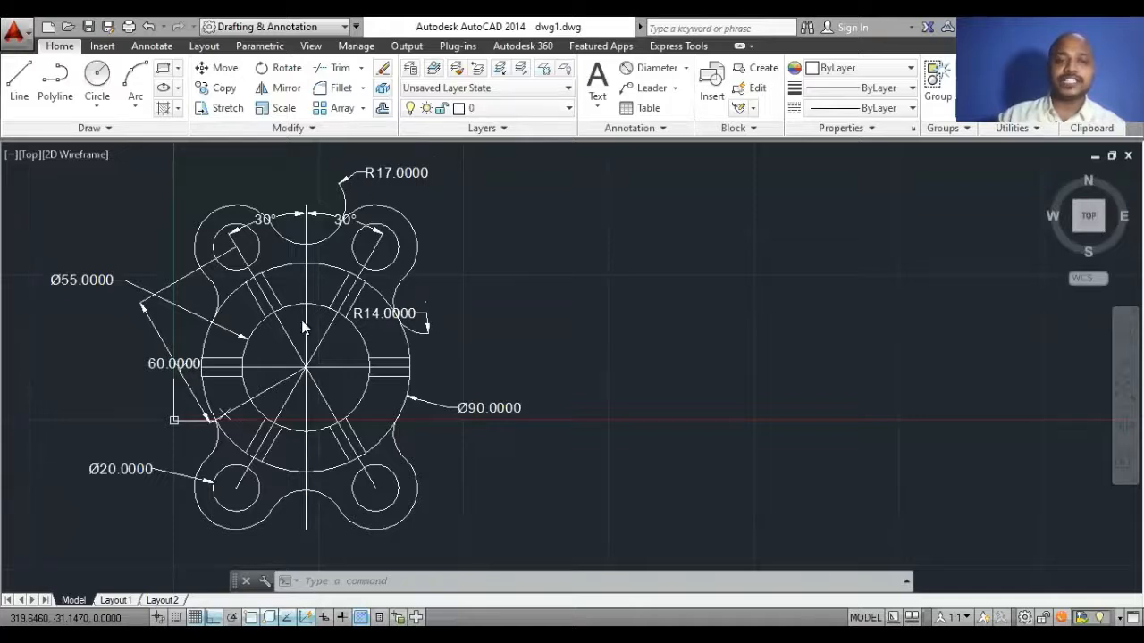
# Examine the diameters, radii and angles dimensioned on the reference flange drawing.
pyautogui.scroll(2, 268, 252)
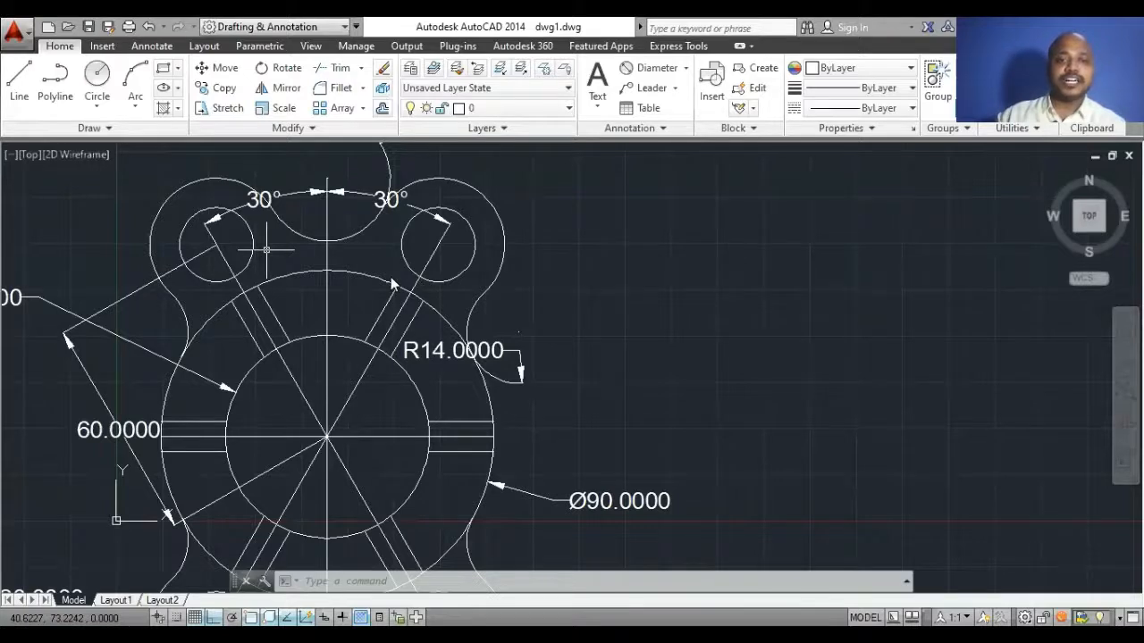
pyautogui.scroll(-2, 390, 277)
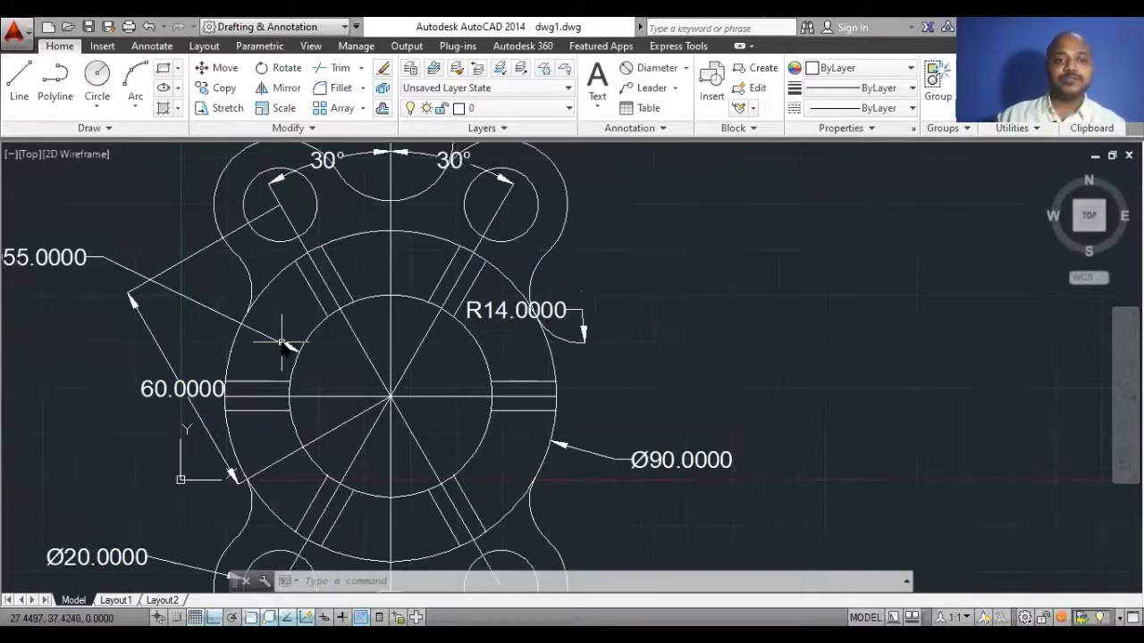
pyautogui.scroll(2, 286, 347)
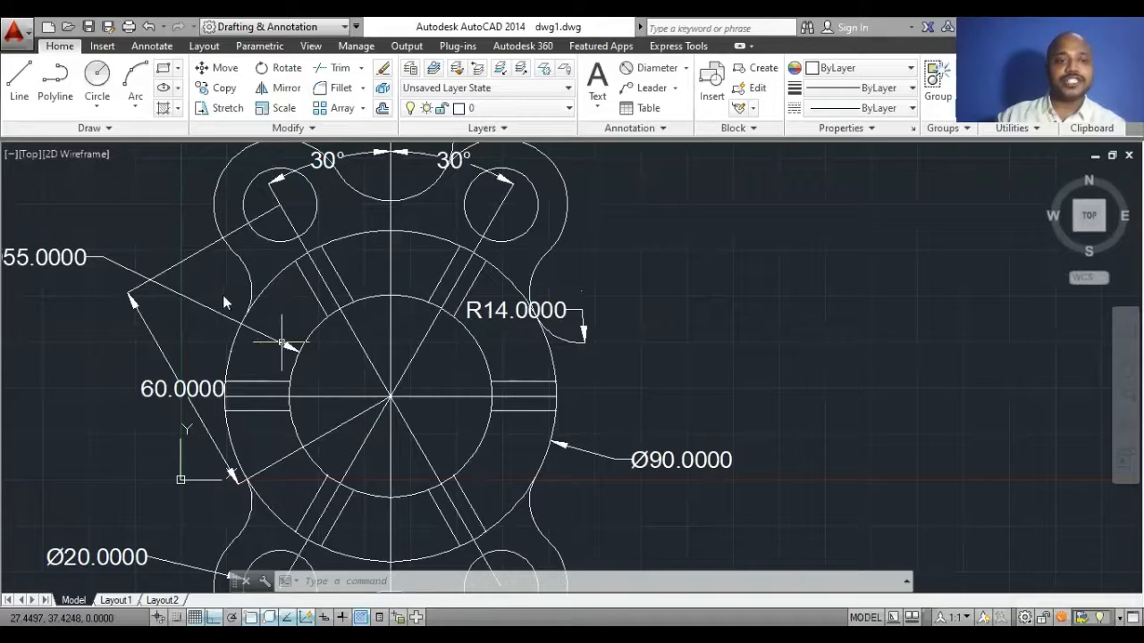
pyautogui.scroll(-2, 223, 295)
pyautogui.scroll(2, 84, 275)
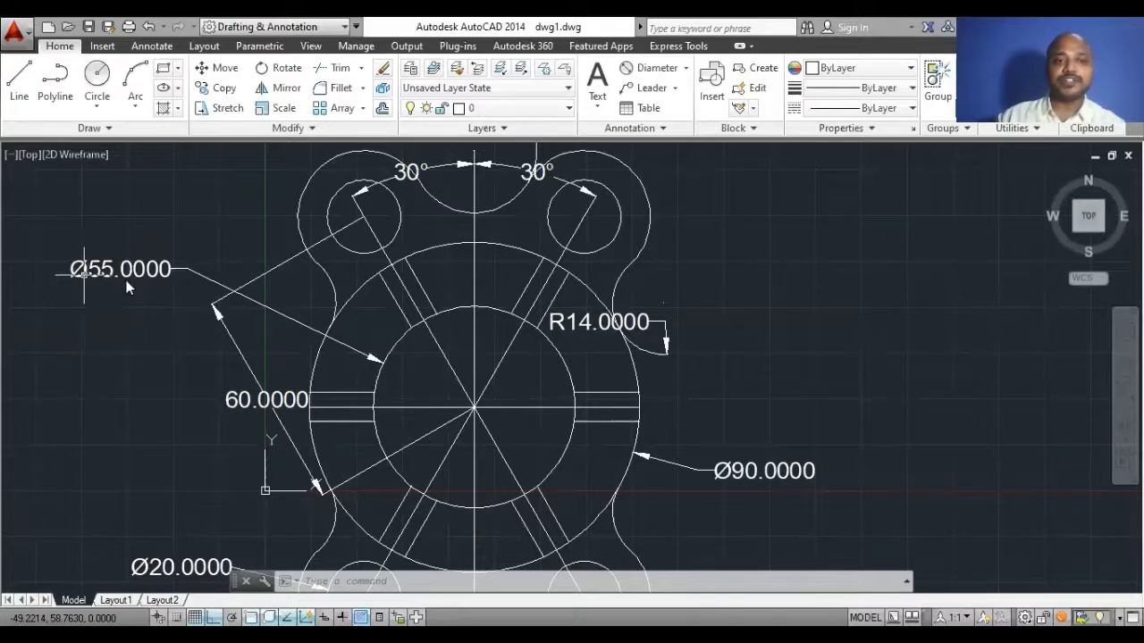
pyautogui.scroll(-2, 592, 447)
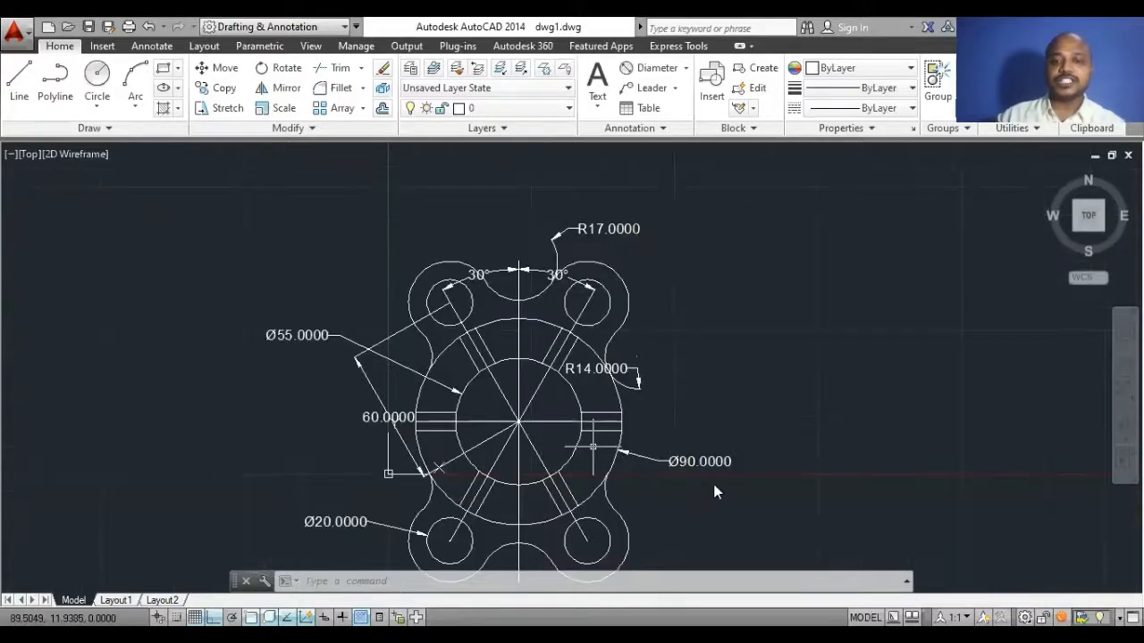
pyautogui.scroll(2, 706, 483)
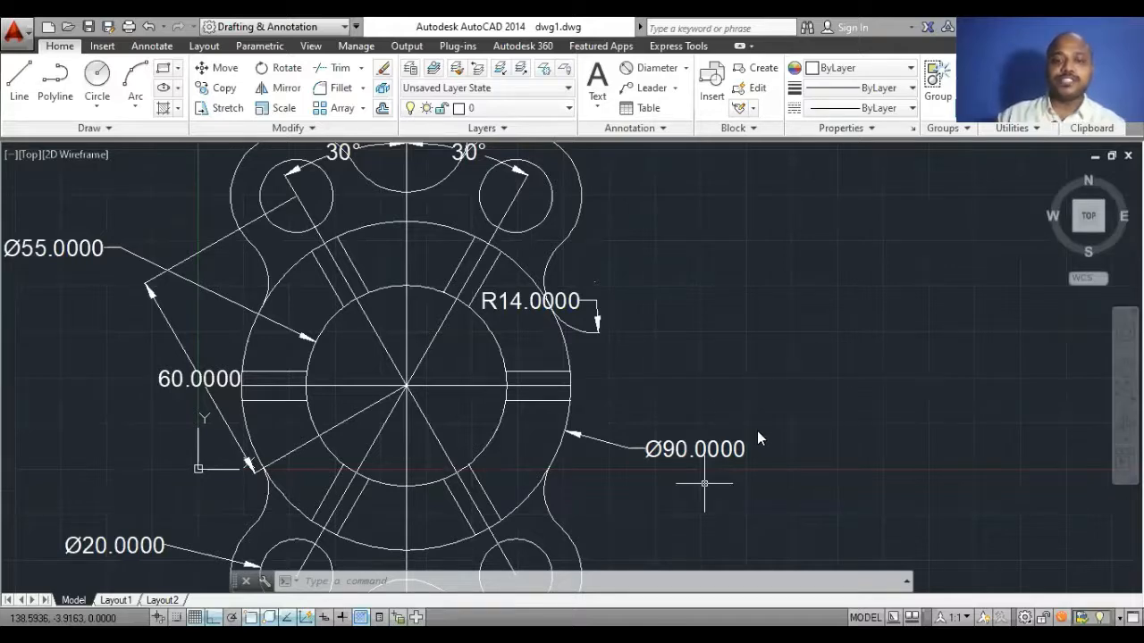
pyautogui.scroll(-2, 680, 382)
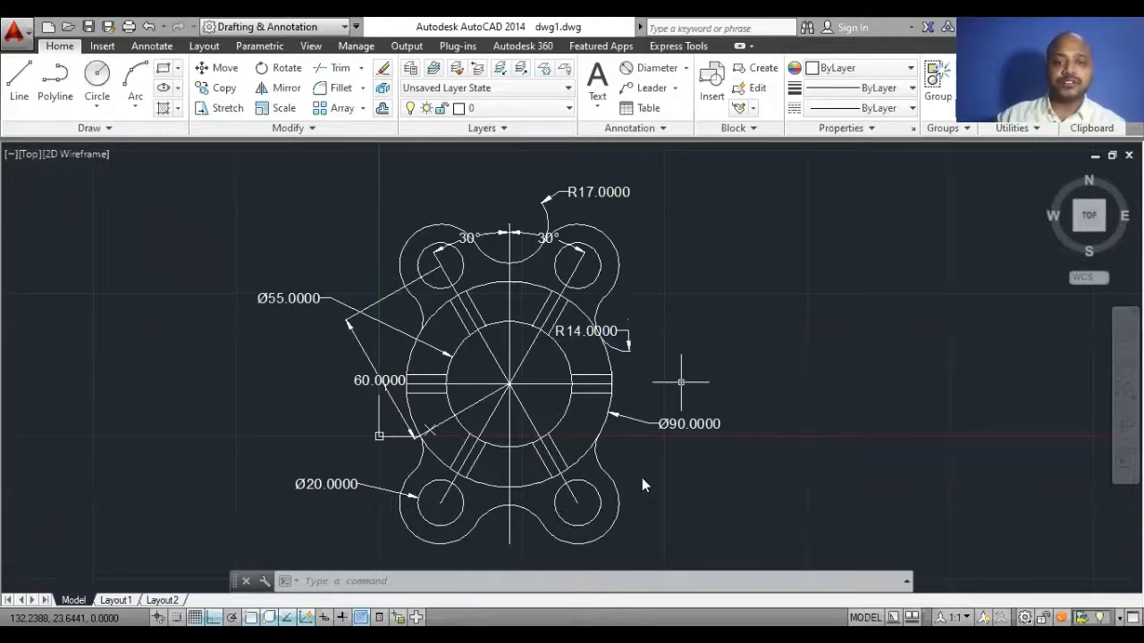
# Add a radius dimension to the outer arc of the reference drawing's upper-left lobe, placing its text outside the outline.
pyautogui.click(687, 69)
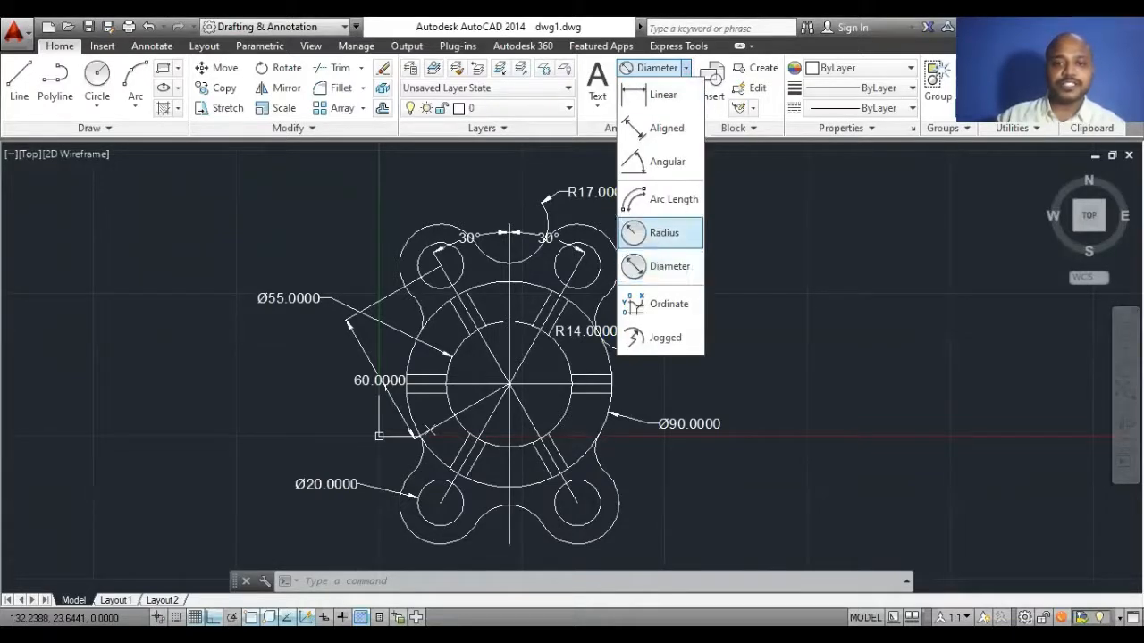
pyautogui.click(662, 233)
pyautogui.click(403, 247)
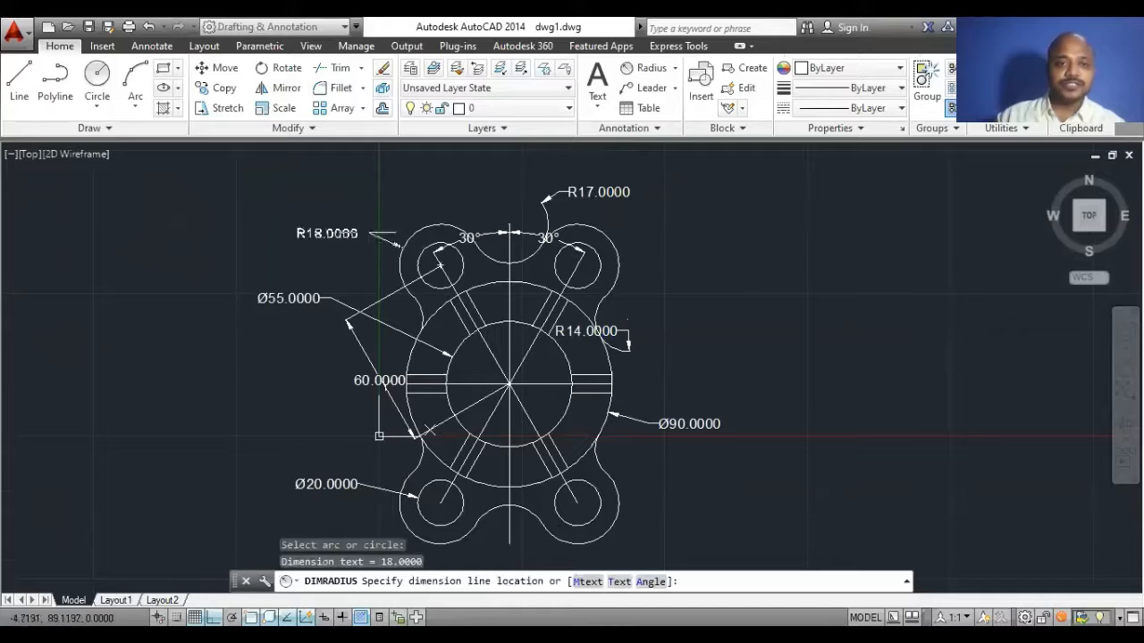
pyautogui.click(357, 233)
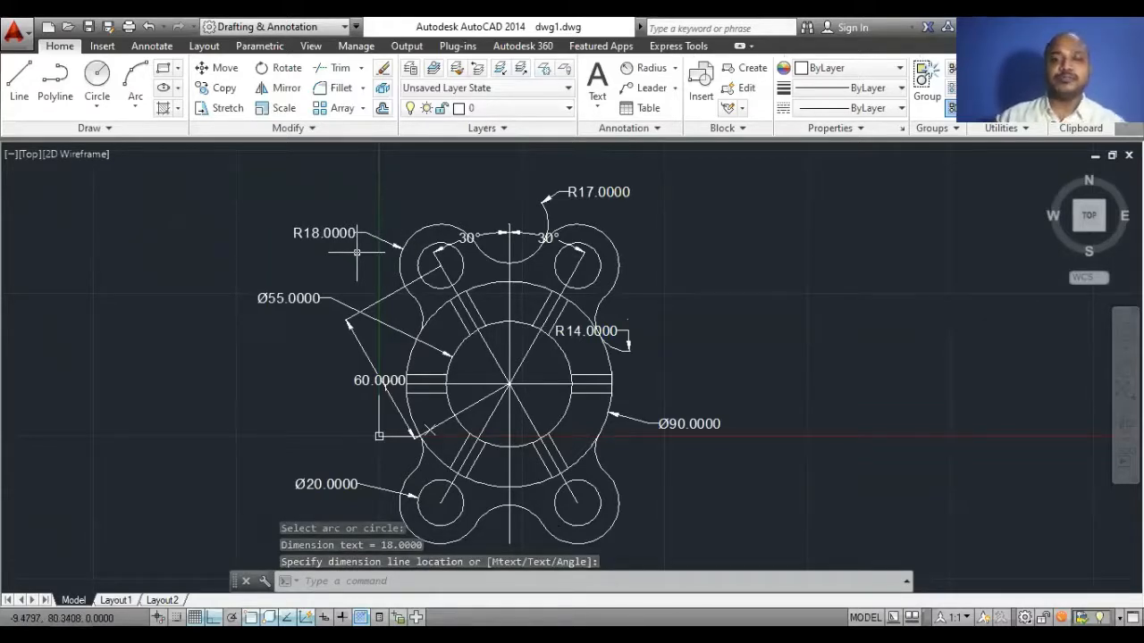
# Draw a circle of diameter 55 in the empty area to the right of the reference drawing, using Center, Diameter.
pyautogui.scroll(-3, 625, 402)
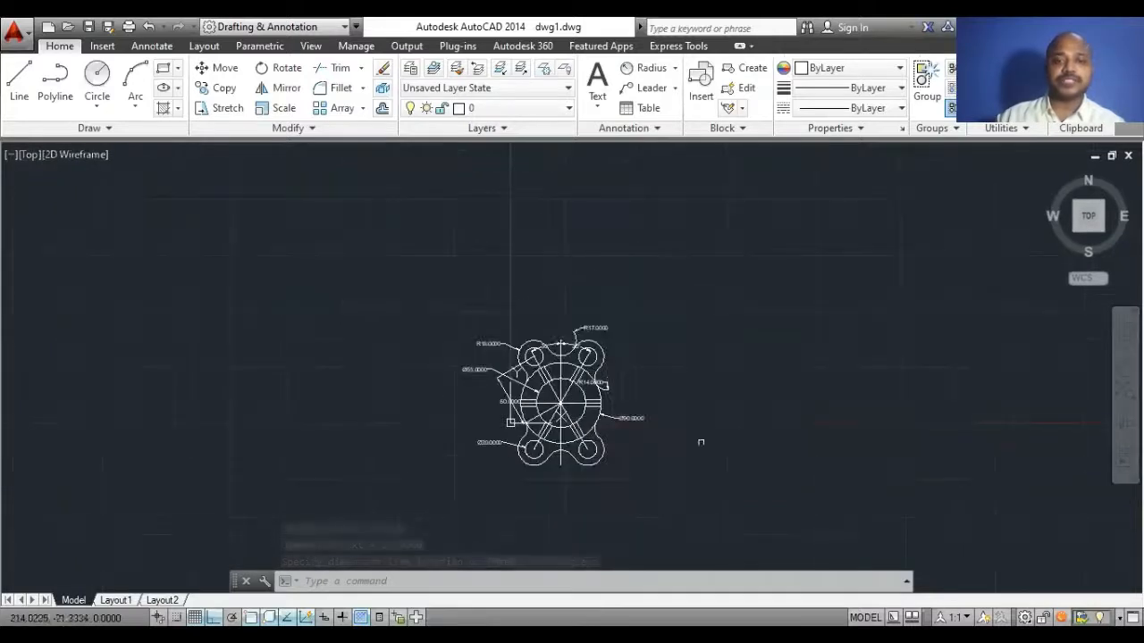
pyautogui.moveTo(701, 442); pyautogui.dragTo(546, 403, button='middle')
pyautogui.scroll(2, 581, 394)
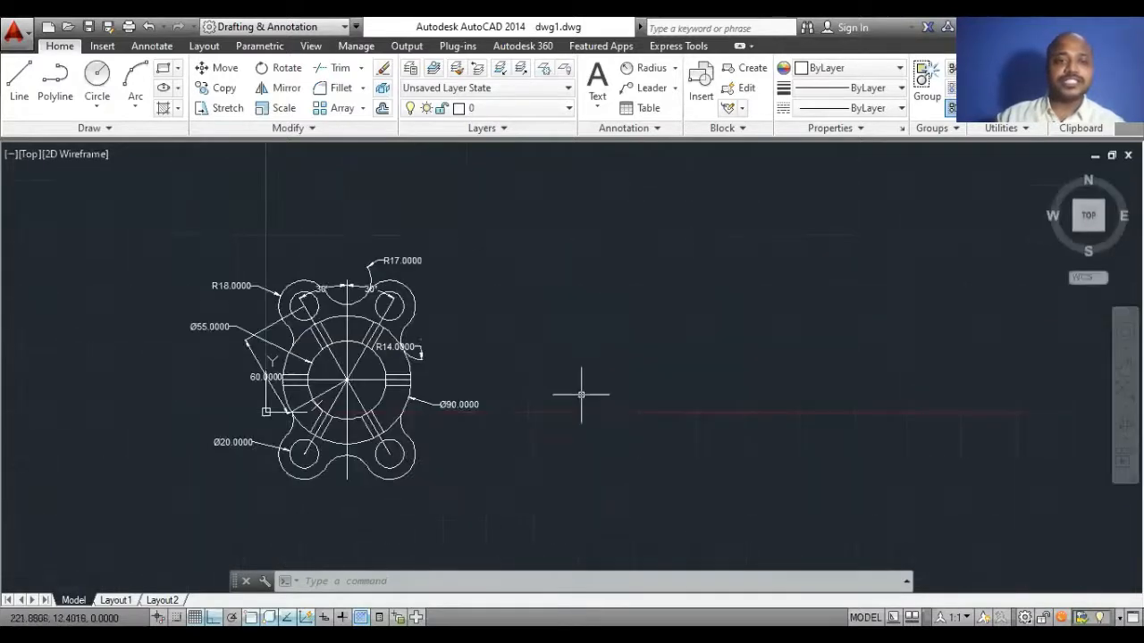
pyautogui.scroll(2, 348, 413)
pyautogui.moveTo(546, 429); pyautogui.dragTo(483, 450, button='middle')
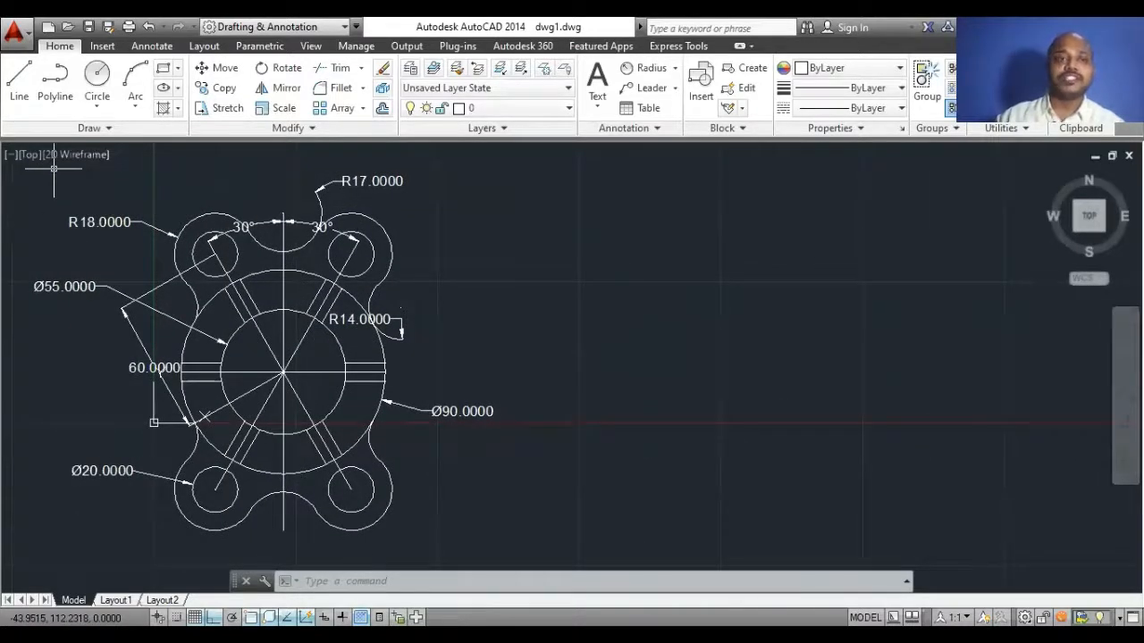
pyautogui.click(98, 107)
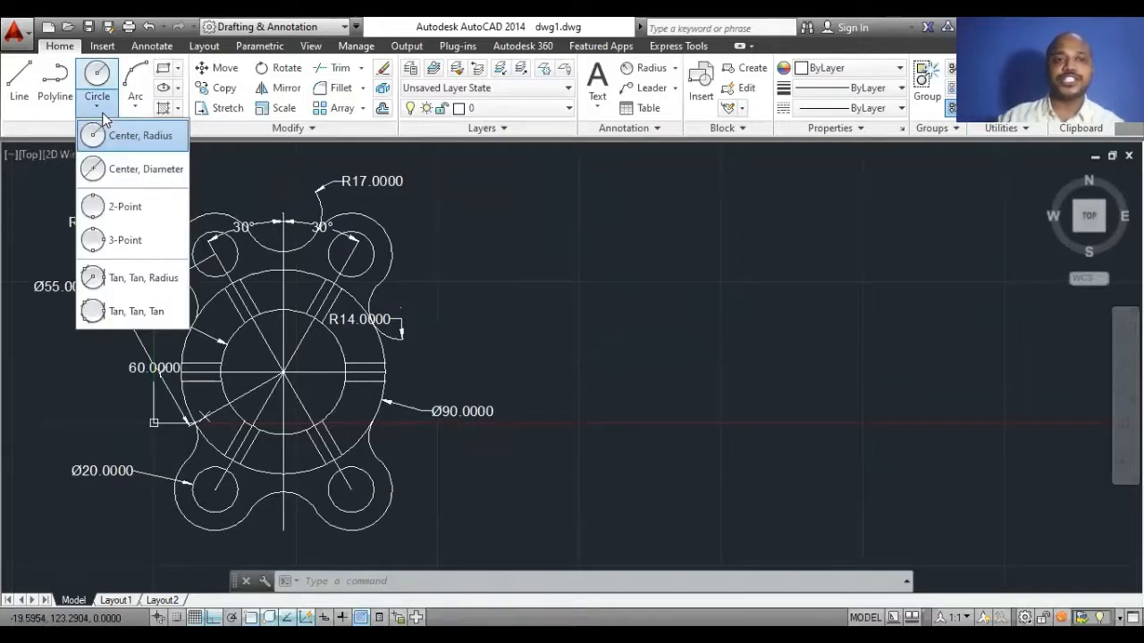
pyautogui.click(409, 459)
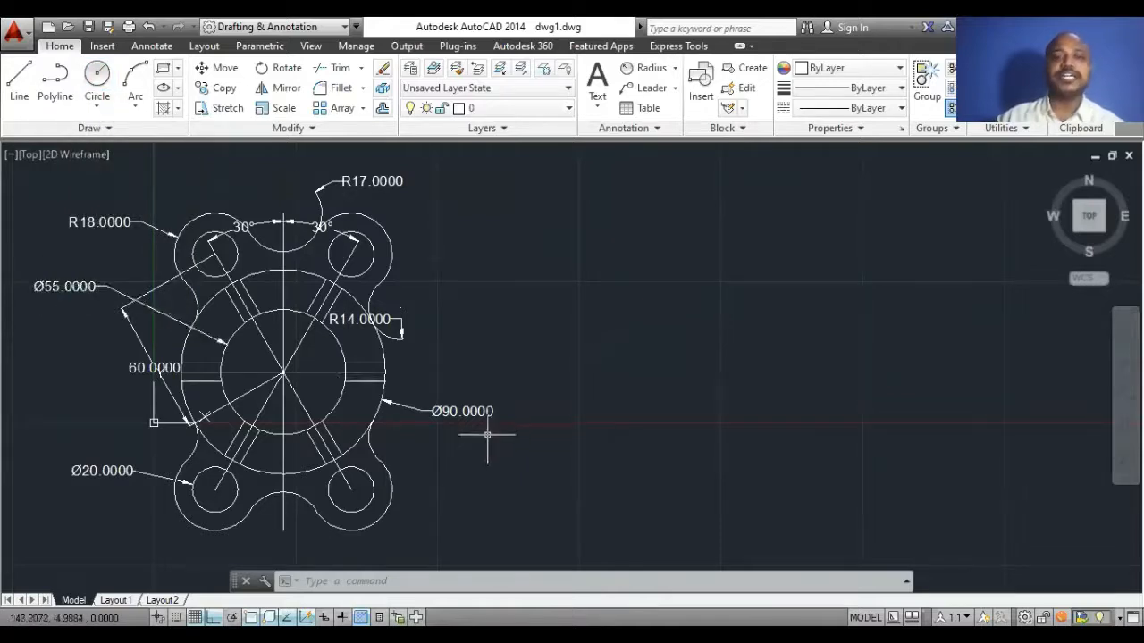
pyautogui.click(101, 111)
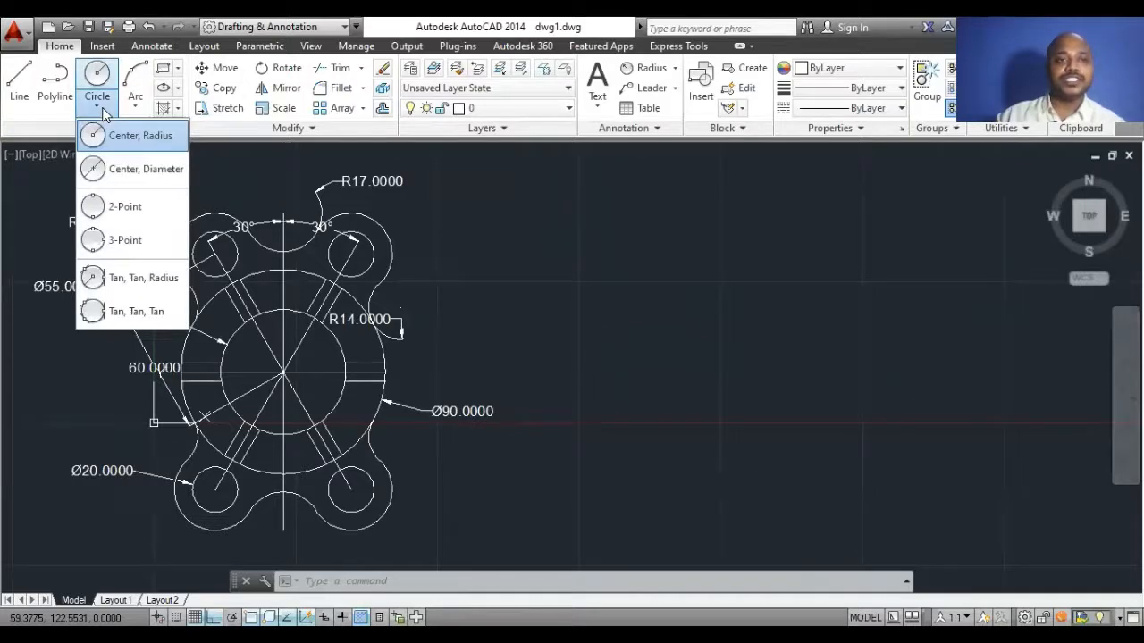
pyautogui.click(134, 169)
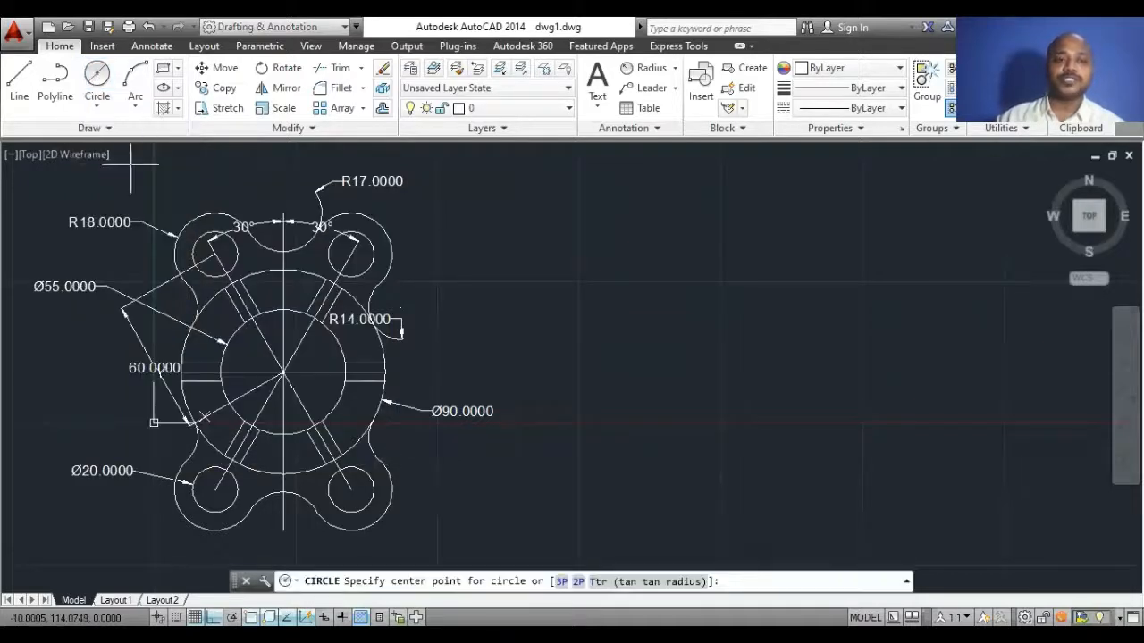
pyautogui.click(817, 355)
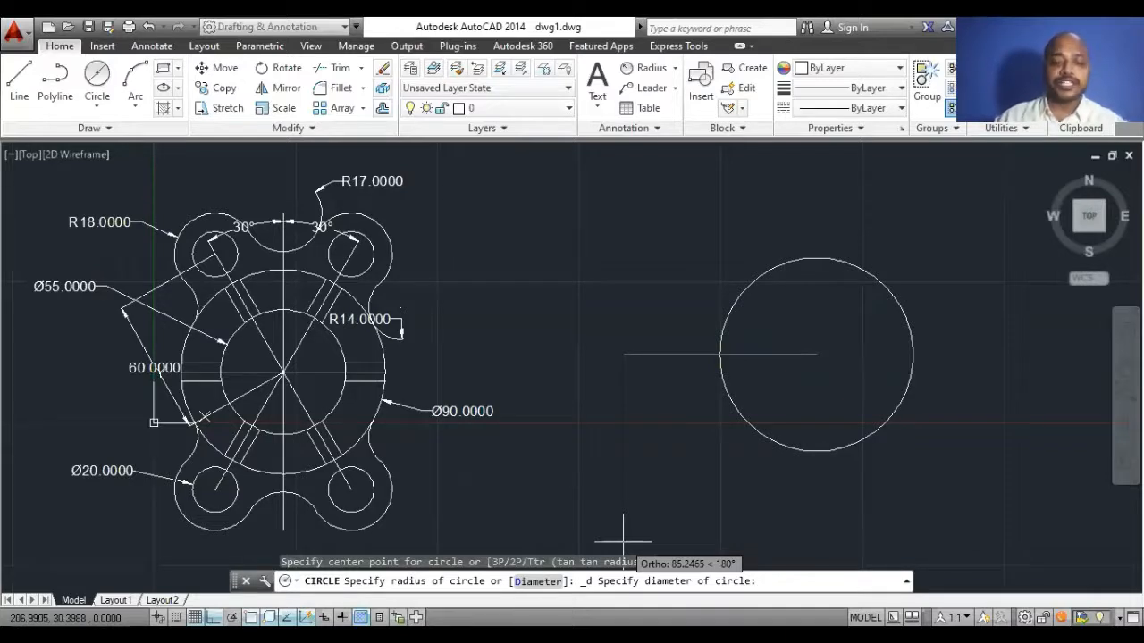
pyautogui.write('d')
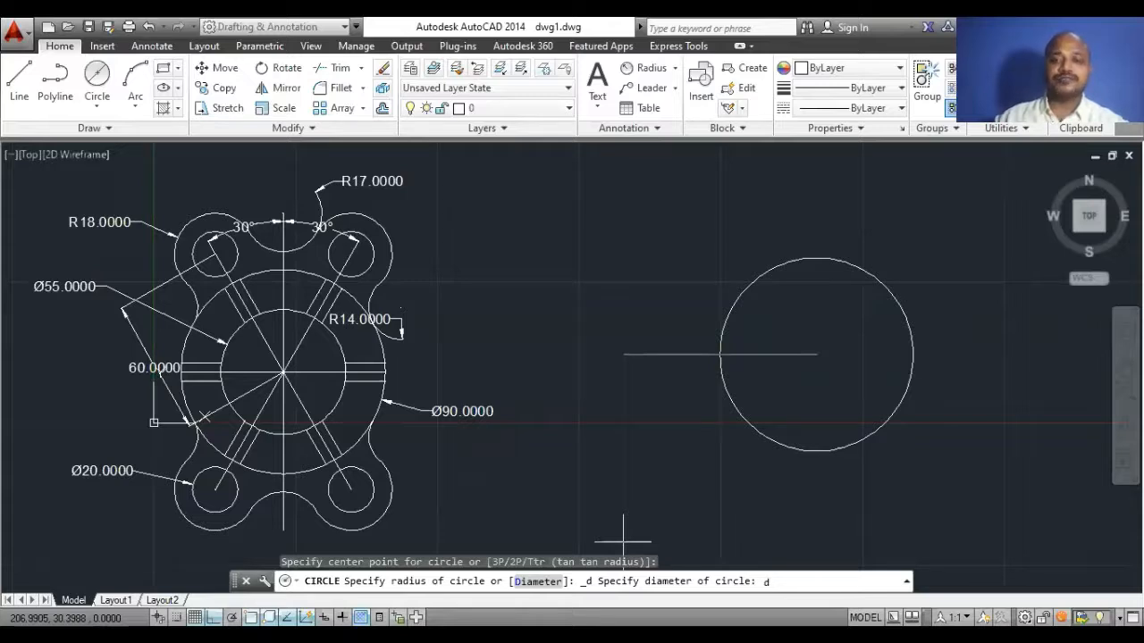
pyautogui.press('Return')
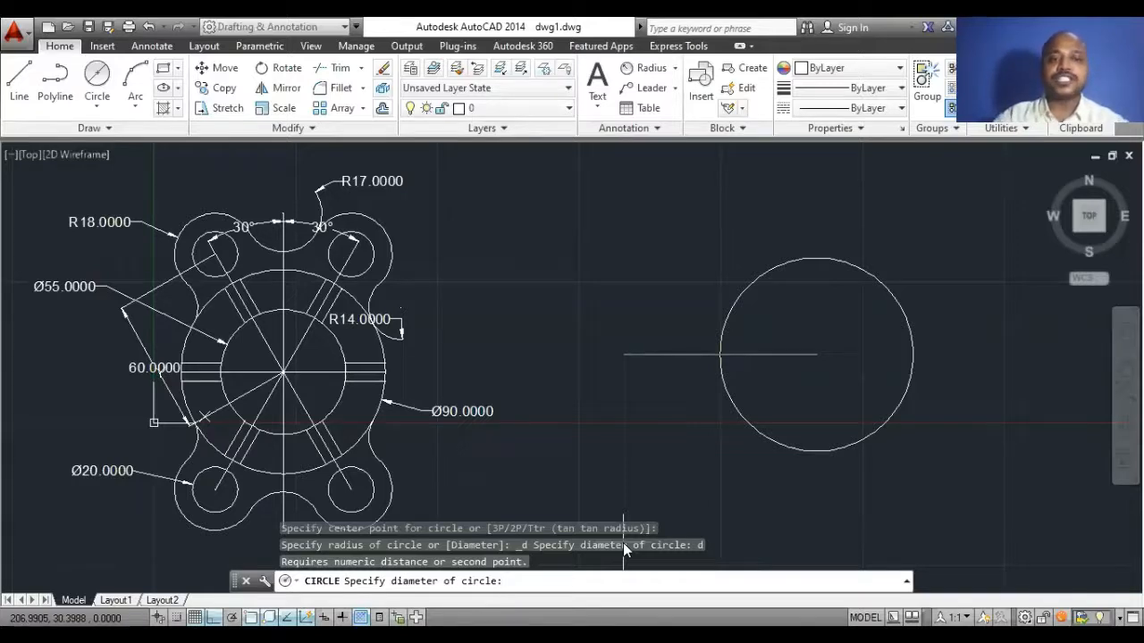
pyautogui.write('55')
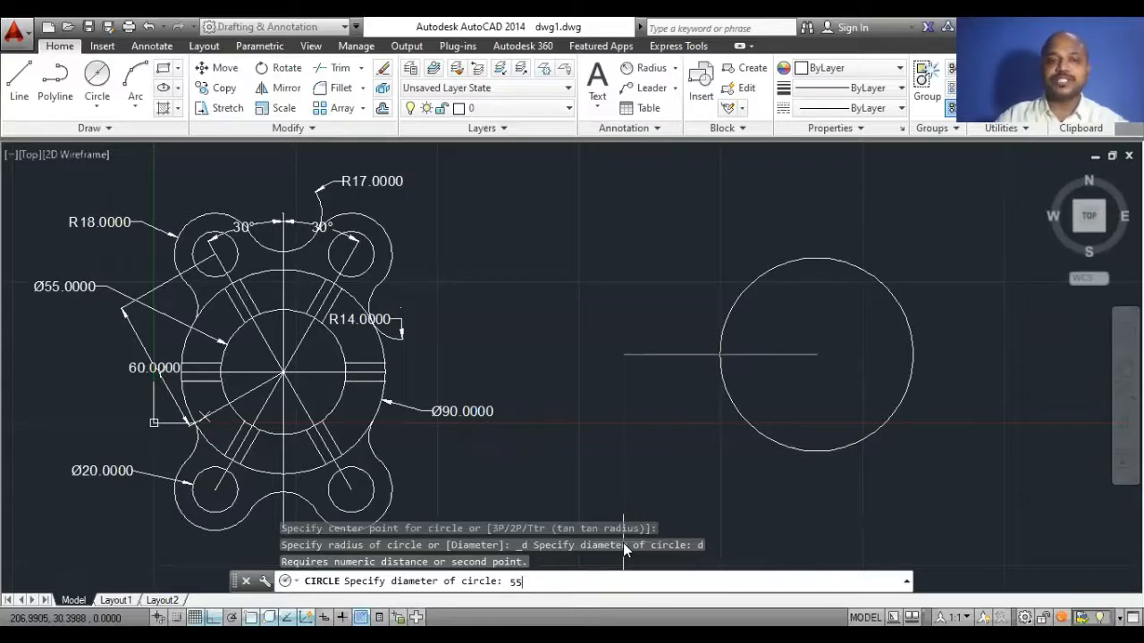
pyautogui.press('Return')
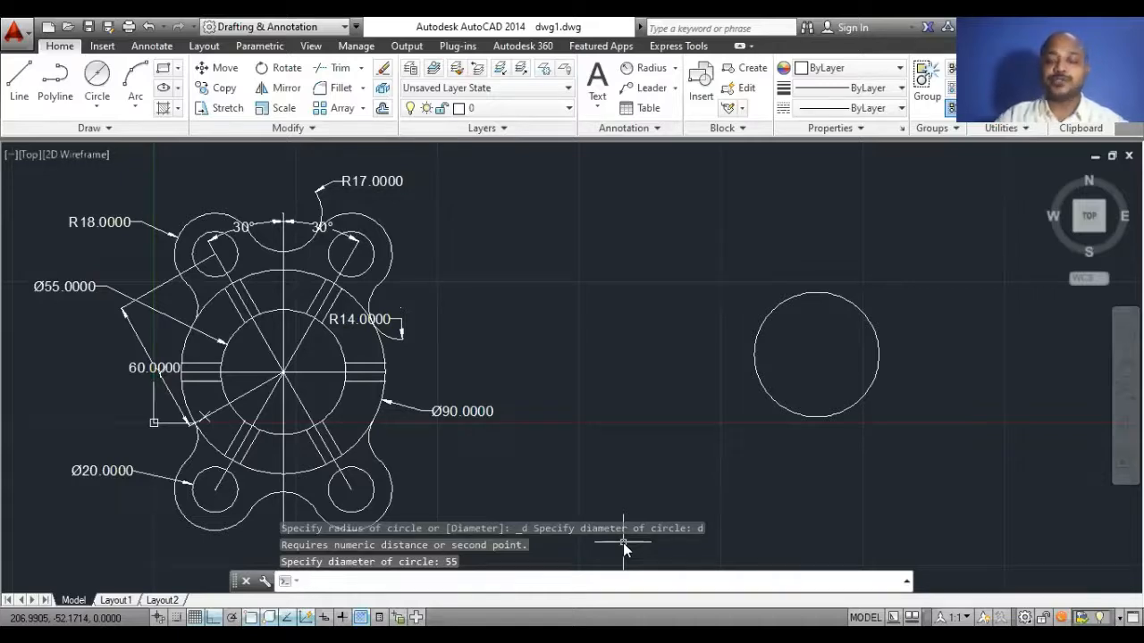
pyautogui.click(622, 542)
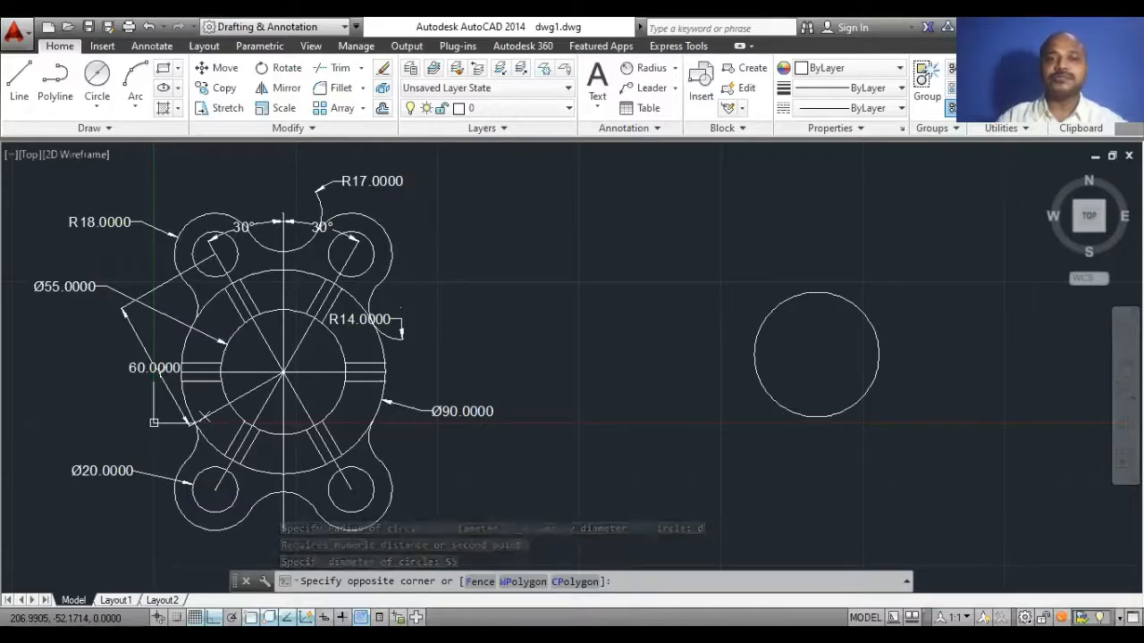
# Draw a concentric circle of diameter 90 around the 55-diameter circle, sharing its center point.
pyautogui.click(98, 108)
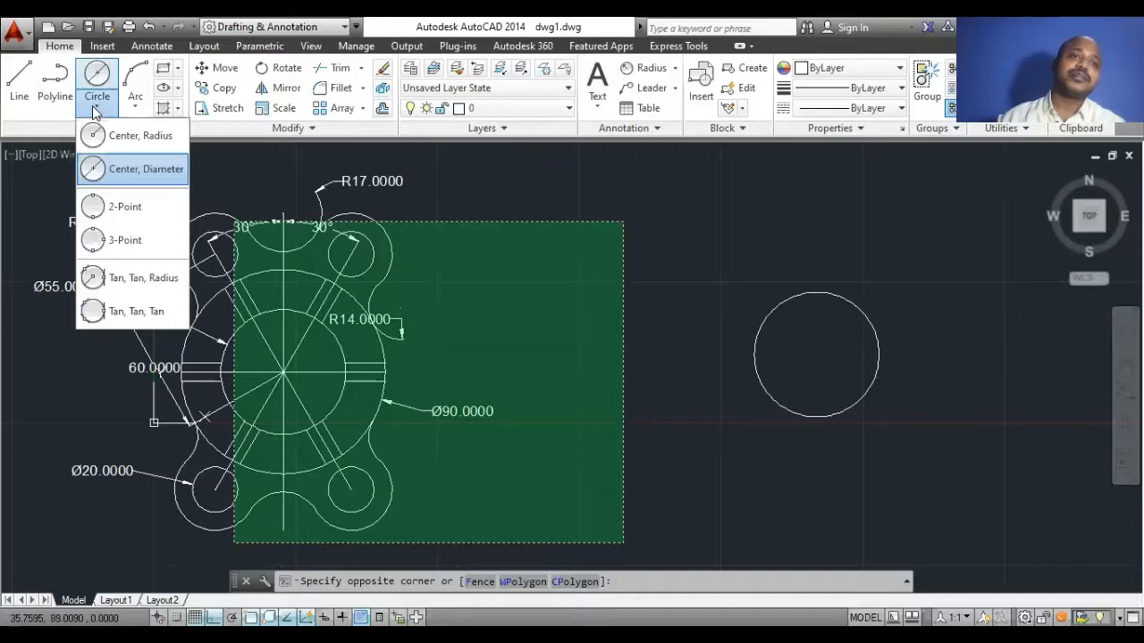
pyautogui.click(126, 169)
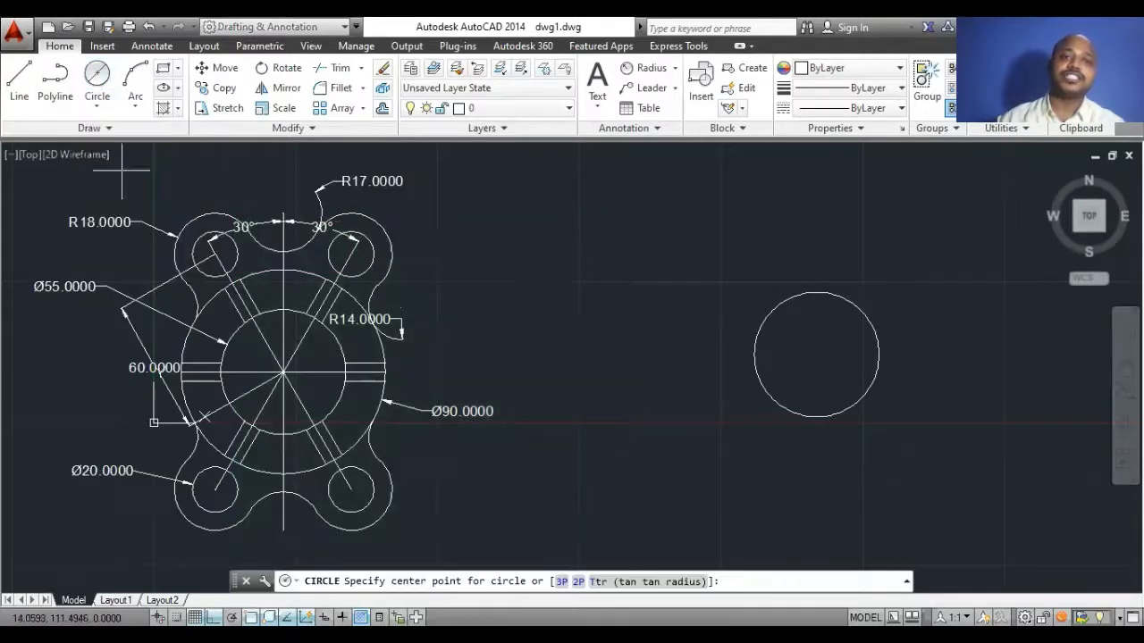
pyautogui.click(816, 355)
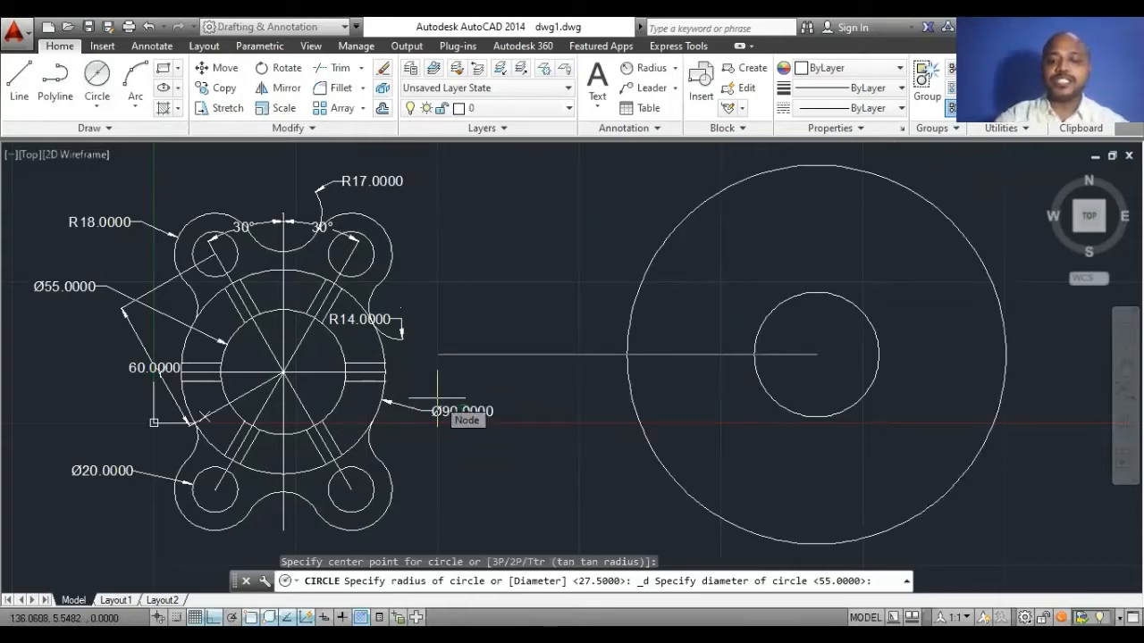
pyautogui.write('d')
pyautogui.press('Return')
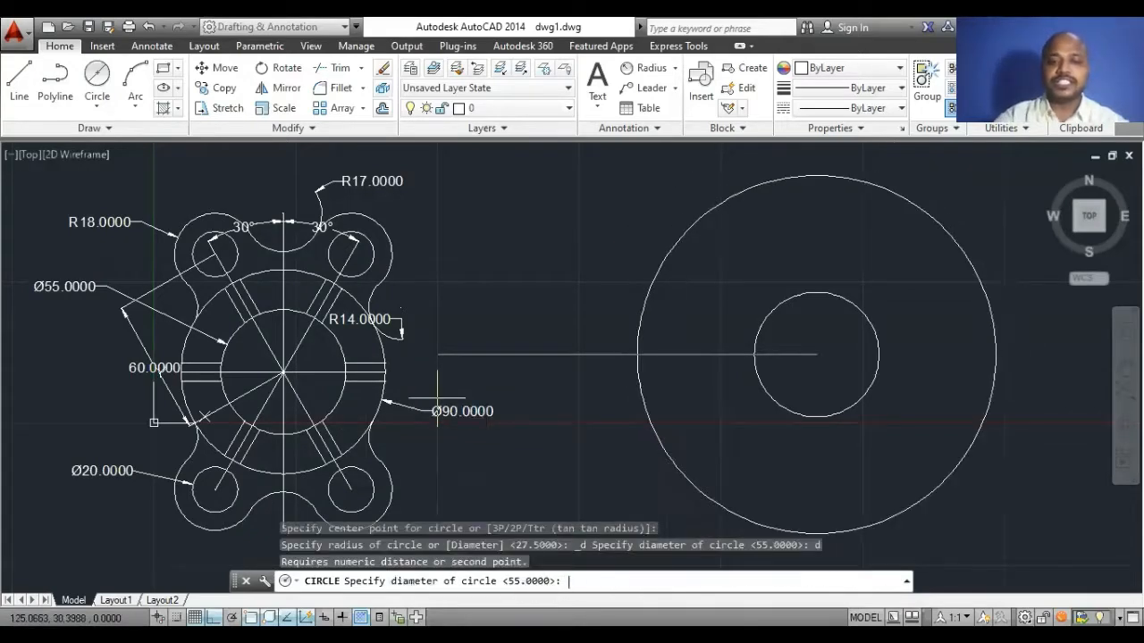
pyautogui.write('90')
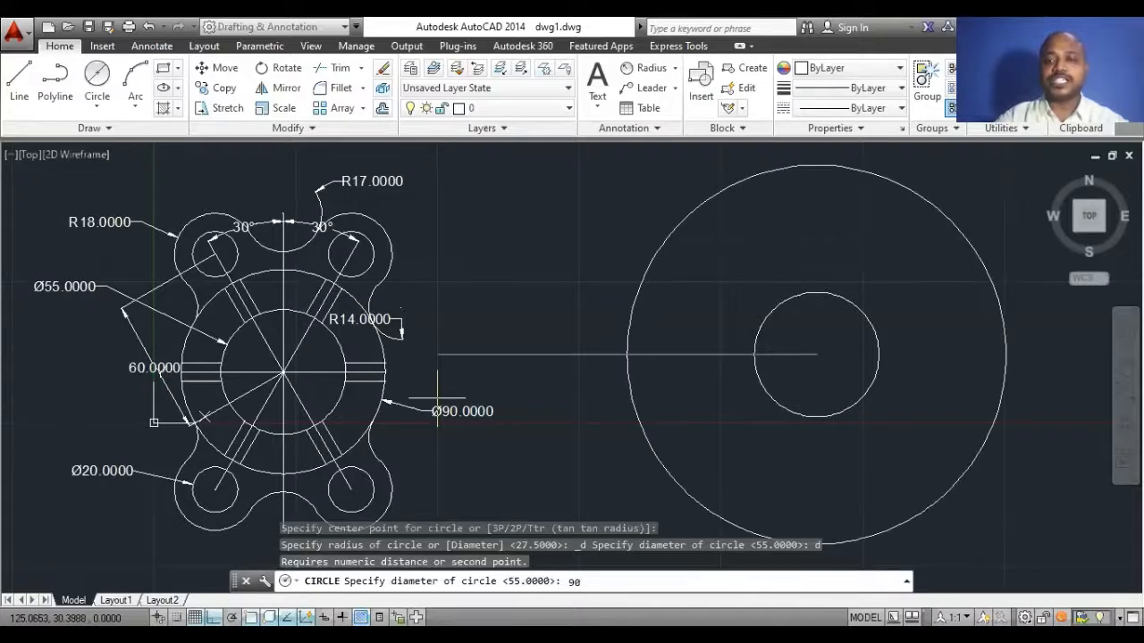
pyautogui.press('Return')
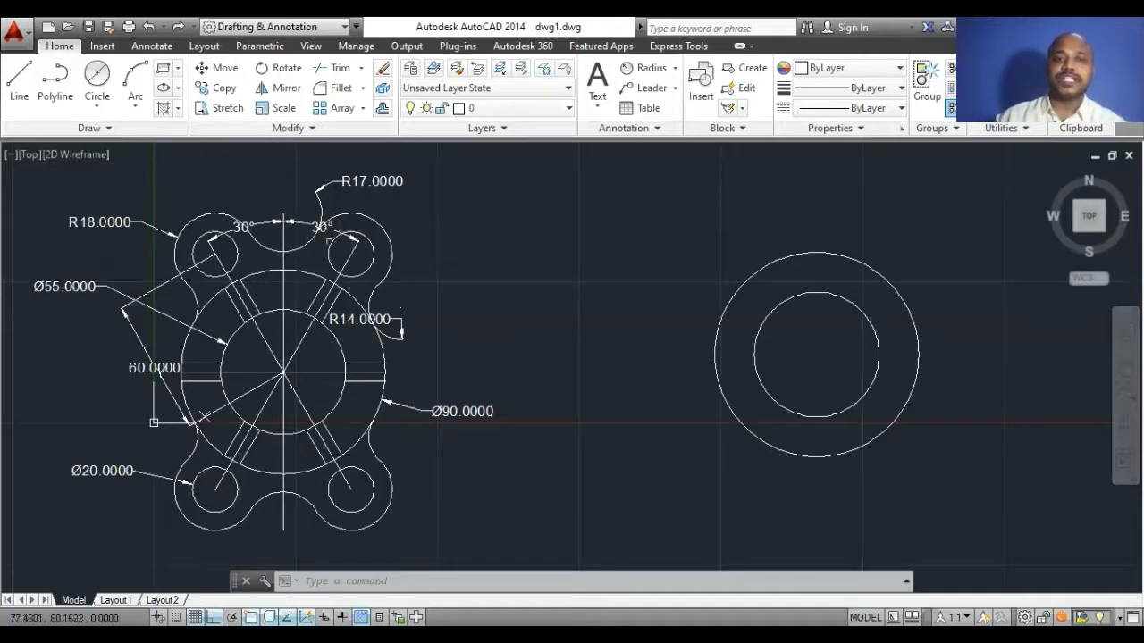
pyautogui.moveTo(291, 223)
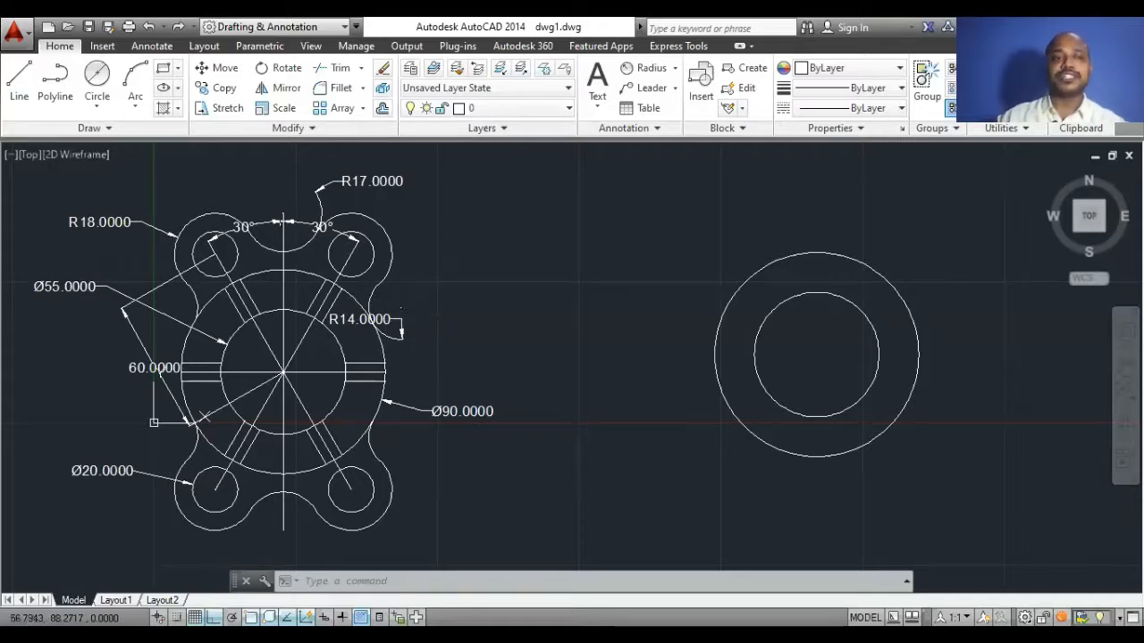
pyautogui.click(18, 85)
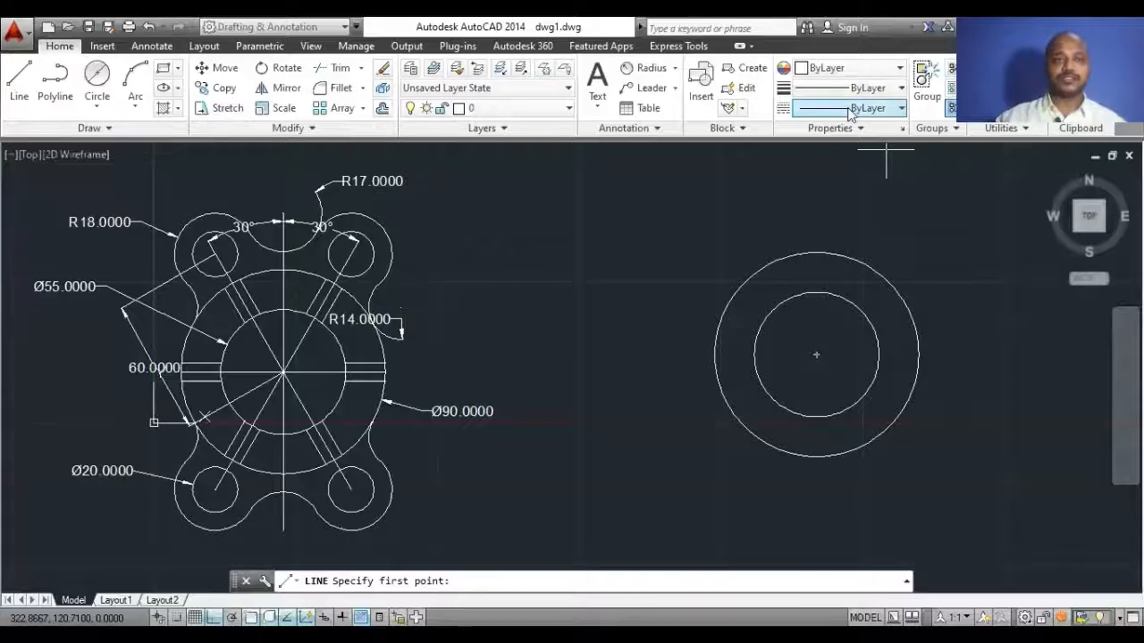
pyautogui.click(19, 85)
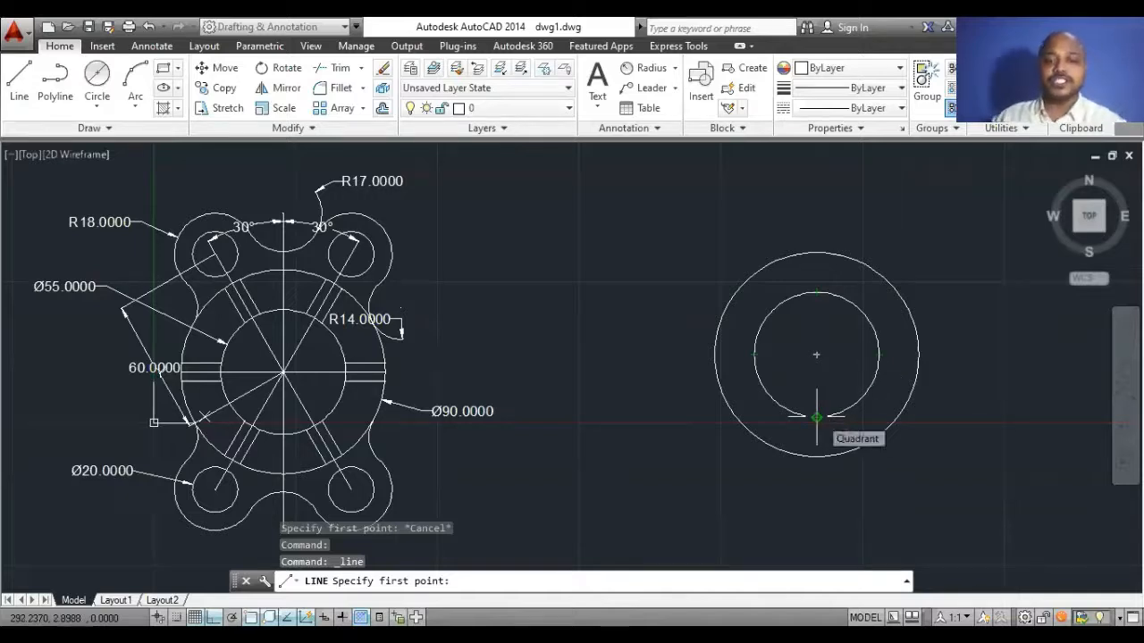
pyautogui.press('Escape')
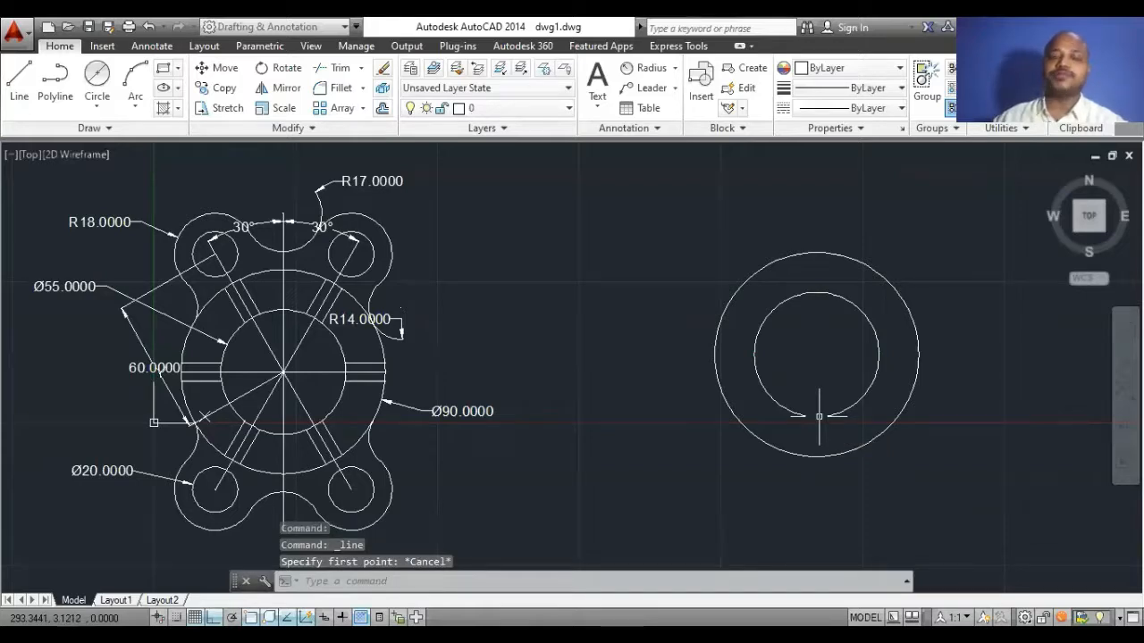
# Clear all object snap and 3D object snap modes in the drafting settings, and try the Line command near the inner circle.
pyautogui.write('DS')
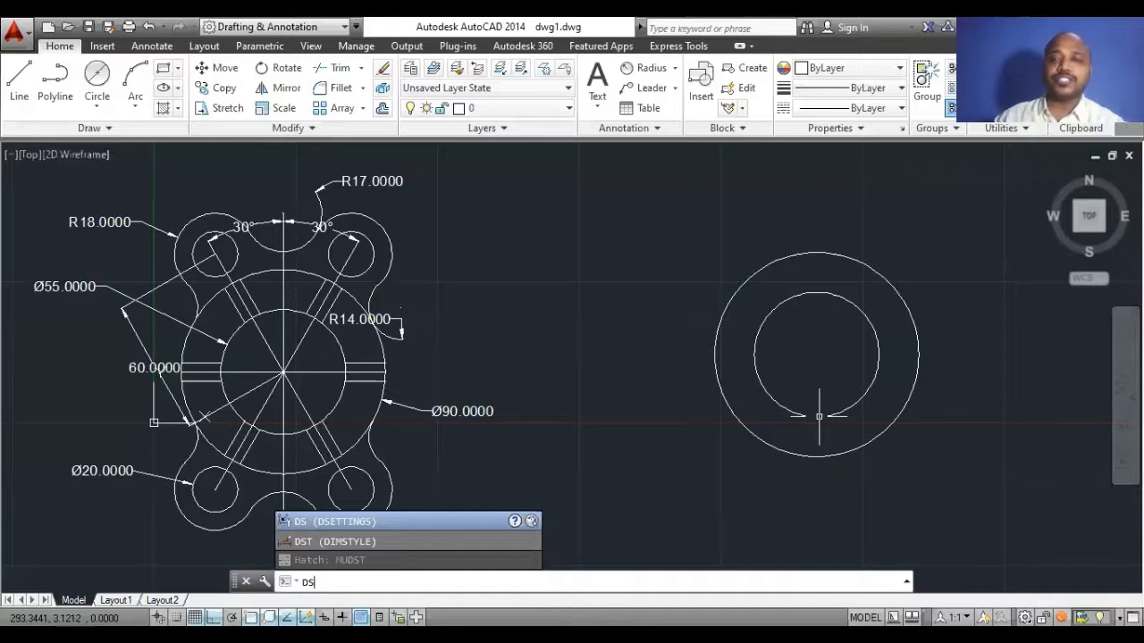
pyautogui.press('Return')
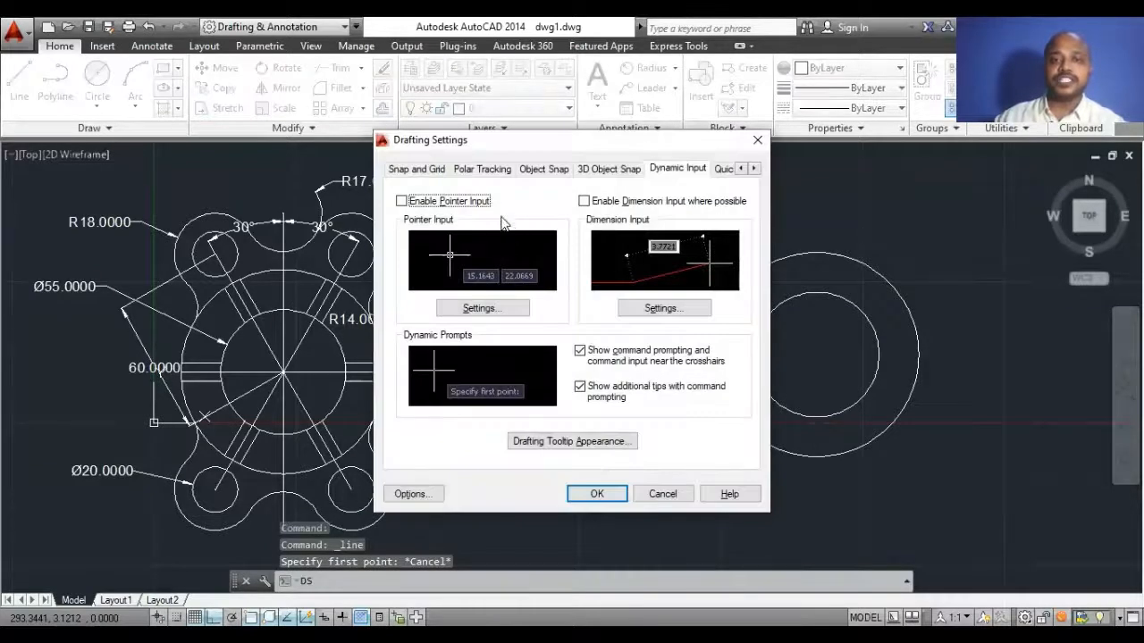
pyautogui.click(427, 176)
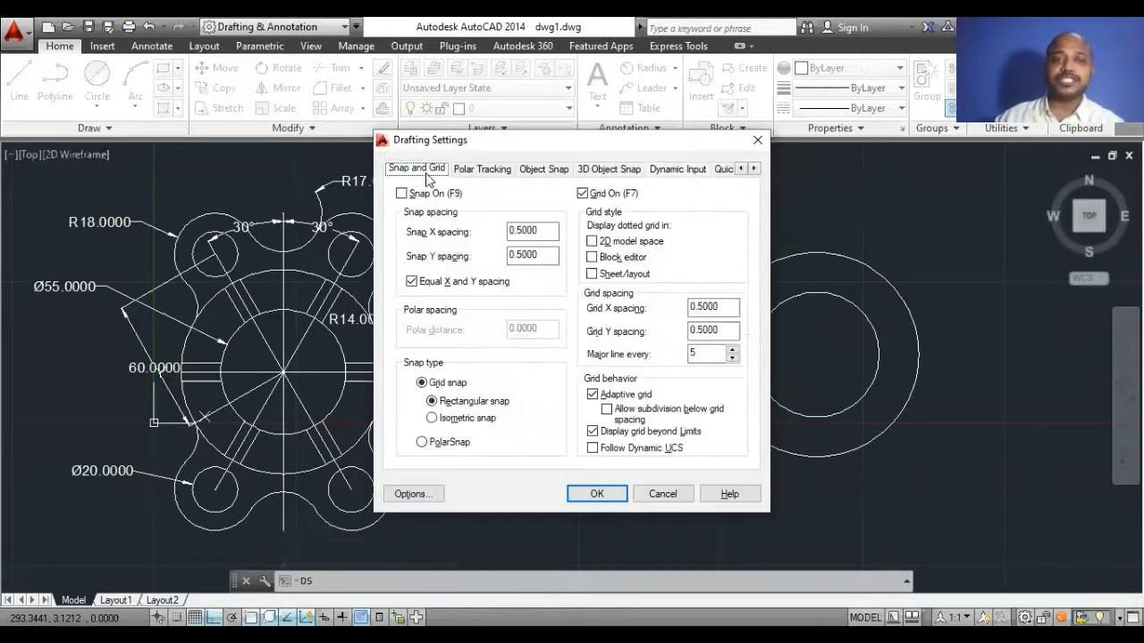
pyautogui.click(481, 174)
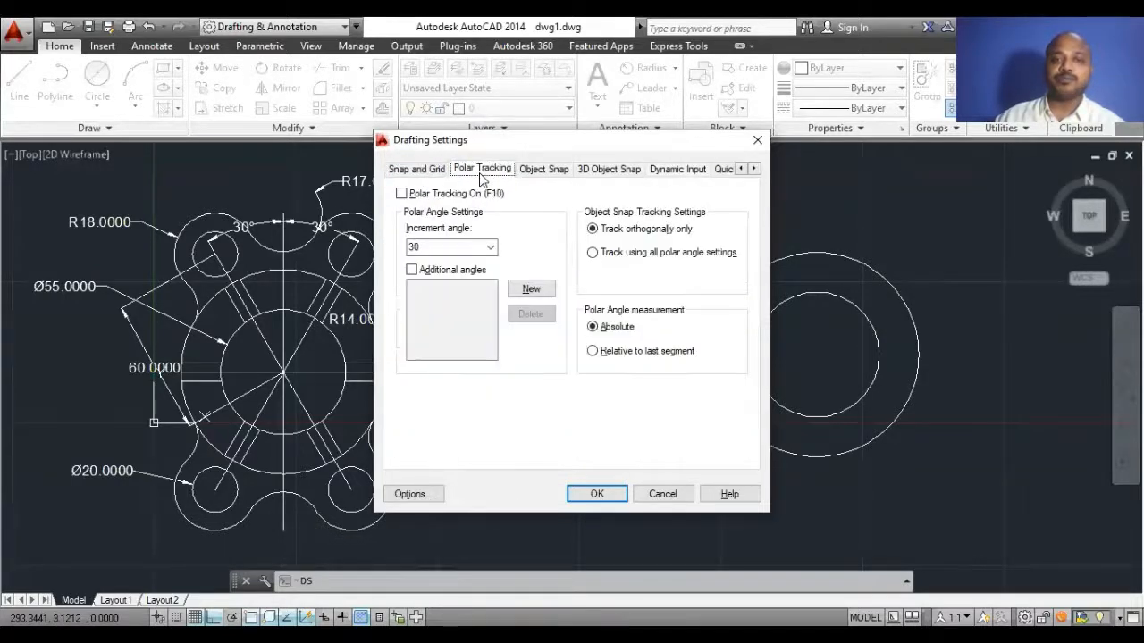
pyautogui.click(545, 170)
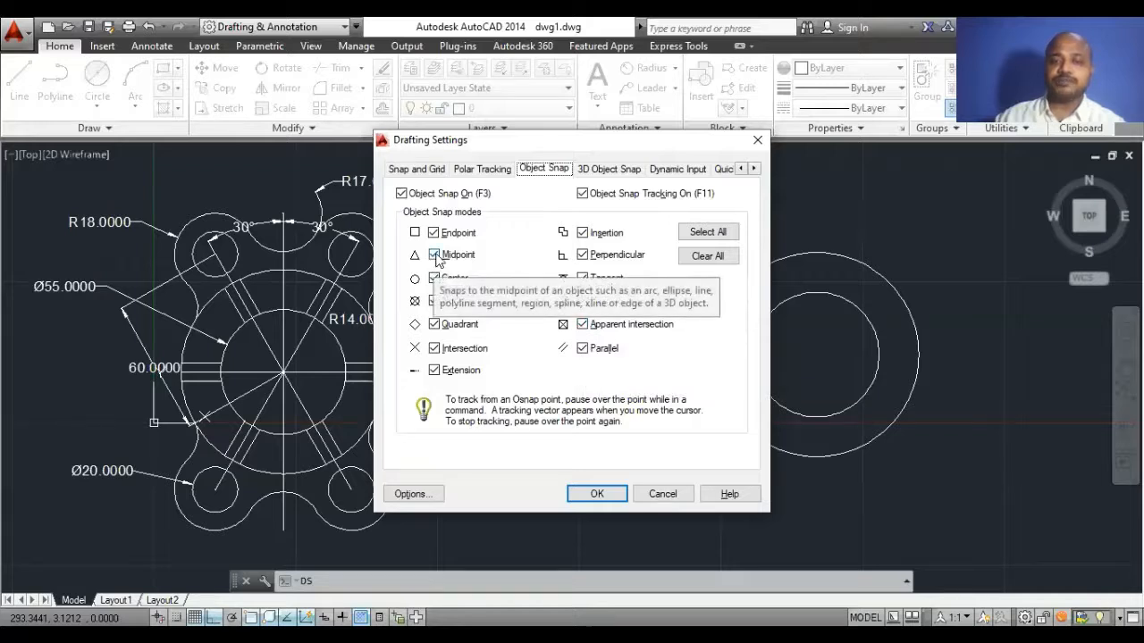
pyautogui.click(702, 257)
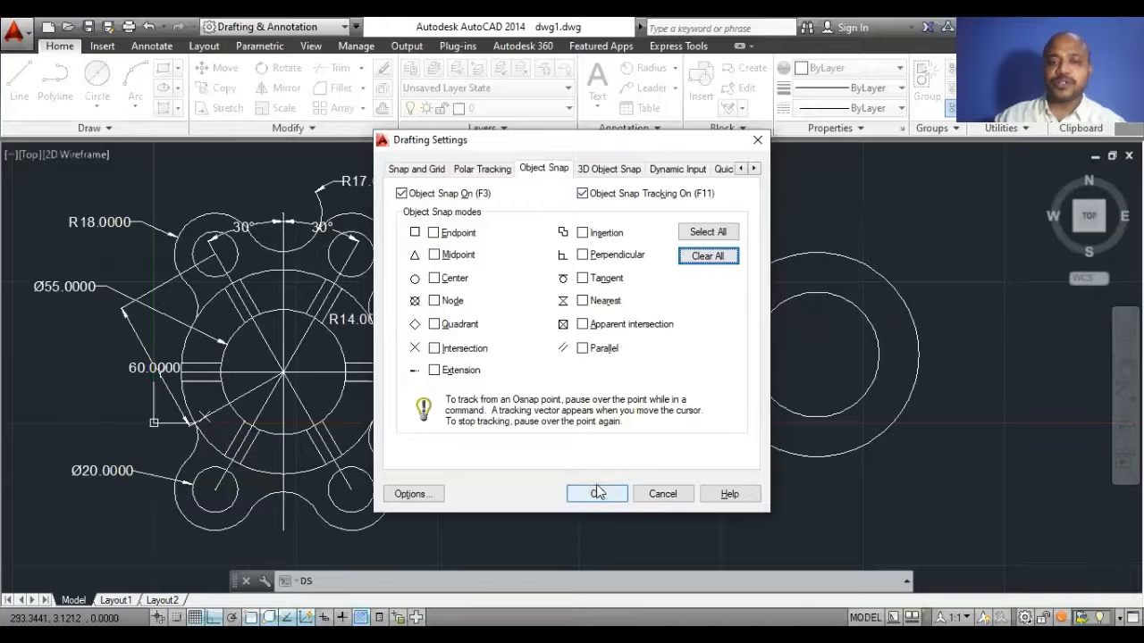
pyautogui.click(619, 170)
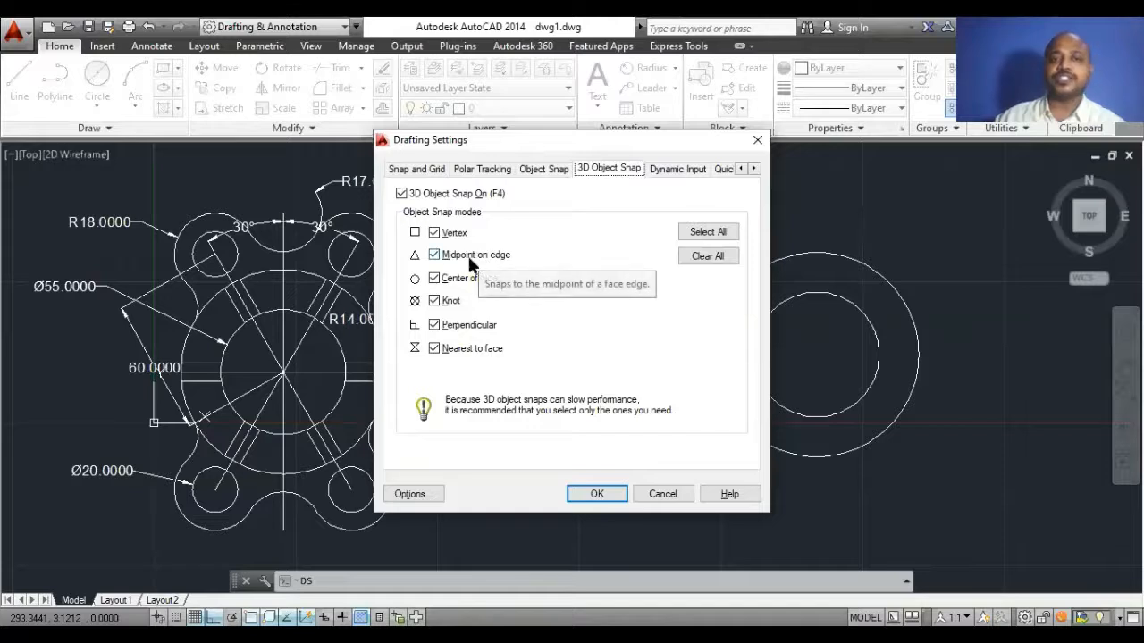
pyautogui.click(713, 260)
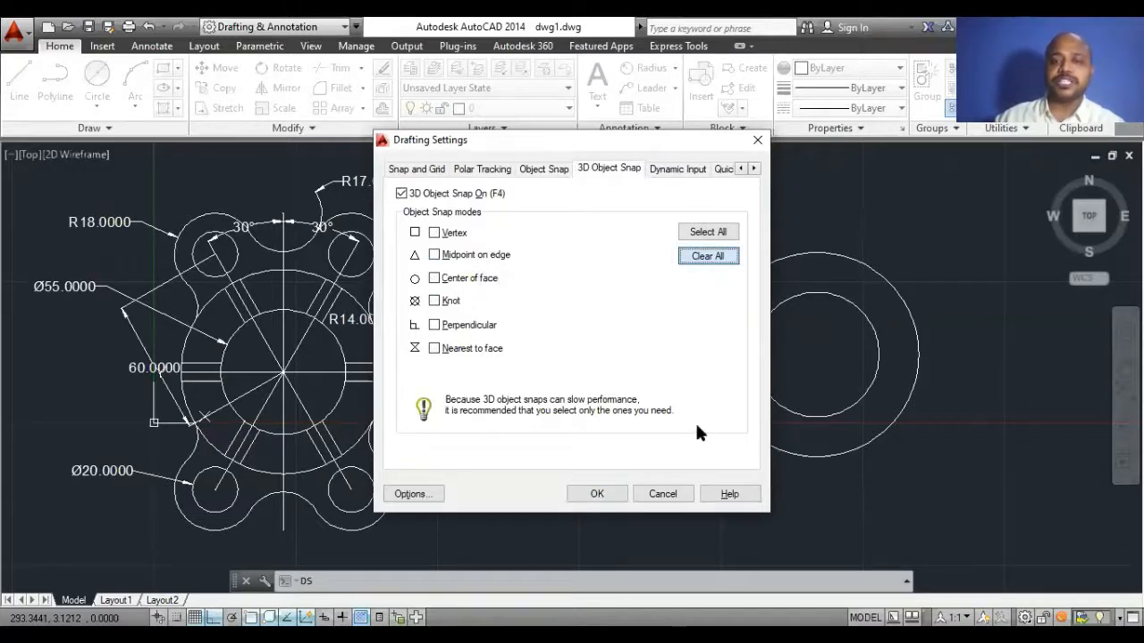
pyautogui.click(607, 497)
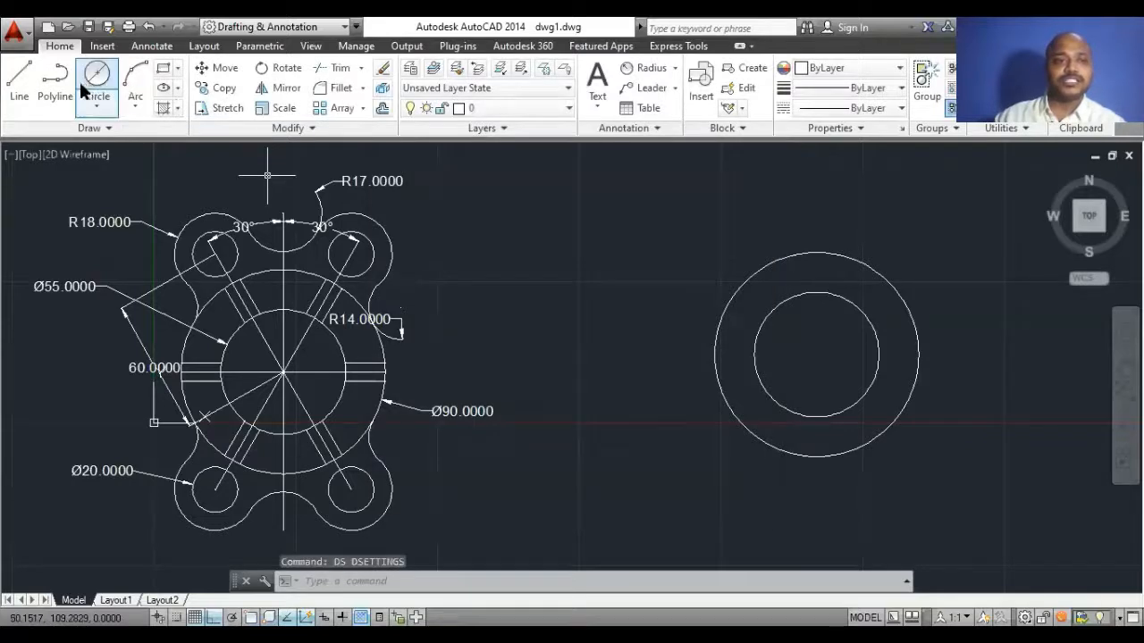
pyautogui.click(18, 88)
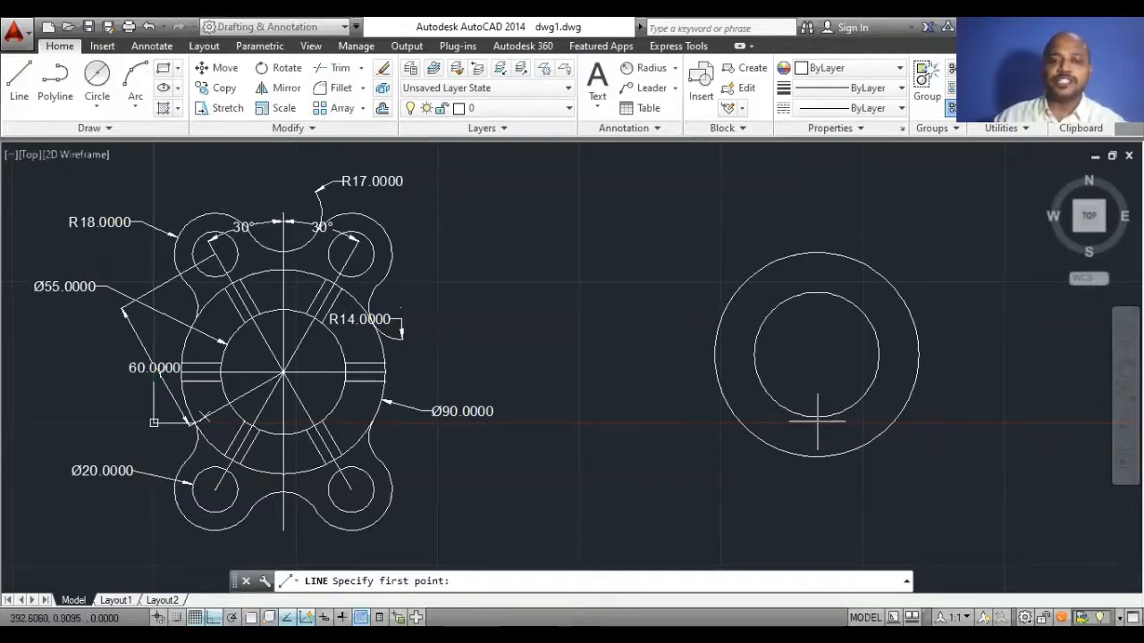
pyautogui.press('Escape')
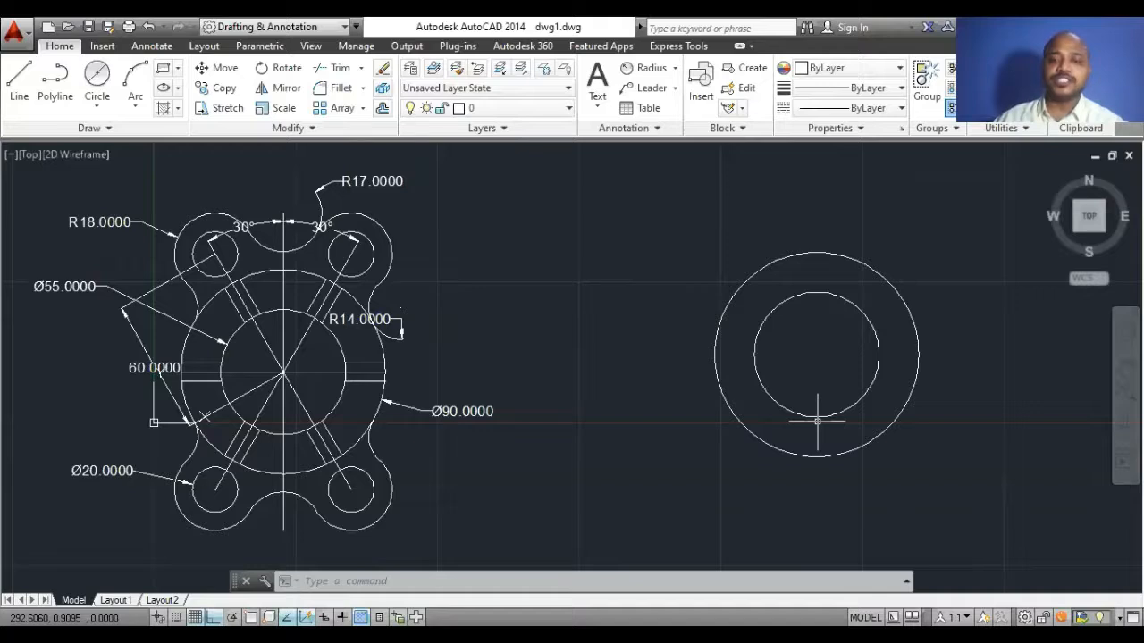
# Enable all object snap modes and all 3D object snap modes in the drafting settings.
pyautogui.write('ds')
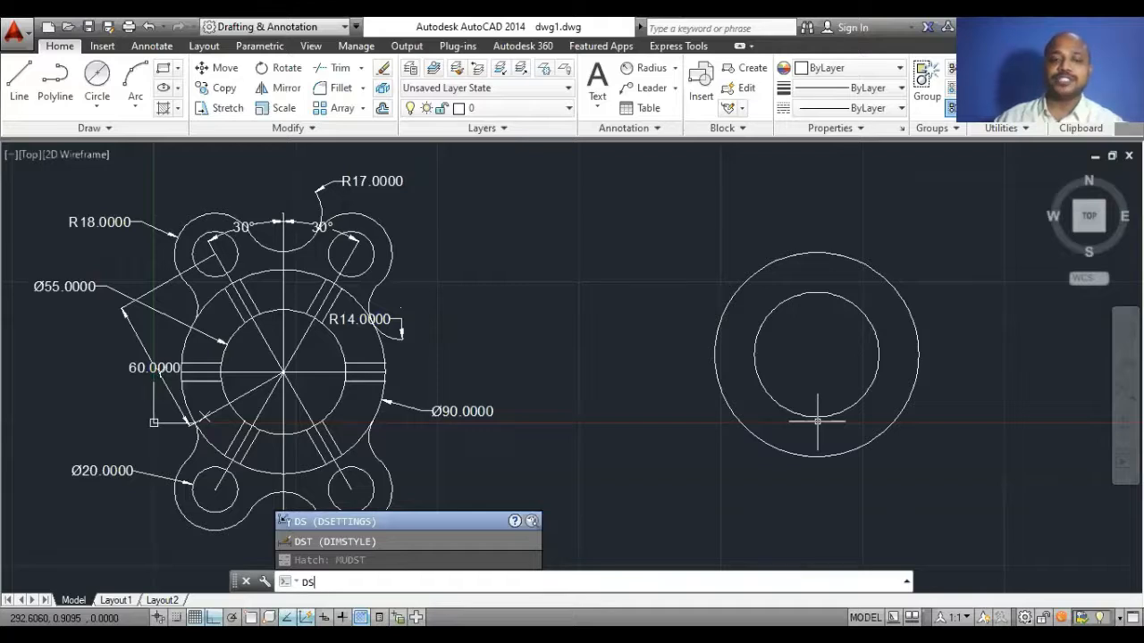
pyautogui.press('Return')
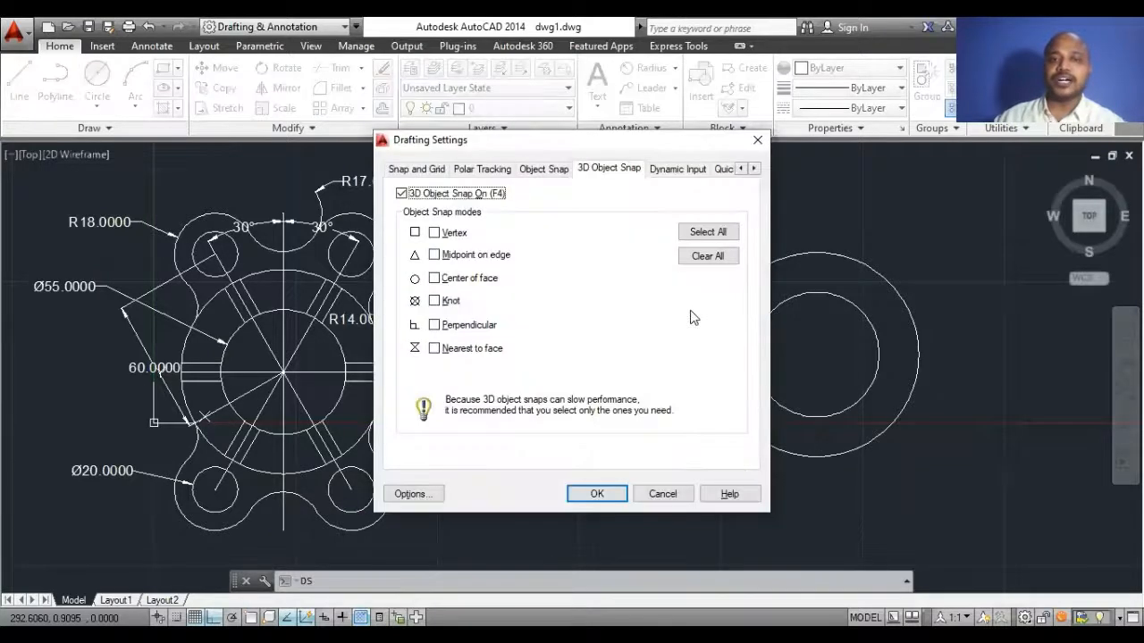
pyautogui.click(559, 174)
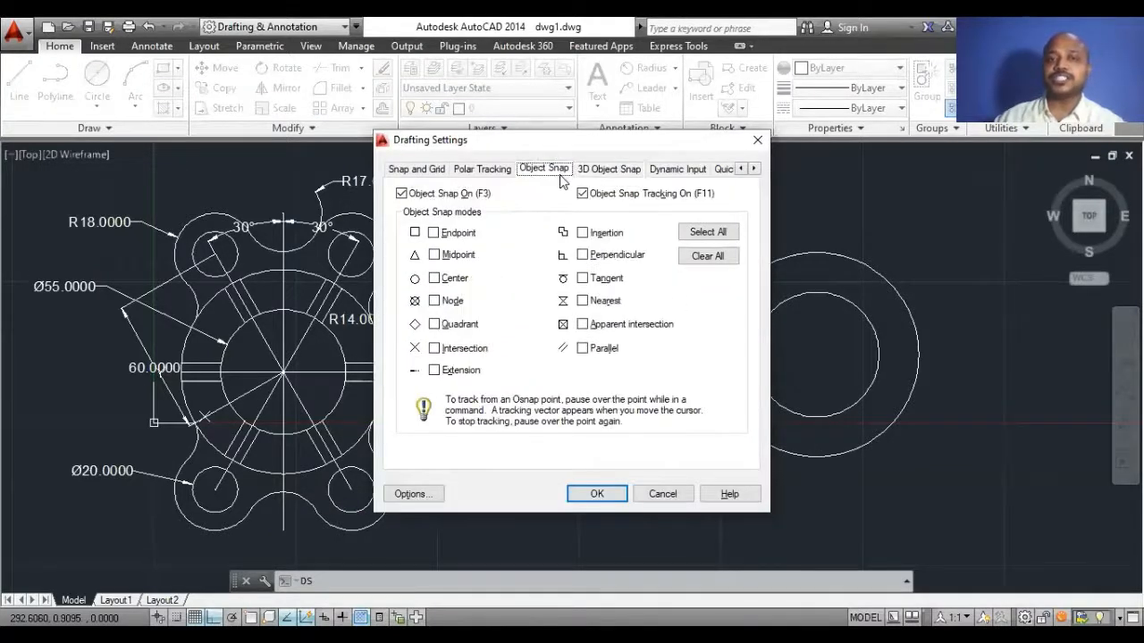
pyautogui.click(708, 232)
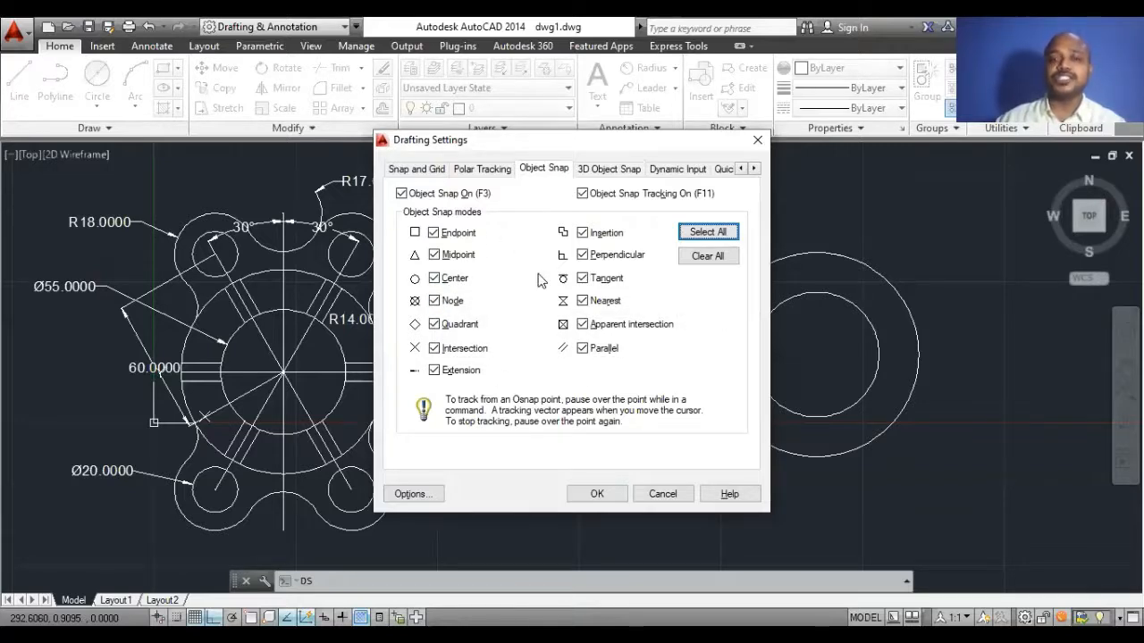
pyautogui.click(591, 170)
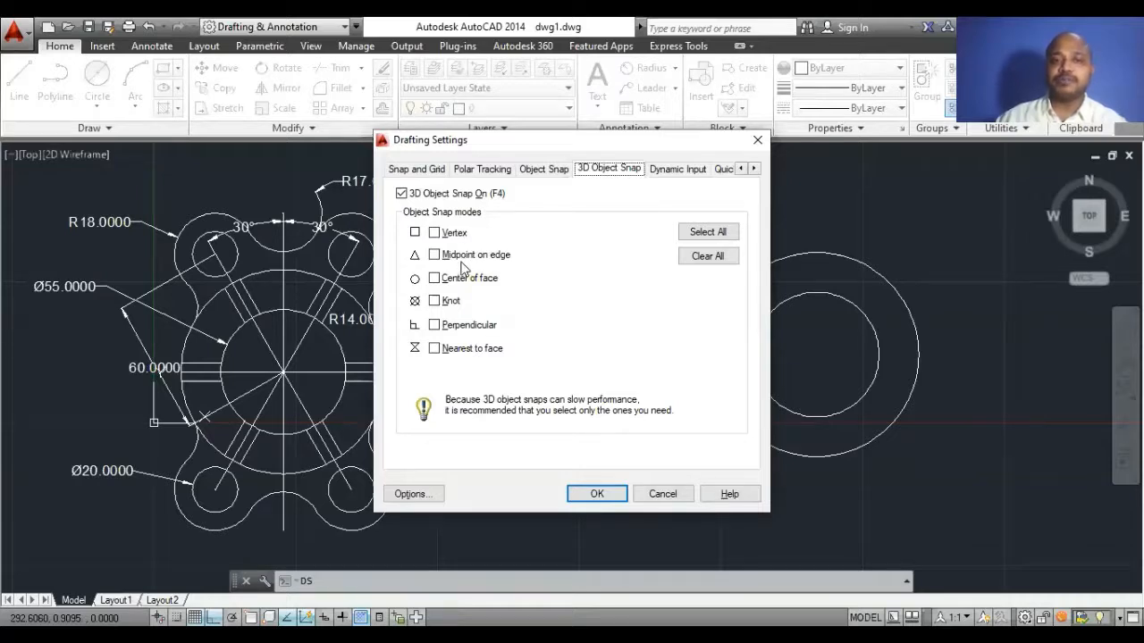
pyautogui.click(703, 234)
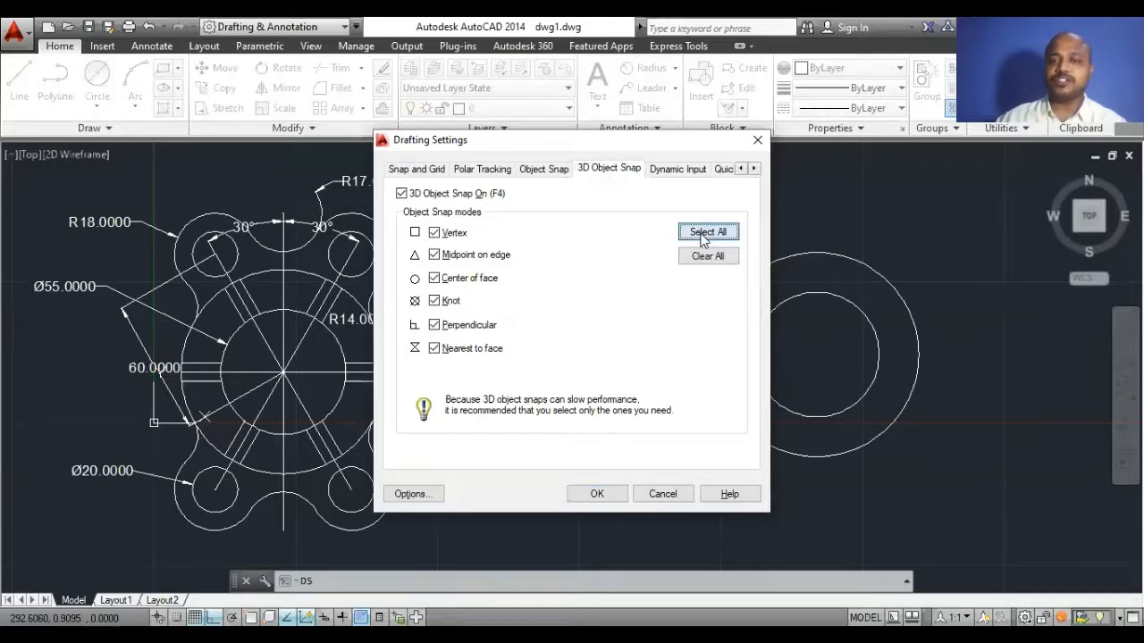
pyautogui.click(597, 494)
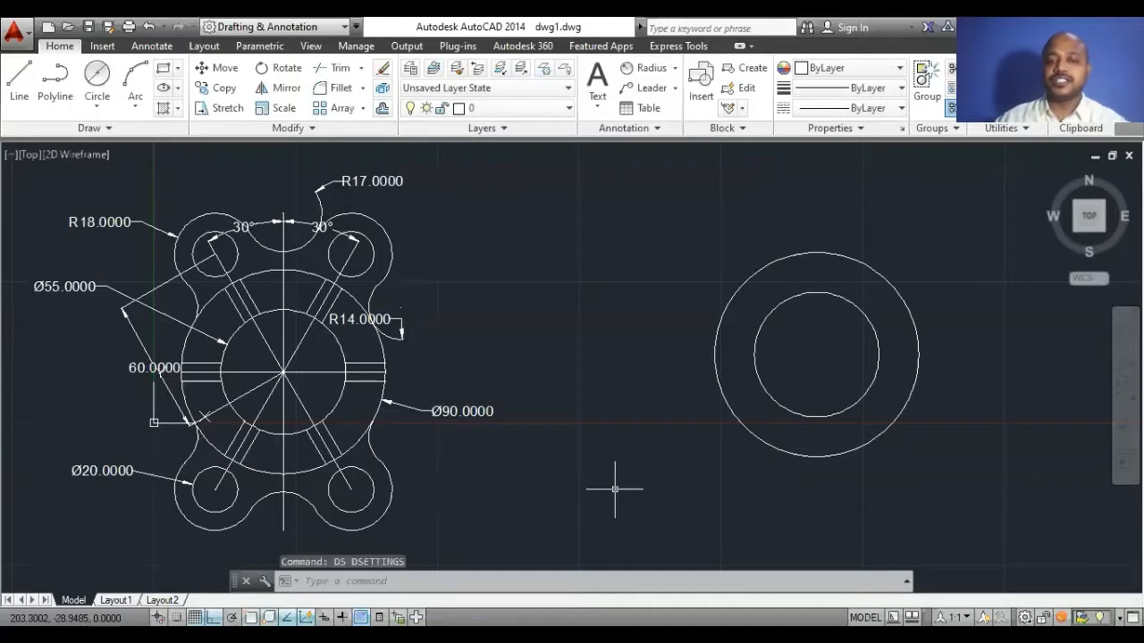
pyautogui.click(24, 83)
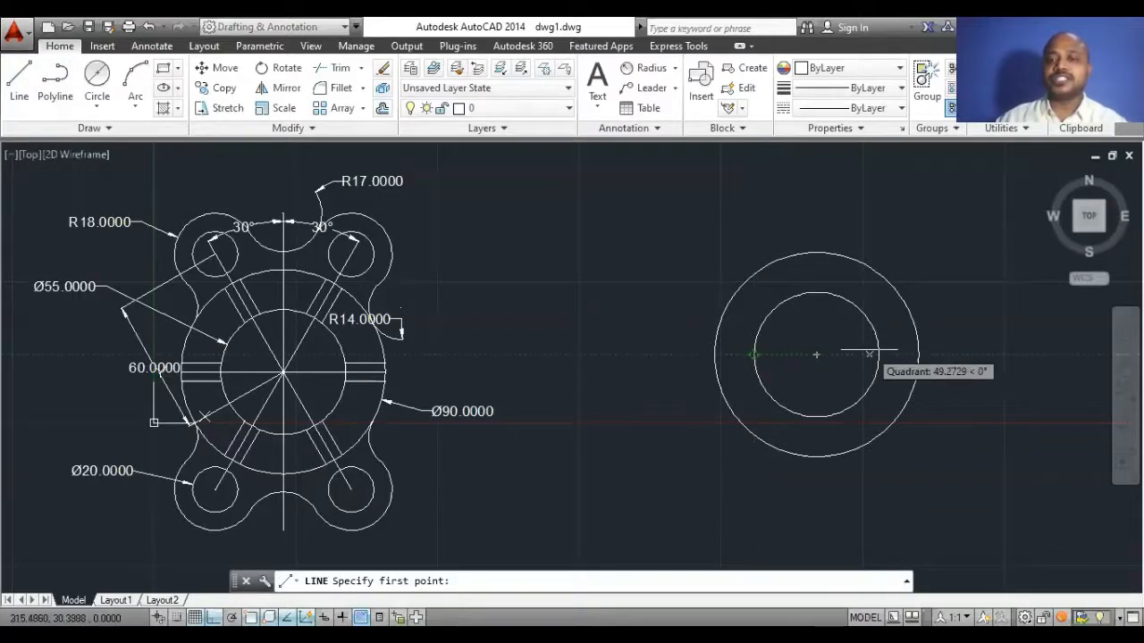
pyautogui.click(817, 355)
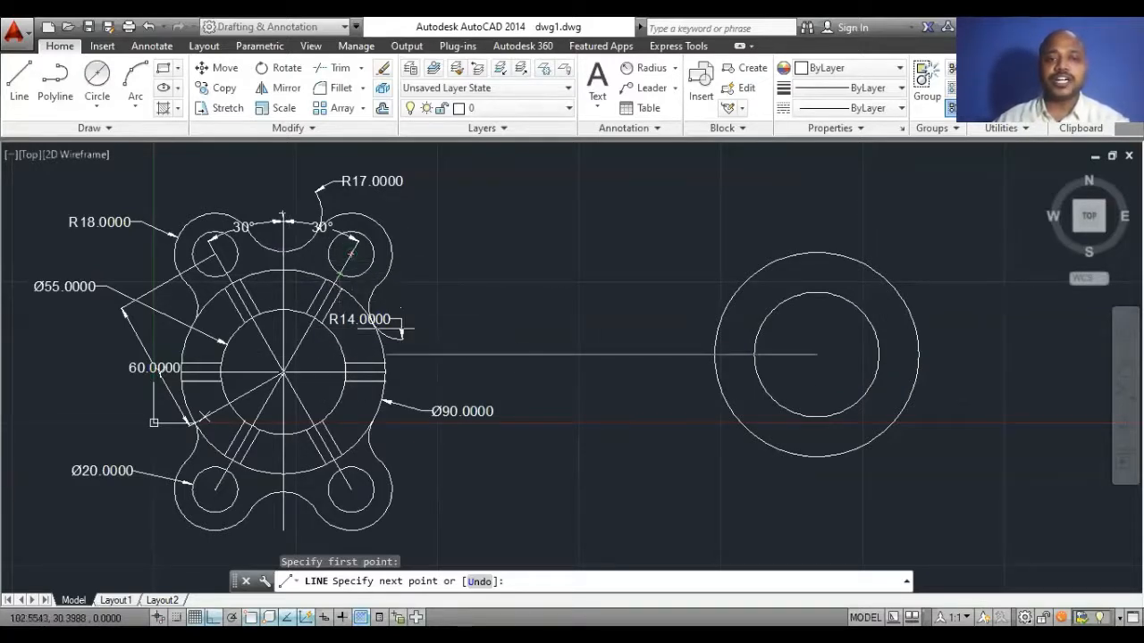
pyautogui.press('Escape')
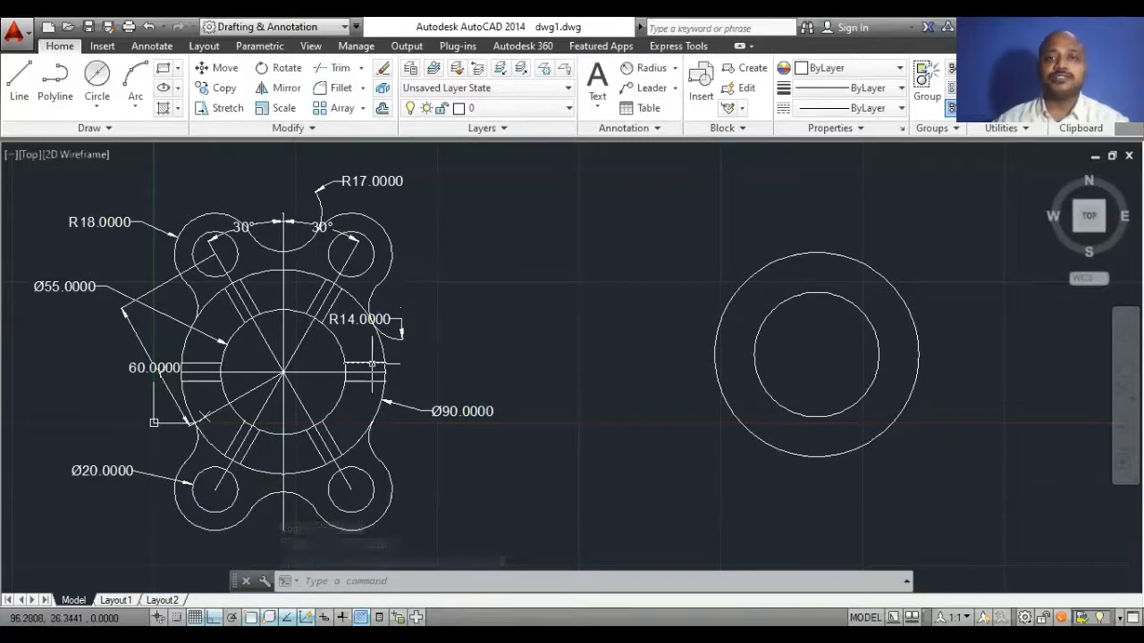
# Add an angular dimension between the reference drawing's upper-right slanted centerline and its horizontal centerline, placed inside the inner circle.
pyautogui.click(675, 68)
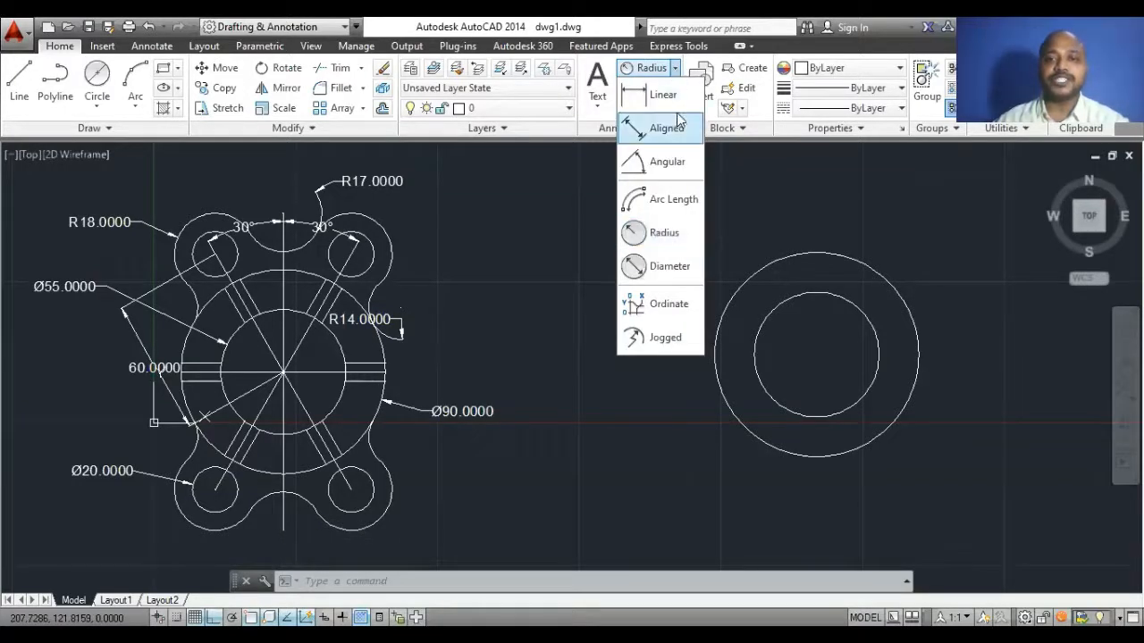
pyautogui.click(667, 162)
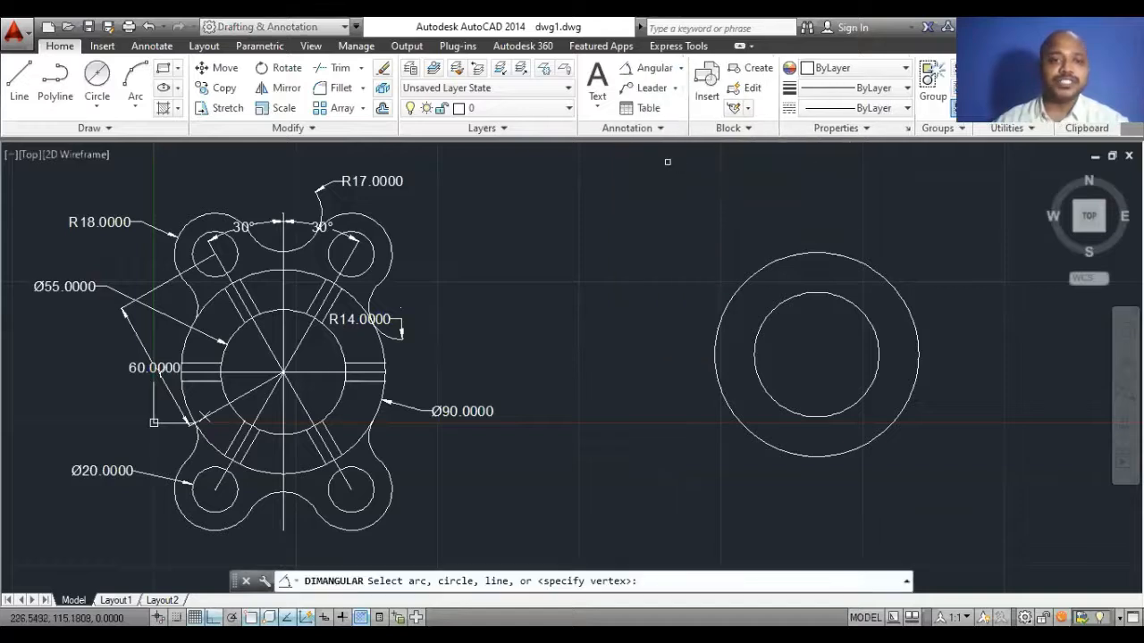
pyautogui.click(298, 348)
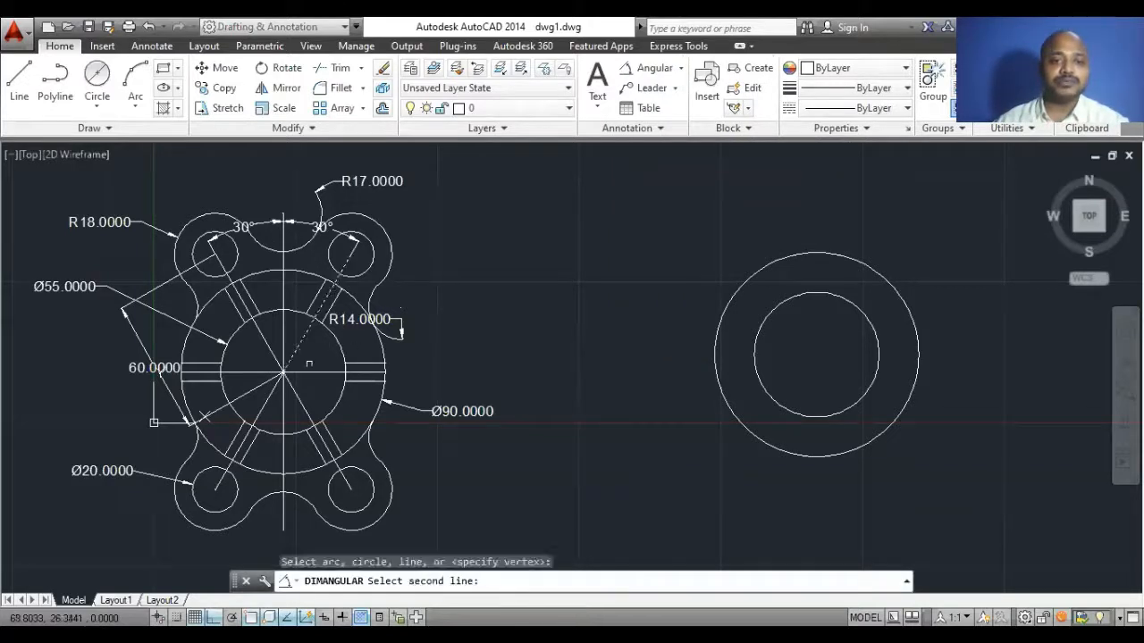
pyautogui.click(307, 370)
pyautogui.click(326, 356)
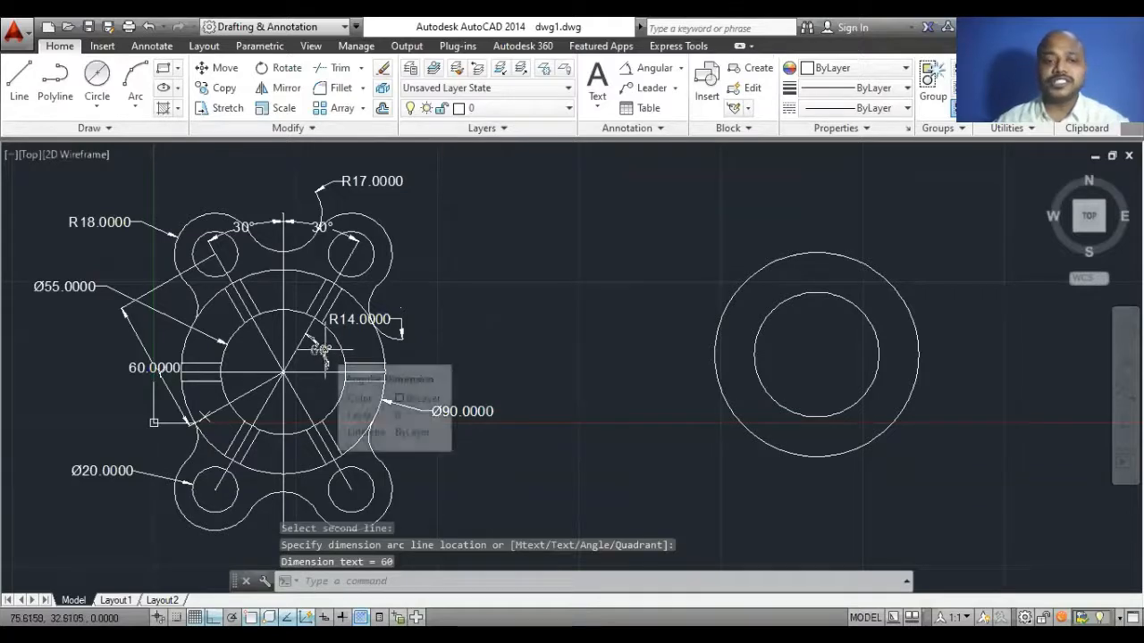
# Draw a line 60 long at 60 degrees from the common center of the two new circles.
pyautogui.click(19, 76)
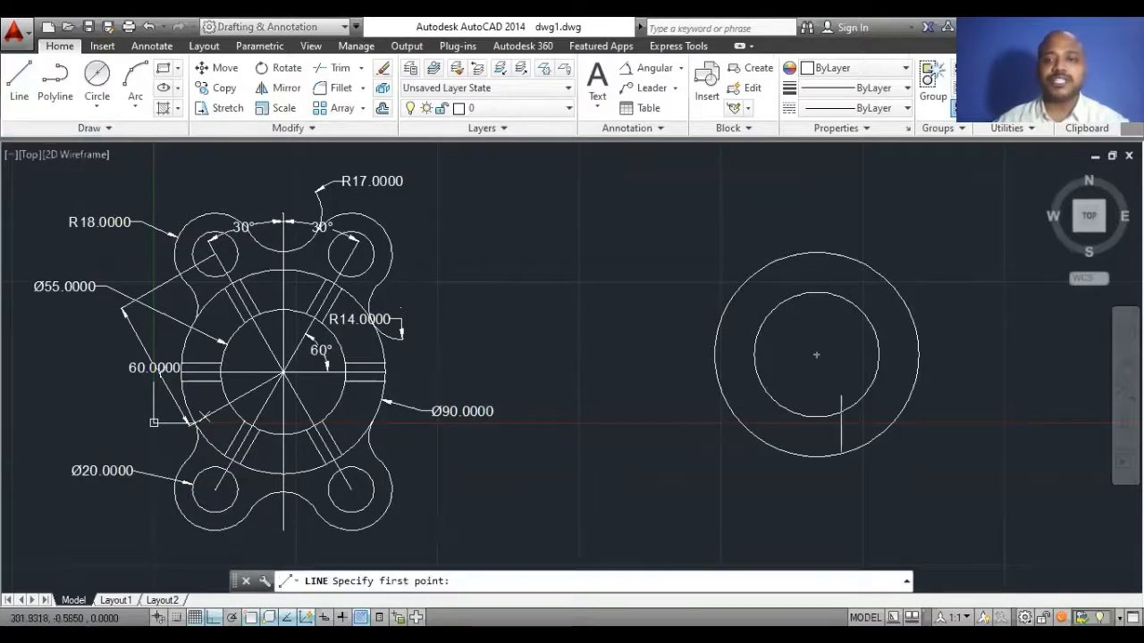
pyautogui.click(816, 355)
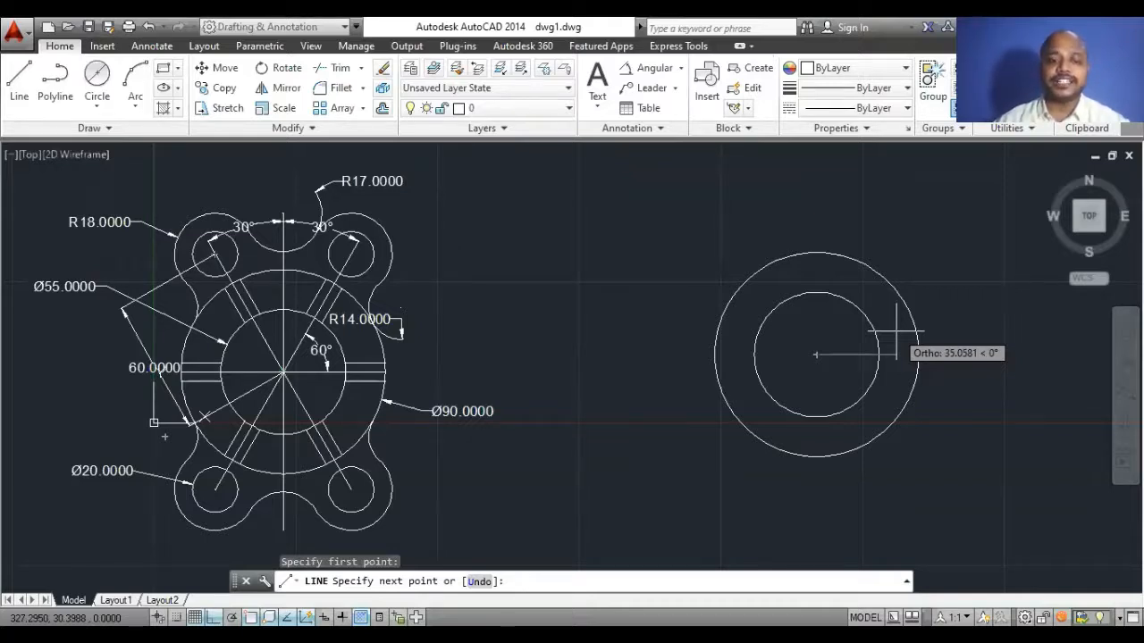
pyautogui.write('@')
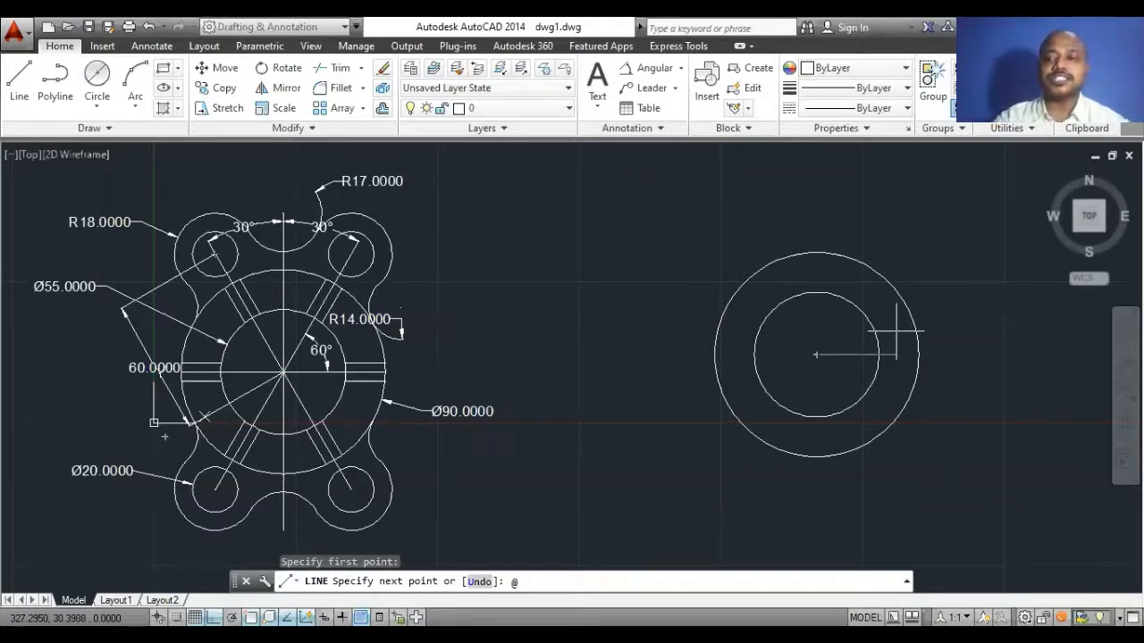
pyautogui.write('60<')
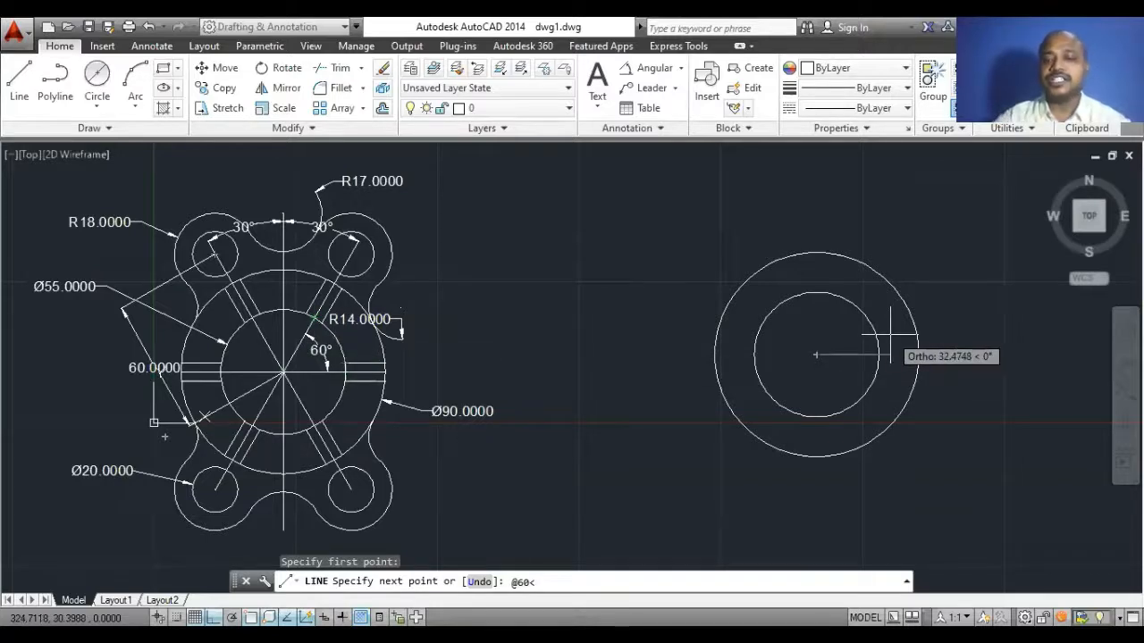
pyautogui.write('60')
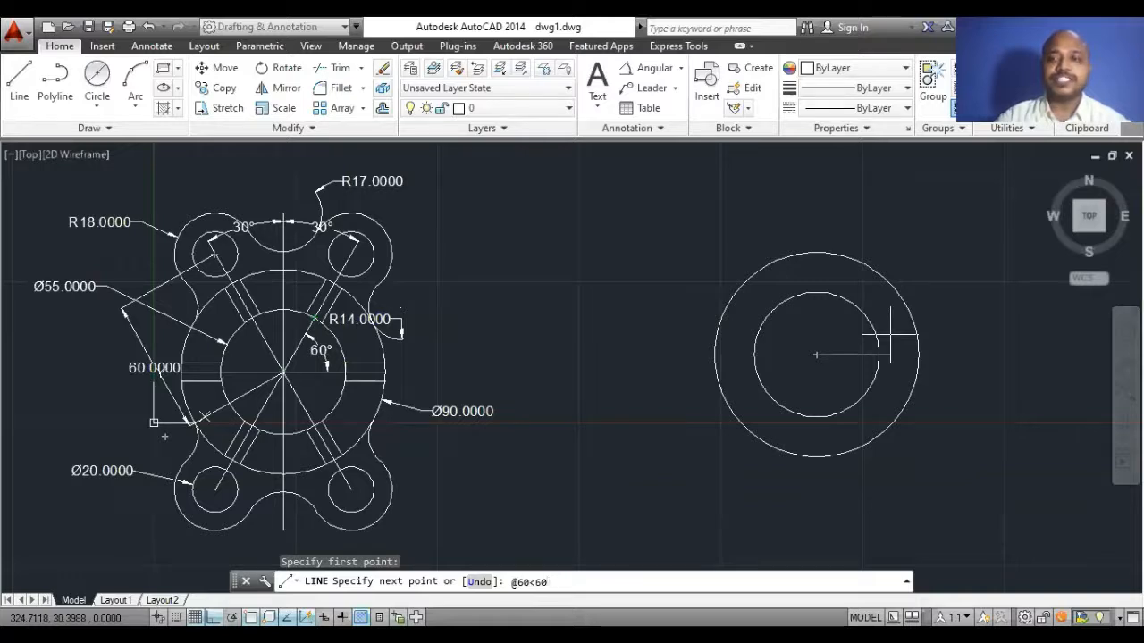
pyautogui.press('Return')
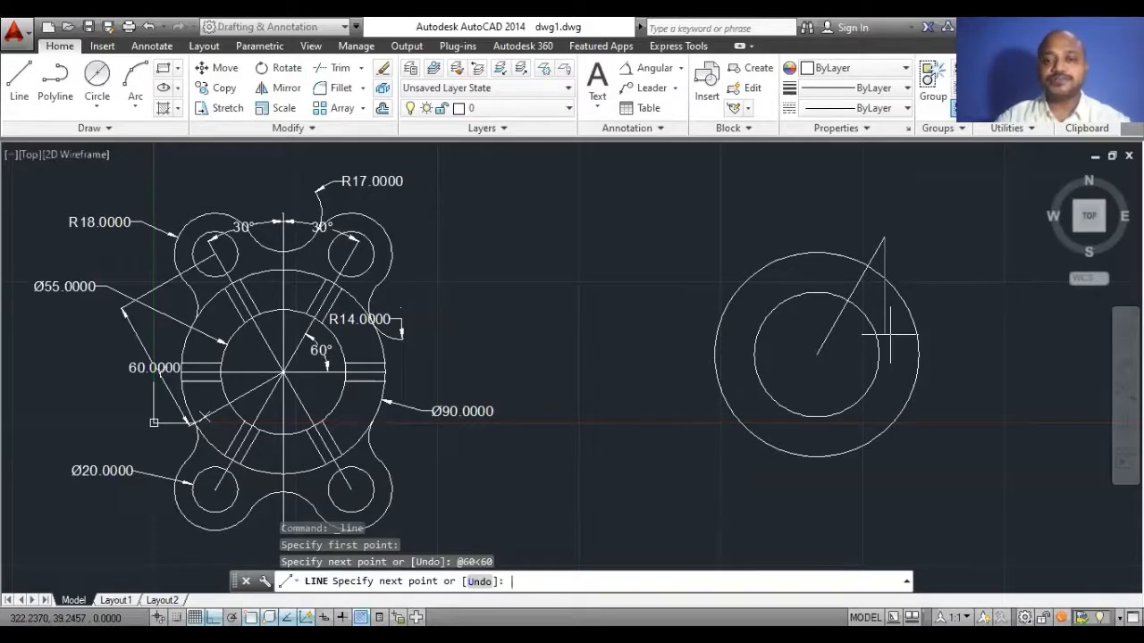
pyautogui.press('Escape')
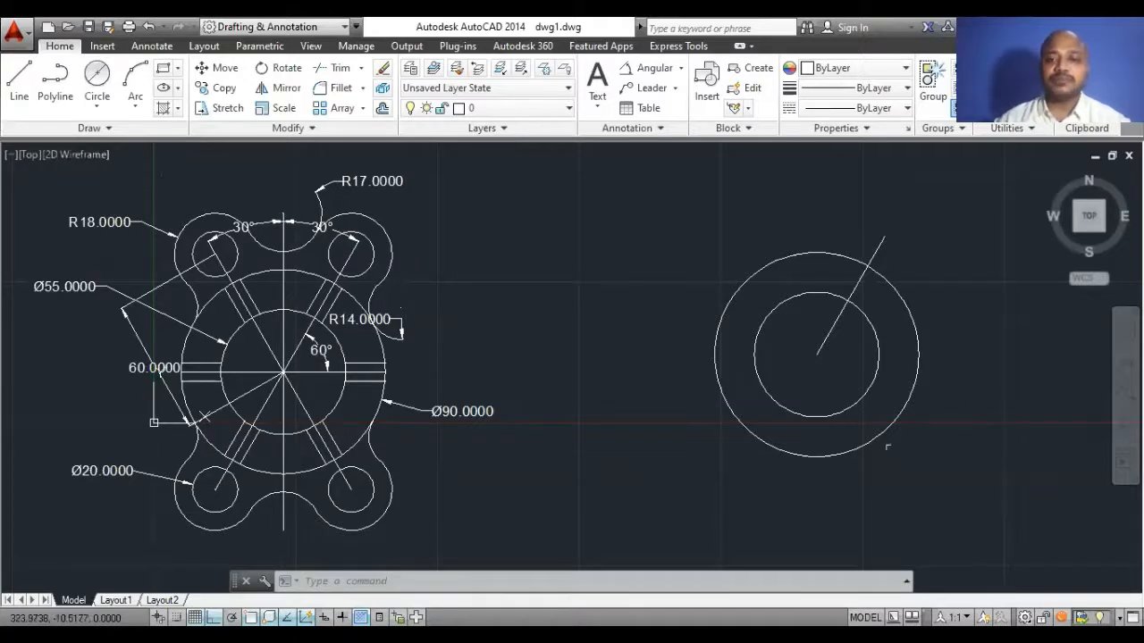
# Draw a line 60 long at 120 degrees from the common center of the two new circles.
pyautogui.click(19, 77)
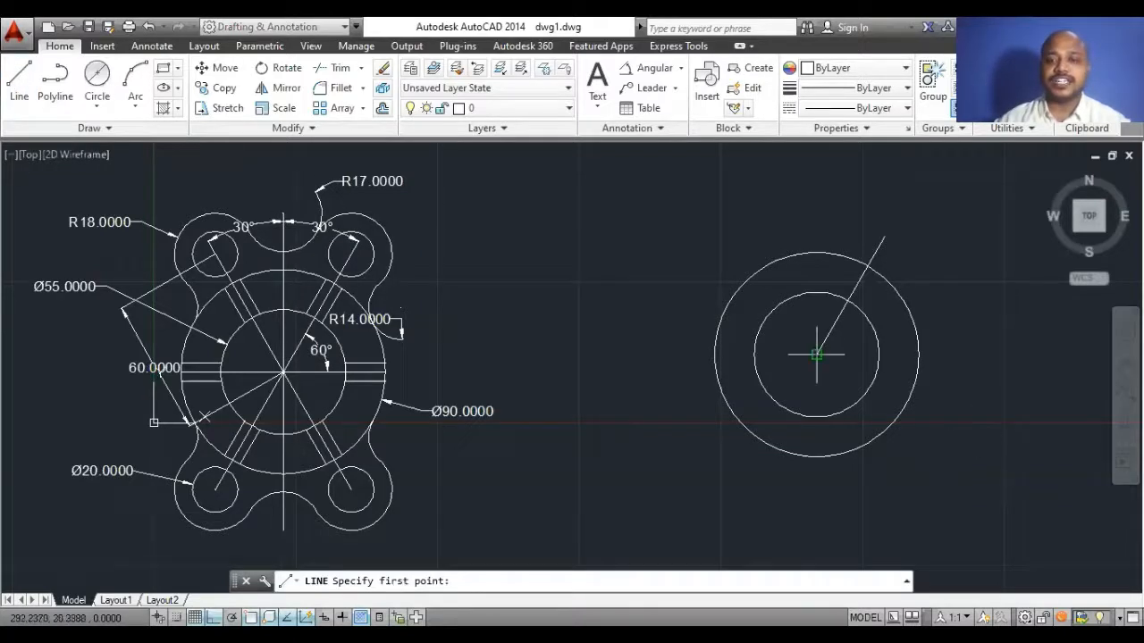
pyautogui.click(816, 355)
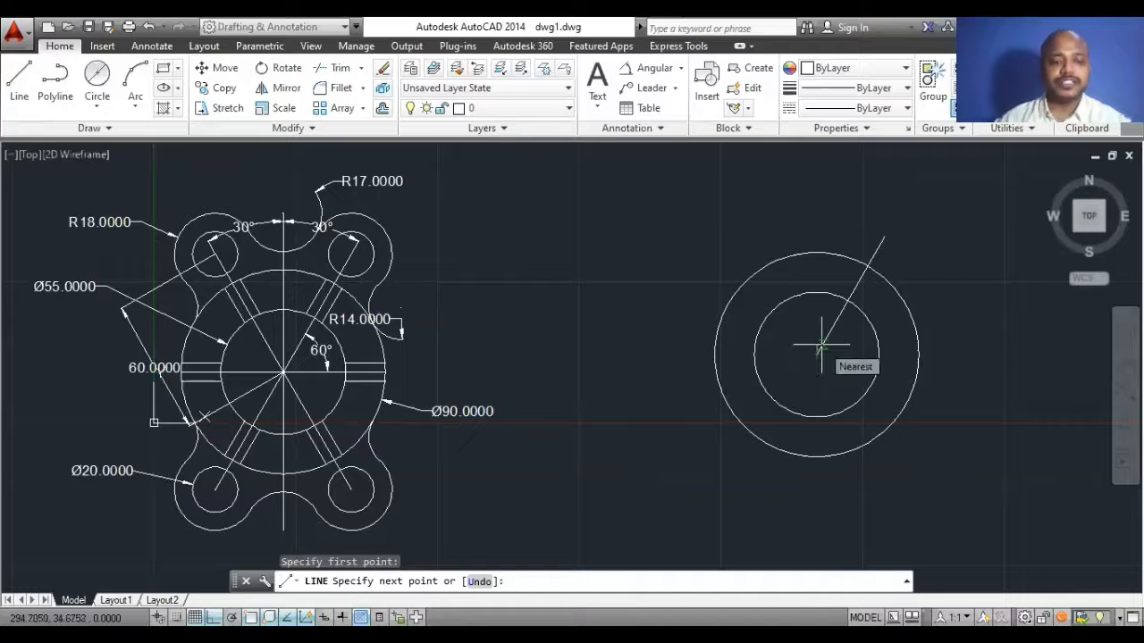
pyautogui.write('@60')
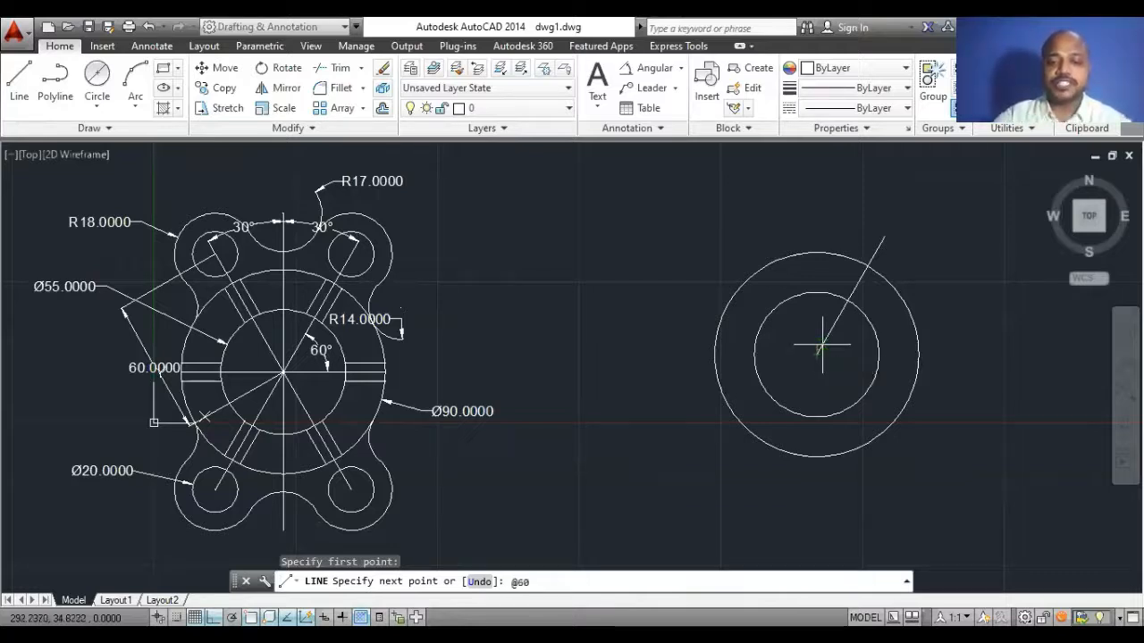
pyautogui.write('<')
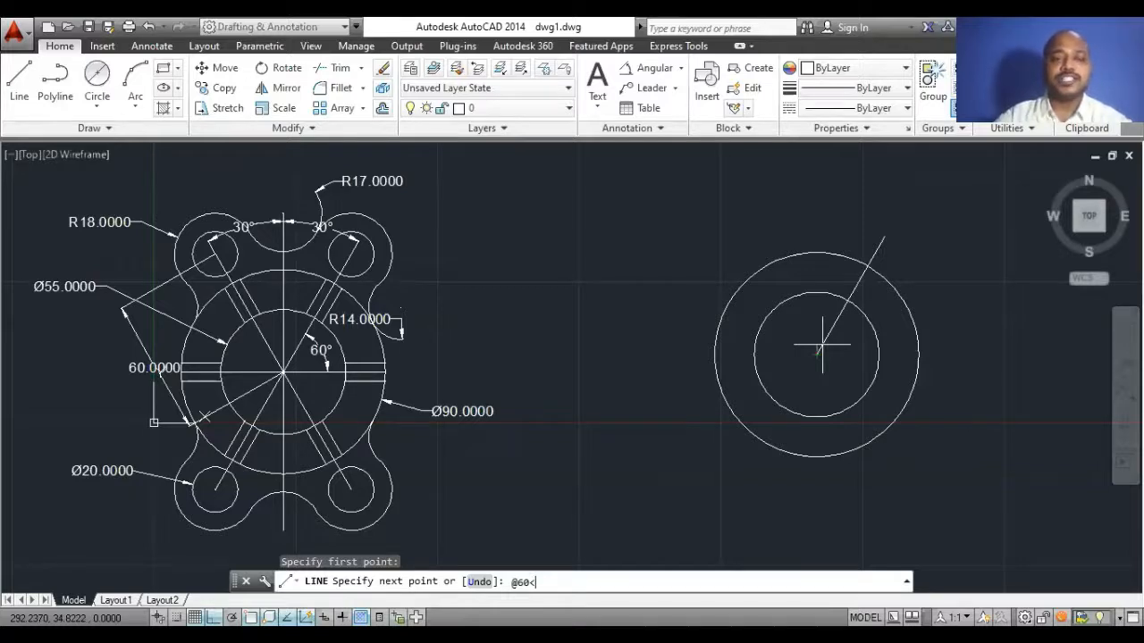
pyautogui.write('120')
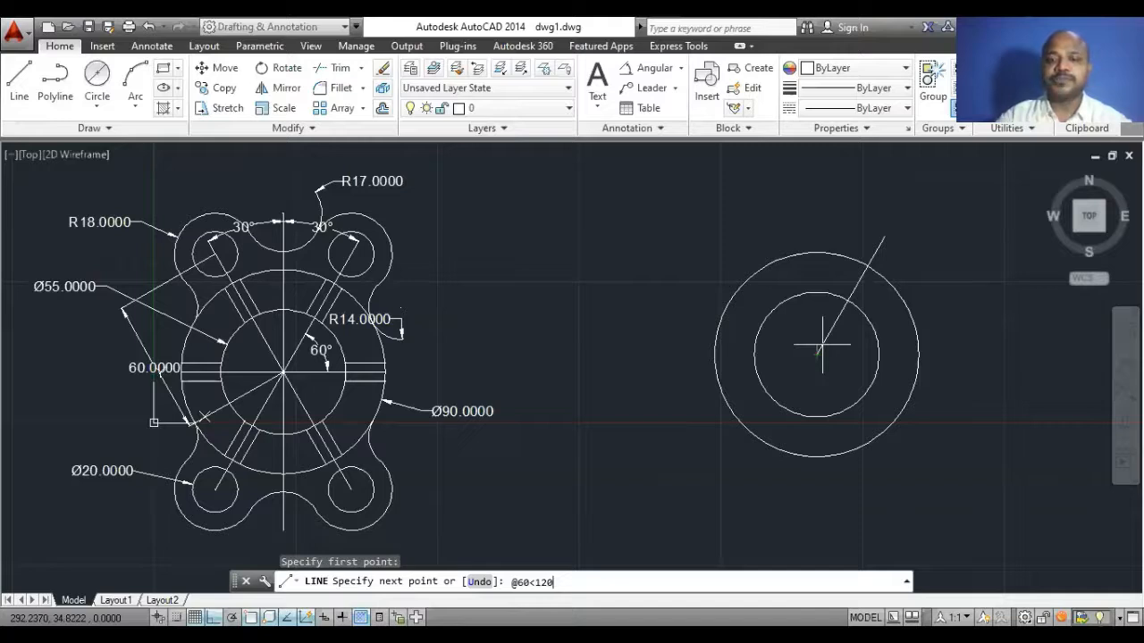
pyautogui.press('Return')
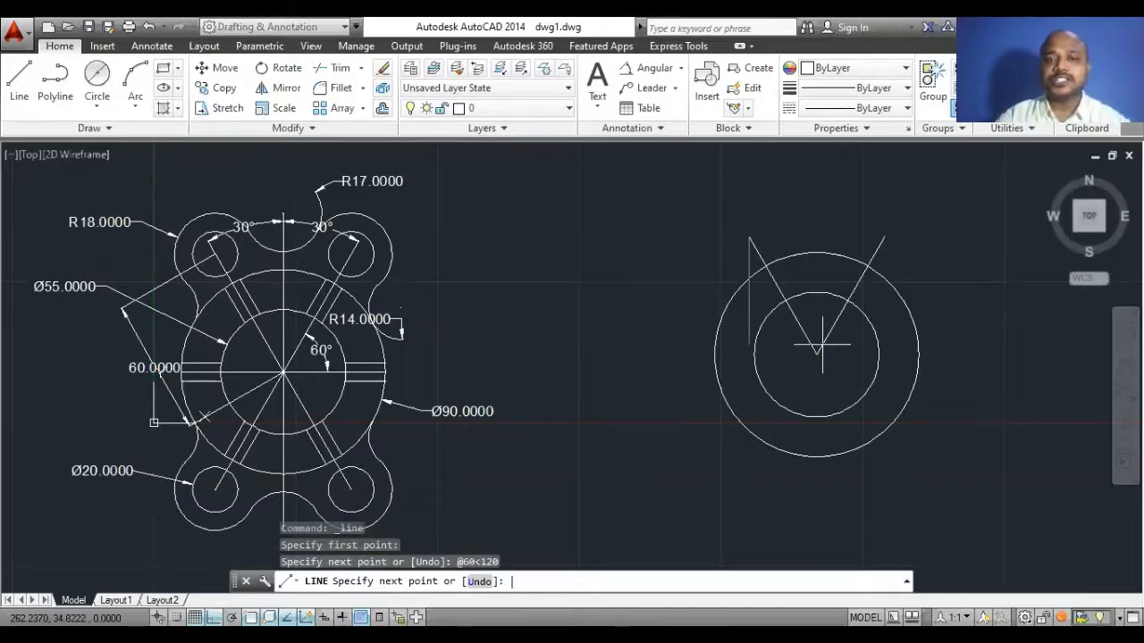
pyautogui.press('Escape')
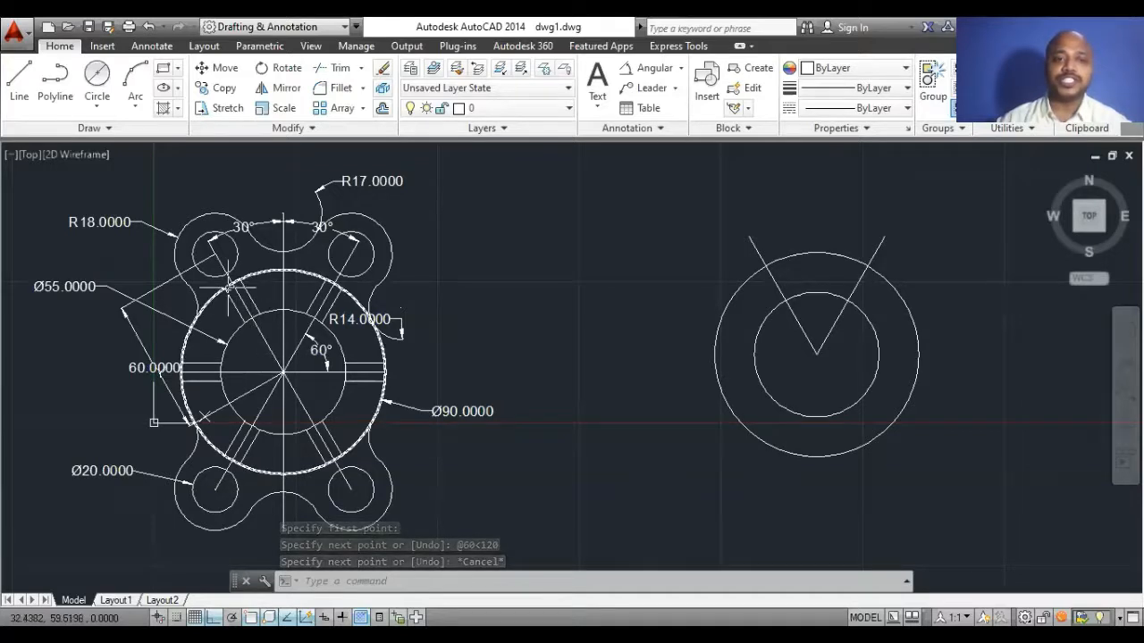
# Add an angular dimension between the reference drawing's horizontal centerline and its lower-left slanted centerline, placed inside the inner circle.
pyautogui.moveTo(239, 369)
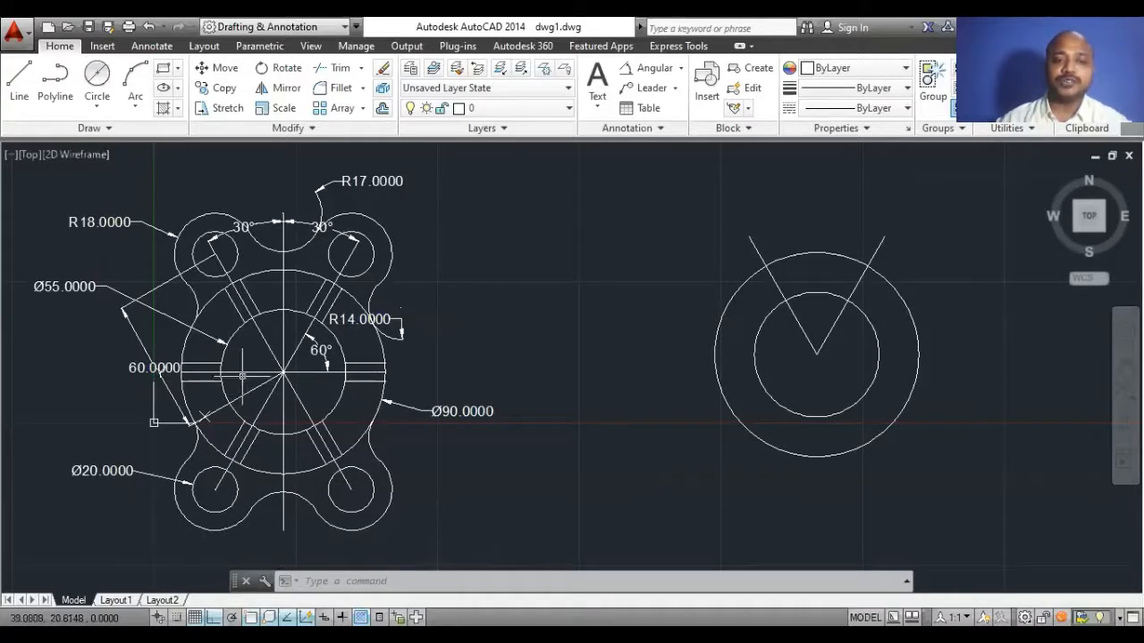
pyautogui.scroll(2, 255, 394)
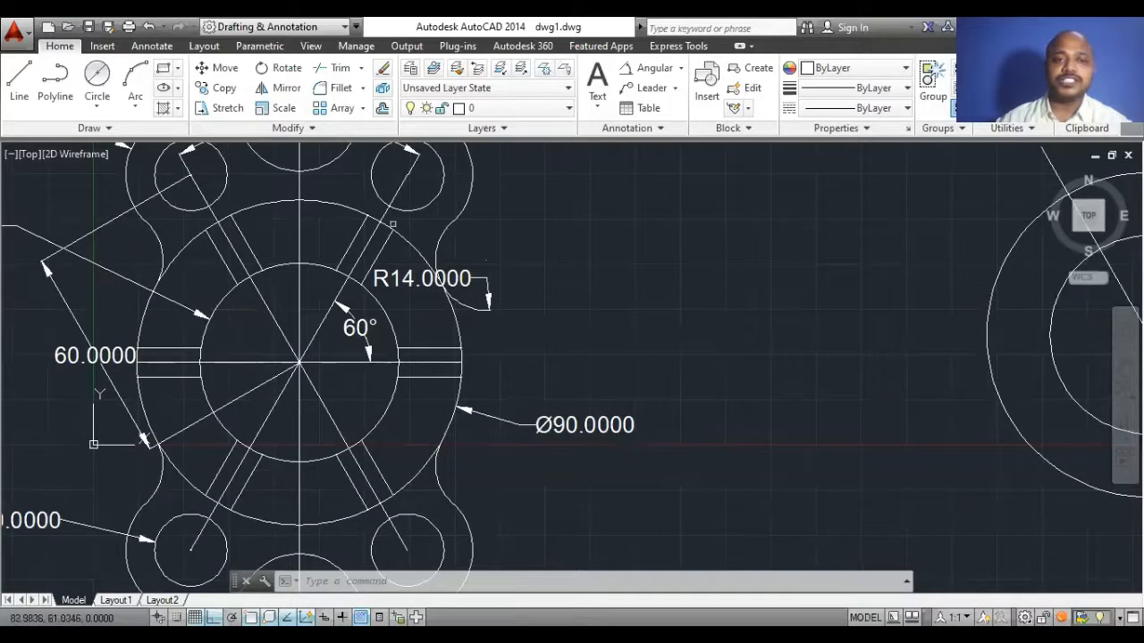
pyautogui.click(648, 67)
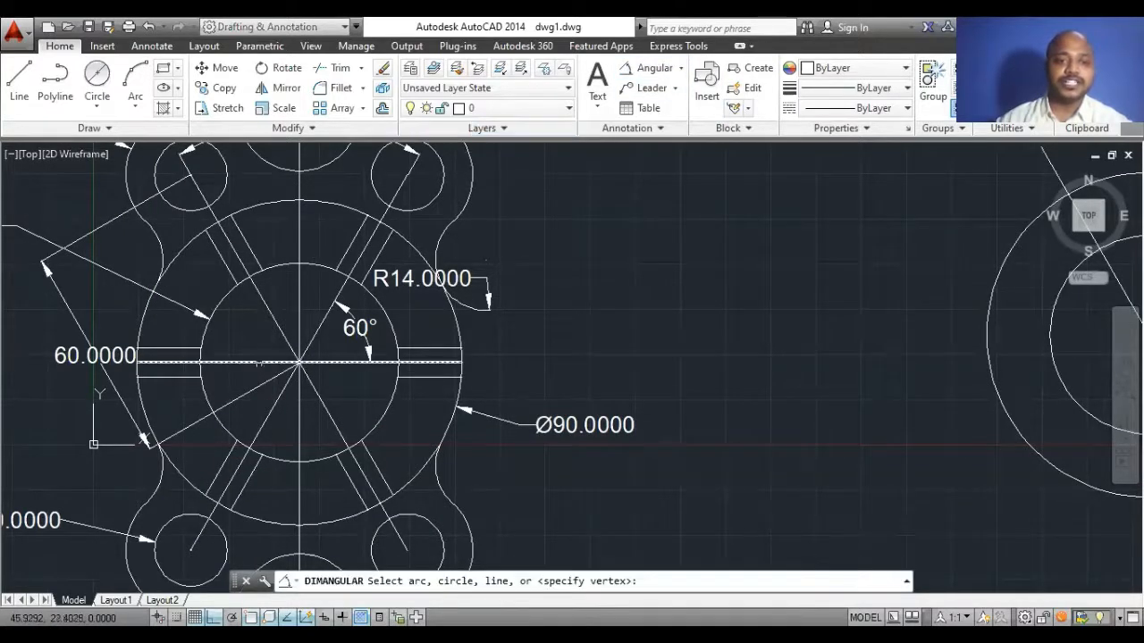
pyautogui.click(257, 362)
pyautogui.click(270, 409)
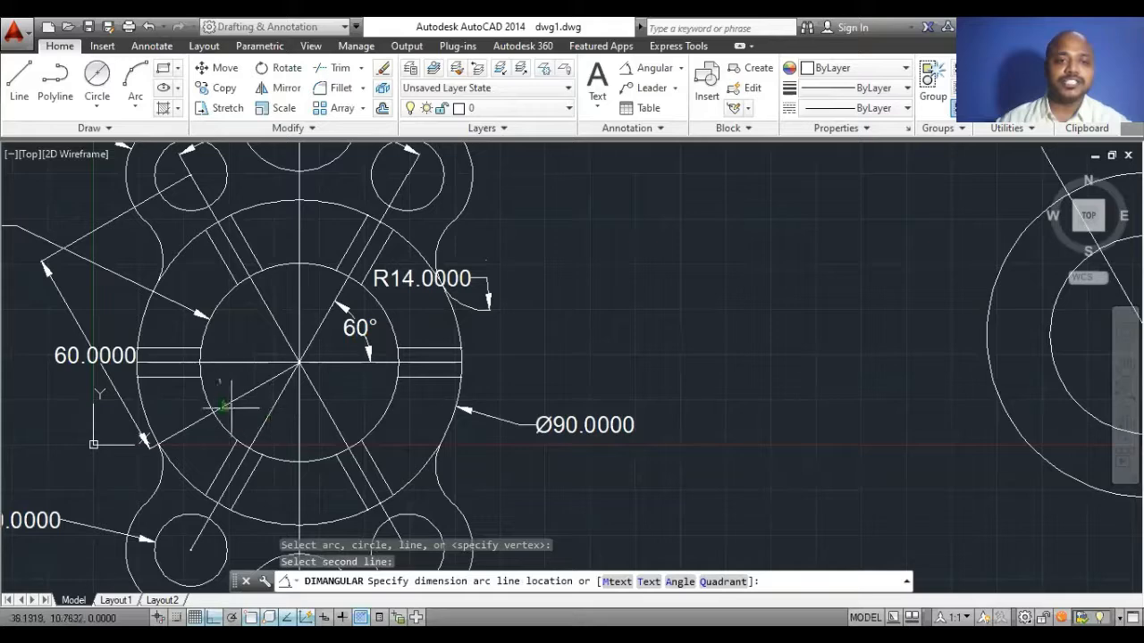
pyautogui.click(225, 401)
pyautogui.scroll(-2, 207, 418)
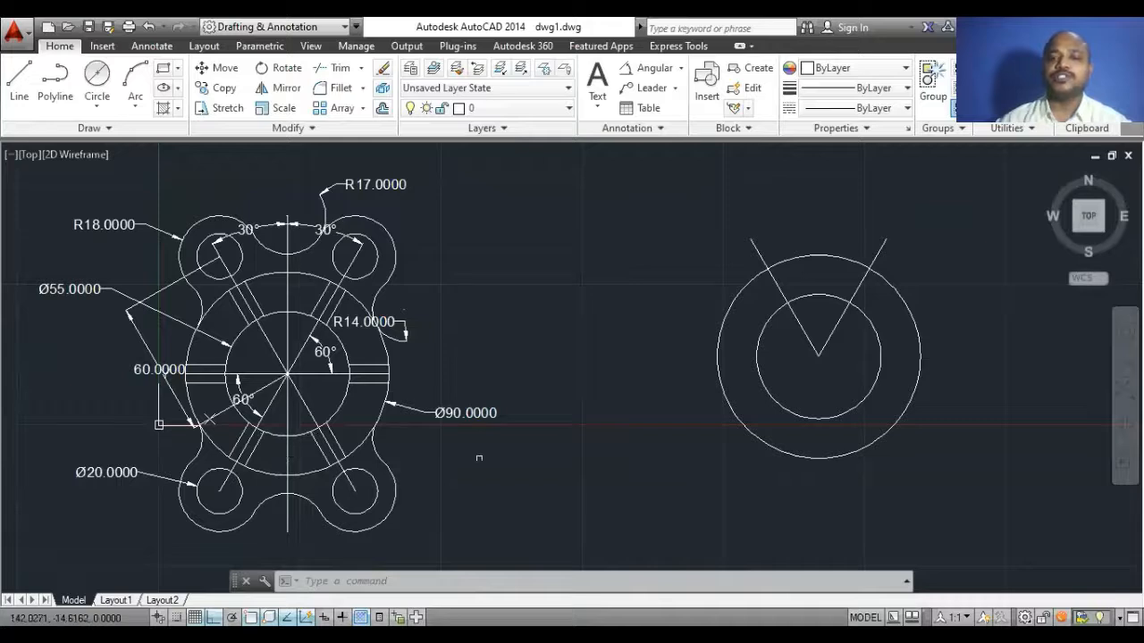
# Draw a line 60 long at 240 degrees from the common center of the two new circles.
pyautogui.click(18, 76)
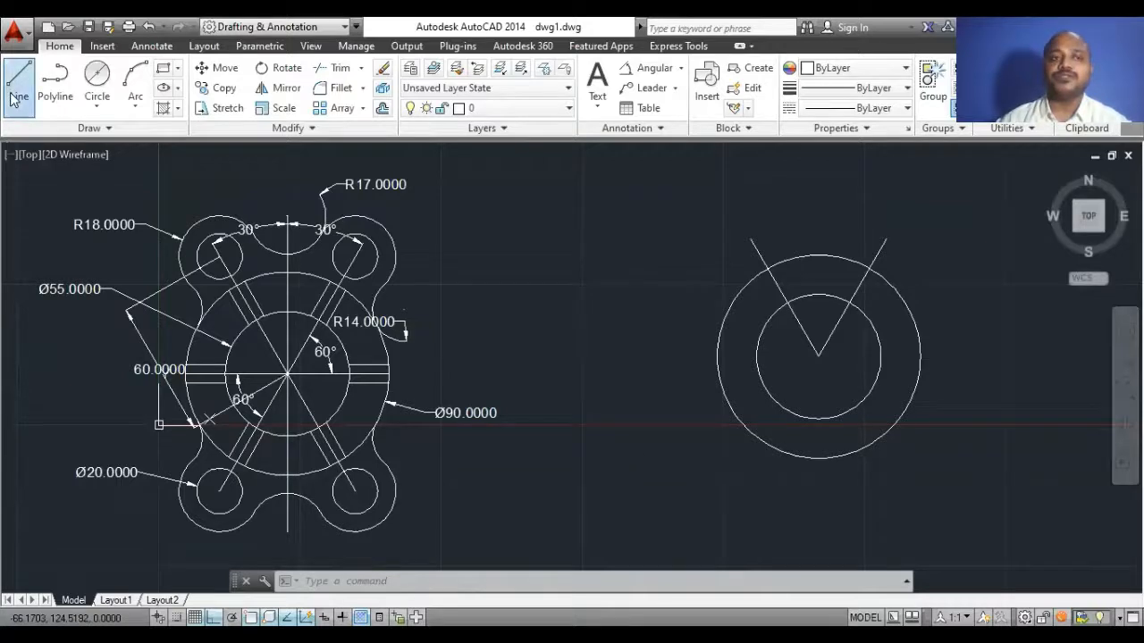
pyautogui.click(819, 355)
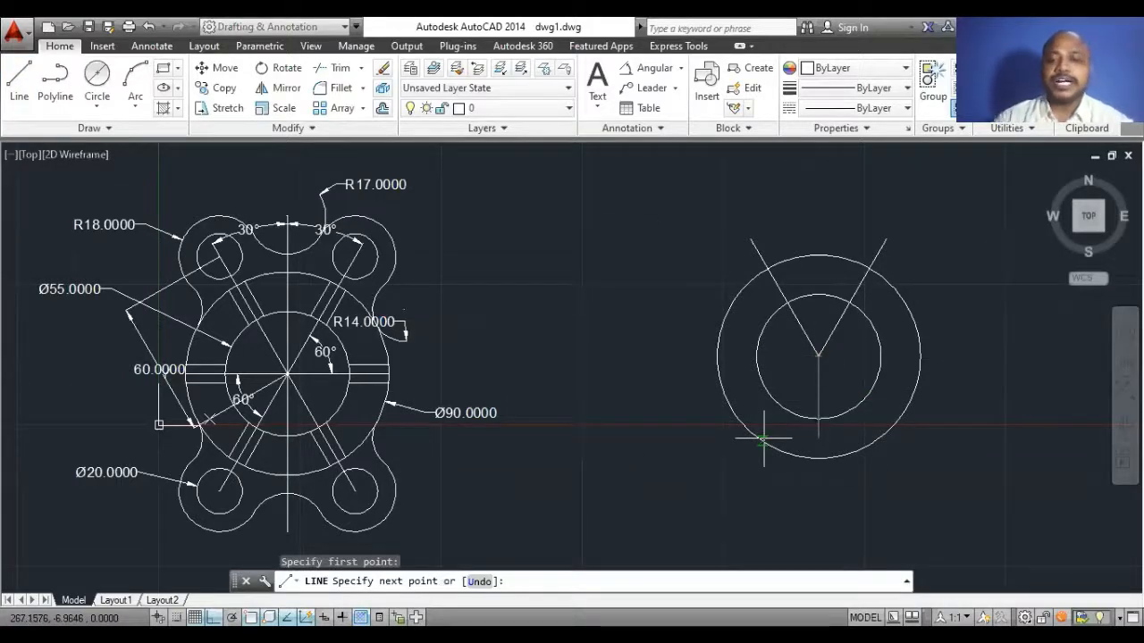
pyautogui.write('@60')
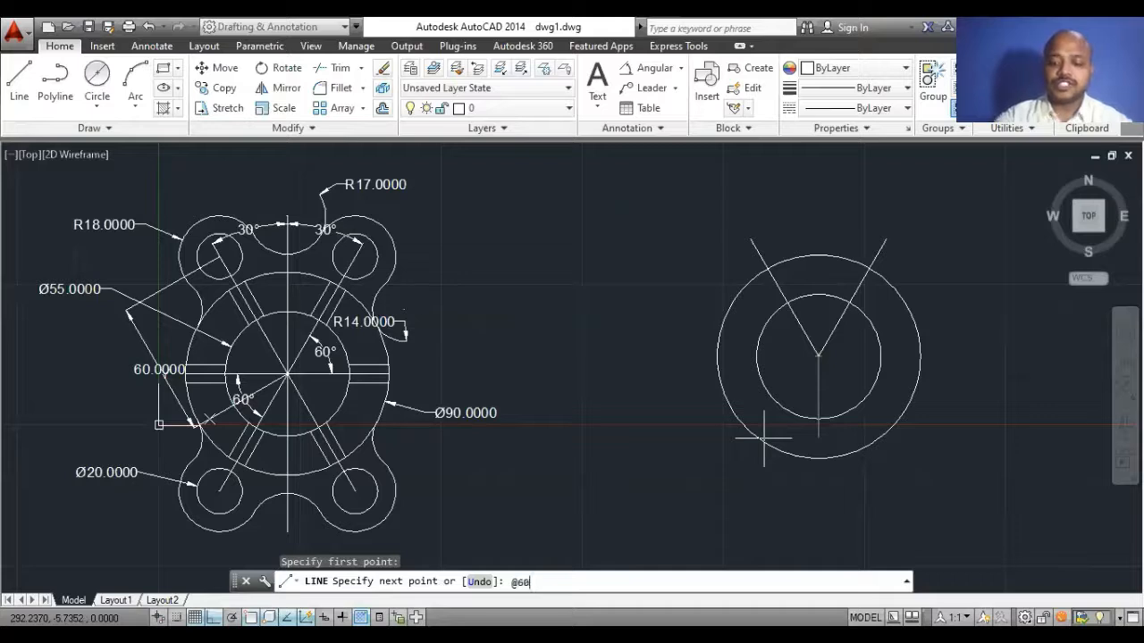
pyautogui.write('<240')
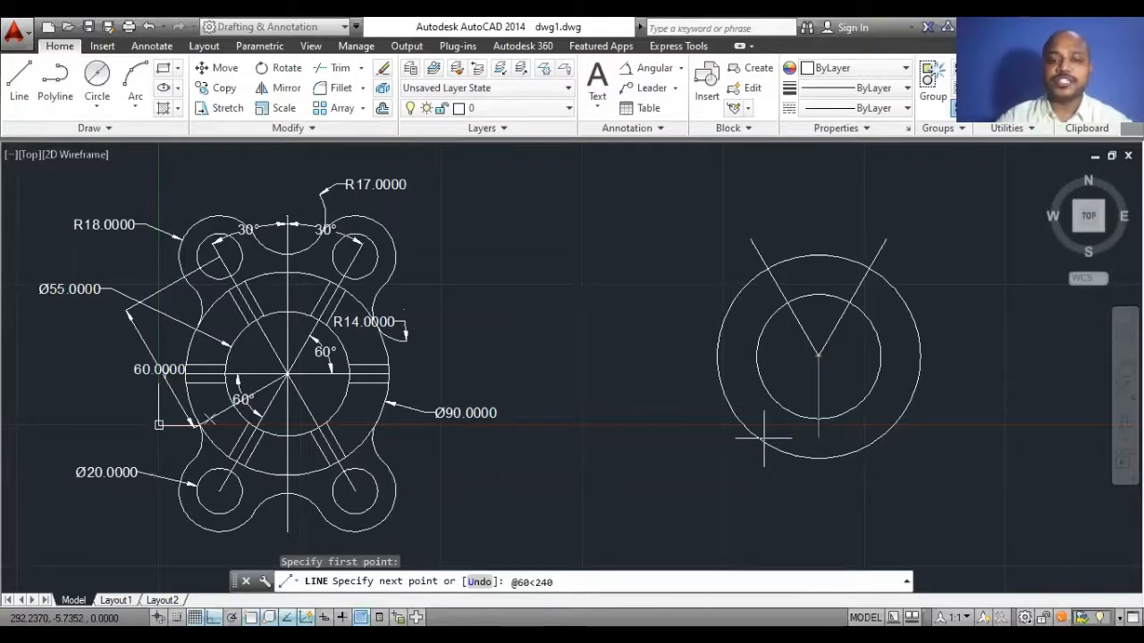
pyautogui.press('Return')
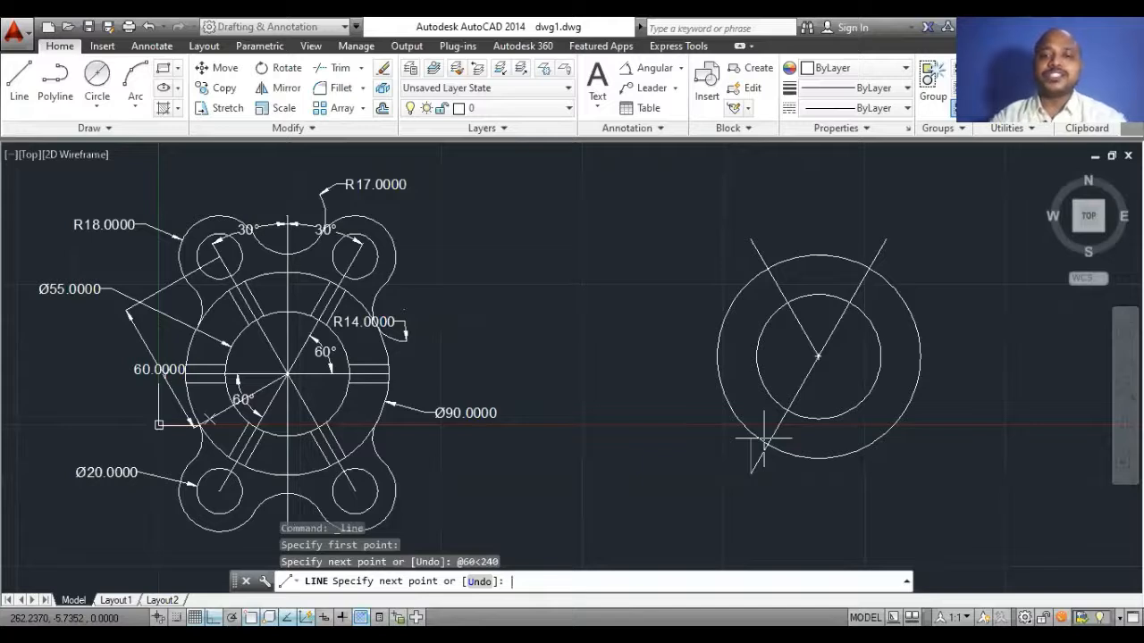
pyautogui.press('Escape')
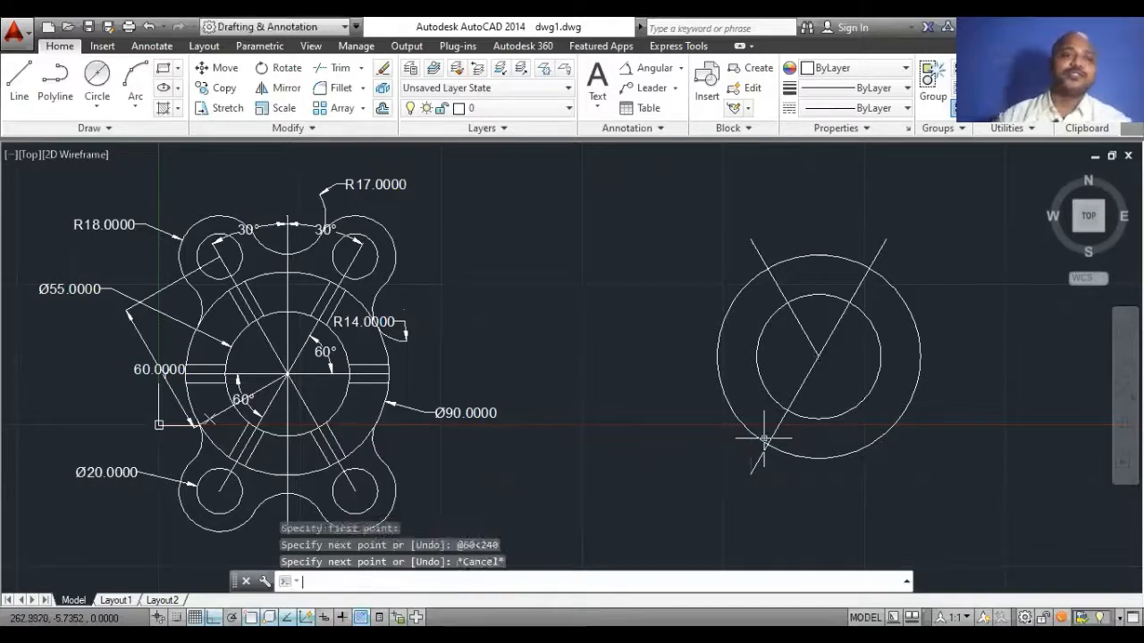
# Draw a line 60 long at 300 degrees from the common center of the two new circles.
pyautogui.click(19, 76)
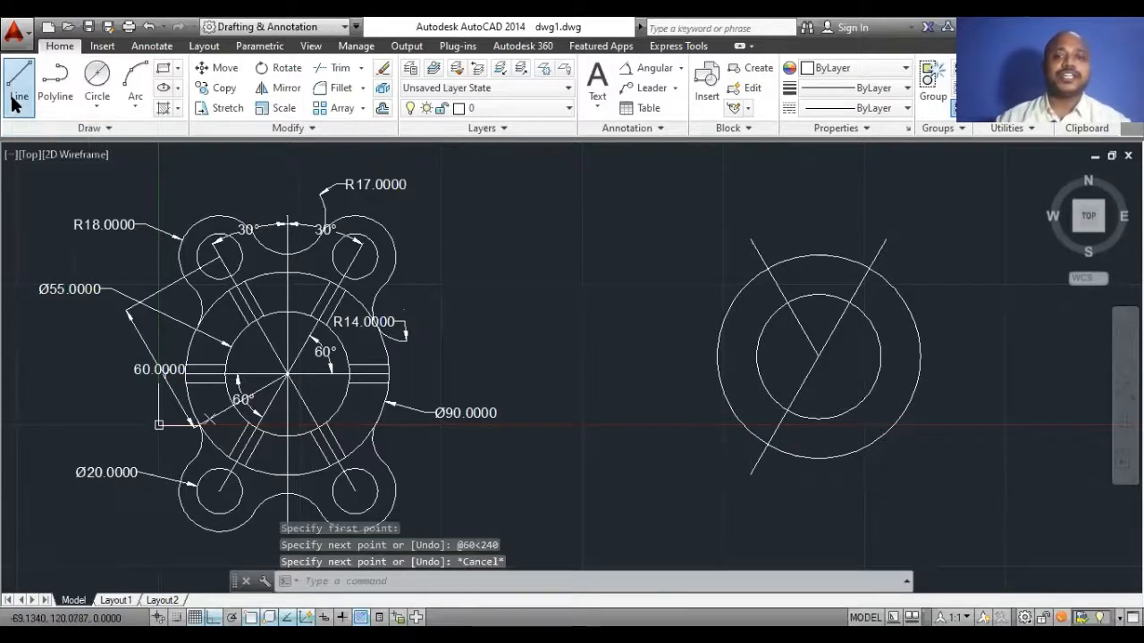
pyautogui.click(818, 356)
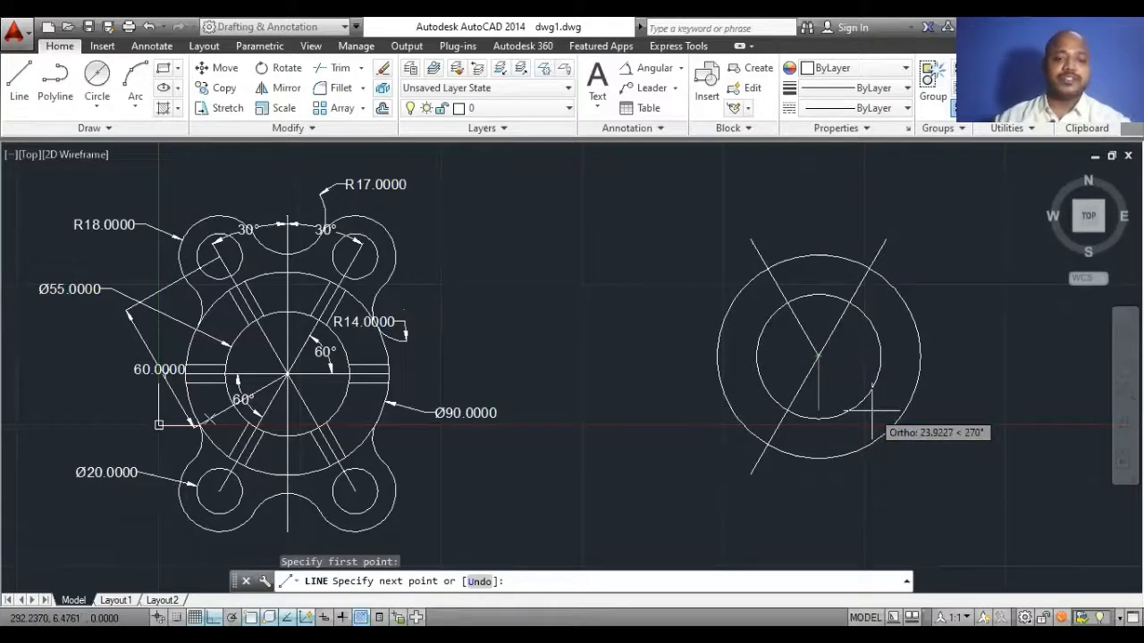
pyautogui.write('@')
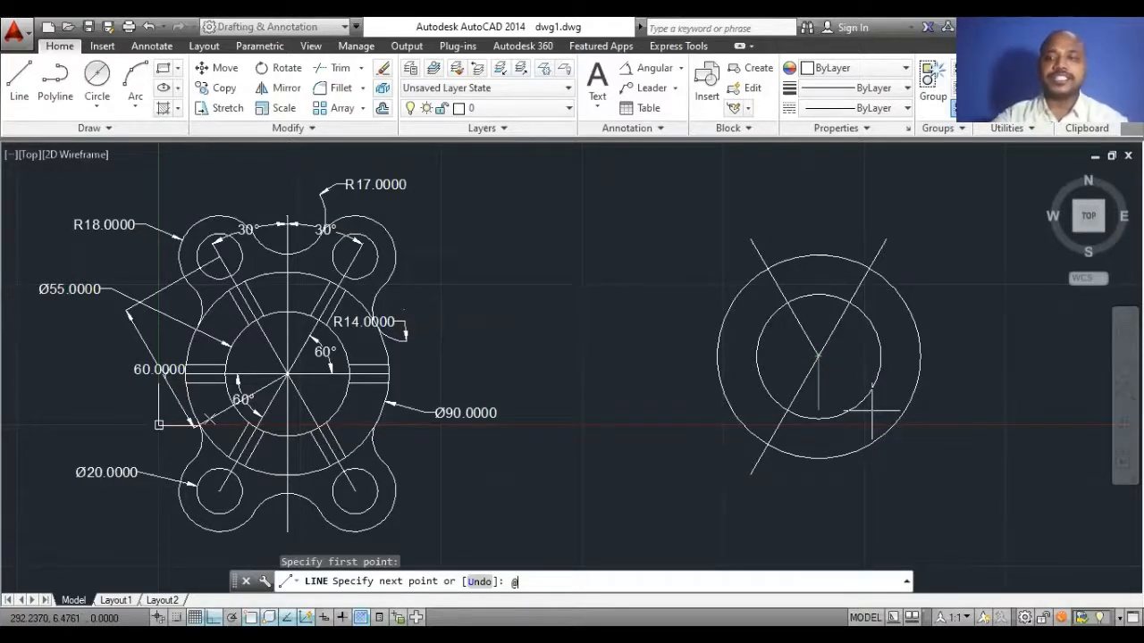
pyautogui.write('60')
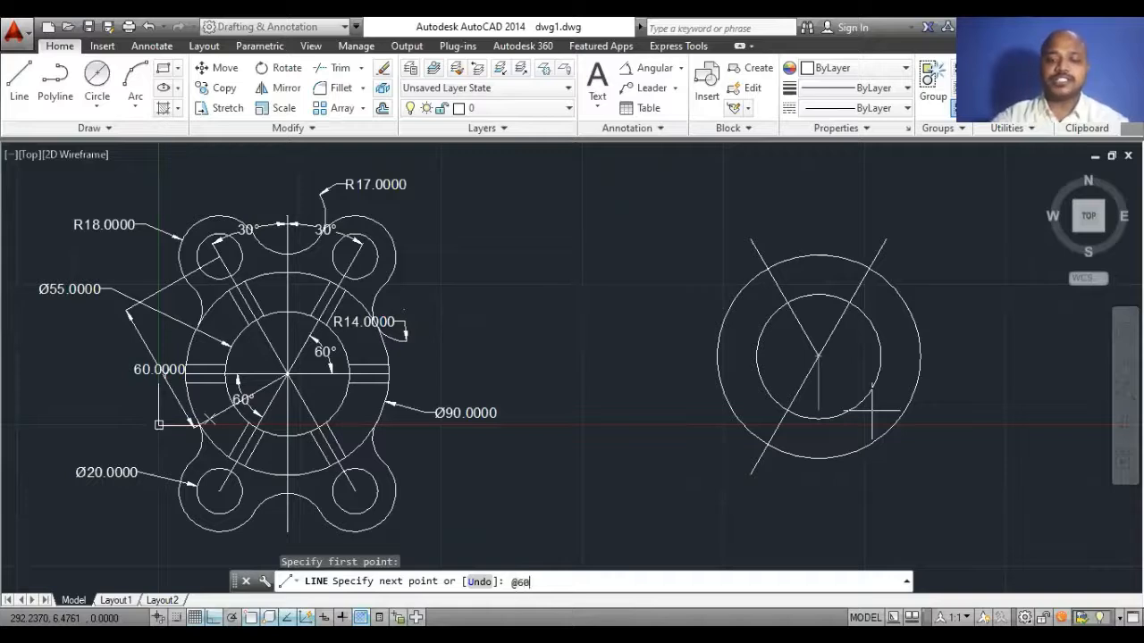
pyautogui.write('<')
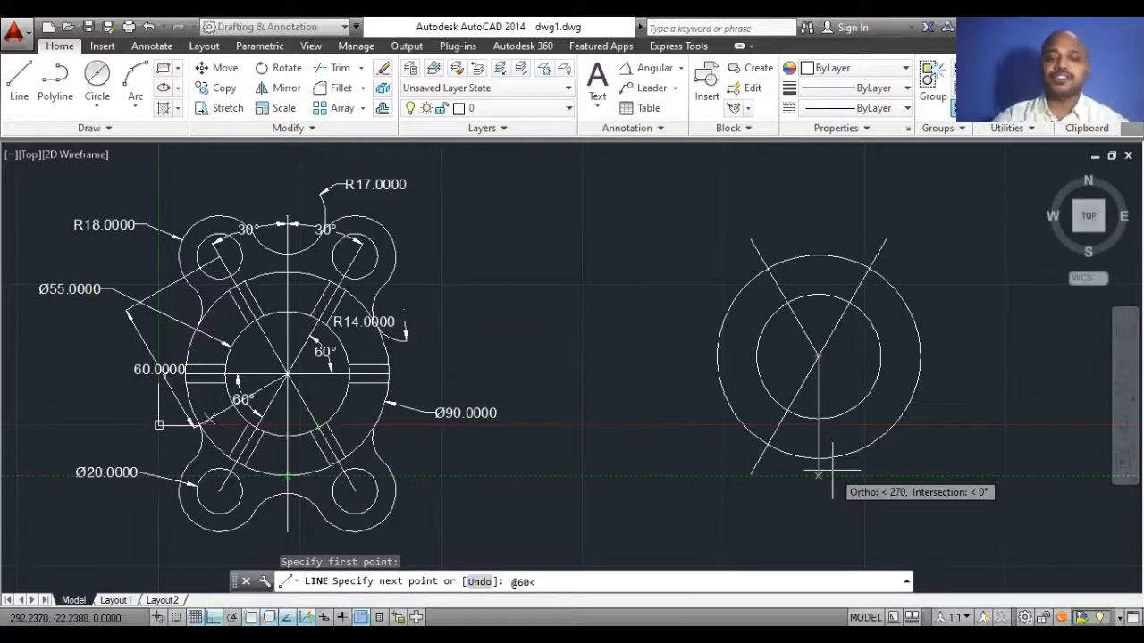
pyautogui.write('300')
pyautogui.press('Return')
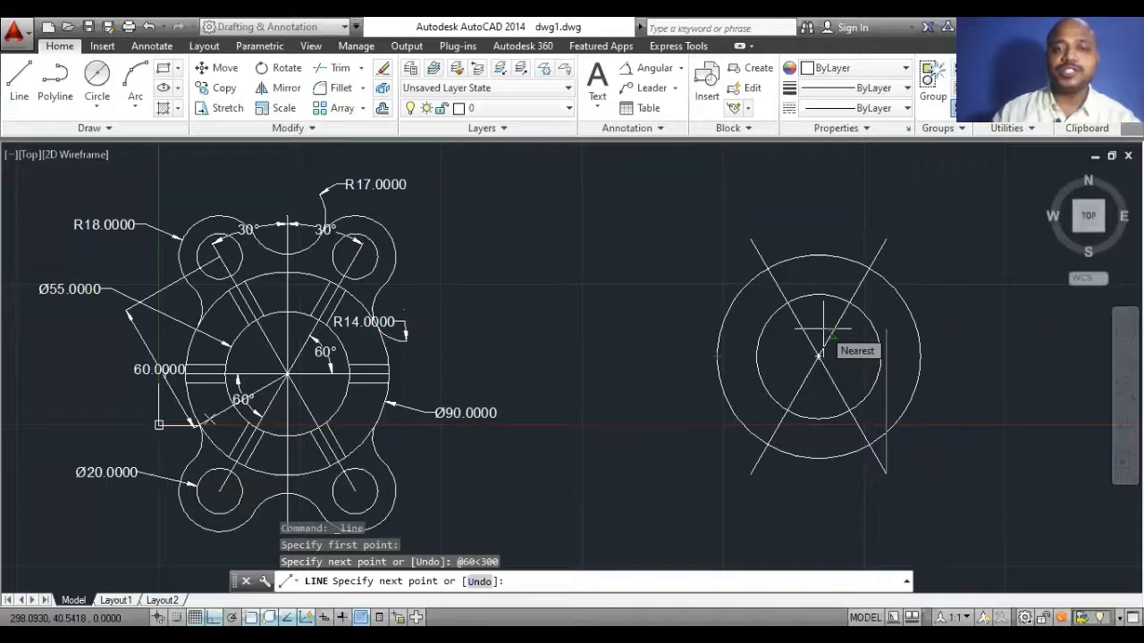
pyautogui.press('Escape')
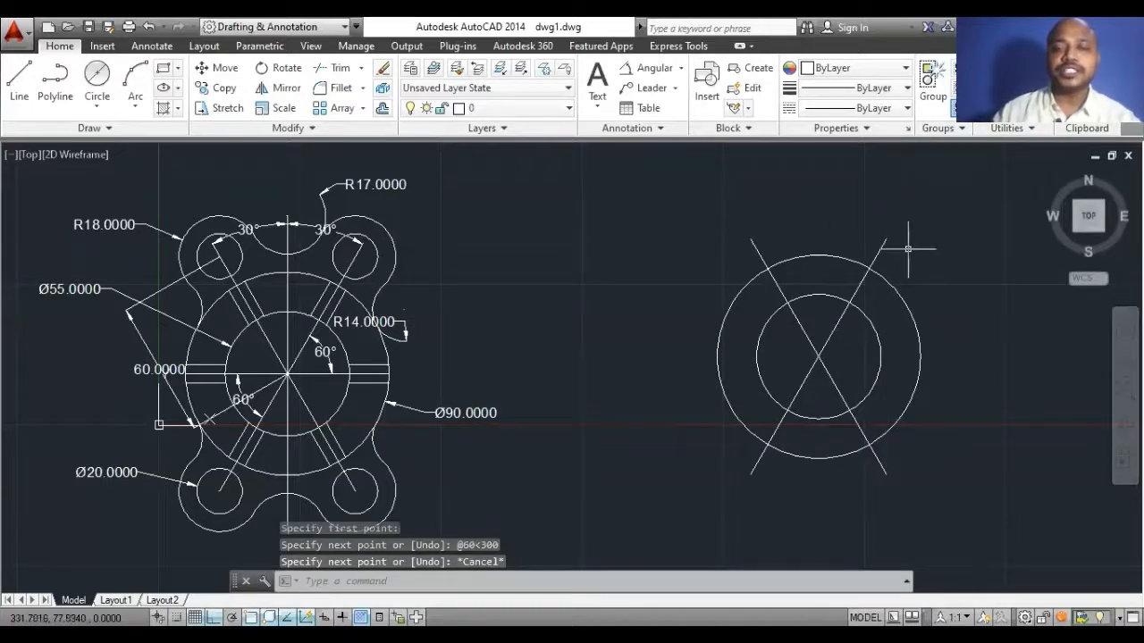
# Draw a 20-diameter circle centered on the outer end of the new drawing's upper-left slanted line.
pyautogui.click(100, 75)
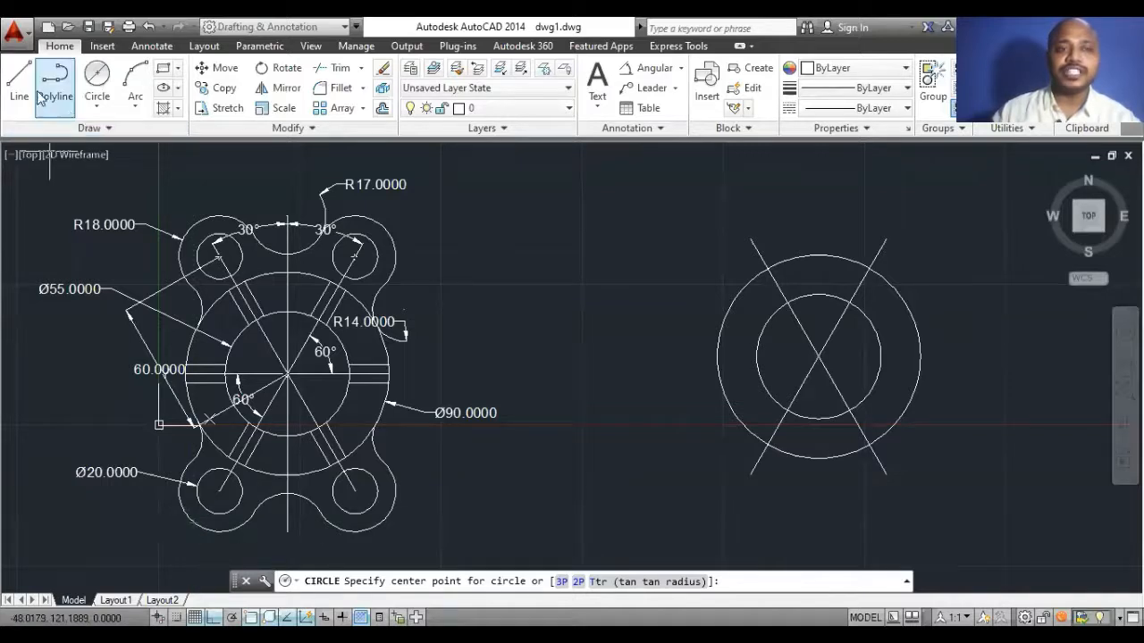
pyautogui.click(84, 108)
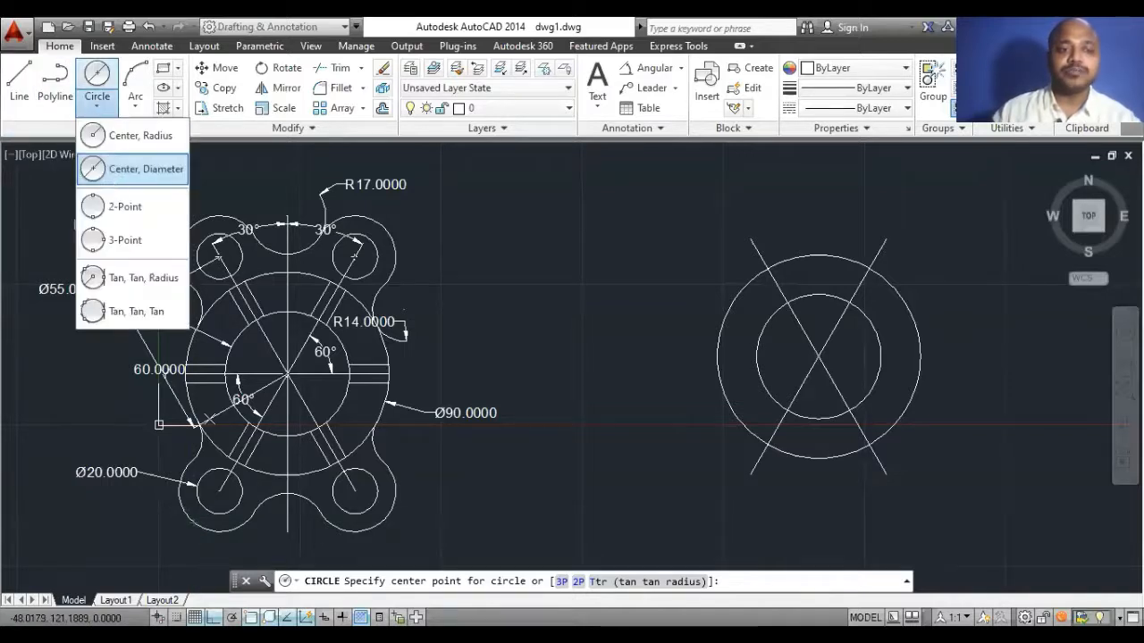
pyautogui.click(117, 173)
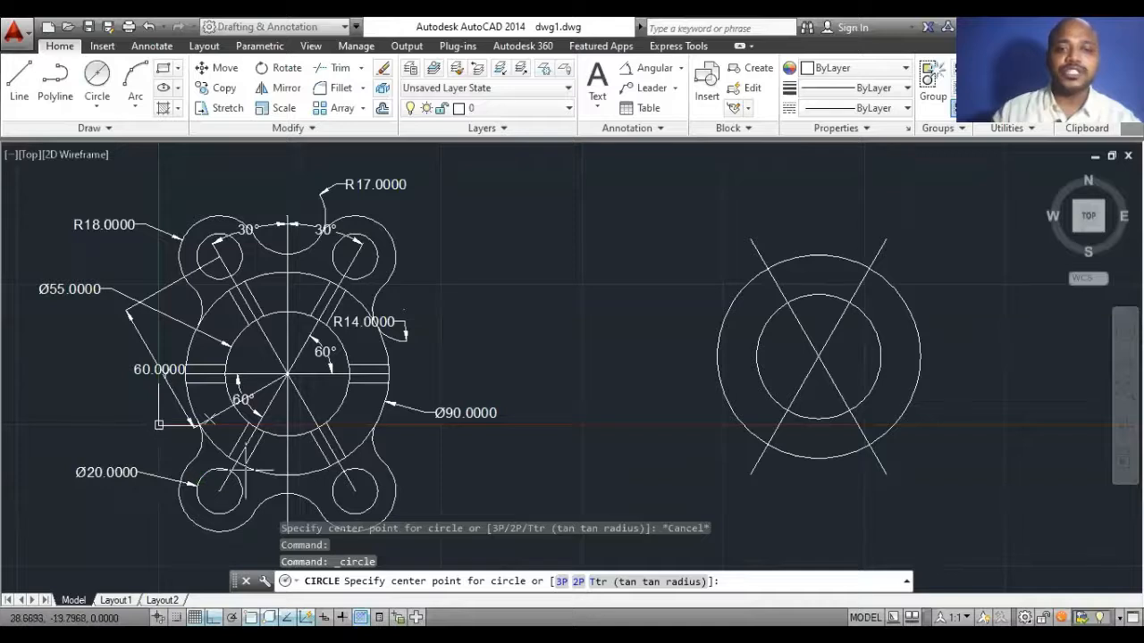
pyautogui.click(749, 238)
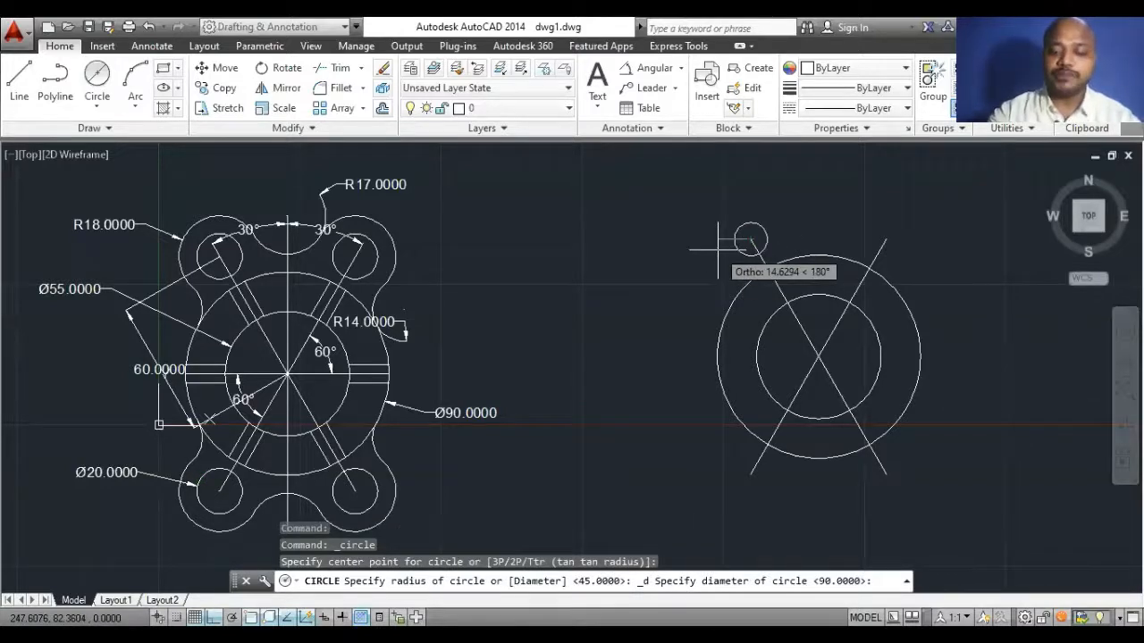
pyautogui.write('d')
pyautogui.press('Return')
pyautogui.write('20')
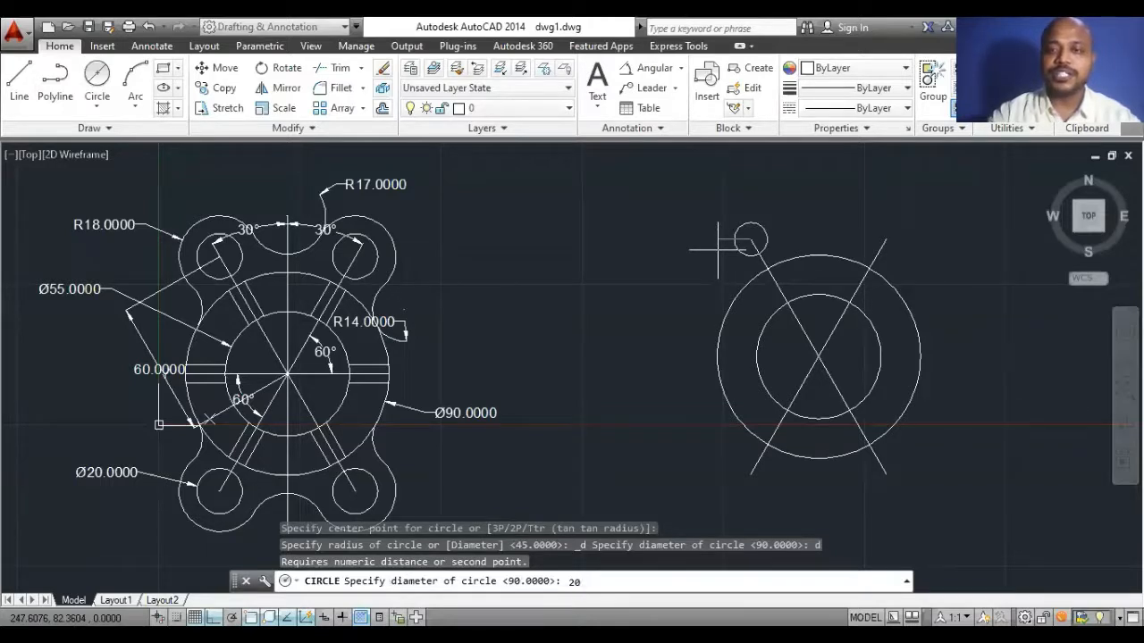
pyautogui.press('Return')
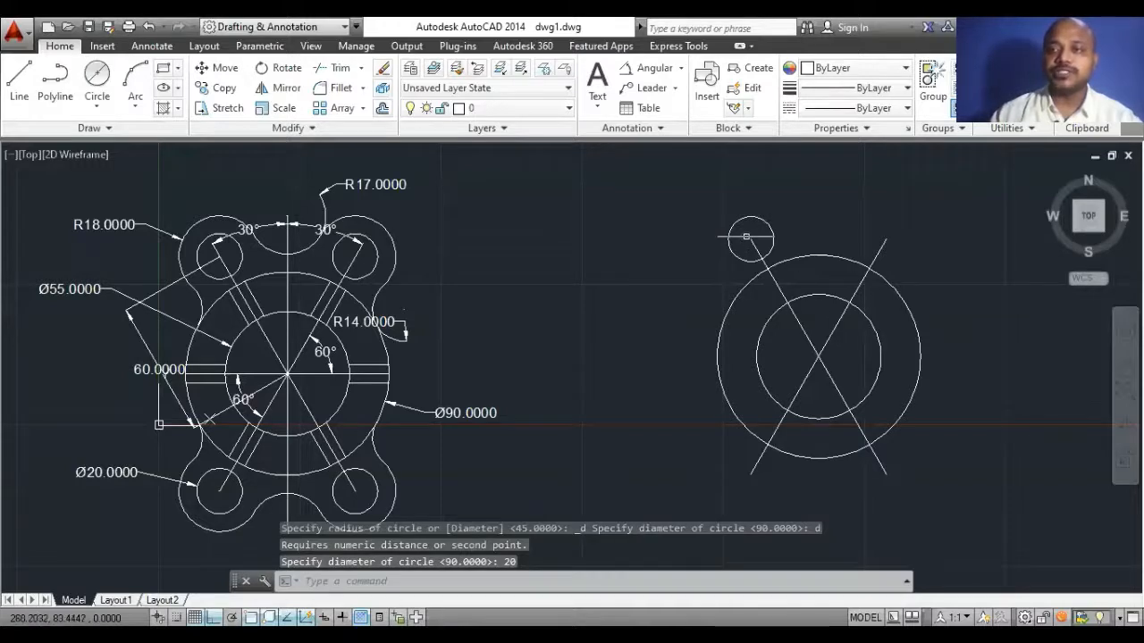
# Draw a 20-diameter circle centered on the outer end of the new drawing's upper-right slanted line.
pyautogui.click(96, 76)
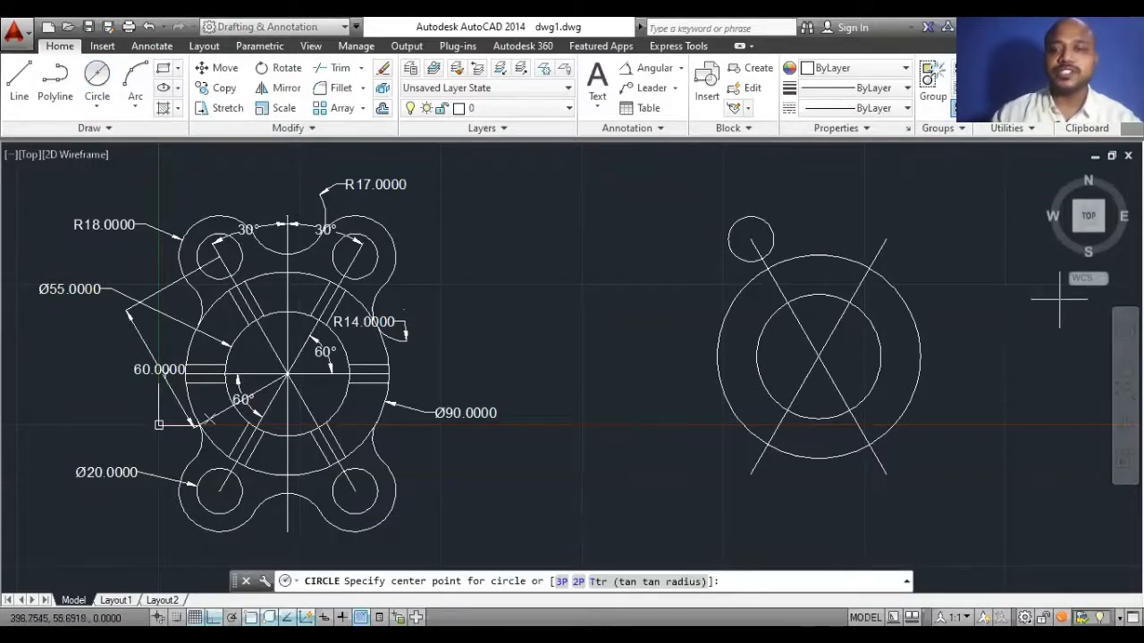
pyautogui.click(886, 239)
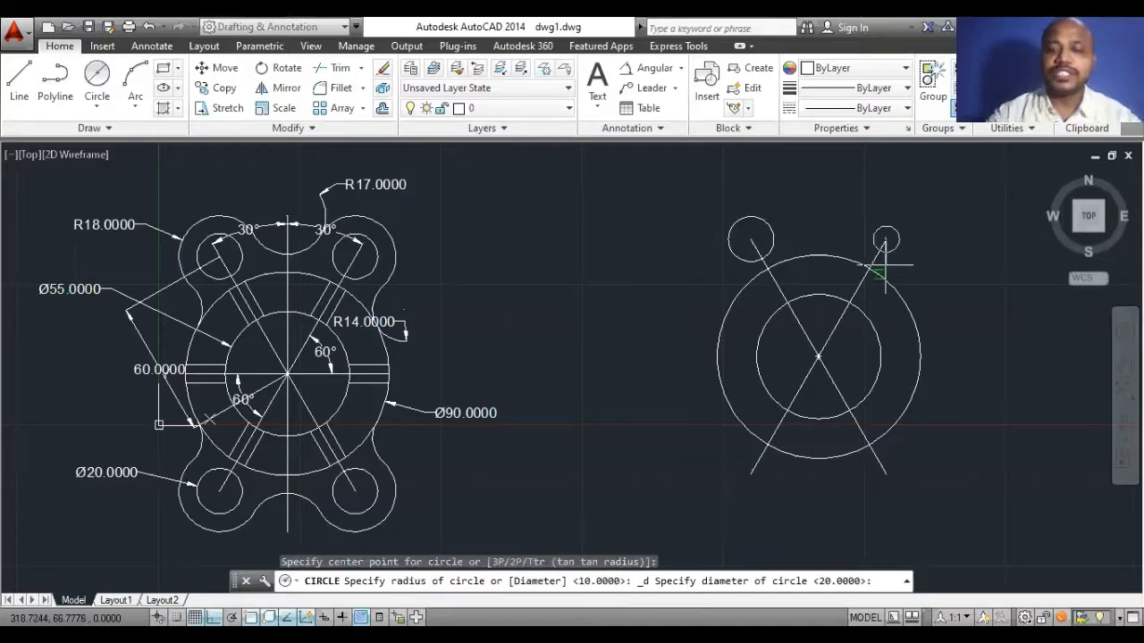
pyautogui.write('d')
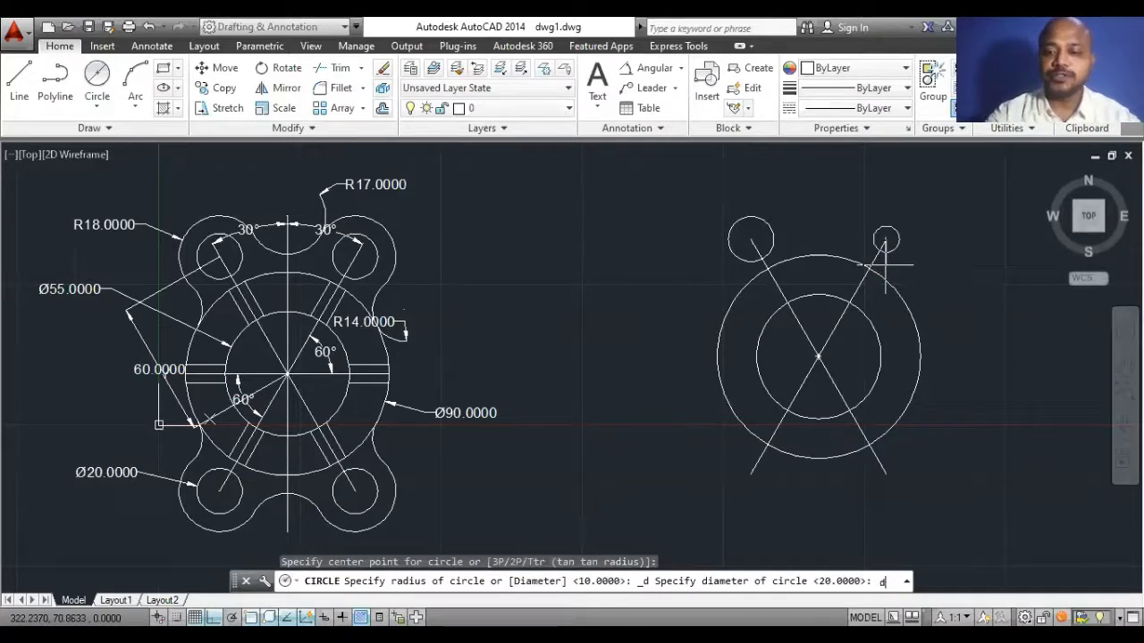
pyautogui.press('Return')
pyautogui.write('20')
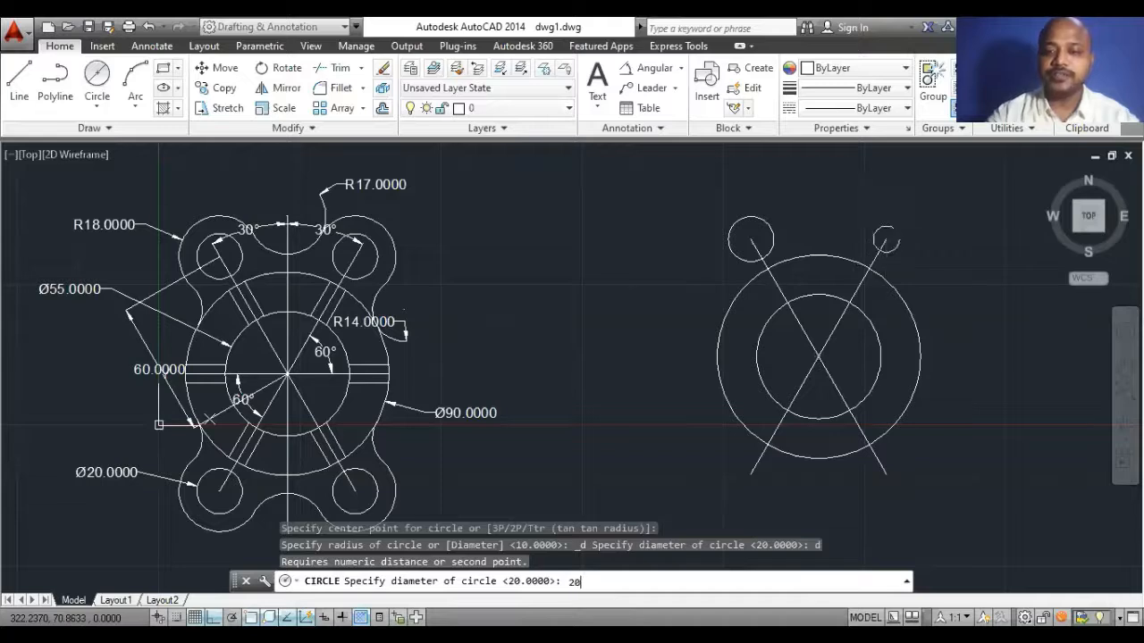
pyautogui.press('Return')
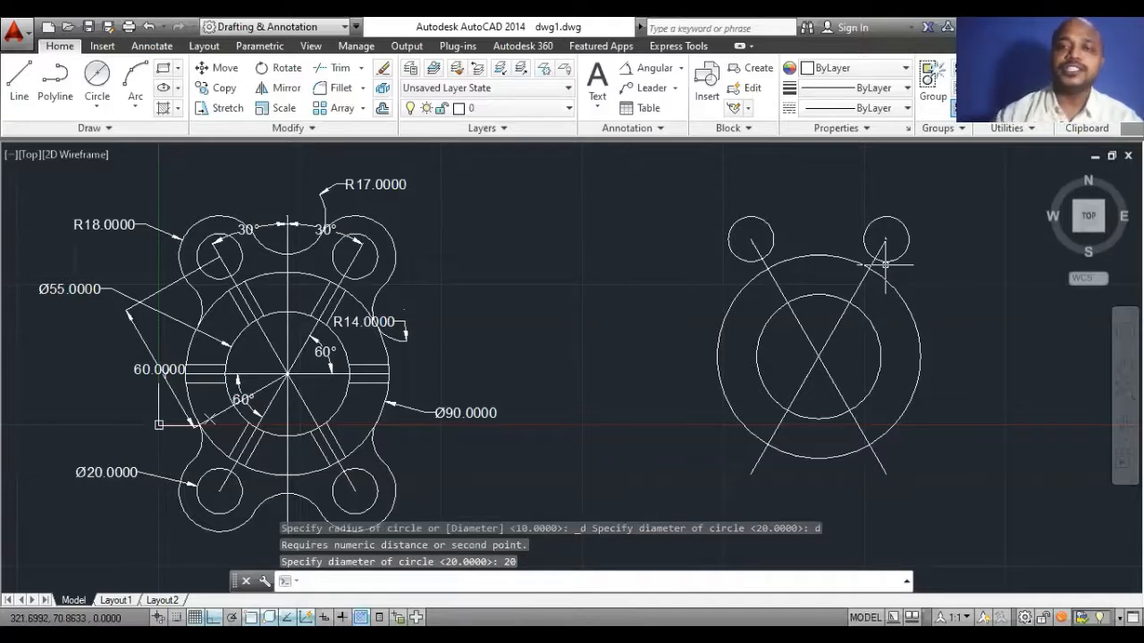
# Draw a 20-diameter circle centered on the outer end of the new drawing's lower-left slanted line.
pyautogui.click(96, 106)
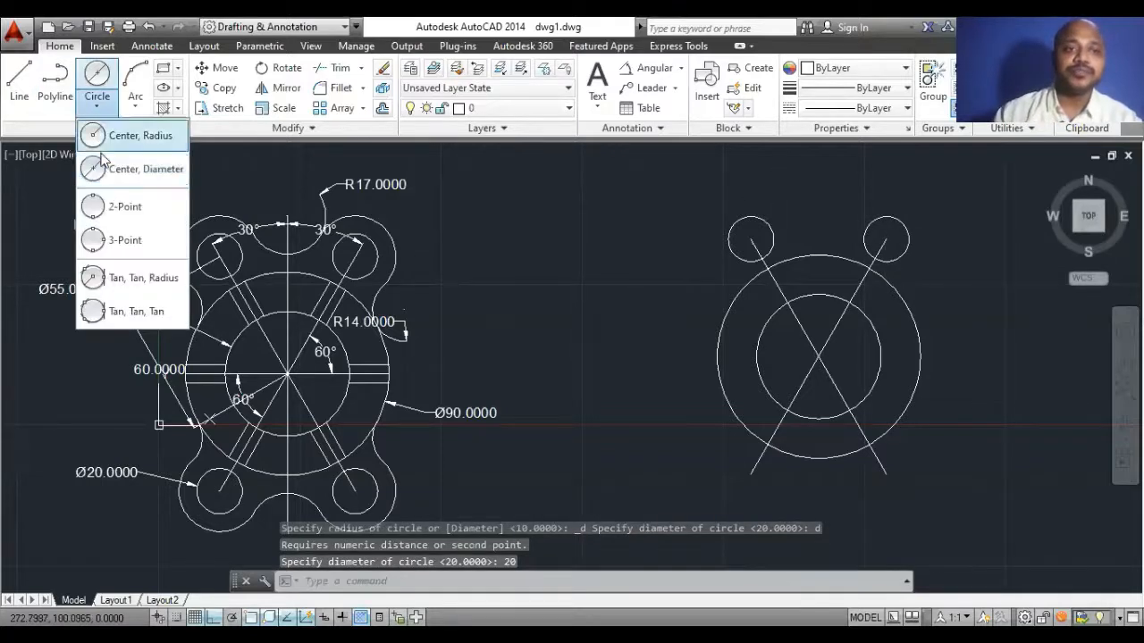
pyautogui.click(107, 177)
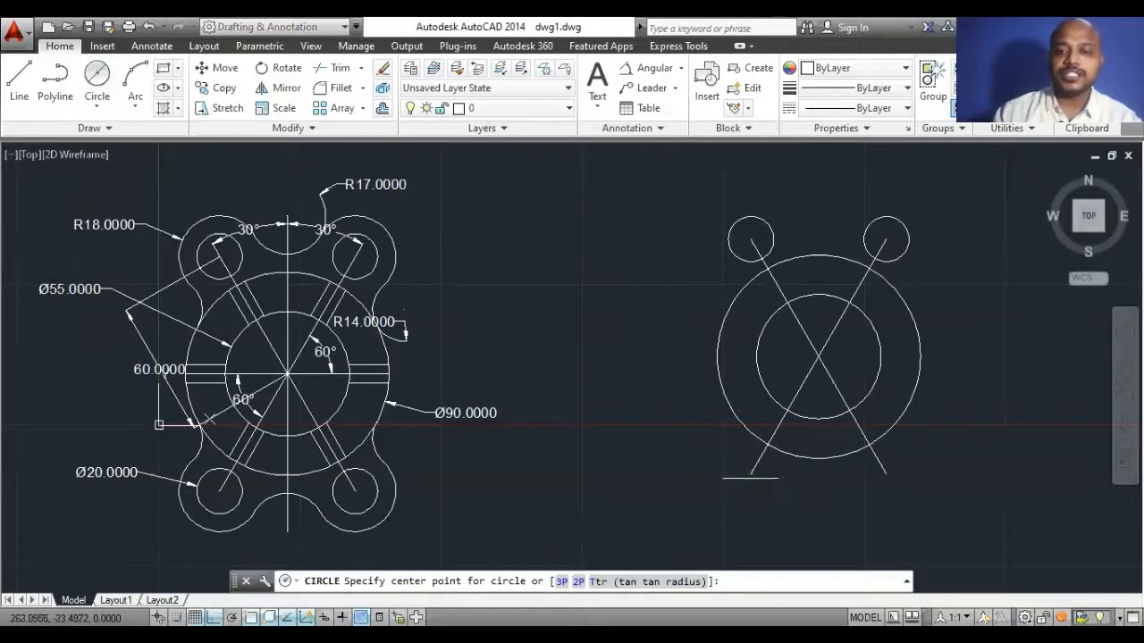
pyautogui.click(750, 473)
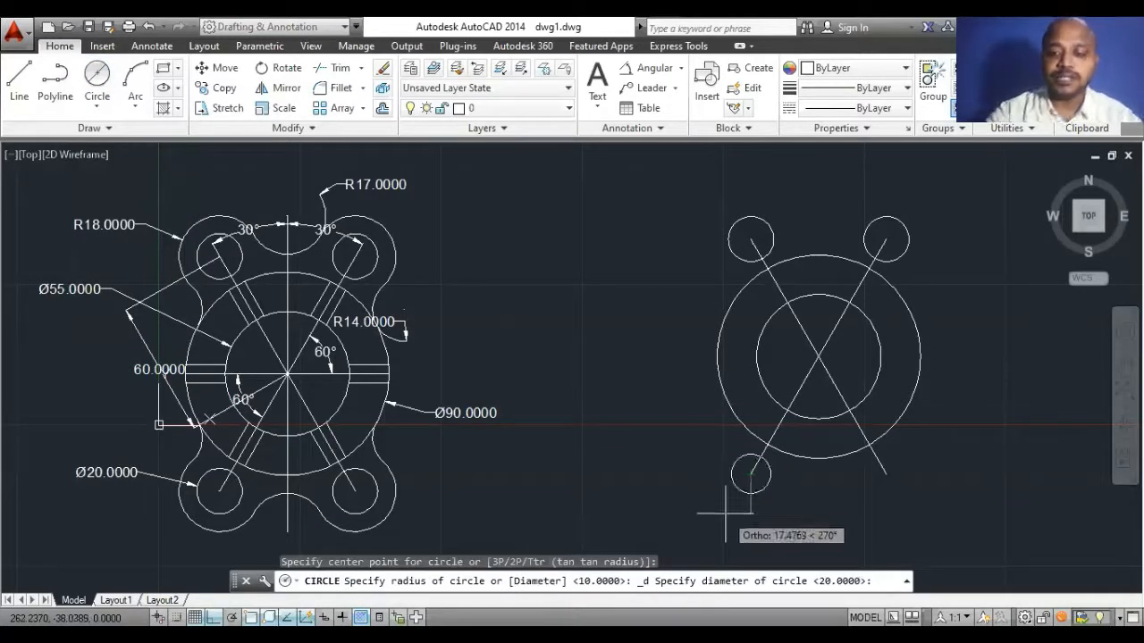
pyautogui.write('d')
pyautogui.press('Return')
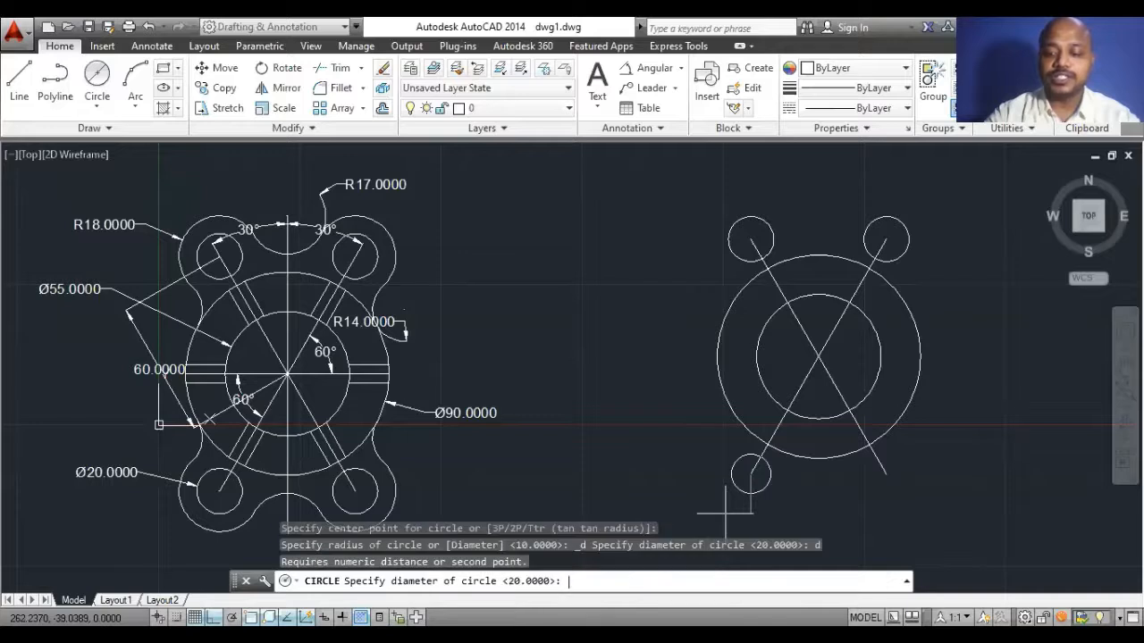
pyautogui.write('20')
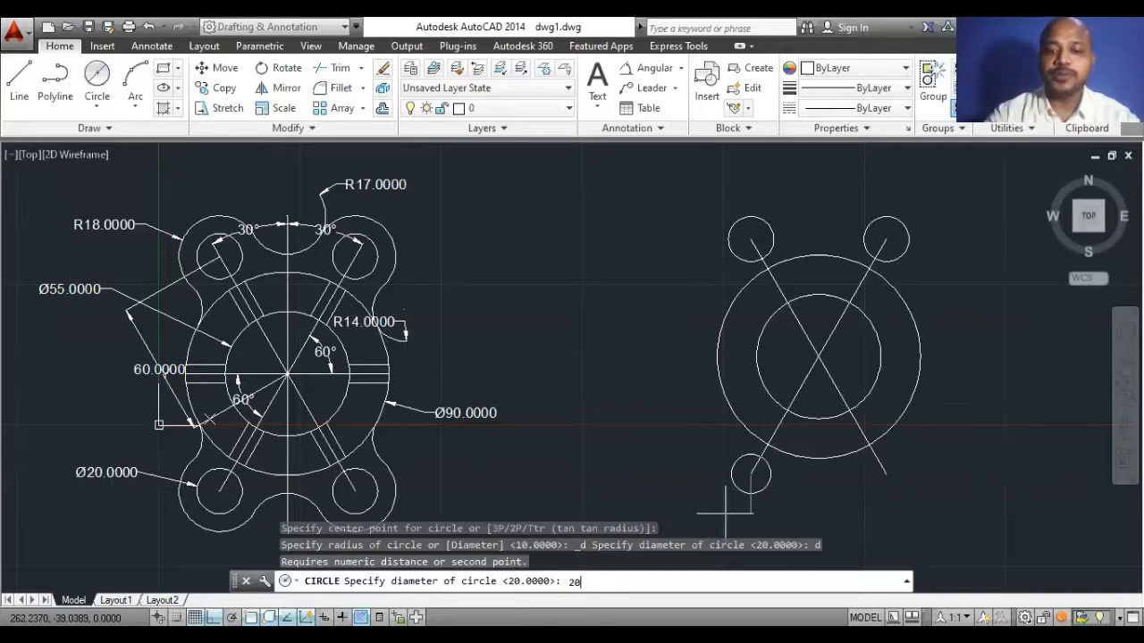
pyautogui.press('Return')
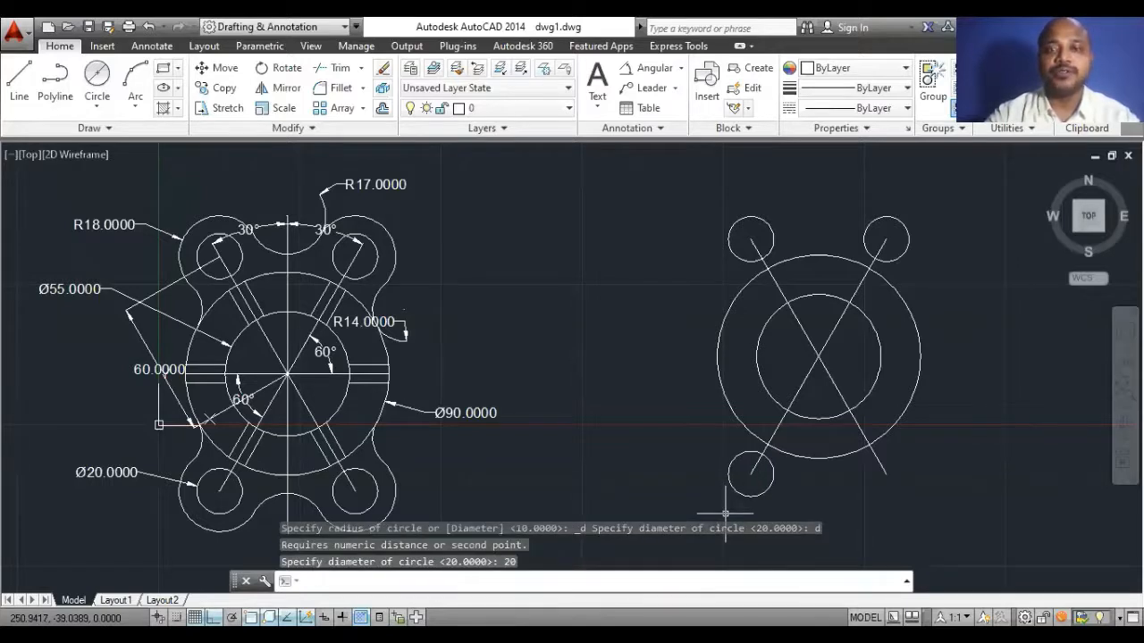
# Draw a 20-diameter circle centered on the outer end of the new drawing's lower-right slanted line.
pyautogui.click(111, 89)
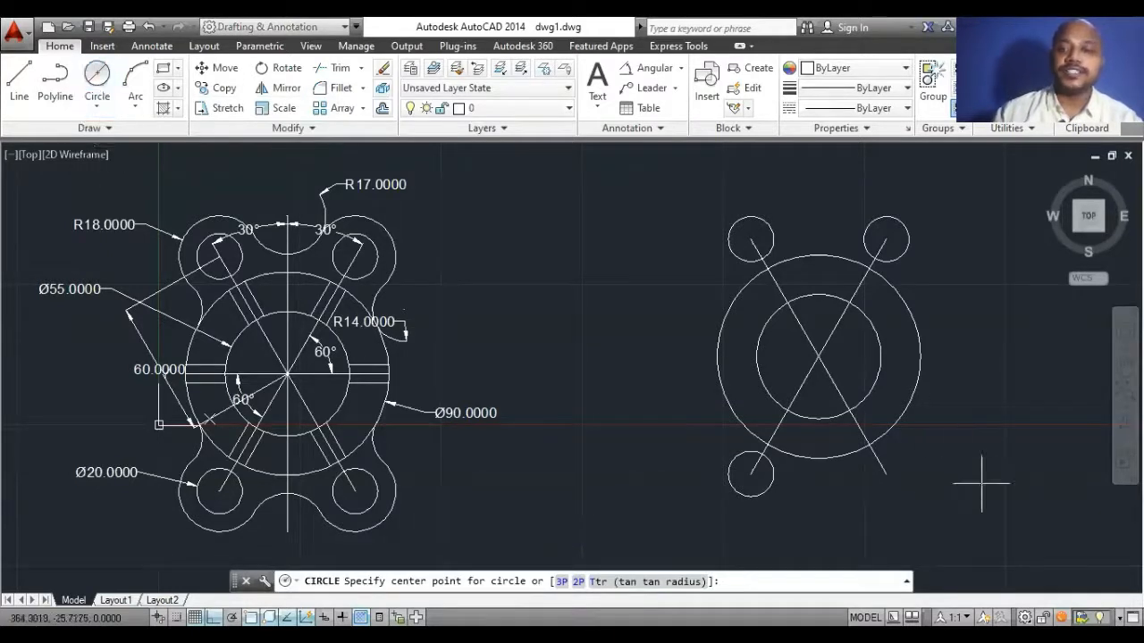
pyautogui.write('d')
pyautogui.press('Return')
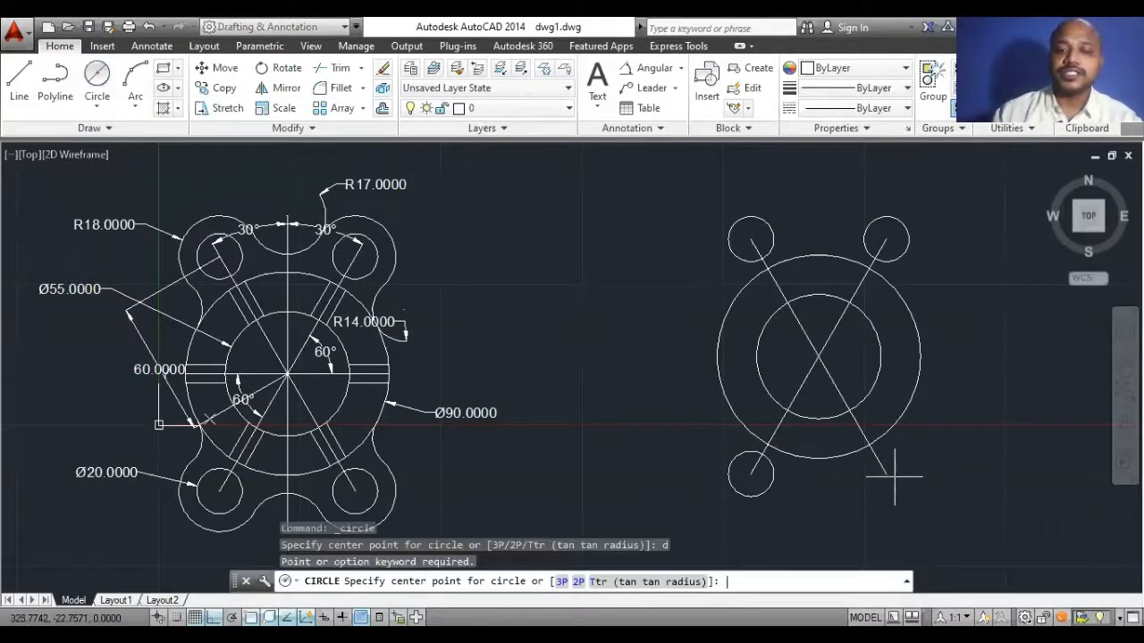
pyautogui.click(885, 474)
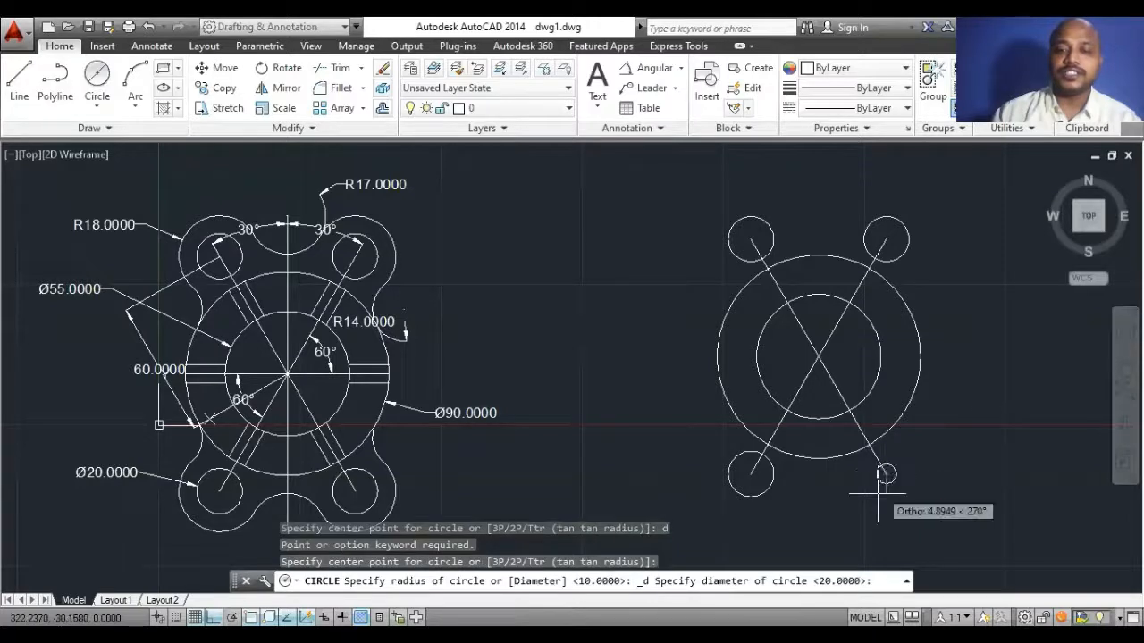
pyautogui.write('d')
pyautogui.press('Return')
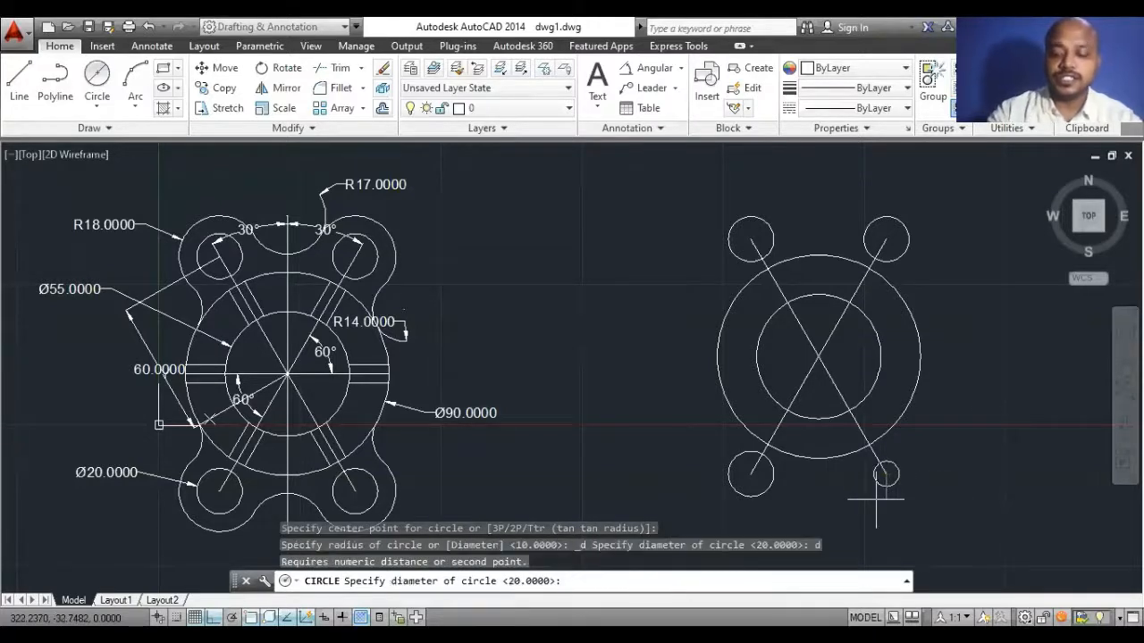
pyautogui.write('20')
pyautogui.press('Return')
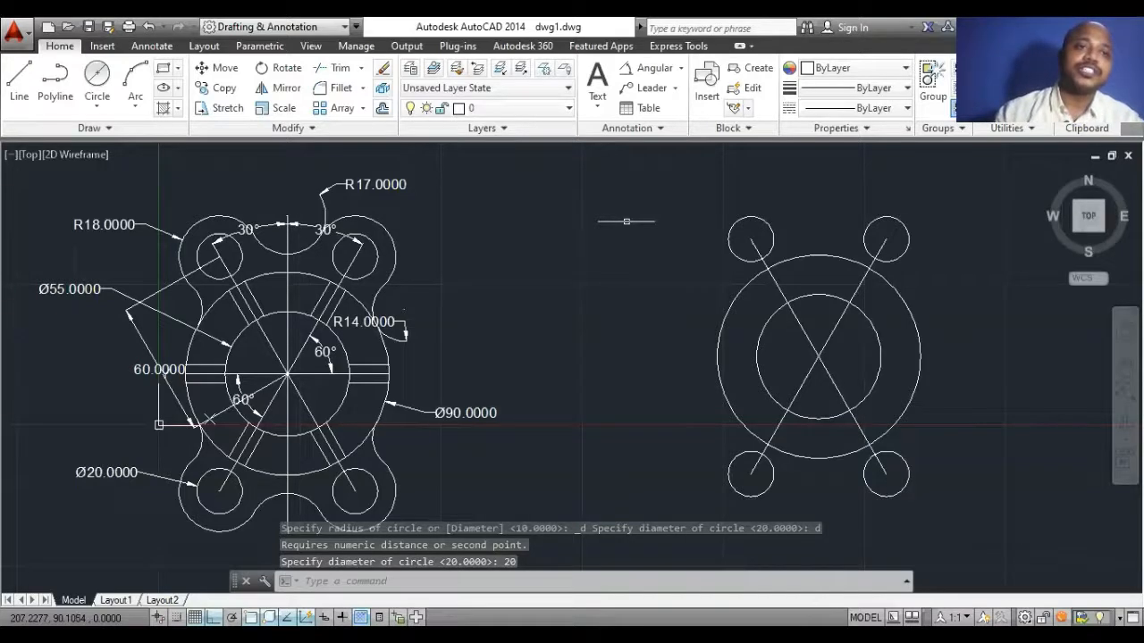
# Try an 18-diameter circle concentric with the new drawing's upper-left small circle, and undo it.
pyautogui.press('Return')
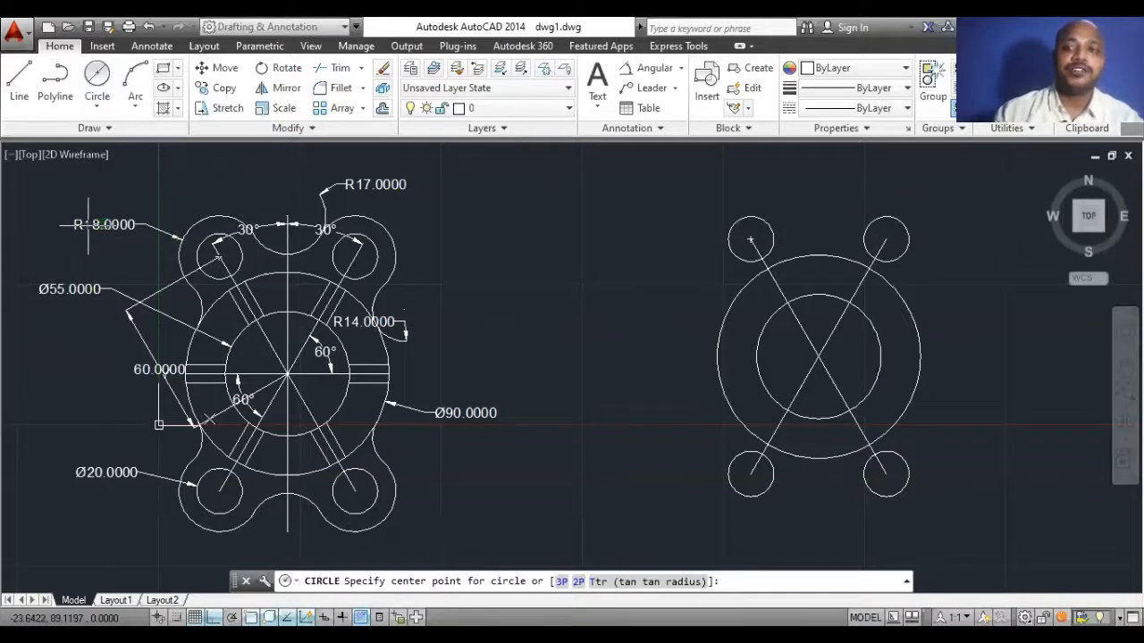
pyautogui.click(751, 239)
pyautogui.write('d')
pyautogui.press('Return')
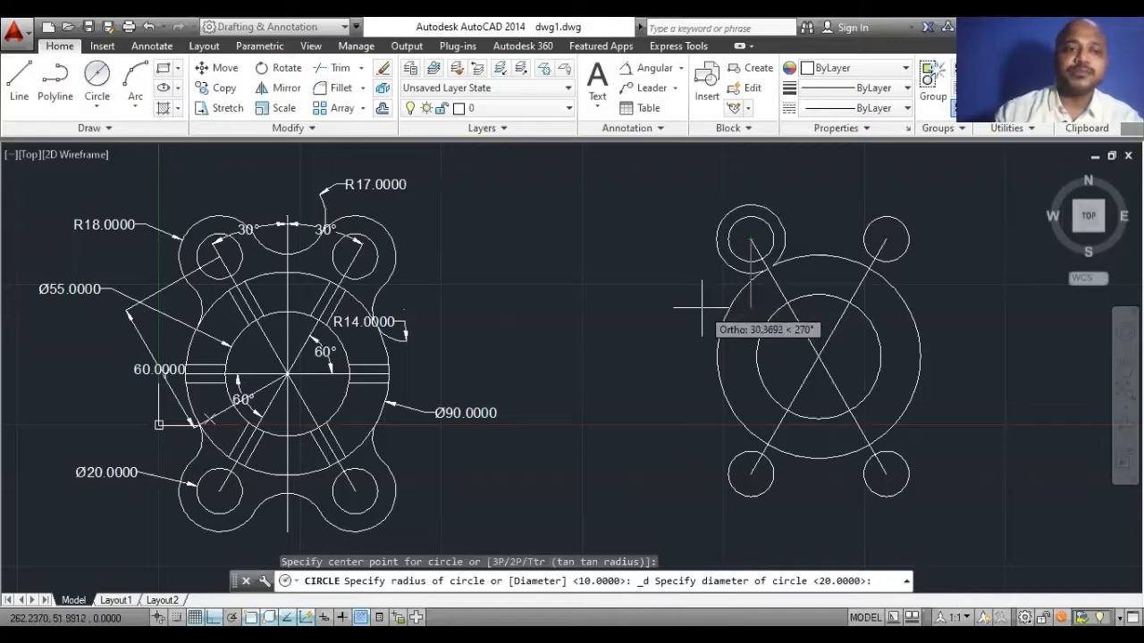
pyautogui.write('18')
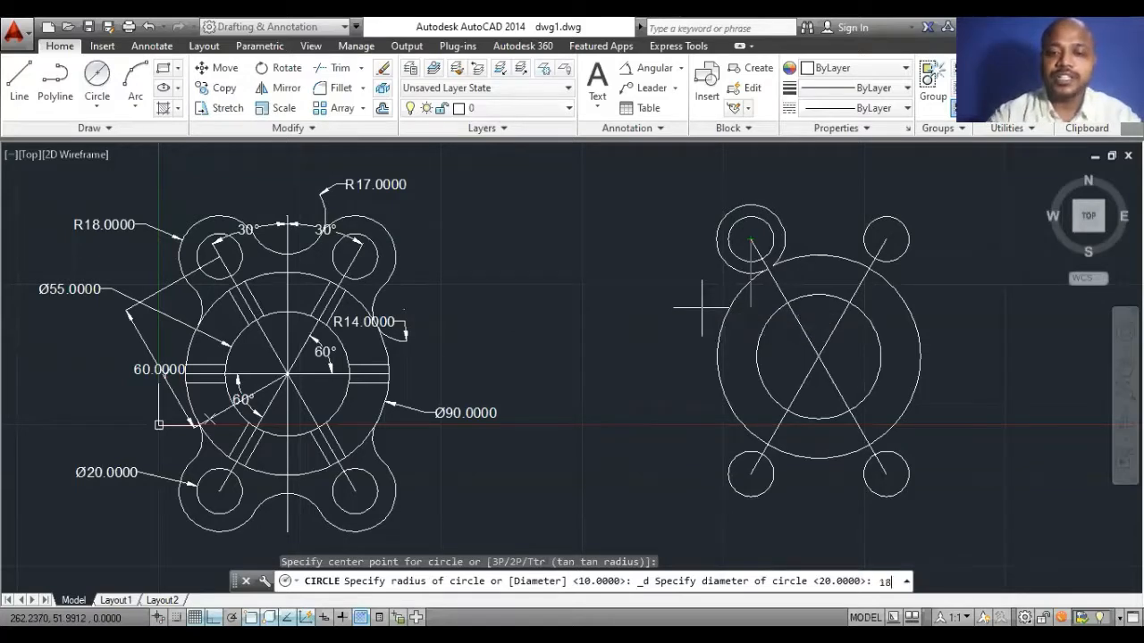
pyautogui.press('Return')
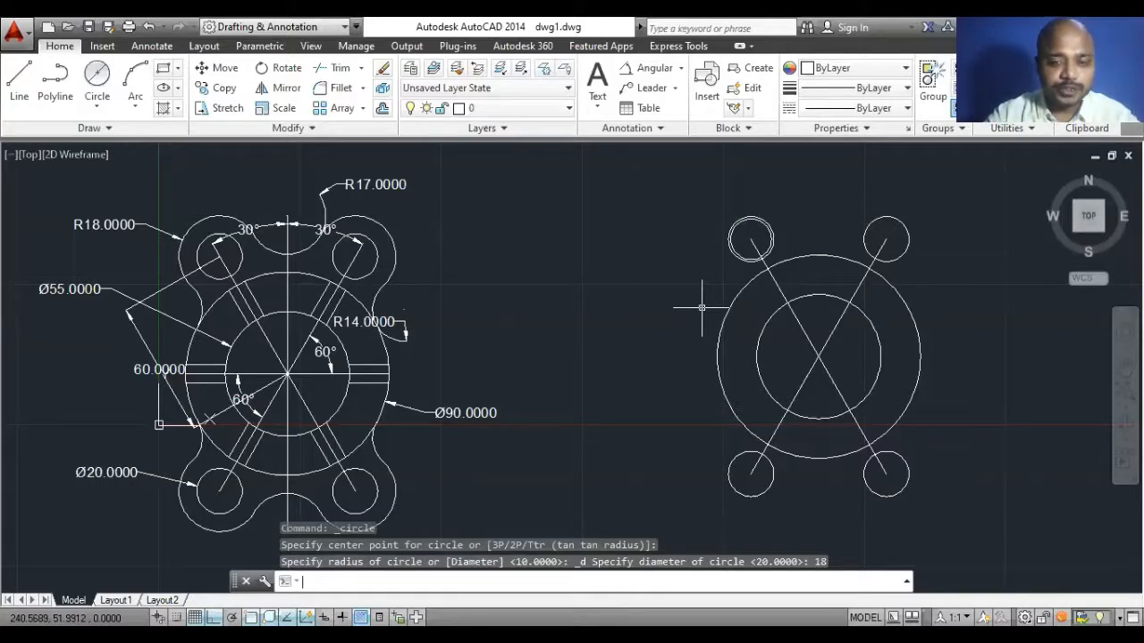
pyautogui.hotkey('ctrl', 'z')
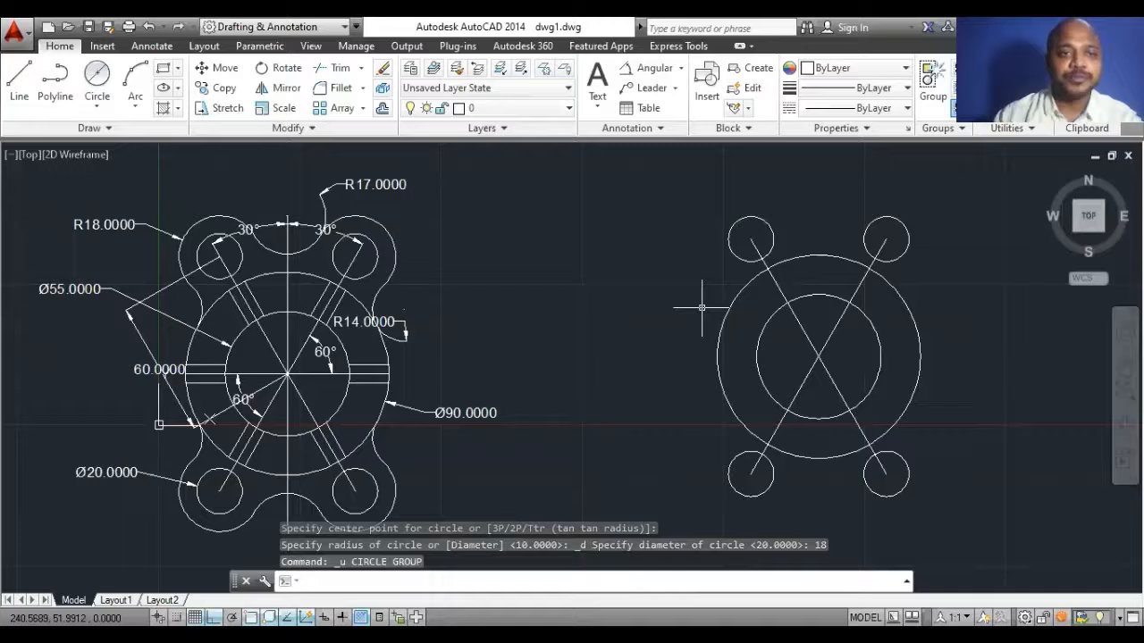
# Draw an 18-radius circle concentric with the new drawing's upper-left 20-diameter circle.
pyautogui.click(97, 103)
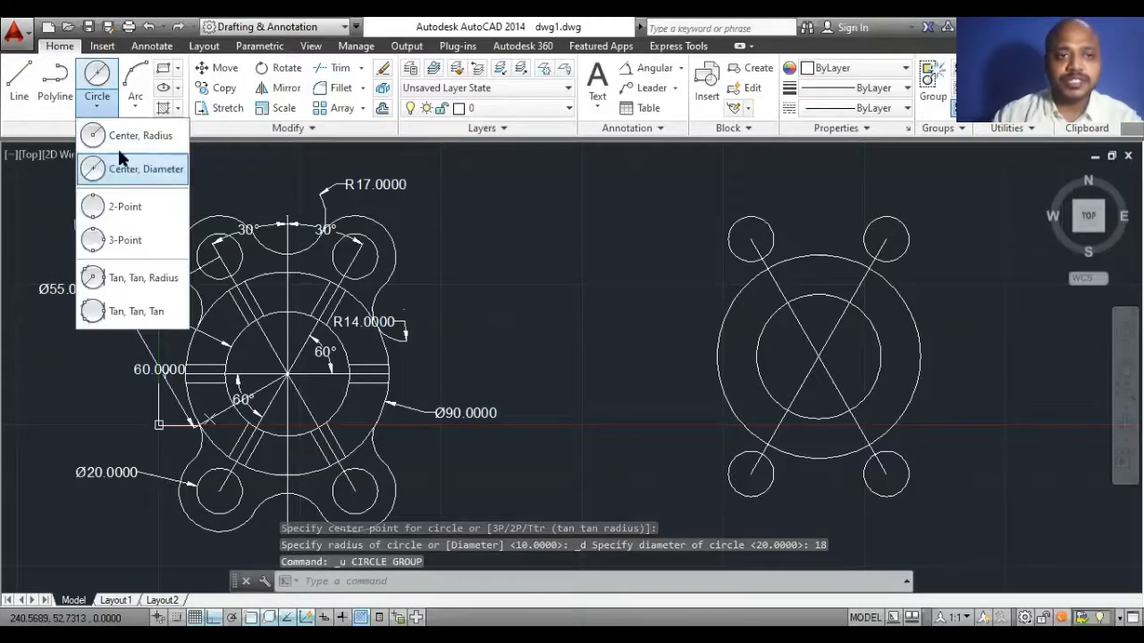
pyautogui.click(134, 135)
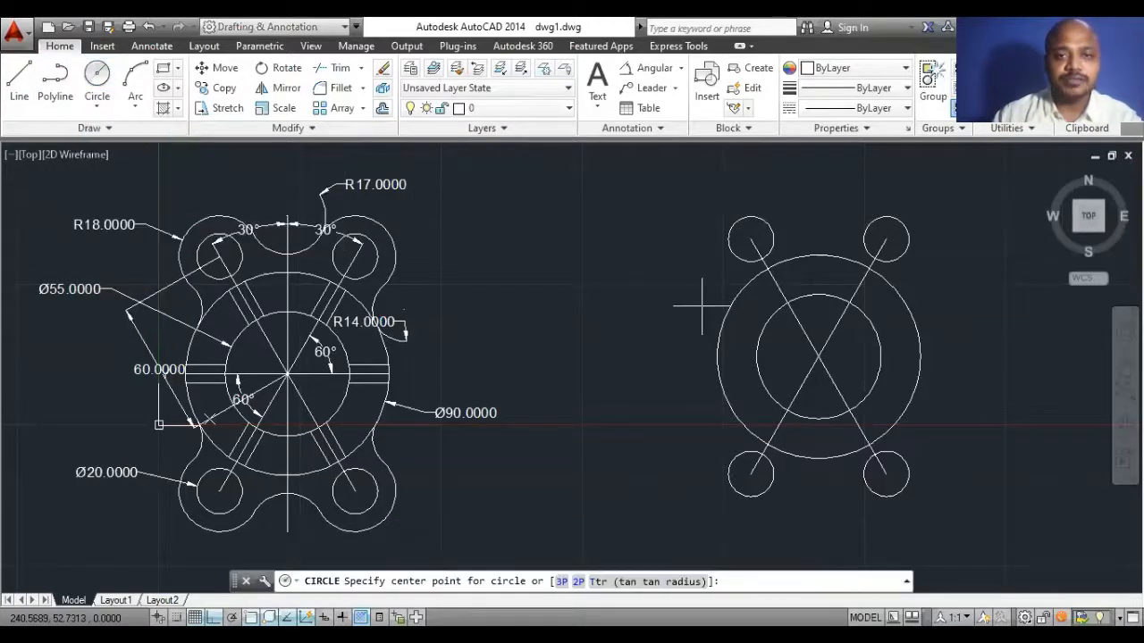
pyautogui.click(750, 239)
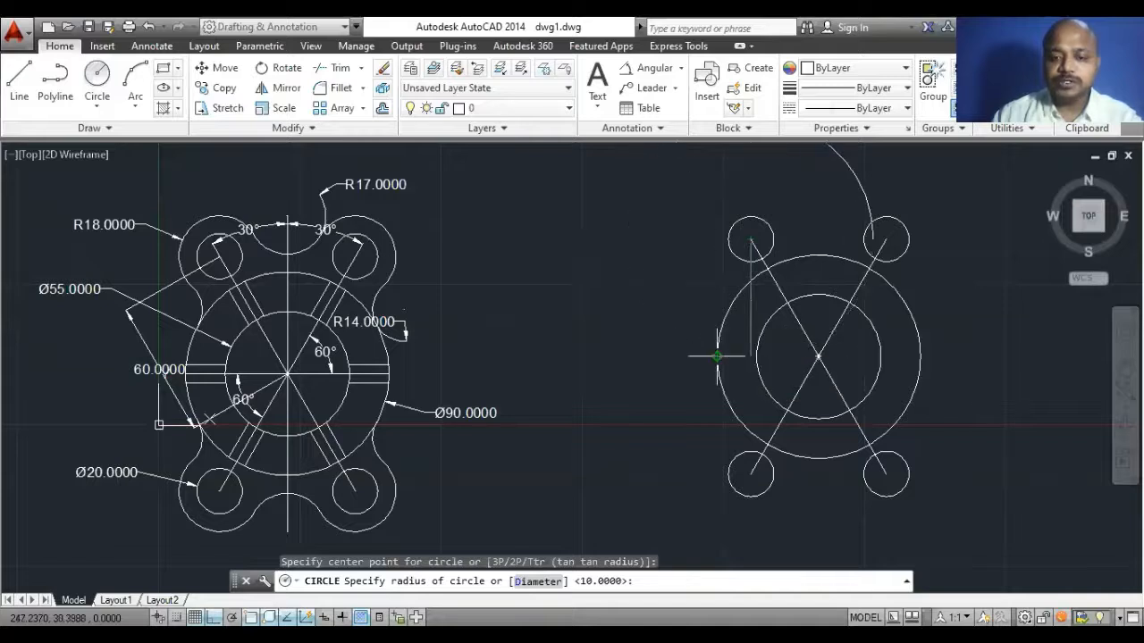
pyautogui.write('18')
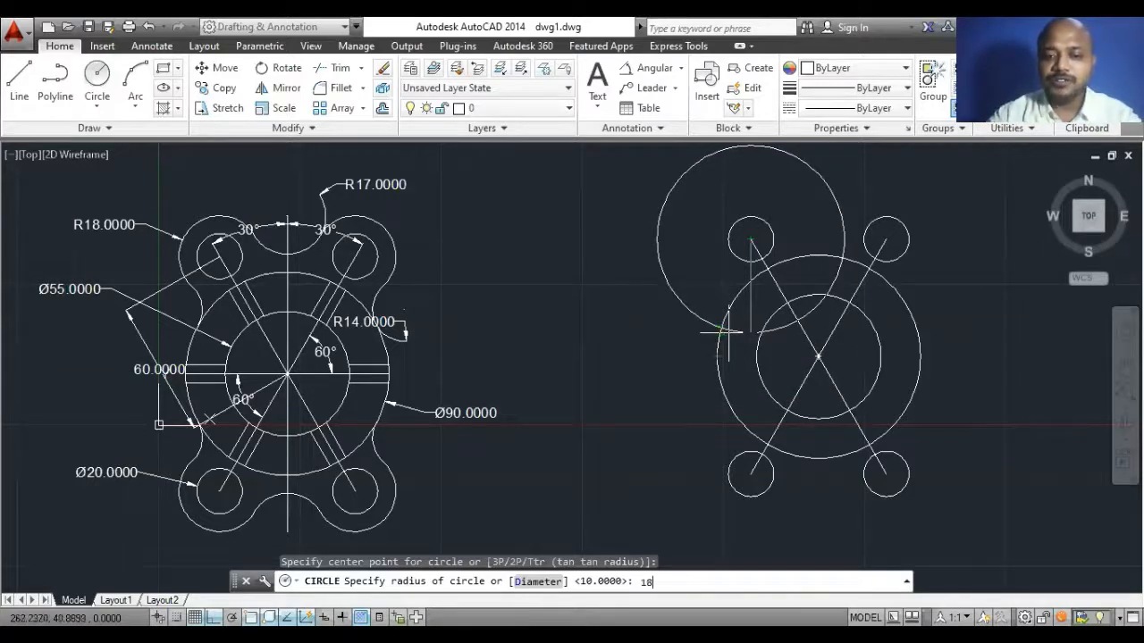
pyautogui.press('Return')
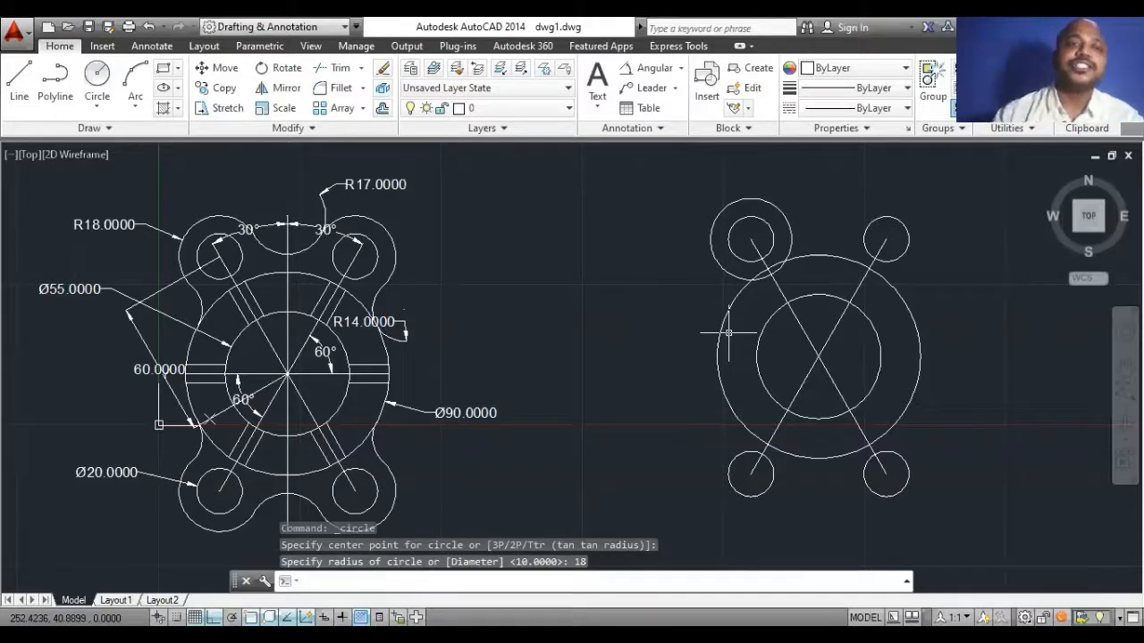
# Draw an 18-radius circle concentric with the new drawing's upper-right 20-diameter circle.
pyautogui.click(96, 106)
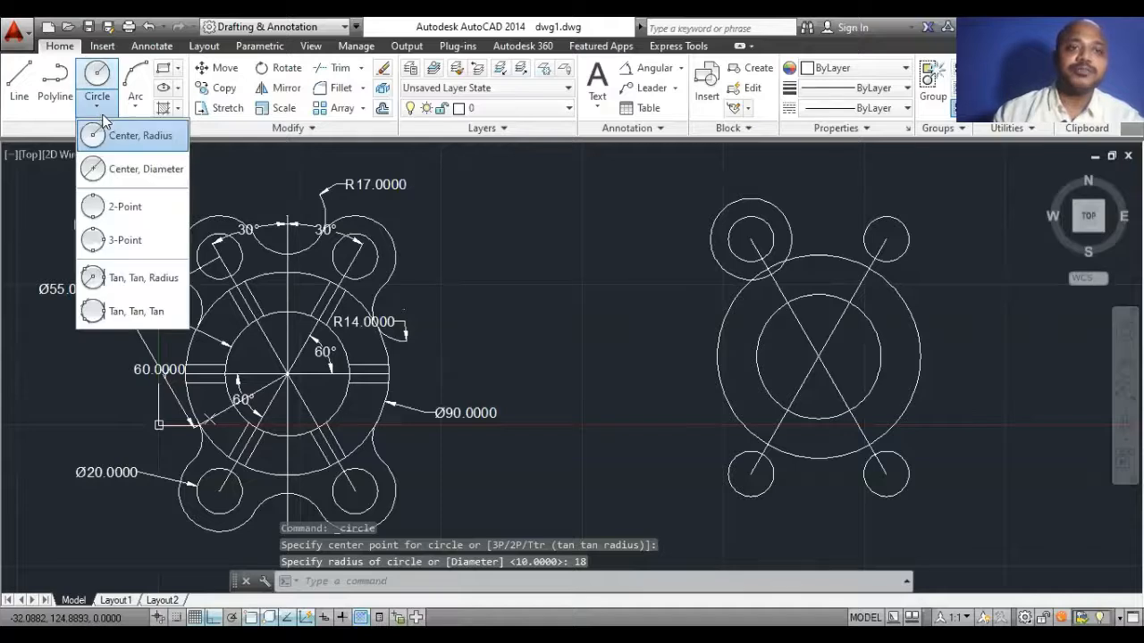
pyautogui.click(112, 144)
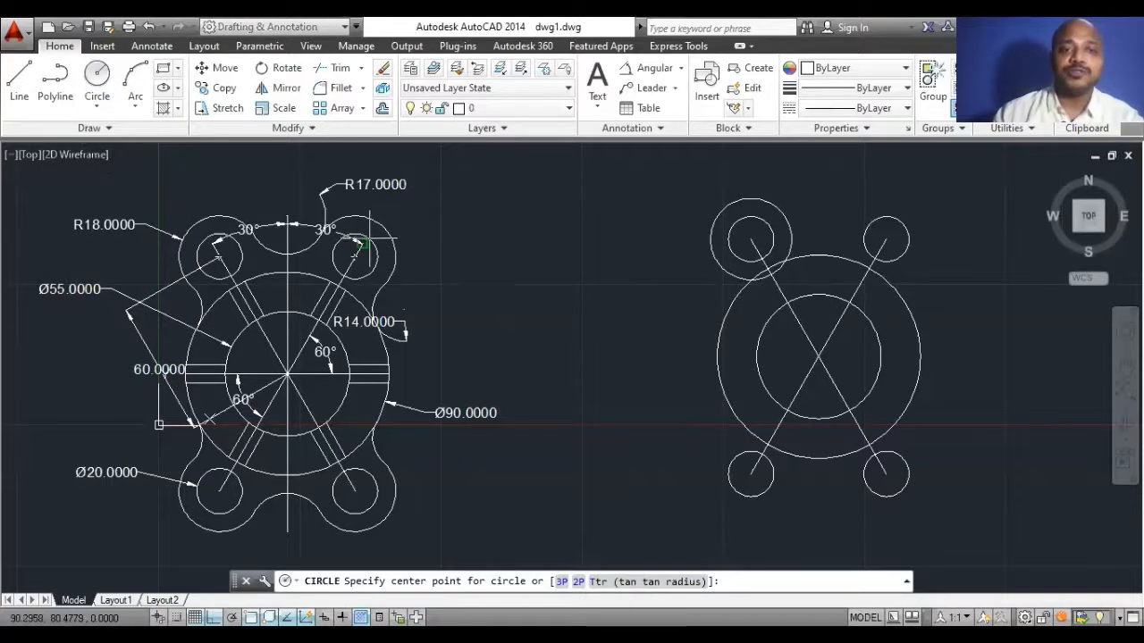
pyautogui.click(886, 239)
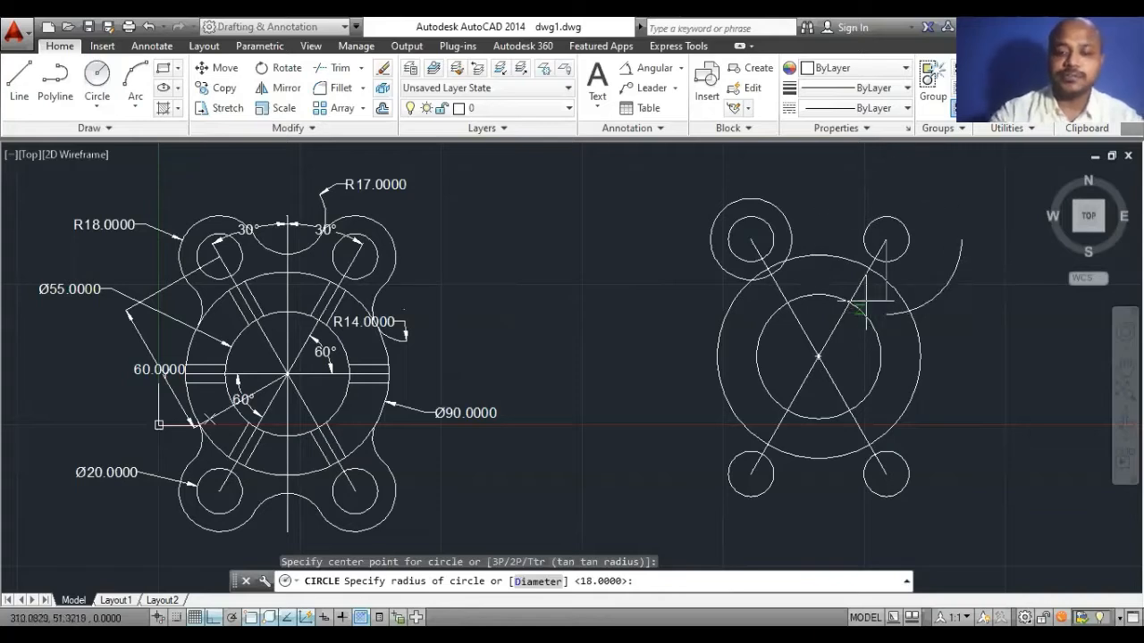
pyautogui.write('18')
pyautogui.press('Return')
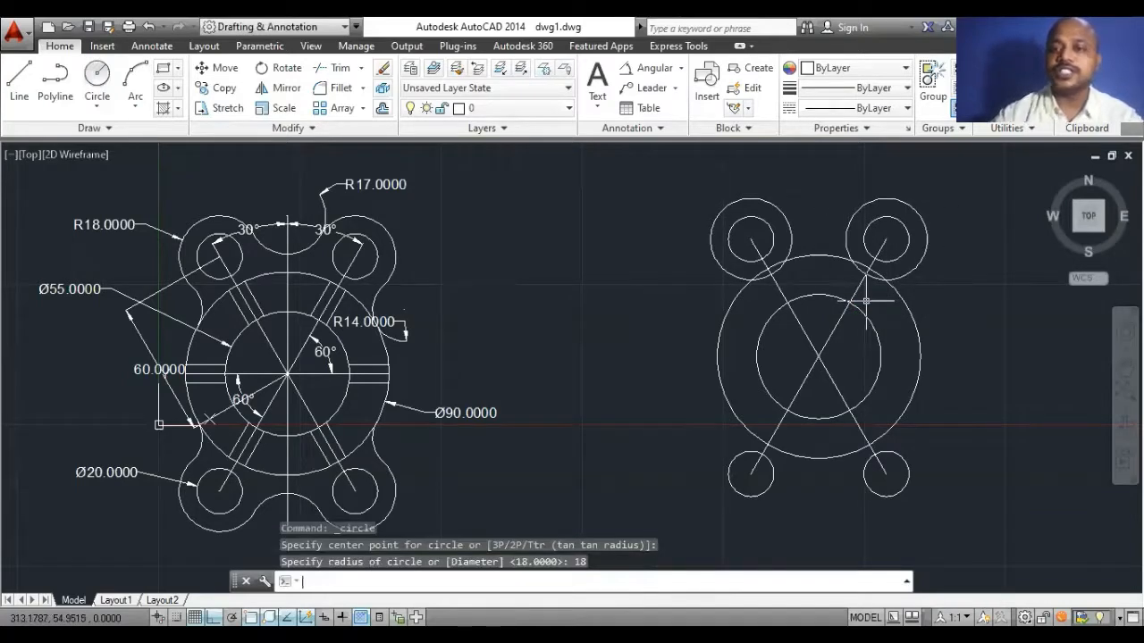
# Draw an 18-radius circle concentric with the new drawing's lower-left 20-diameter circle.
pyautogui.click(97, 79)
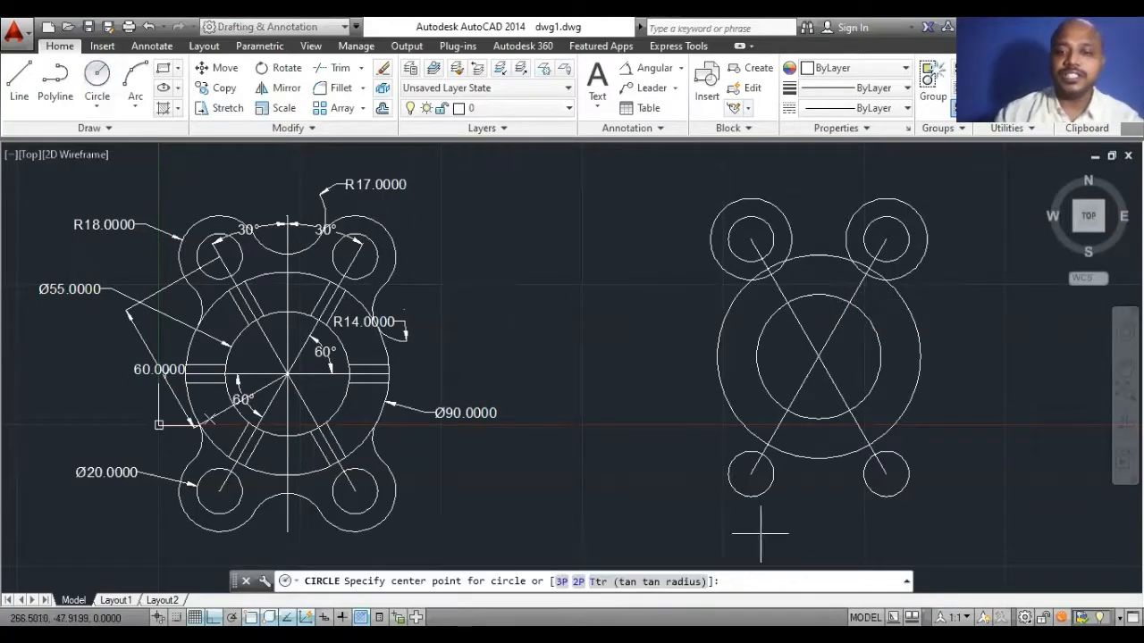
pyautogui.click(750, 472)
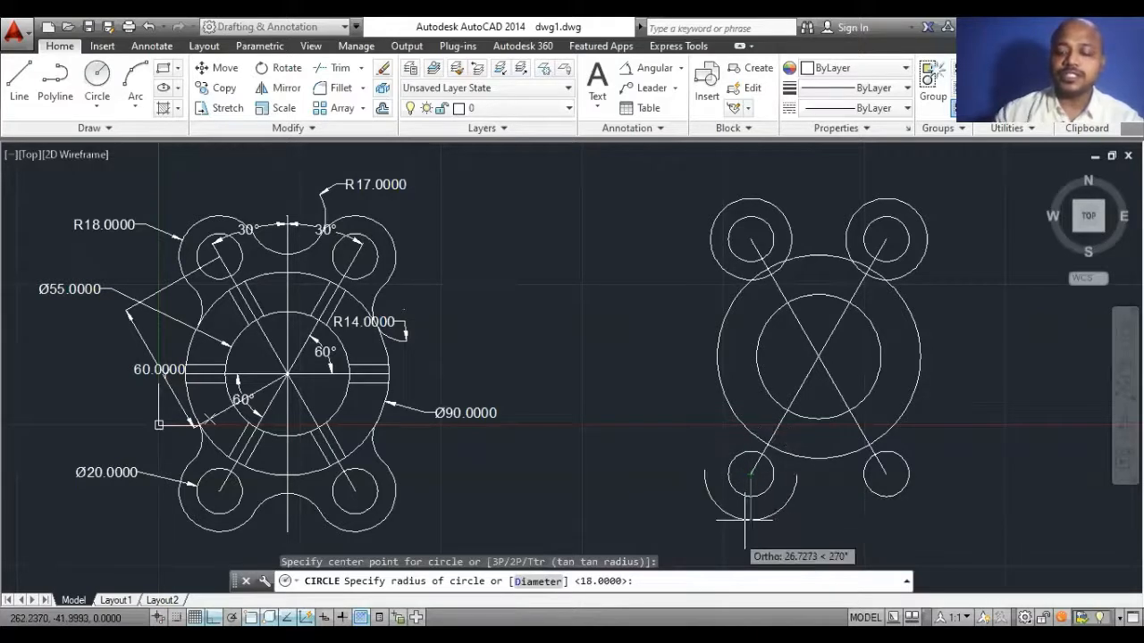
pyautogui.write('18')
pyautogui.press('Return')
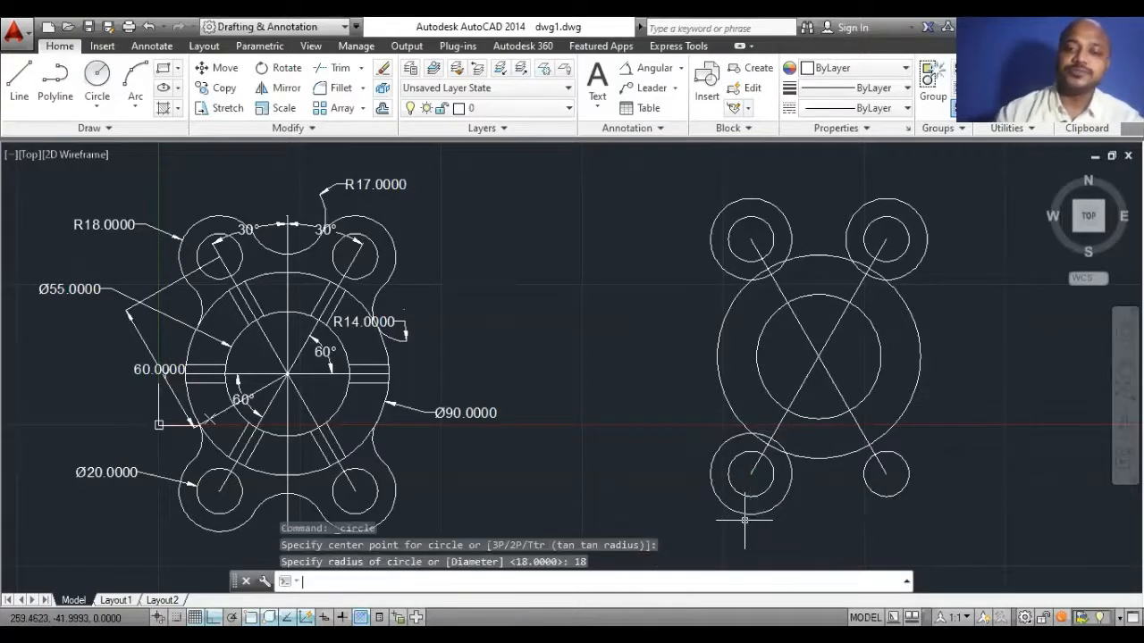
# Draw an 18-radius circle concentric with the new drawing's lower-right 20-diameter circle.
pyautogui.click(96, 78)
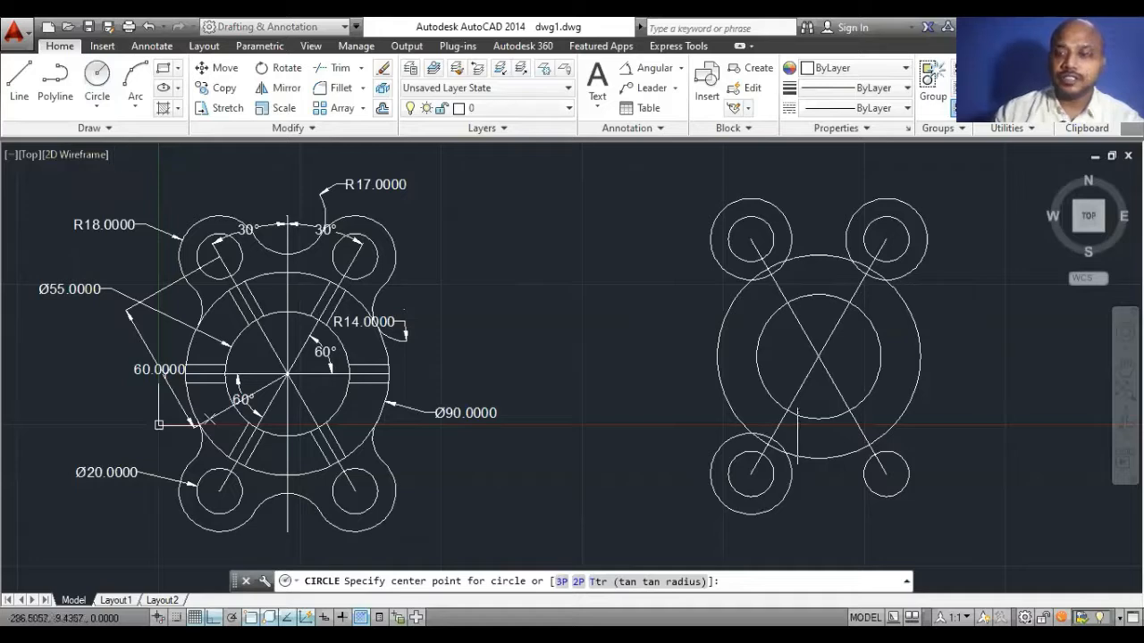
pyautogui.click(887, 474)
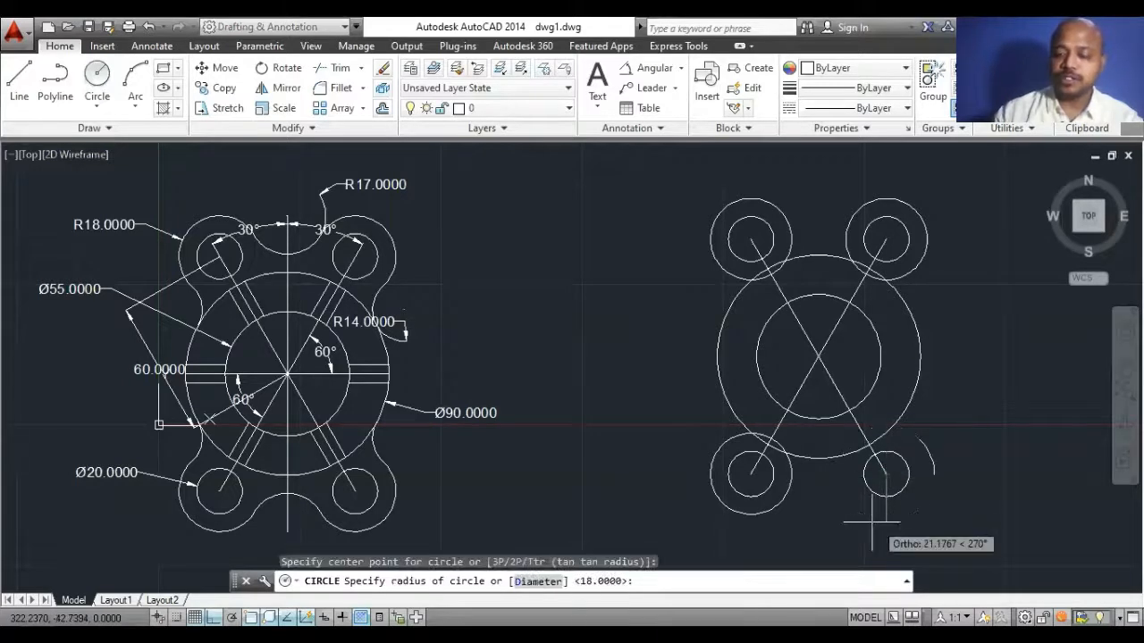
pyautogui.write('18')
pyautogui.press('Return')
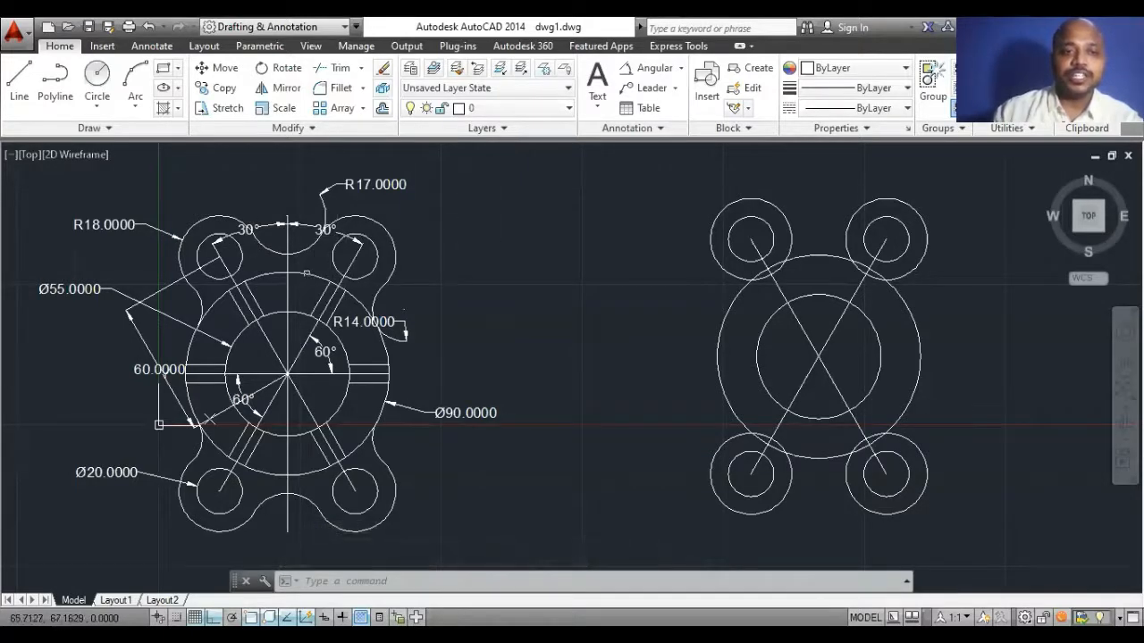
# Draw a 17-radius circle tangent to the facing sides of the new drawing's two upper 18-radius lobe circles.
pyautogui.scroll(4, 307, 272)
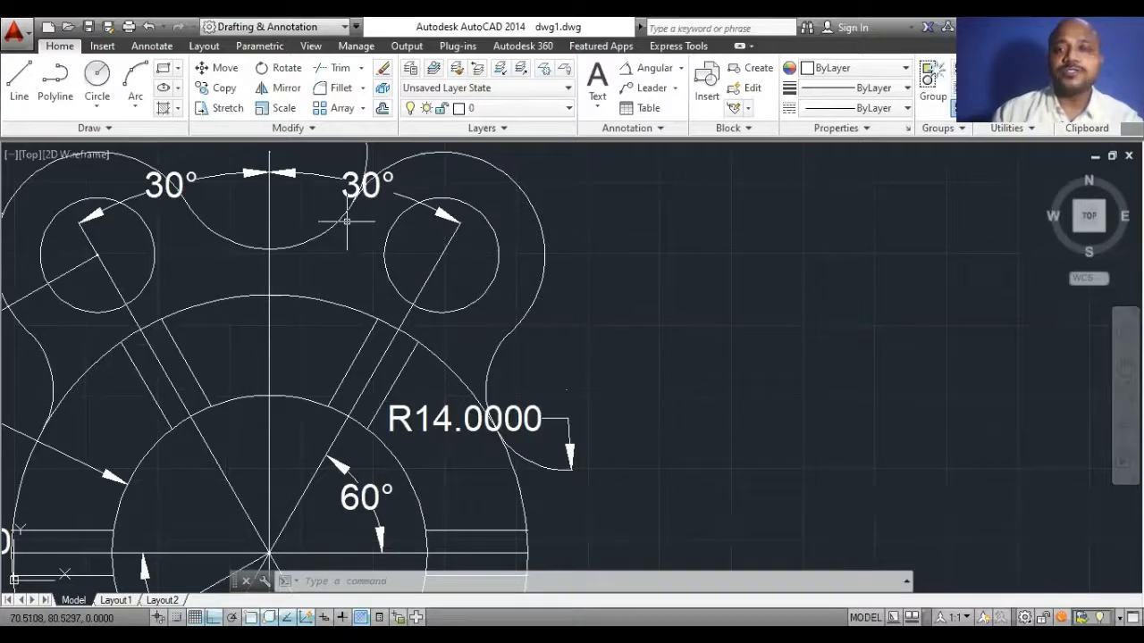
pyautogui.scroll(-5, 347, 221)
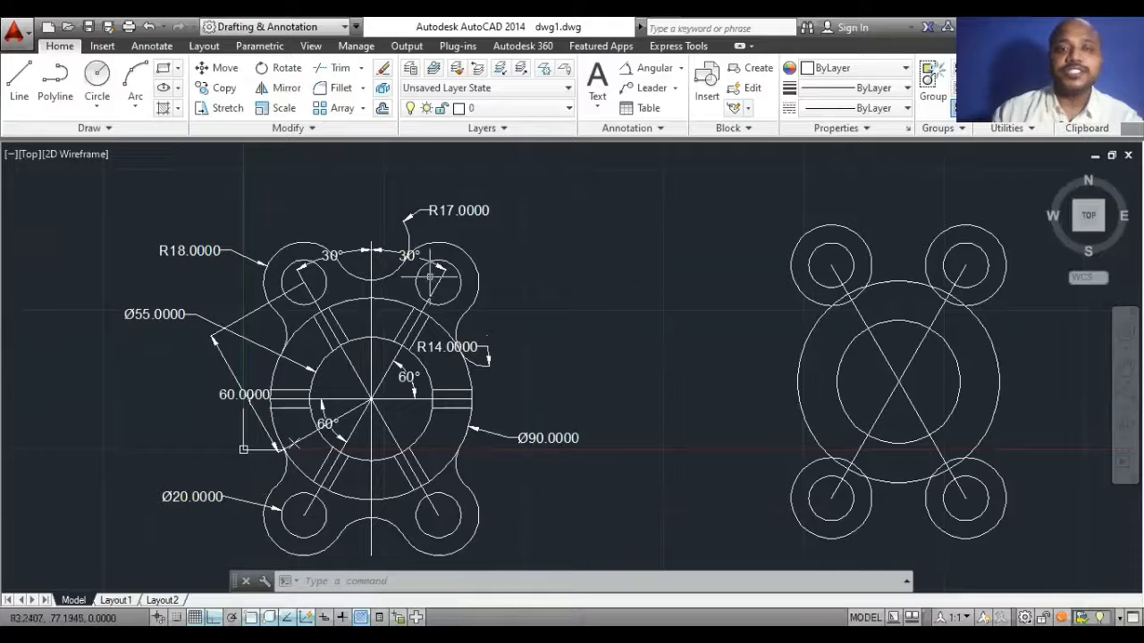
pyautogui.scroll(-2, 483, 268)
pyautogui.scroll(2, 746, 295)
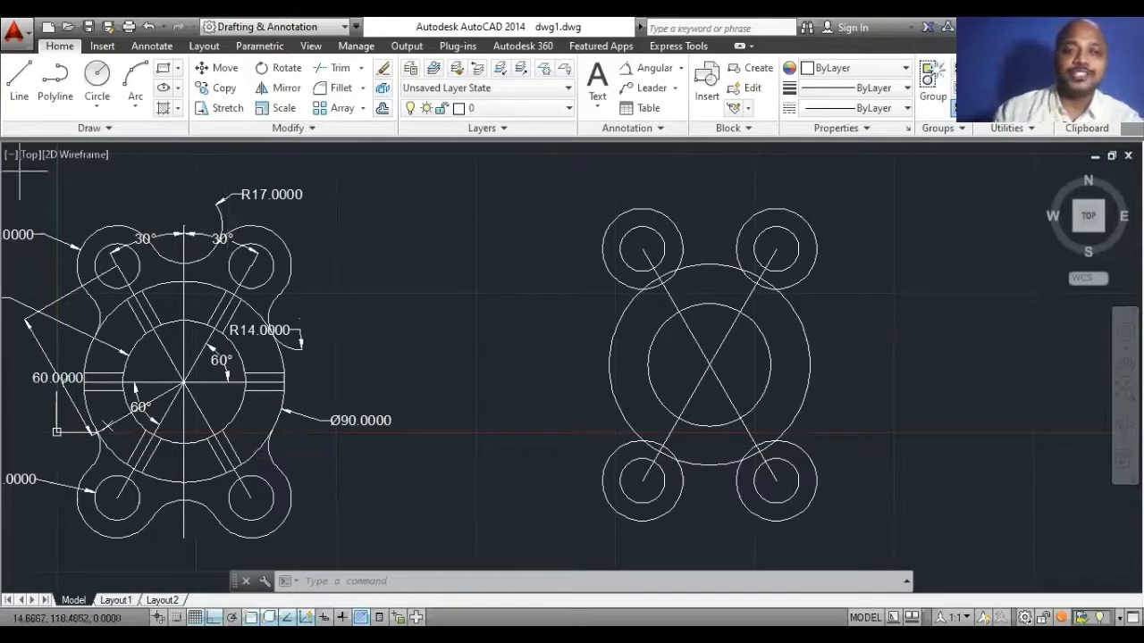
pyautogui.click(98, 109)
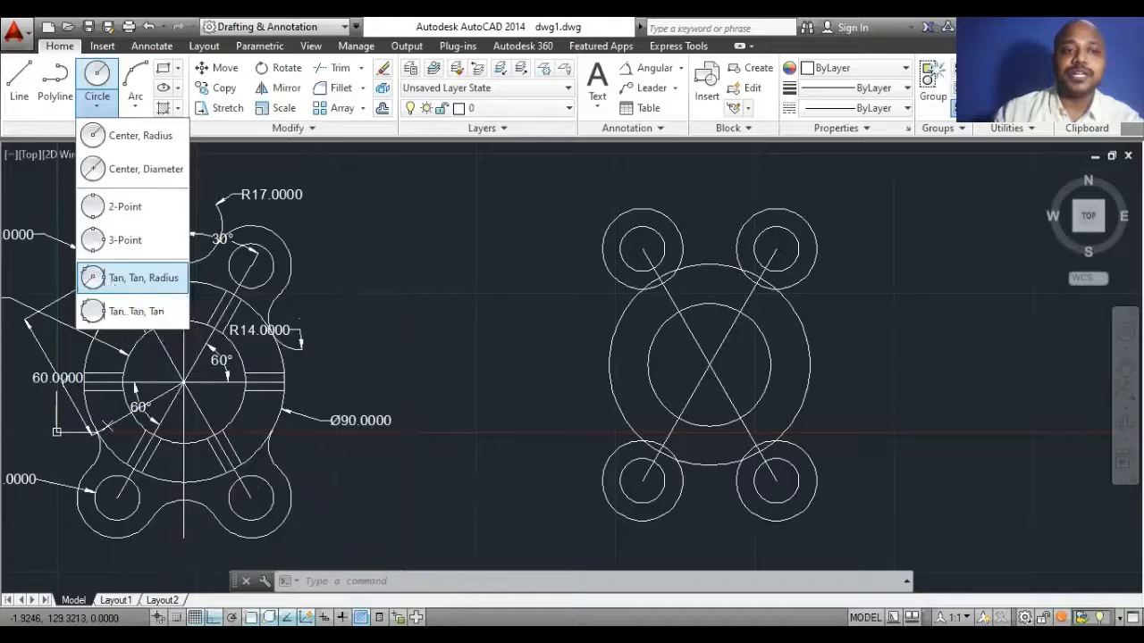
pyautogui.click(112, 281)
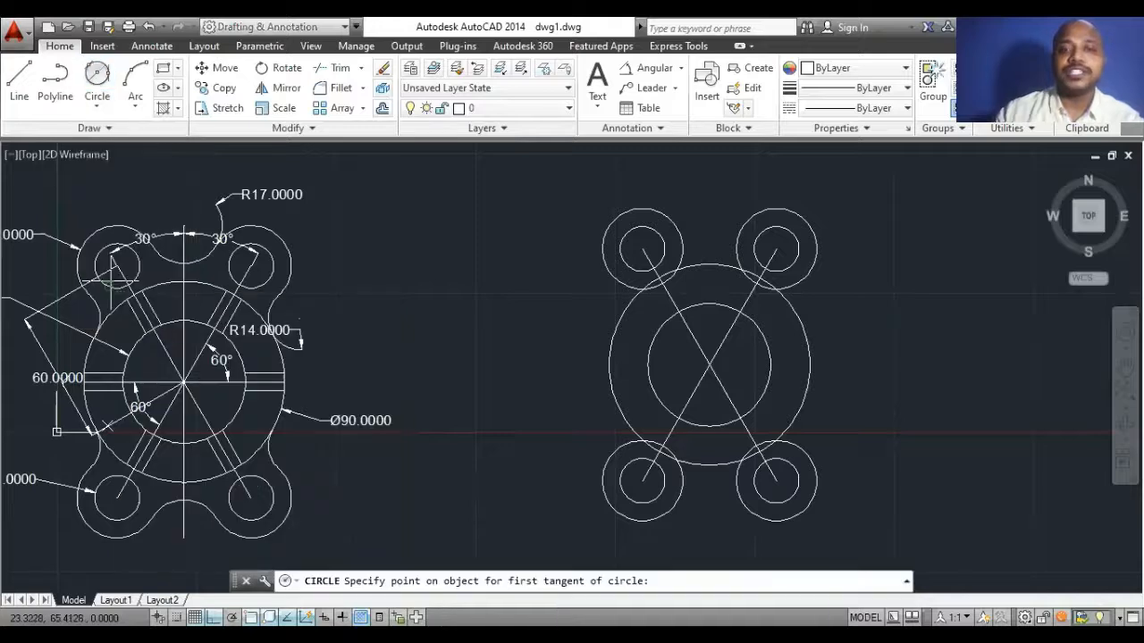
pyautogui.click(677, 228)
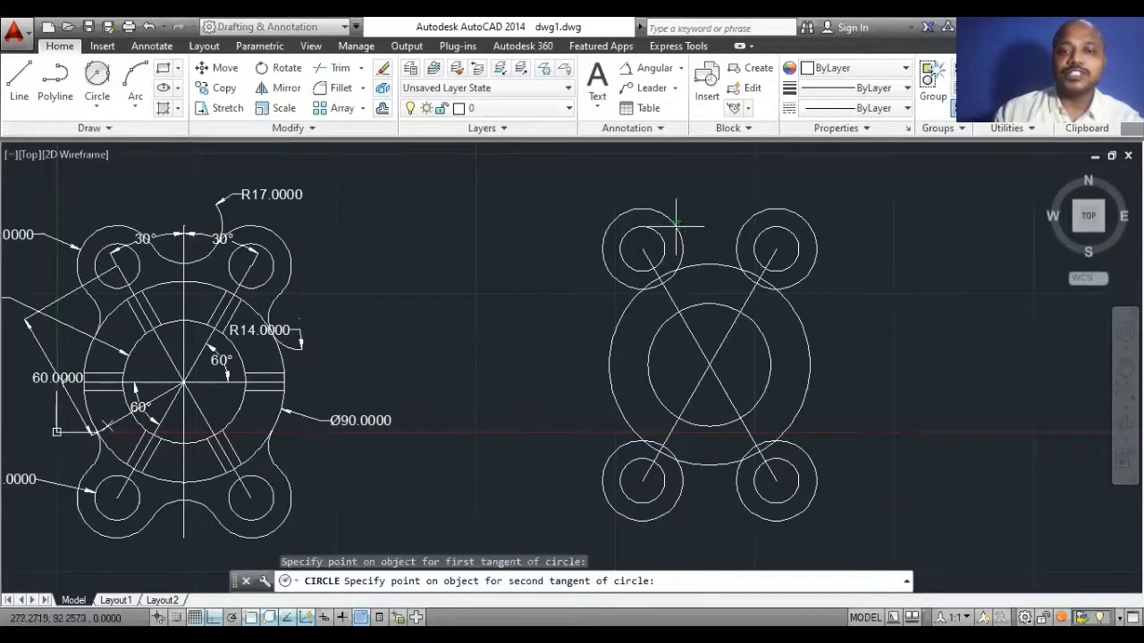
pyautogui.click(740, 228)
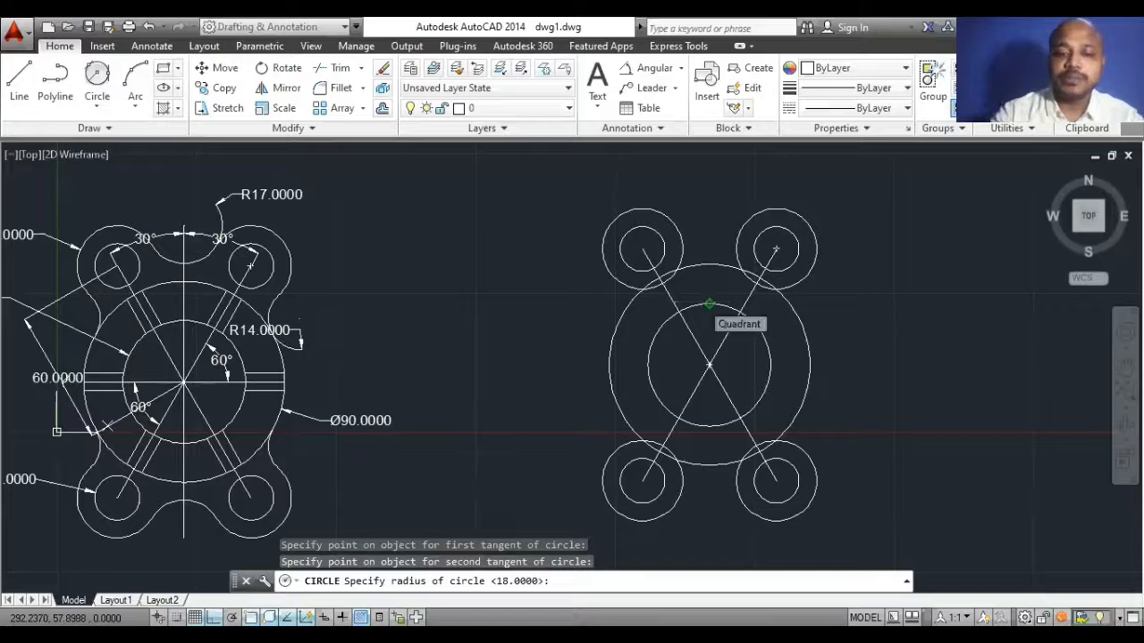
pyautogui.write('17')
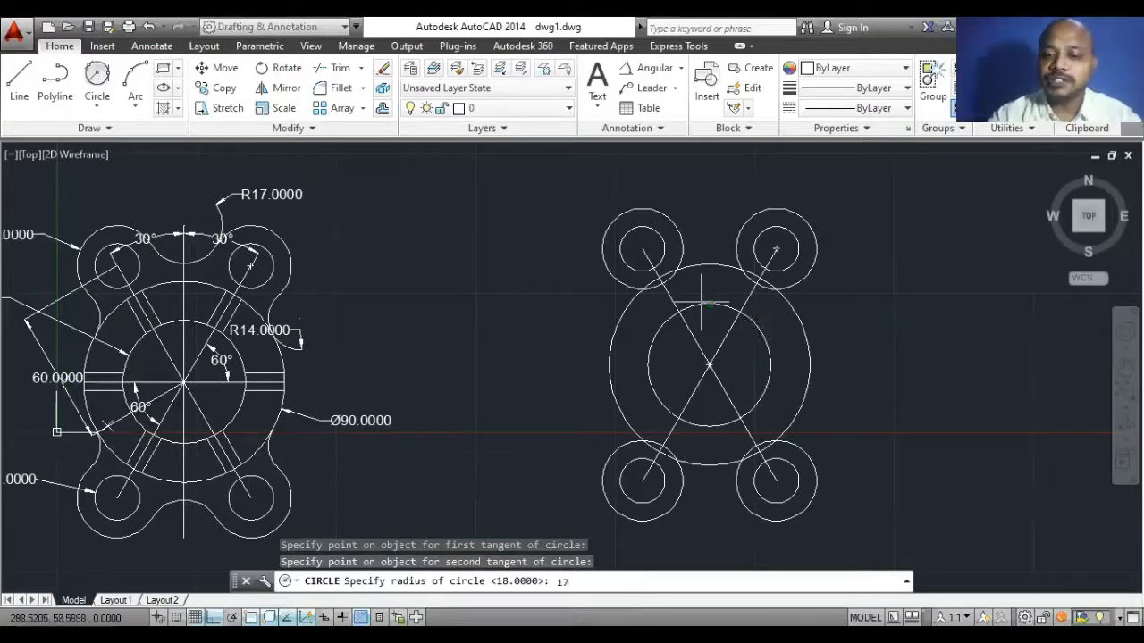
pyautogui.press('Return')
# Draw a 17-radius circle tangent to the facing sides of the new drawing's two lower 18-radius lobe circles.
pyautogui.press('Return')
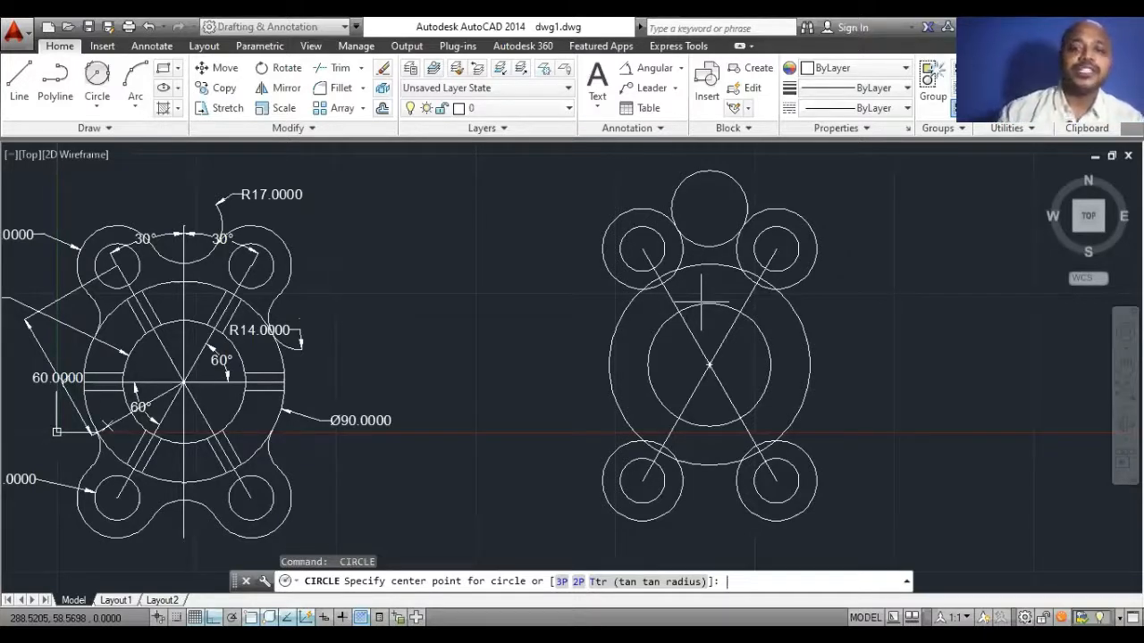
pyautogui.scroll(-5, 733, 460)
pyautogui.scroll(3, 728, 460)
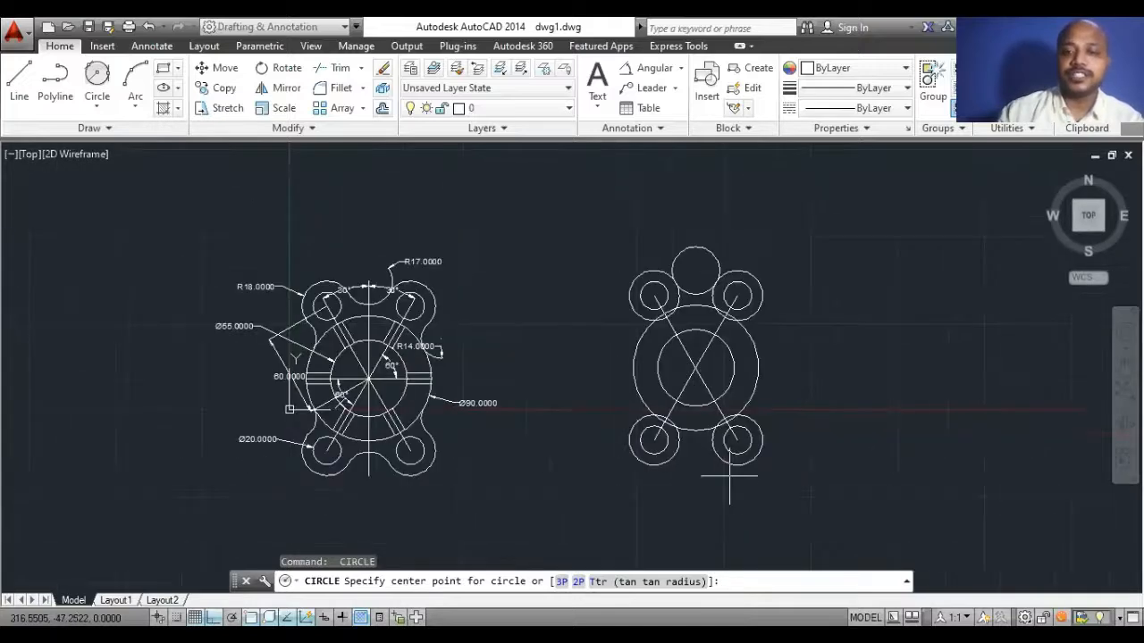
pyautogui.scroll(2, 741, 461)
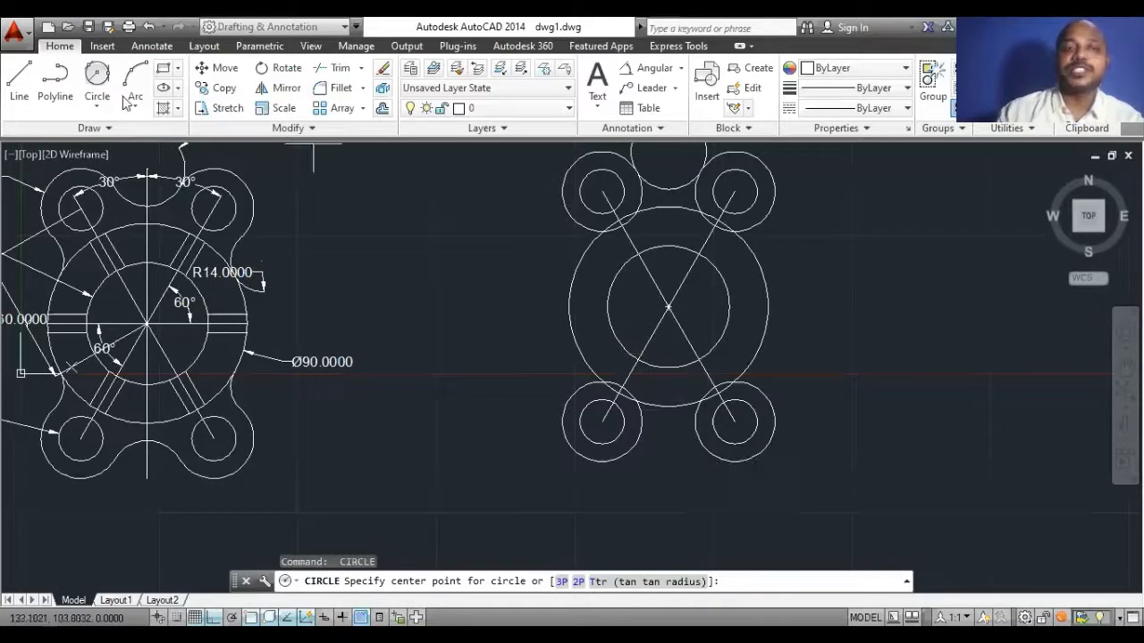
pyautogui.click(100, 79)
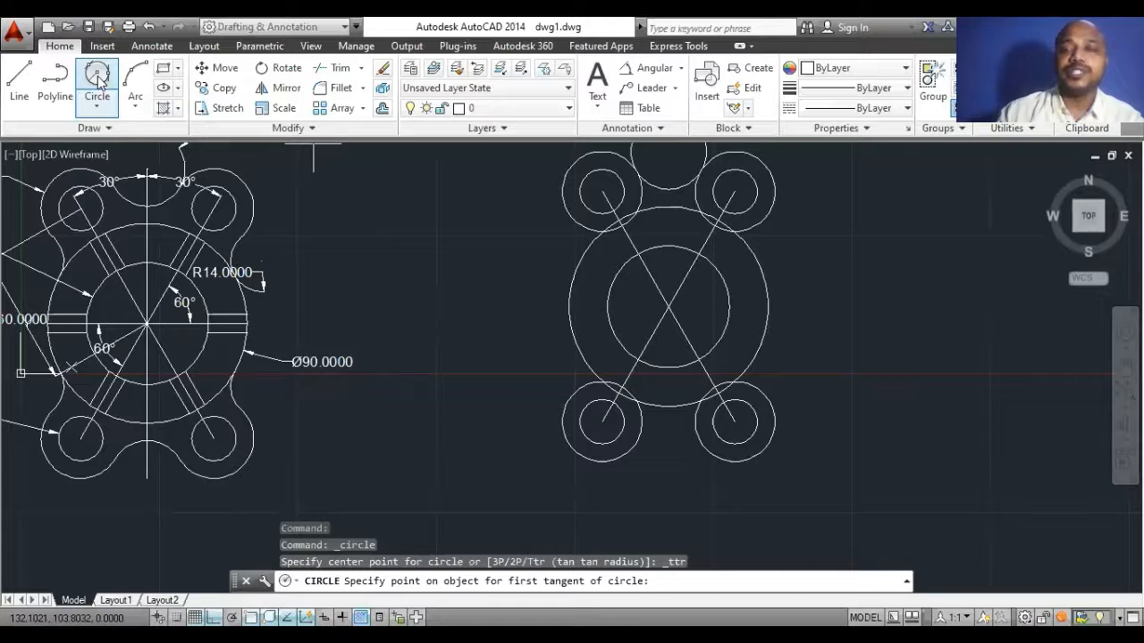
pyautogui.click(640, 436)
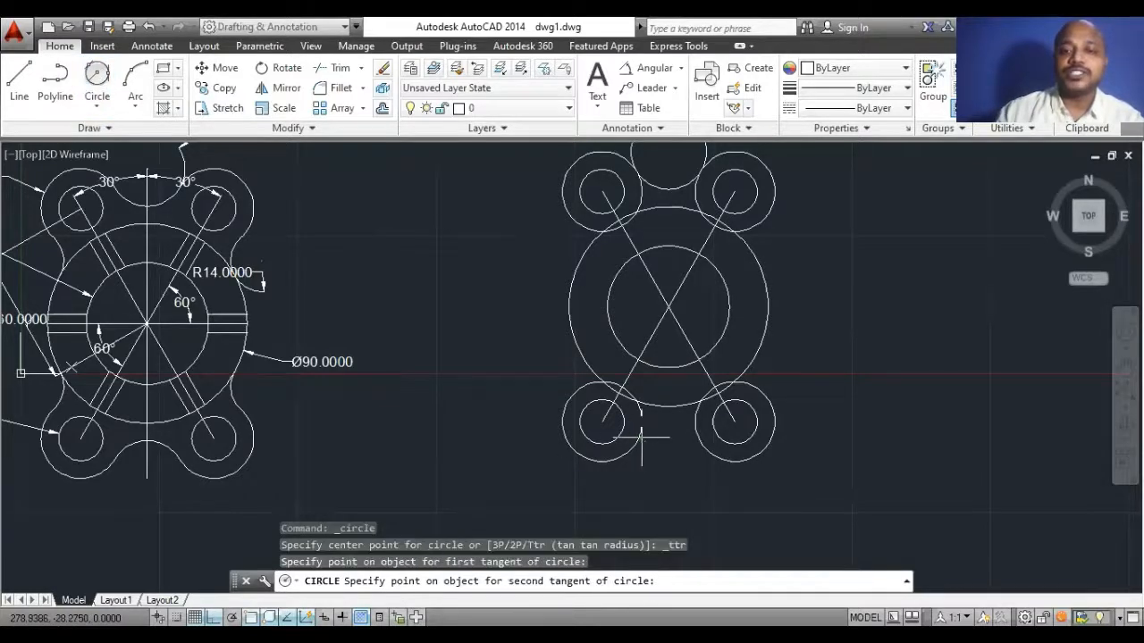
pyautogui.click(694, 435)
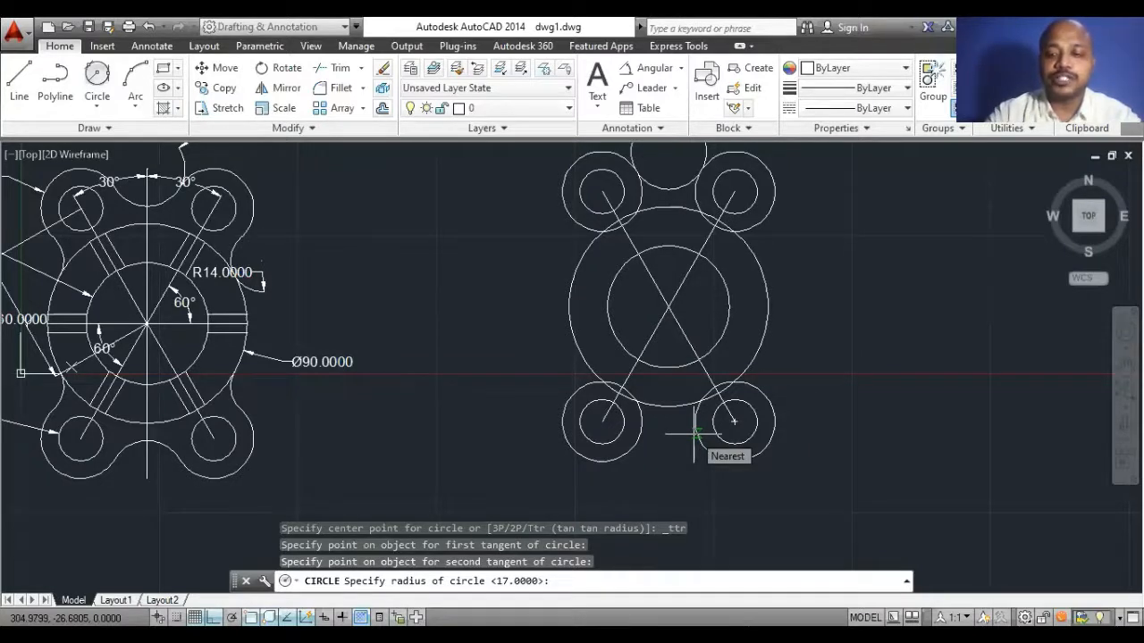
pyautogui.press('Return')
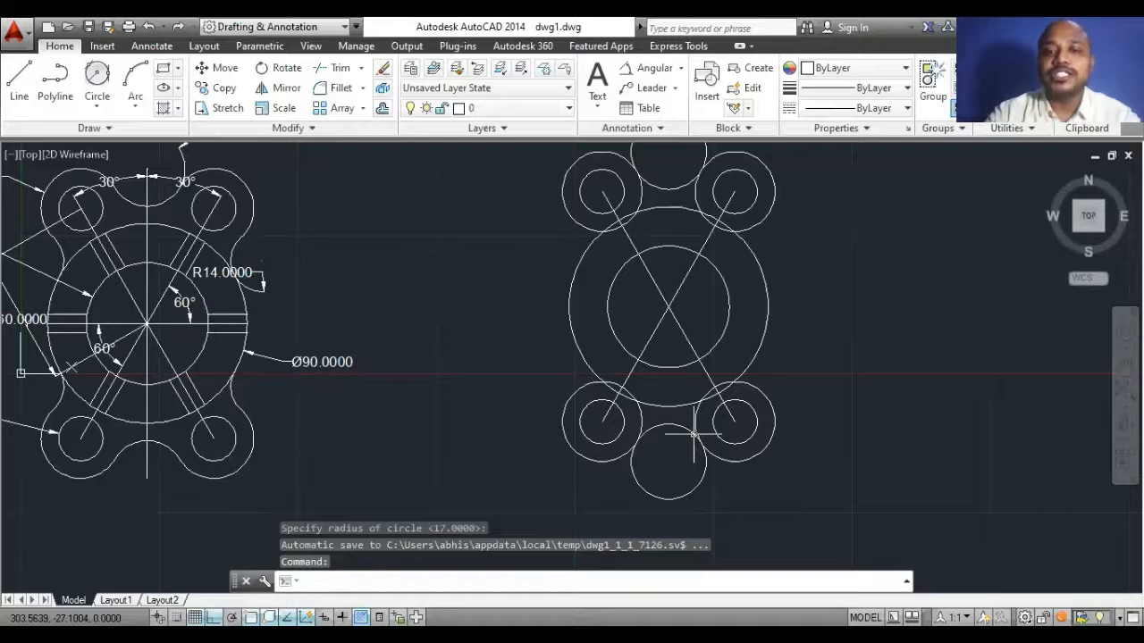
# Trim the outer parts of the upper and lower 17-radius tangent circles, leaving only the inner connecting arcs between the lobes.
pyautogui.scroll(-2, 693, 434)
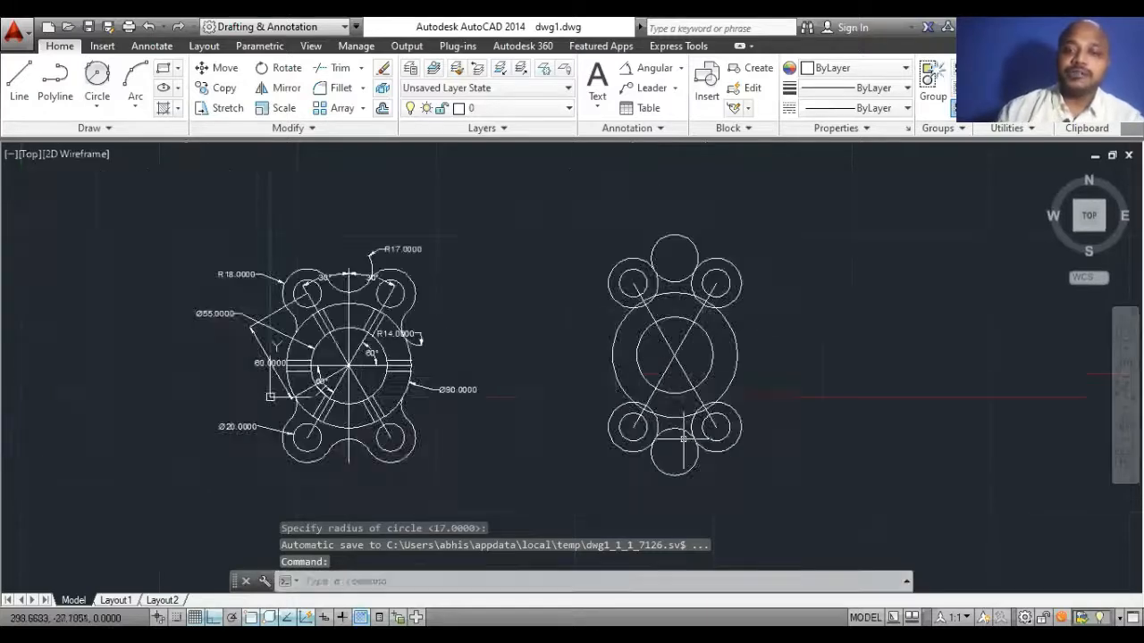
pyautogui.scroll(2, 693, 407)
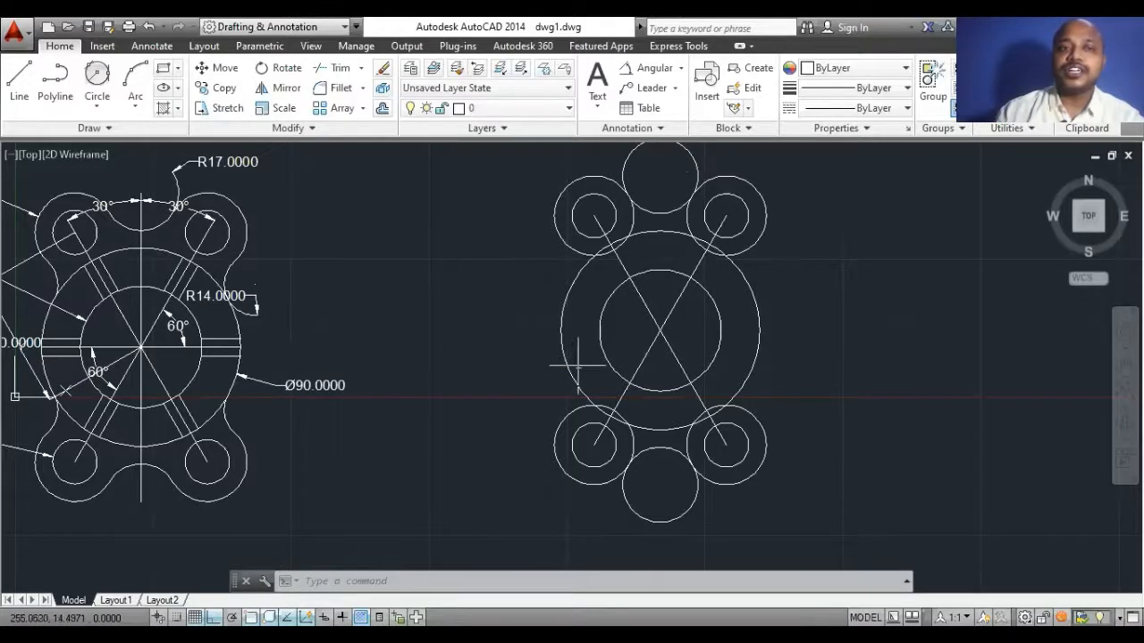
pyautogui.scroll(-2, 572, 384)
pyautogui.scroll(2, 616, 406)
pyautogui.moveTo(630, 350); pyautogui.dragTo(613, 396, button='middle')
pyautogui.press('Escape')
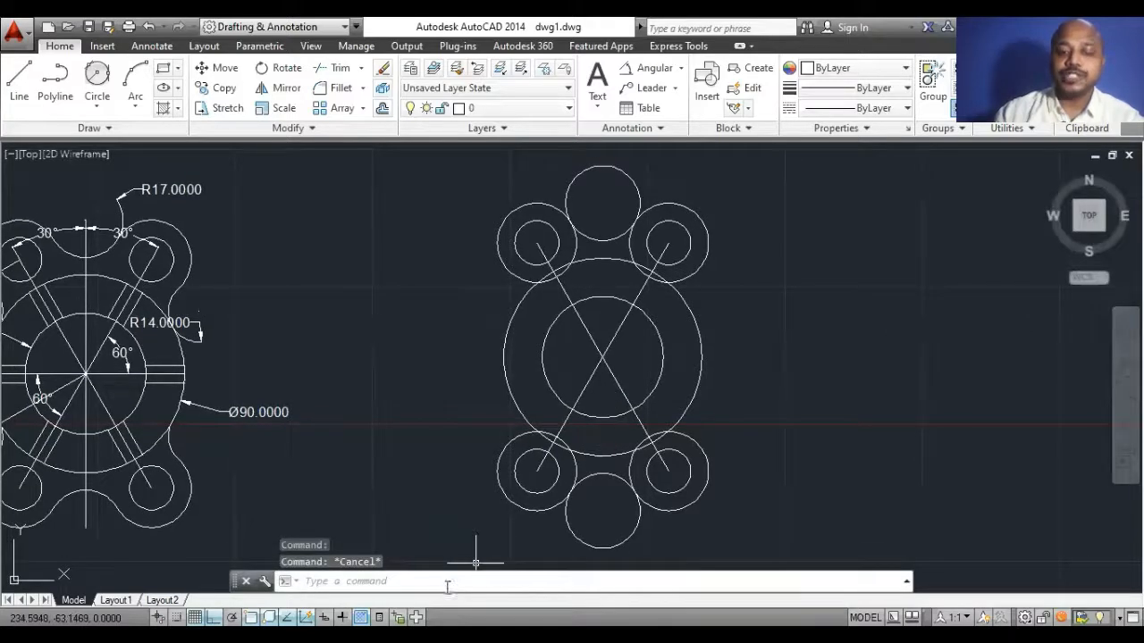
pyautogui.click(447, 587)
pyautogui.write('tr')
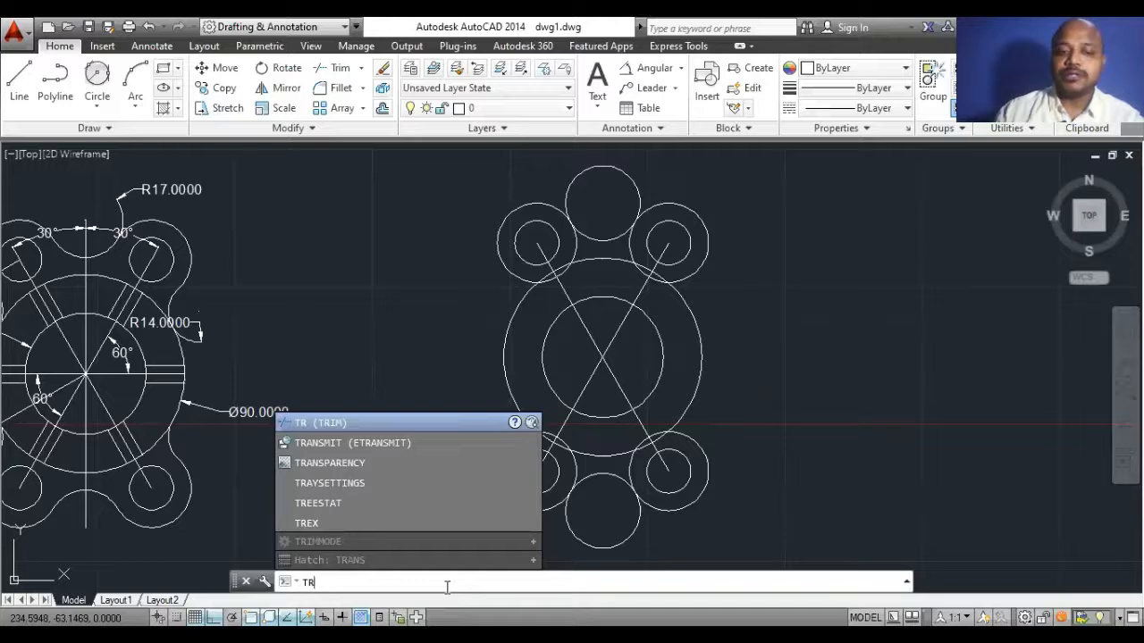
pyautogui.press('Return')
pyautogui.press('Return')
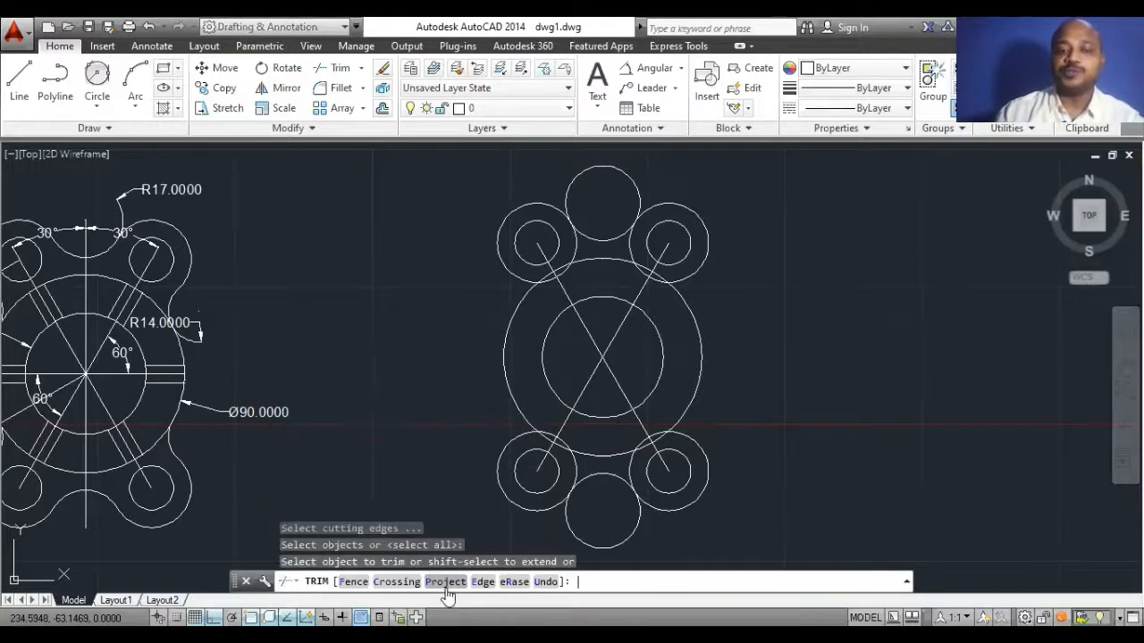
pyautogui.click(570, 185)
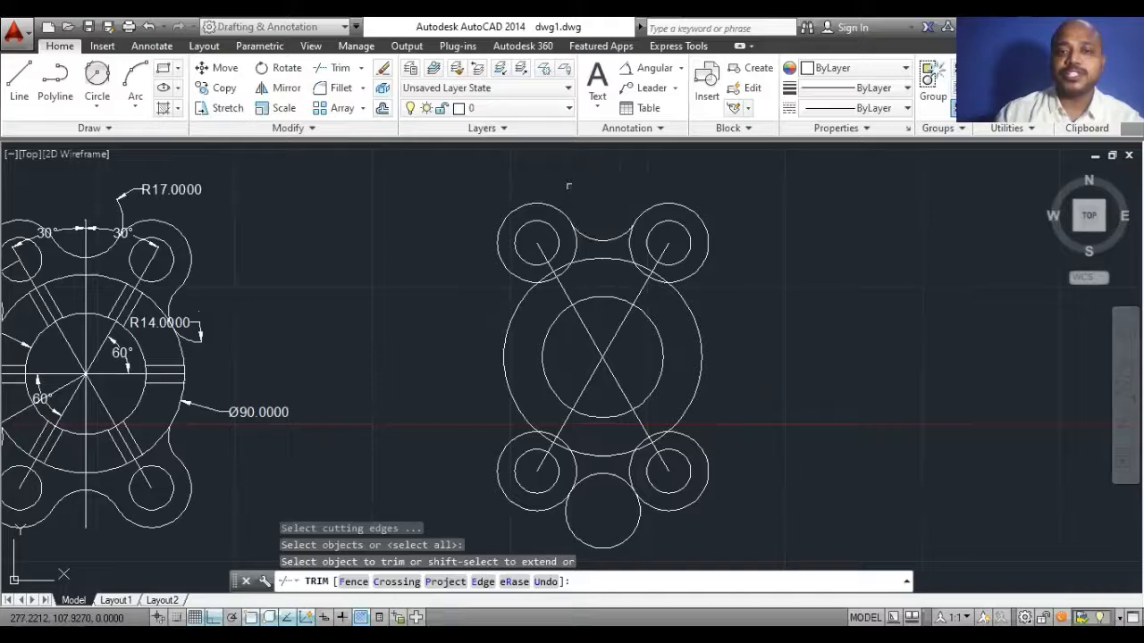
pyautogui.click(636, 528)
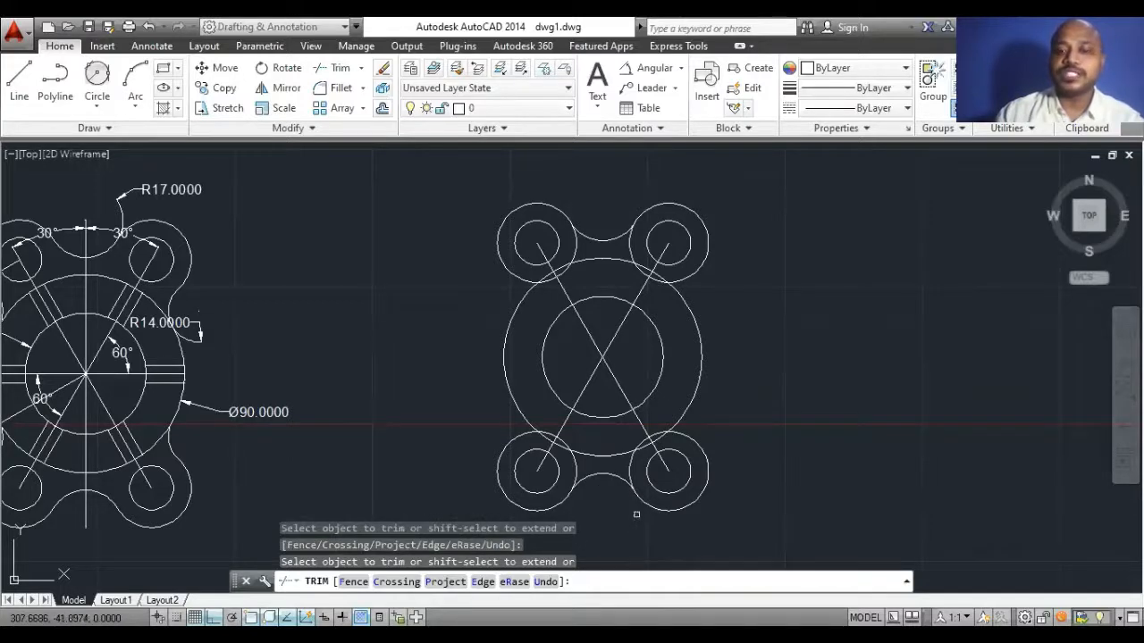
pyautogui.press('Escape')
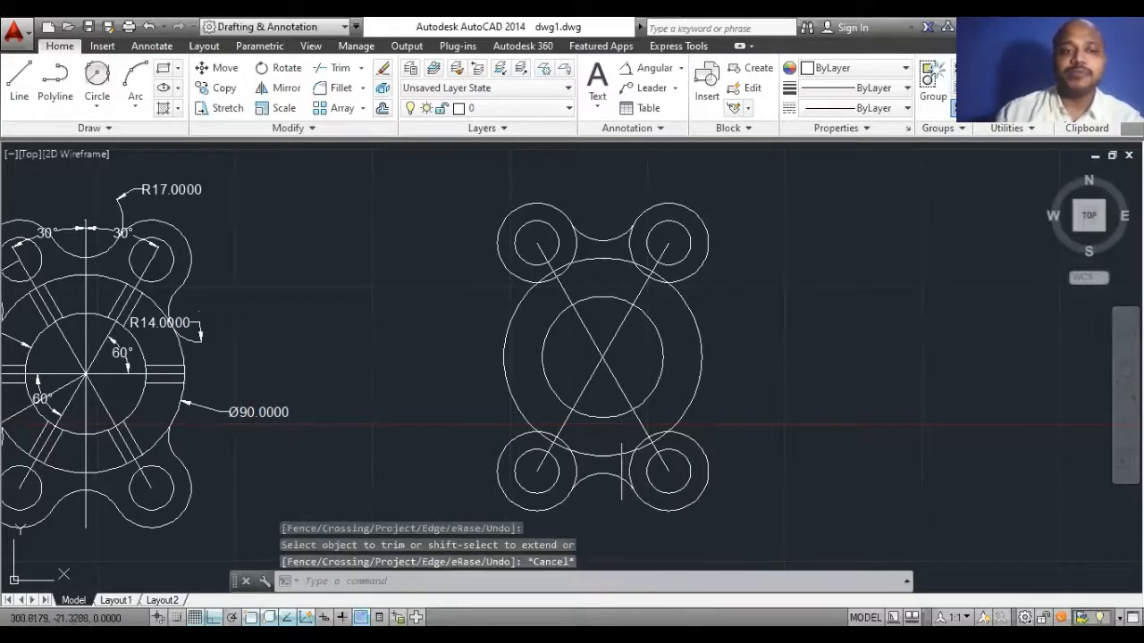
# Try a 17-radius circle tangent to the upper-left lobe circle and the 90-diameter circle in the new drawing, and undo it.
pyautogui.scroll(-1, 630, 429)
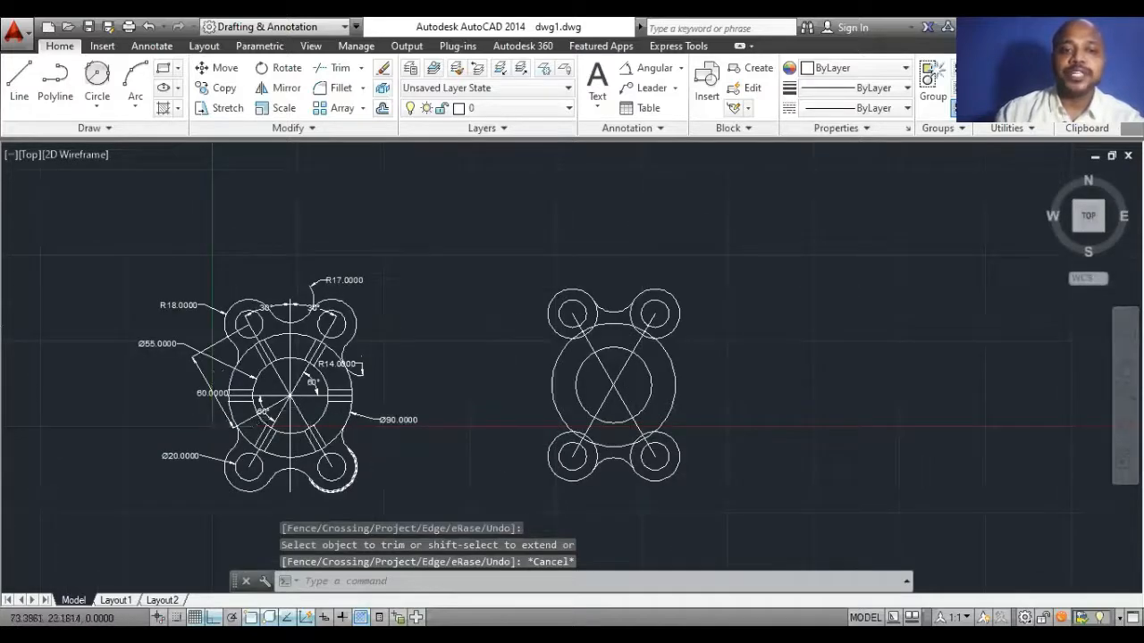
pyautogui.scroll(2, 317, 396)
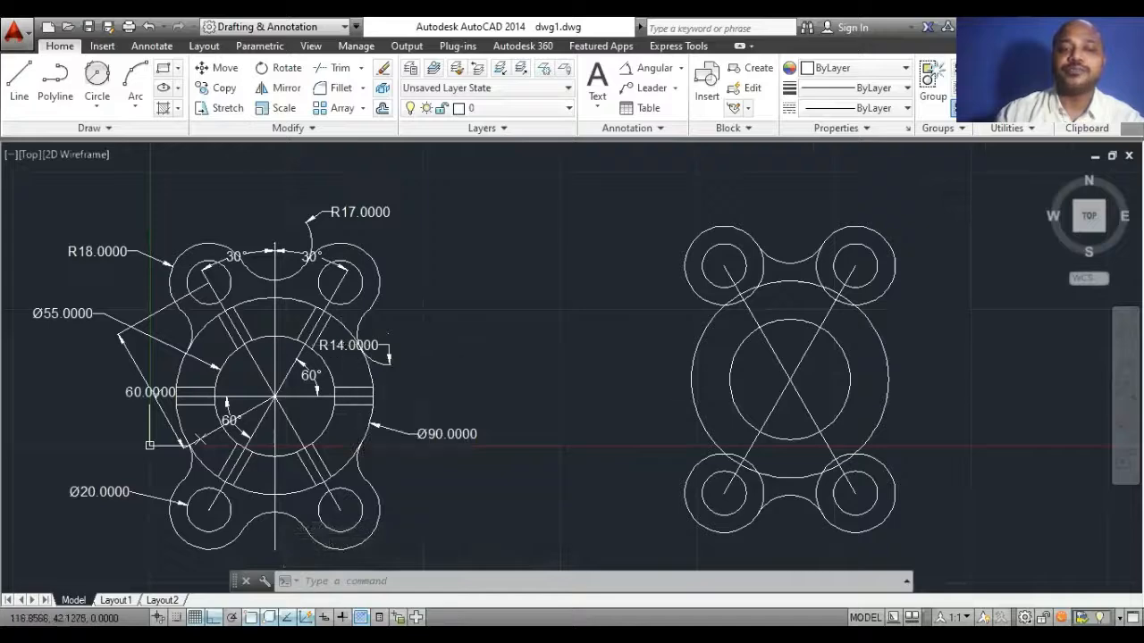
pyautogui.scroll(-2, 551, 342)
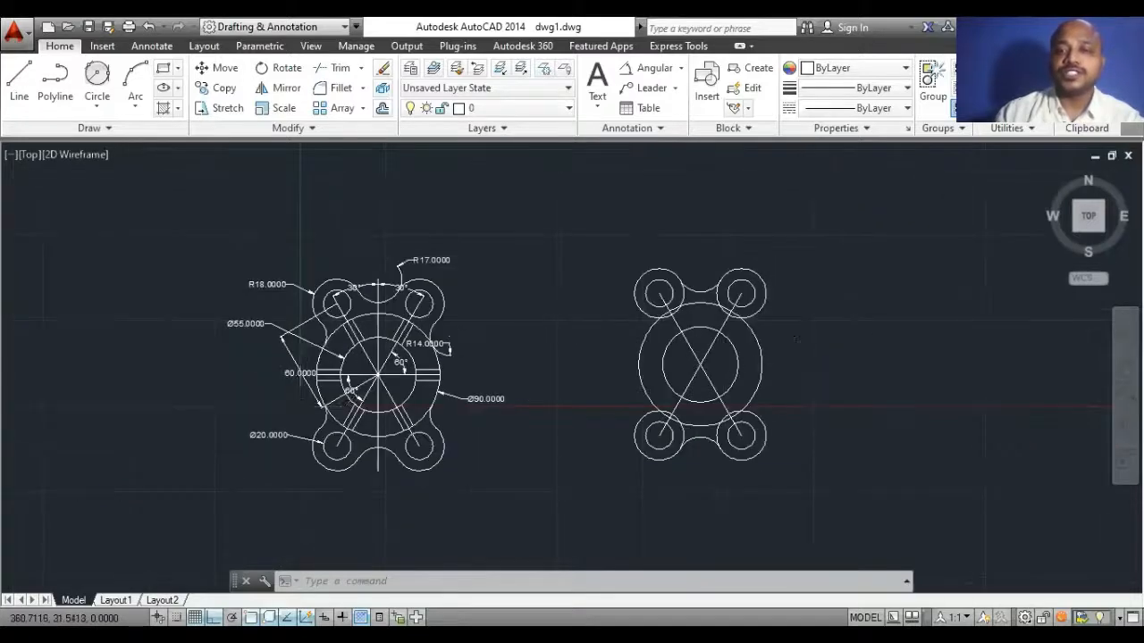
pyautogui.scroll(2, 796, 364)
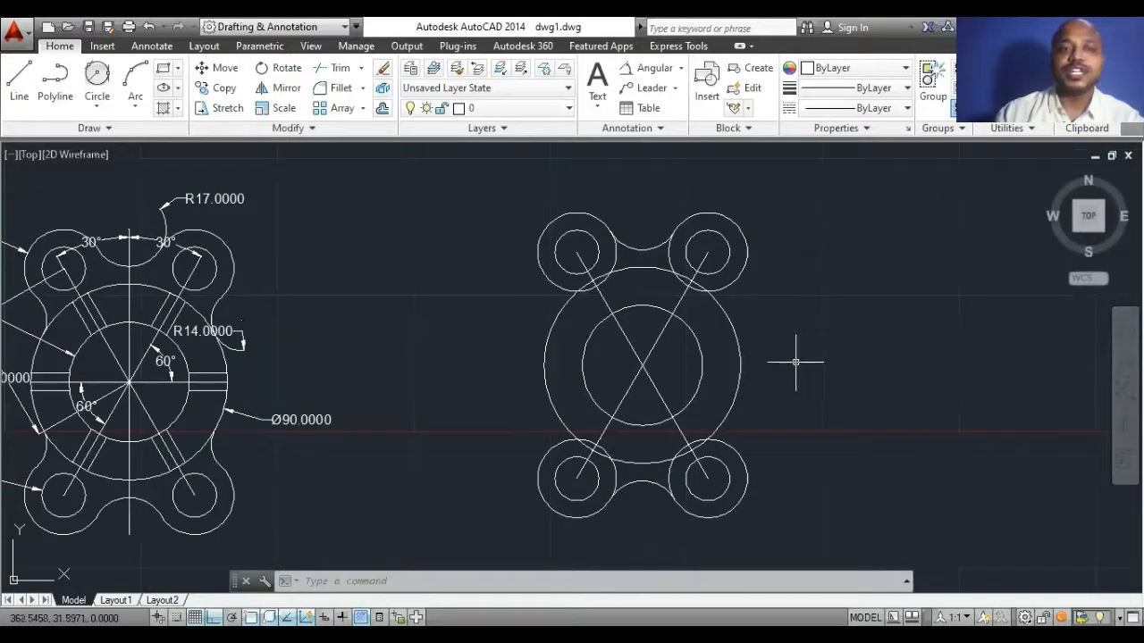
pyautogui.click(97, 105)
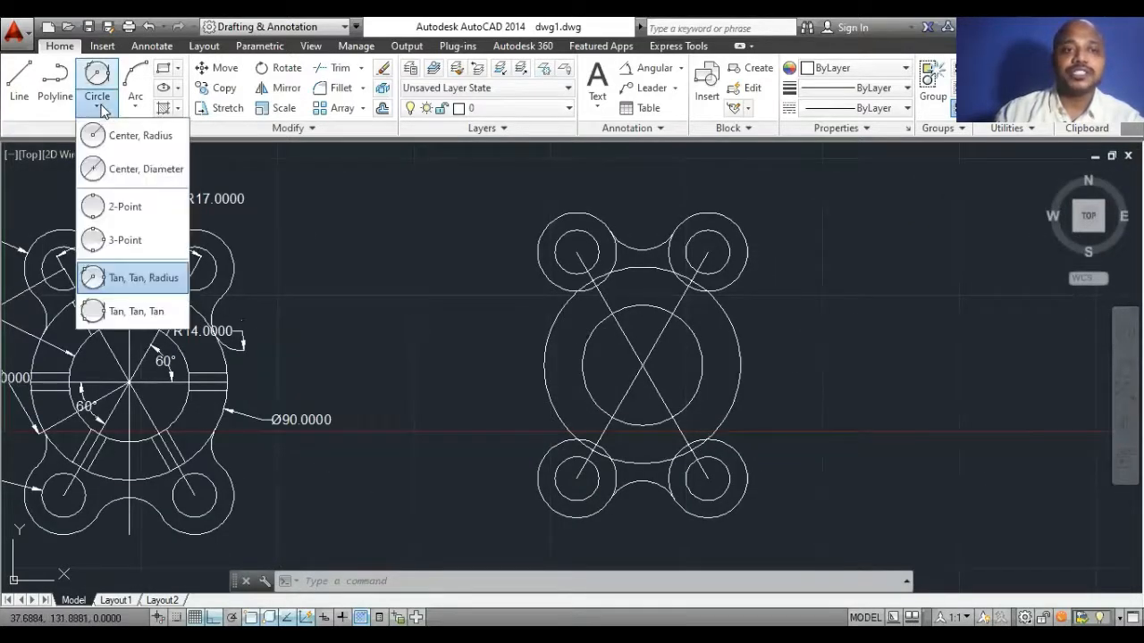
pyautogui.click(129, 279)
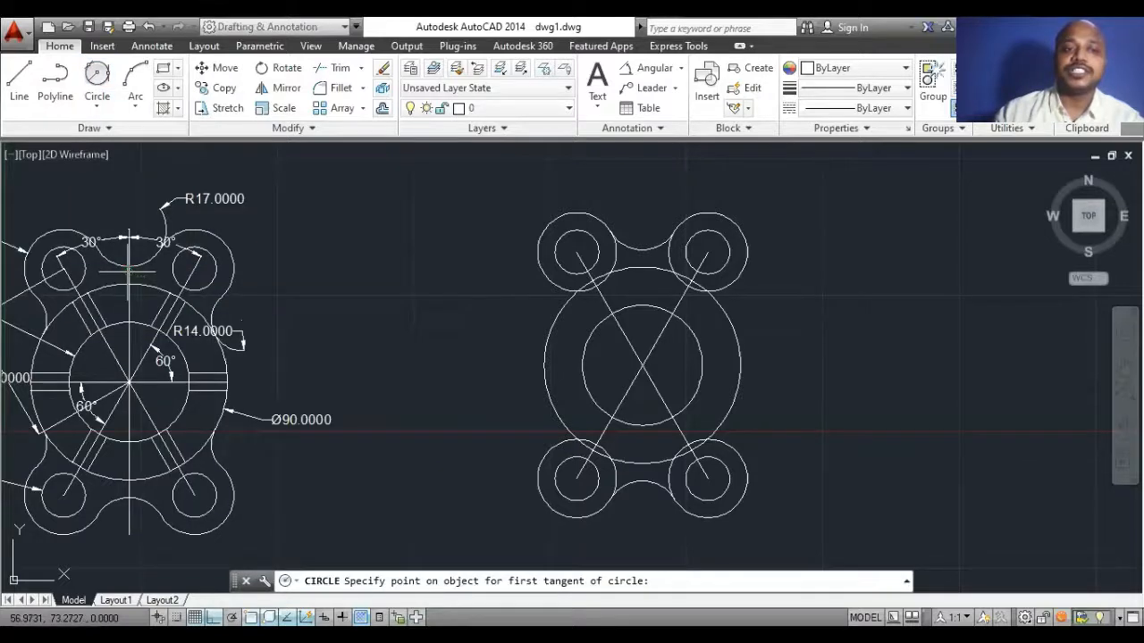
pyautogui.click(548, 278)
pyautogui.click(557, 314)
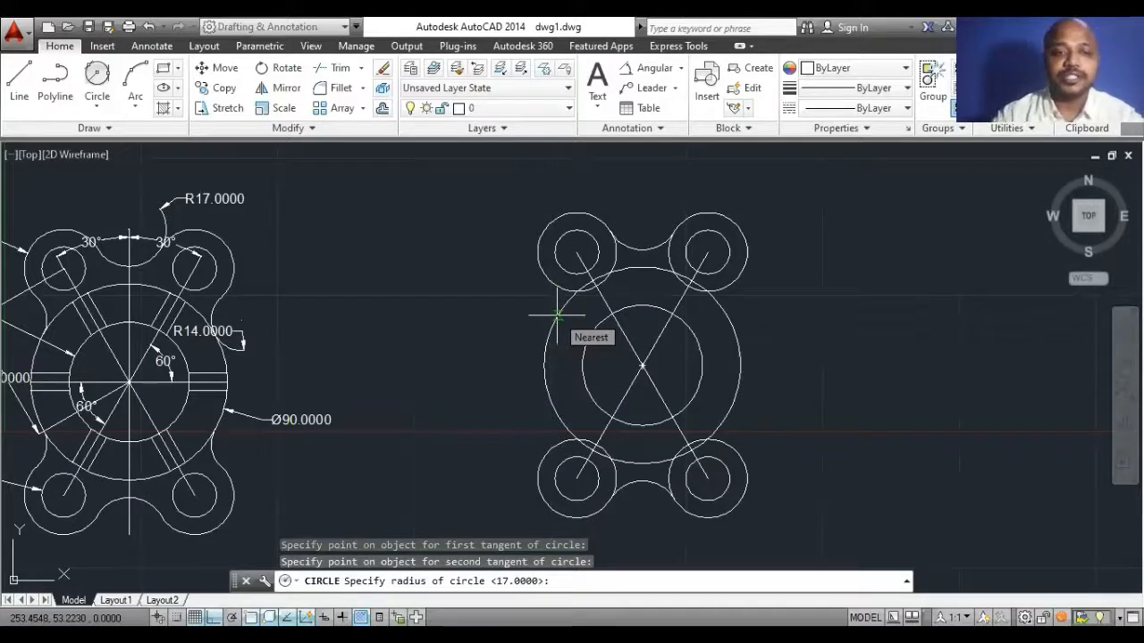
pyautogui.press('Return')
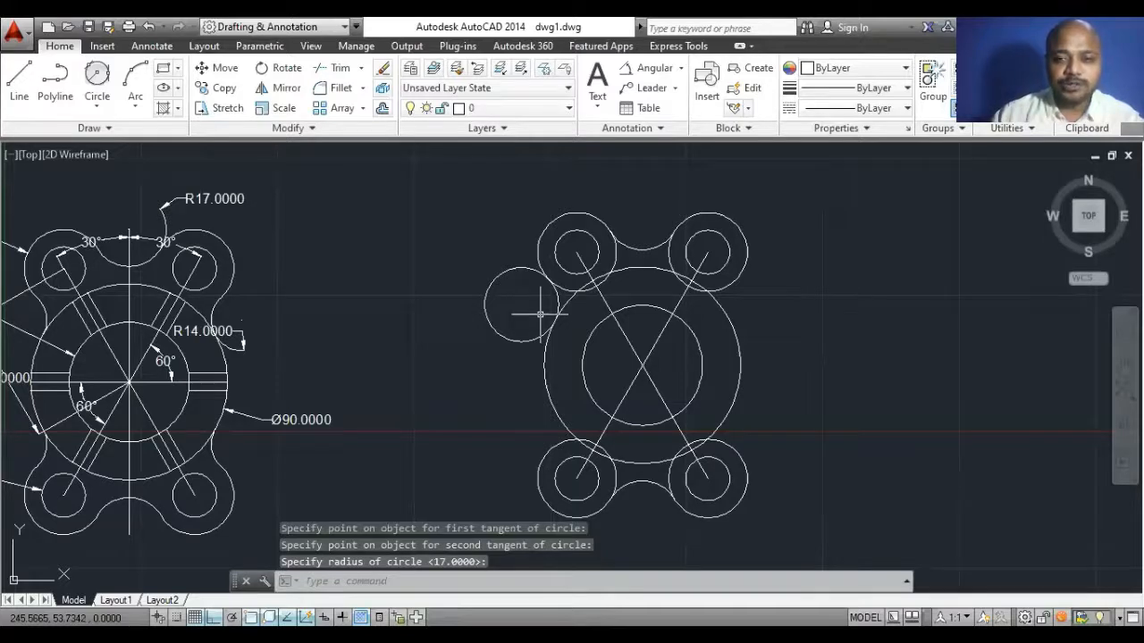
pyautogui.hotkey('ctrl', 'z')
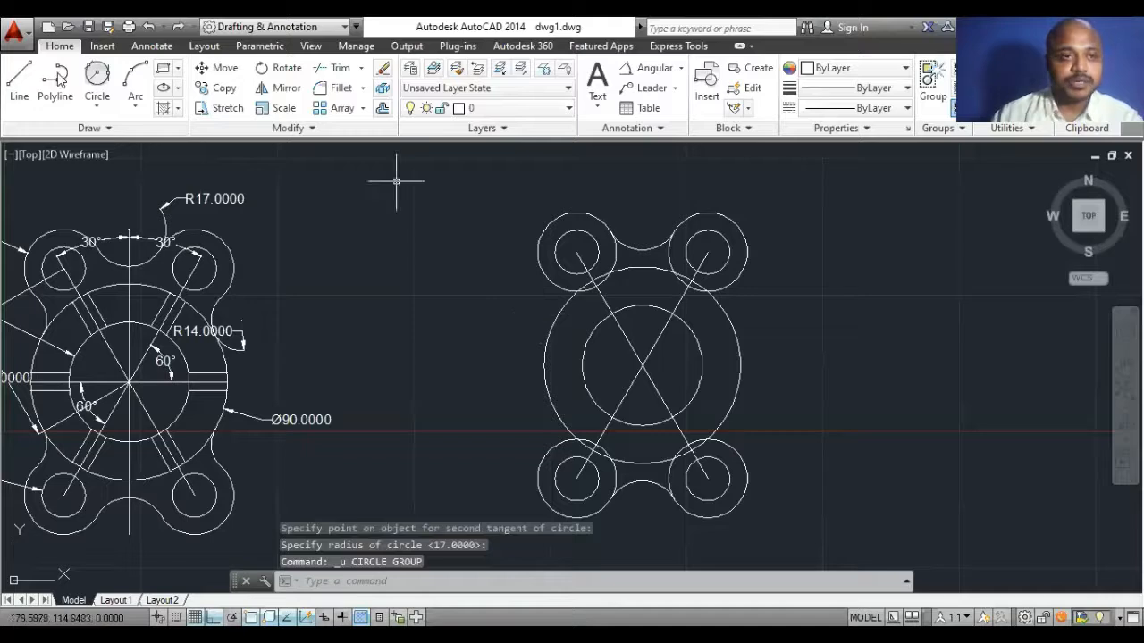
# Draw a 14-radius circle tangent to the new drawing's upper-left 18-radius lobe circle and the 90-diameter circle.
pyautogui.click(96, 79)
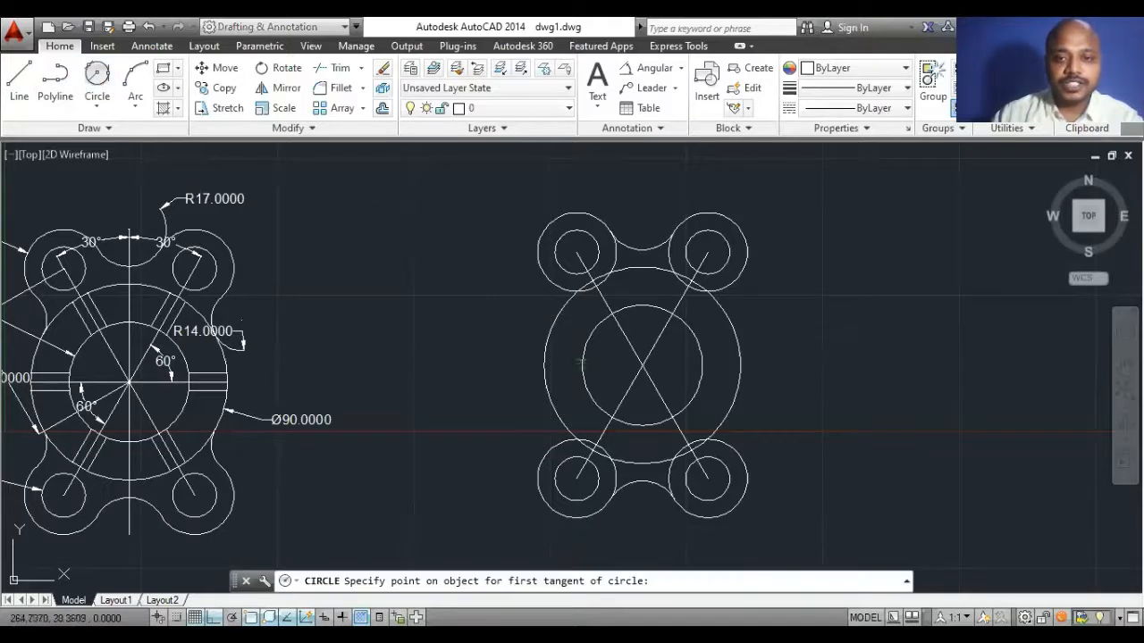
pyautogui.click(546, 284)
pyautogui.click(552, 331)
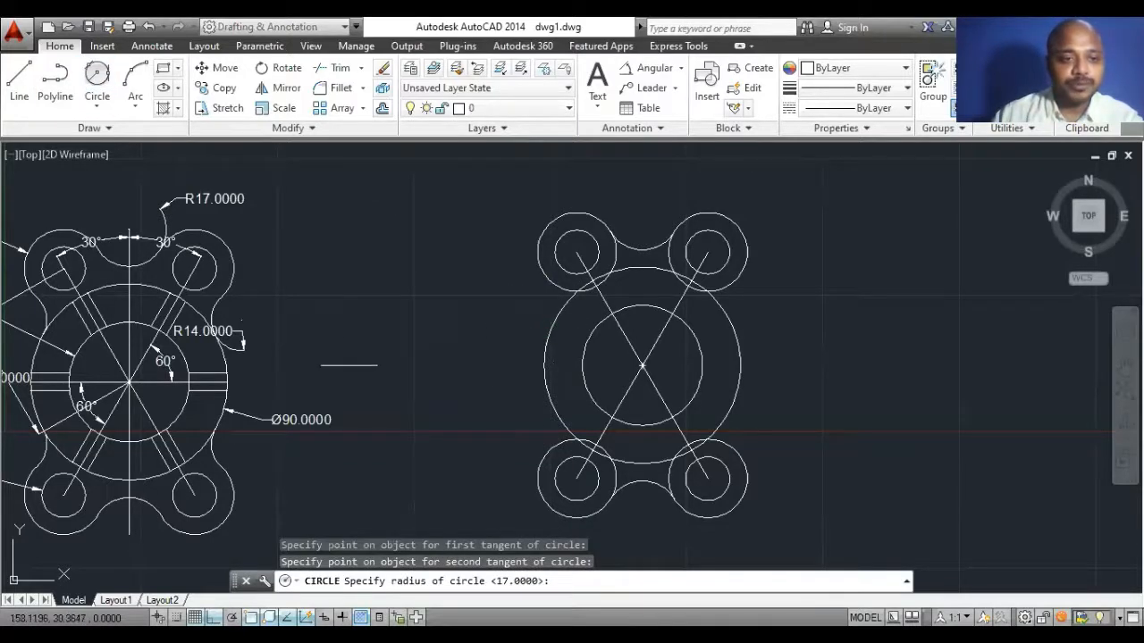
pyautogui.scroll(-3, 348, 366)
pyautogui.scroll(5, 264, 345)
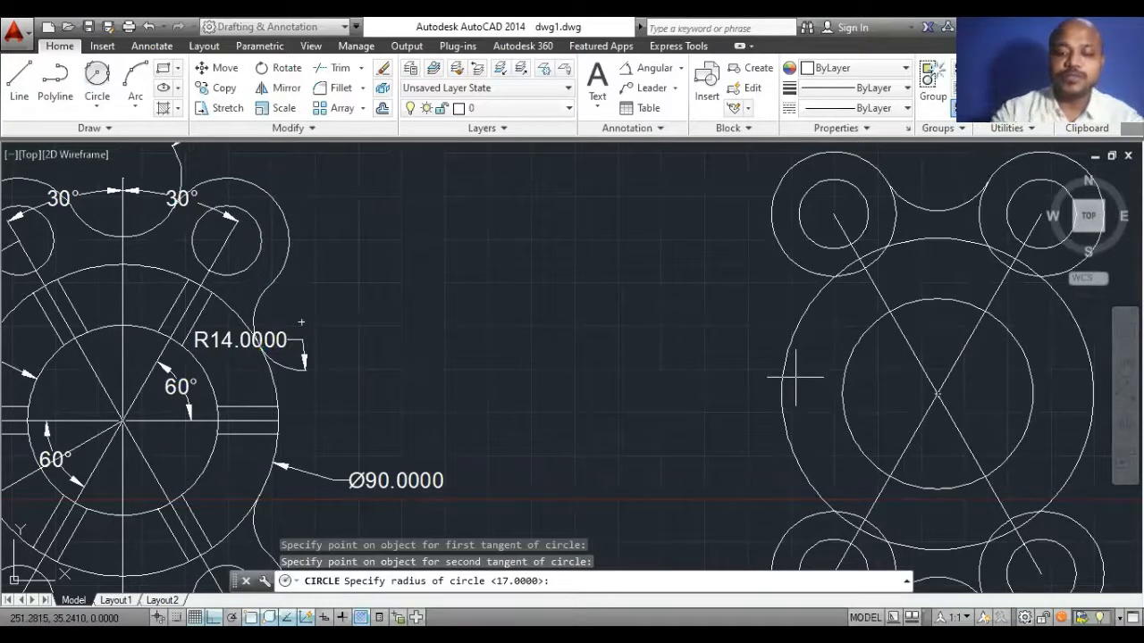
pyautogui.write('14')
pyautogui.press('Return')
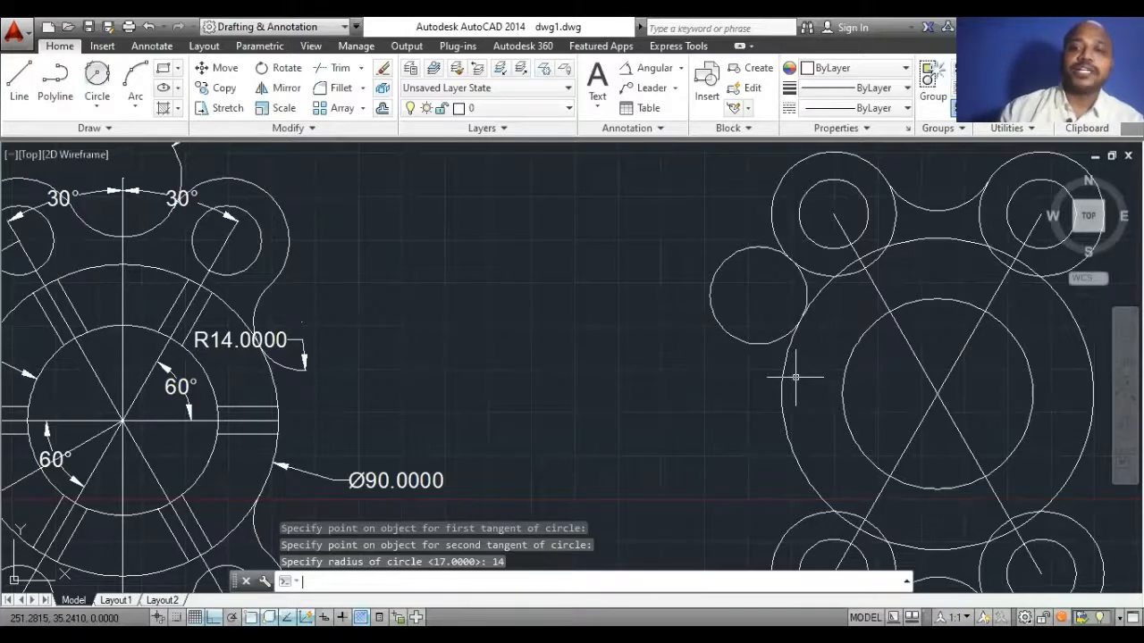
# Draw a 14-radius circle tangent to the new drawing's upper-right 18-radius lobe circle and the 90-diameter circle.
pyautogui.scroll(-4, 676, 364)
pyautogui.scroll(4, 885, 358)
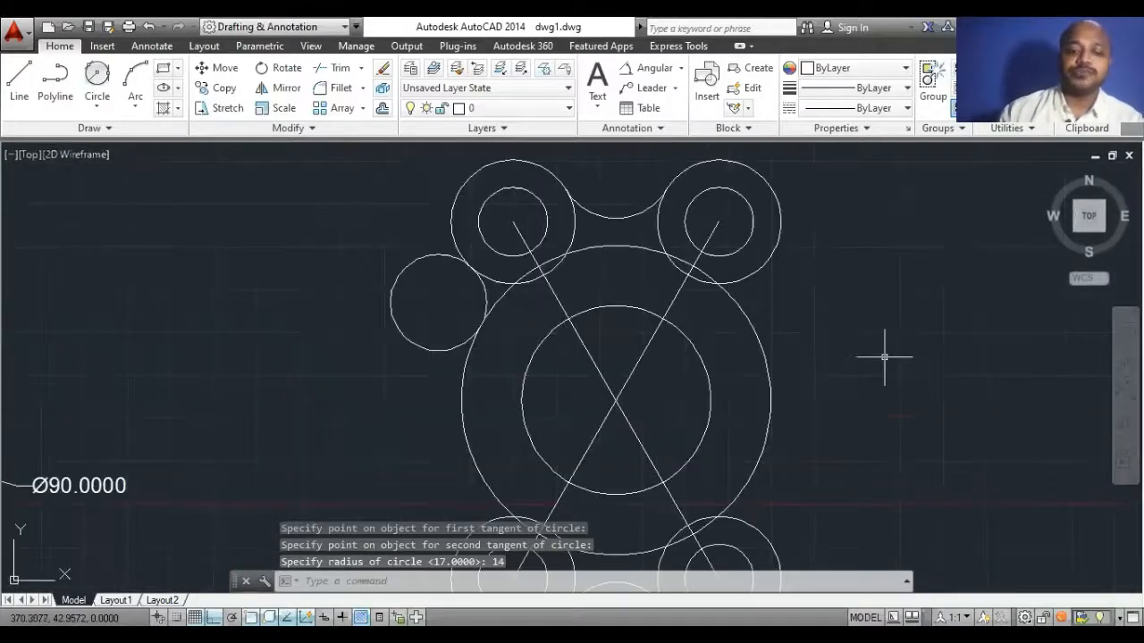
pyautogui.click(97, 78)
pyautogui.click(760, 266)
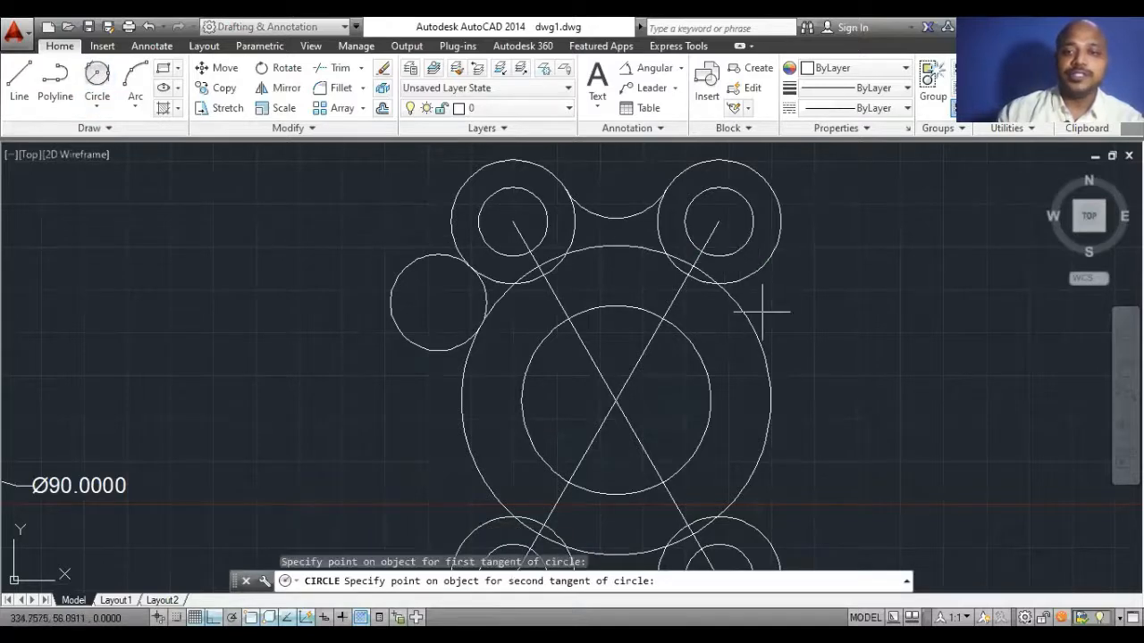
pyautogui.click(755, 327)
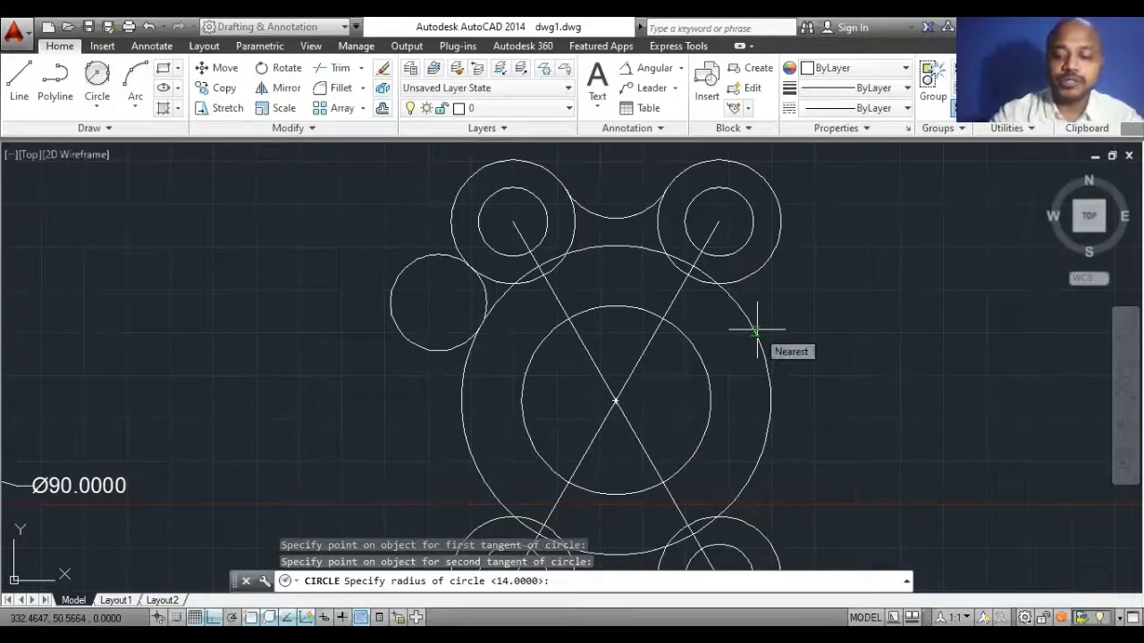
pyautogui.write('14')
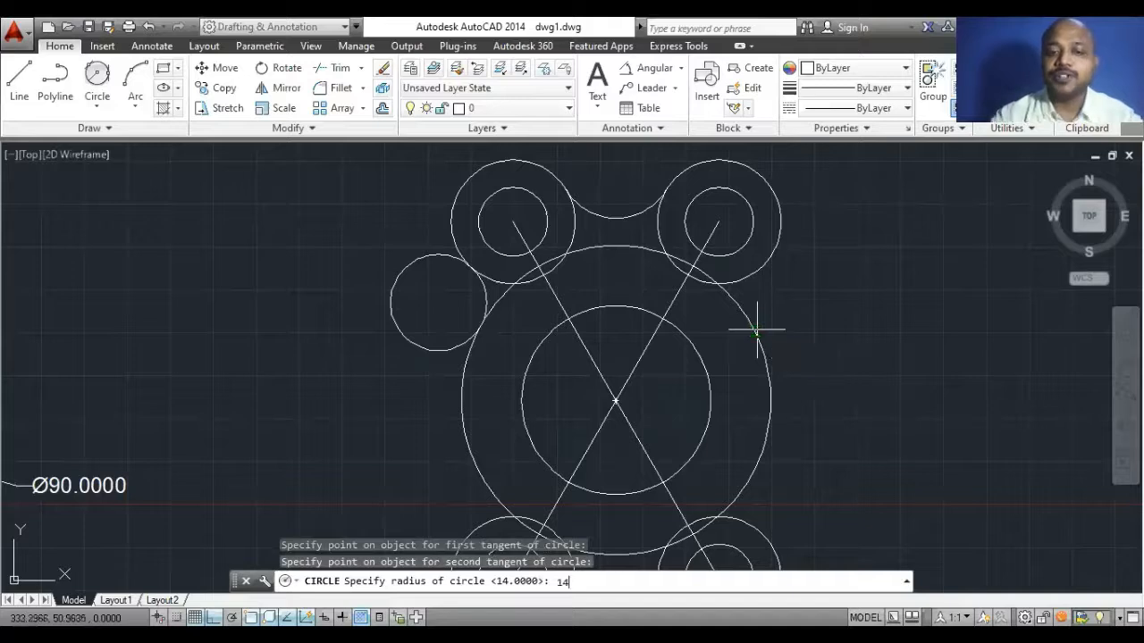
pyautogui.press('Return')
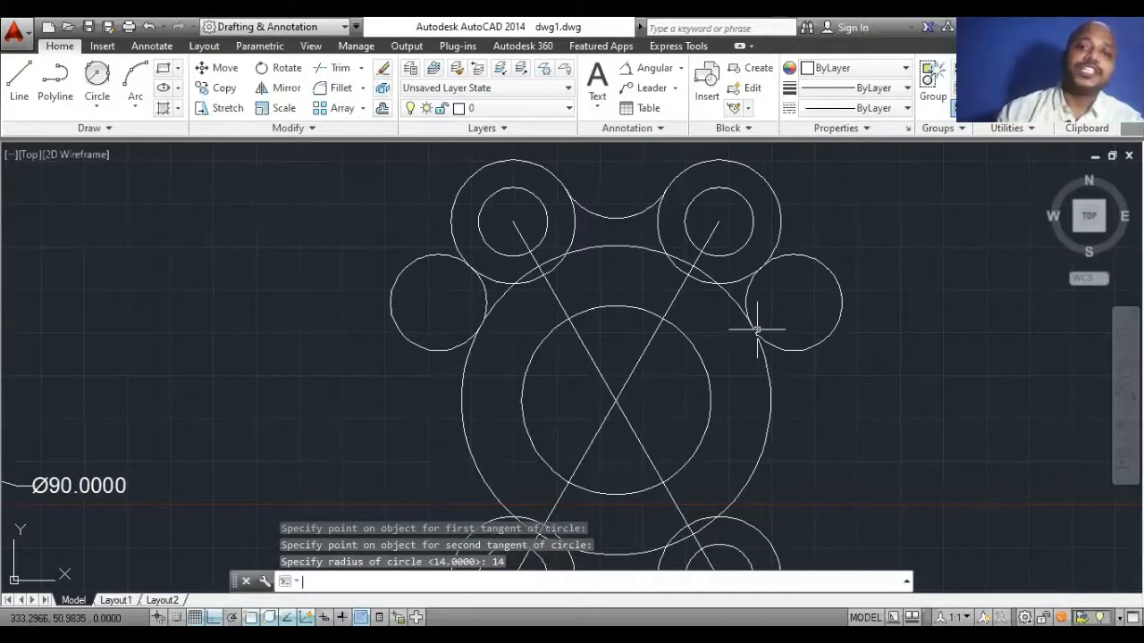
# Draw a 14-radius circle tangent to the new drawing's lower-left 18-radius lobe circle and the 90-diameter circle.
pyautogui.scroll(-5, 757, 328)
pyautogui.scroll(2, 663, 350)
pyautogui.scroll(1, 613, 361)
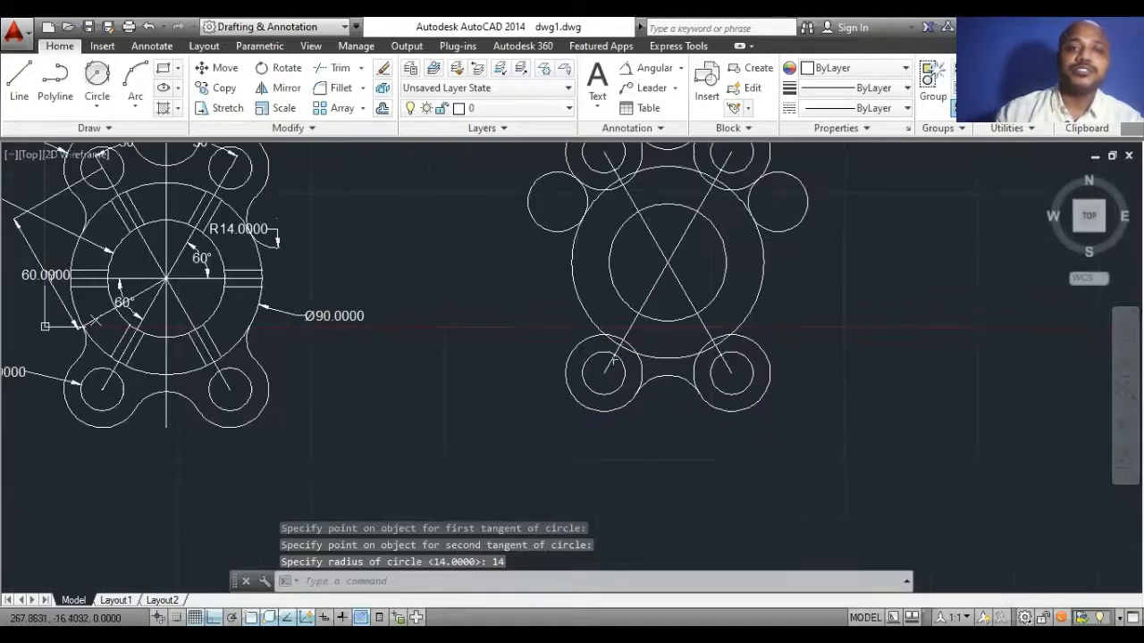
pyautogui.moveTo(515, 396); pyautogui.dragTo(455, 460, button='middle')
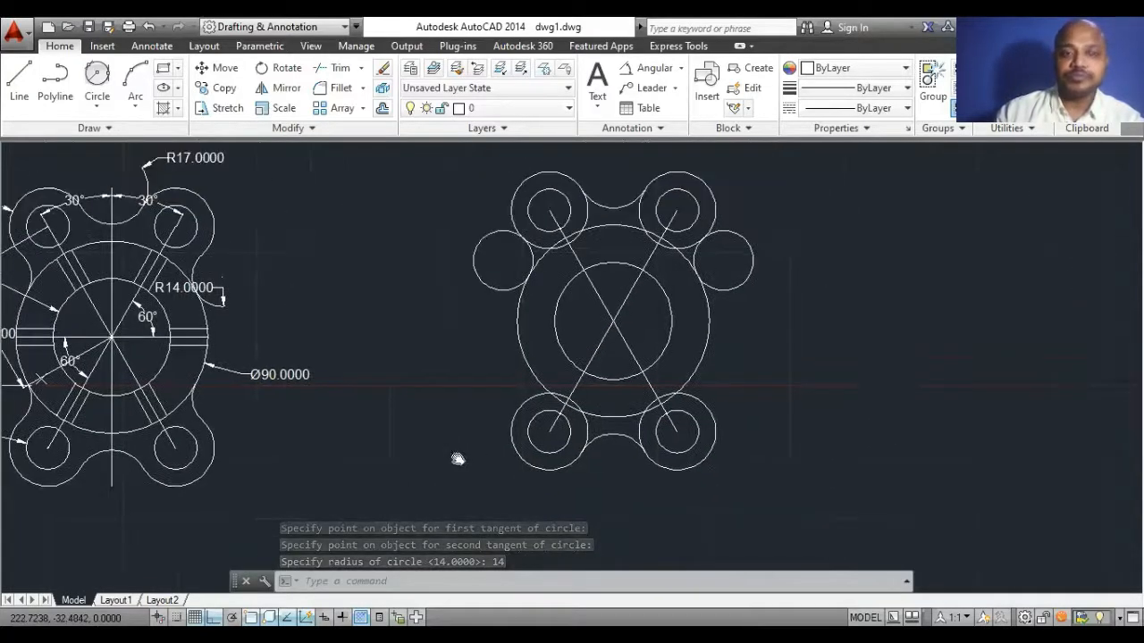
pyautogui.click(97, 75)
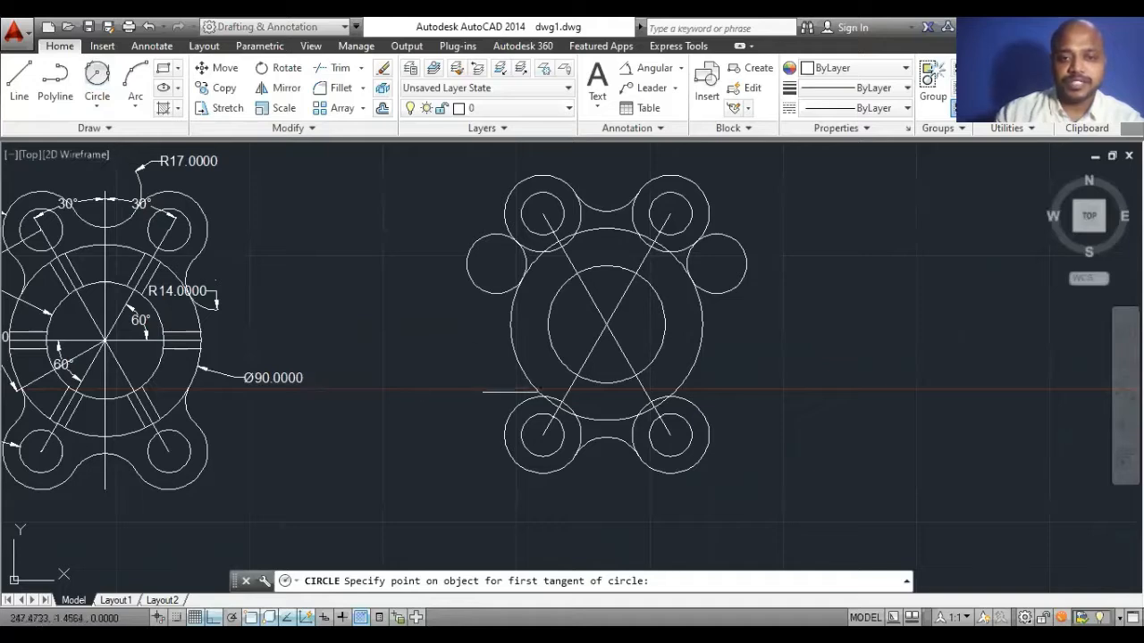
pyautogui.click(513, 408)
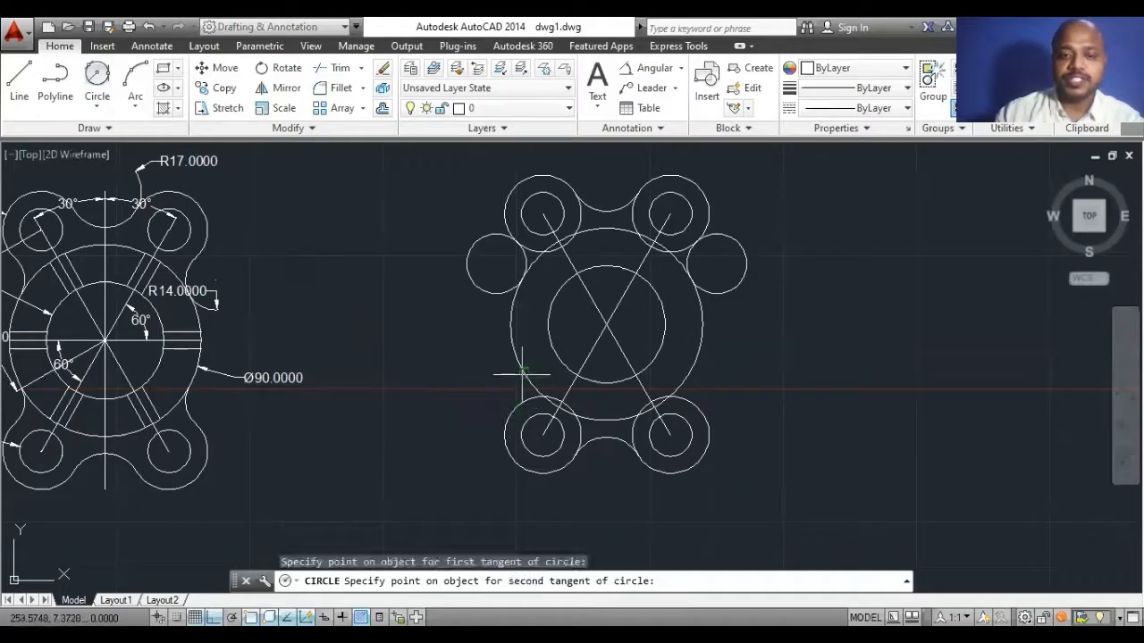
pyautogui.click(522, 373)
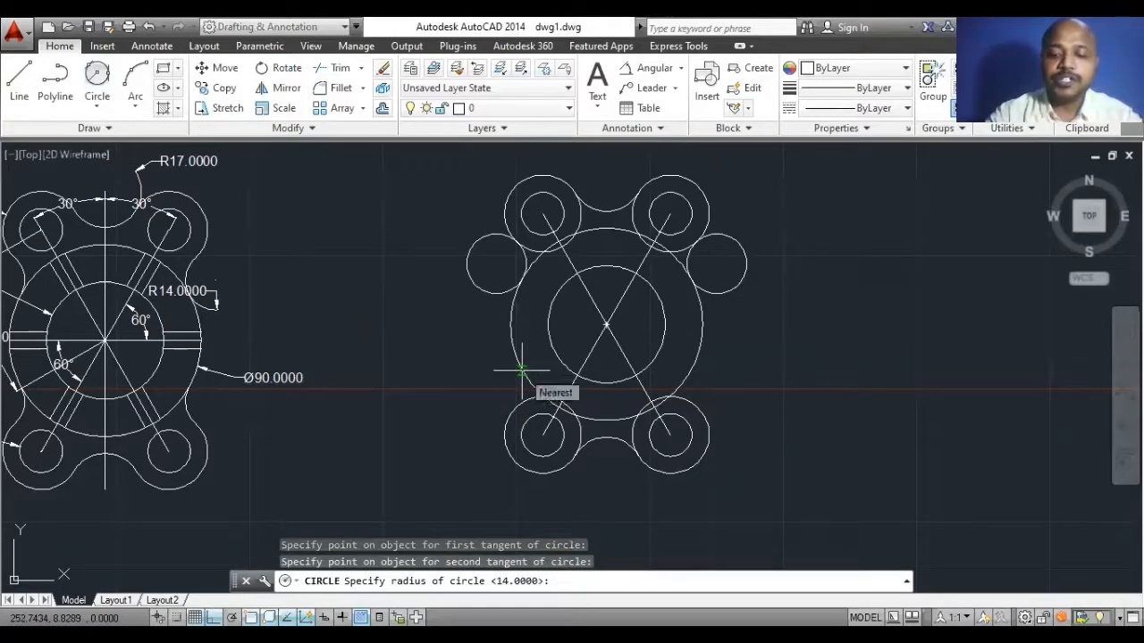
pyautogui.write('14')
pyautogui.press('Return')
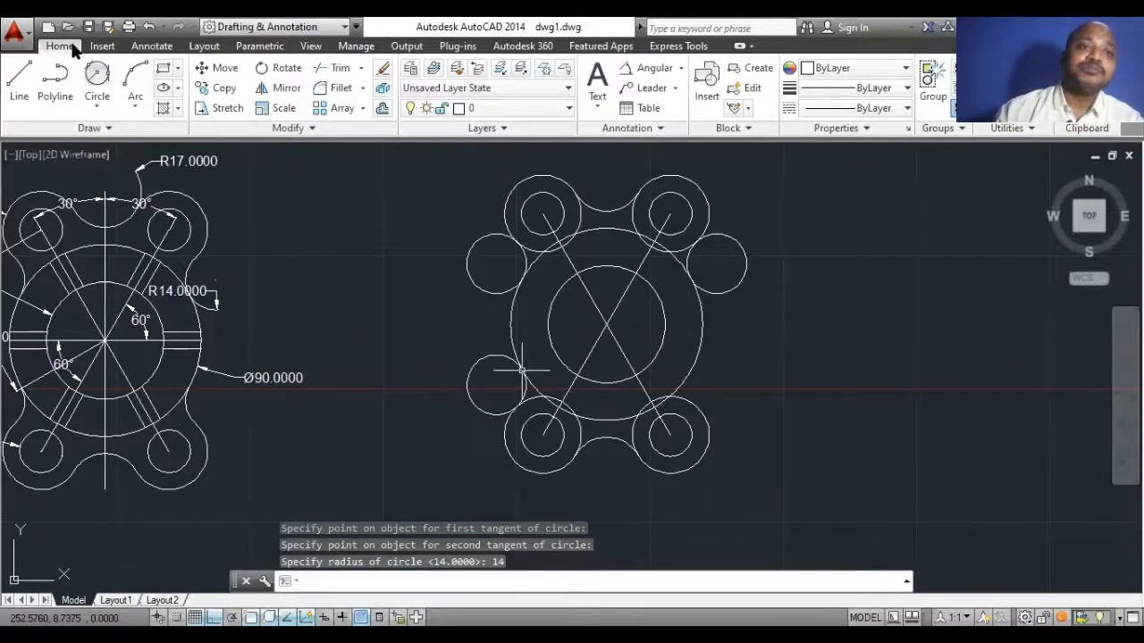
# Draw a 14-radius circle tangent to the new drawing's lower-right 18-radius lobe circle and the 90-diameter circle.
pyautogui.click(95, 82)
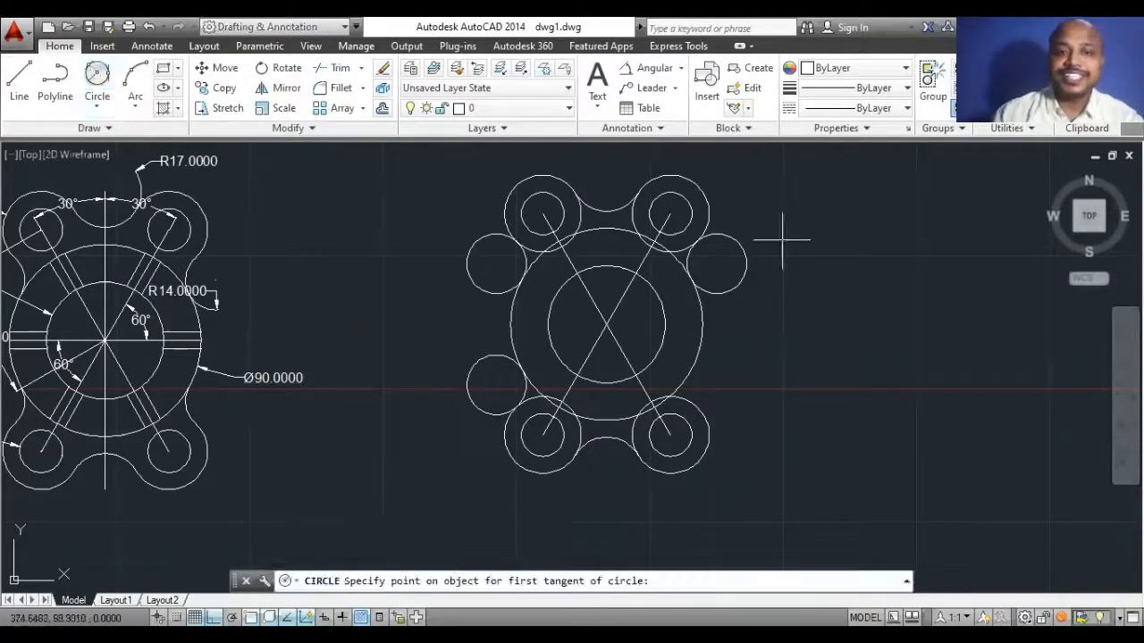
pyautogui.click(699, 409)
pyautogui.click(689, 378)
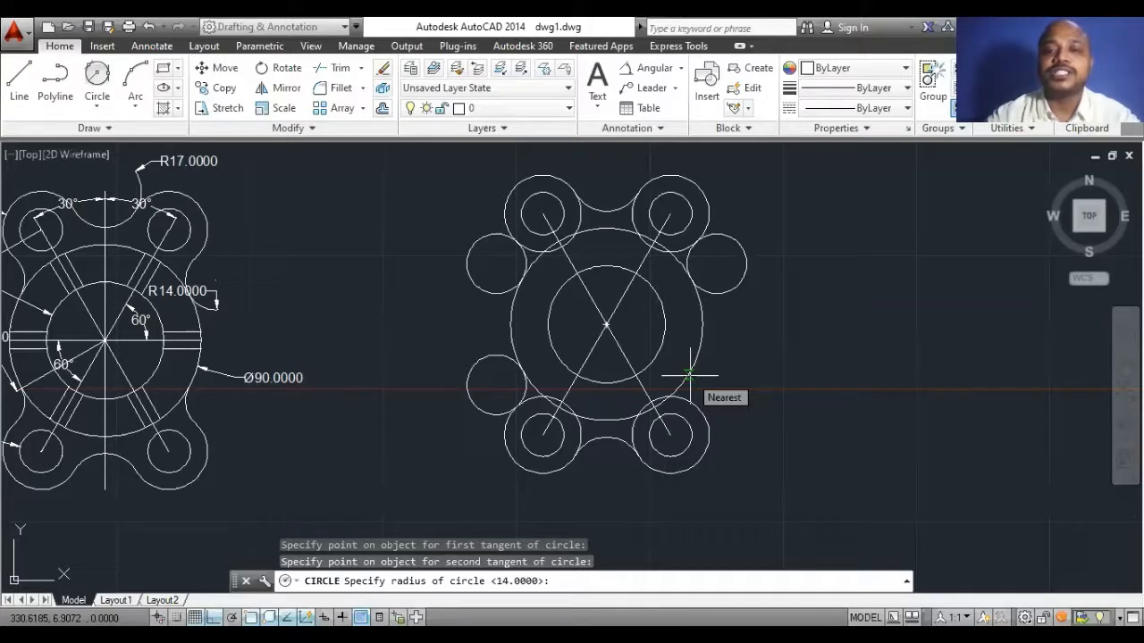
pyautogui.press('Return')
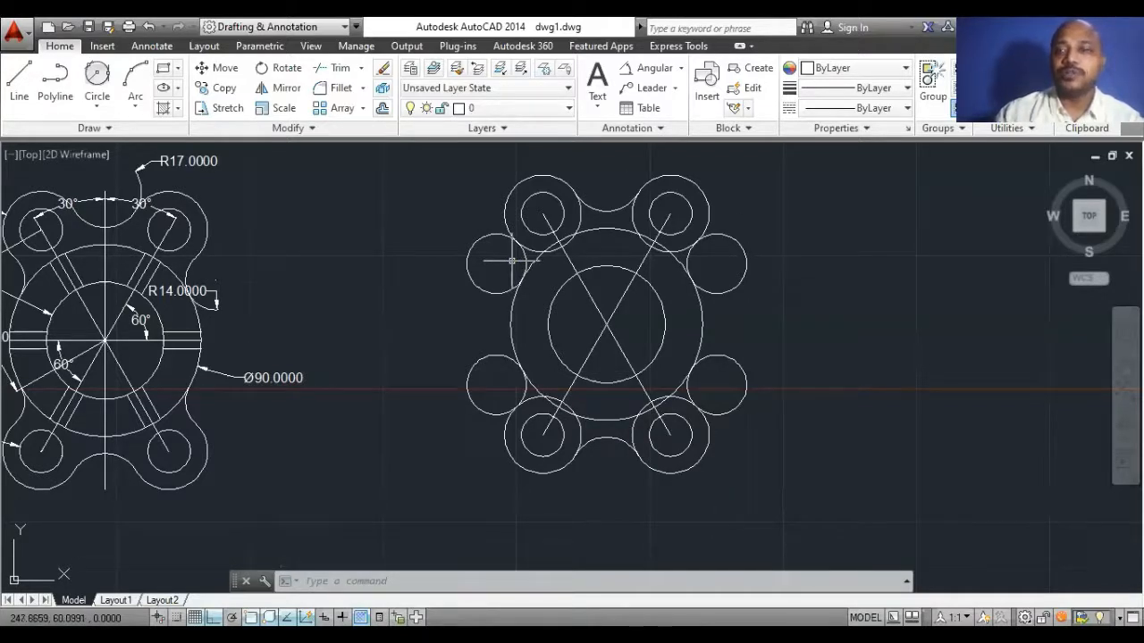
# Trim the outer parts of all four 14-radius tangent circles, leaving only the arcs joining the lobes to the 90-diameter circle.
pyautogui.write('tr')
pyautogui.press('Return')
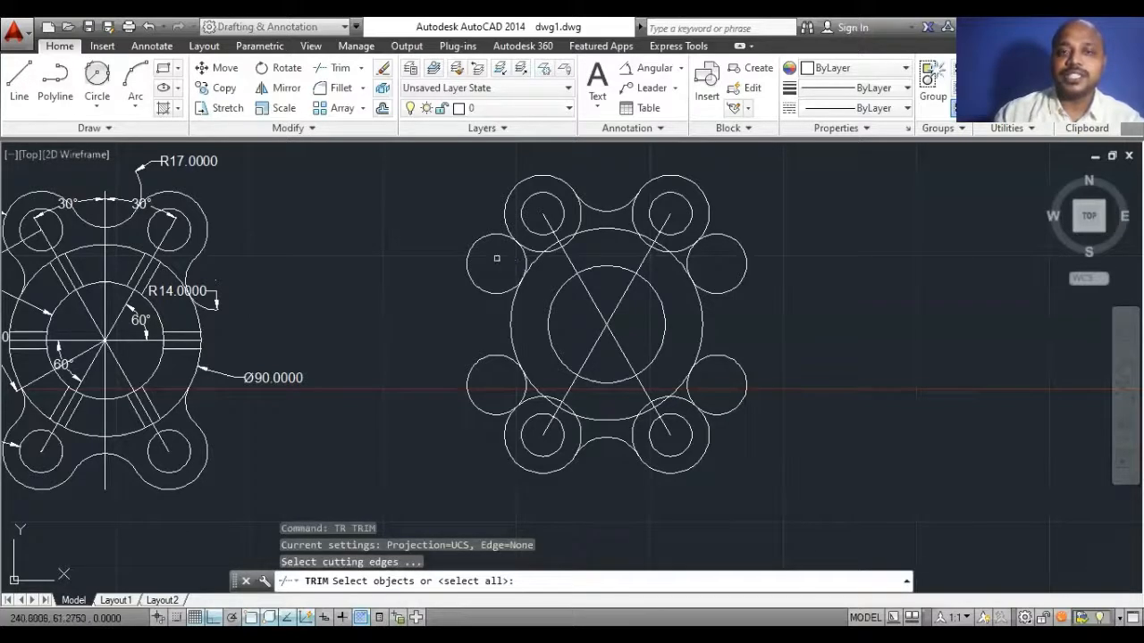
pyautogui.press('Return')
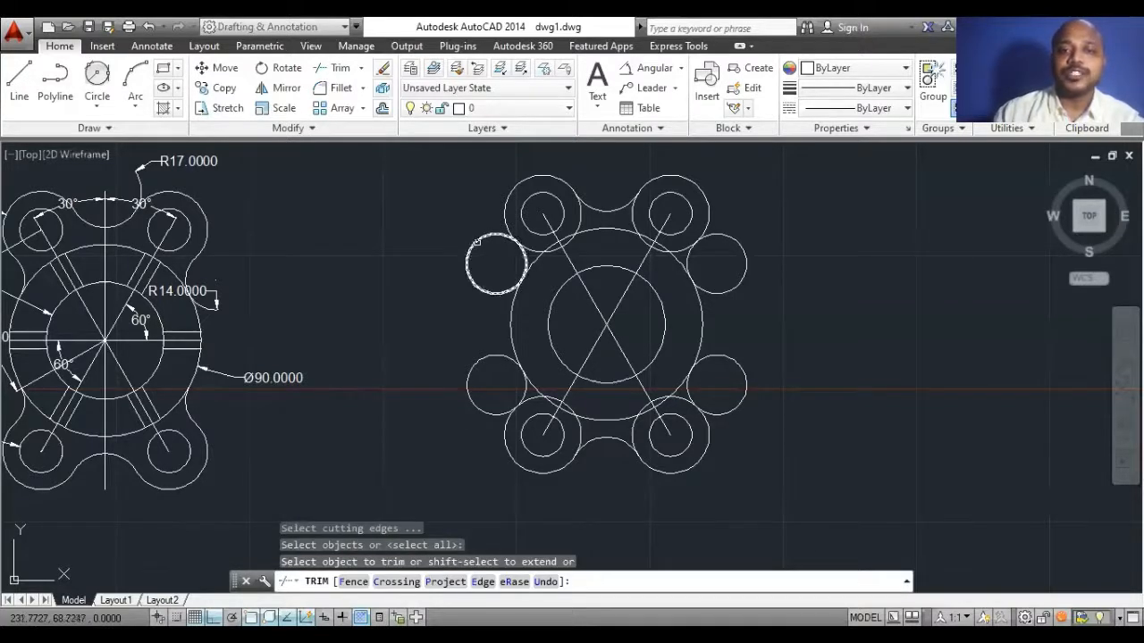
pyautogui.click(476, 242)
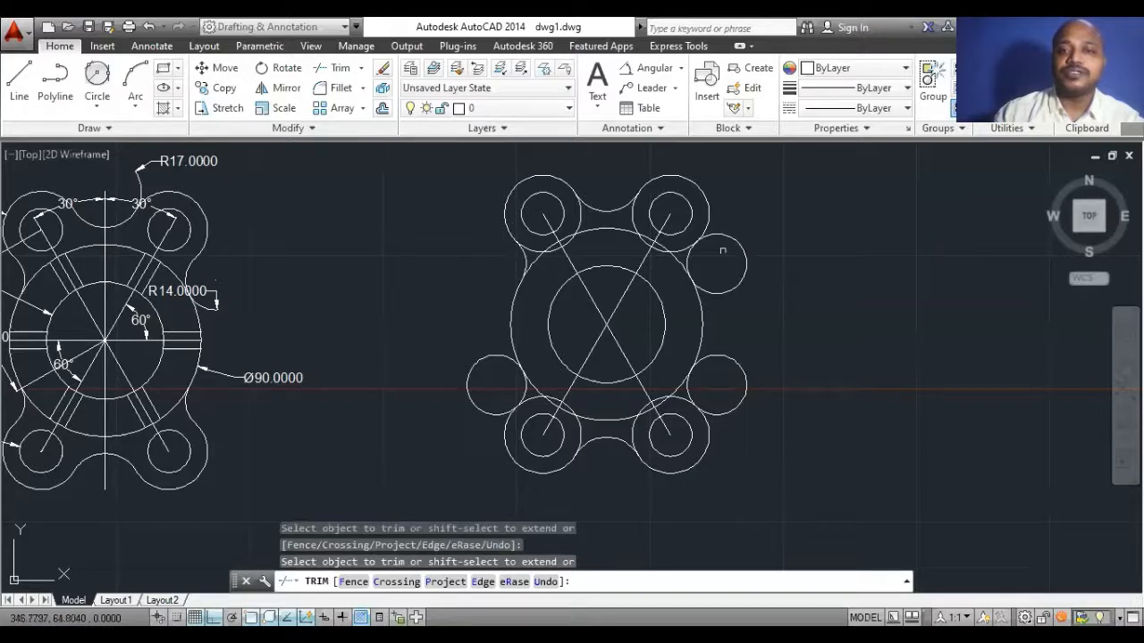
pyautogui.click(726, 238)
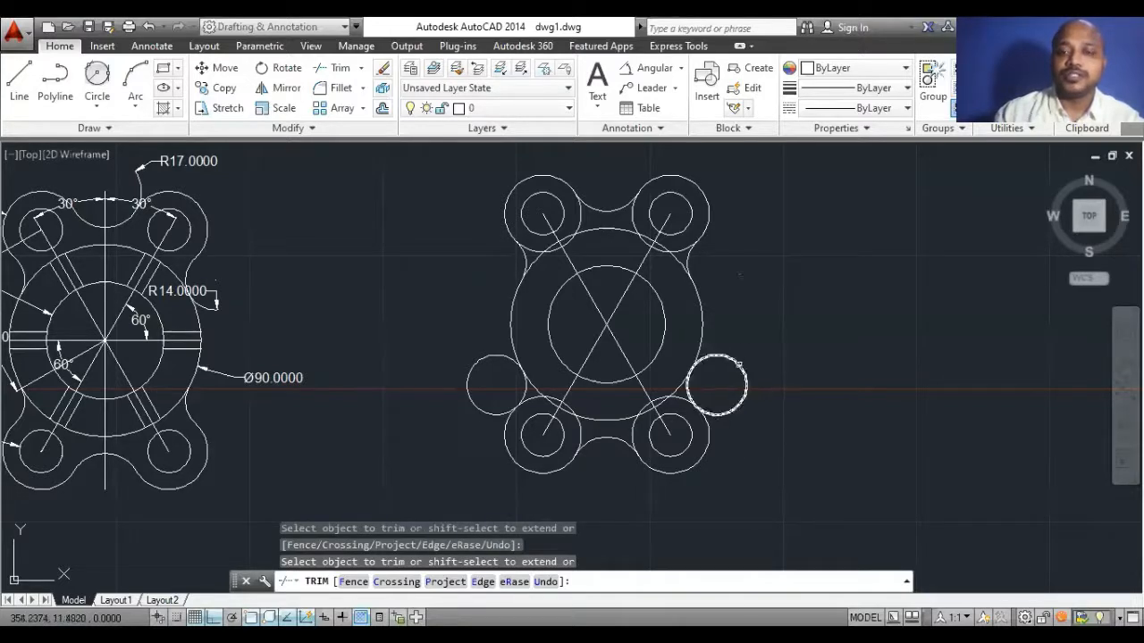
pyautogui.click(738, 363)
pyautogui.click(473, 363)
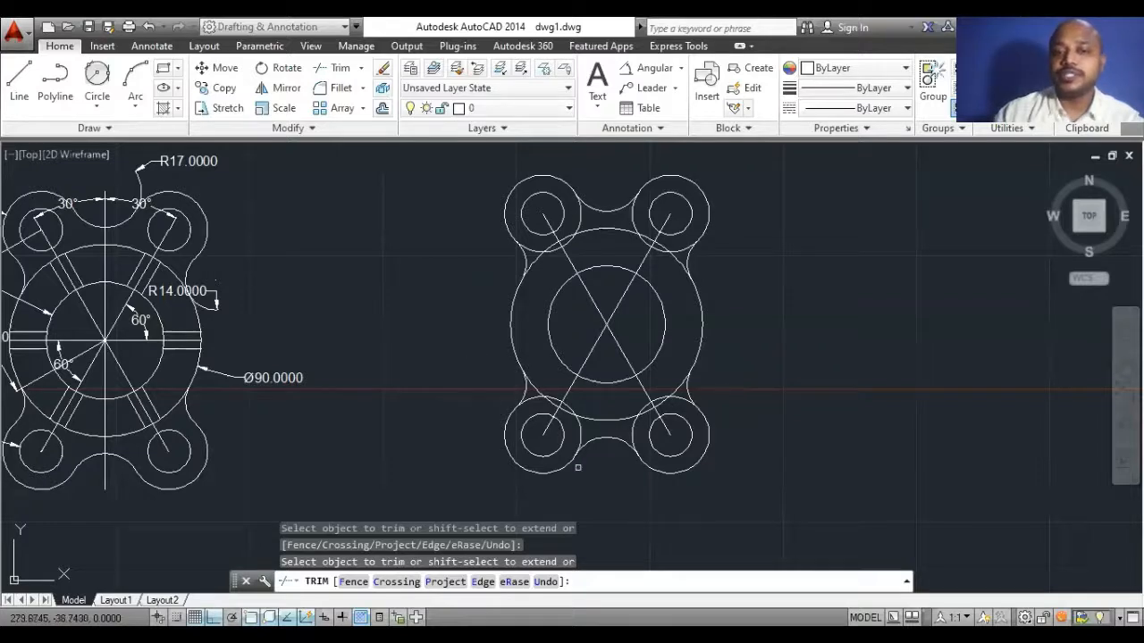
pyautogui.scroll(2, 576, 430)
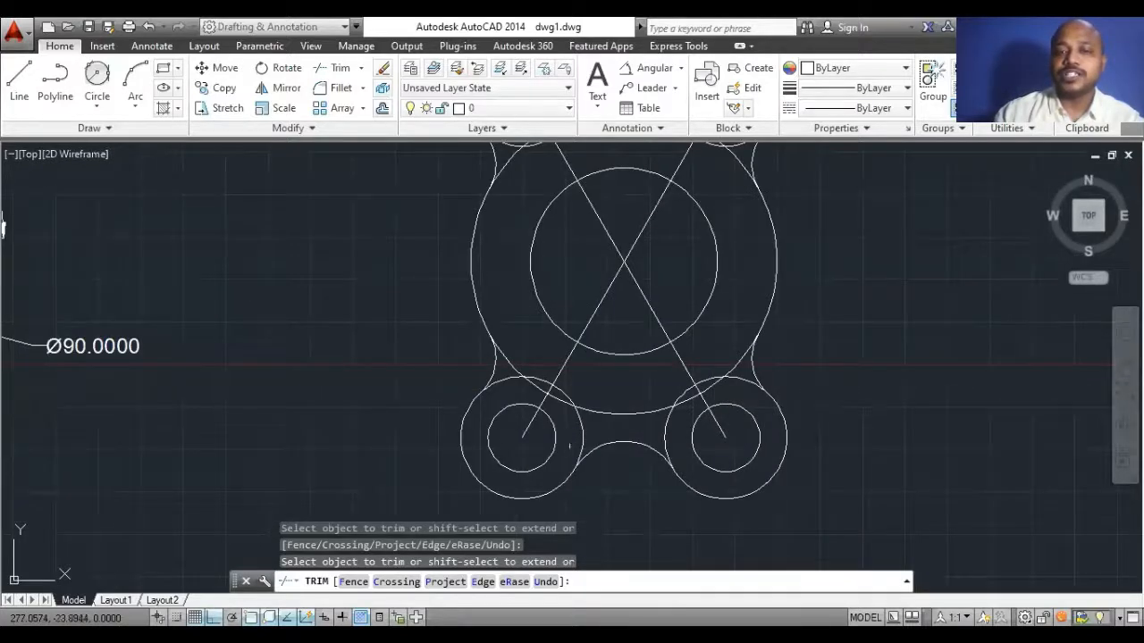
pyautogui.scroll(-2, 570, 474)
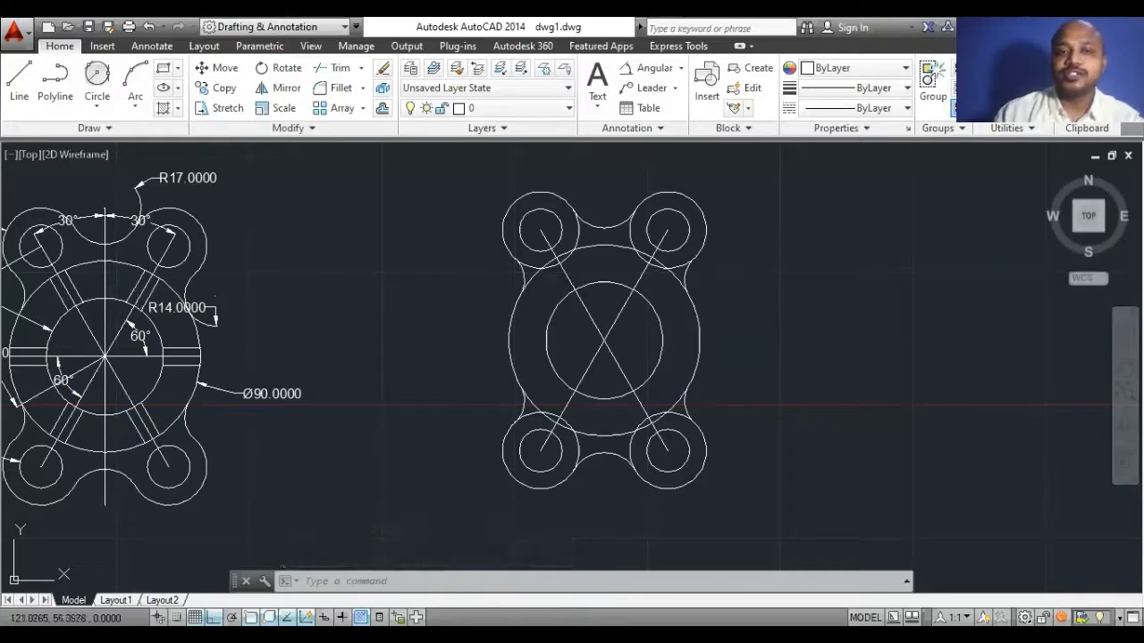
# Add a vertical linear dimension between the outer lines of the reference drawing's left horizontal rib, placed outside the flange's left side.
pyautogui.scroll(2, 662, 262)
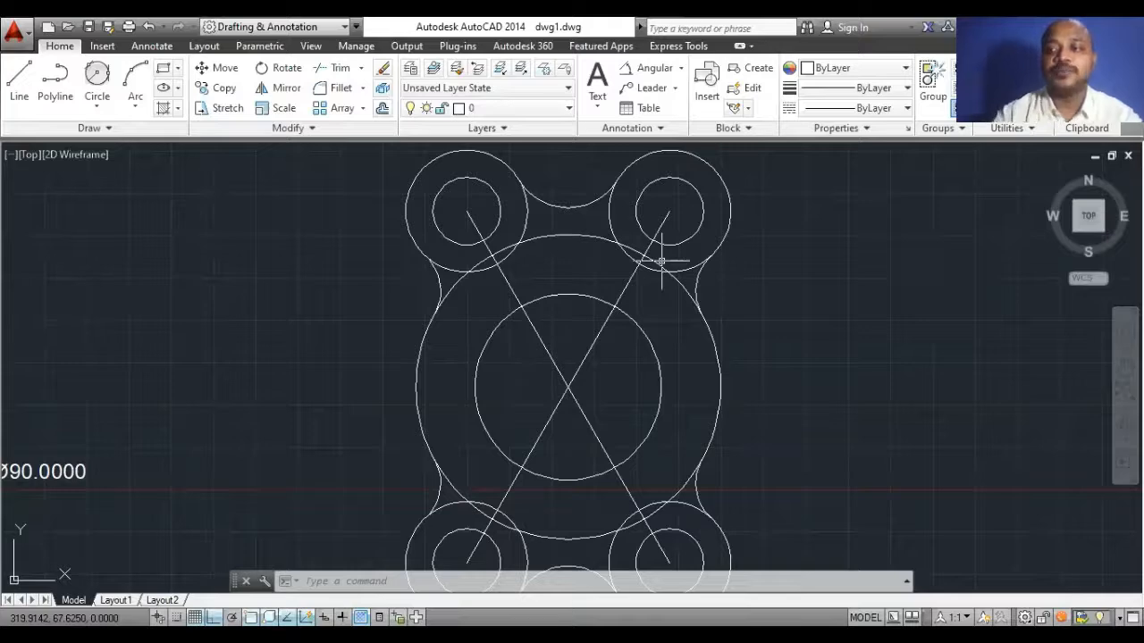
pyautogui.scroll(-4, 618, 400)
pyautogui.scroll(2, 203, 416)
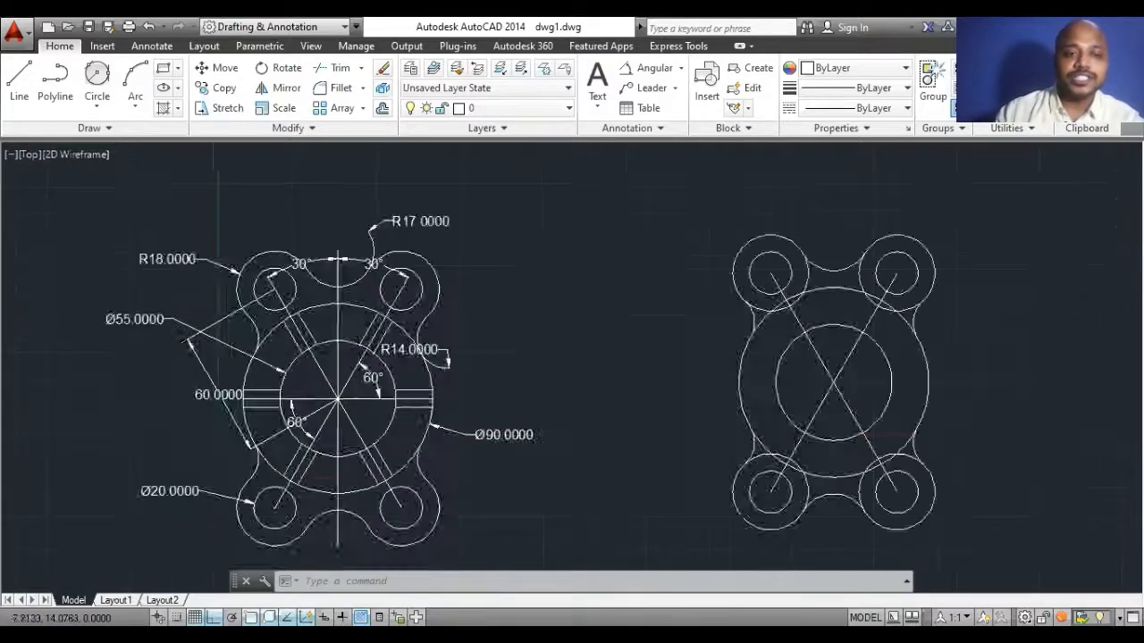
pyautogui.scroll(2, 203, 416)
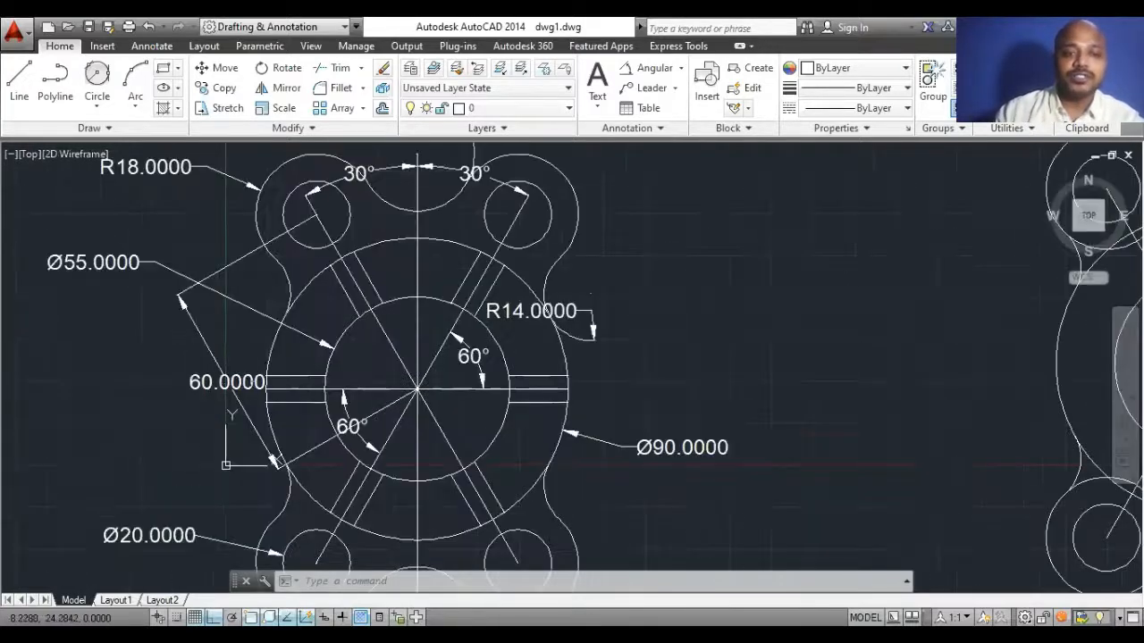
pyautogui.click(681, 69)
pyautogui.click(657, 93)
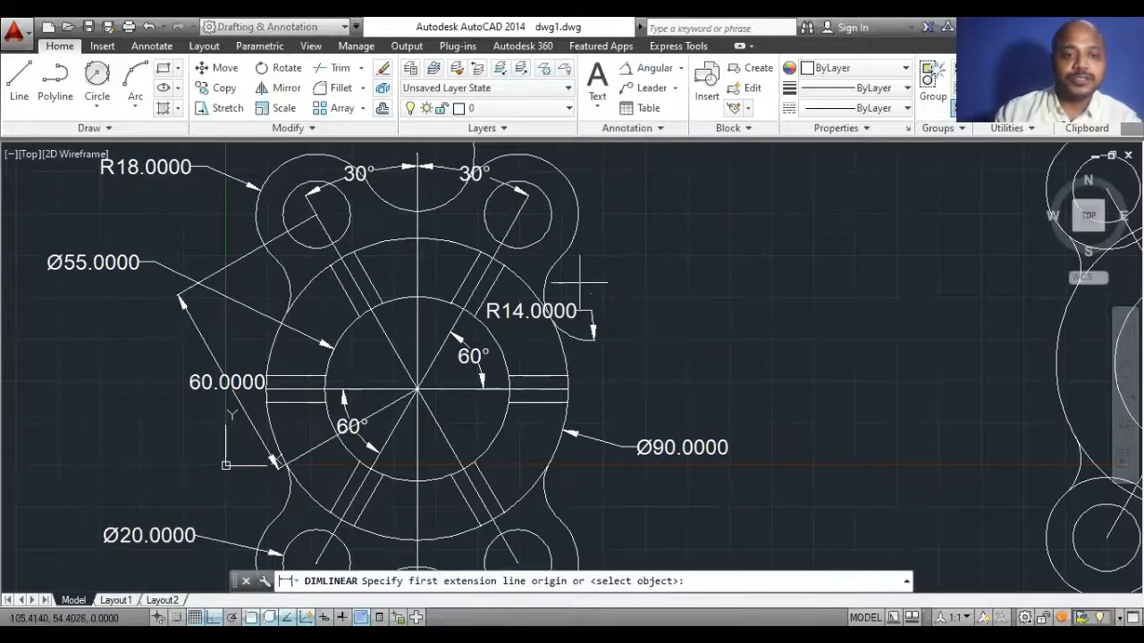
pyautogui.click(297, 385)
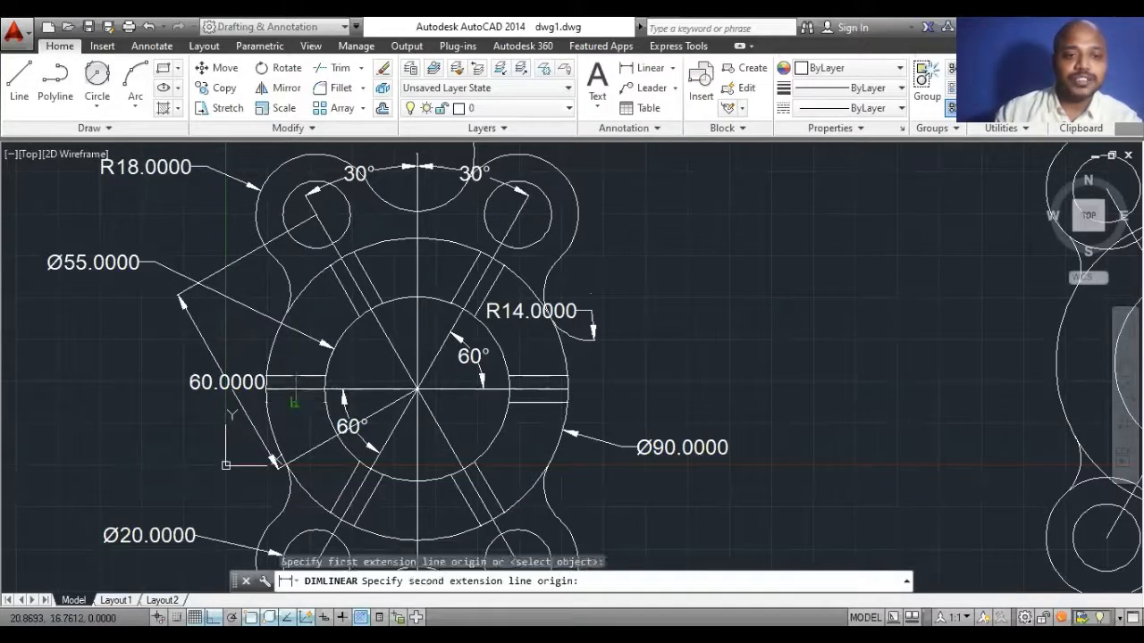
pyautogui.click(294, 394)
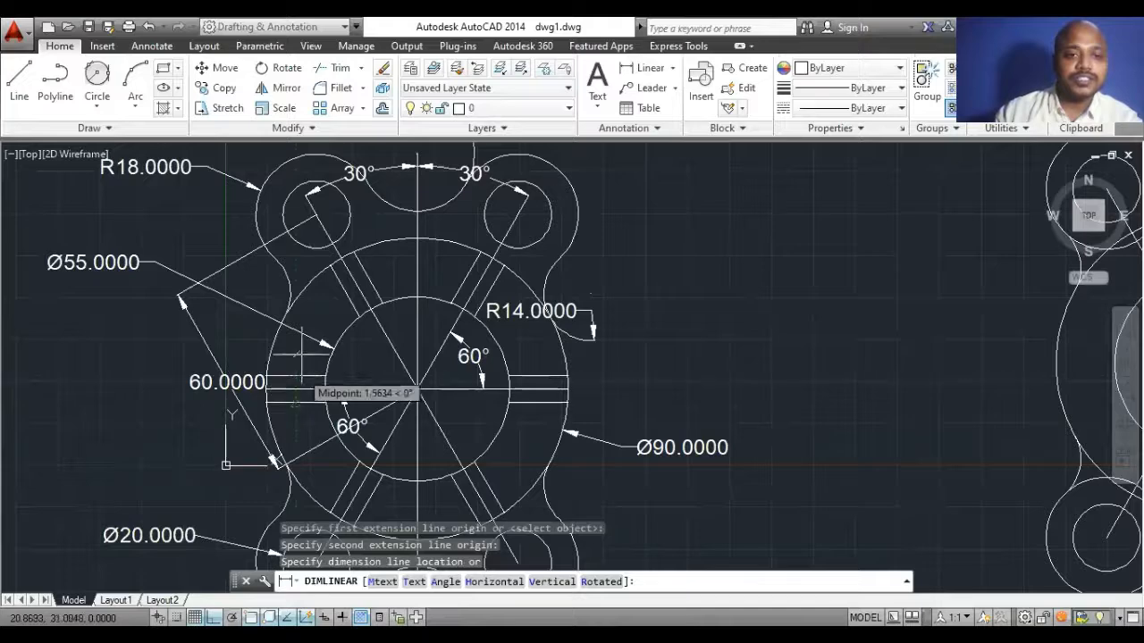
pyautogui.click(128, 362)
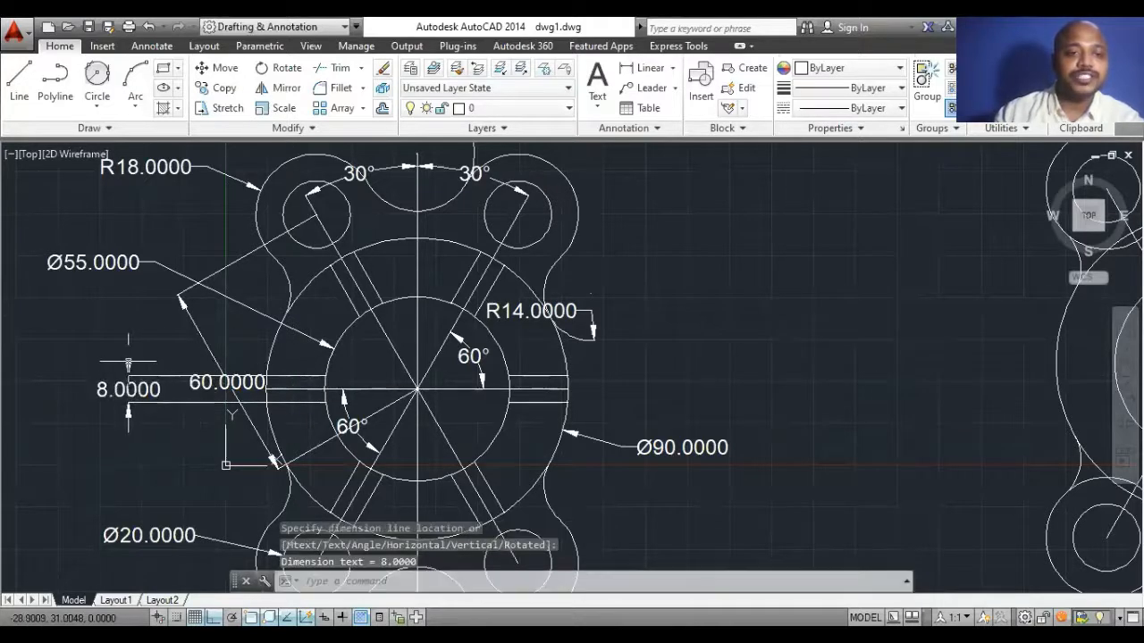
pyautogui.press('Escape')
pyautogui.scroll(-1, 189, 428)
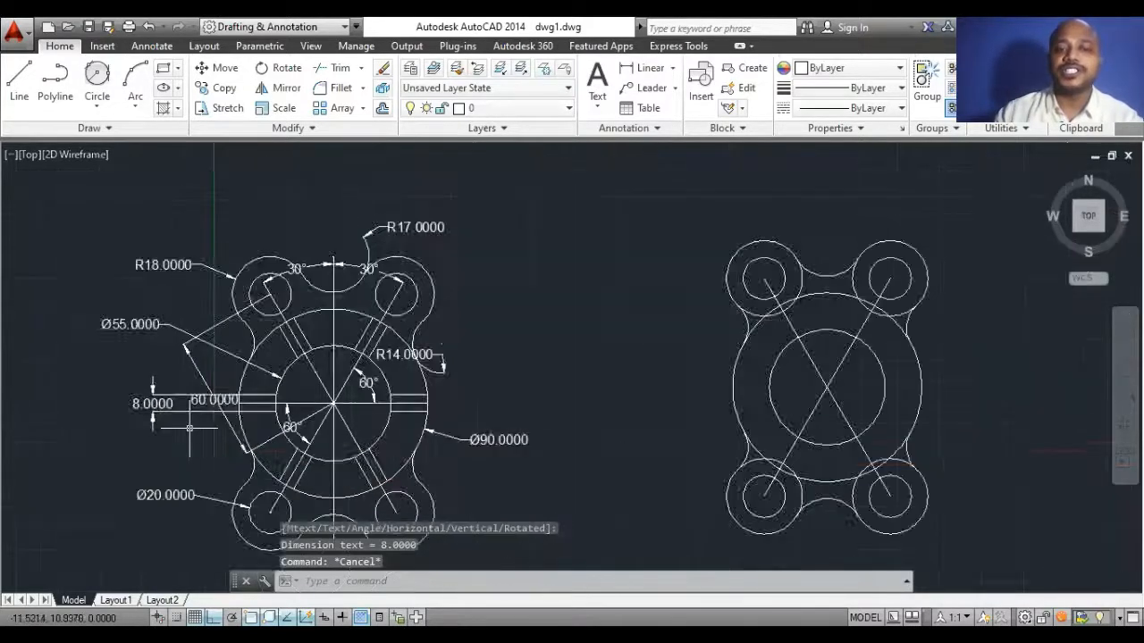
# Offset the new drawing's upper-right diagonal centre line by 4 to both sides.
pyautogui.scroll(-1, 189, 429)
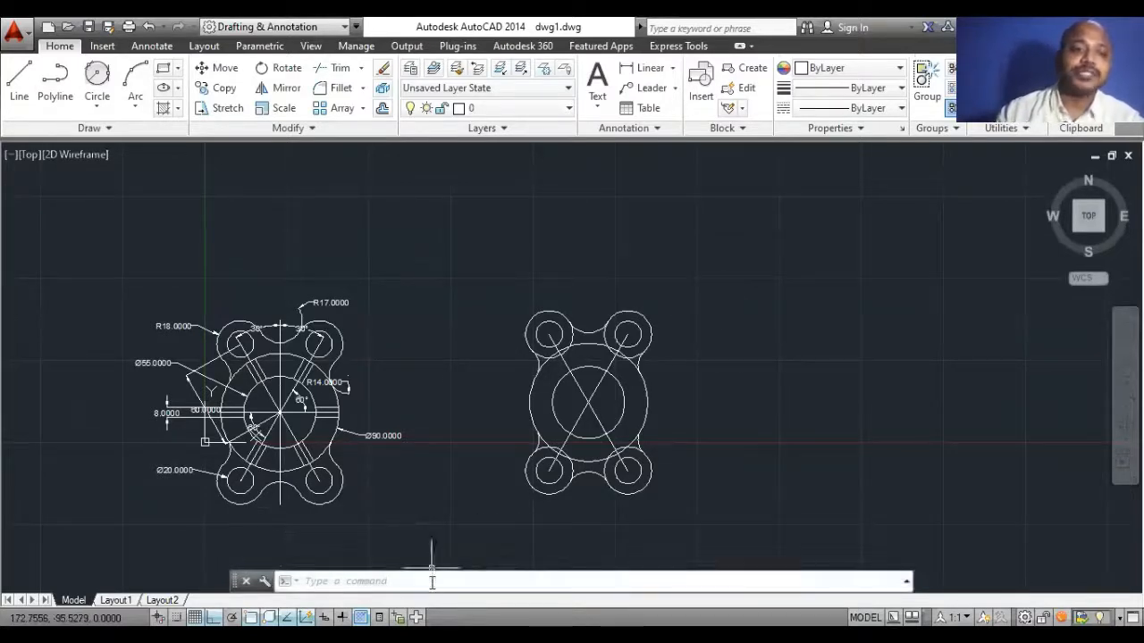
pyautogui.write('o')
pyautogui.press('Return')
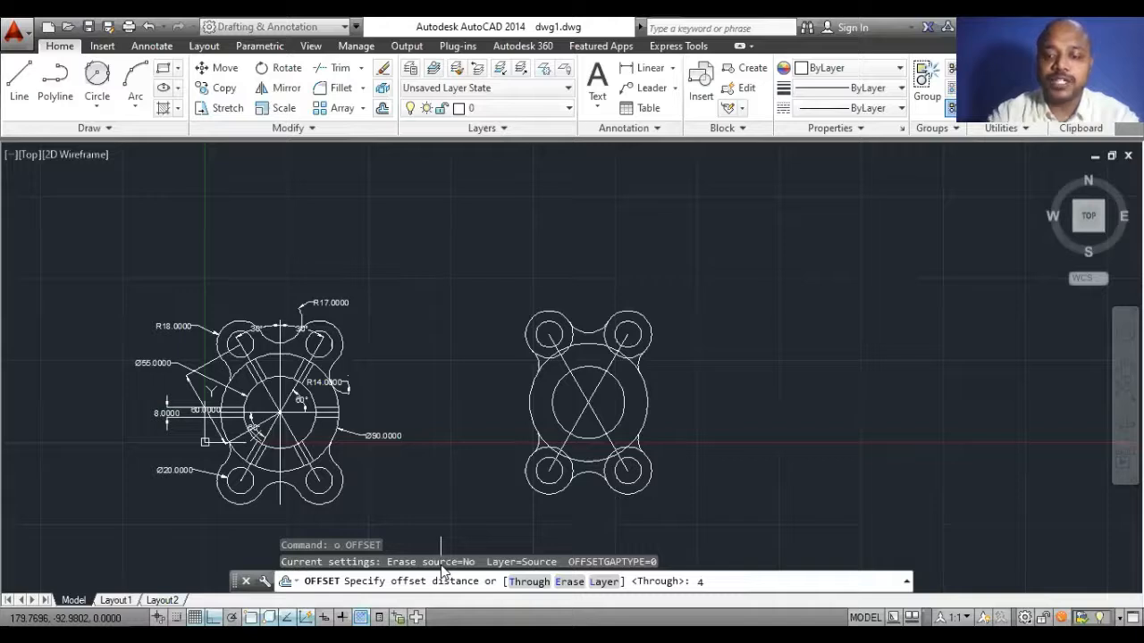
pyautogui.press('Return')
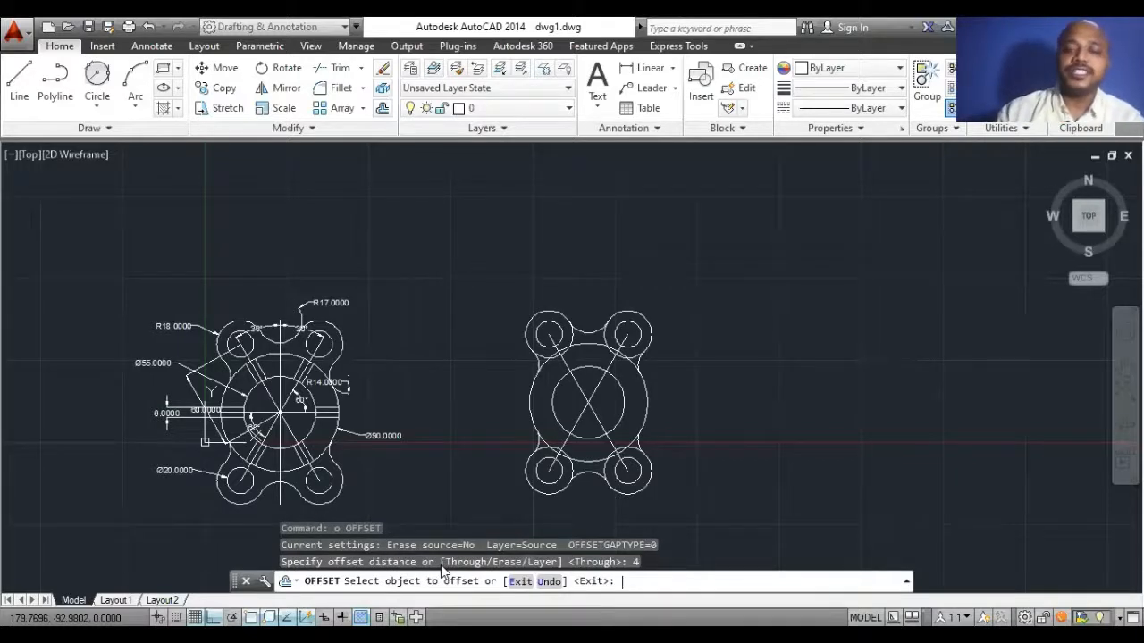
pyautogui.scroll(2, 623, 371)
pyautogui.scroll(2, 623, 370)
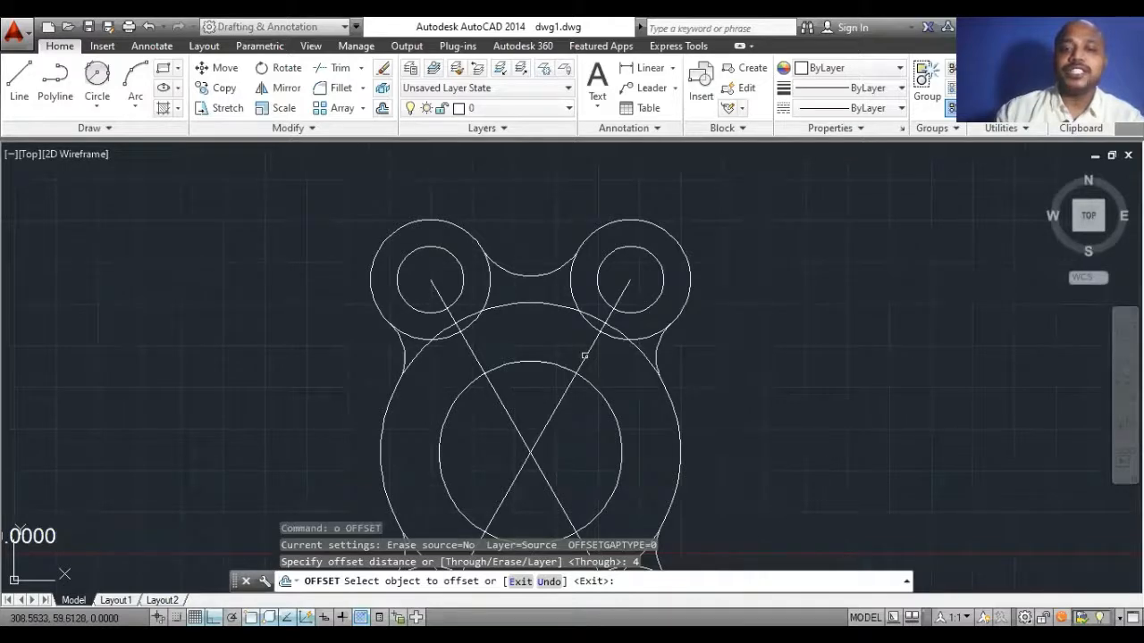
pyautogui.click(597, 345)
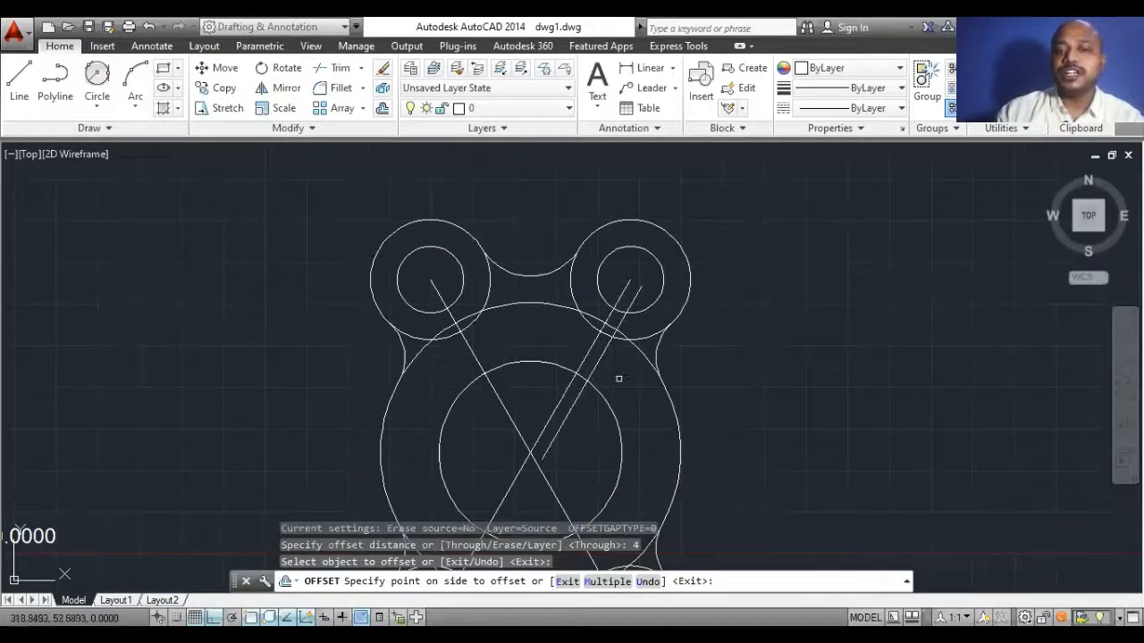
pyautogui.click(617, 378)
pyautogui.click(590, 349)
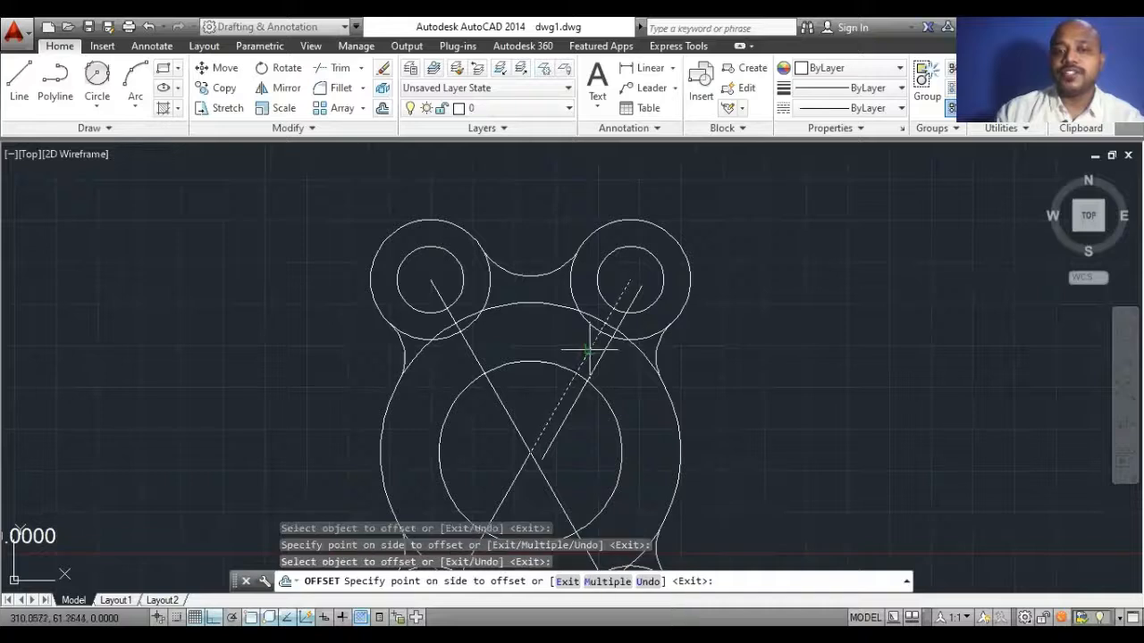
pyautogui.click(562, 330)
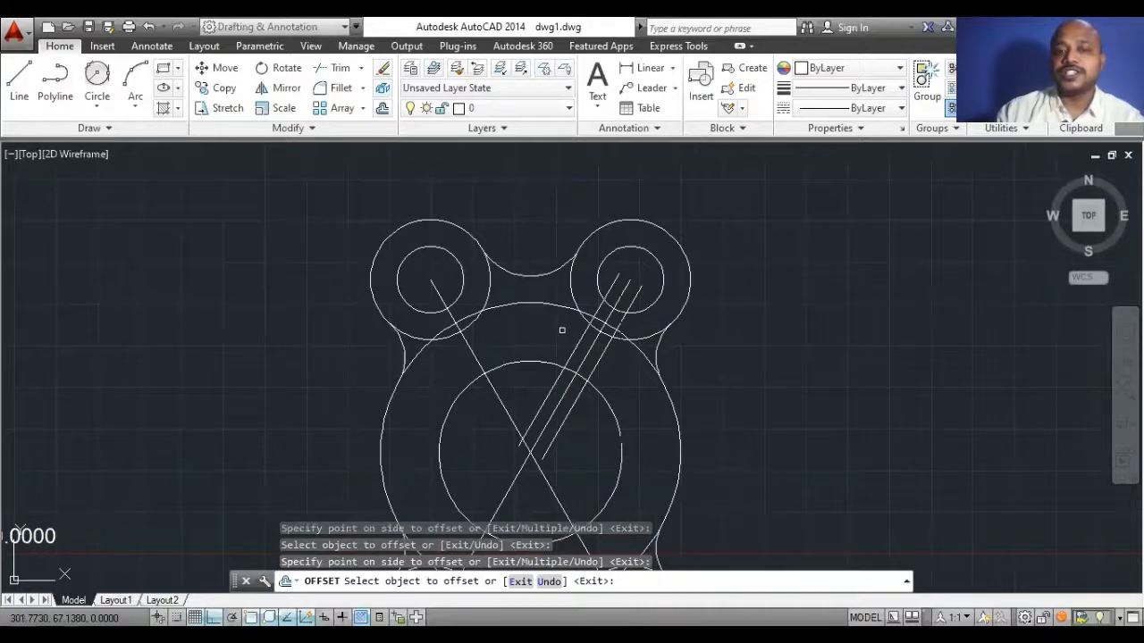
# Offset the new drawing's upper-left diagonal centre line by 4 to both sides.
pyautogui.click(469, 352)
pyautogui.click(492, 336)
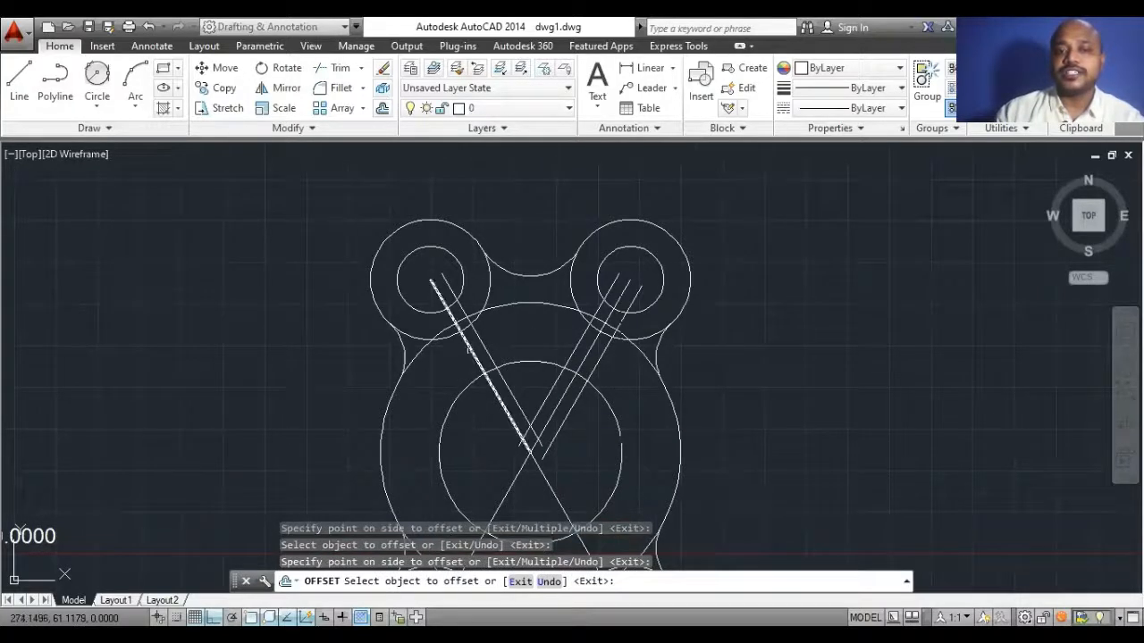
pyautogui.click(469, 351)
pyautogui.click(466, 341)
pyautogui.scroll(-2, 599, 350)
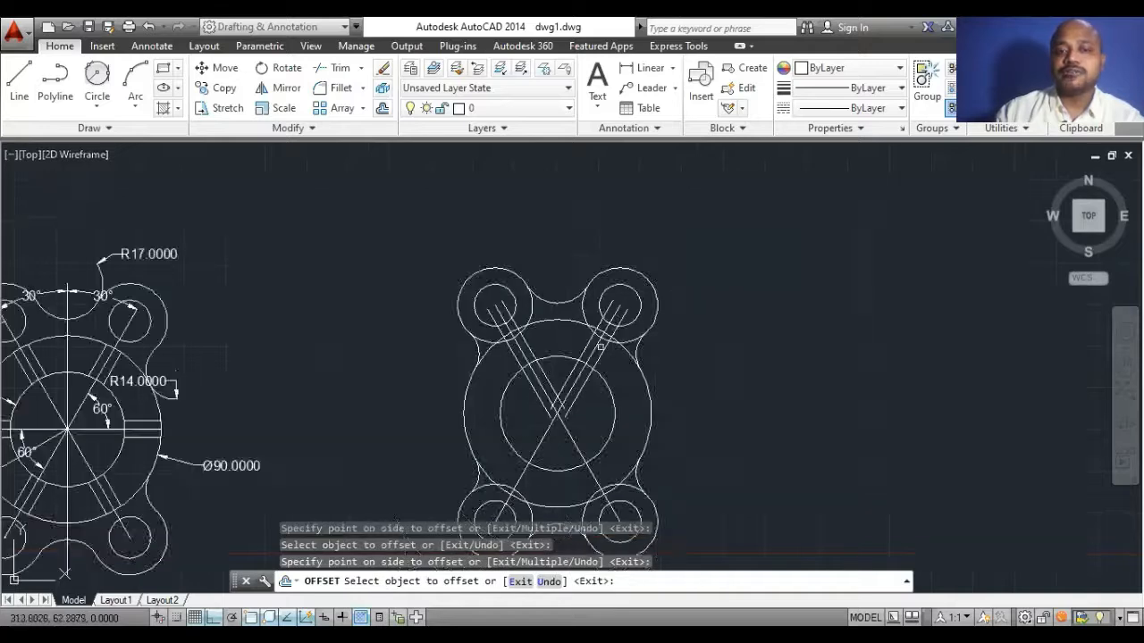
# Offset the new drawing's lower-right and lower-left diagonal centre lines by 4 to both sides.
pyautogui.click(579, 437)
pyautogui.click(576, 437)
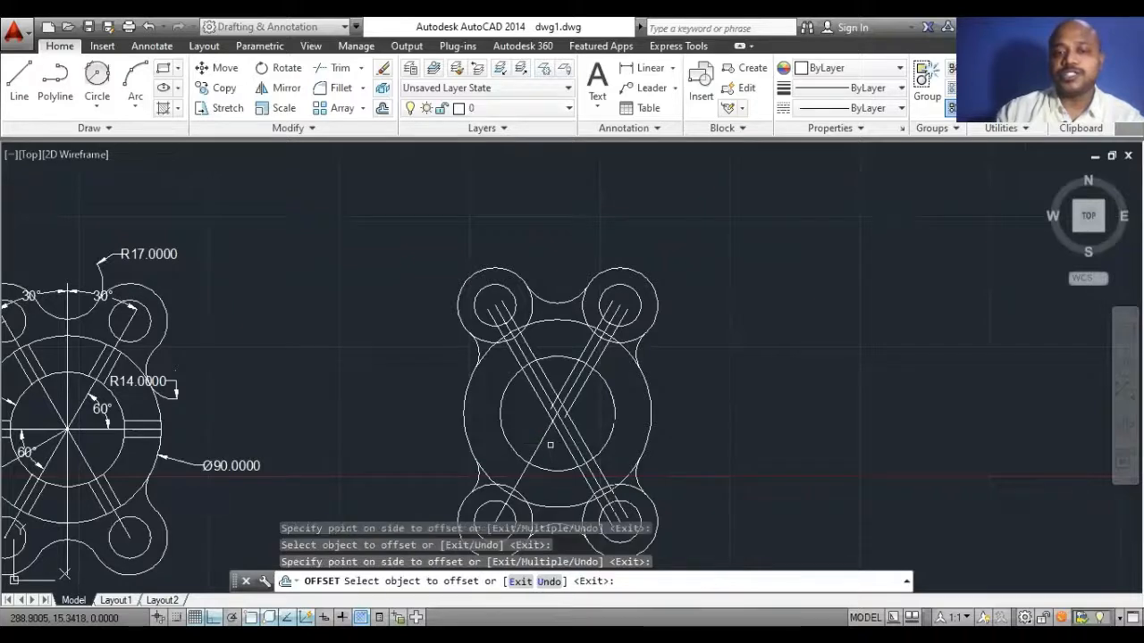
pyautogui.click(539, 443)
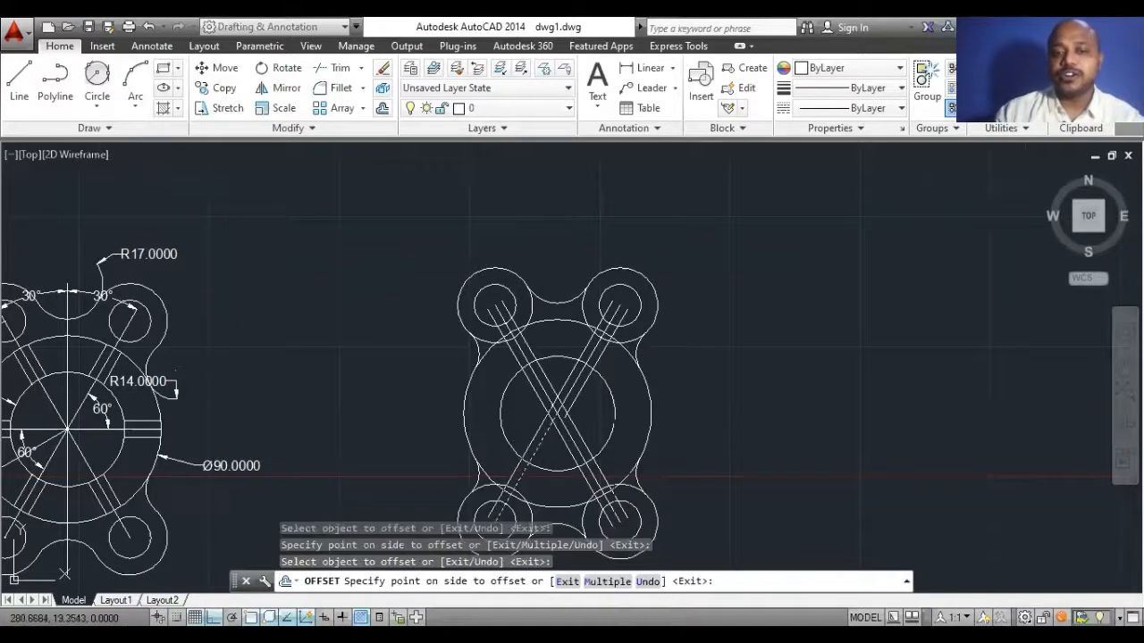
pyautogui.click(516, 424)
pyautogui.click(556, 449)
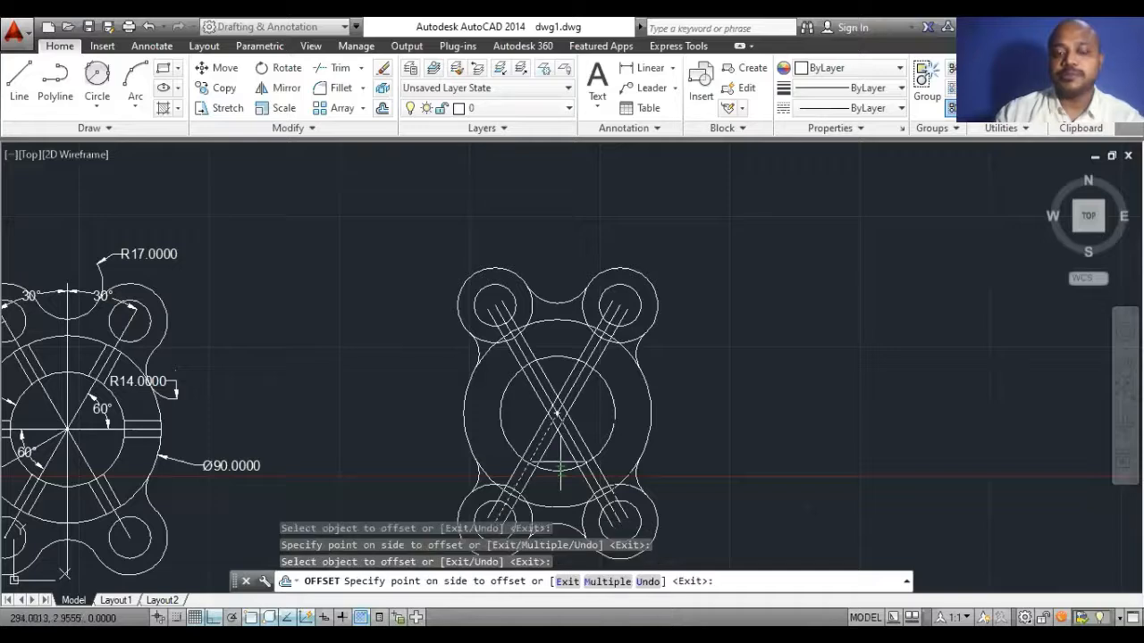
pyautogui.click(561, 462)
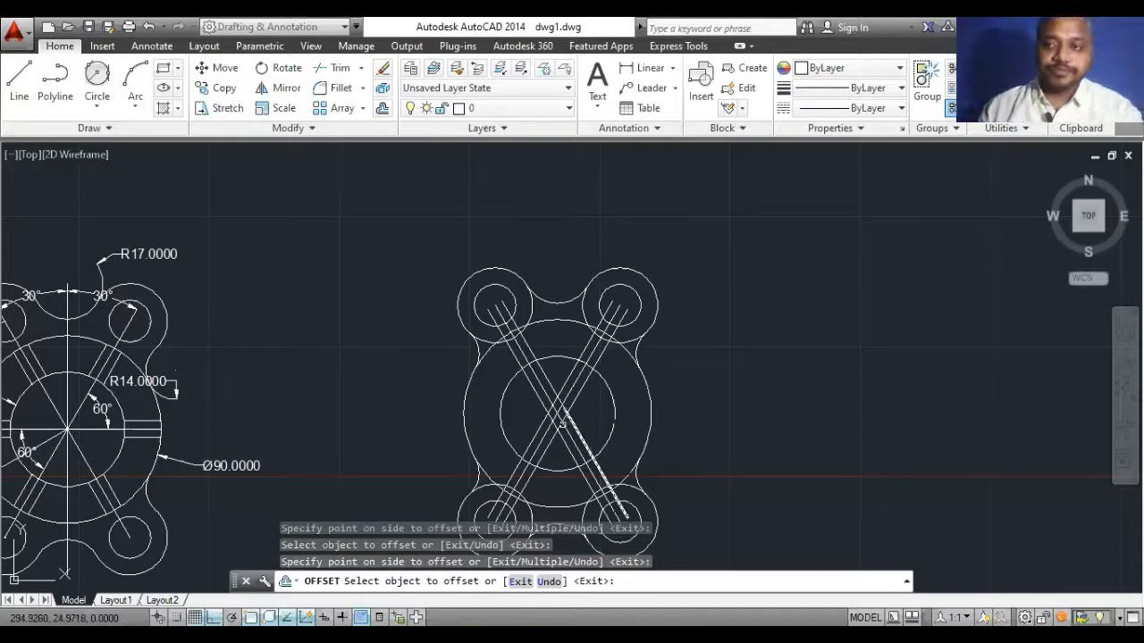
pyautogui.press('Escape')
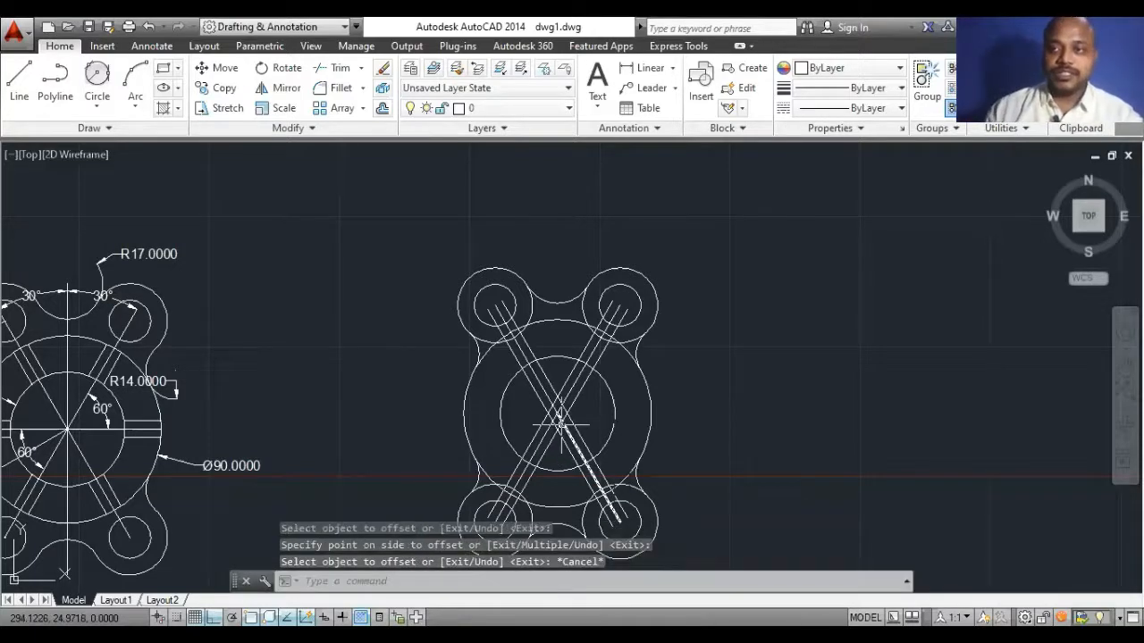
# Draw a horizontal line across the new drawing's 90-diameter circle, from its left quadrant to its right quadrant.
pyautogui.click(19, 76)
pyautogui.click(463, 413)
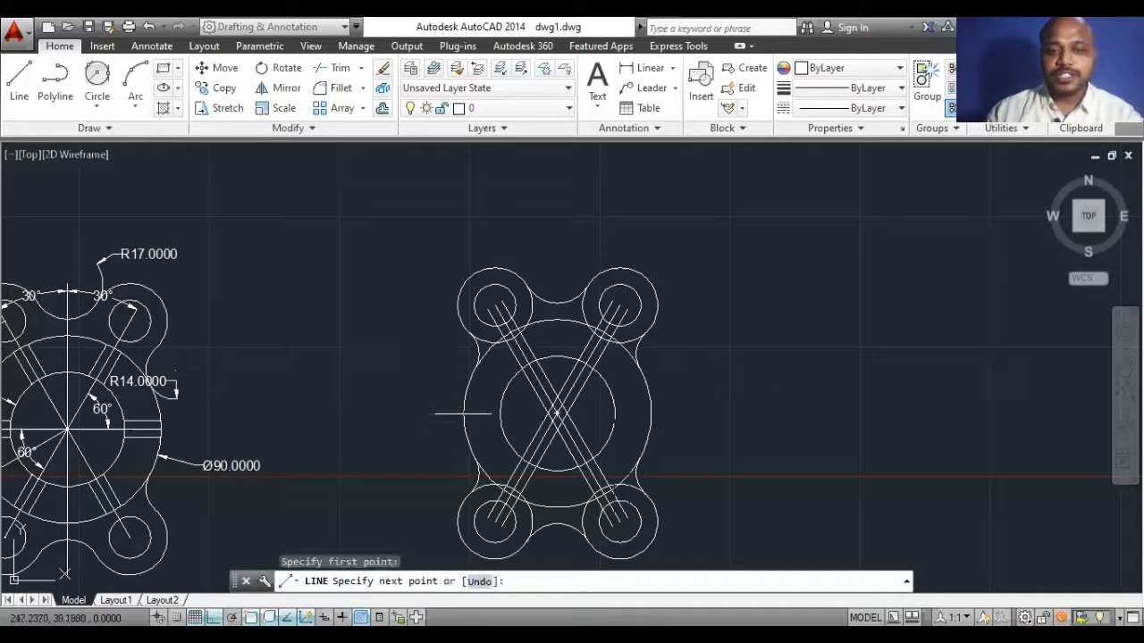
pyautogui.click(651, 413)
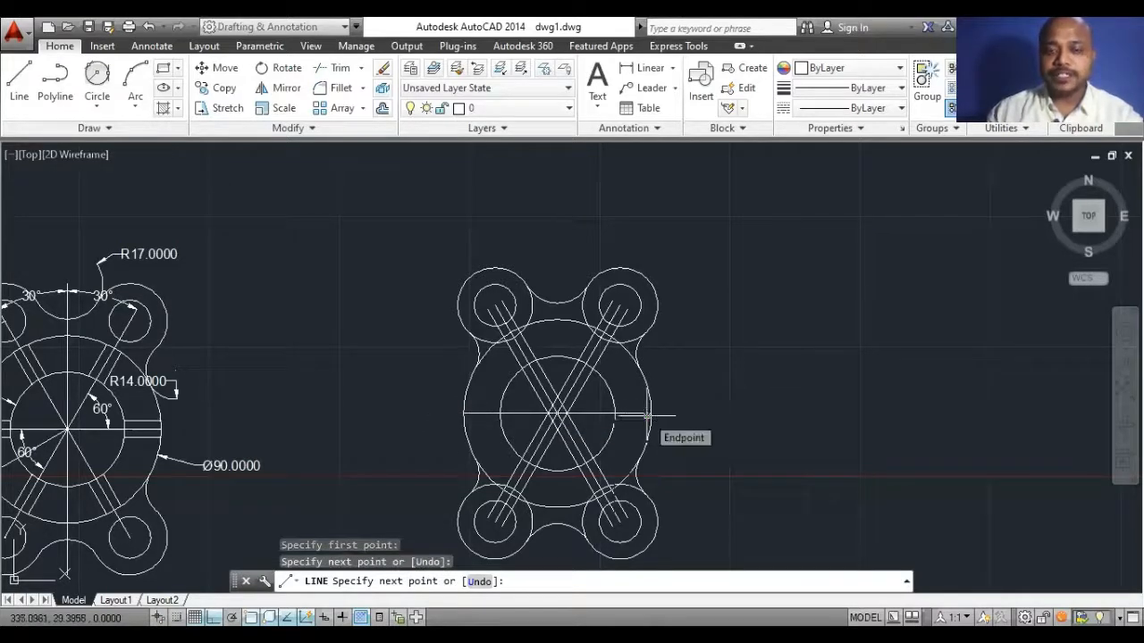
pyautogui.press('Escape')
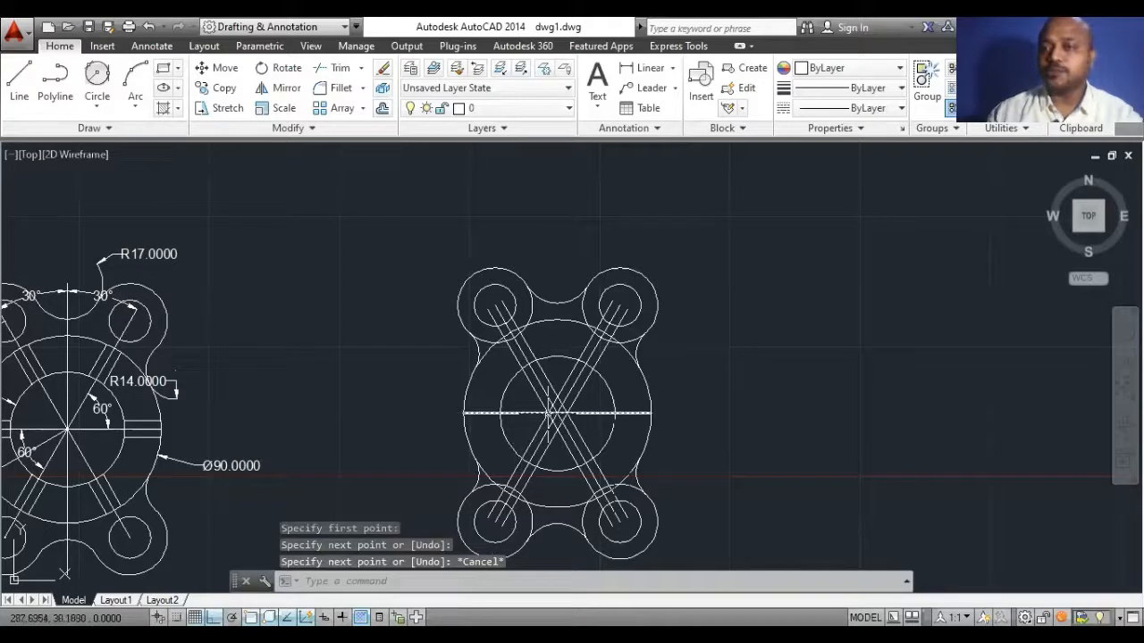
# Offset the new drawing's horizontal centre line by 4 above and below.
pyautogui.click(492, 589)
pyautogui.write('o')
pyautogui.press('Return')
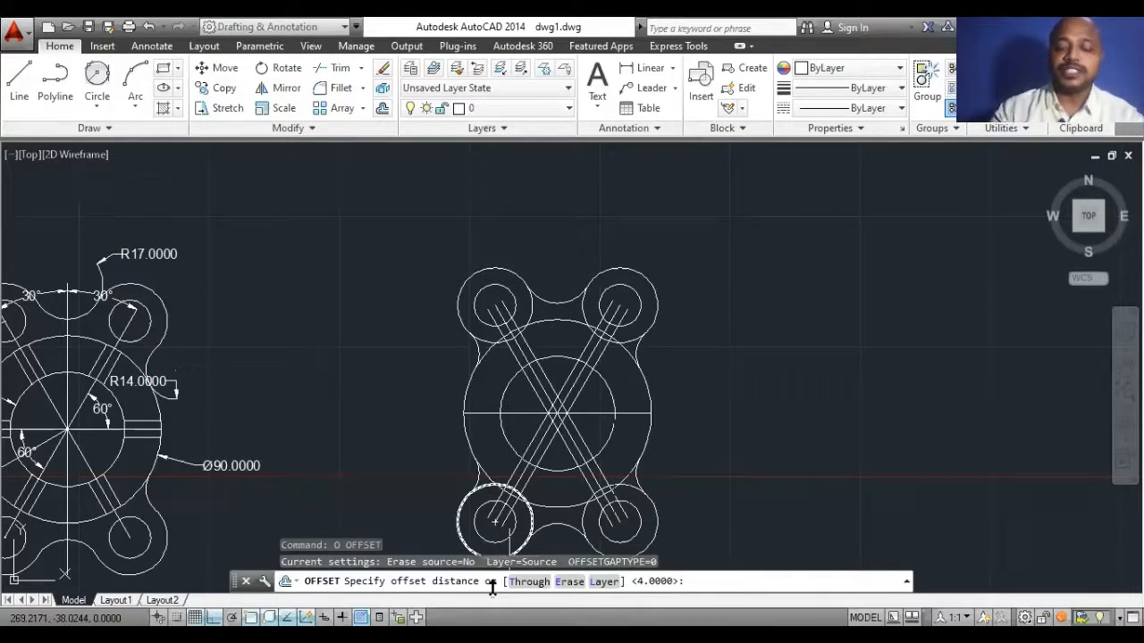
pyautogui.press('Return')
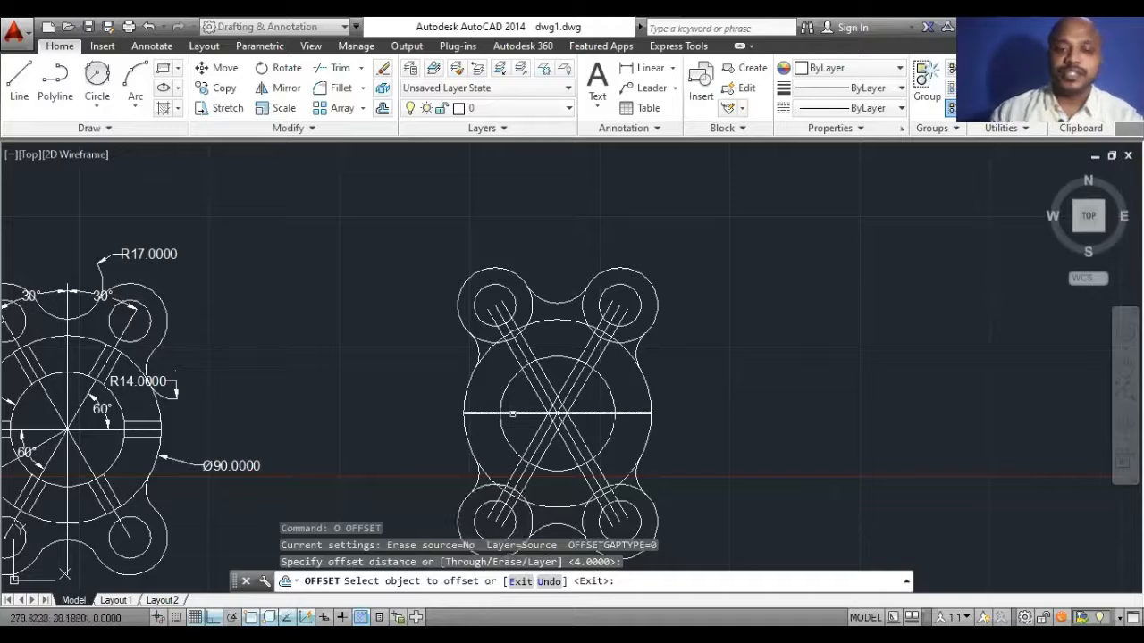
pyautogui.click(512, 415)
pyautogui.click(512, 408)
pyautogui.click(512, 415)
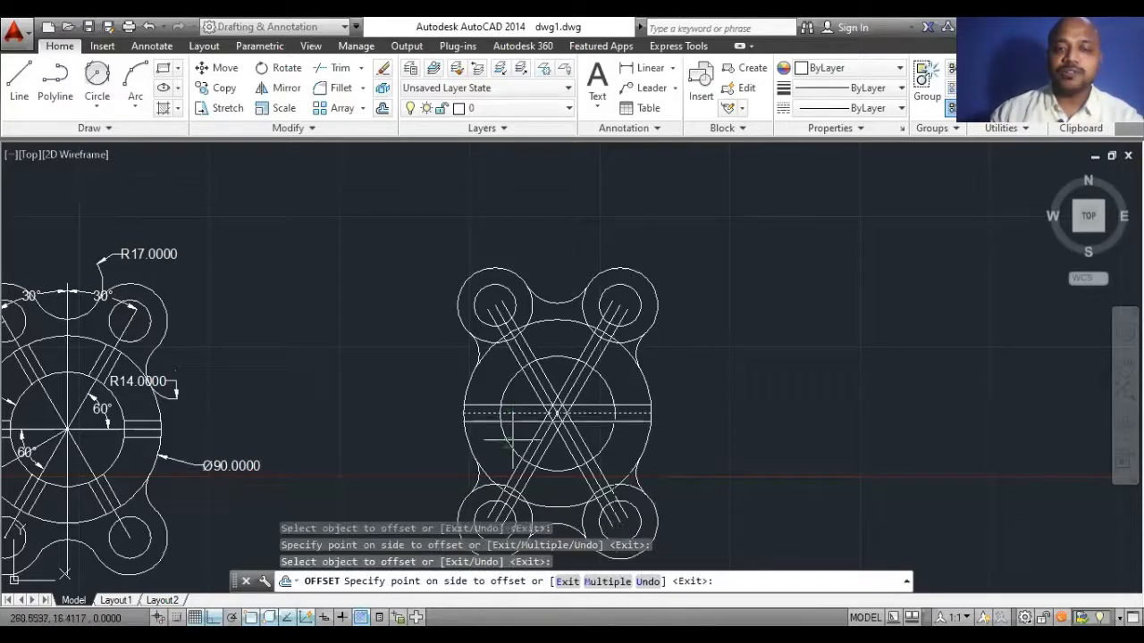
pyautogui.click(512, 440)
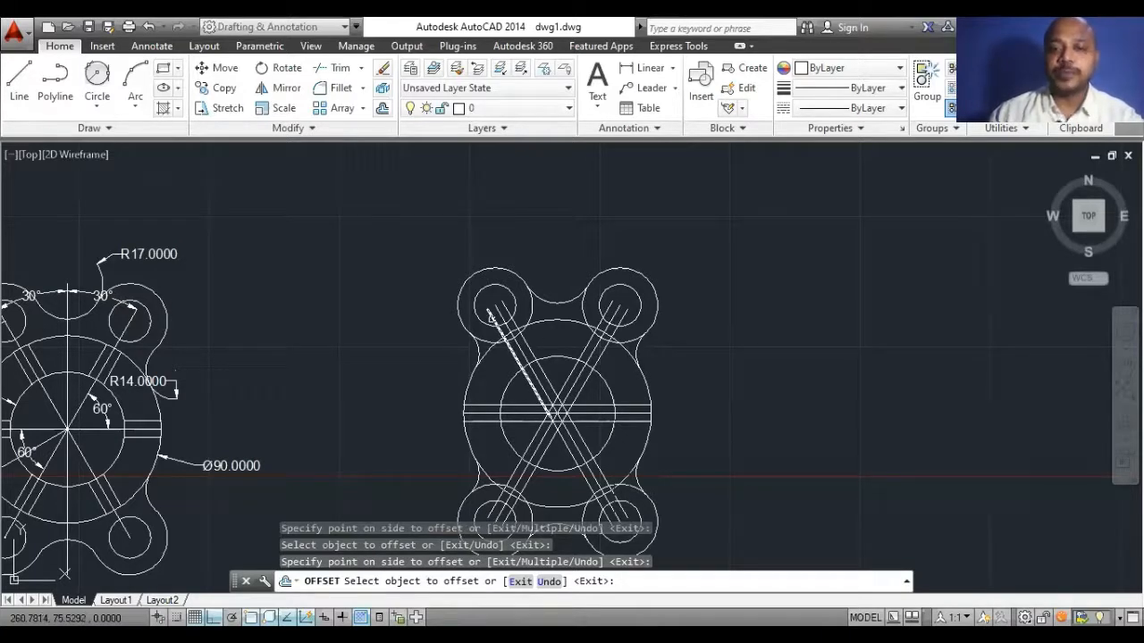
pyautogui.scroll(-2, 532, 357)
pyautogui.scroll(2, 530, 376)
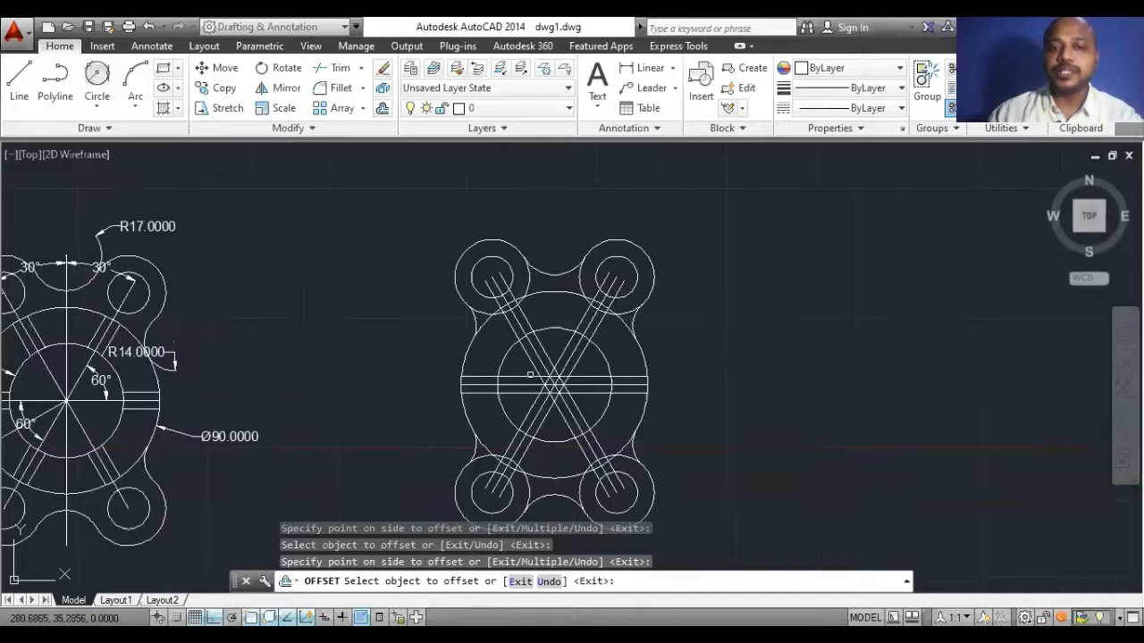
pyautogui.scroll(1, 530, 375)
pyautogui.scroll(-3, 530, 375)
pyautogui.press('Escape')
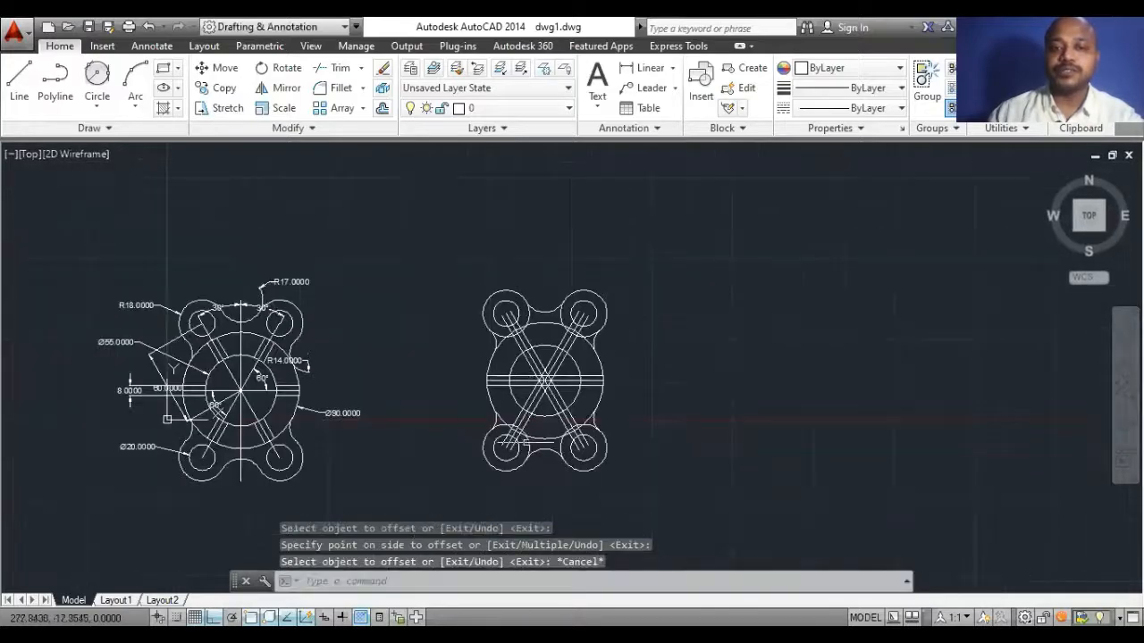
# Trim the diagonal and horizontal rib lines inside the new drawing's 55-diameter circle, using all objects as cutting edges.
pyautogui.scroll(2, 529, 440)
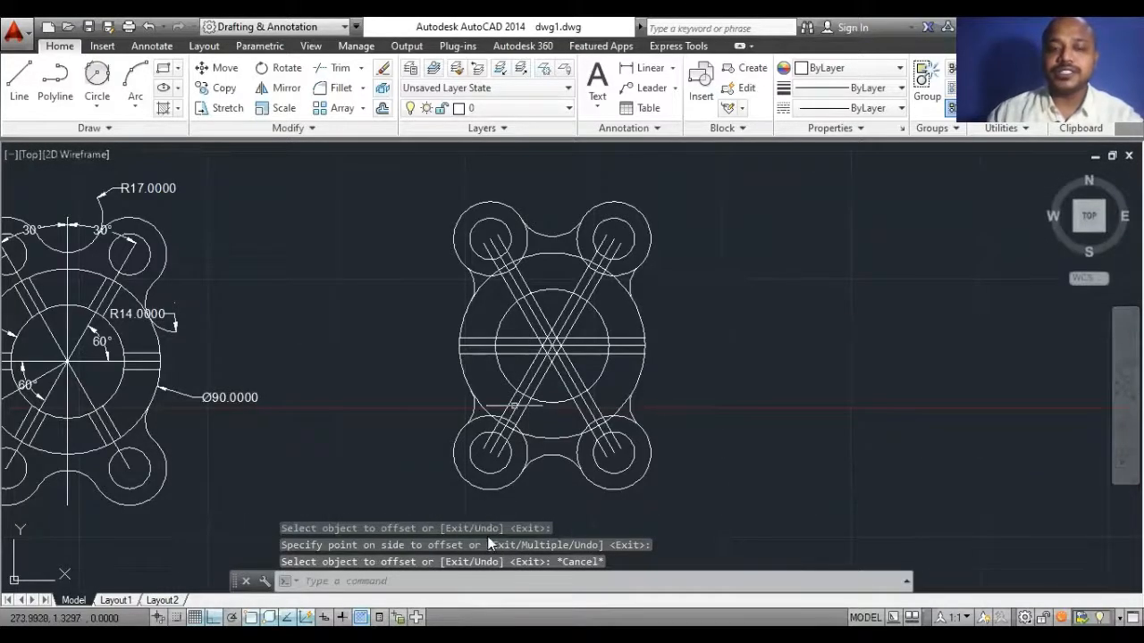
pyautogui.click(464, 581)
pyautogui.write('t')
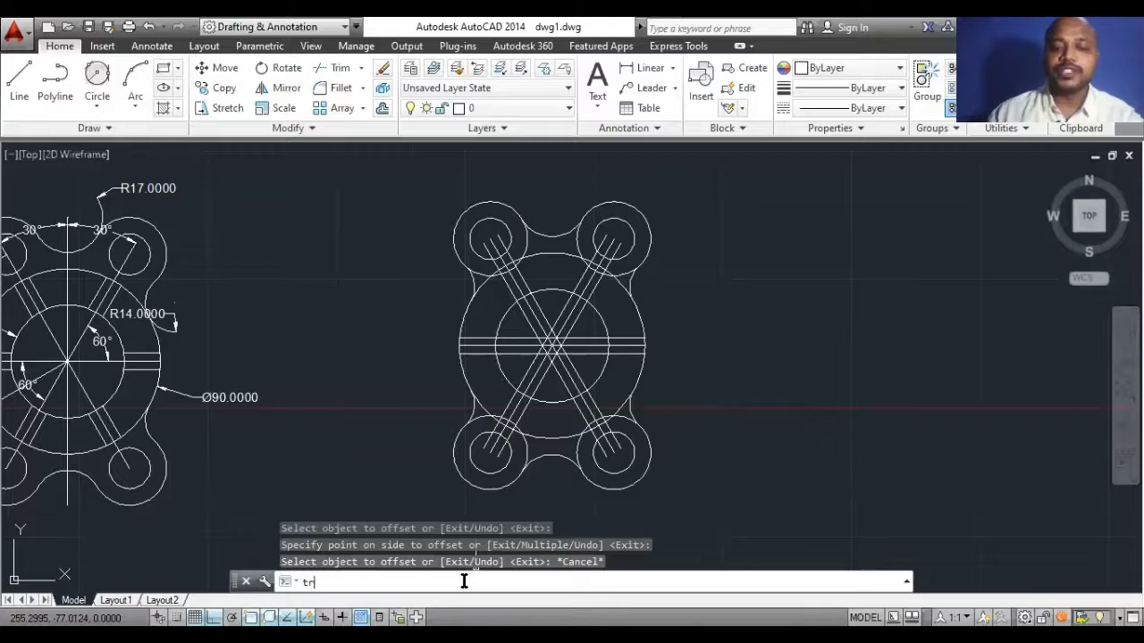
pyautogui.write('r')
pyautogui.press('Return')
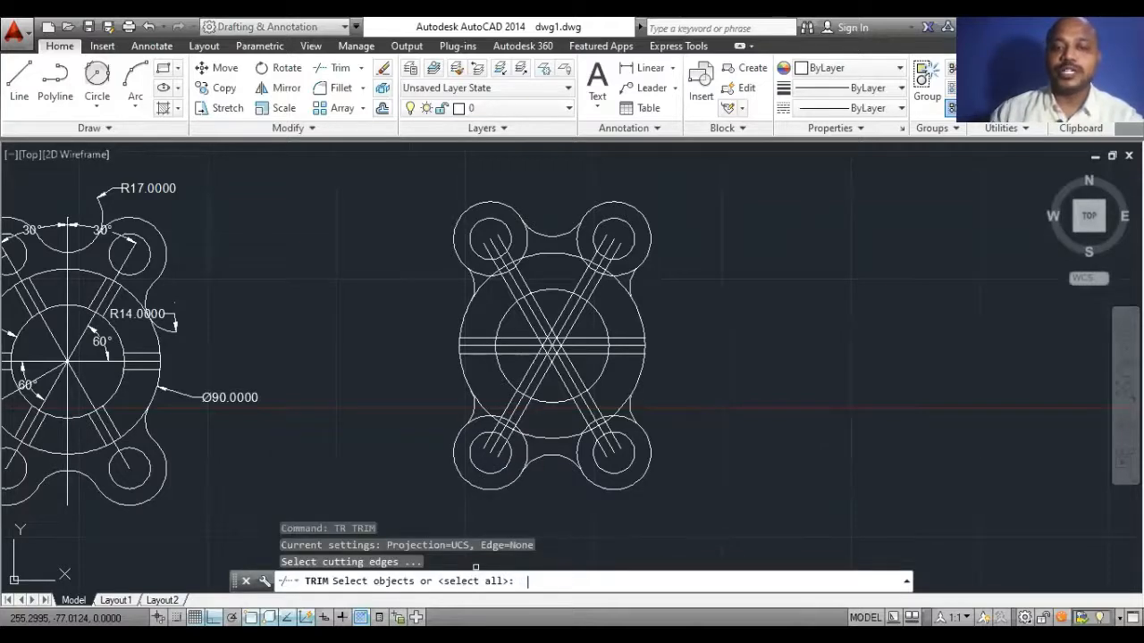
pyautogui.press('Return')
pyautogui.scroll(4, 570, 335)
pyautogui.click(609, 282)
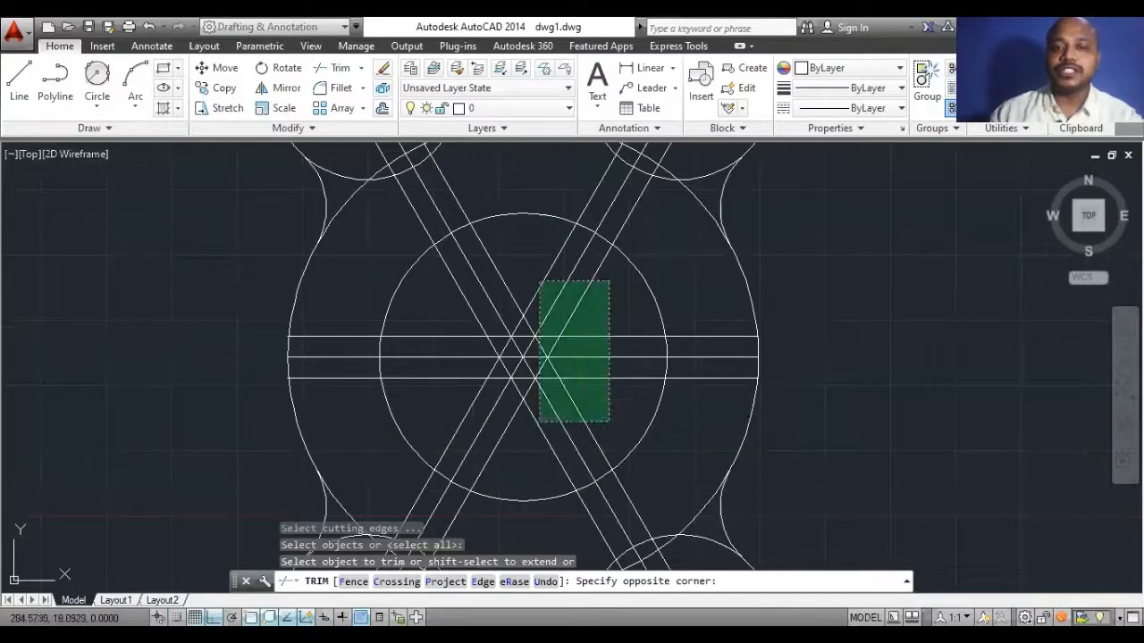
pyautogui.click(446, 457)
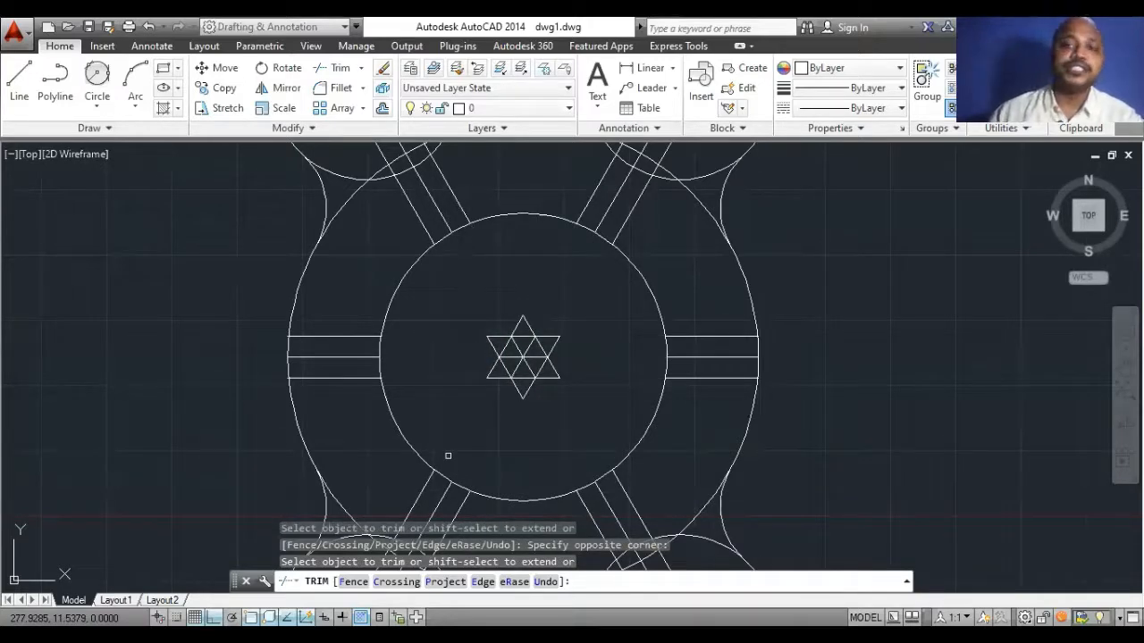
pyautogui.scroll(-4, 519, 372)
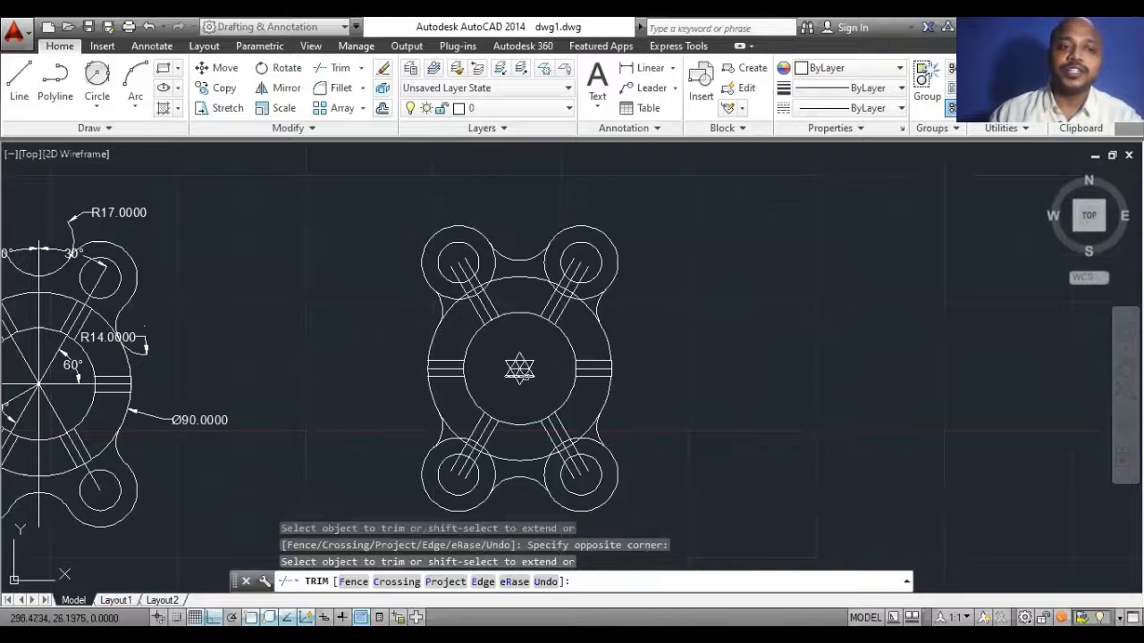
pyautogui.press('Escape')
# Delete the leftover star-shaped line segments at the centre of the new drawing's 55-diameter circle.
pyautogui.click(543, 345)
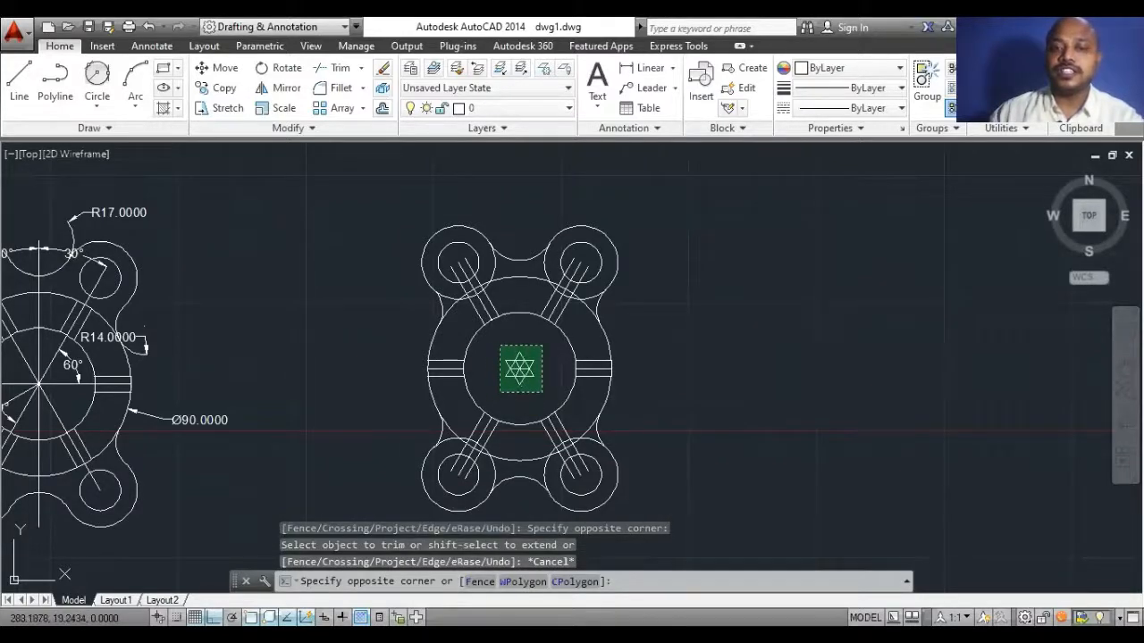
pyautogui.click(499, 391)
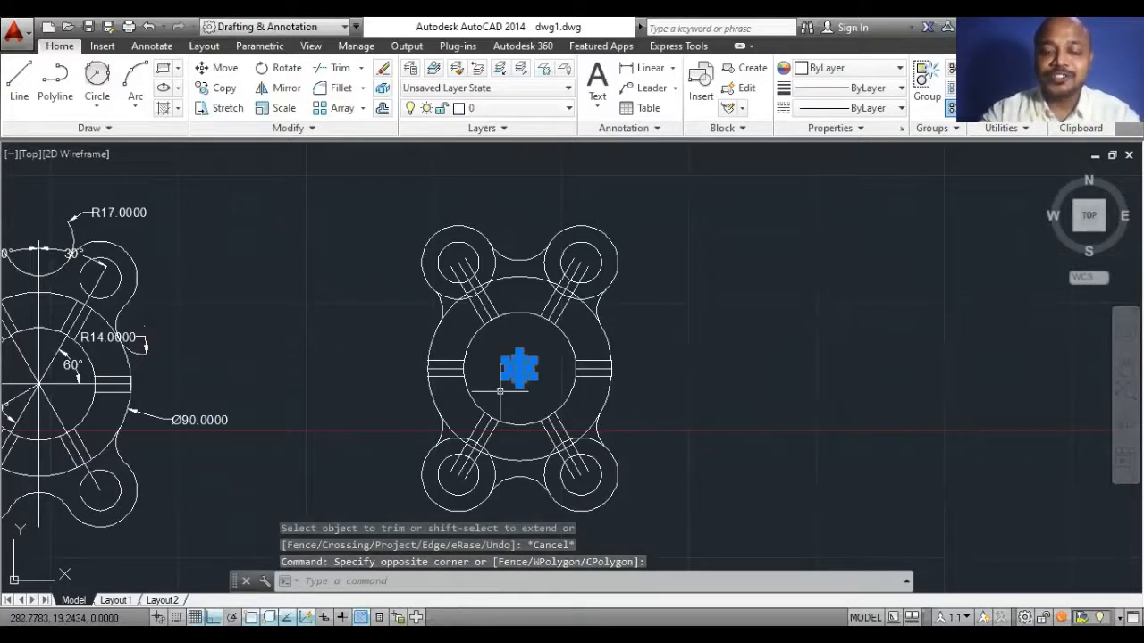
pyautogui.press('Delete')
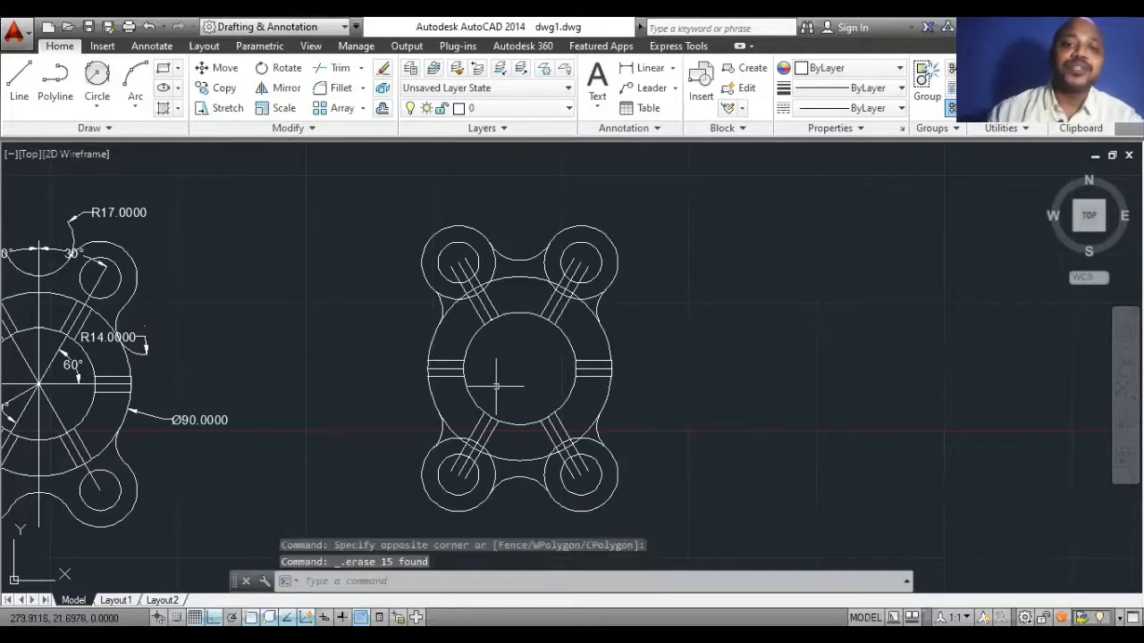
# Trim the three upper-right rib lines inside the new drawing's upper-right 20-diameter hole.
pyautogui.scroll(4, 570, 261)
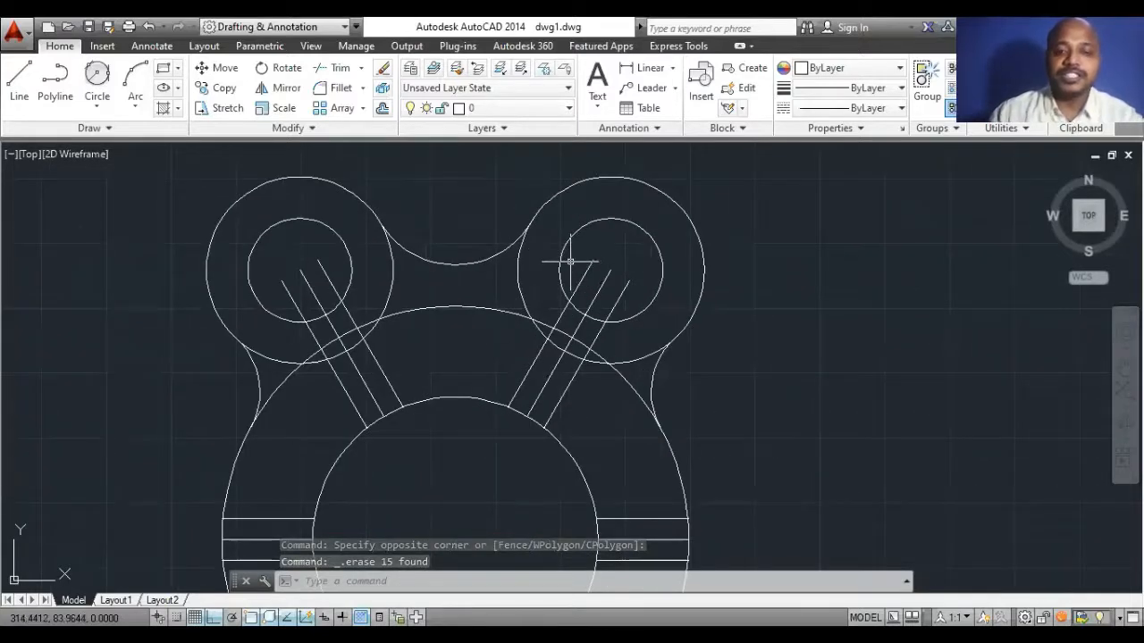
pyautogui.write('tr')
pyautogui.press('Return')
pyautogui.press('Return')
pyautogui.click(621, 295)
pyautogui.click(601, 284)
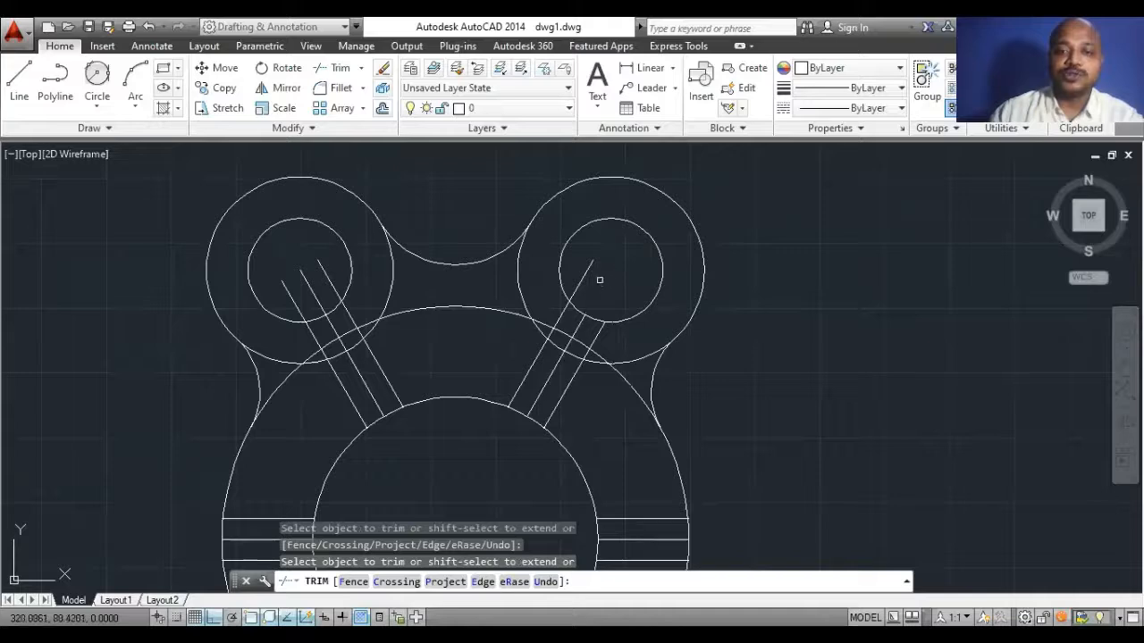
pyautogui.click(584, 276)
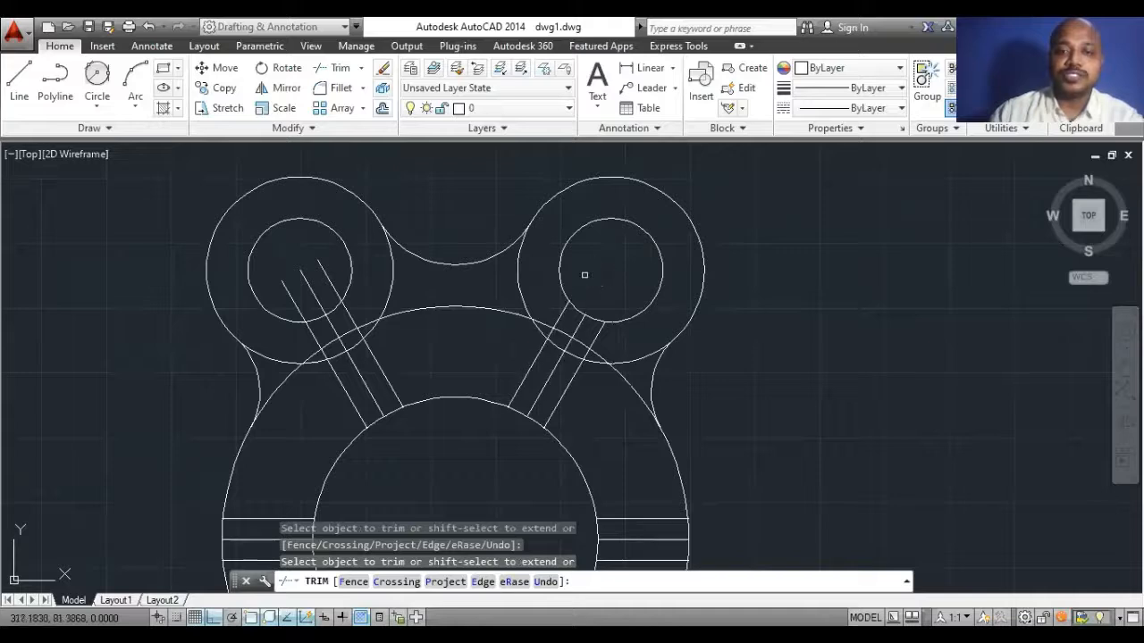
# Trim the three upper-left rib lines inside the upper-left 20-diameter hole, and the upper-left lobe circle between its fillets and the 90-diameter circle.
pyautogui.click(328, 272)
pyautogui.click(306, 282)
pyautogui.click(292, 299)
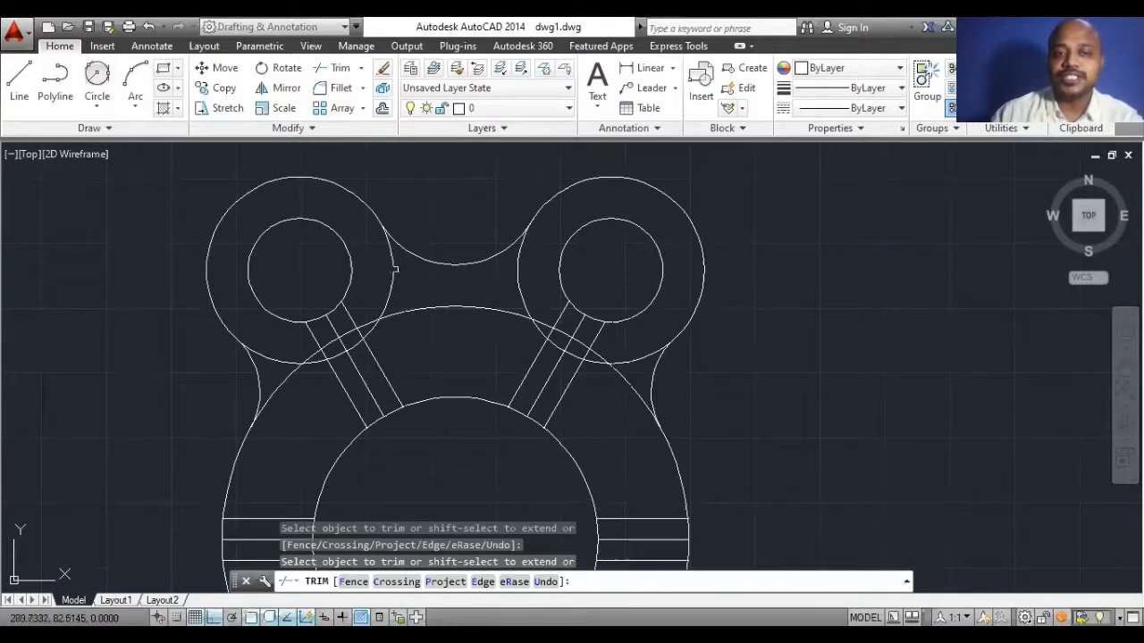
pyautogui.click(394, 268)
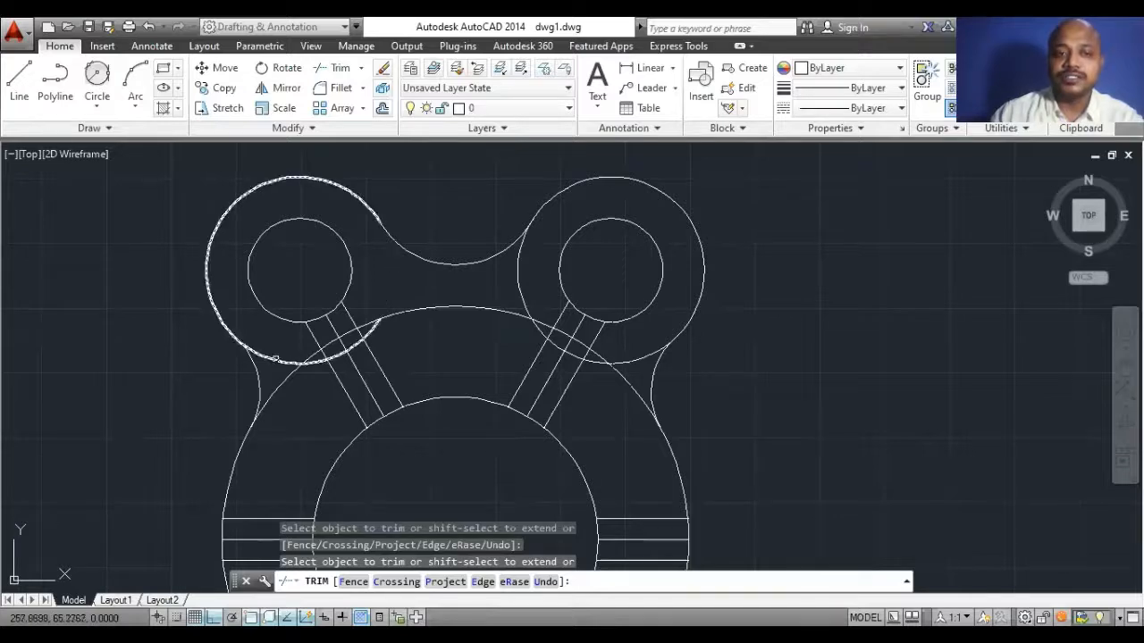
pyautogui.click(279, 358)
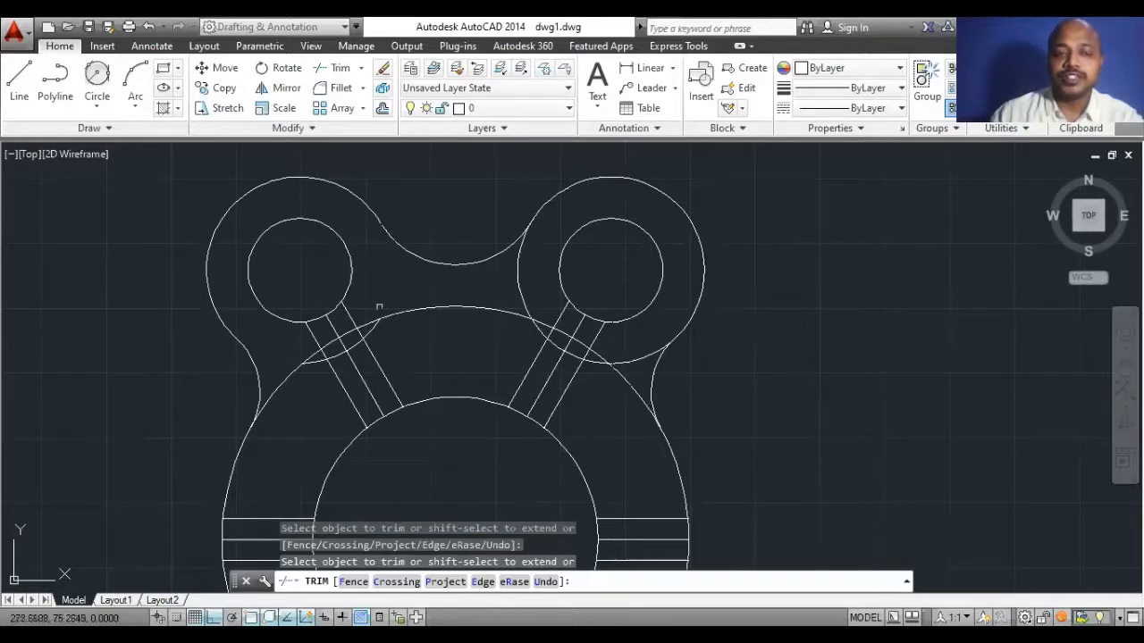
# Trim the upper-left rib lines outside the 90-diameter circle and delete the leftover lobe arc inside that circle.
pyautogui.click(363, 314)
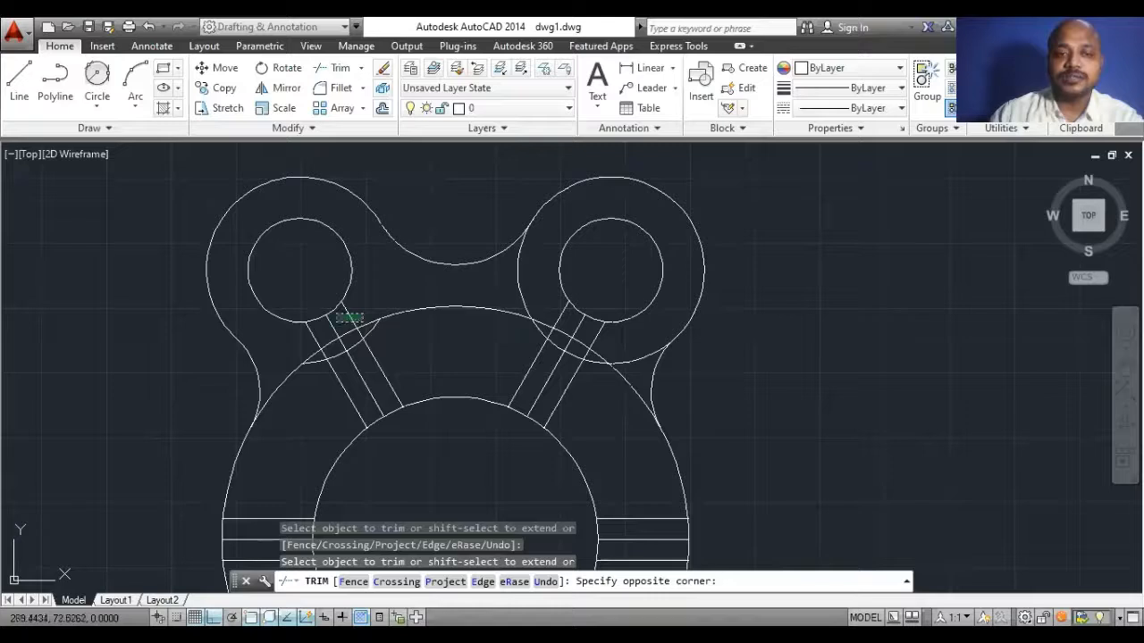
pyautogui.click(337, 320)
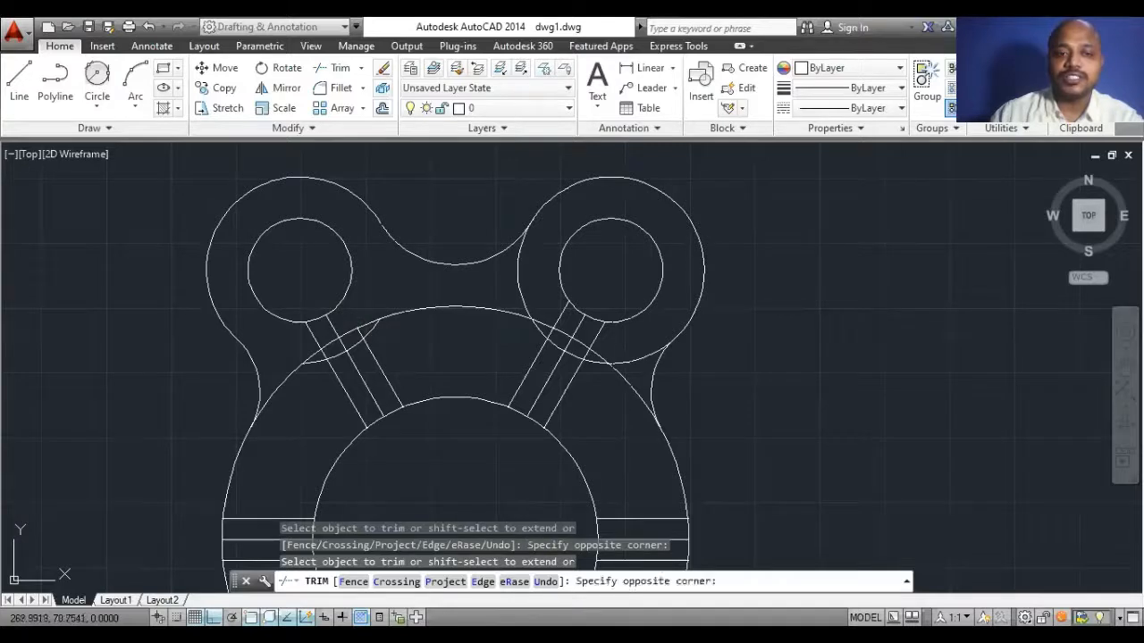
pyautogui.click(305, 341)
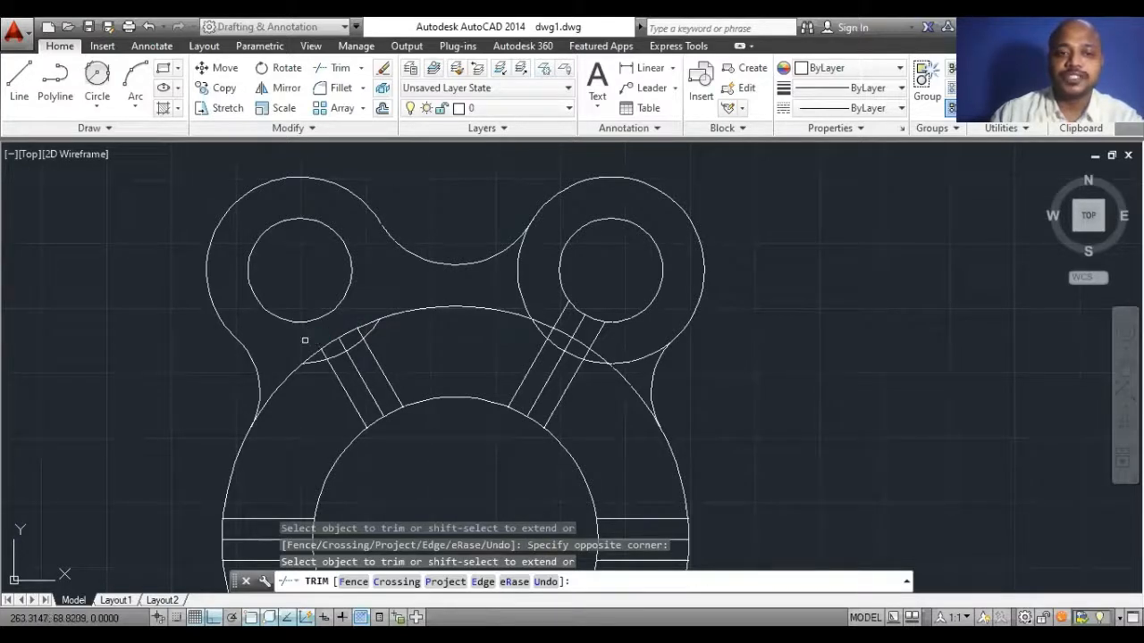
pyautogui.press('Escape')
pyautogui.click(333, 355)
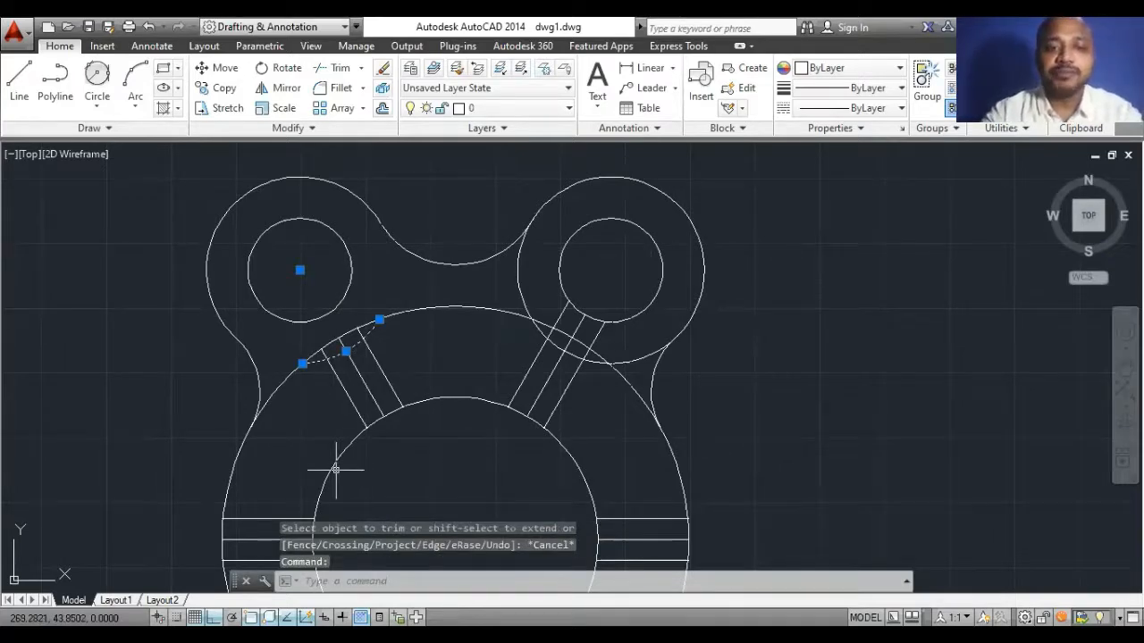
pyautogui.press('Delete')
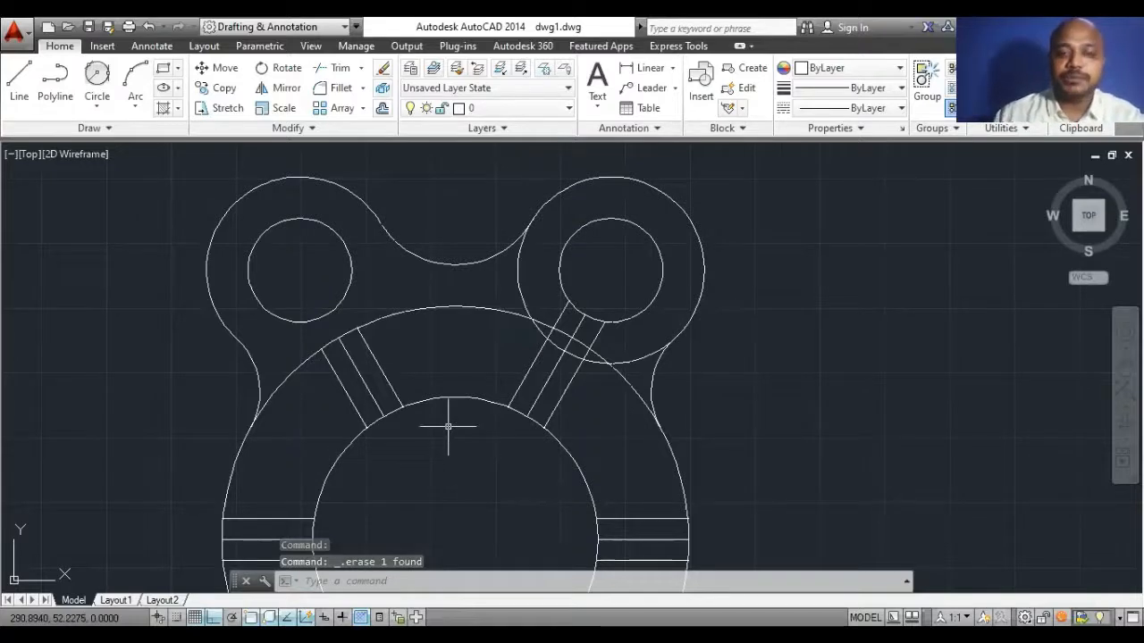
# Trim the upper-right lobe circle between its fillets and the 90-diameter circle, using all objects as cutting edges.
pyautogui.write('tr')
pyautogui.press('Return')
pyautogui.press('Return')
pyautogui.click(538, 264)
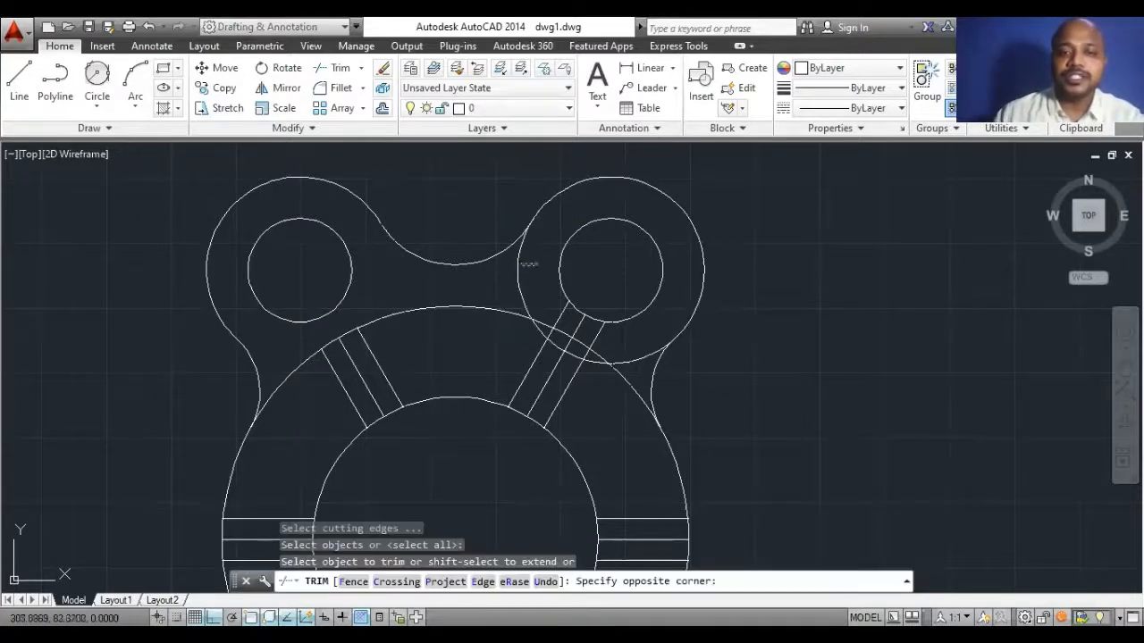
pyautogui.click(500, 272)
pyautogui.click(640, 359)
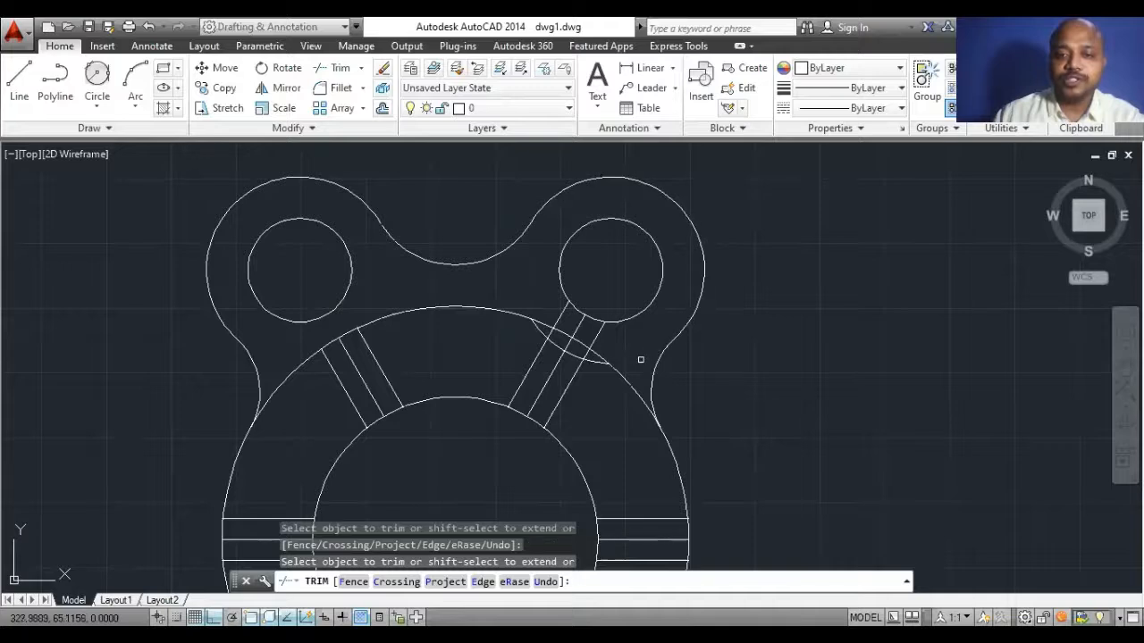
# Trim the upper-right rib lines outside the 90-diameter circle and delete the leftover lobe arc inside that circle.
pyautogui.click(608, 340)
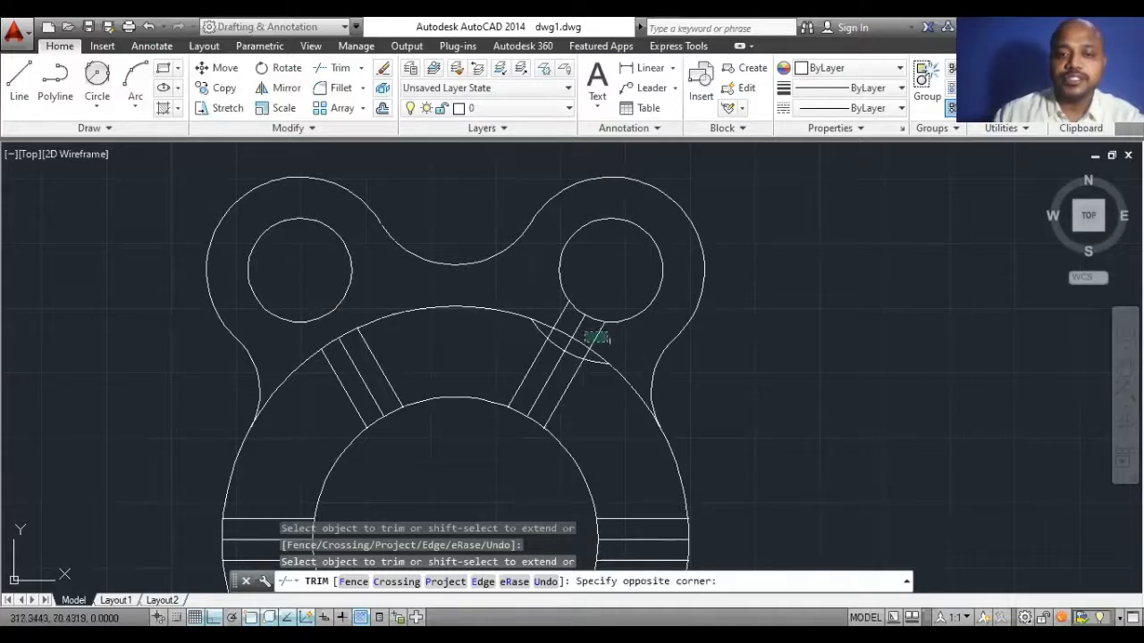
pyautogui.click(585, 332)
pyautogui.click(563, 313)
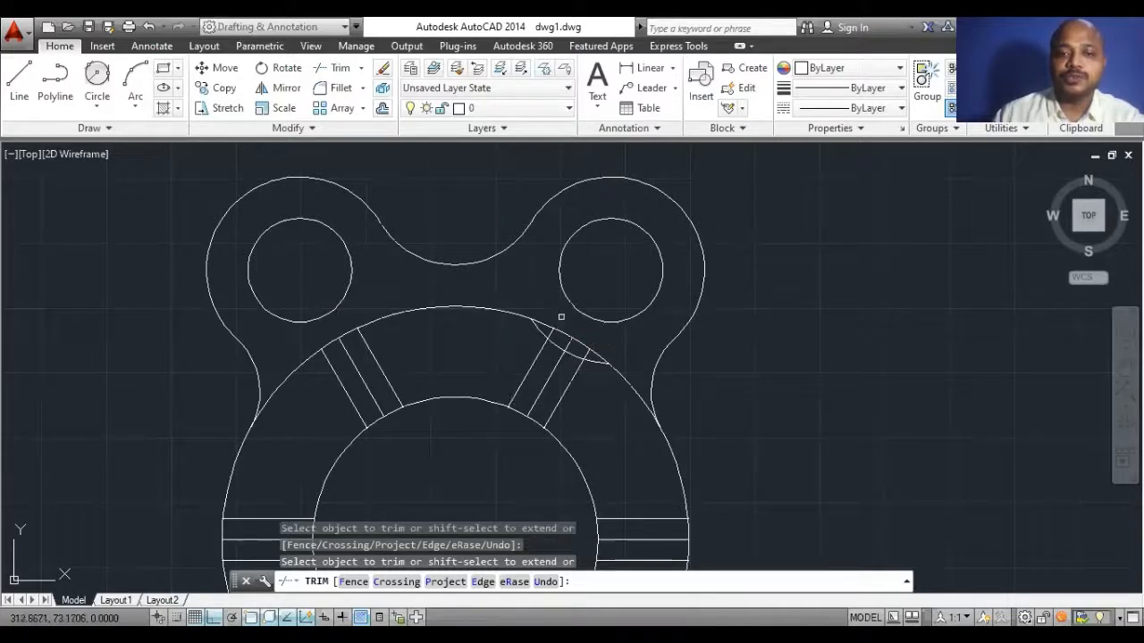
pyautogui.press('Escape')
pyautogui.click(557, 346)
pyautogui.press('Delete')
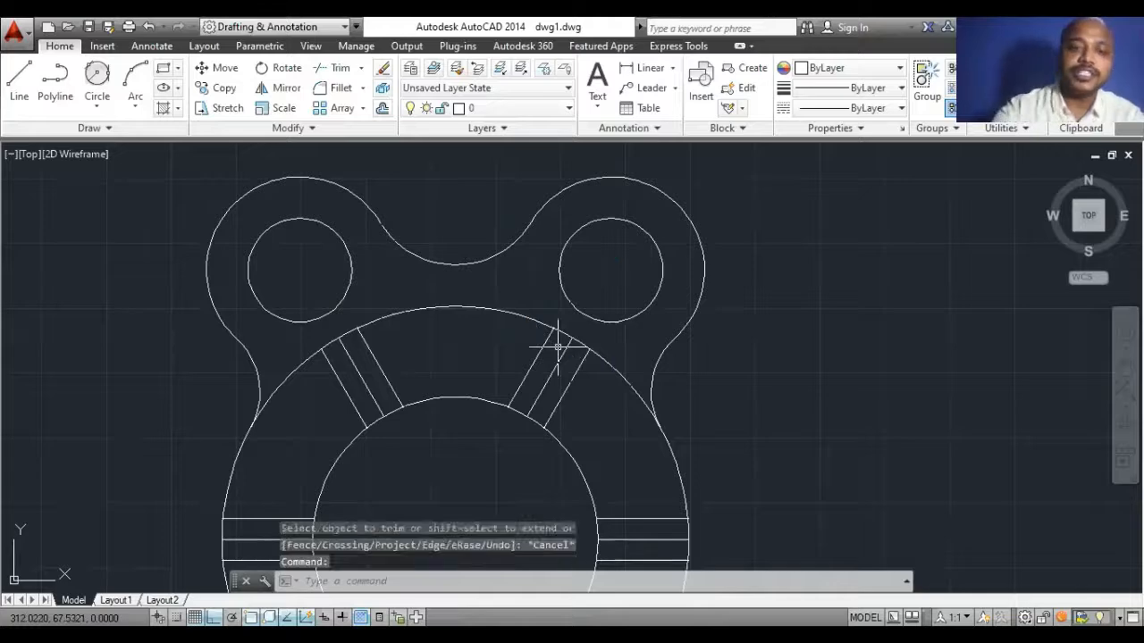
# Try trimming the lower rib lines between the 55-diameter circle and the lower lobe circles, and undo those trims.
pyautogui.scroll(-5, 513, 342)
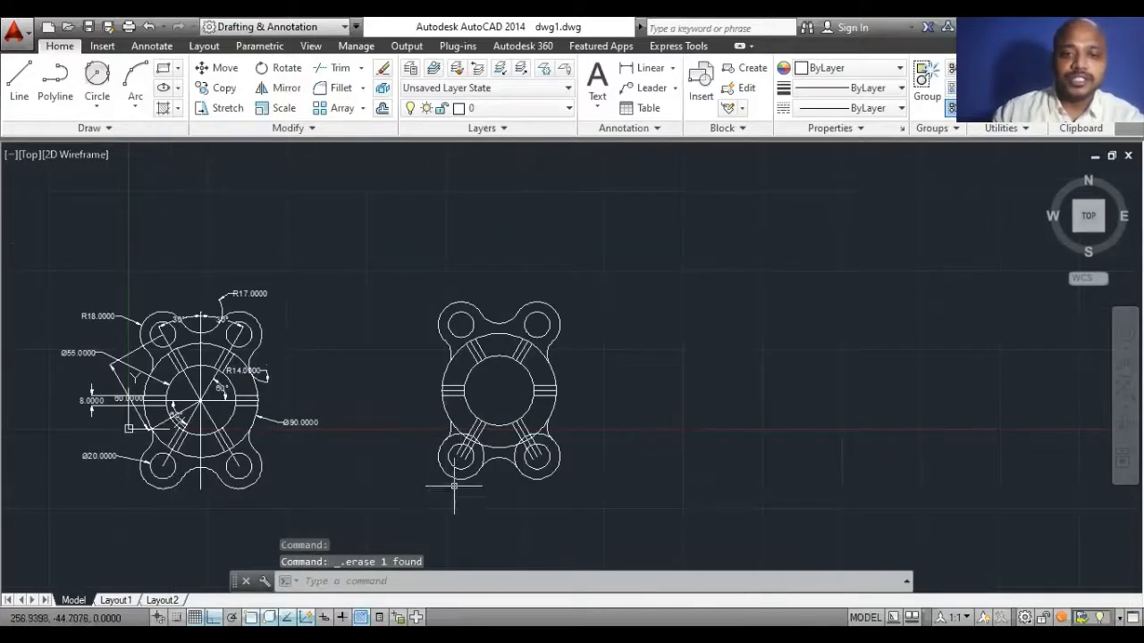
pyautogui.scroll(4, 454, 466)
pyautogui.scroll(2, 483, 386)
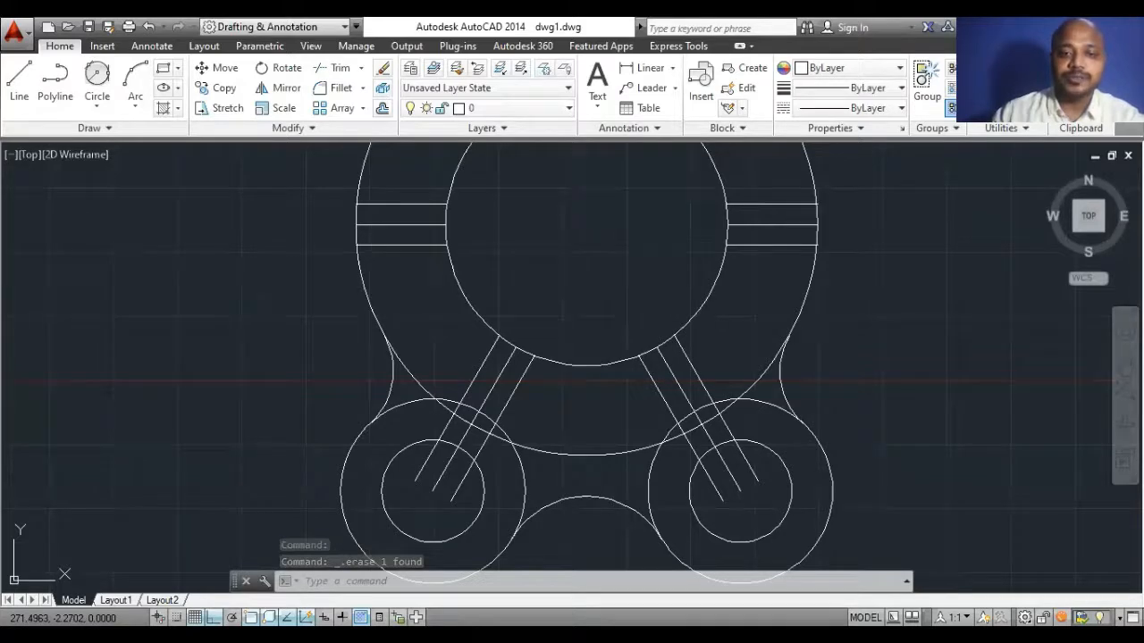
pyautogui.write('tr')
pyautogui.press('Return')
pyautogui.press('Return')
pyautogui.click(531, 405)
pyautogui.click(479, 361)
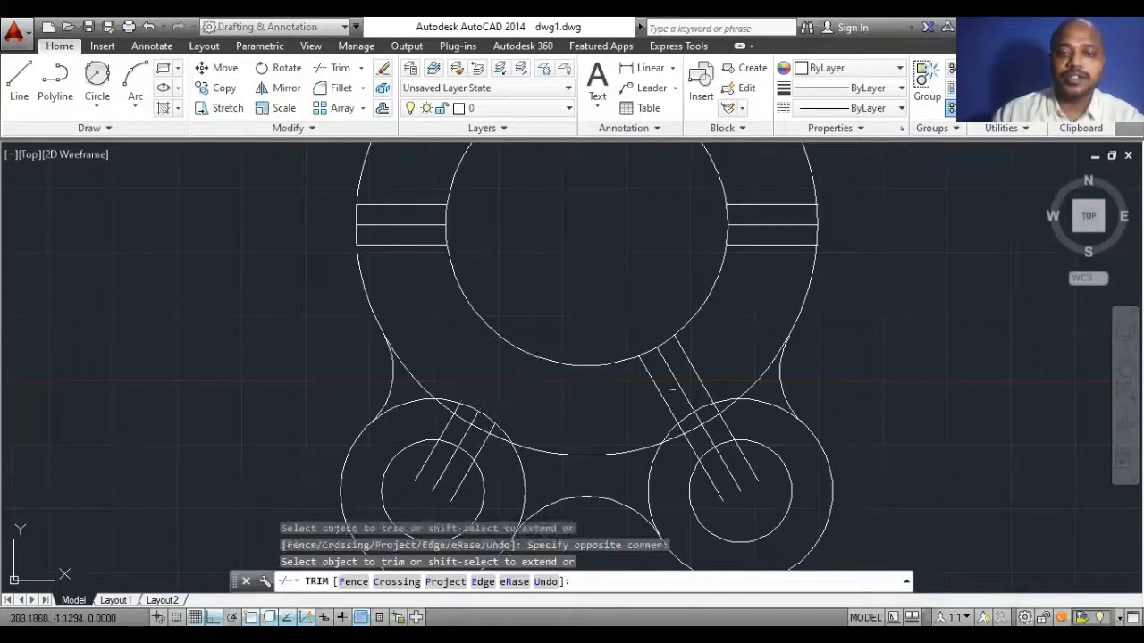
pyautogui.click(711, 352)
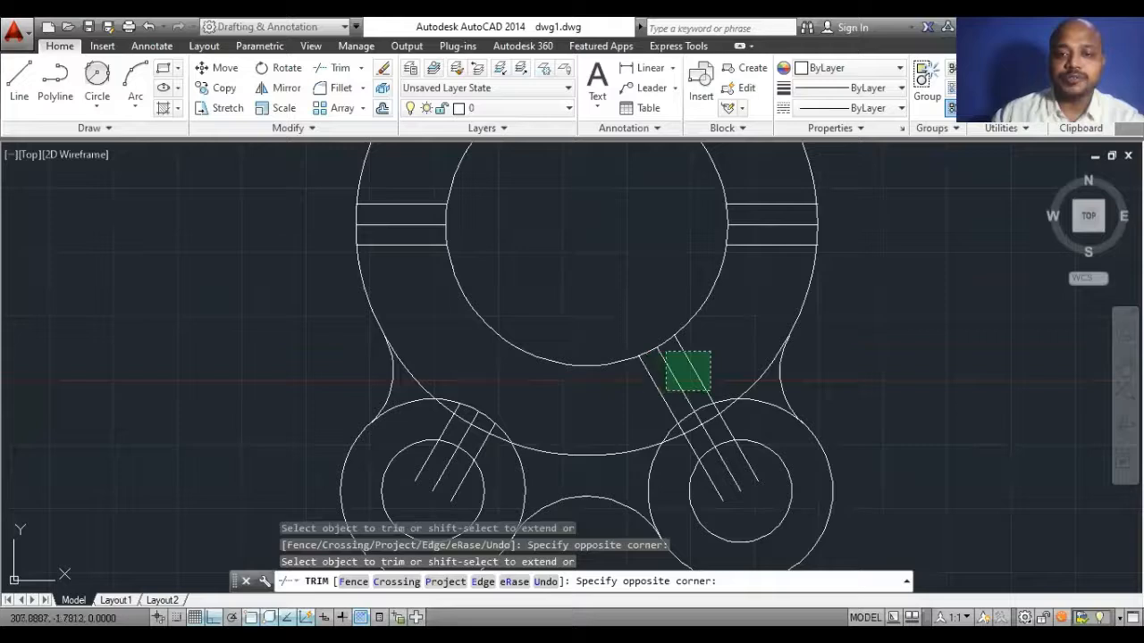
pyautogui.click(666, 391)
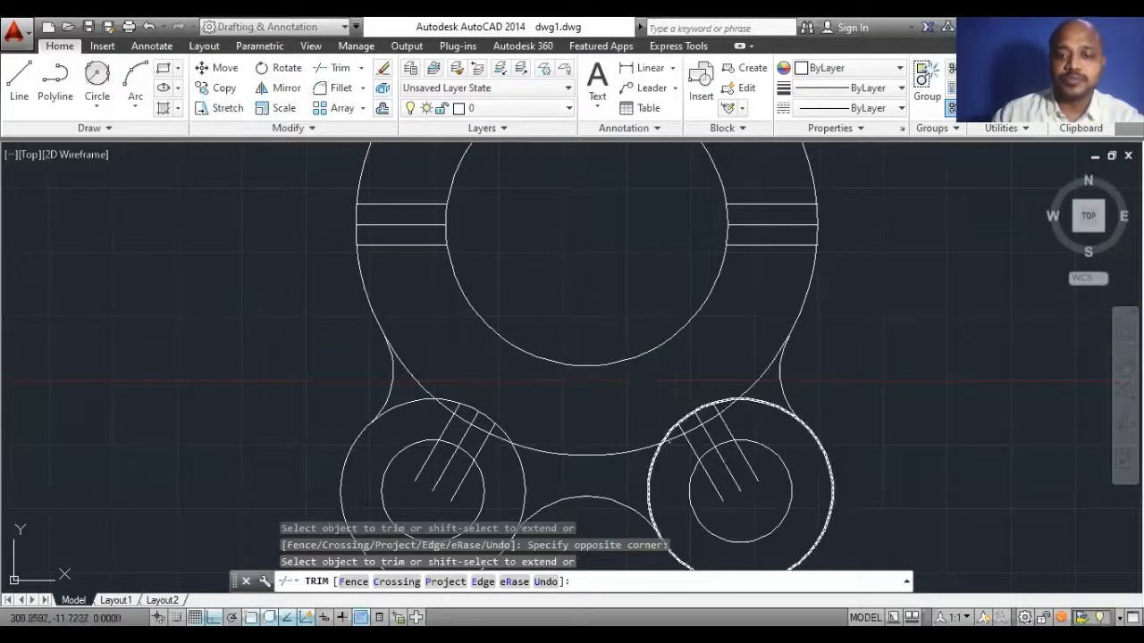
pyautogui.scroll(-5, 628, 527)
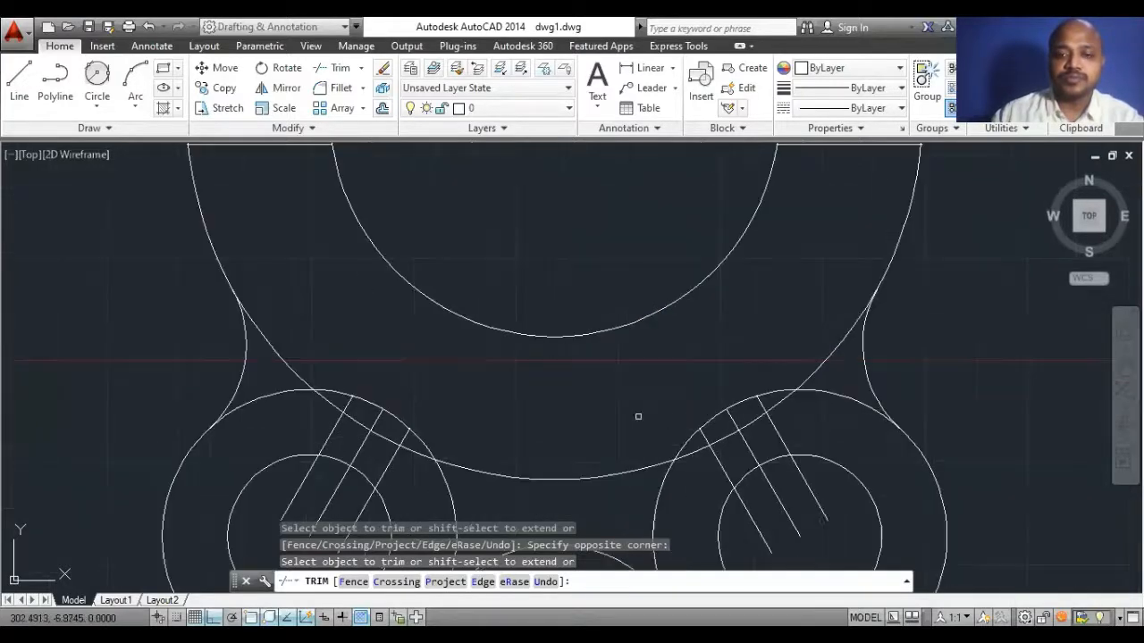
pyautogui.scroll(4, 641, 409)
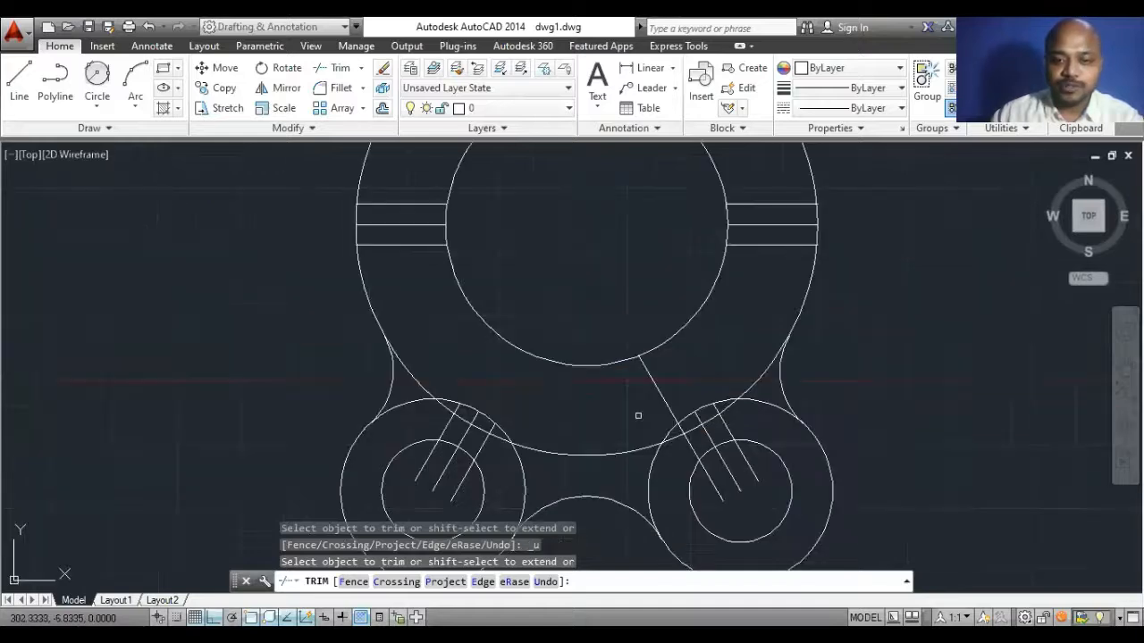
pyautogui.hotkey('ctrl', 'z')
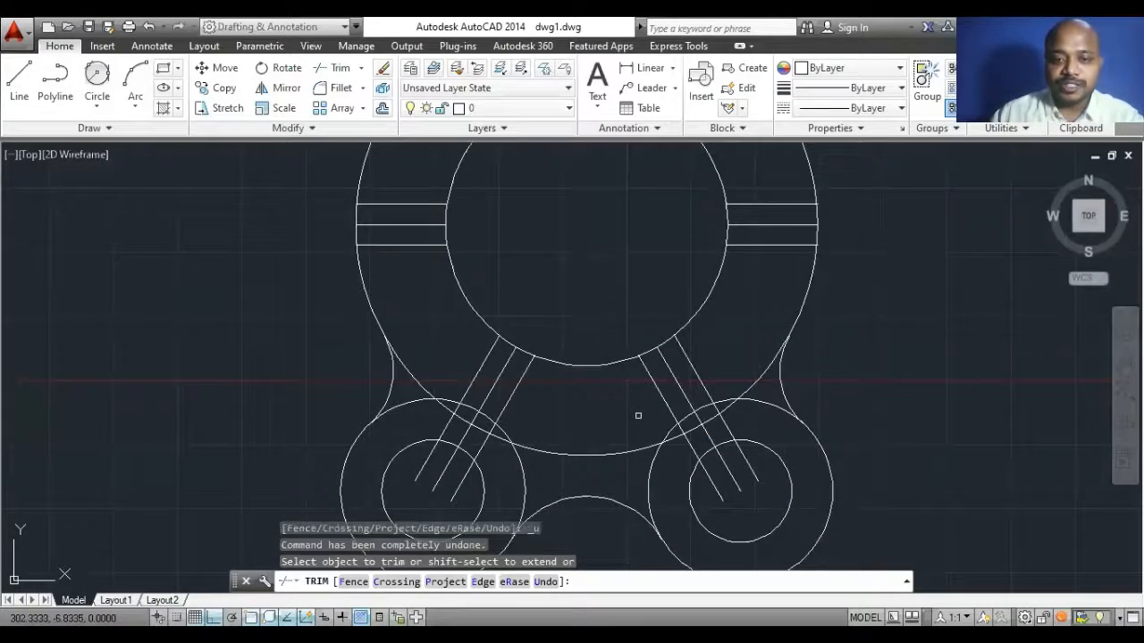
# Trim the lower rib lines inside the two lower 20-diameter holes.
pyautogui.click(471, 505)
pyautogui.click(415, 470)
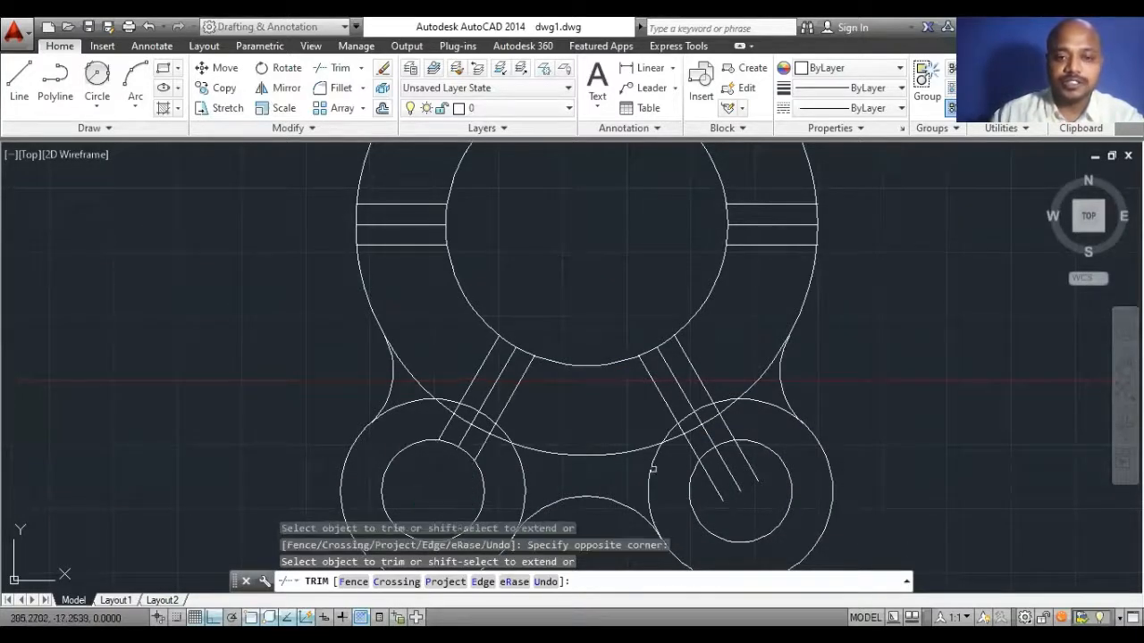
pyautogui.click(761, 463)
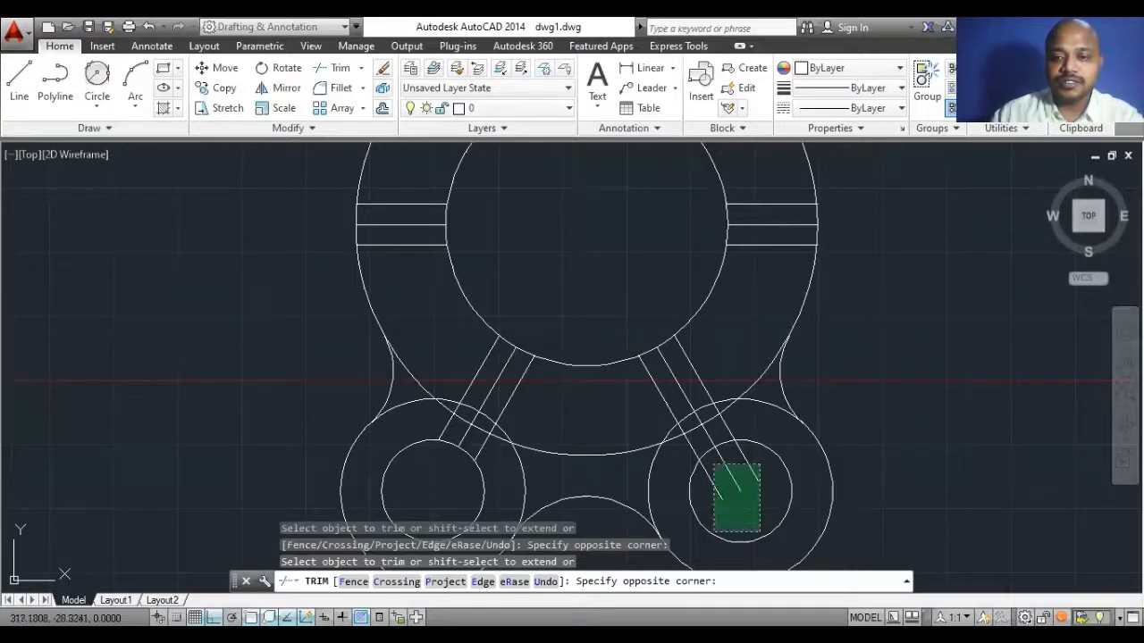
pyautogui.click(708, 533)
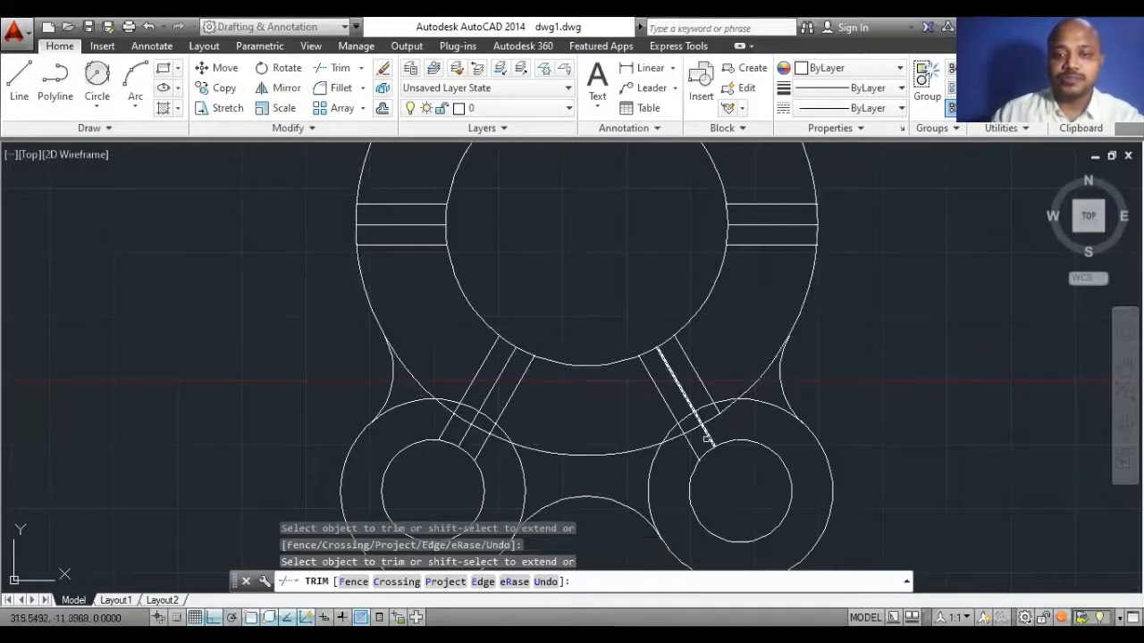
# Trim the lower-right and lower-left rib lines between the 90-diameter circle and the lower holes.
pyautogui.click(706, 438)
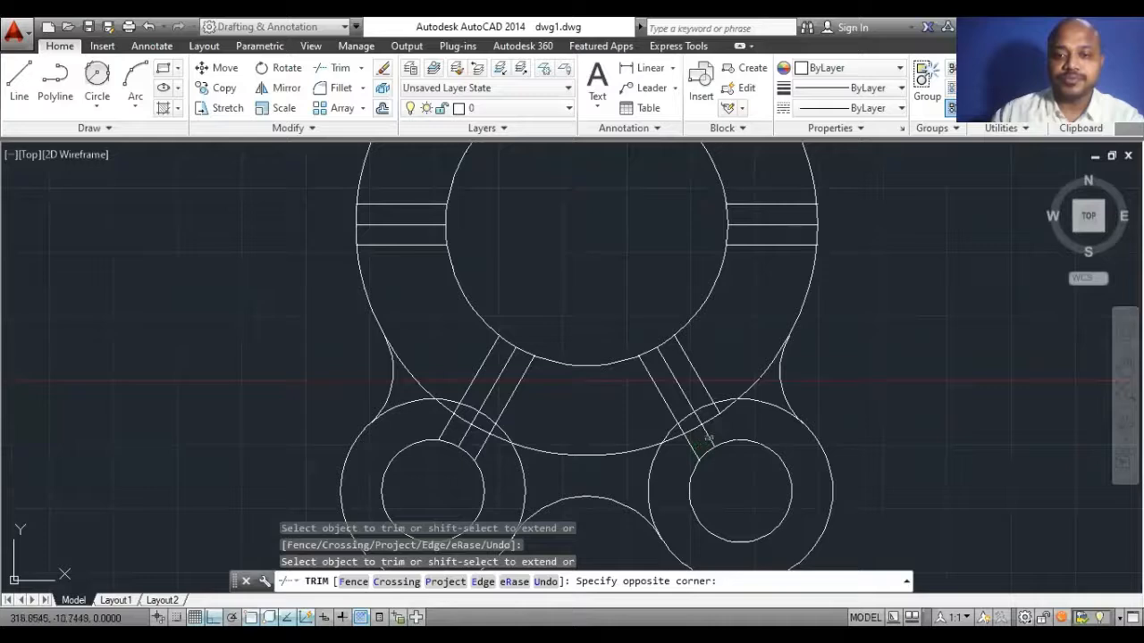
pyautogui.click(711, 437)
pyautogui.click(694, 450)
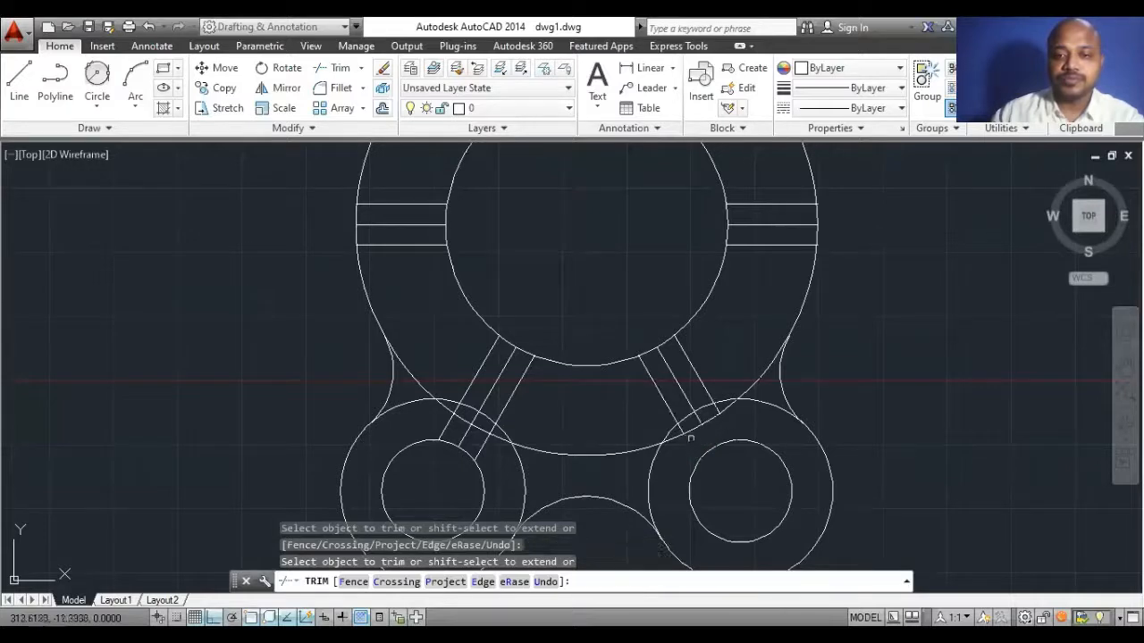
pyautogui.click(480, 453)
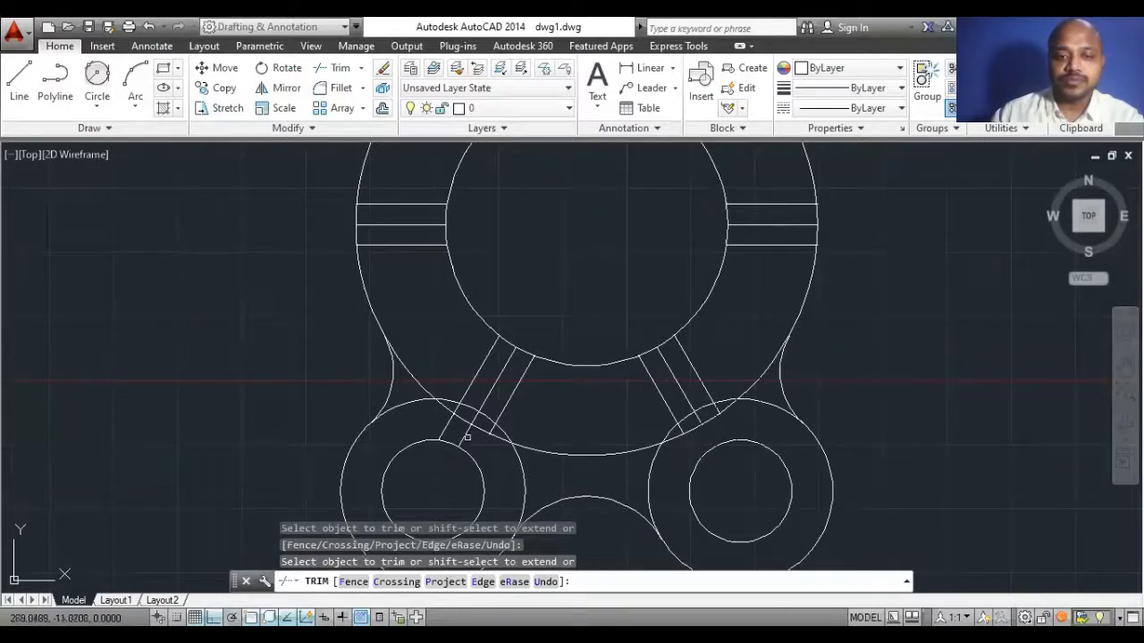
pyautogui.click(445, 423)
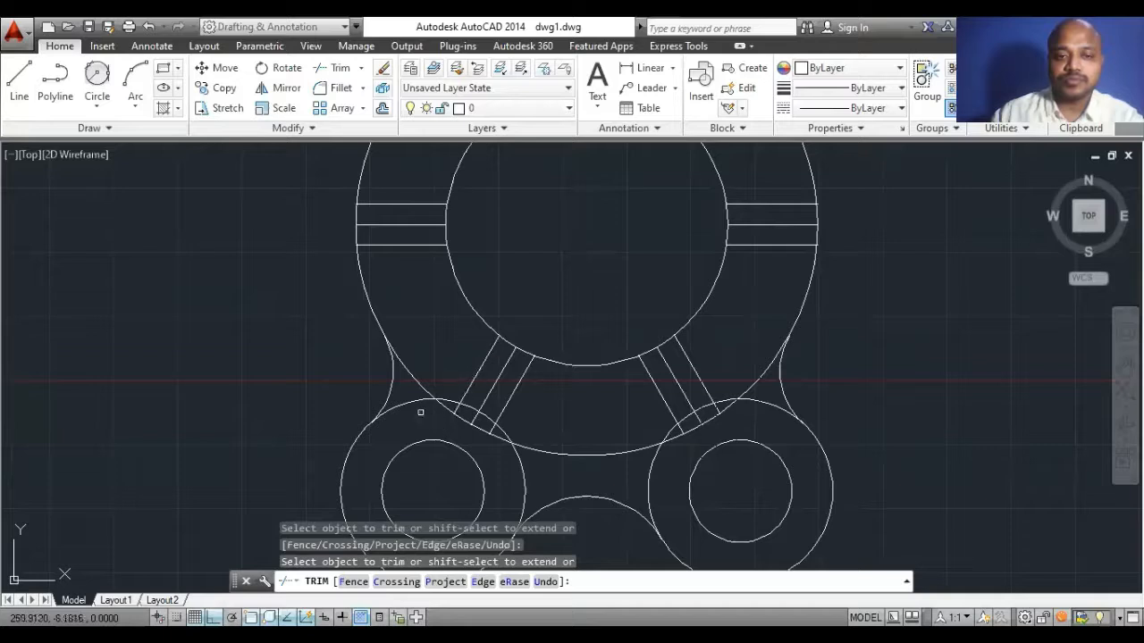
# Trim the two lower lobe circles between their fillets and the 90-diameter circle, and delete both leftover arcs inside that circle.
pyautogui.click(420, 411)
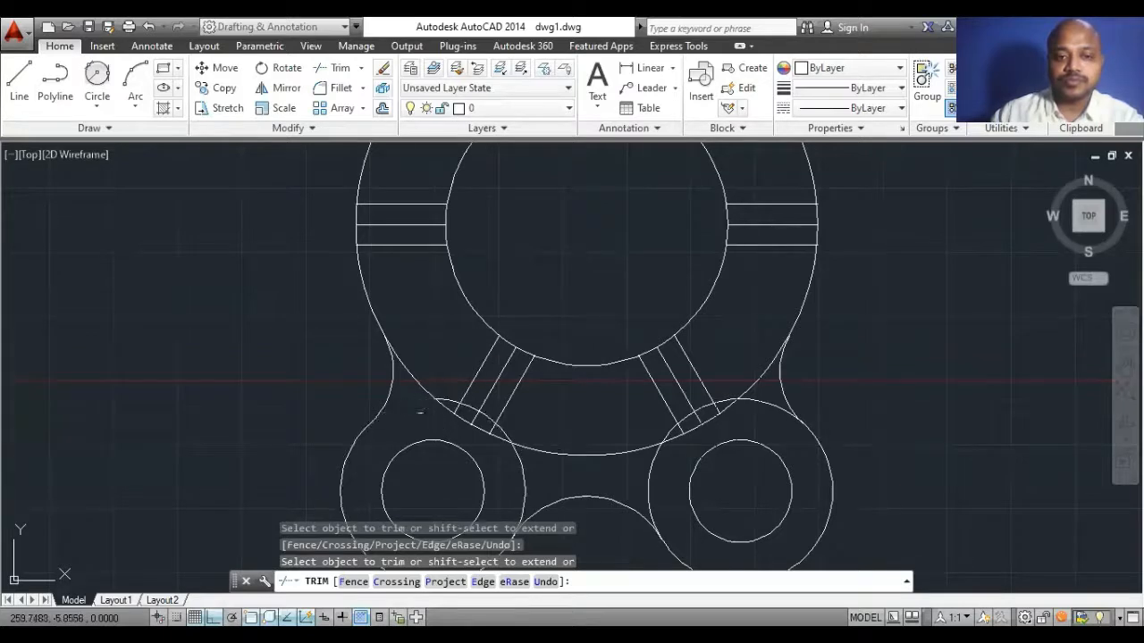
pyautogui.click(523, 494)
pyautogui.click(650, 485)
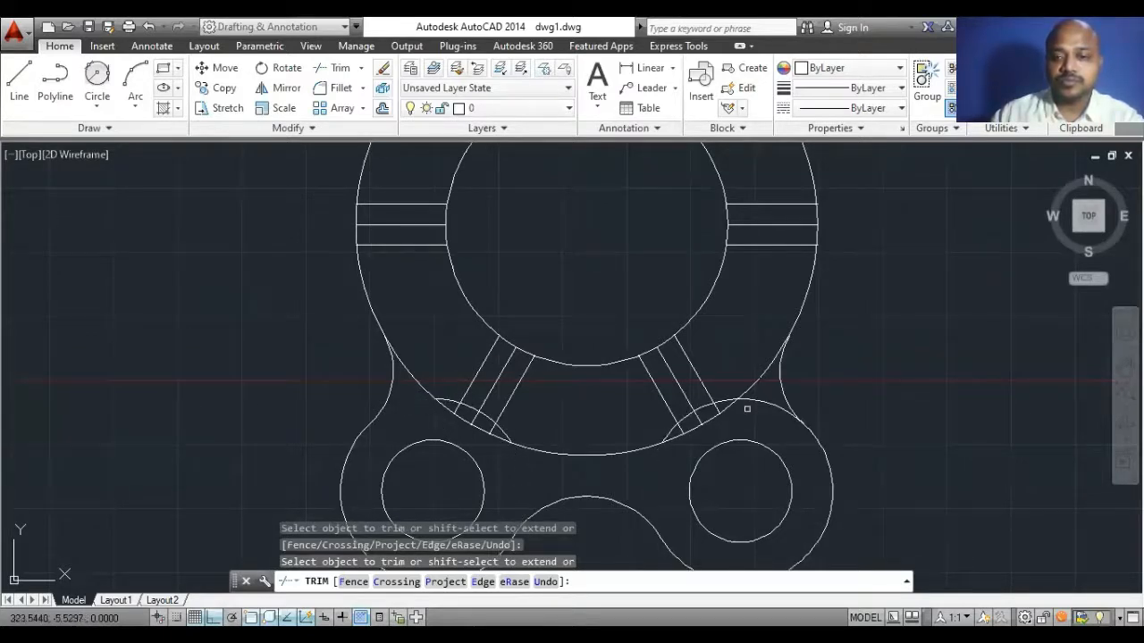
pyautogui.press('Escape')
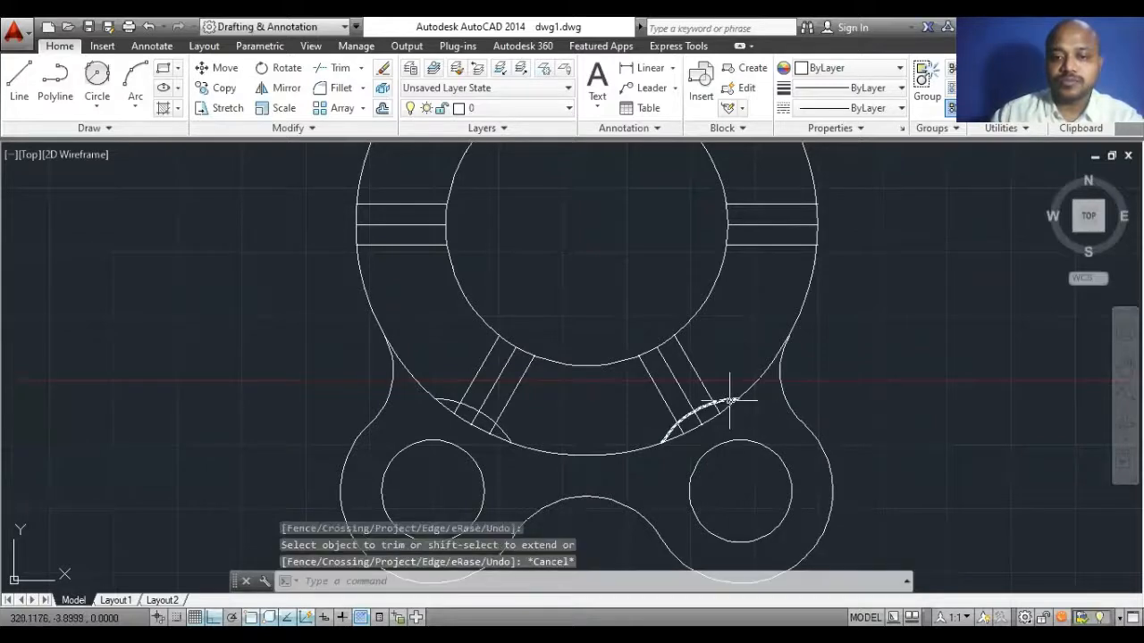
pyautogui.click(730, 399)
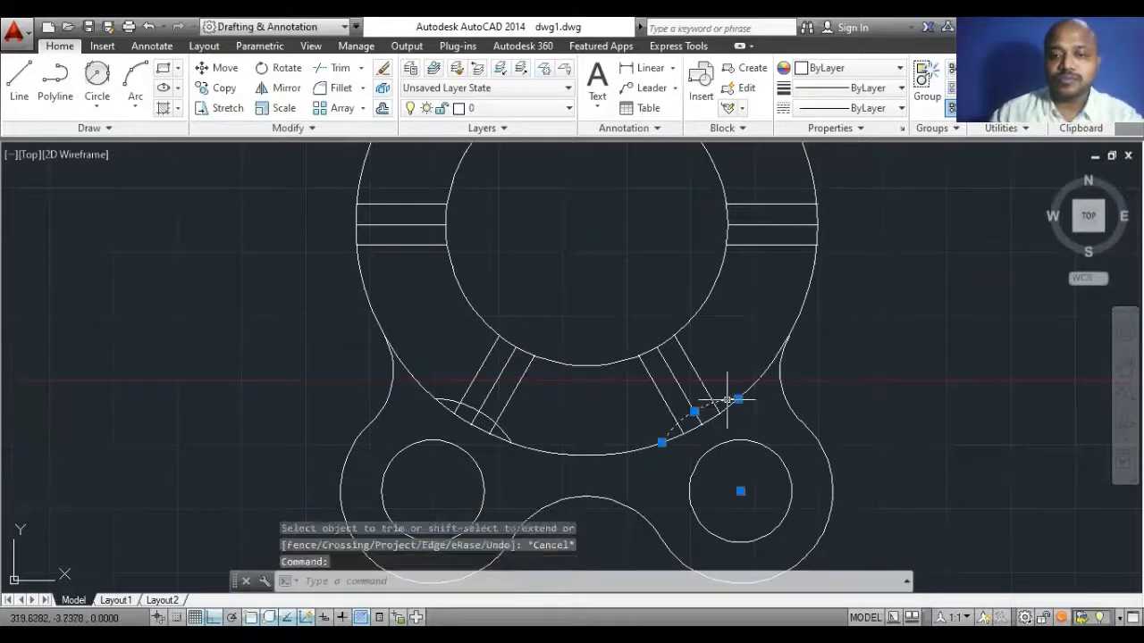
pyautogui.click(499, 431)
pyautogui.press('Delete')
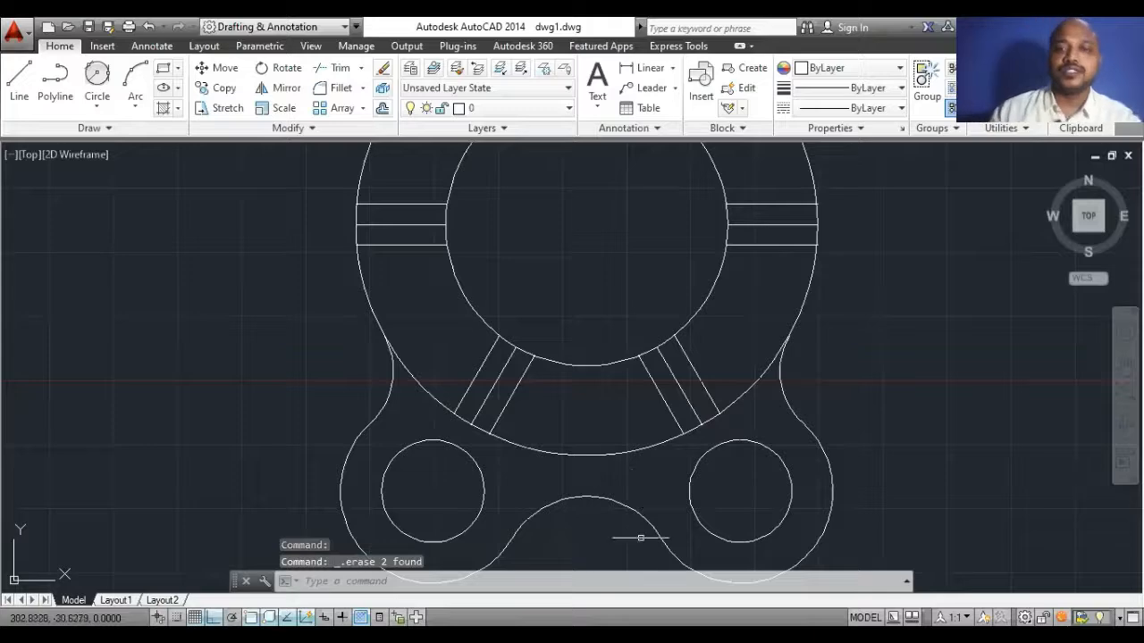
pyautogui.scroll(-1, 640, 538)
pyautogui.scroll(-1, 675, 444)
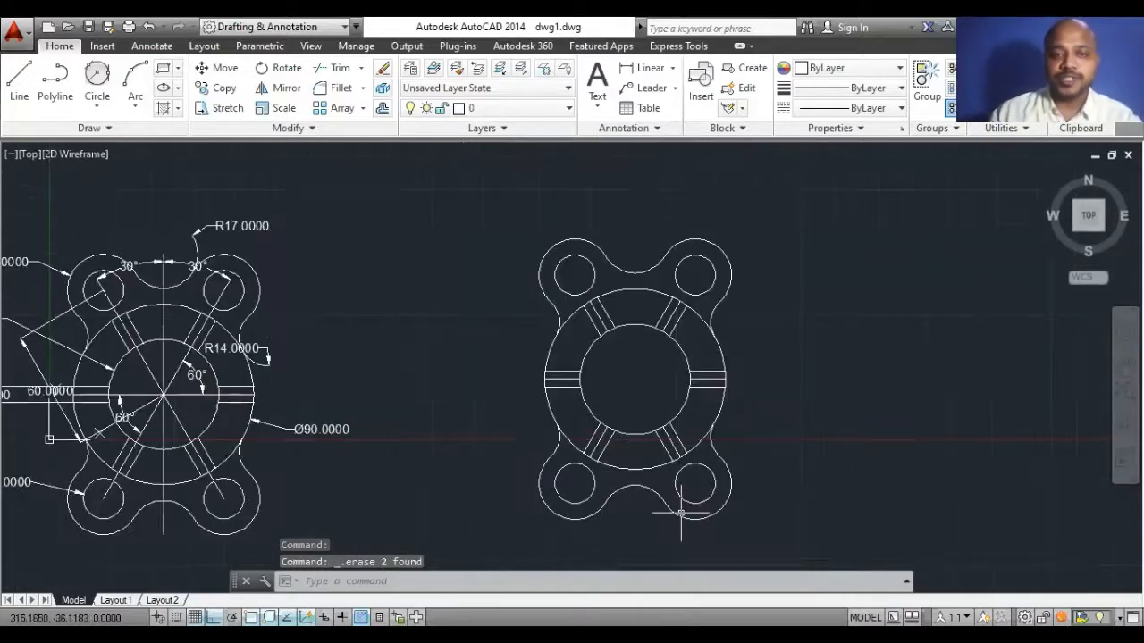
pyautogui.scroll(2, 378, 460)
pyautogui.scroll(-2, 356, 458)
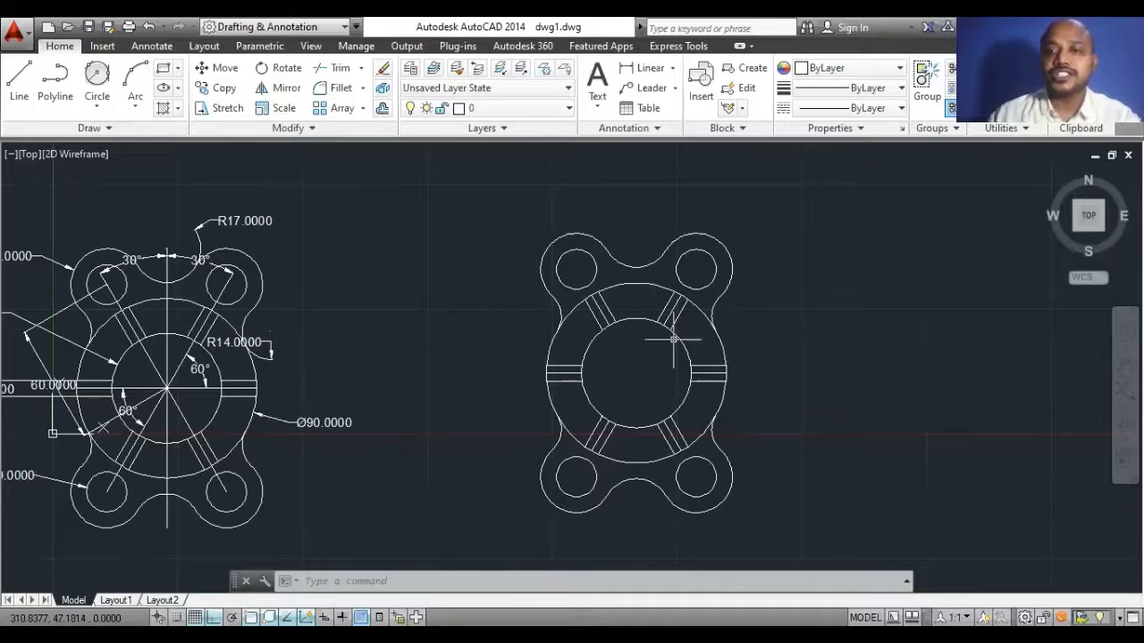
# Delete the six middle lines of the ribs between the inner circle and the outer ring circle on the redrawn flange.
pyautogui.scroll(2, 693, 412)
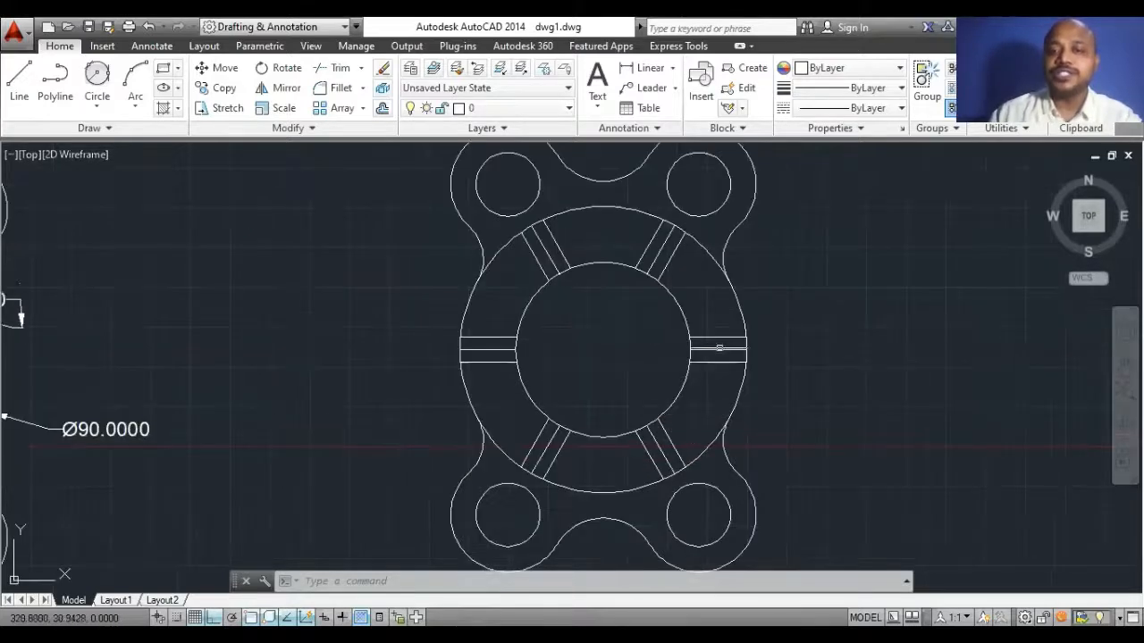
pyautogui.click(718, 349)
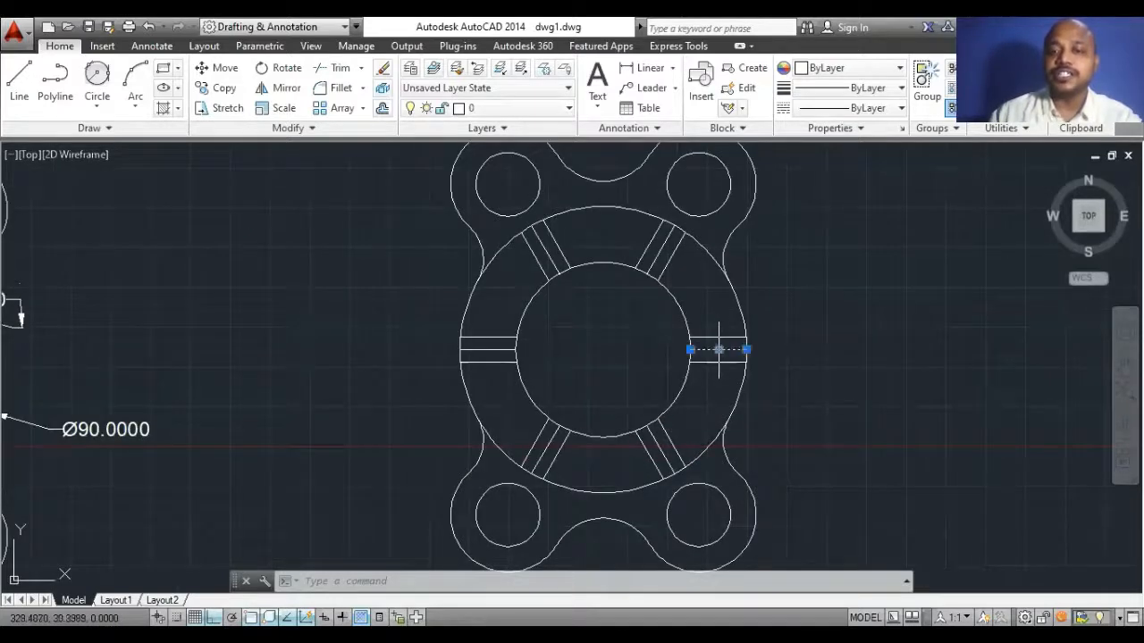
pyautogui.click(500, 348)
pyautogui.click(543, 248)
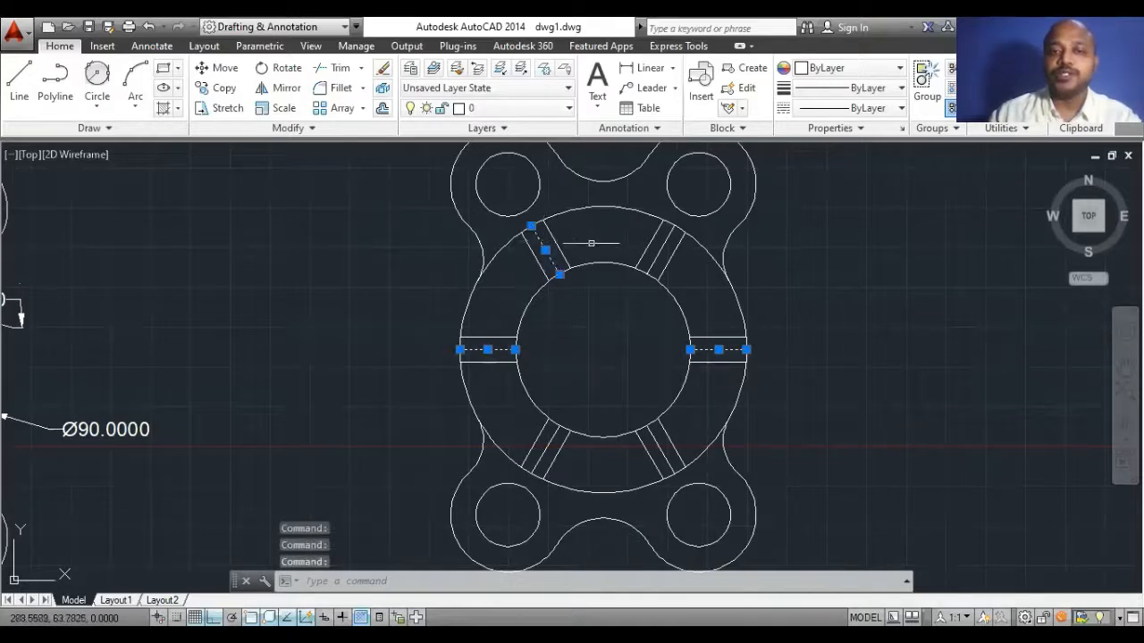
pyautogui.click(662, 246)
pyautogui.click(660, 447)
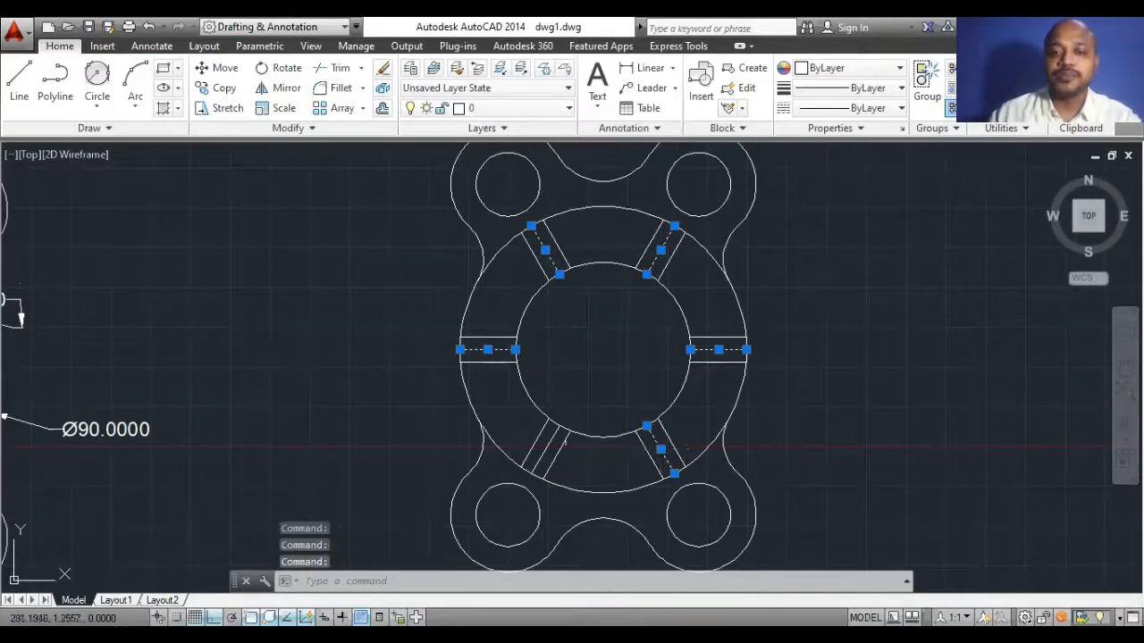
pyautogui.click(550, 440)
pyautogui.press('Delete')
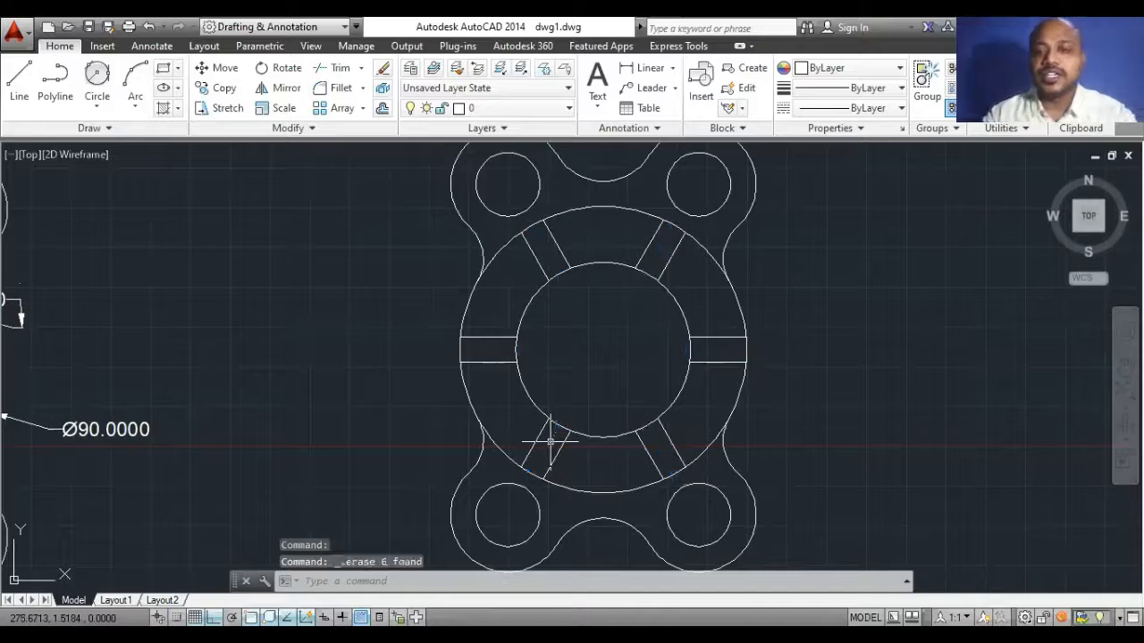
pyautogui.scroll(-2, 601, 407)
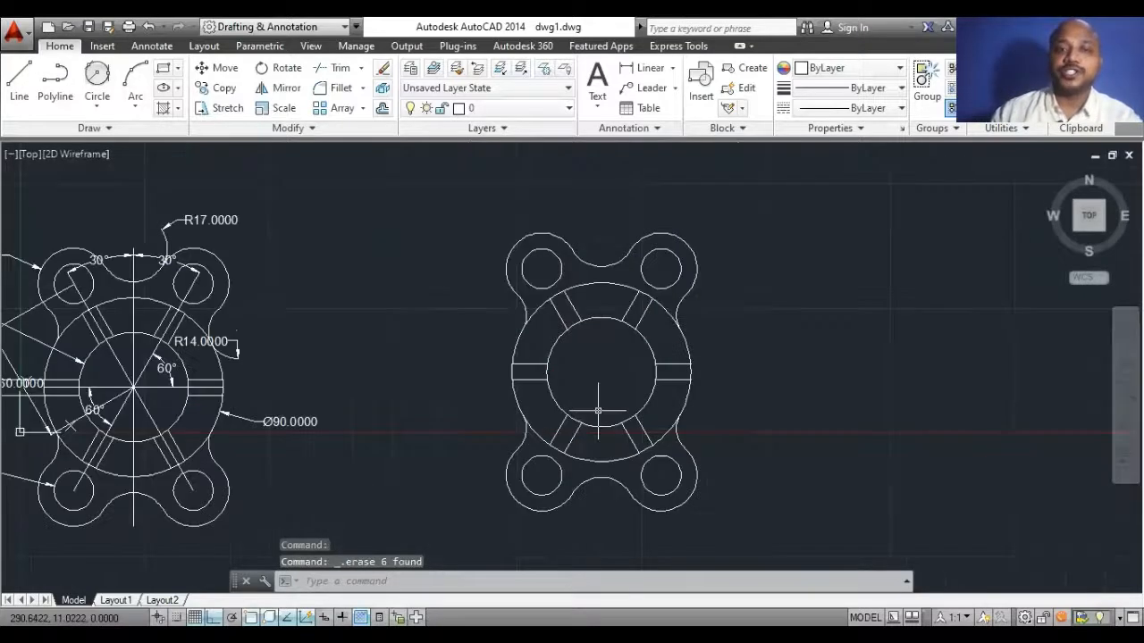
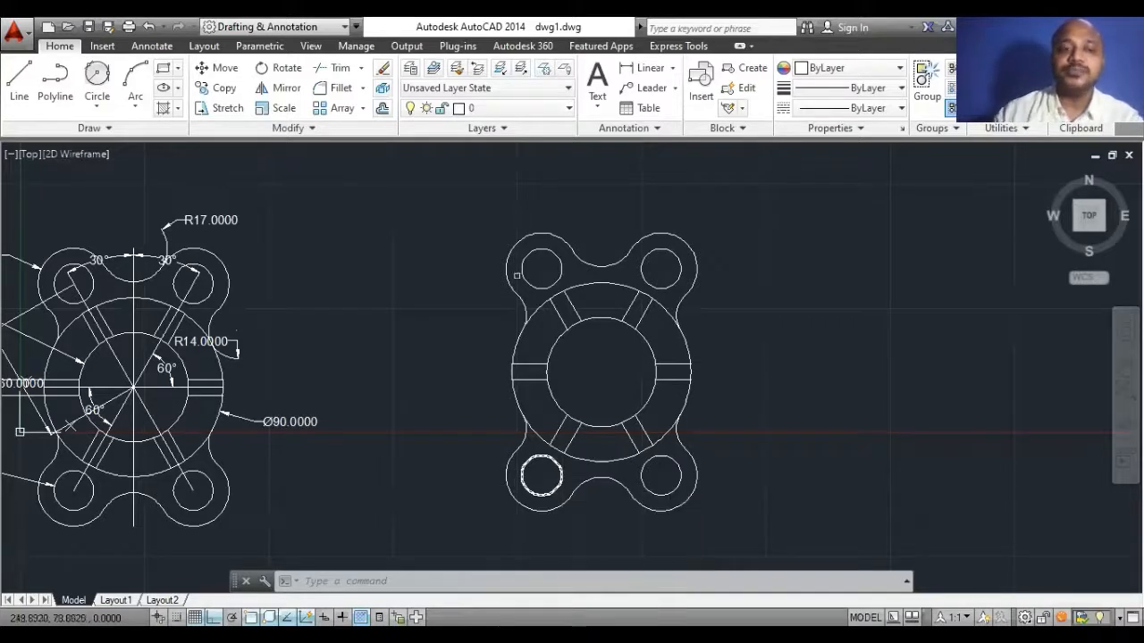
# Add a linear dimension for the width of the left horizontal rib, placed outside the flange to its left.
pyautogui.scroll(-2, 688, 302)
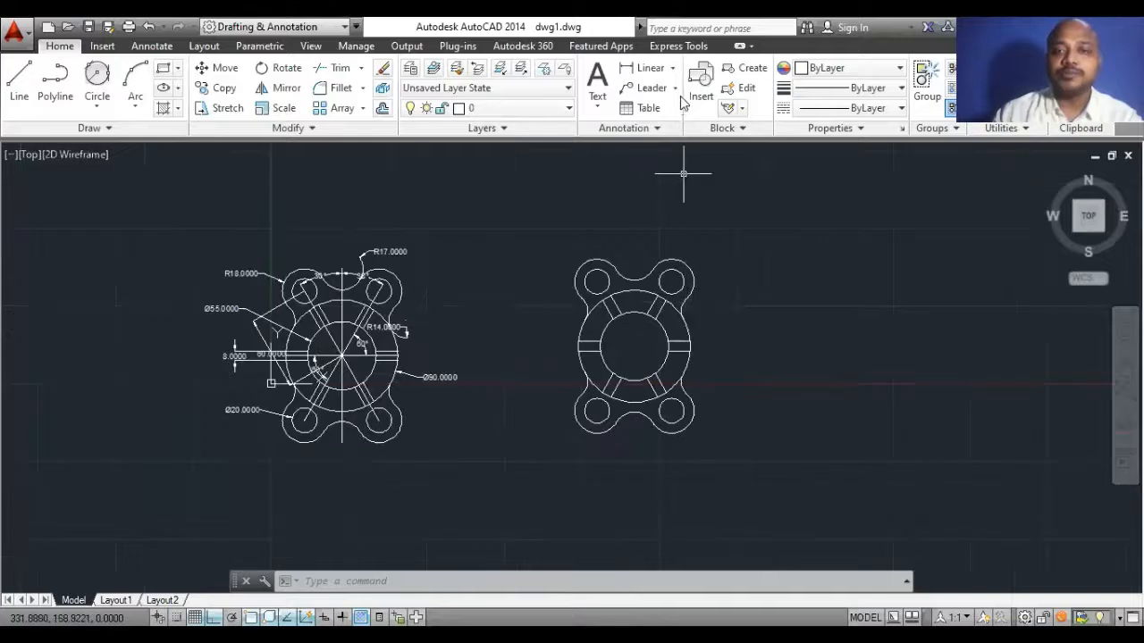
pyautogui.click(672, 67)
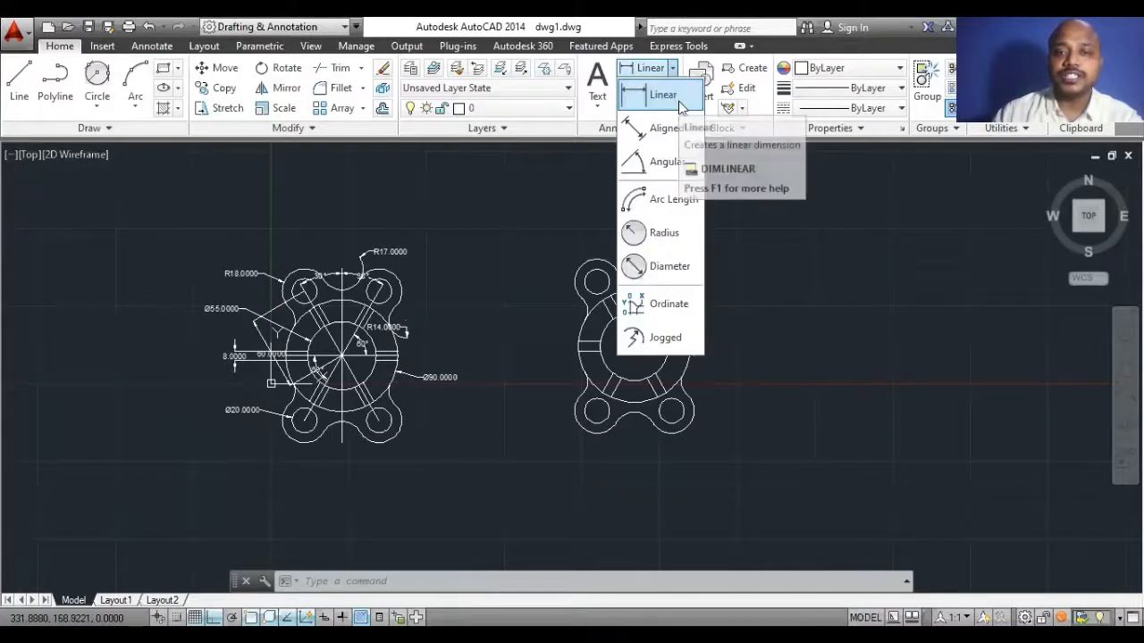
pyautogui.click(679, 103)
pyautogui.scroll(6, 568, 382)
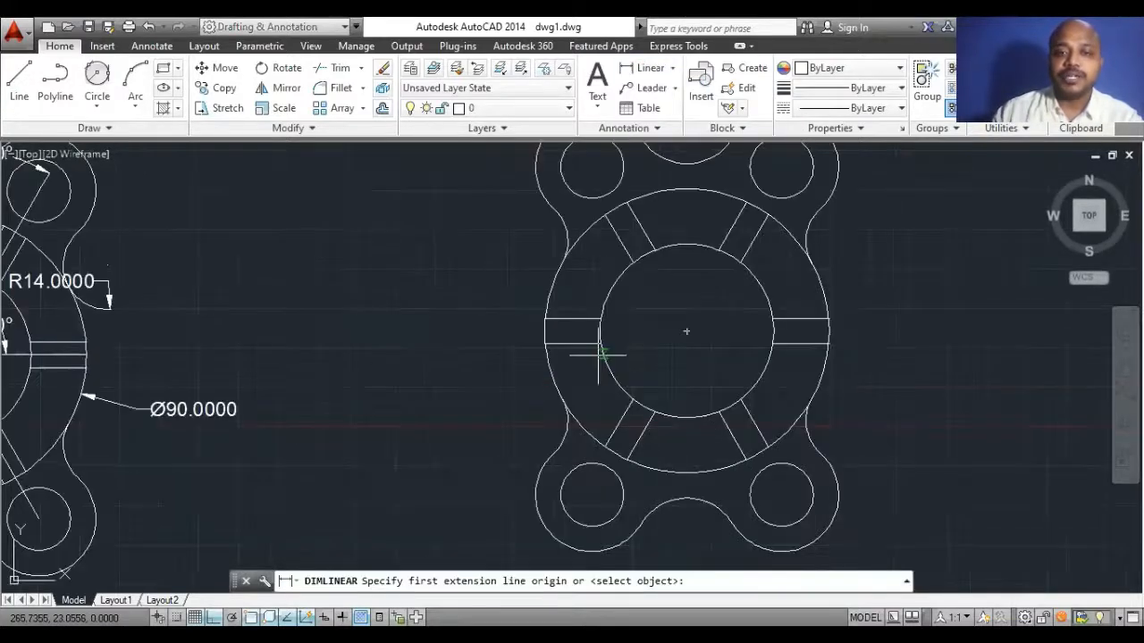
pyautogui.click(556, 296)
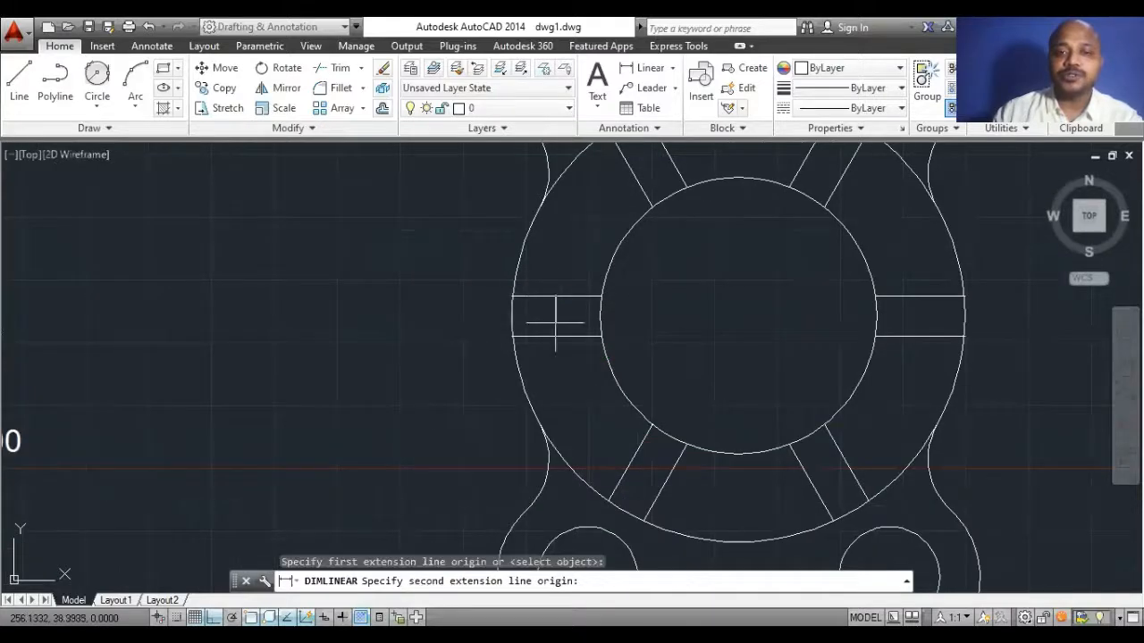
pyautogui.click(556, 336)
pyautogui.click(439, 336)
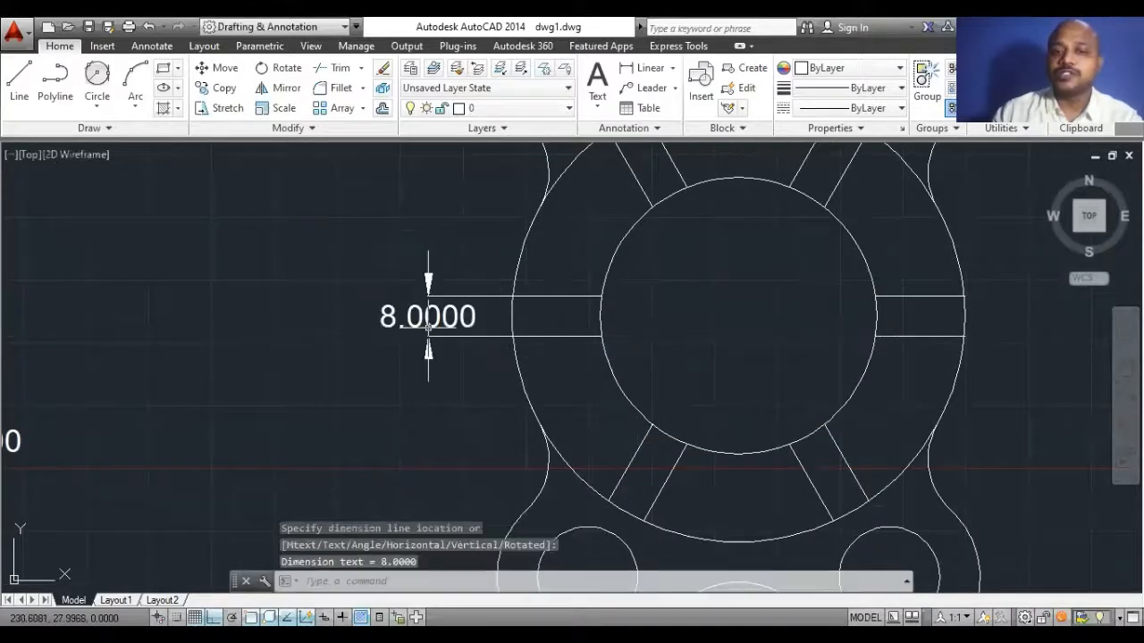
# Add a radius dimension to the concave arc between the two upper lobes, placed just above the arc.
pyautogui.scroll(-4, 436, 332)
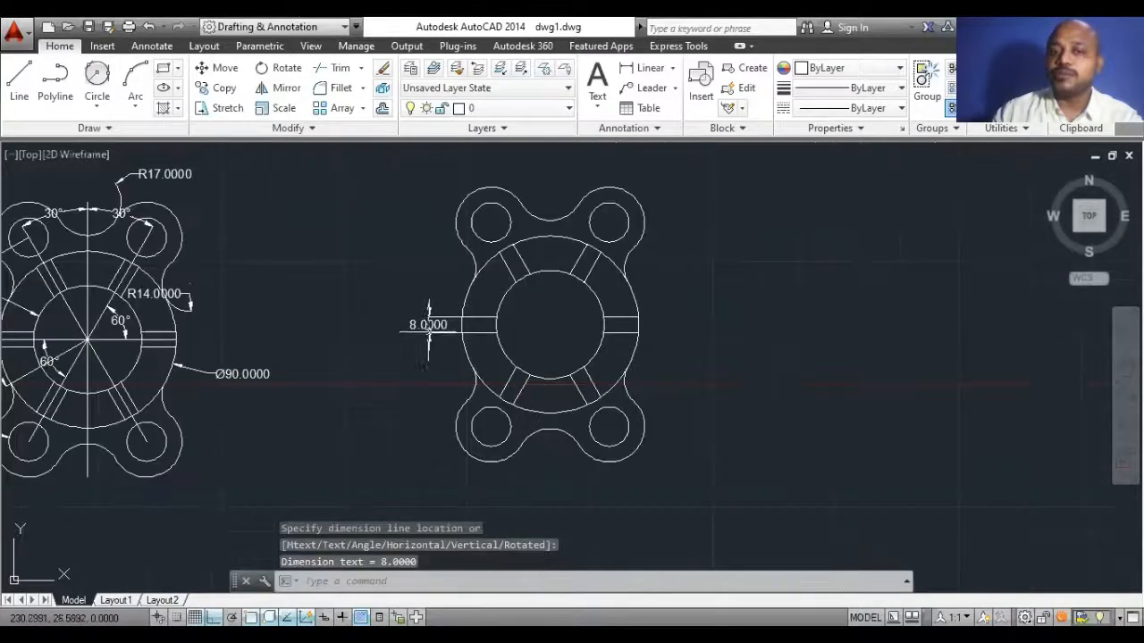
pyautogui.click(672, 68)
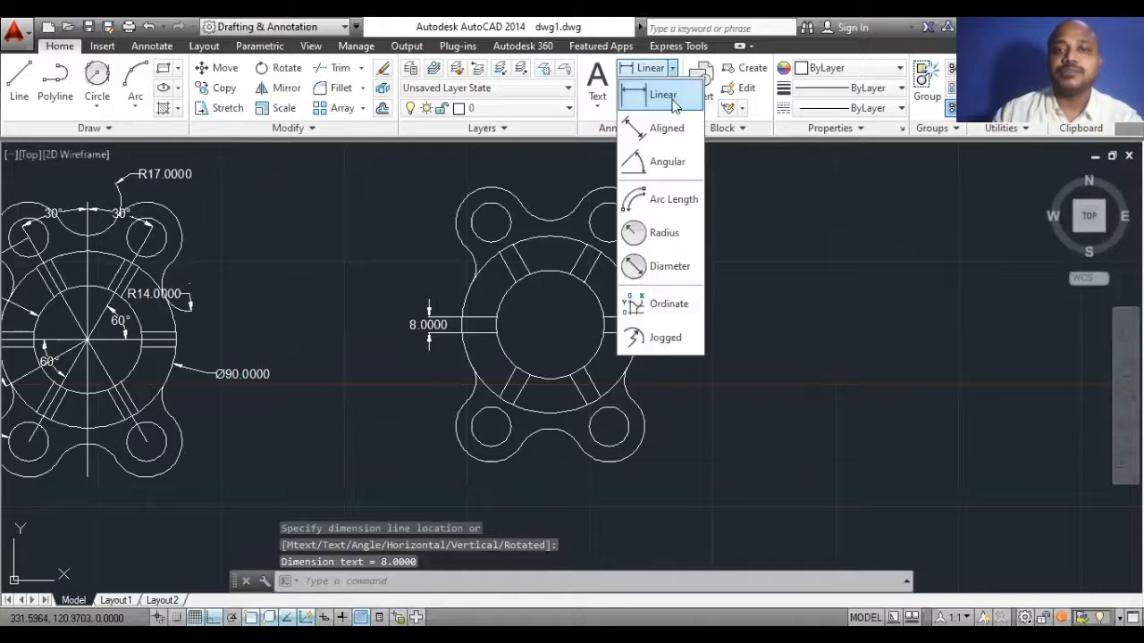
pyautogui.click(666, 232)
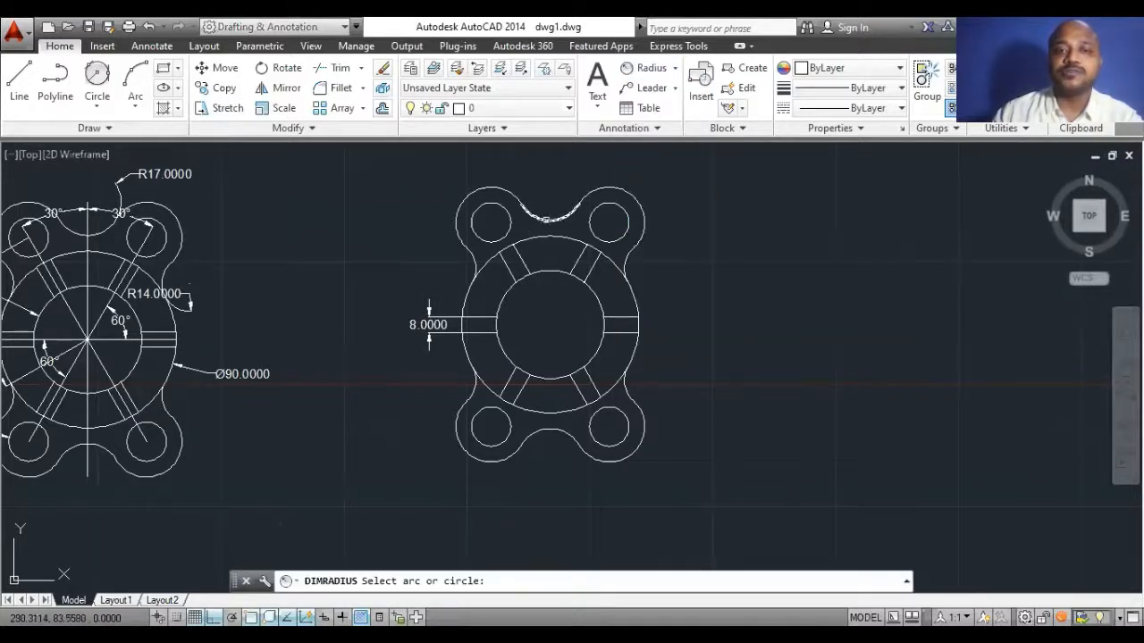
pyautogui.click(546, 219)
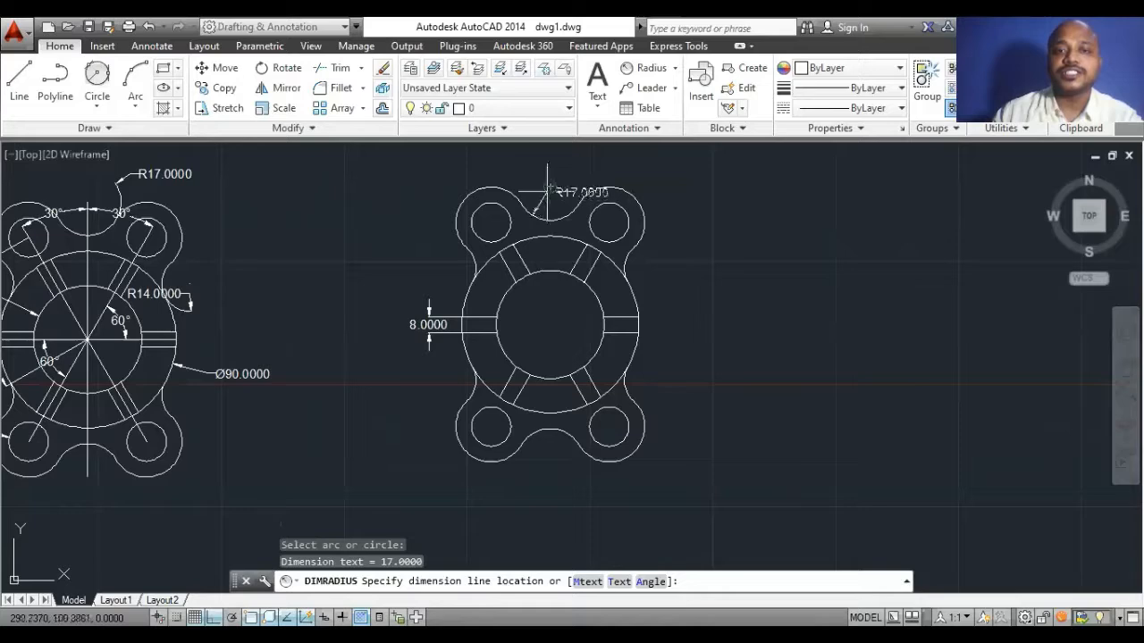
pyautogui.click(548, 189)
pyautogui.scroll(4, 554, 188)
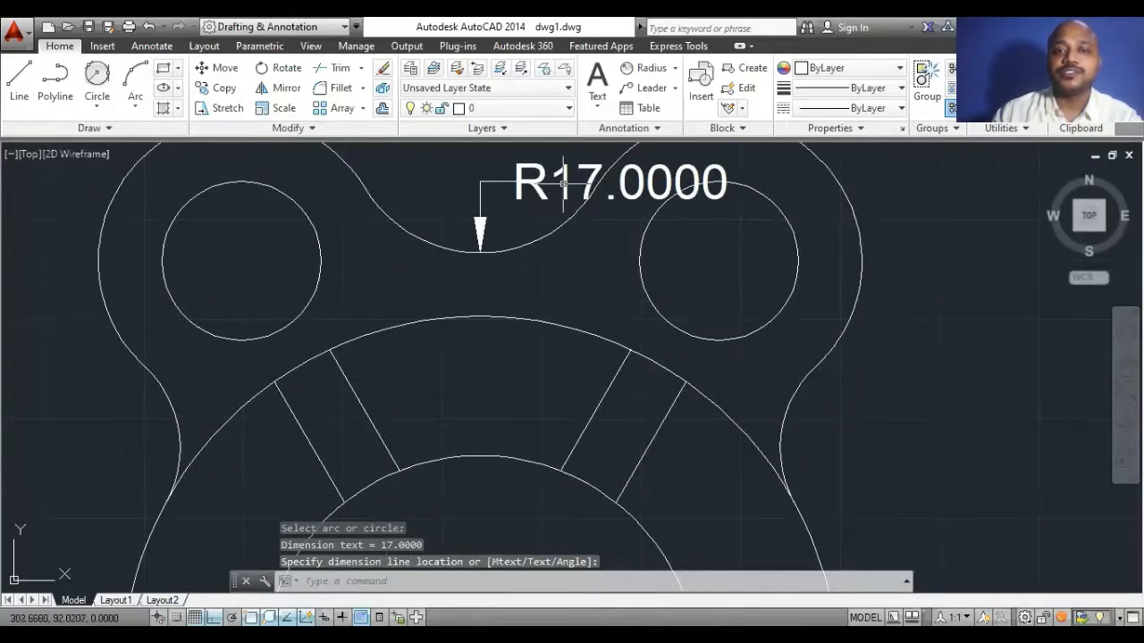
pyautogui.scroll(-4, 563, 185)
pyautogui.scroll(-2, 581, 212)
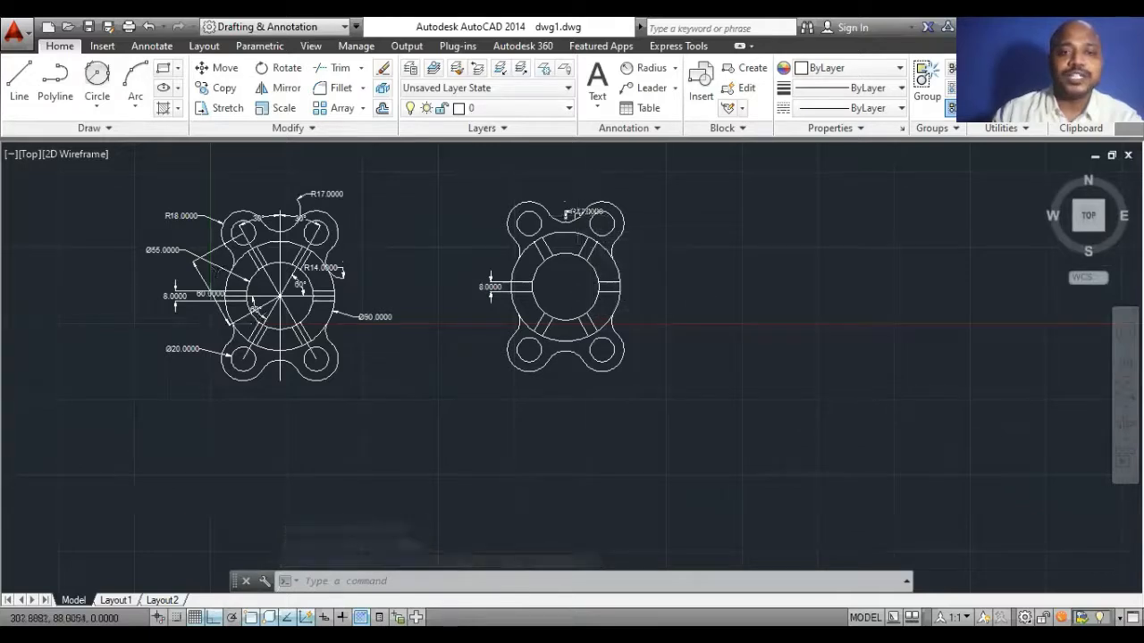
# Add a radius dimension to the outer arc of the upper-left lobe, placed outside to its left.
pyautogui.scroll(4, 572, 213)
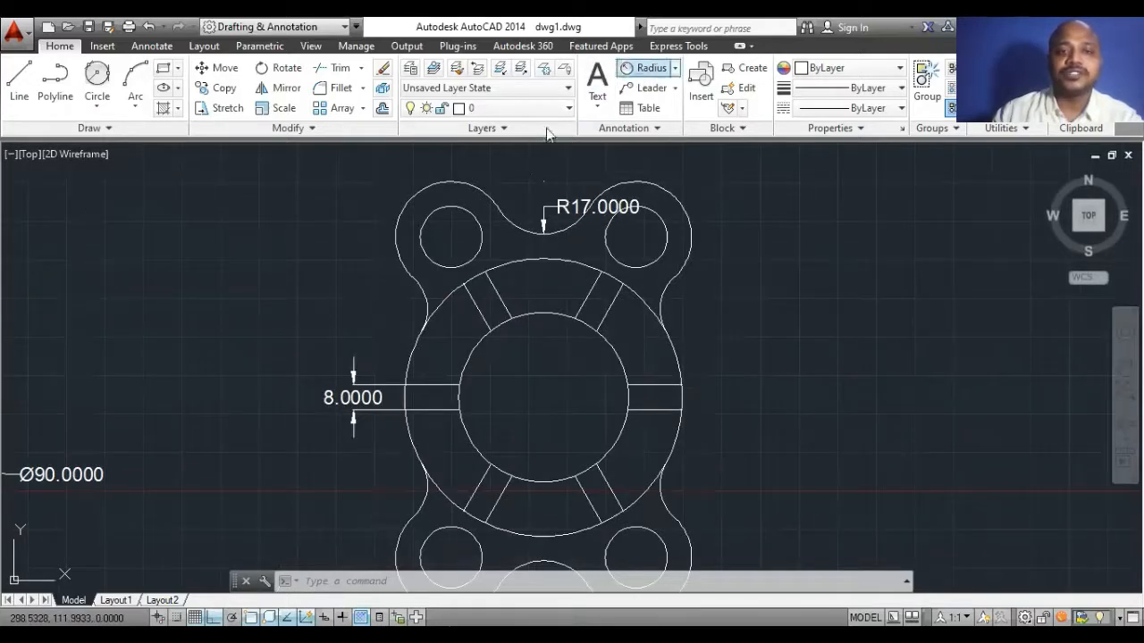
pyautogui.click(643, 68)
pyautogui.click(433, 183)
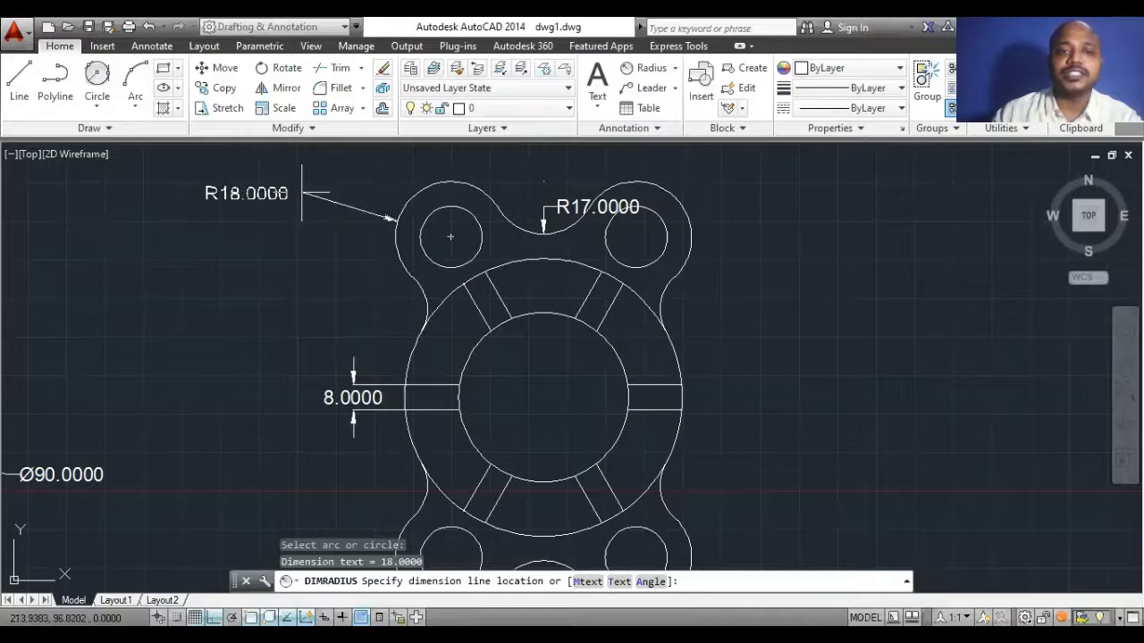
pyautogui.click(302, 192)
# Add a diameter dimension to the lower-left lobe's hole, placed outside the flange to its left.
pyautogui.scroll(-4, 518, 216)
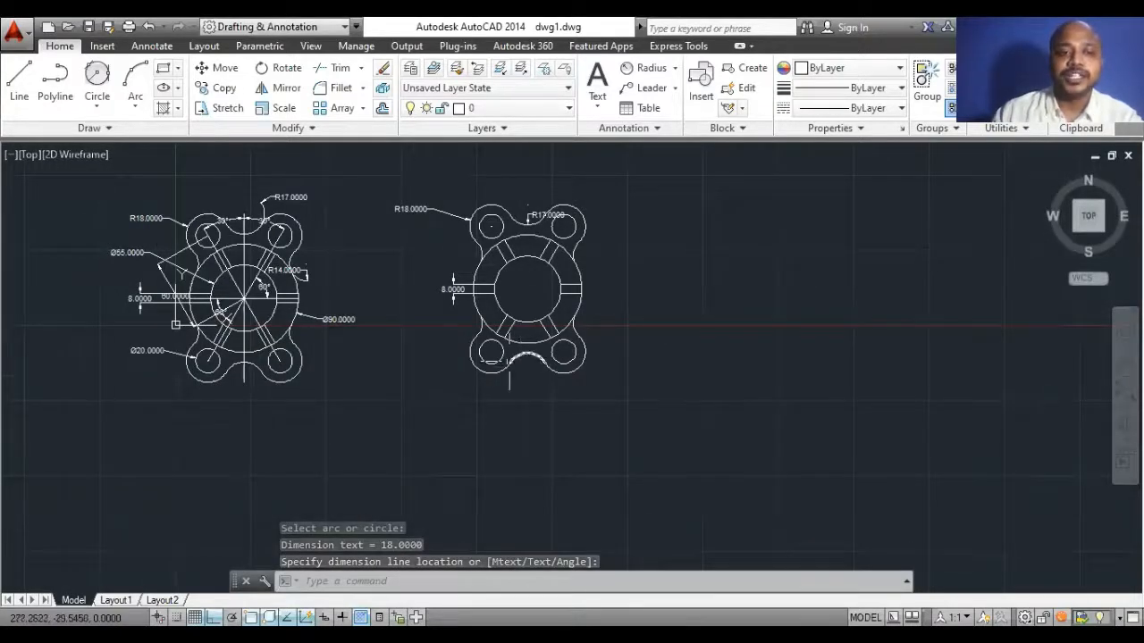
pyautogui.scroll(2, 509, 362)
pyautogui.click(675, 68)
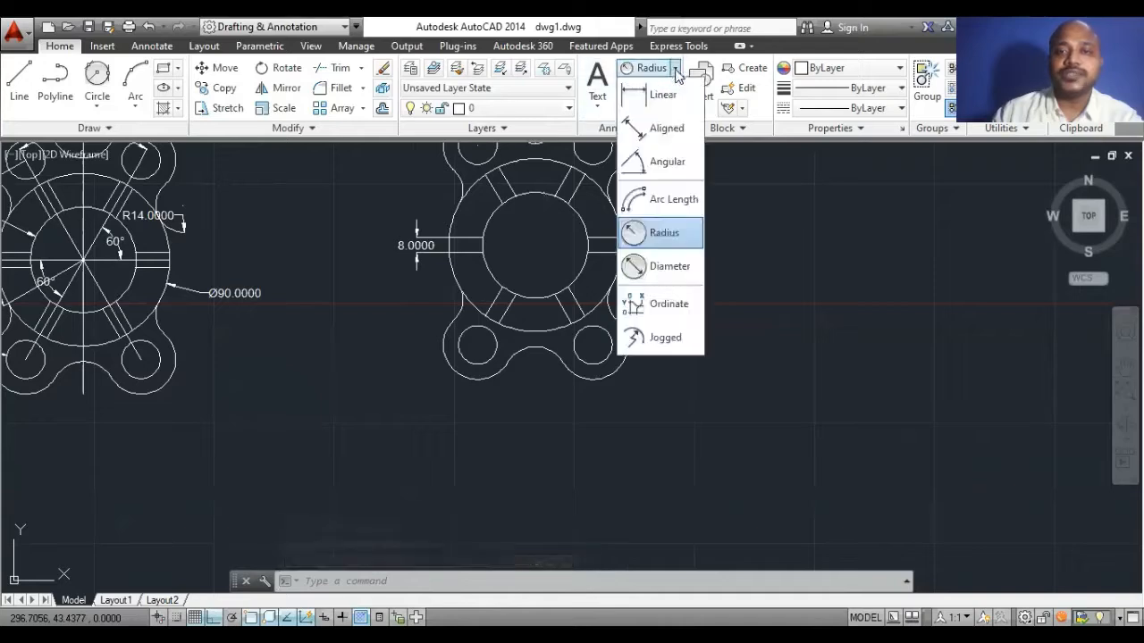
pyautogui.click(653, 262)
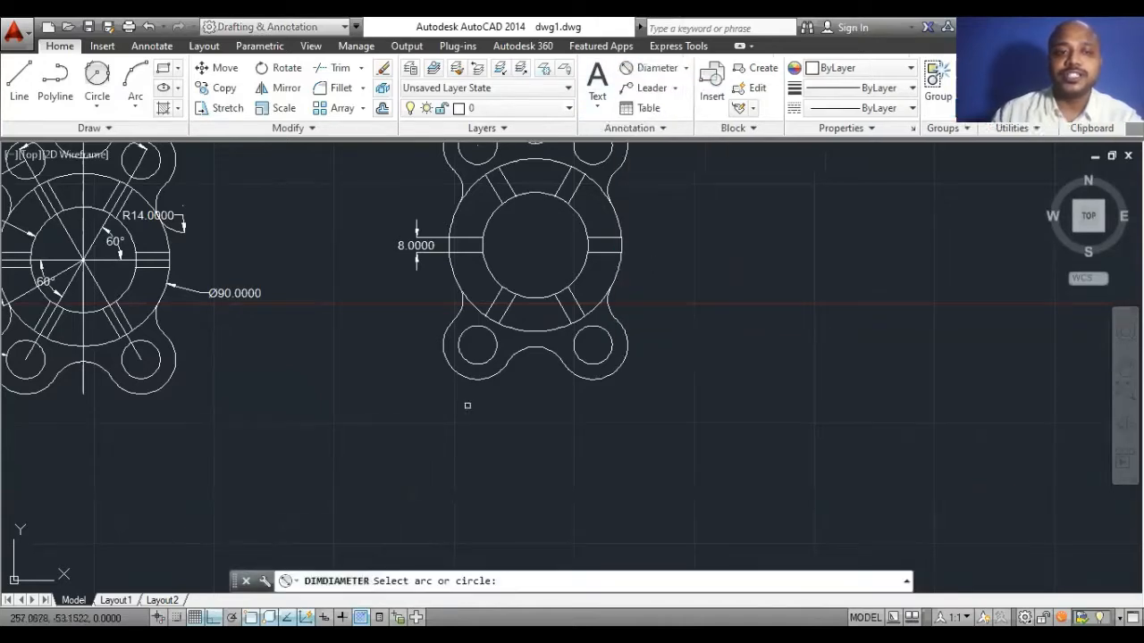
pyautogui.scroll(-2, 468, 401)
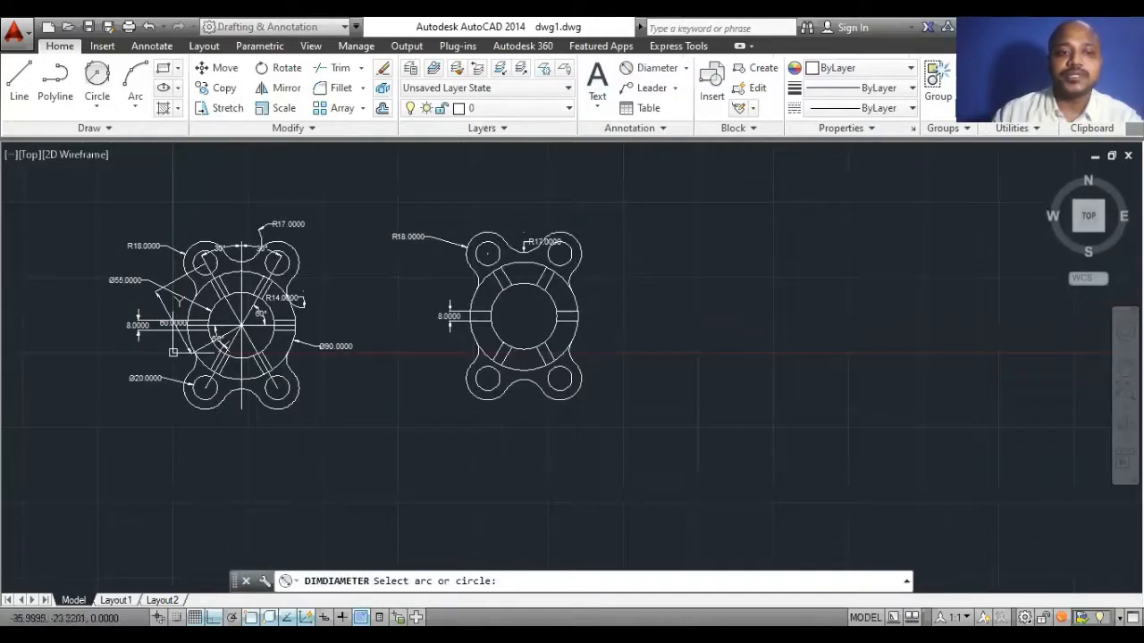
pyautogui.scroll(2, 471, 370)
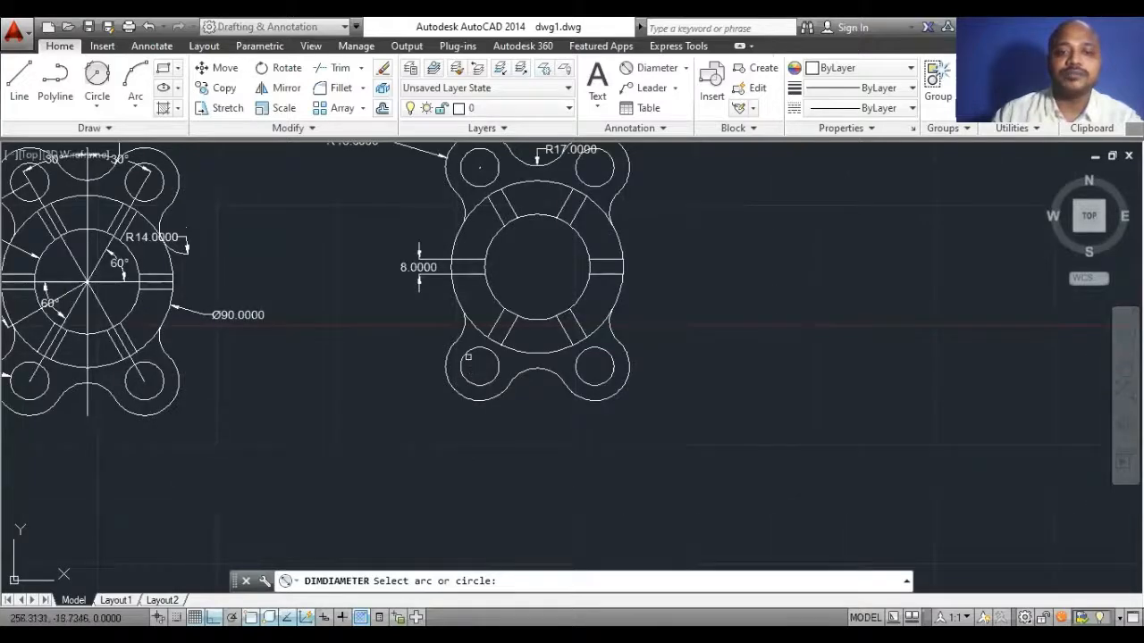
pyautogui.click(479, 364)
pyautogui.click(378, 357)
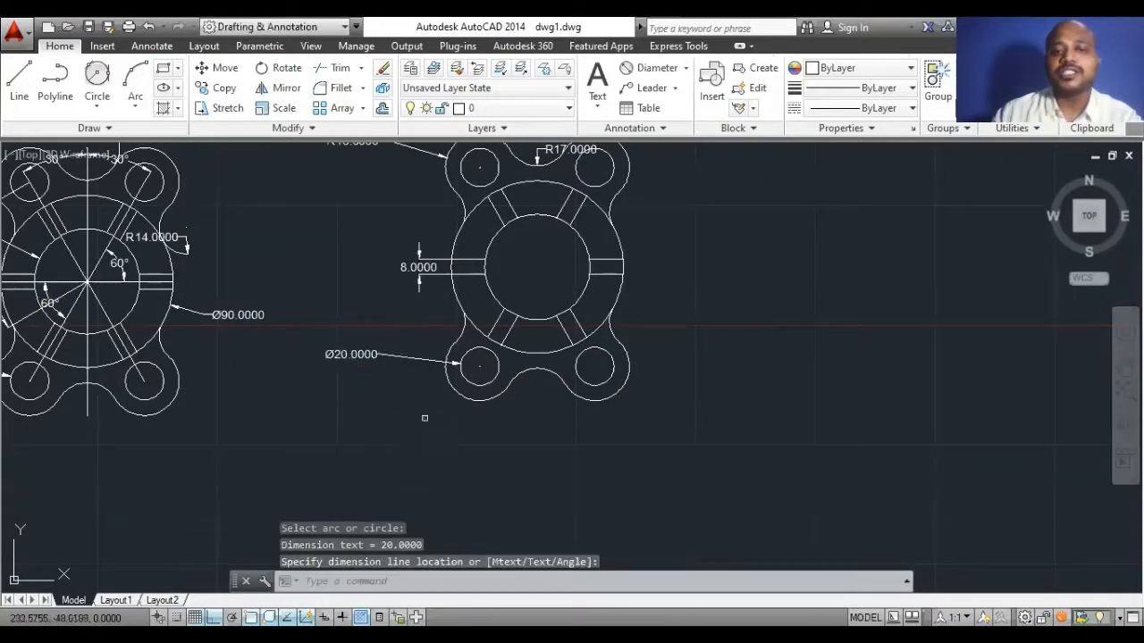
pyautogui.scroll(-2, 480, 447)
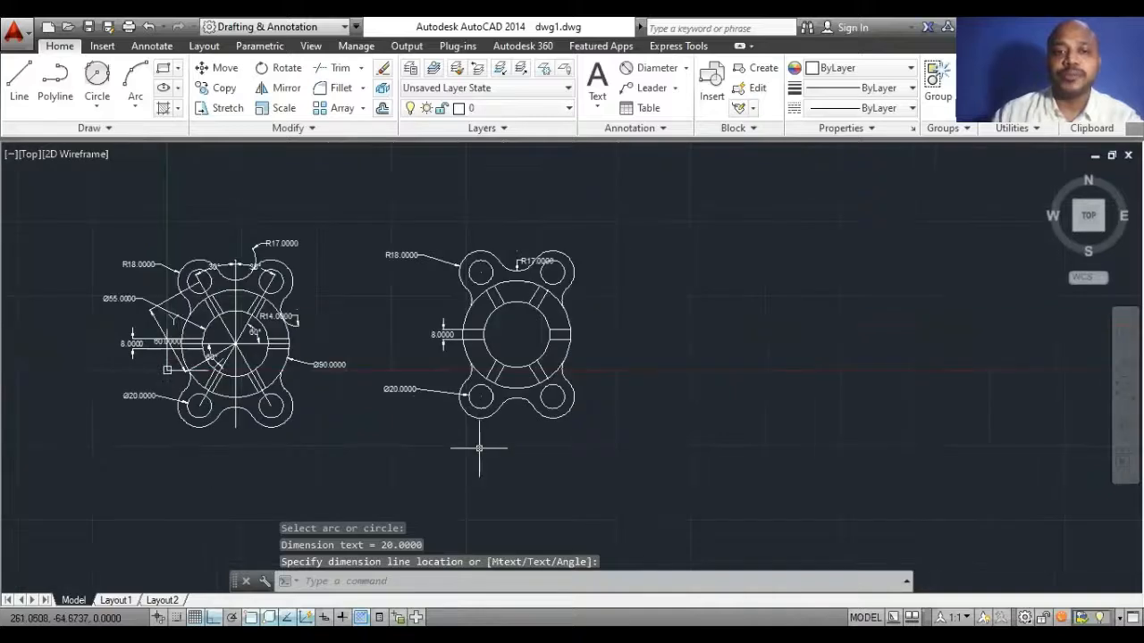
pyautogui.click(685, 67)
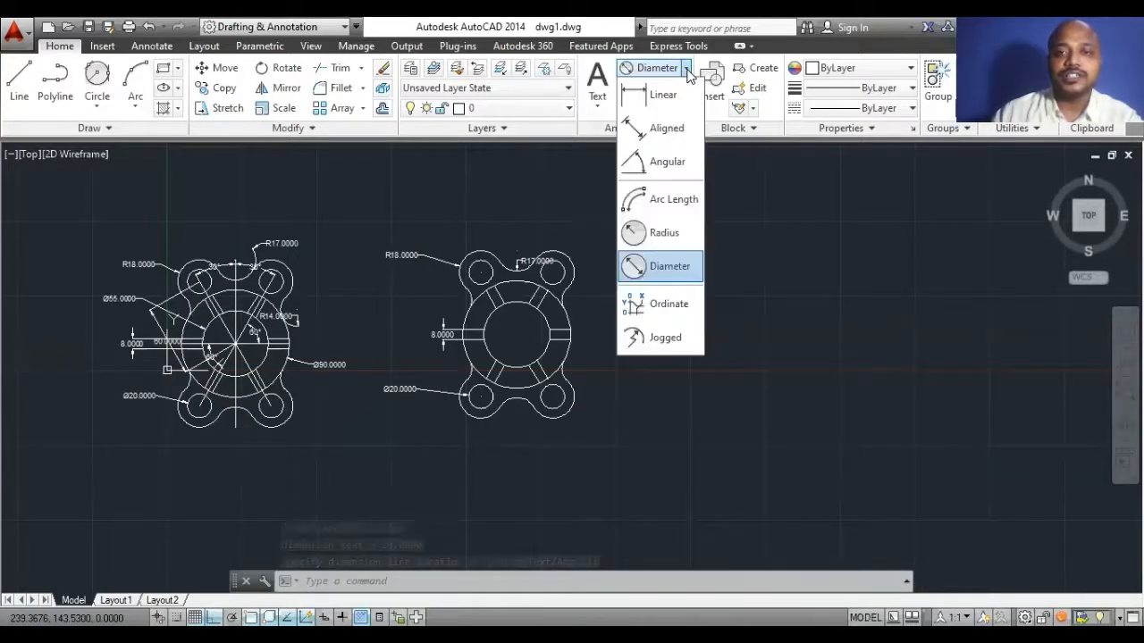
pyautogui.click(667, 130)
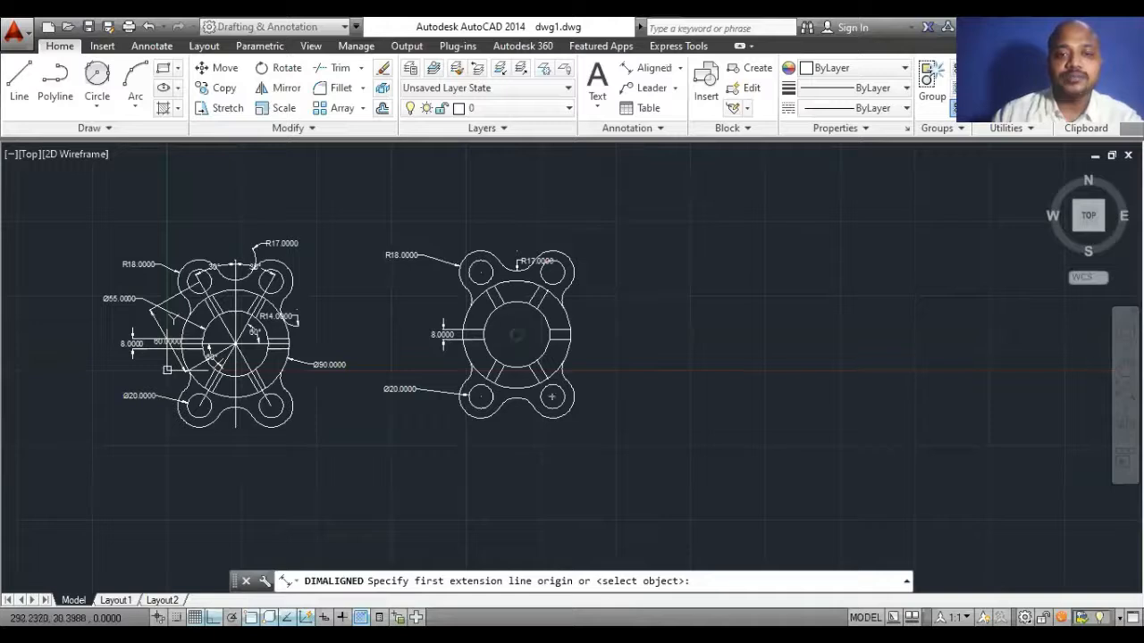
pyautogui.click(523, 334)
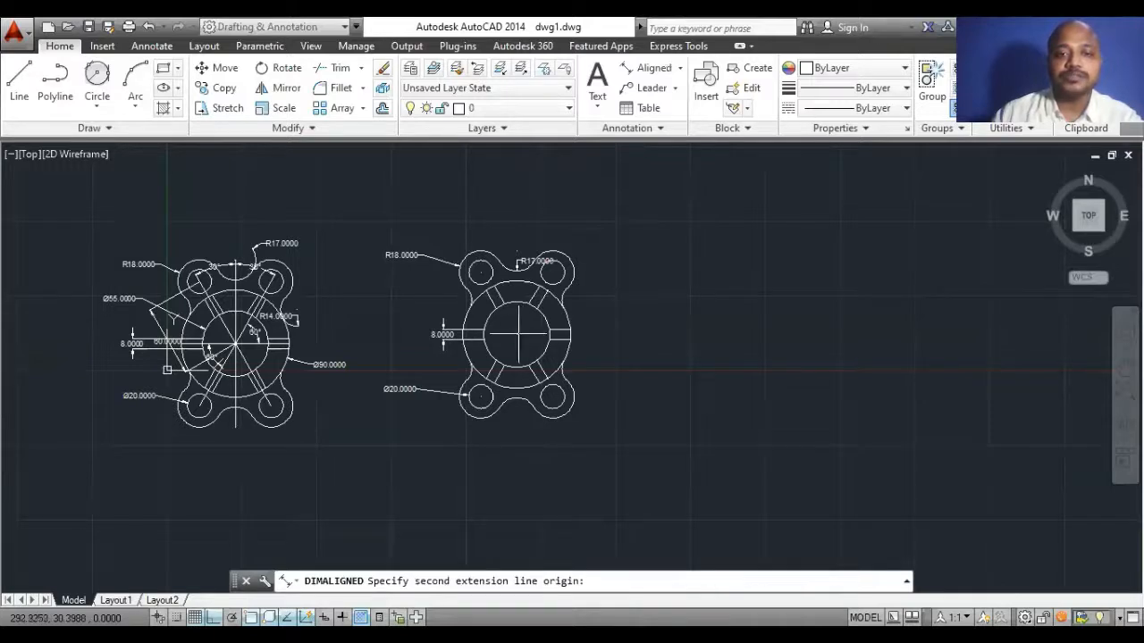
pyautogui.click(479, 272)
pyautogui.scroll(5, 478, 305)
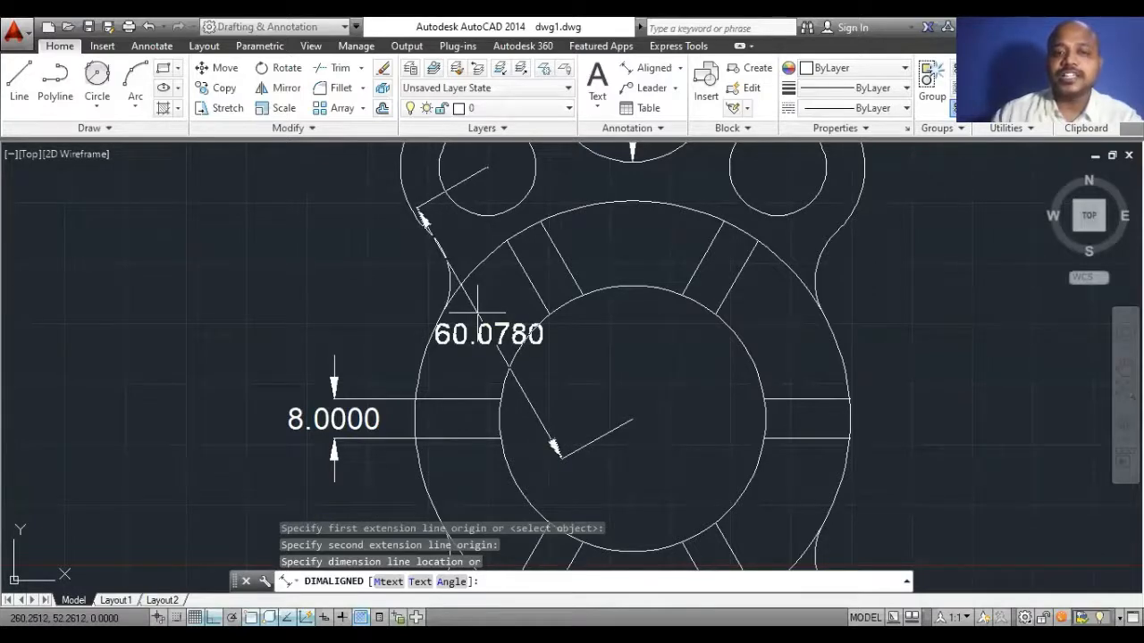
pyautogui.press('Escape')
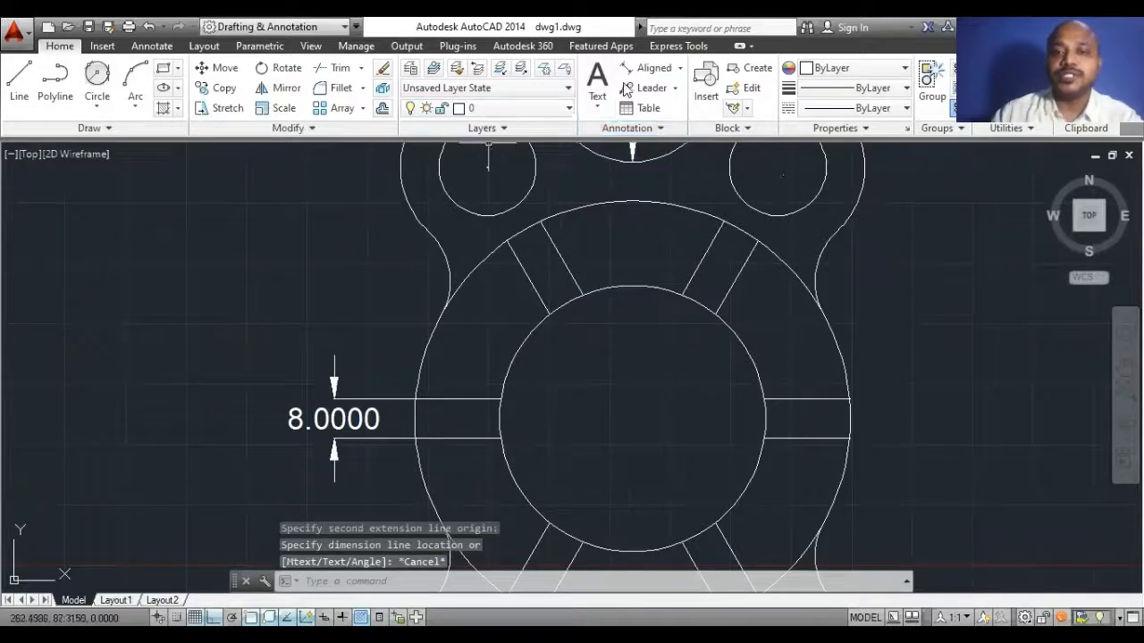
pyautogui.click(648, 68)
pyautogui.click(487, 167)
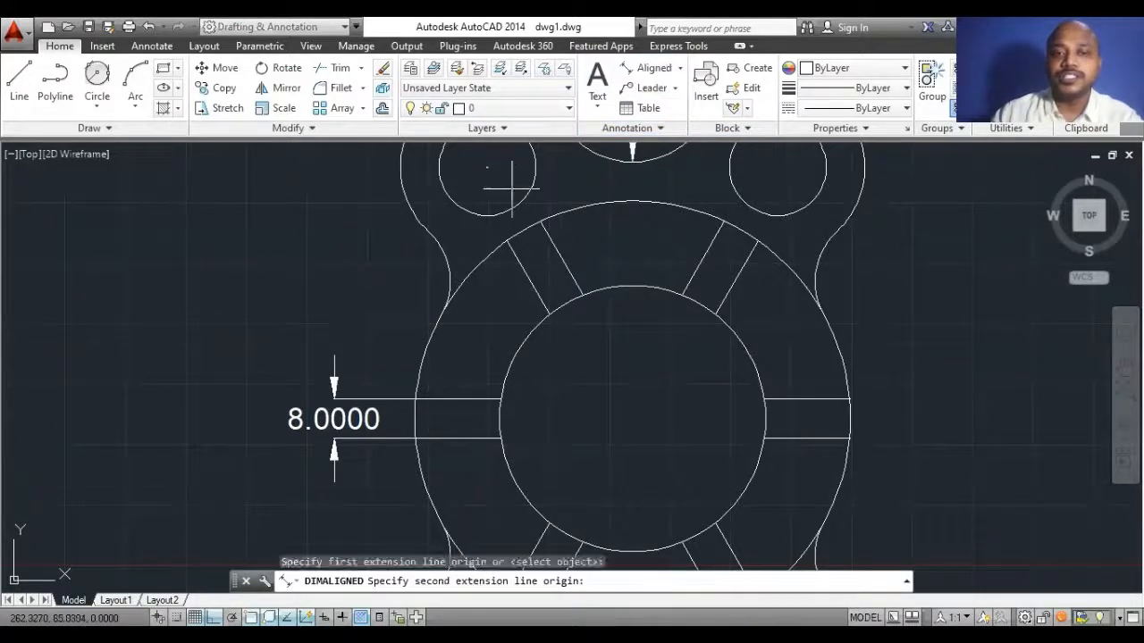
pyautogui.click(628, 415)
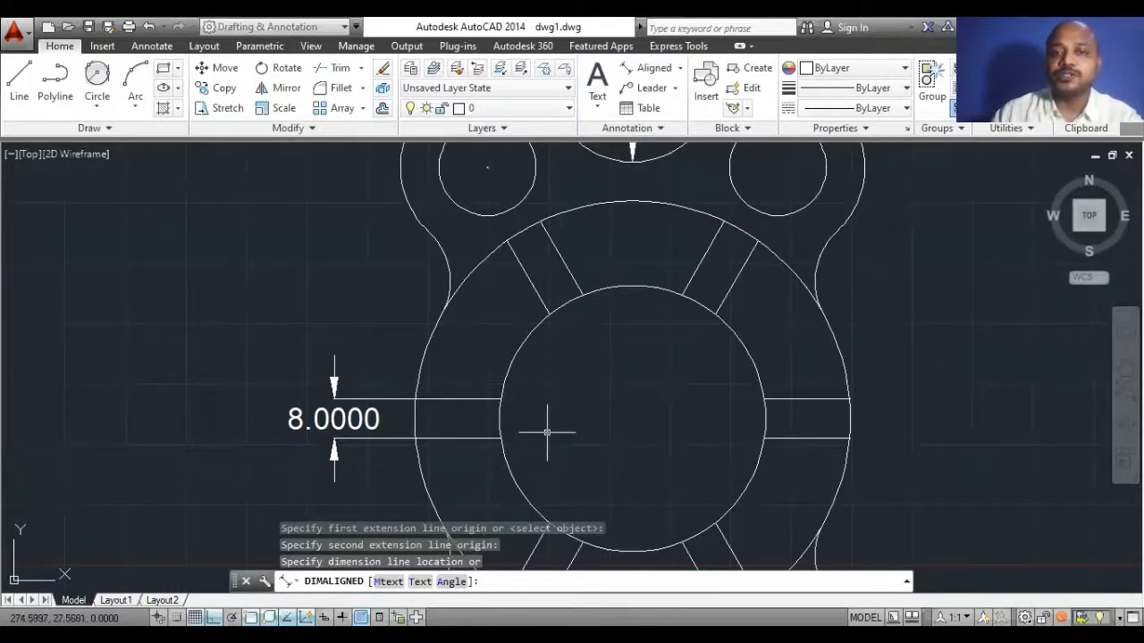
pyautogui.press('Escape')
# Start a line at the center of the redrawn flange's inner circle.
pyautogui.click(20, 89)
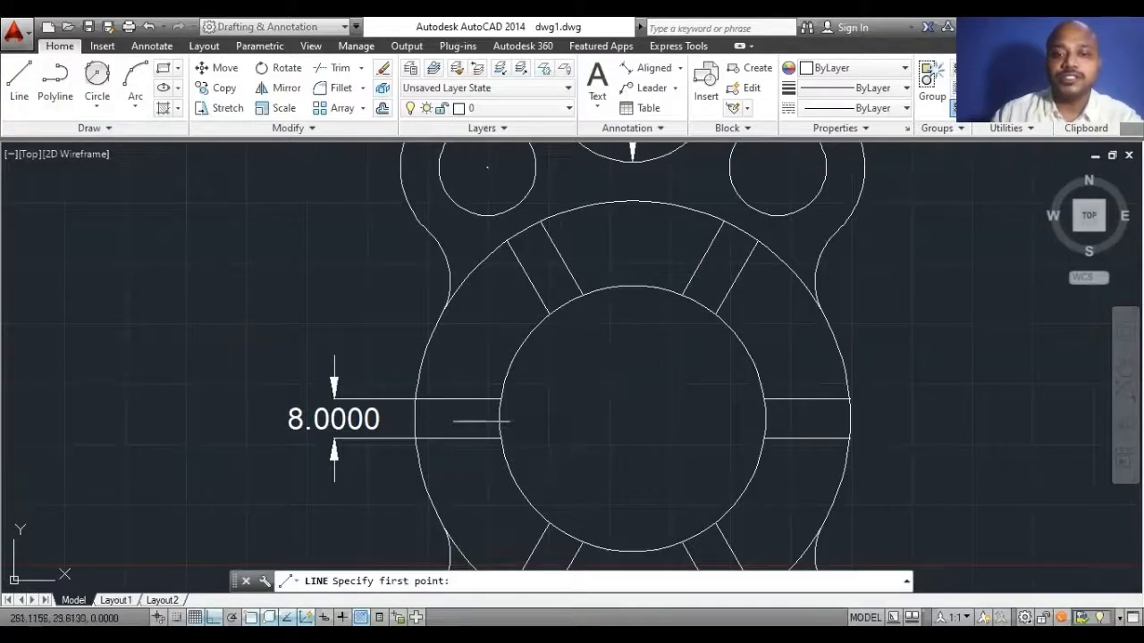
pyautogui.click(632, 416)
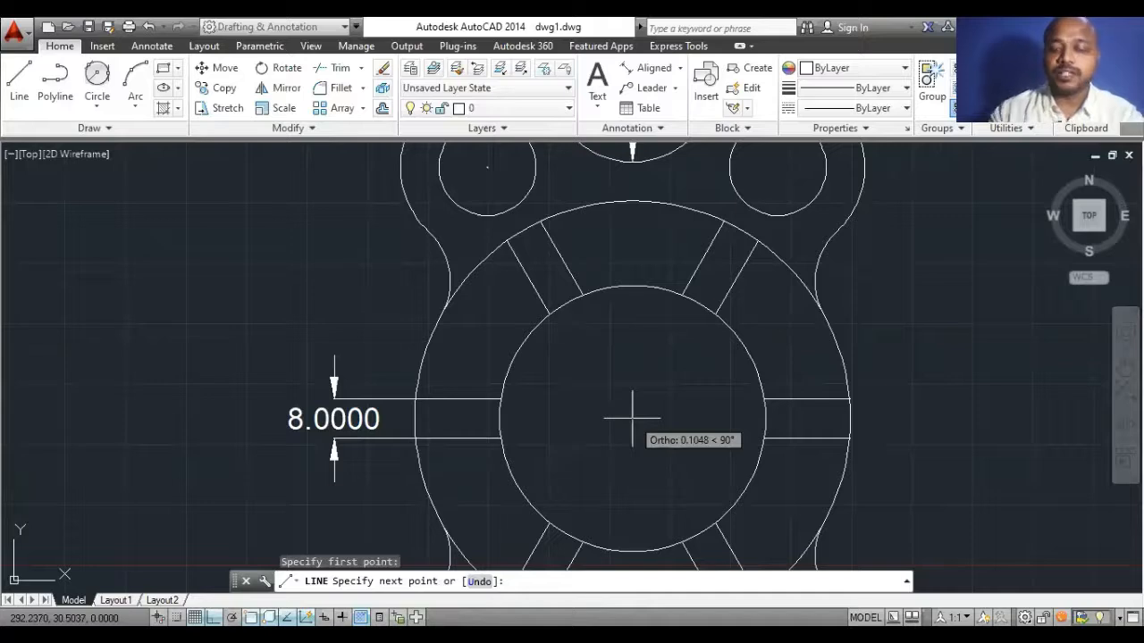
# Draw a line 60 units long at 120° from the centre of the large ring towards the upper-left hole.
pyautogui.write('@60<')
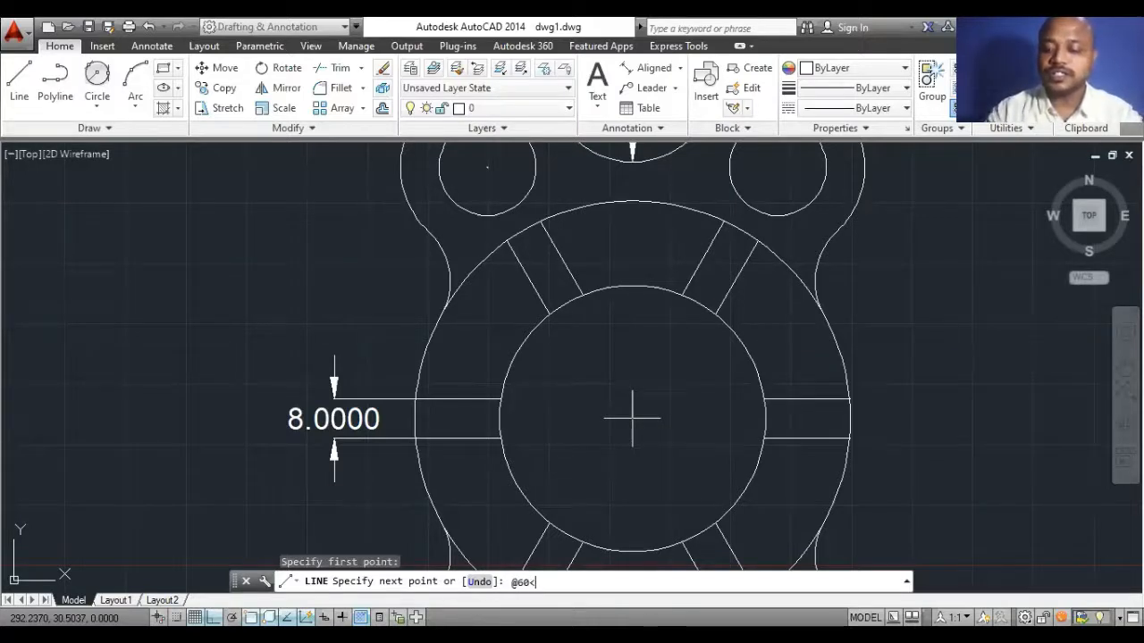
pyautogui.write('120')
pyautogui.press('Return')
pyautogui.press('Escape')
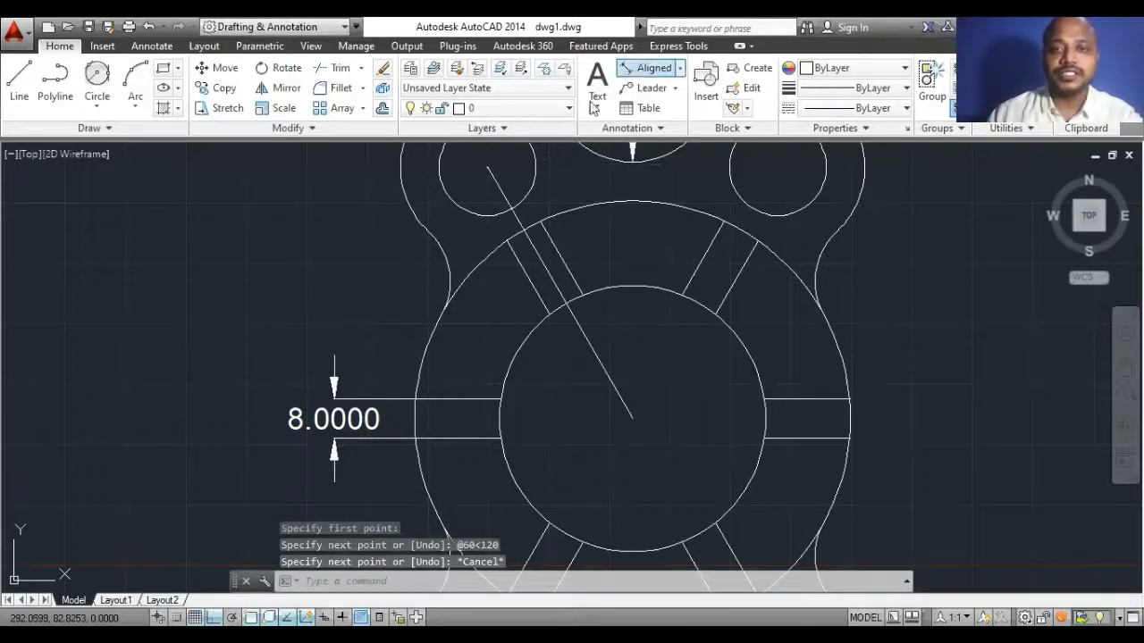
pyautogui.click(642, 68)
pyautogui.scroll(5, 485, 171)
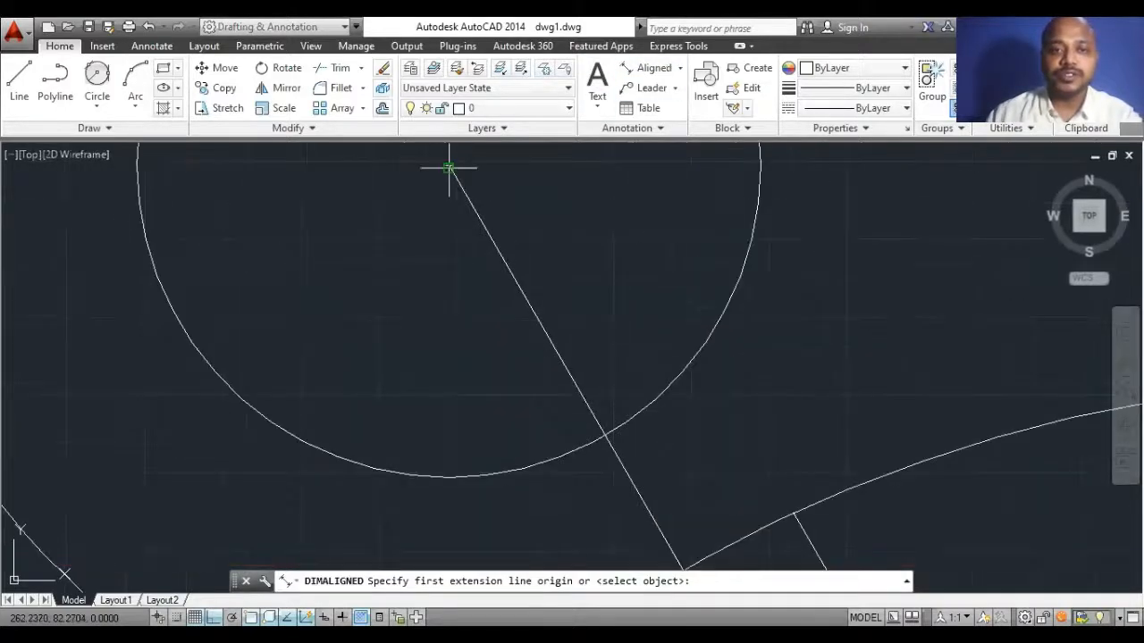
pyautogui.click(448, 167)
pyautogui.scroll(-5, 552, 218)
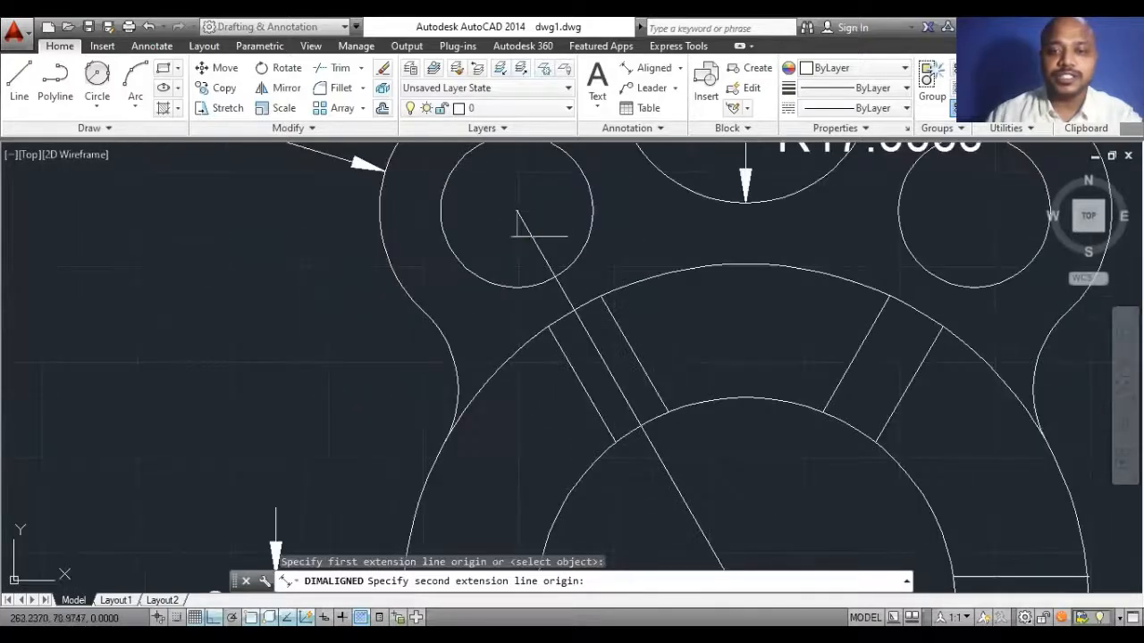
pyautogui.scroll(-4, 619, 493)
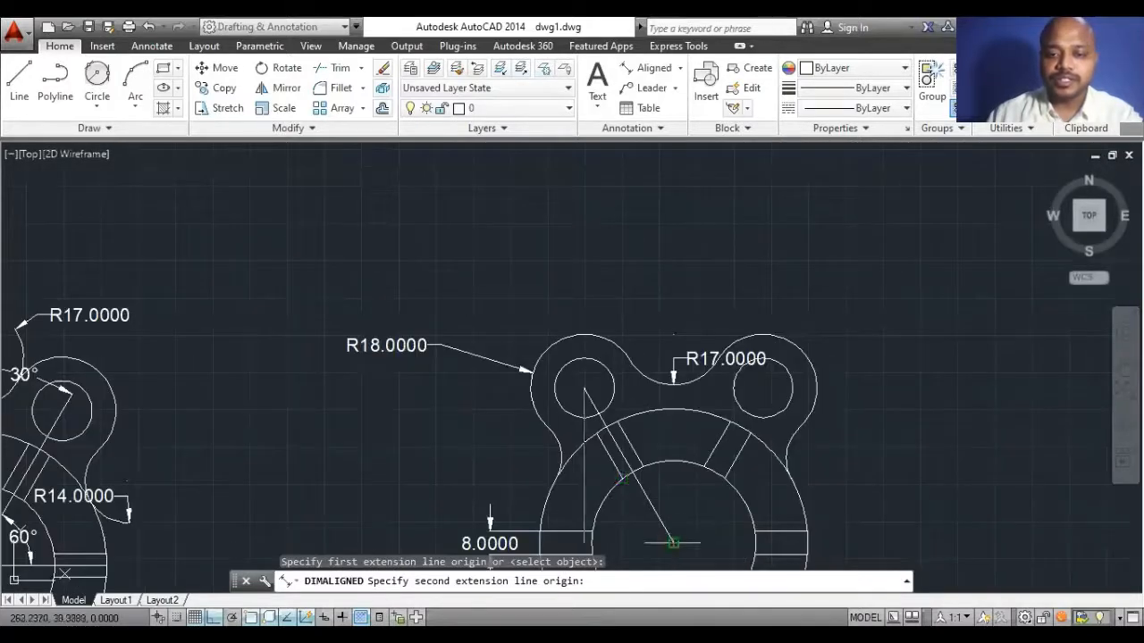
pyautogui.click(672, 543)
pyautogui.press('Escape')
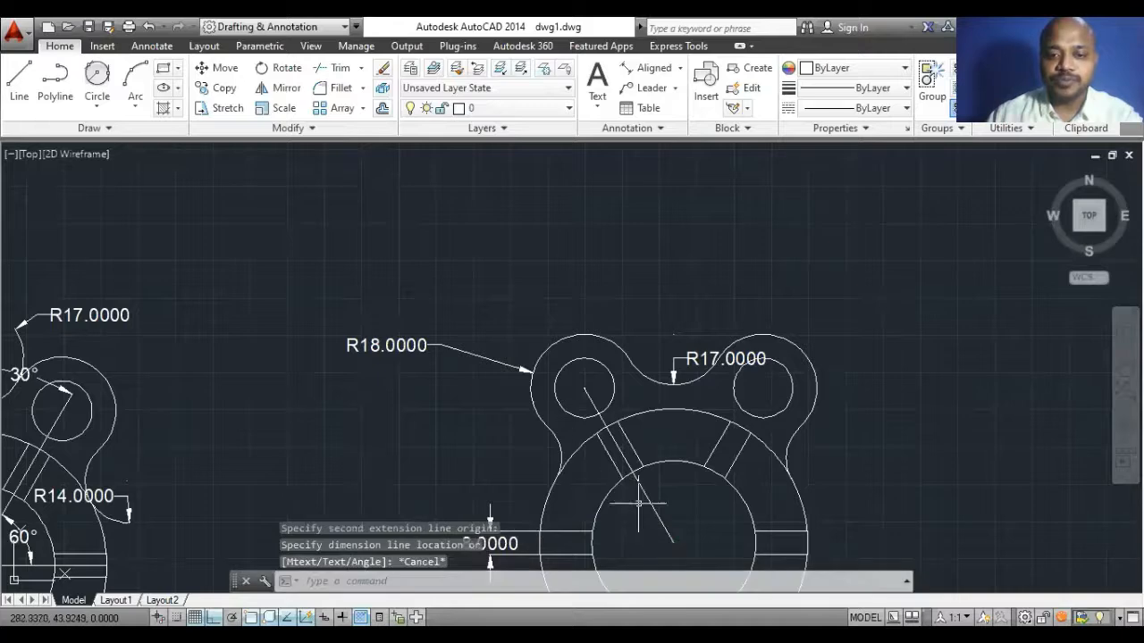
# Add an aligned dimension between the upper-left hole's centre and the large ring's centre, placed beside the inclined line.
pyautogui.scroll(2, 653, 500)
pyautogui.moveTo(653, 498); pyautogui.dragTo(586, 389, button='middle')
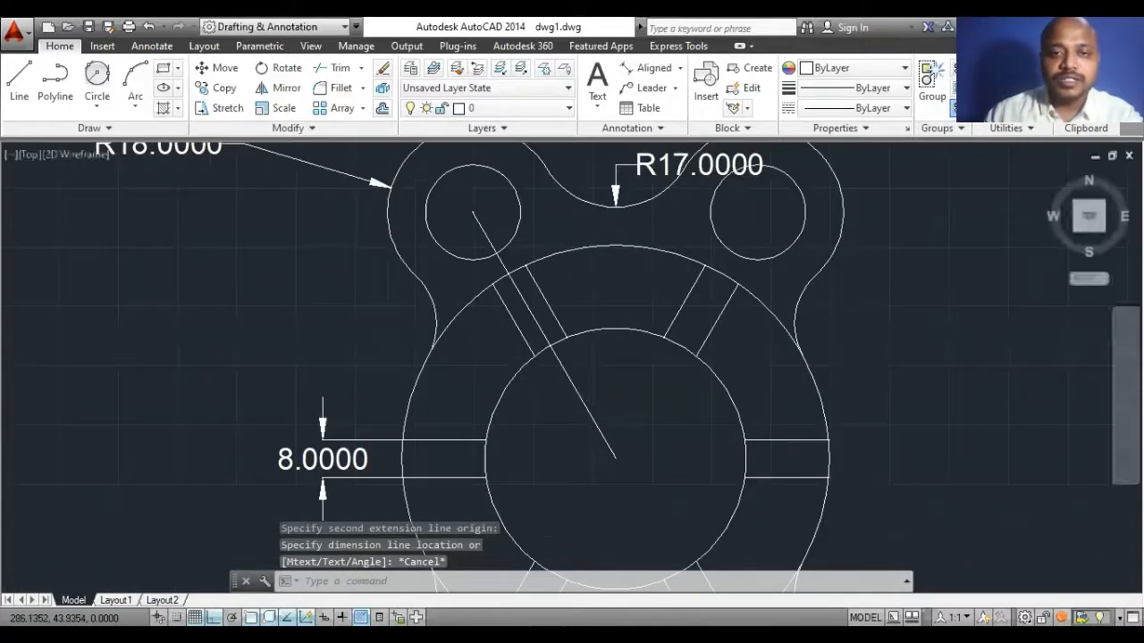
pyautogui.click(655, 68)
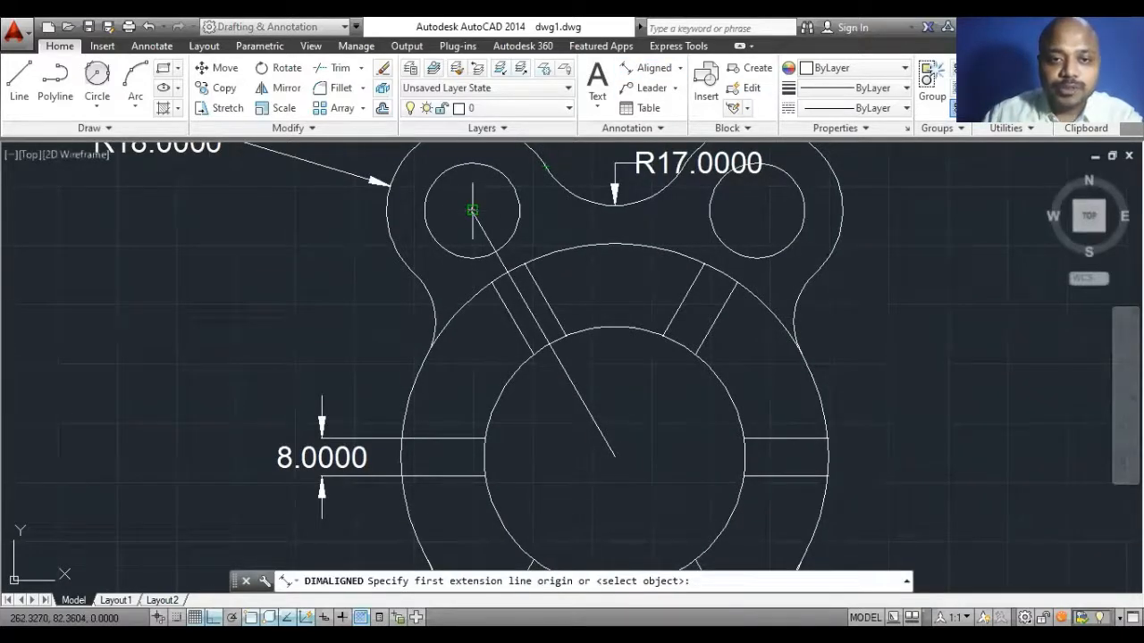
pyautogui.scroll(5, 459, 213)
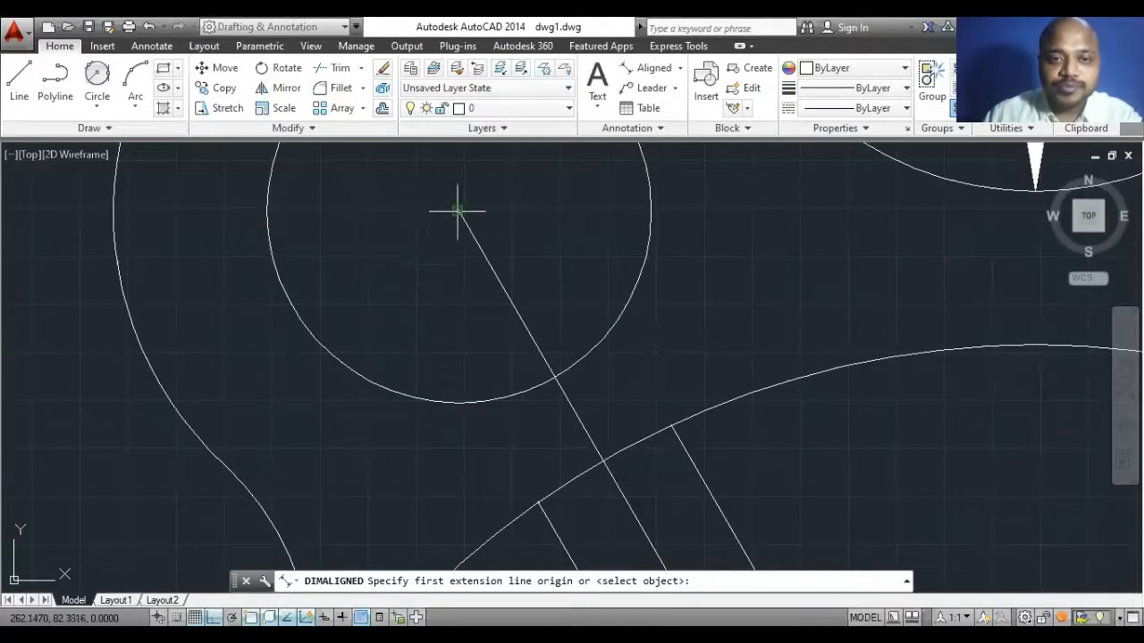
pyautogui.click(458, 212)
pyautogui.scroll(-4, 457, 212)
pyautogui.click(598, 458)
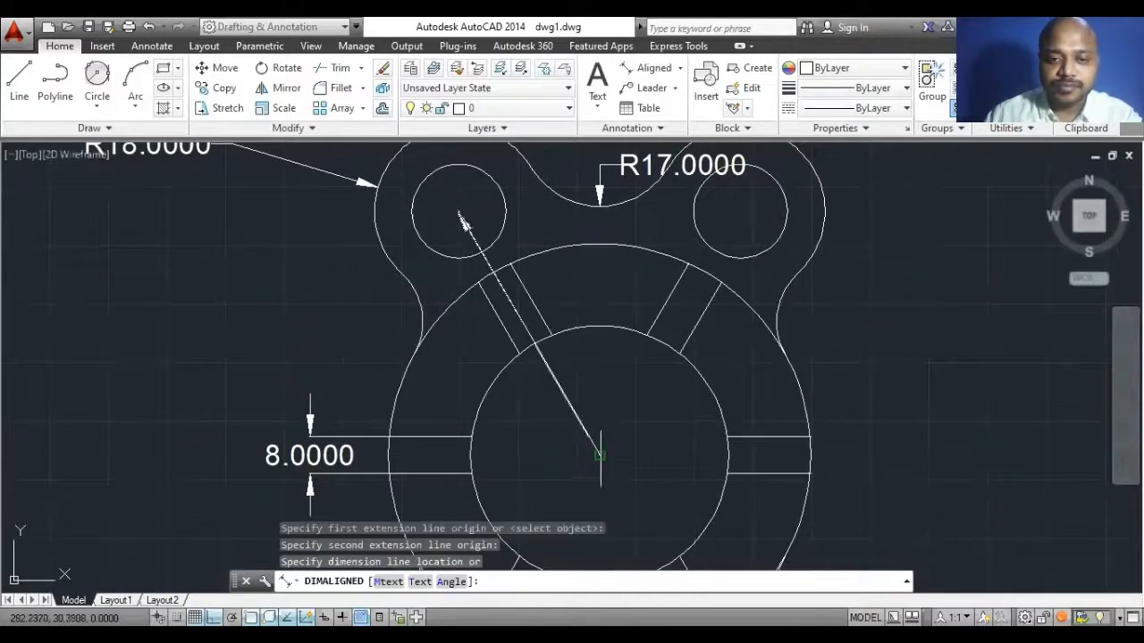
pyautogui.click(505, 434)
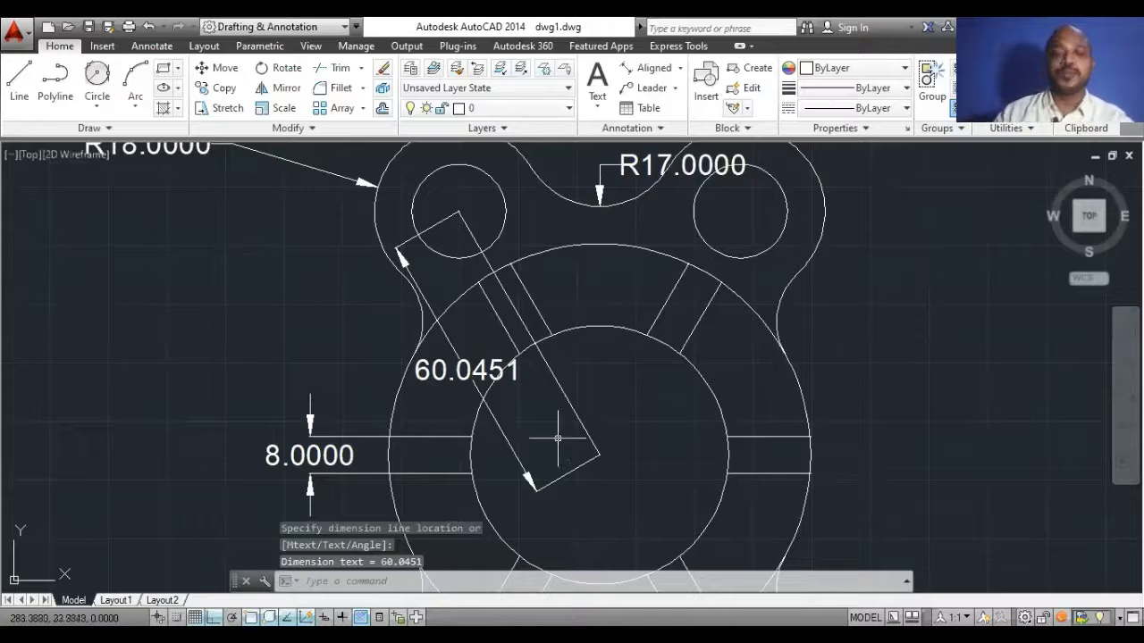
pyautogui.press('Escape')
# Examine the dimensioned lever profile in Drawing2, covering its base, fillets, 60 and 24 diameter holes and curved slot.
pyautogui.scroll(-2, 541, 424)
pyautogui.scroll(-2, 532, 357)
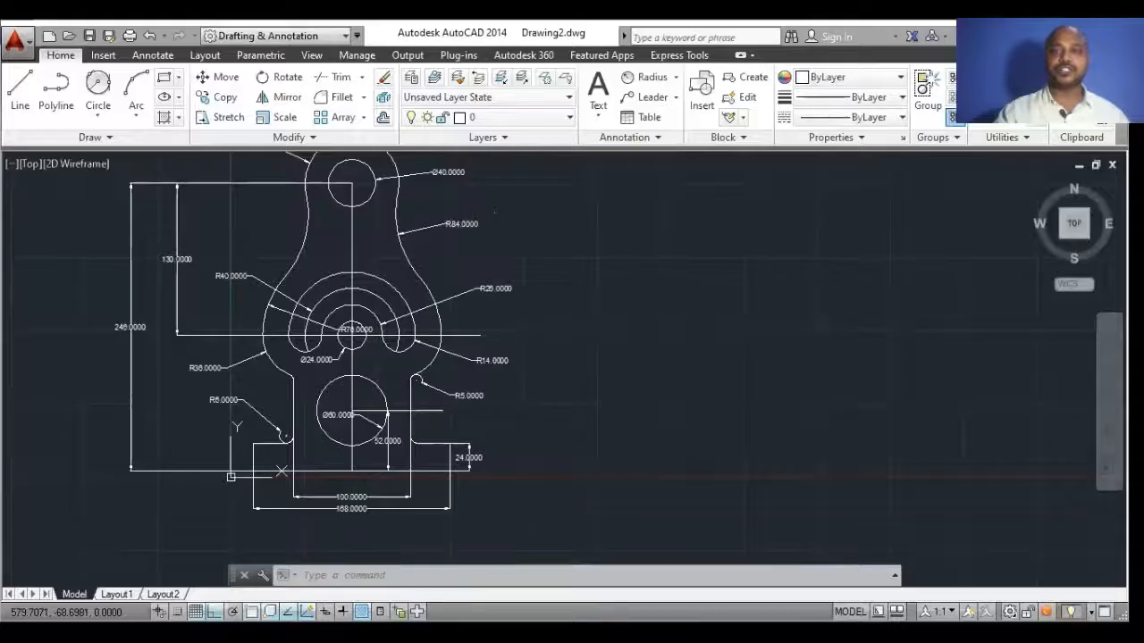
pyautogui.scroll(-2, 460, 480)
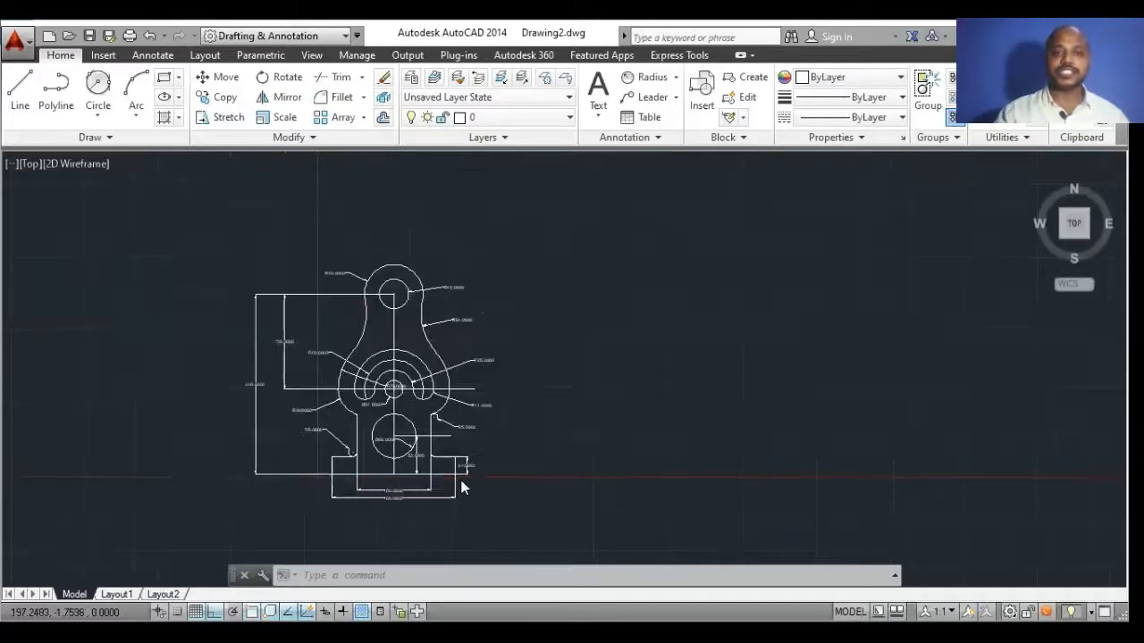
pyautogui.scroll(2, 418, 410)
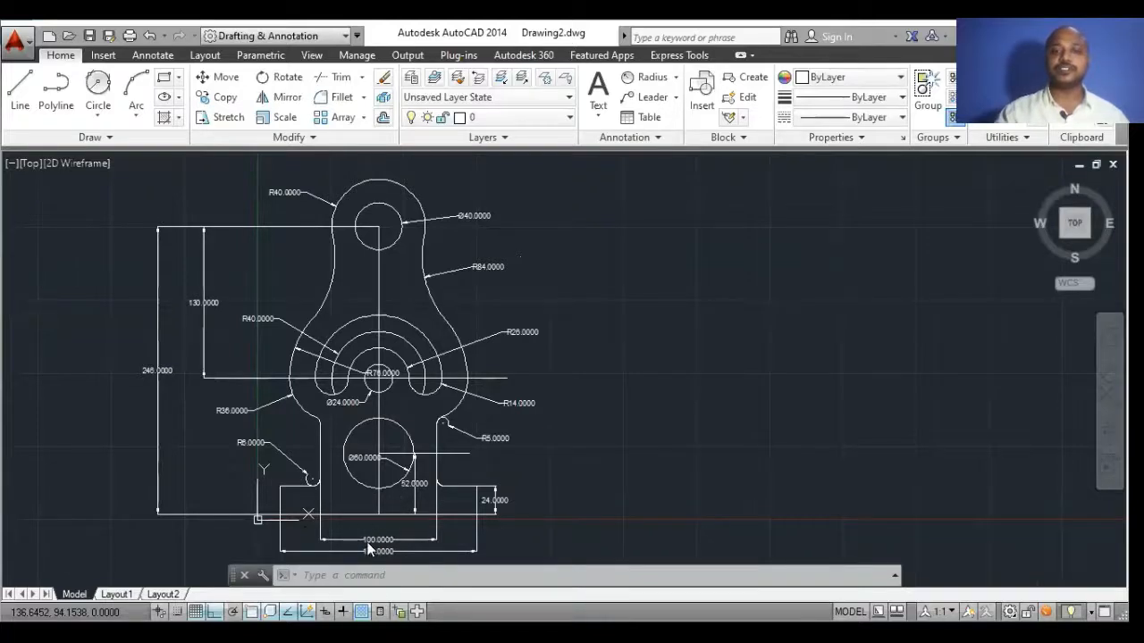
pyautogui.scroll(4, 366, 541)
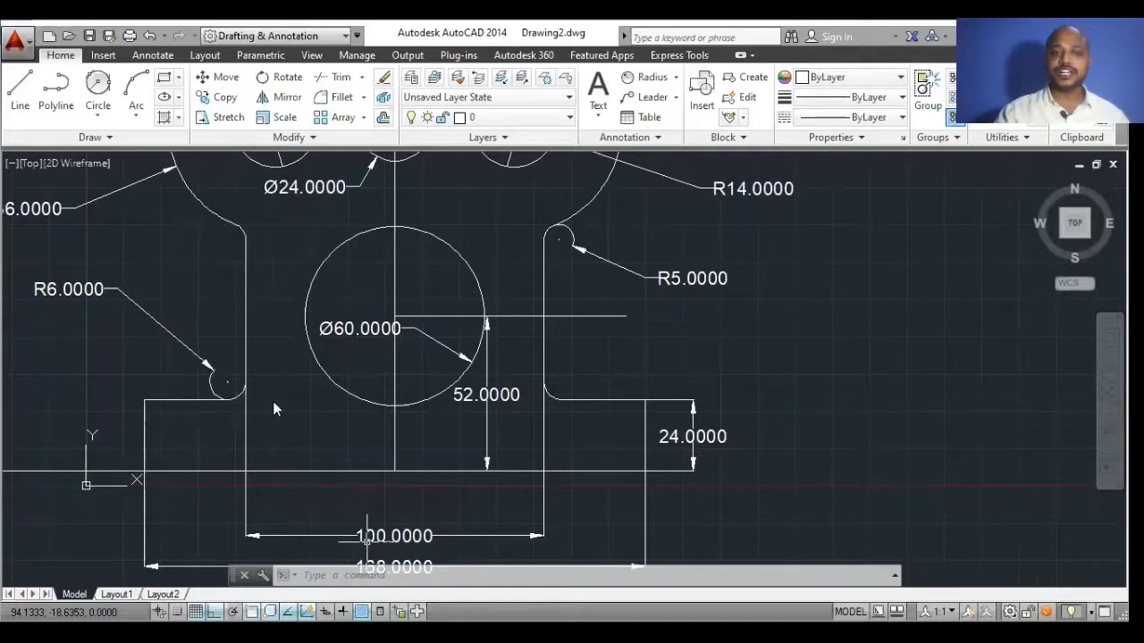
pyautogui.scroll(-3, 358, 390)
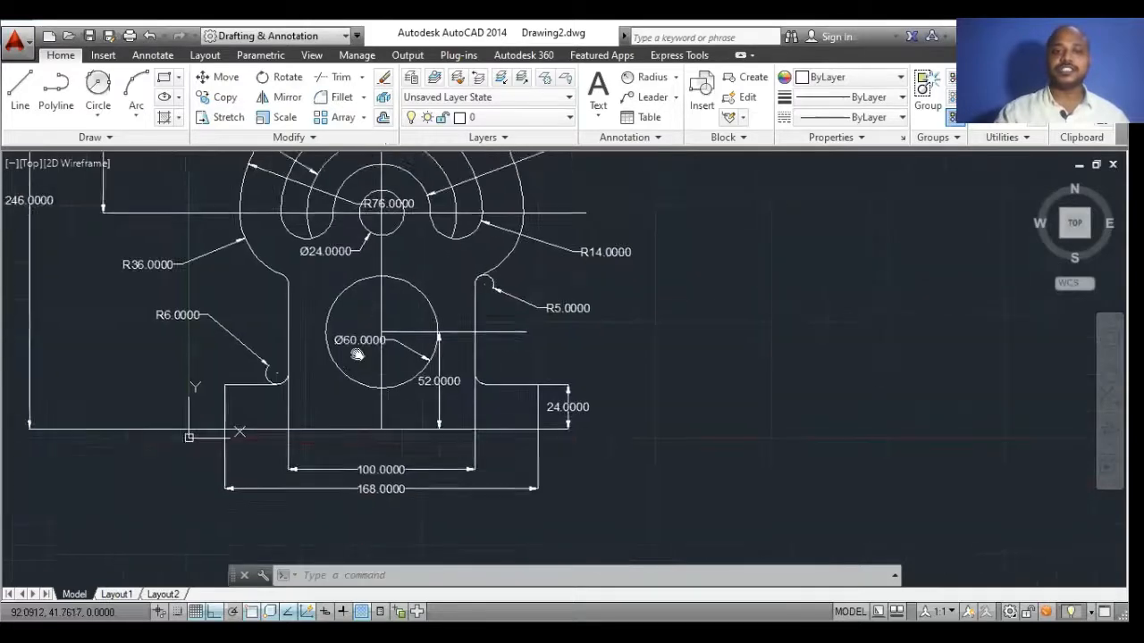
pyautogui.scroll(1, 357, 389)
pyautogui.scroll(2, 354, 468)
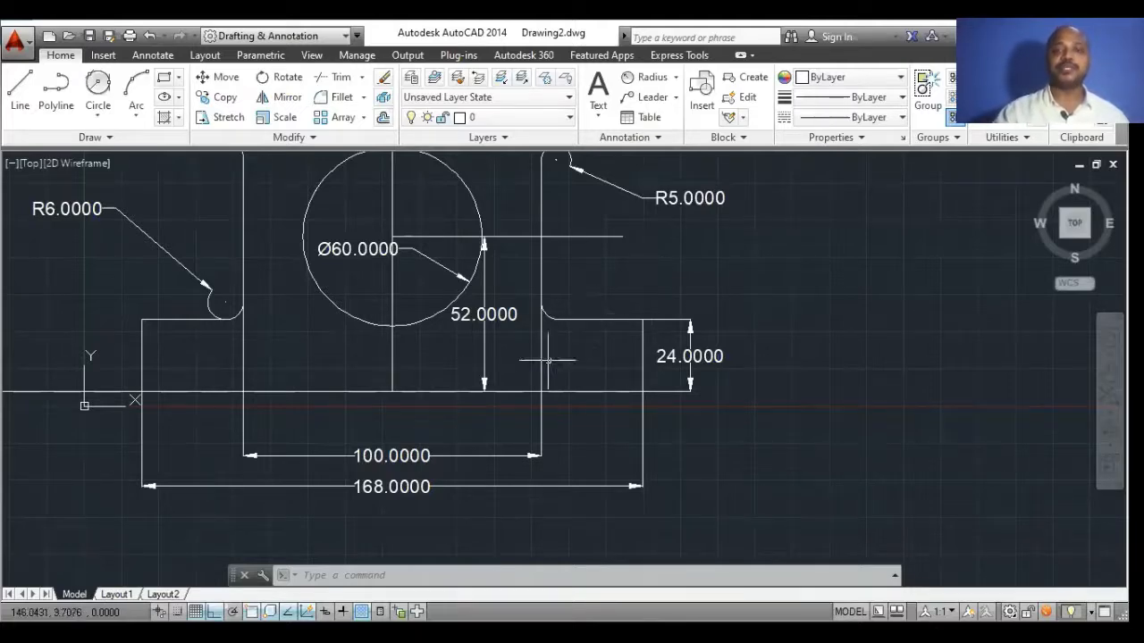
pyautogui.scroll(-2, 516, 403)
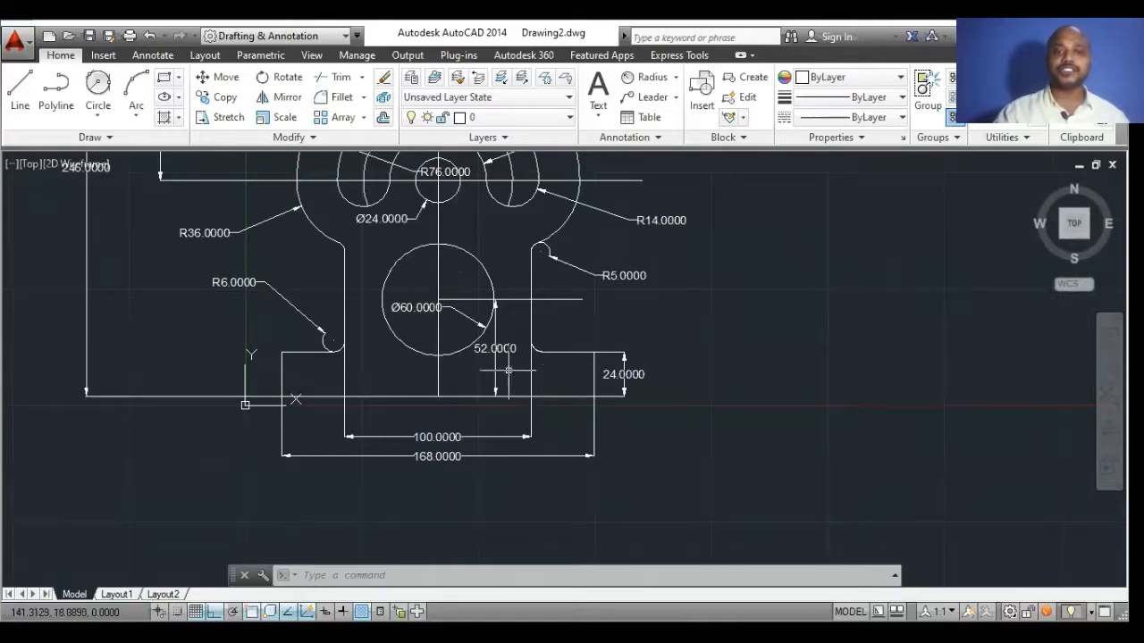
pyautogui.moveTo(498, 281); pyautogui.dragTo(458, 408, button='middle')
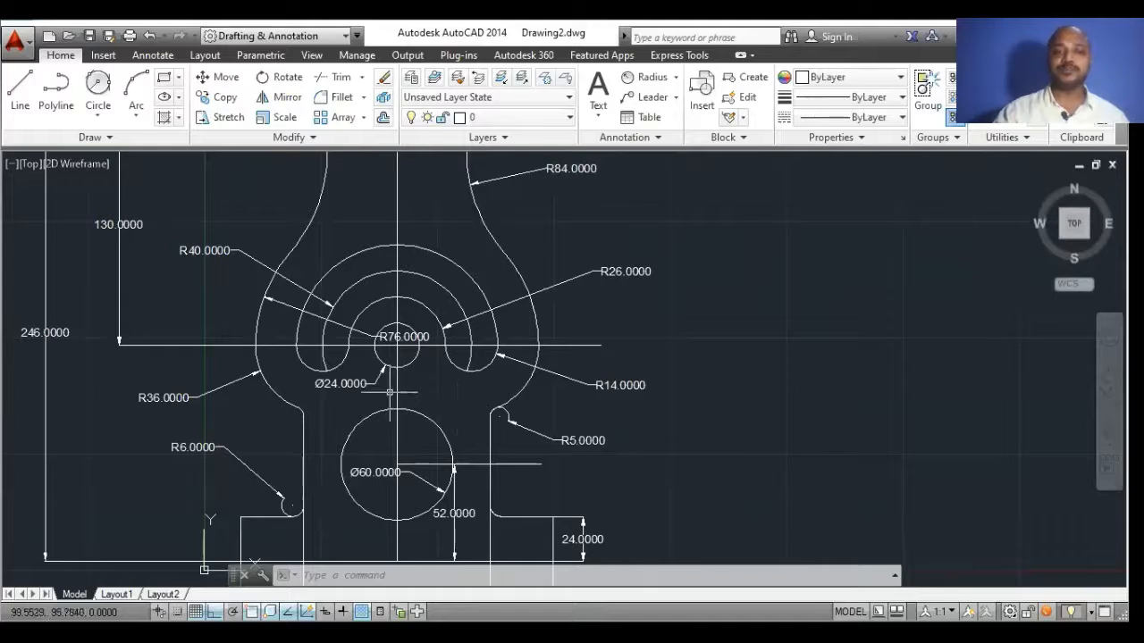
pyautogui.scroll(2, 379, 365)
pyautogui.scroll(-2, 379, 364)
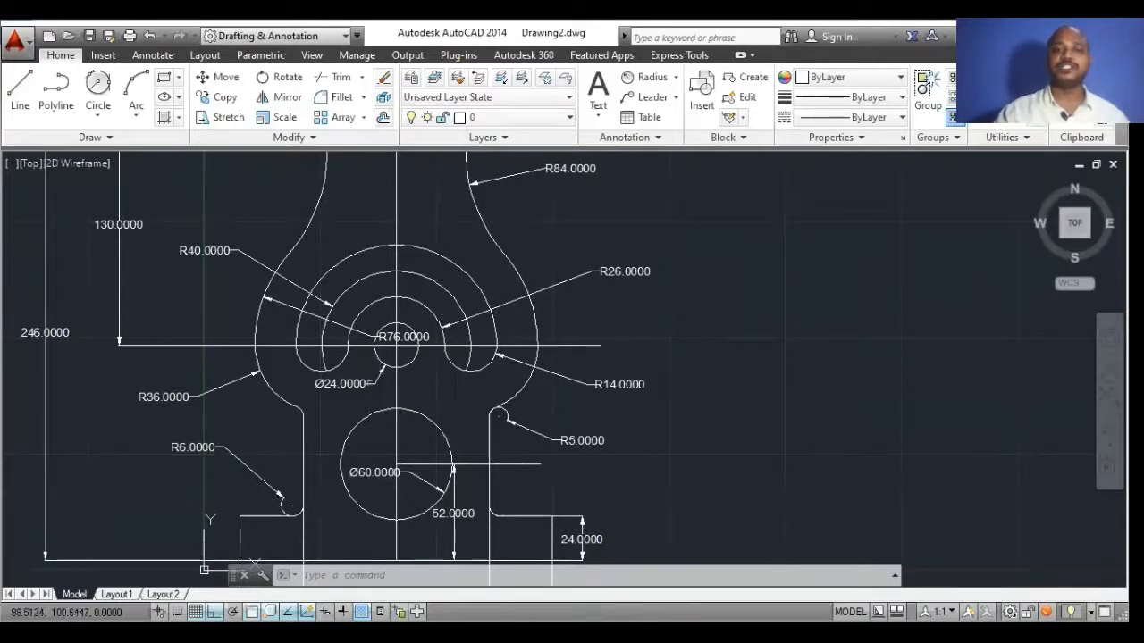
pyautogui.scroll(2, 338, 384)
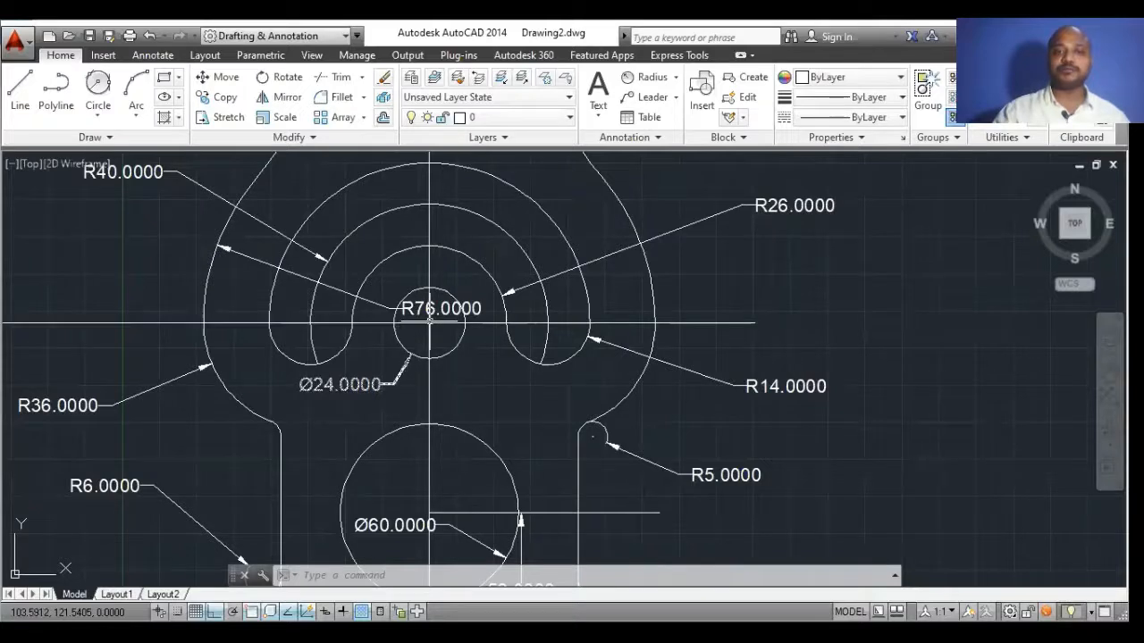
pyautogui.moveTo(429, 320)
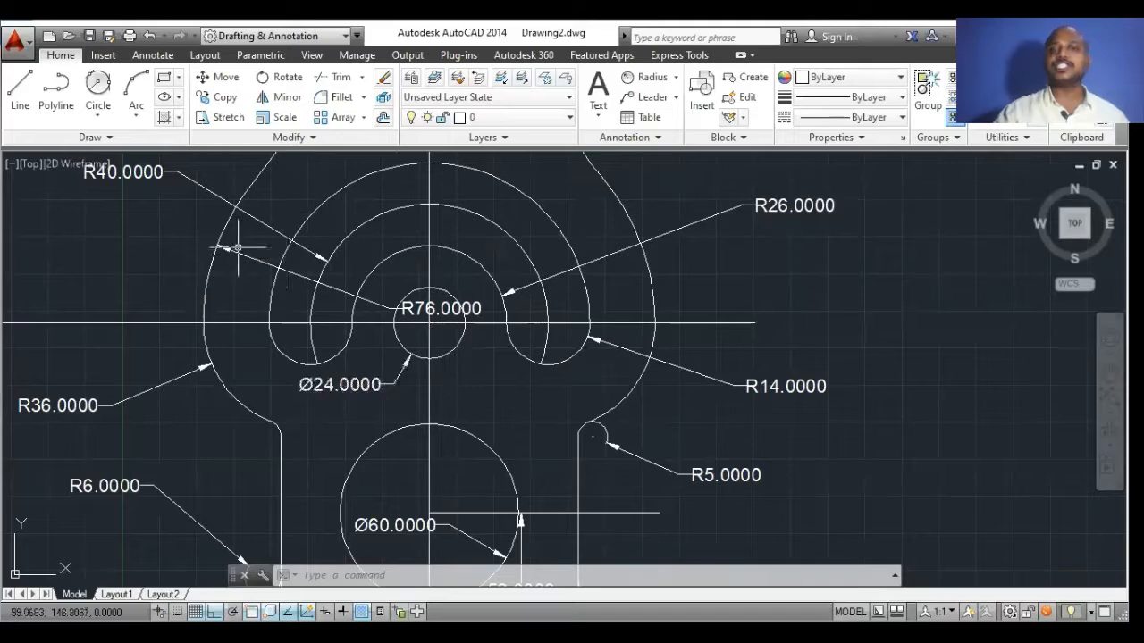
pyautogui.scroll(-3, 392, 360)
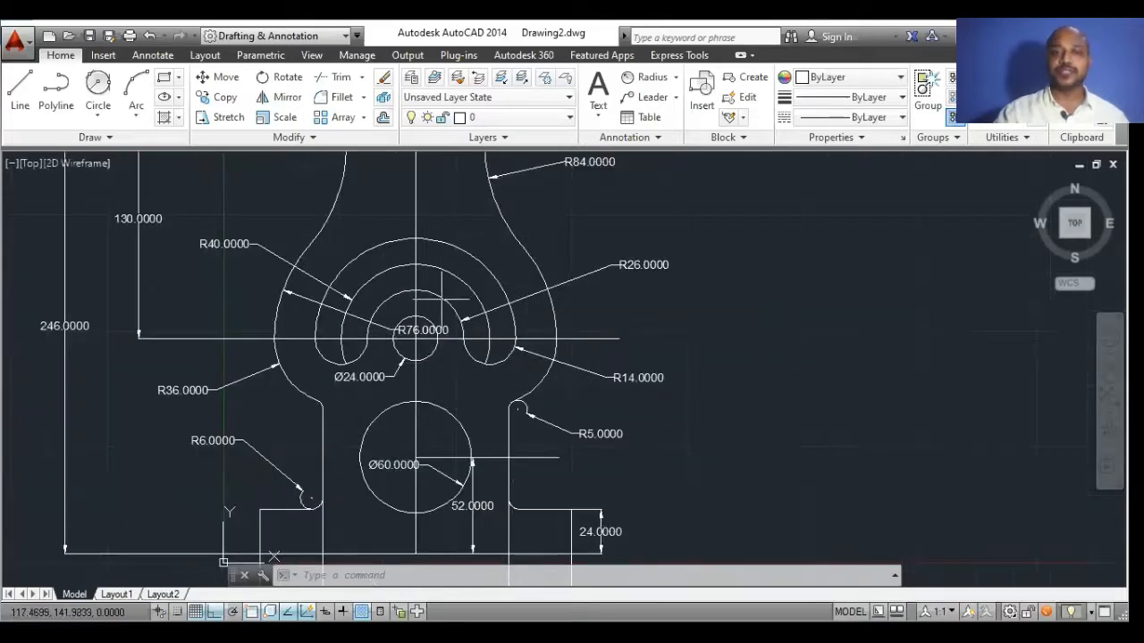
pyautogui.scroll(3, 441, 299)
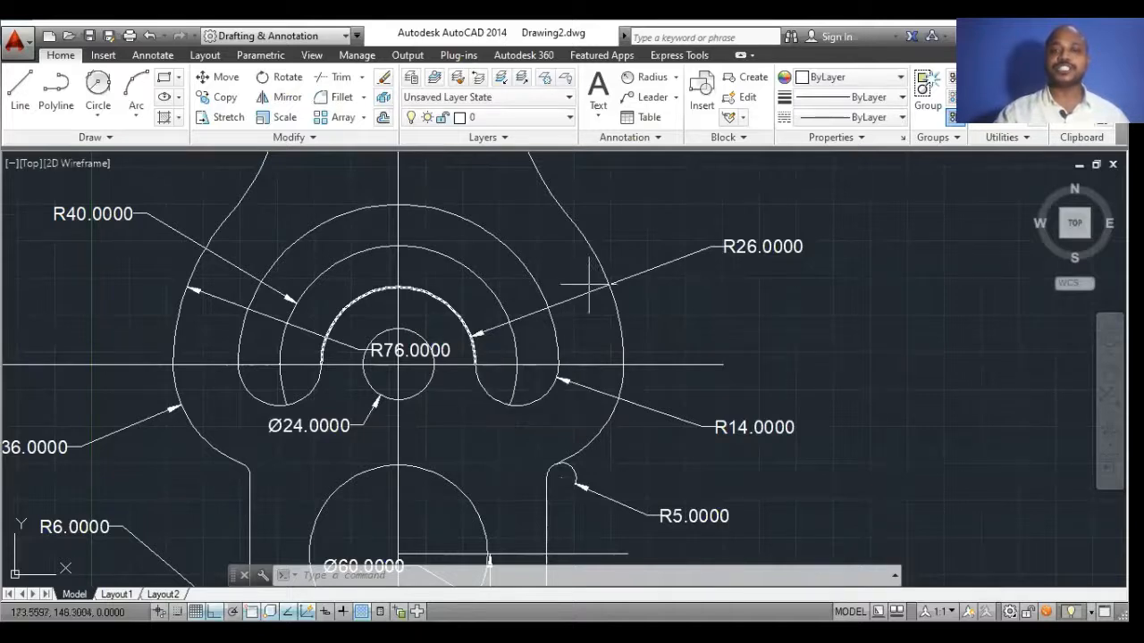
# Examine the curved slot's middle and outer arcs with the R26 and R40 dimensions by highlighting them, and review the whole profile.
pyautogui.click(324, 268)
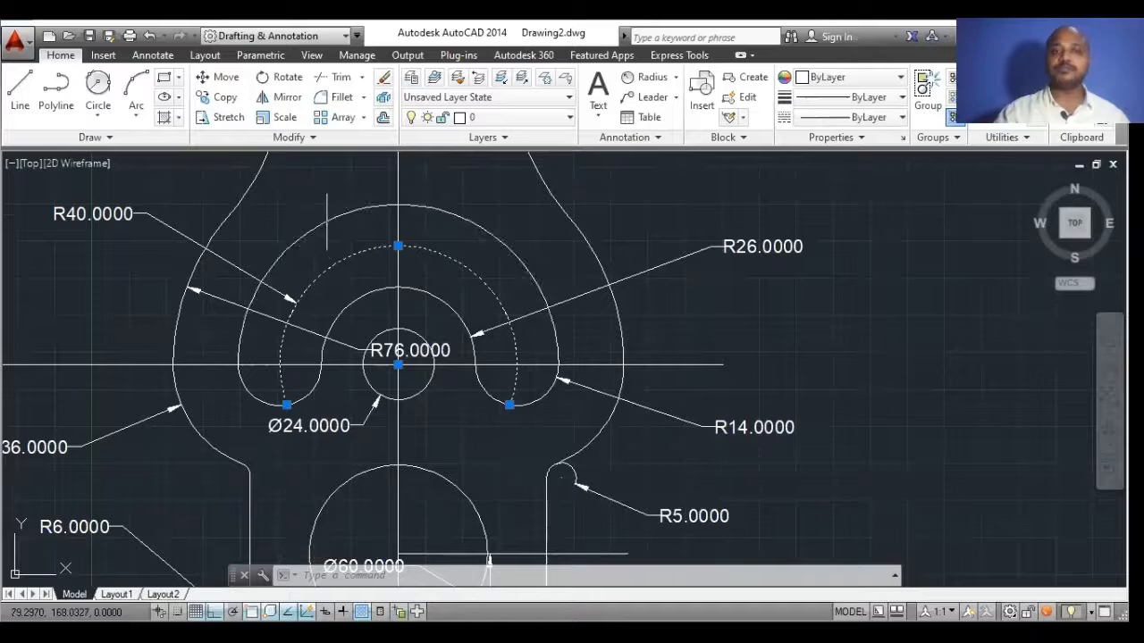
pyautogui.click(327, 221)
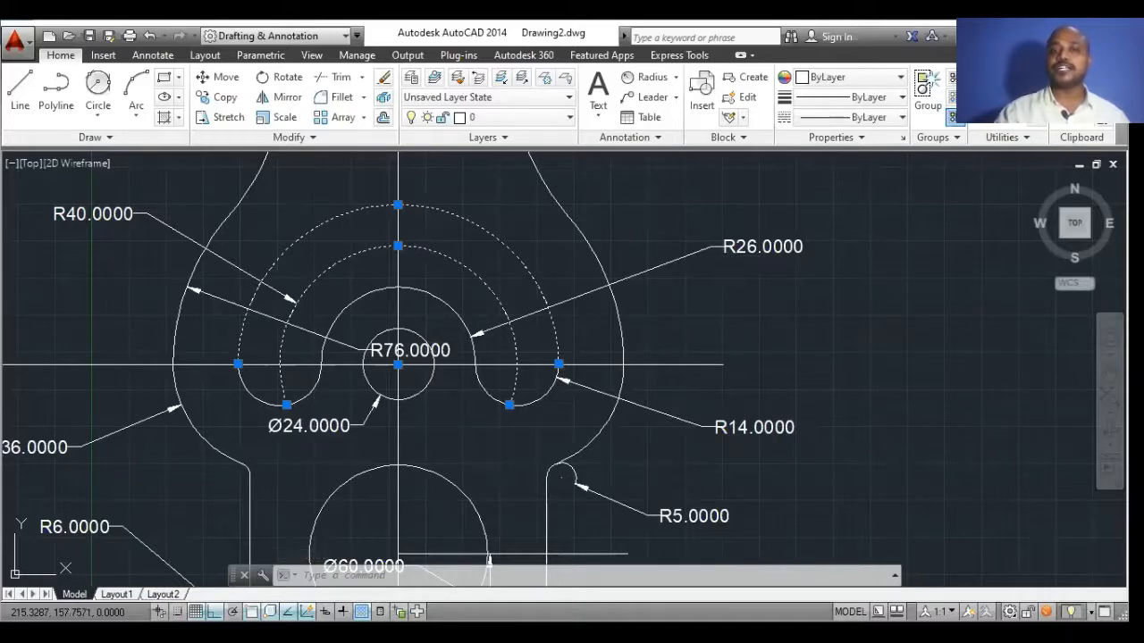
pyautogui.click(730, 248)
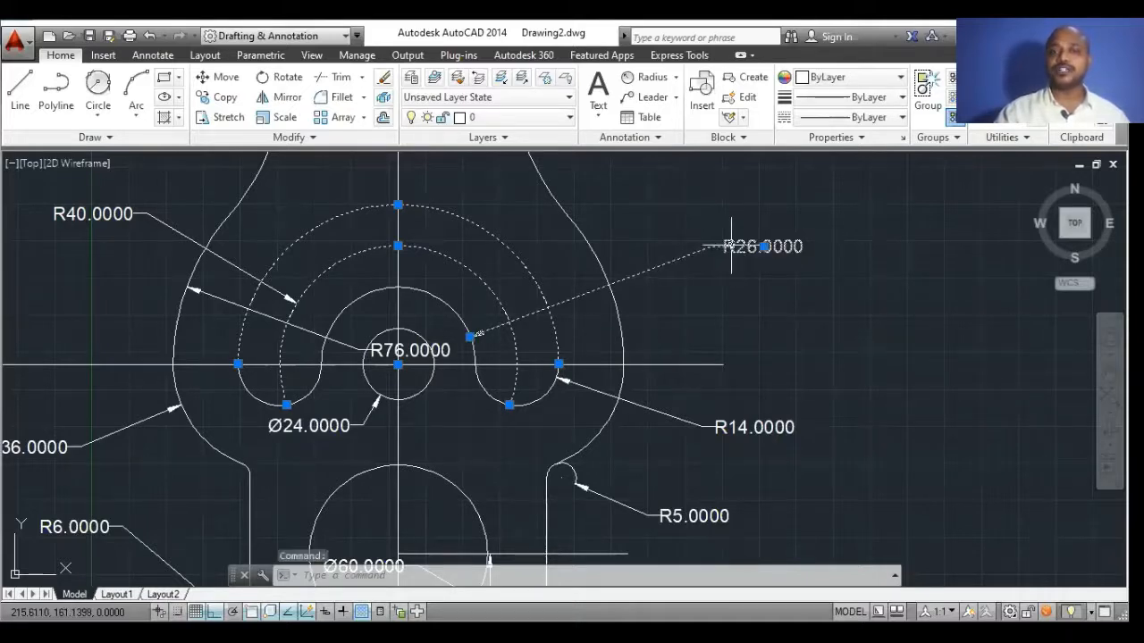
pyautogui.click(69, 216)
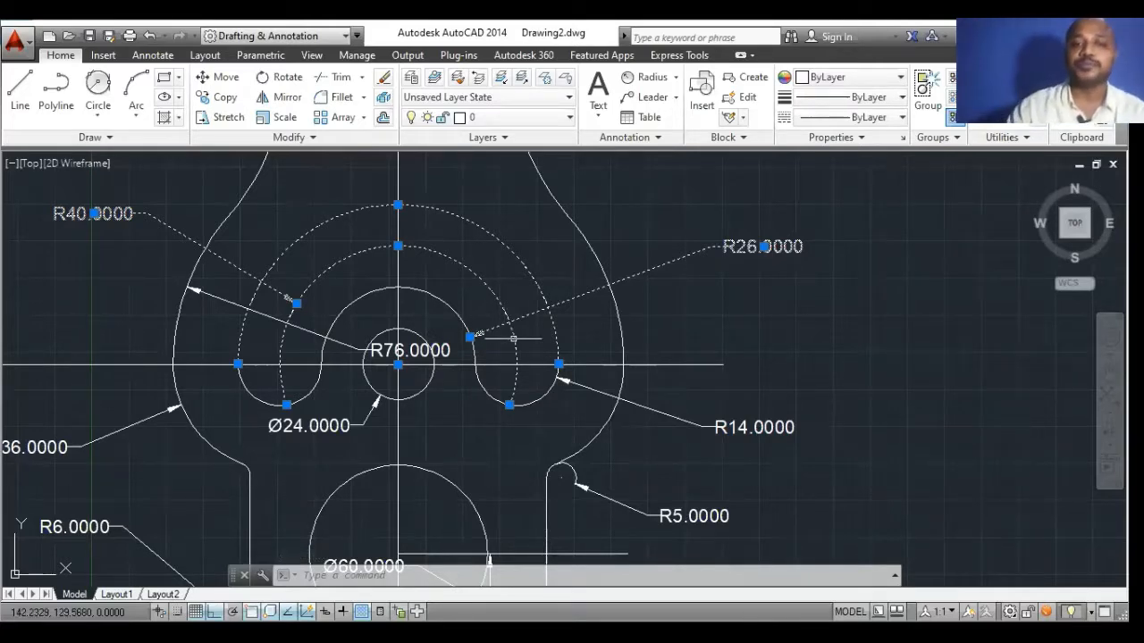
pyautogui.press('Escape')
pyautogui.scroll(-5, 515, 330)
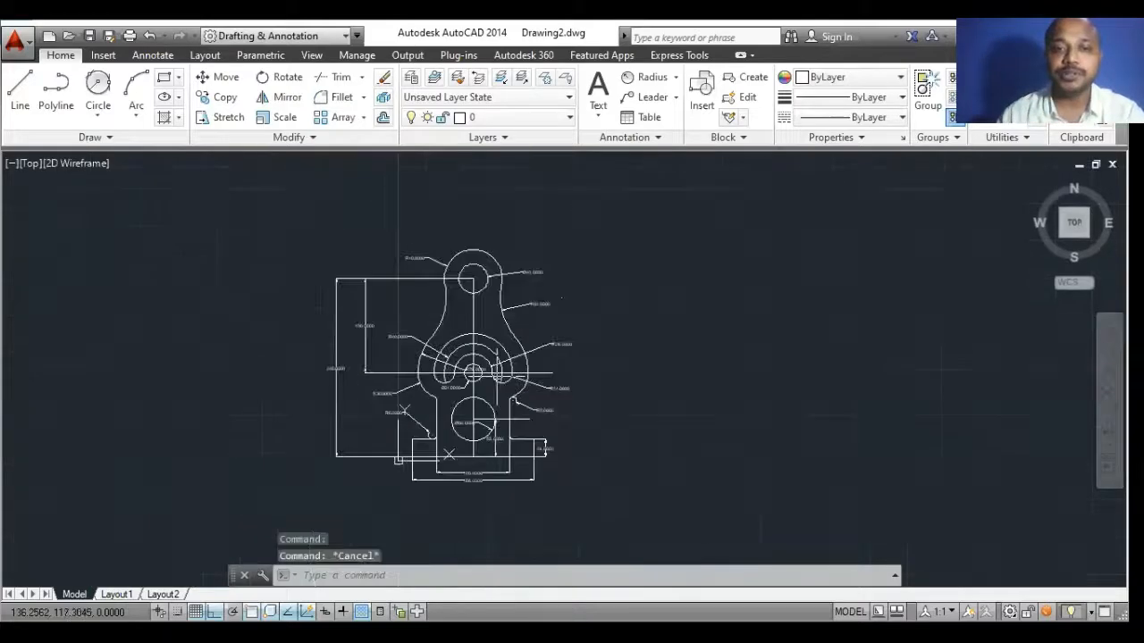
pyautogui.scroll(4, 466, 338)
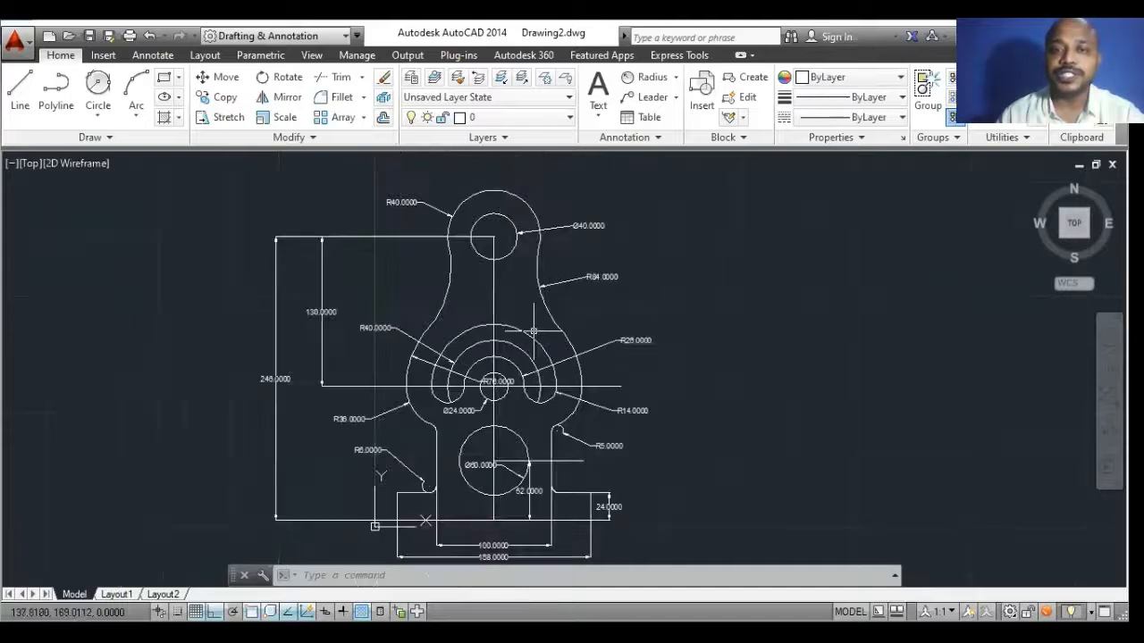
pyautogui.scroll(-2, 556, 307)
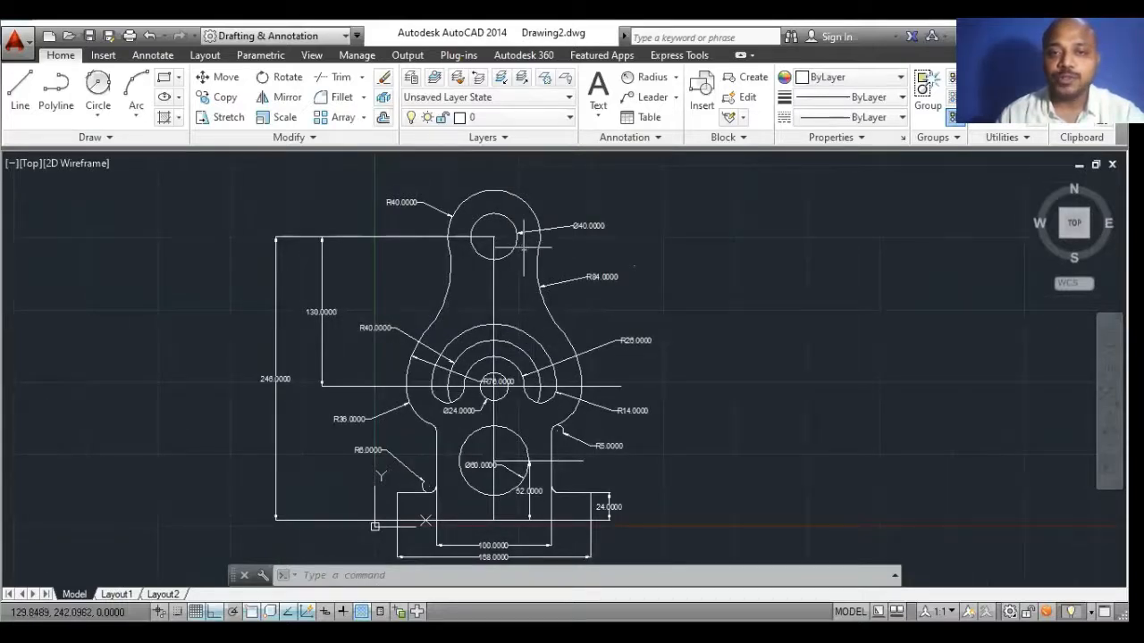
pyautogui.scroll(2, 554, 237)
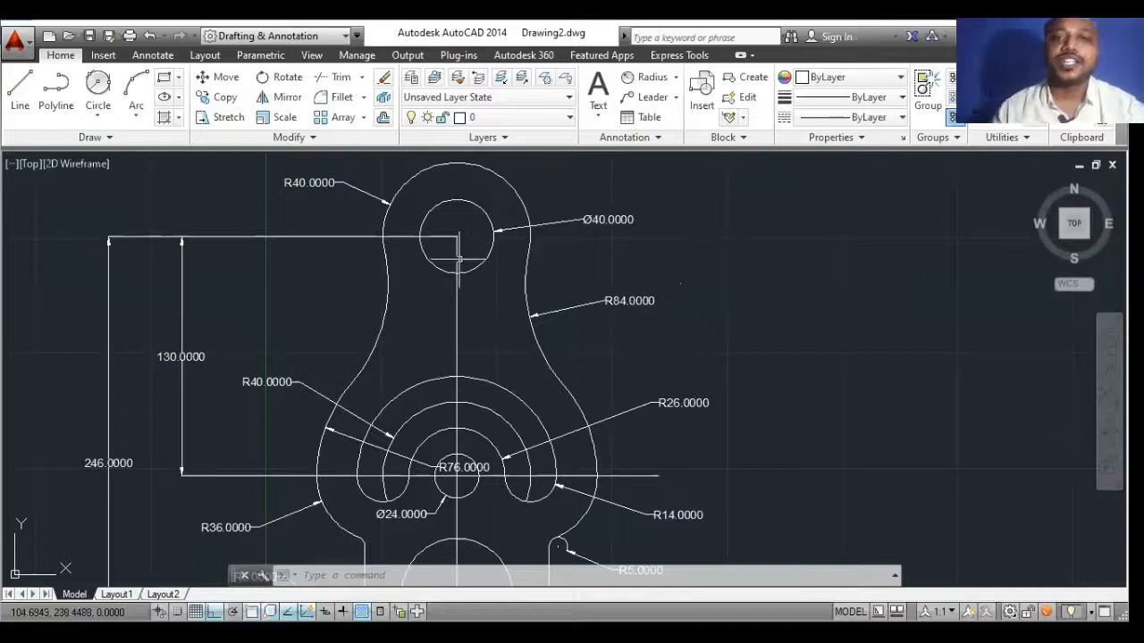
pyautogui.scroll(-4, 430, 322)
pyautogui.scroll(2, 430, 321)
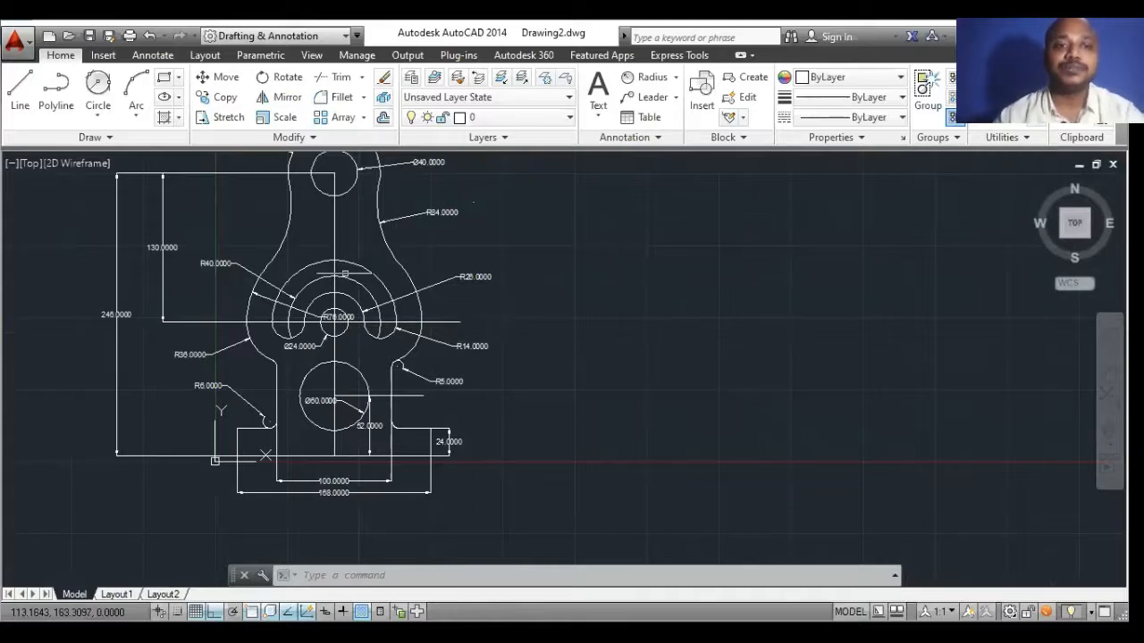
# Draw connected base lines beside the reference profile: 168 units to the right, 24 up, and 34 back to the left.
pyautogui.click(21, 84)
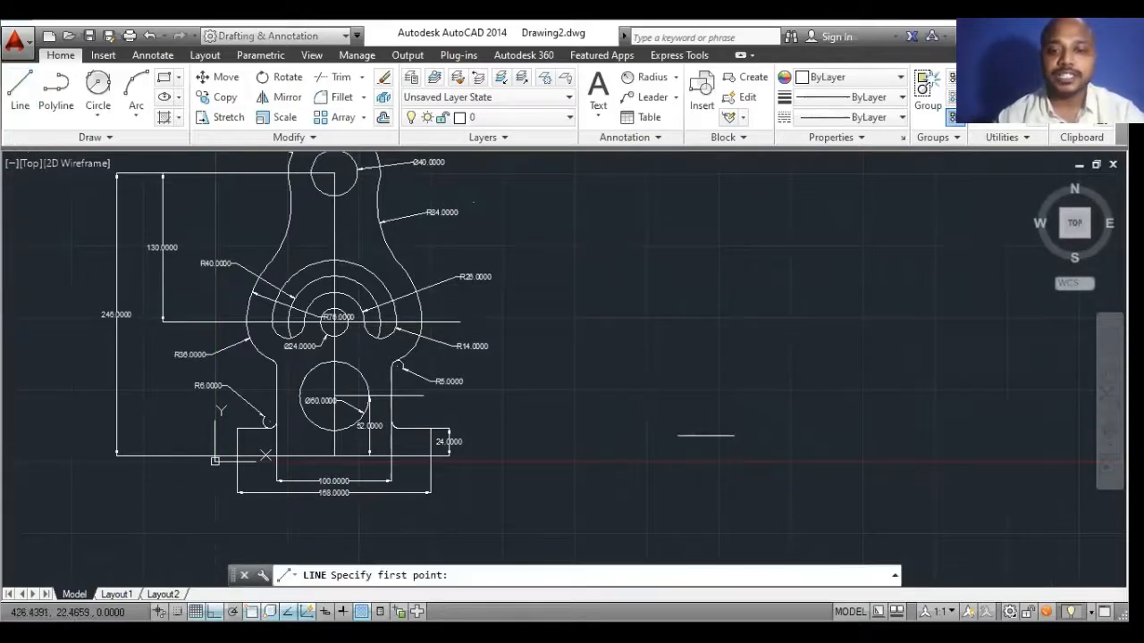
pyautogui.click(612, 462)
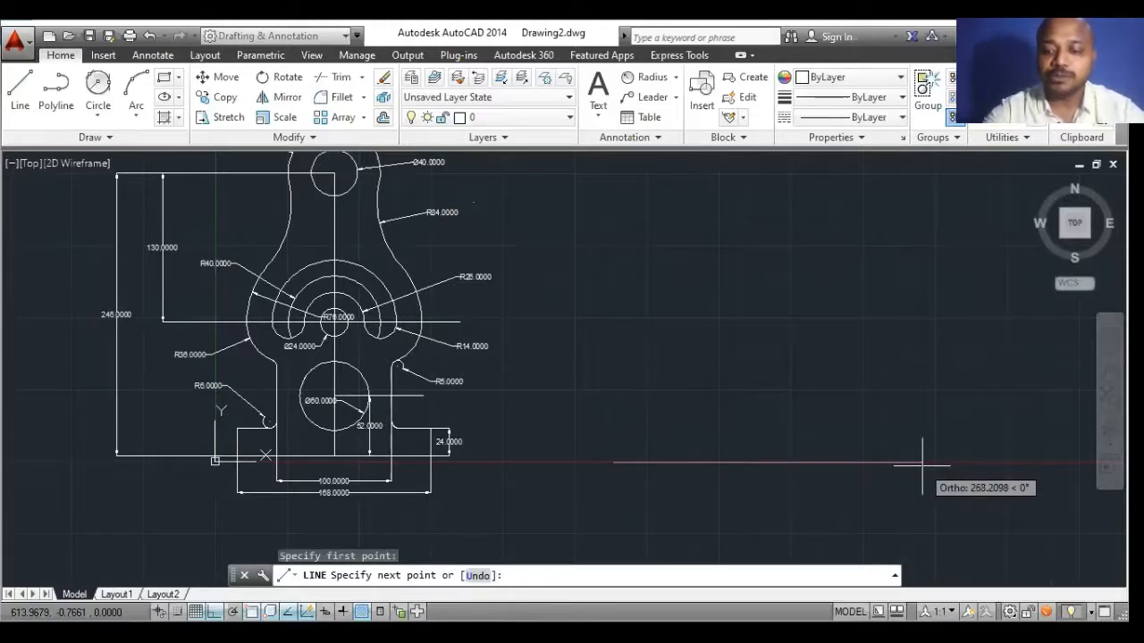
pyautogui.write('168')
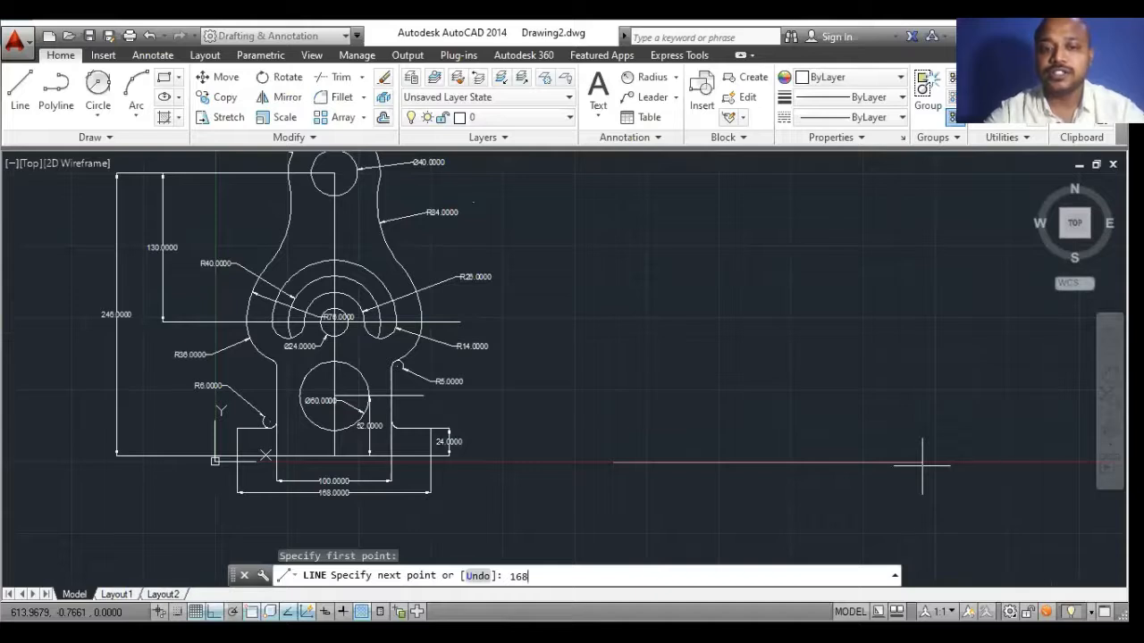
pyautogui.press('Return')
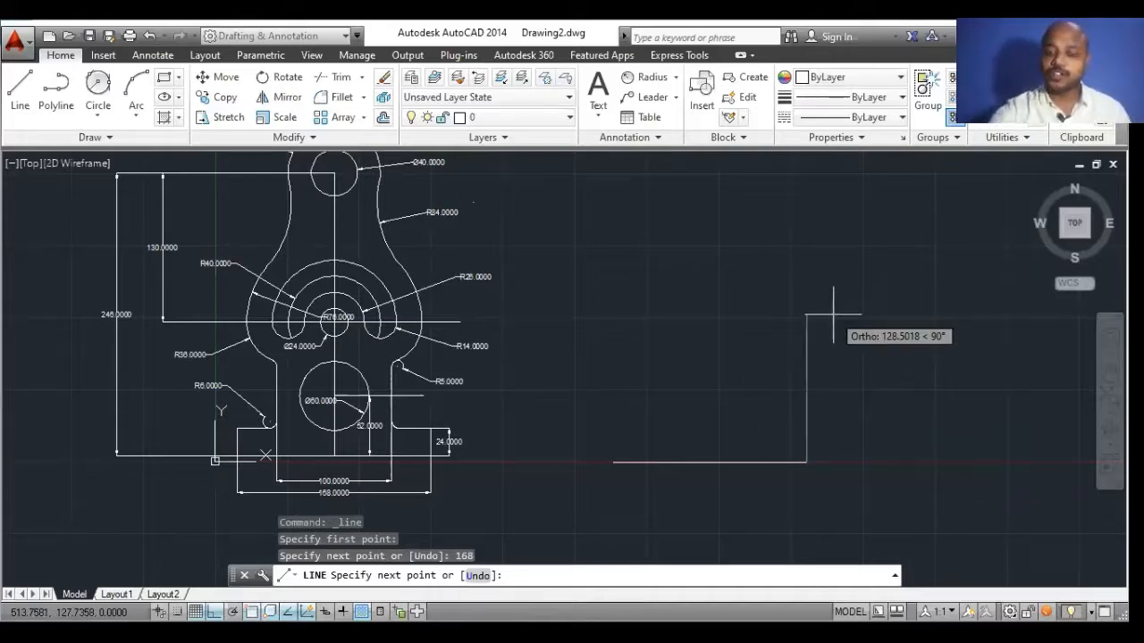
pyautogui.write('24')
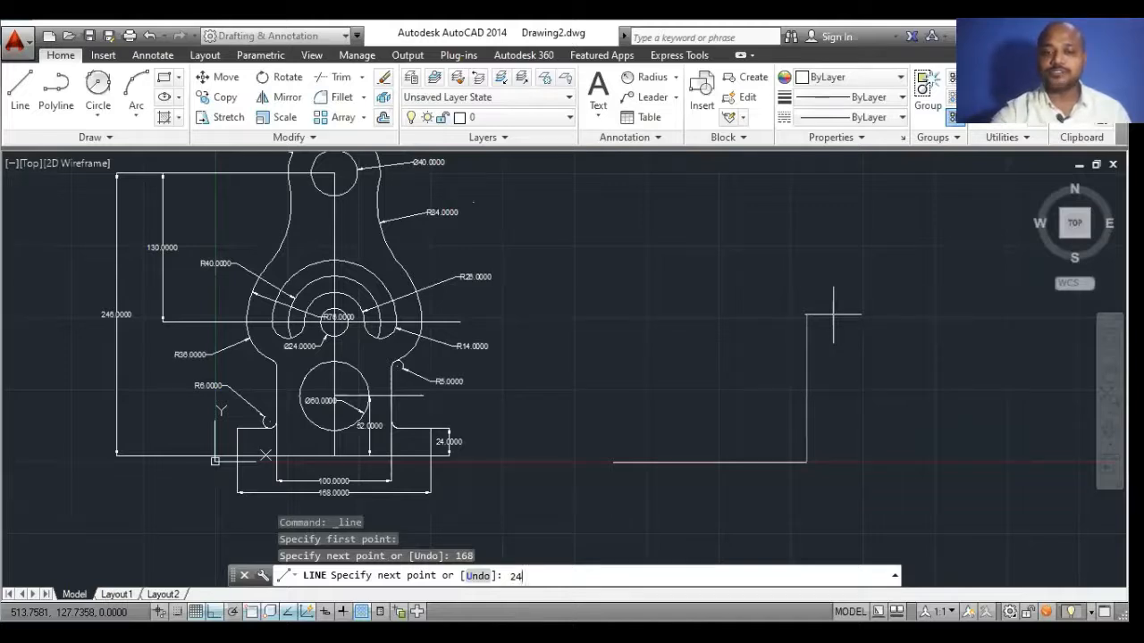
pyautogui.press('Return')
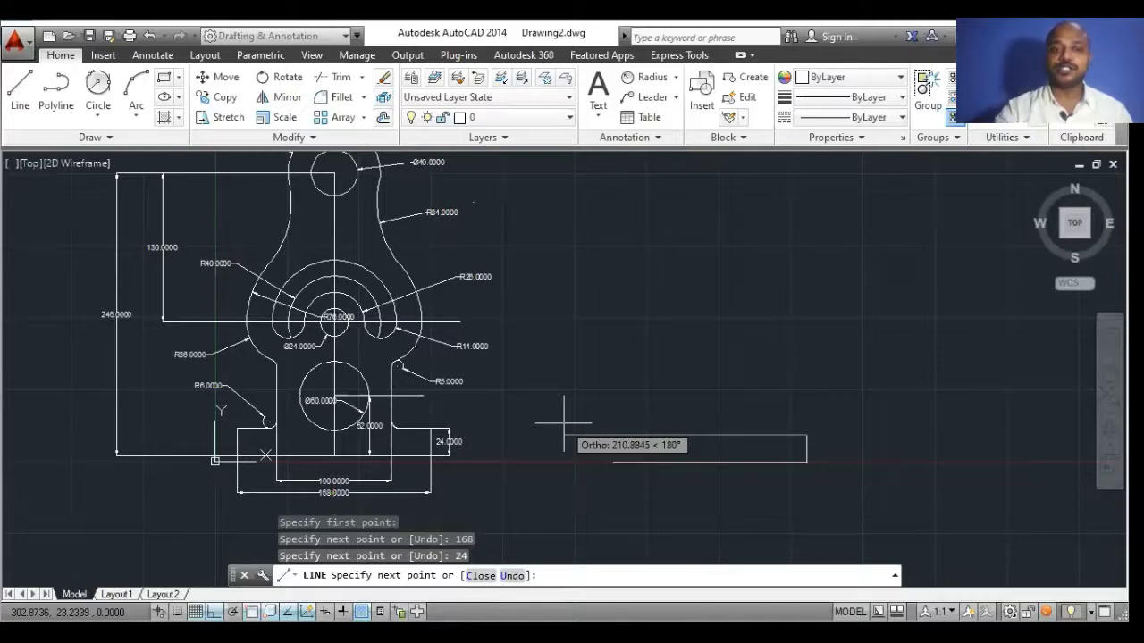
pyautogui.write('34')
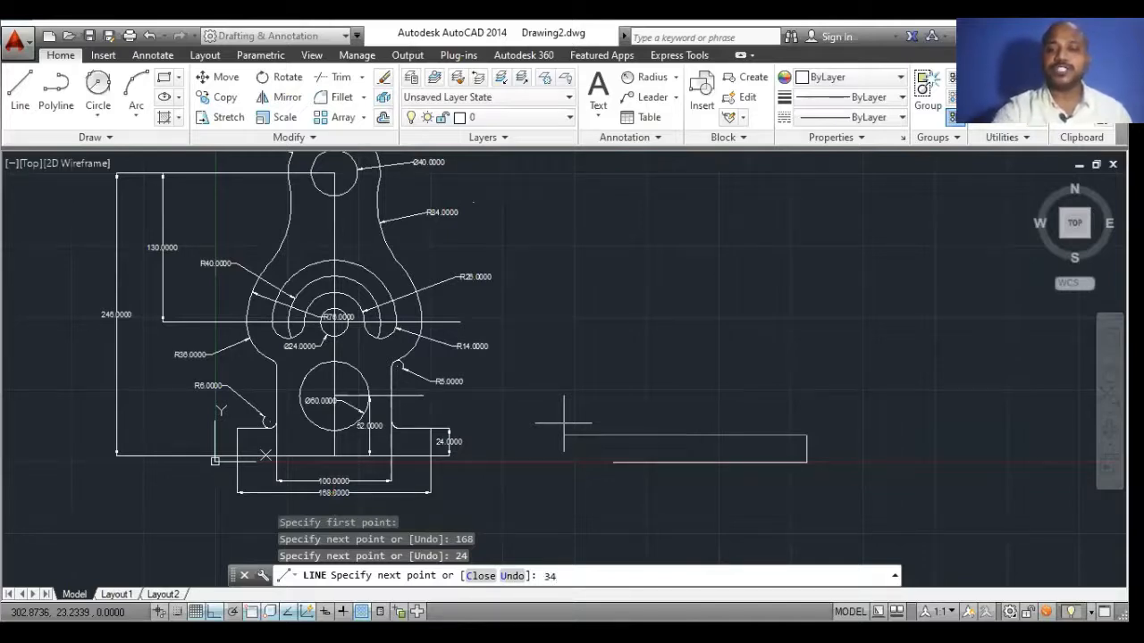
pyautogui.press('Return')
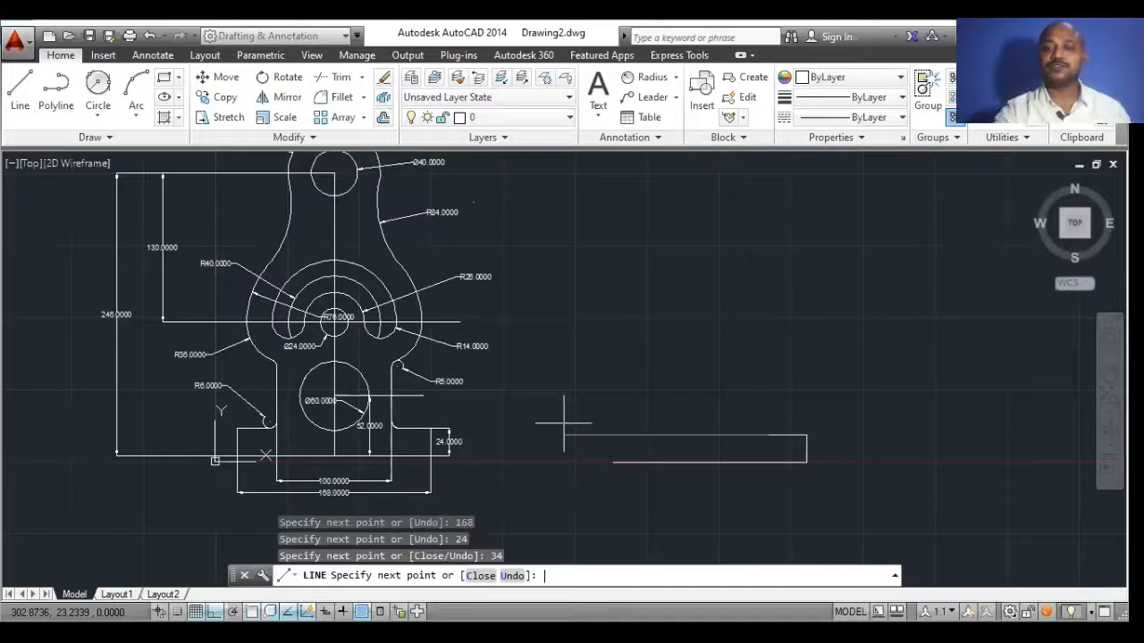
pyautogui.press('Escape')
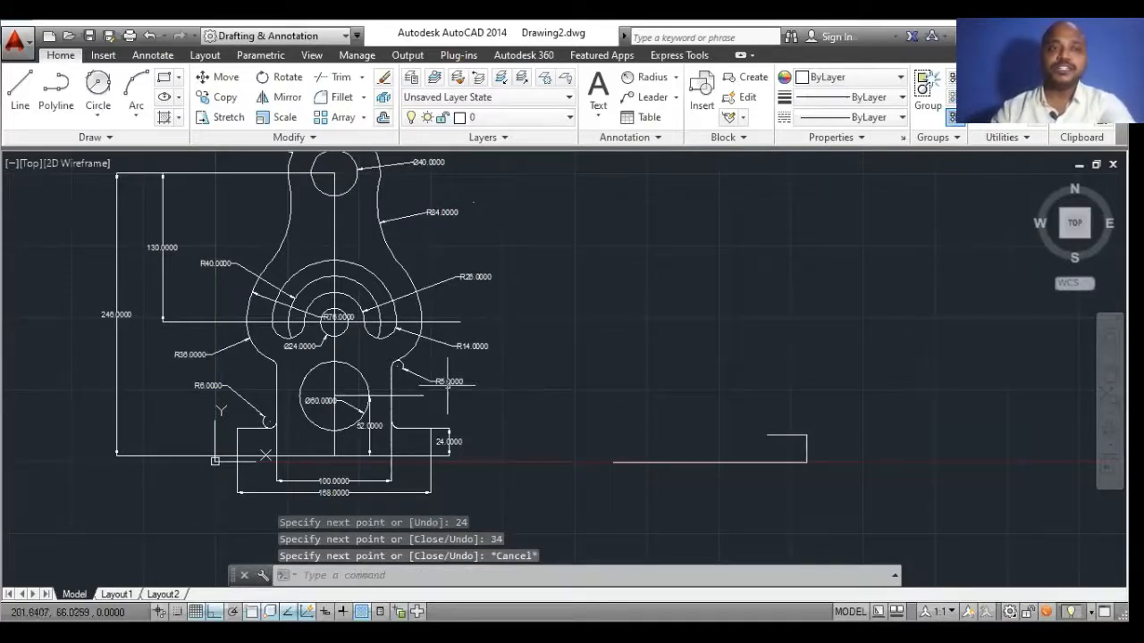
# From the base line's left end, draw connected lines 24 units up and 34 units to the right.
pyautogui.click(20, 89)
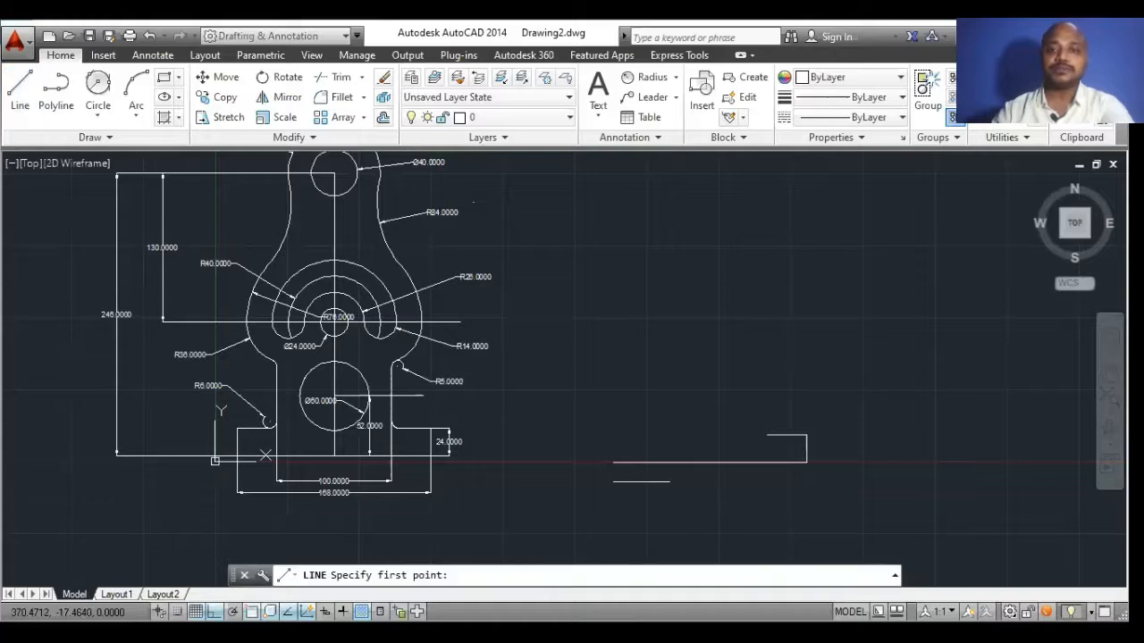
pyautogui.click(613, 462)
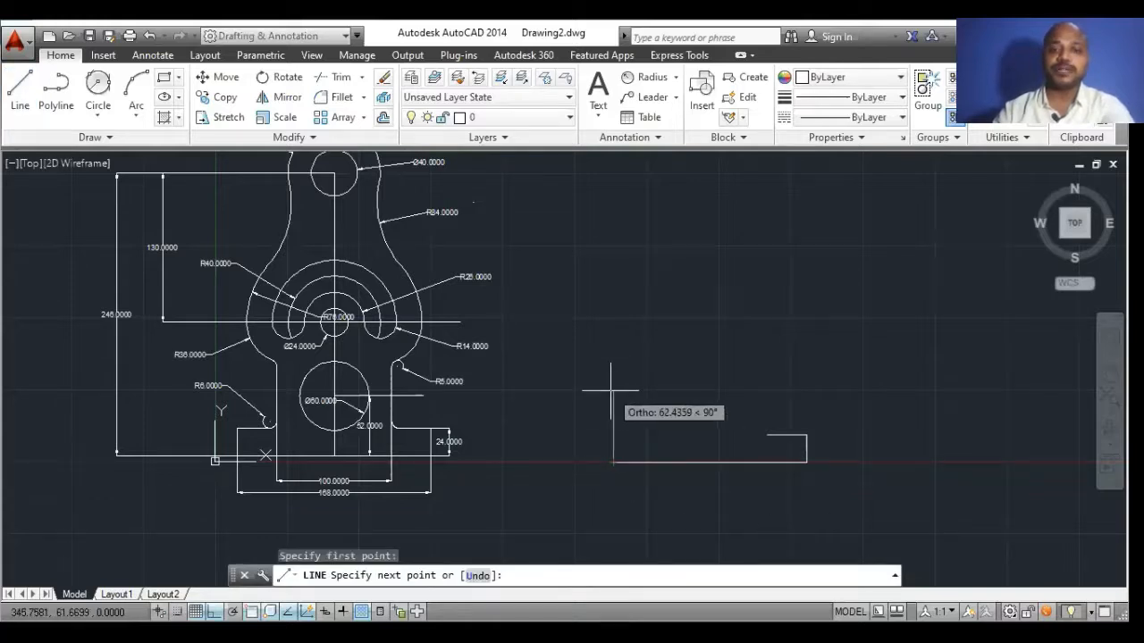
pyautogui.write('24')
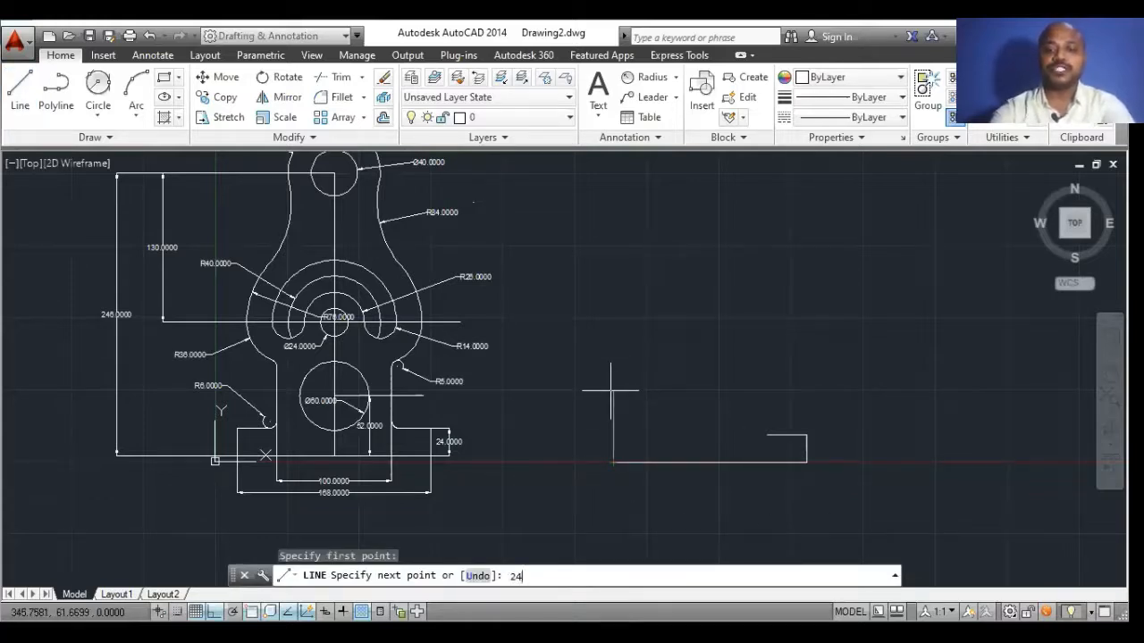
pyautogui.press('Return')
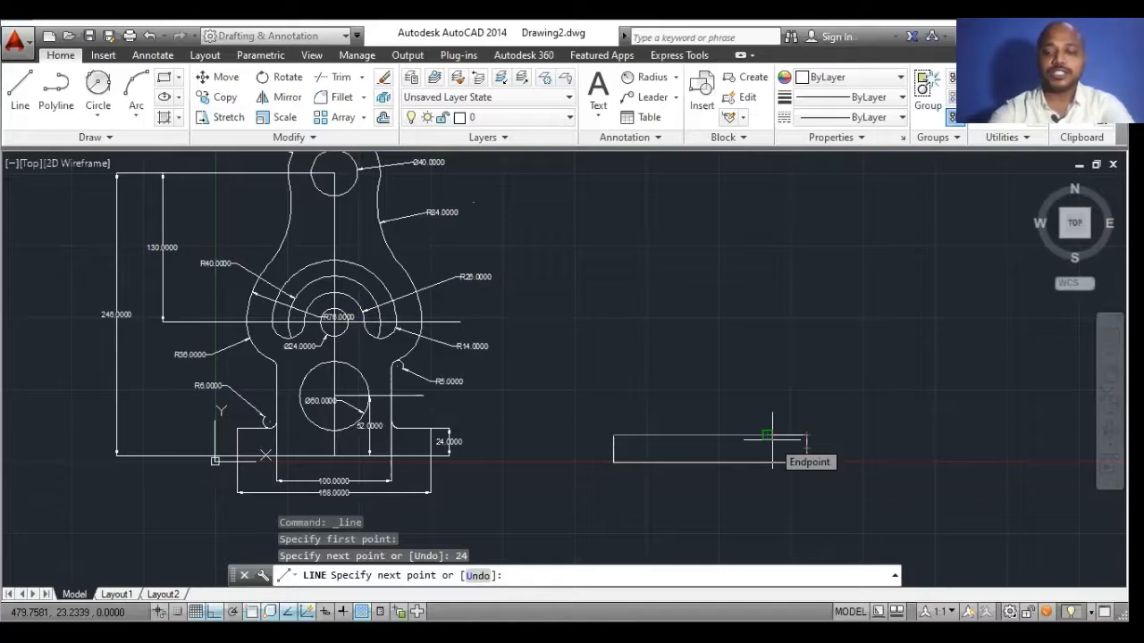
pyautogui.write('34')
pyautogui.press('Return')
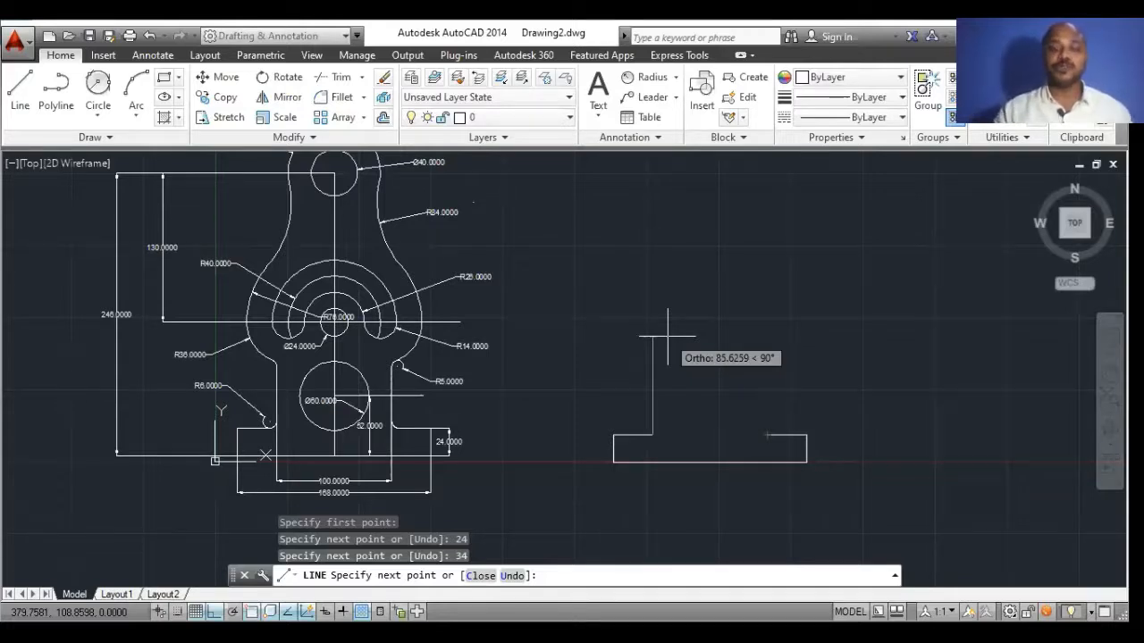
pyautogui.press('Escape')
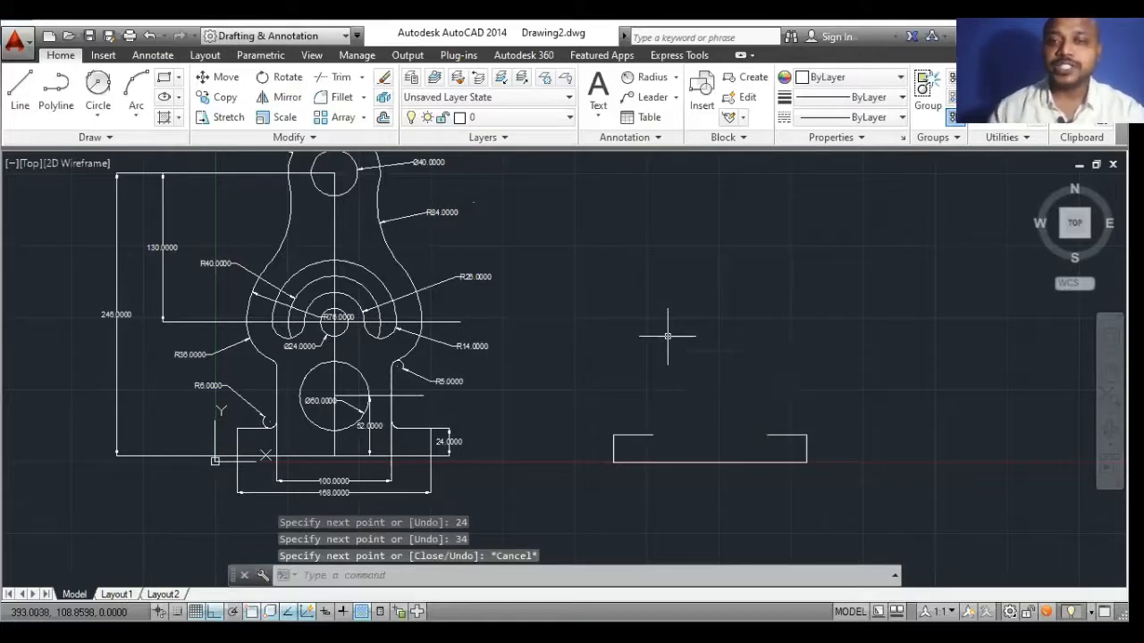
# Draw a vertical line 52 units up from the midpoint of the new base line.
pyautogui.click(21, 92)
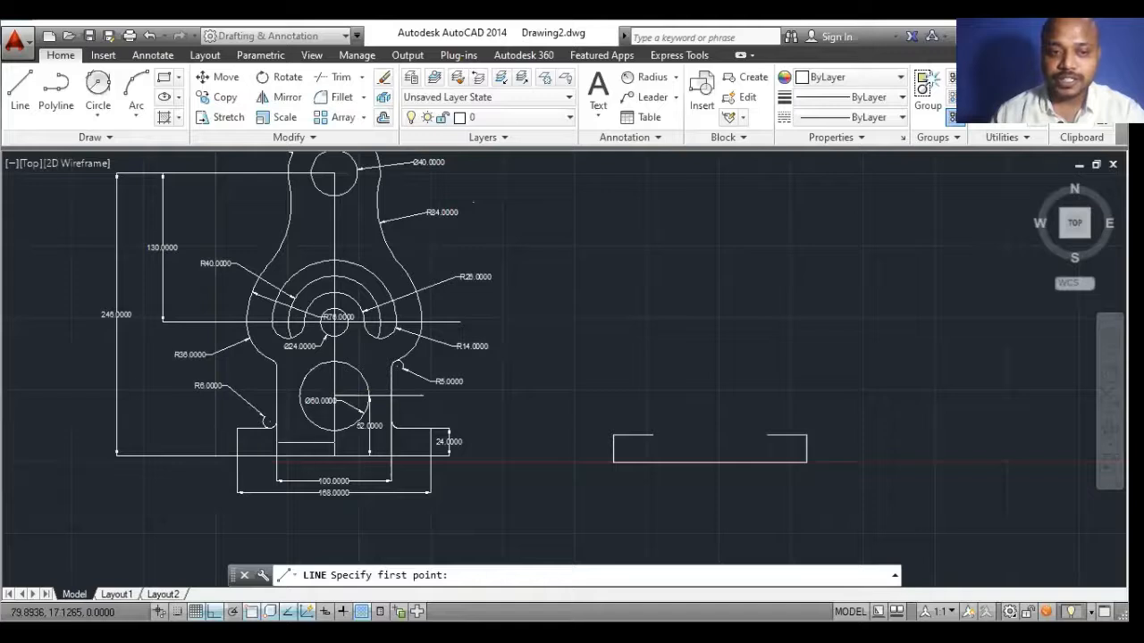
pyautogui.scroll(4, 306, 442)
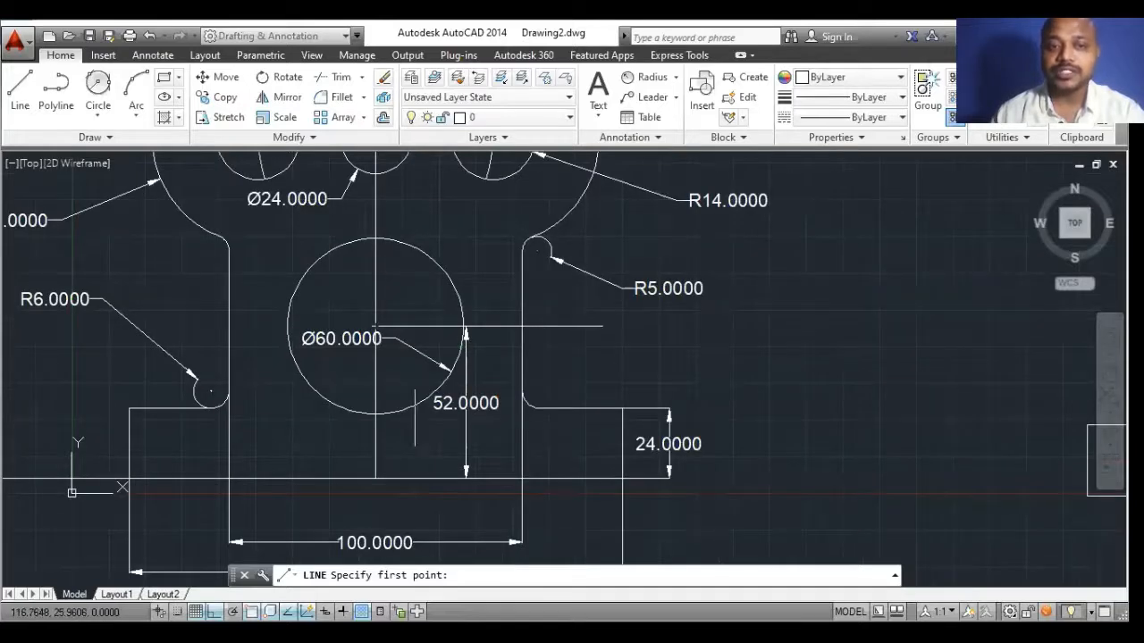
pyautogui.scroll(-4, 332, 370)
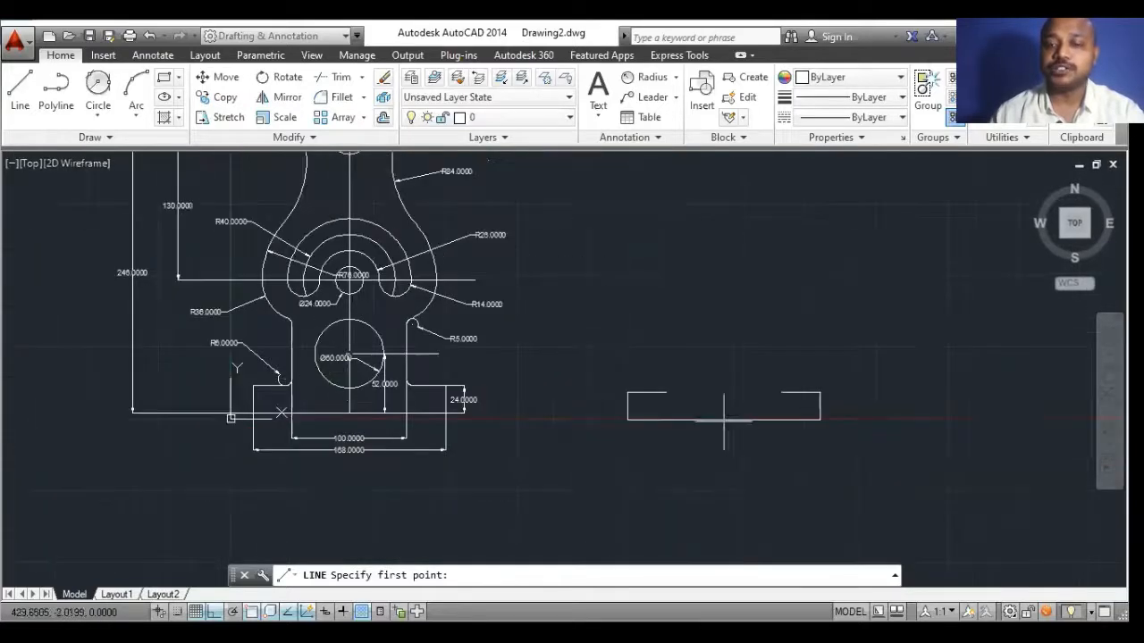
pyautogui.click(724, 419)
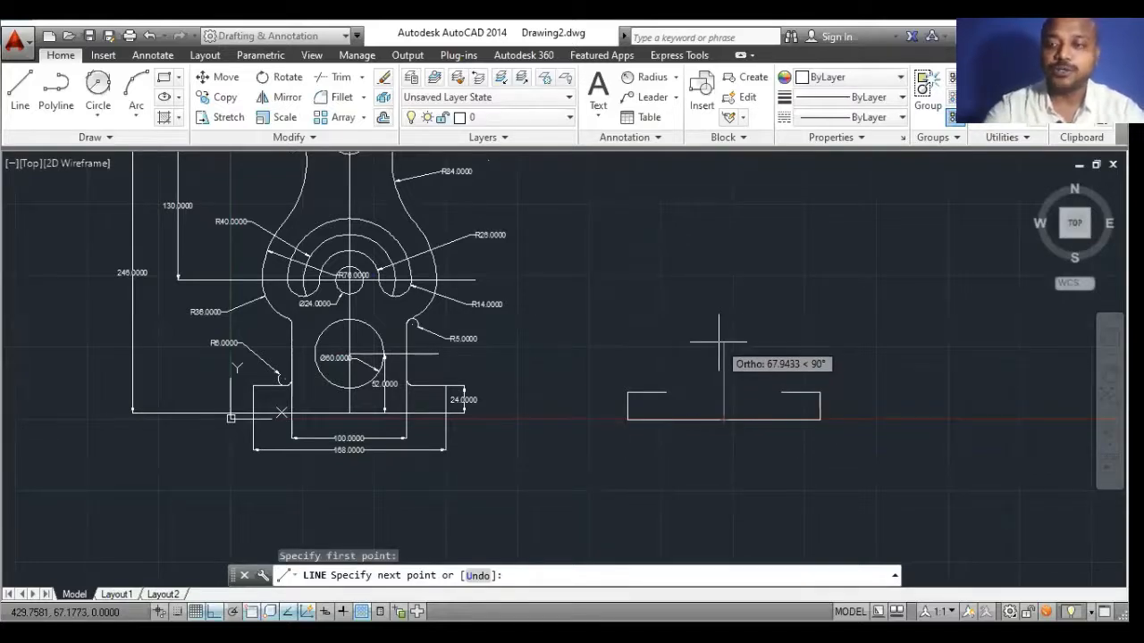
pyautogui.write('52')
pyautogui.press('Return')
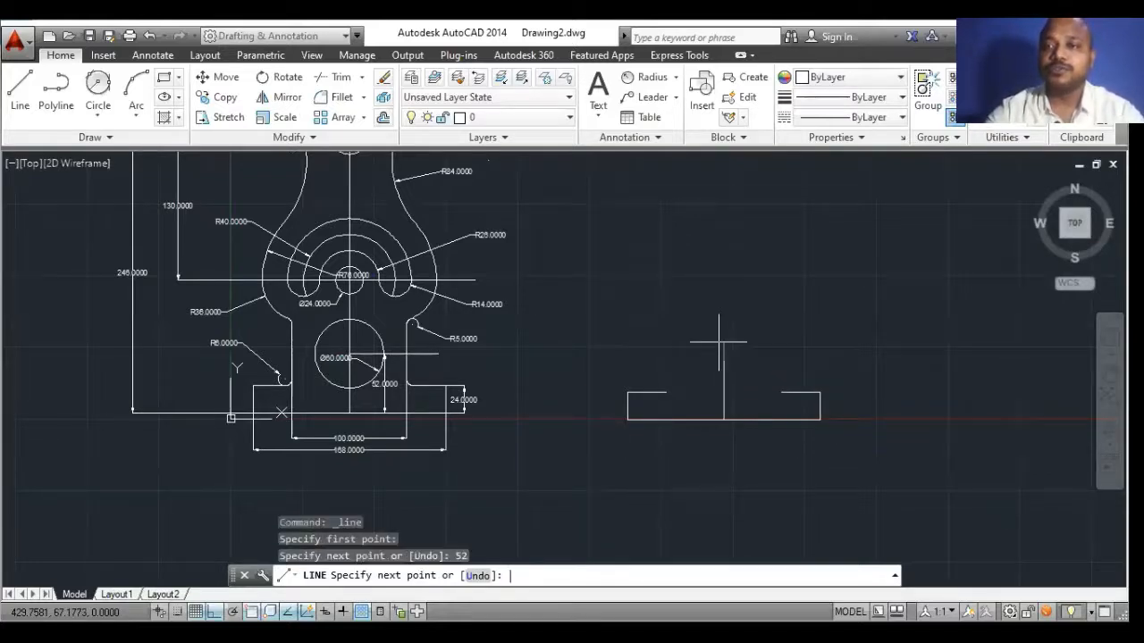
pyautogui.press('Escape')
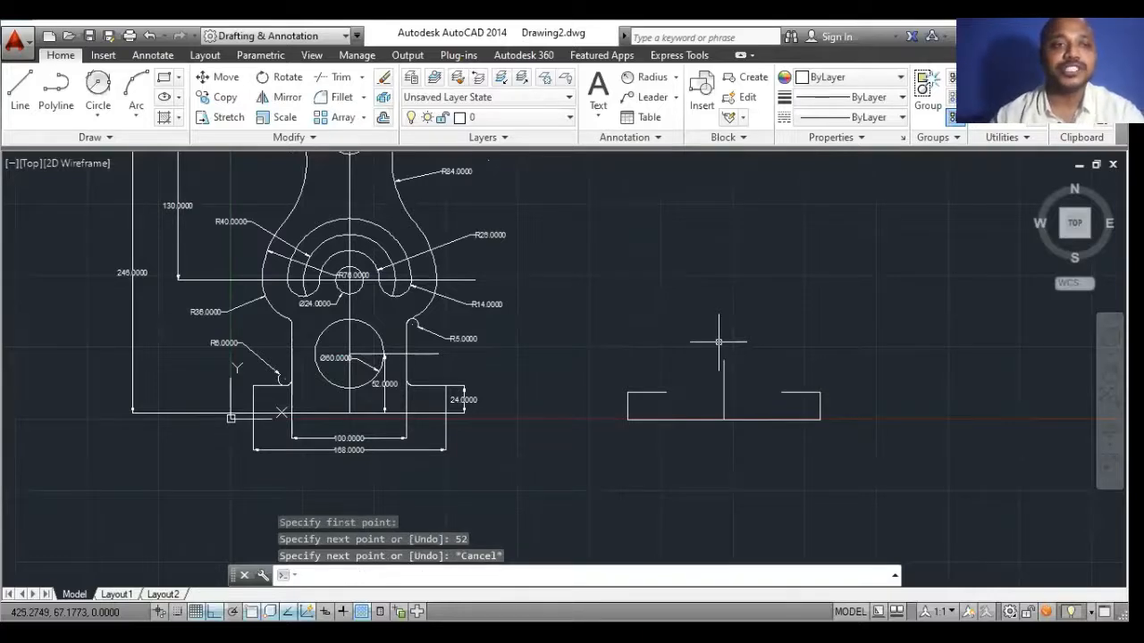
# Draw a circle of diameter 60 centred on the upper end of the vertical centre line.
pyautogui.click(98, 116)
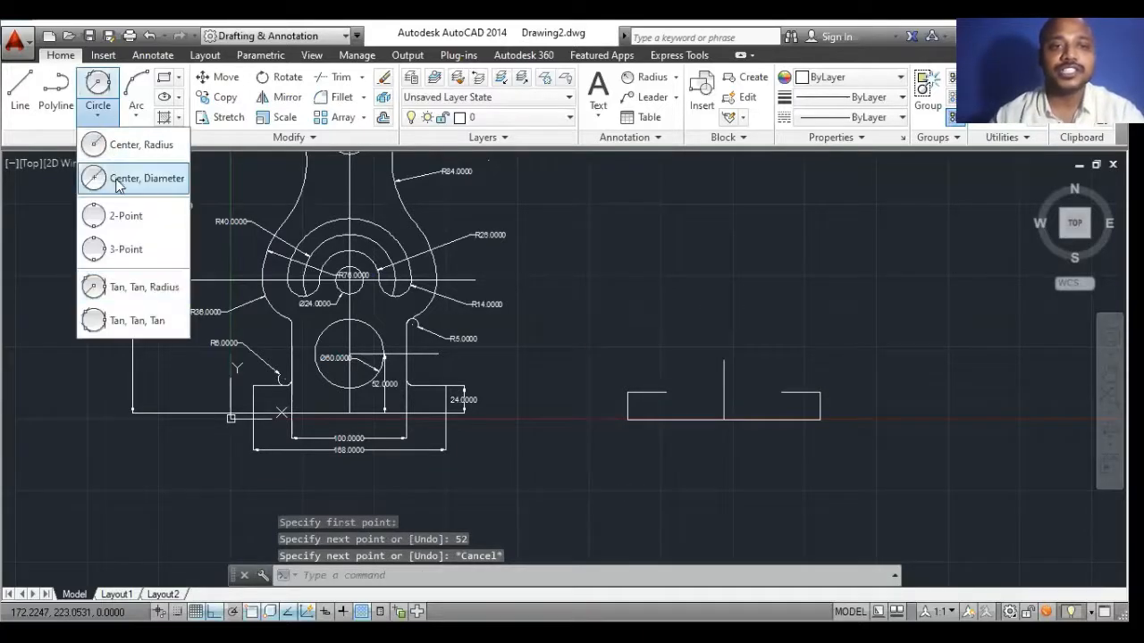
pyautogui.click(116, 179)
pyautogui.scroll(4, 337, 407)
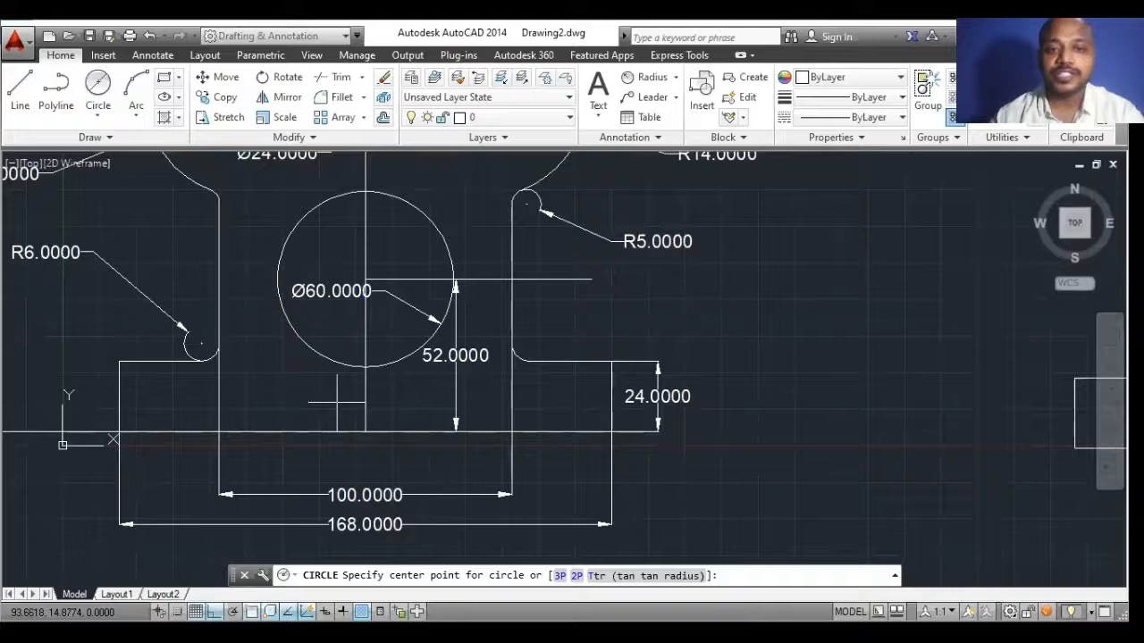
pyautogui.scroll(-2, 338, 407)
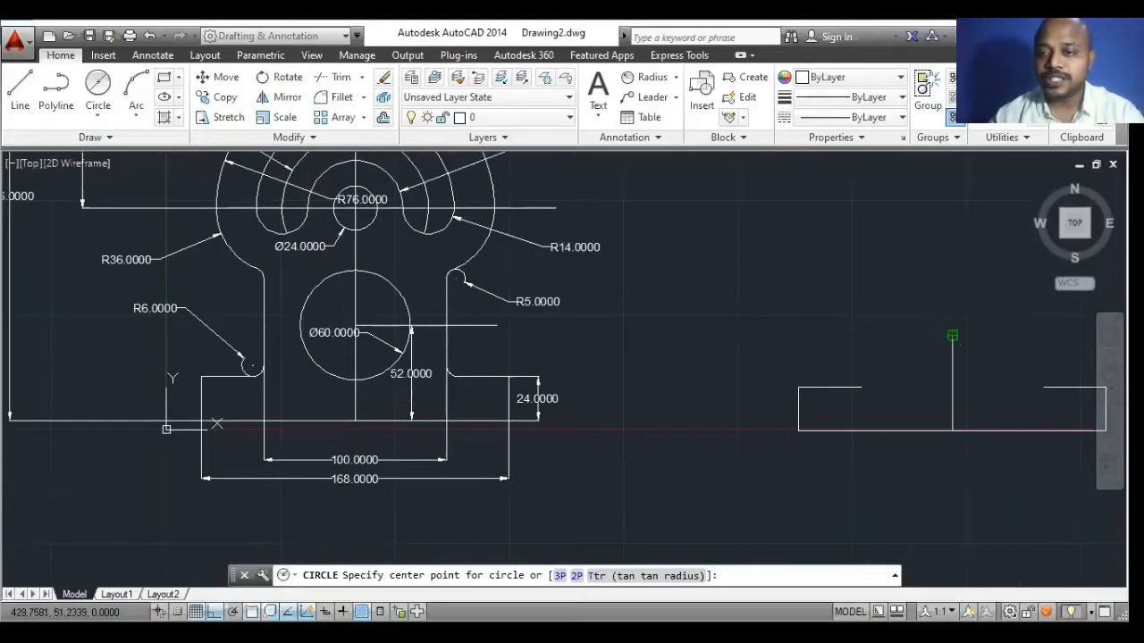
pyautogui.click(953, 336)
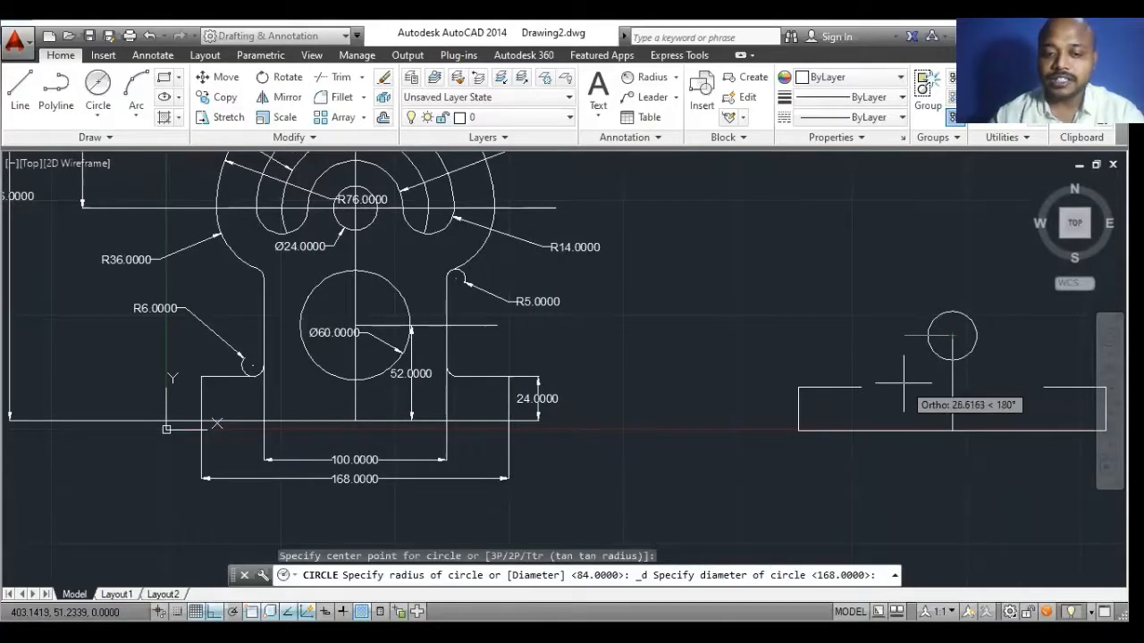
pyautogui.write('d')
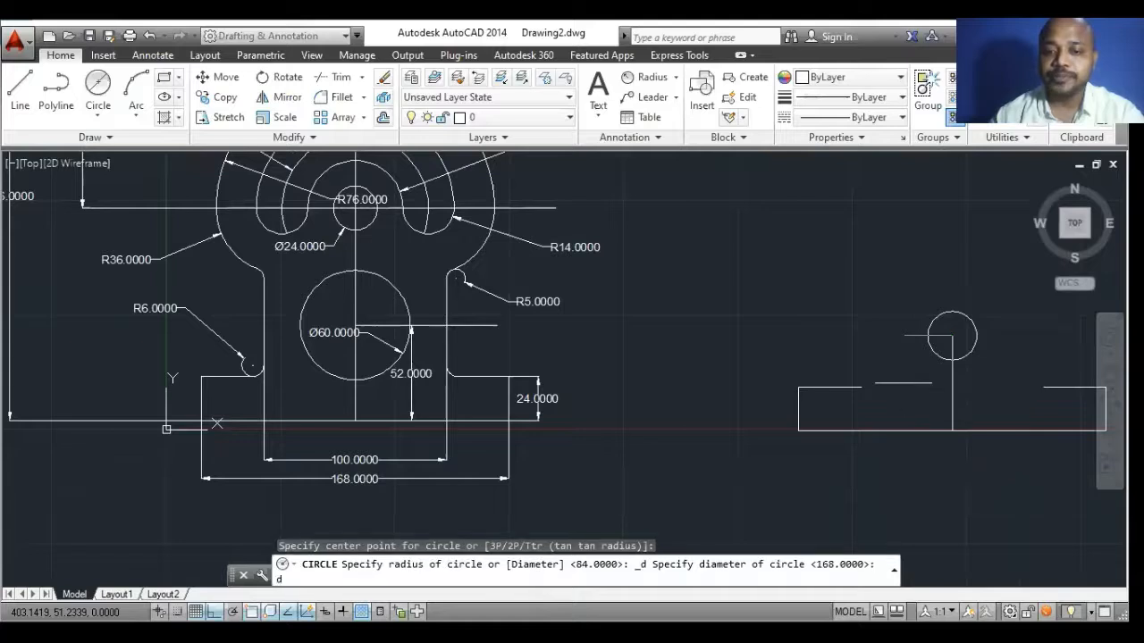
pyautogui.press('Return')
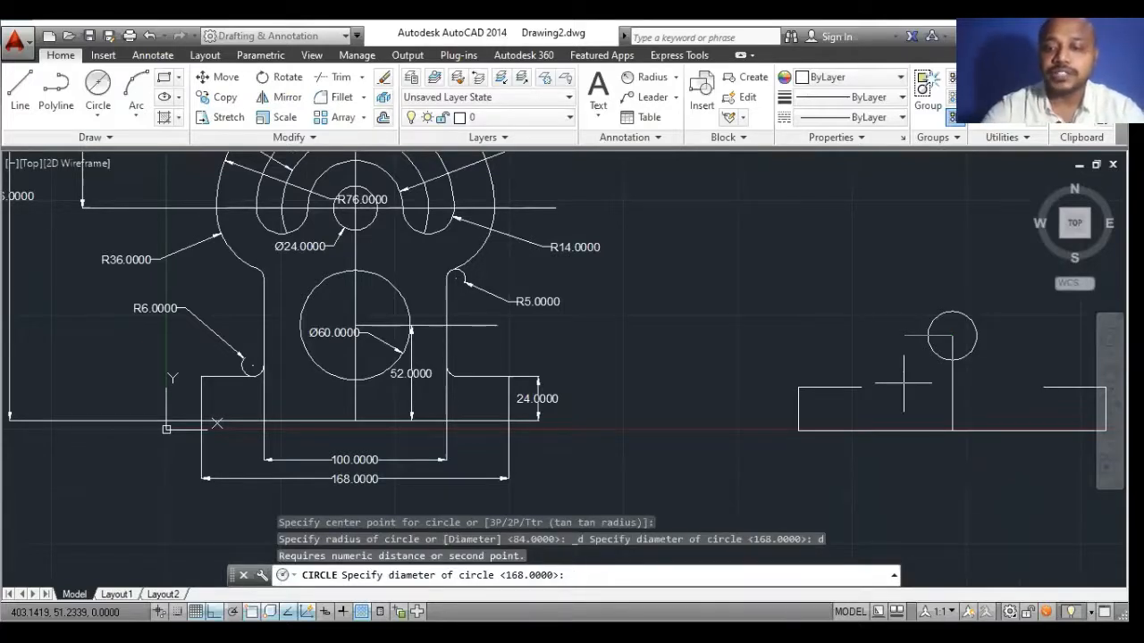
pyautogui.write('60')
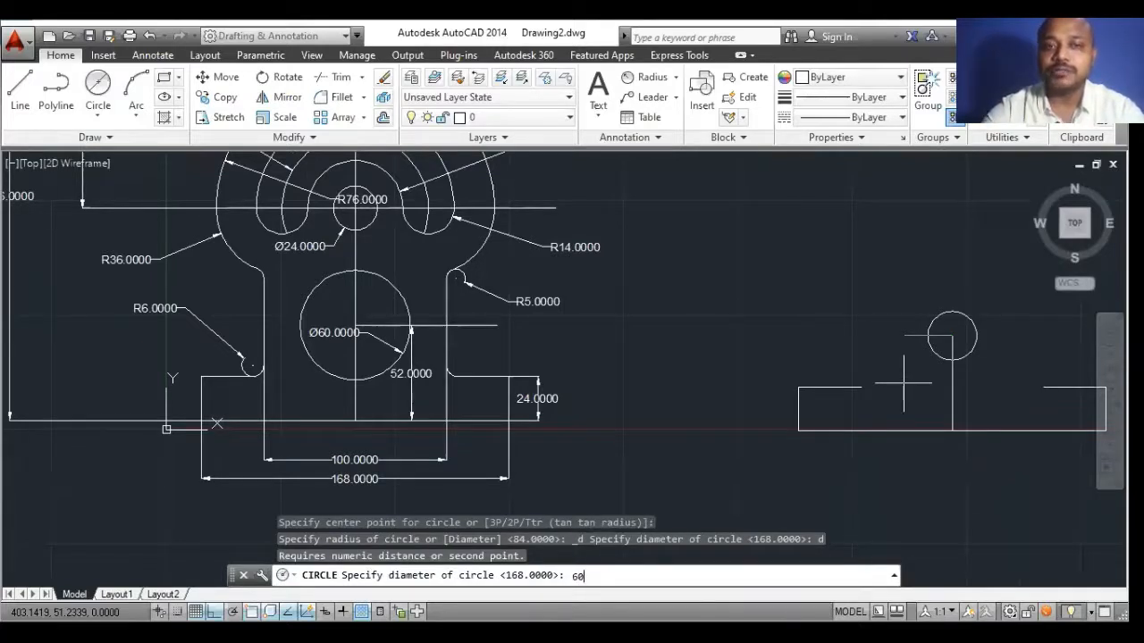
pyautogui.press('Return')
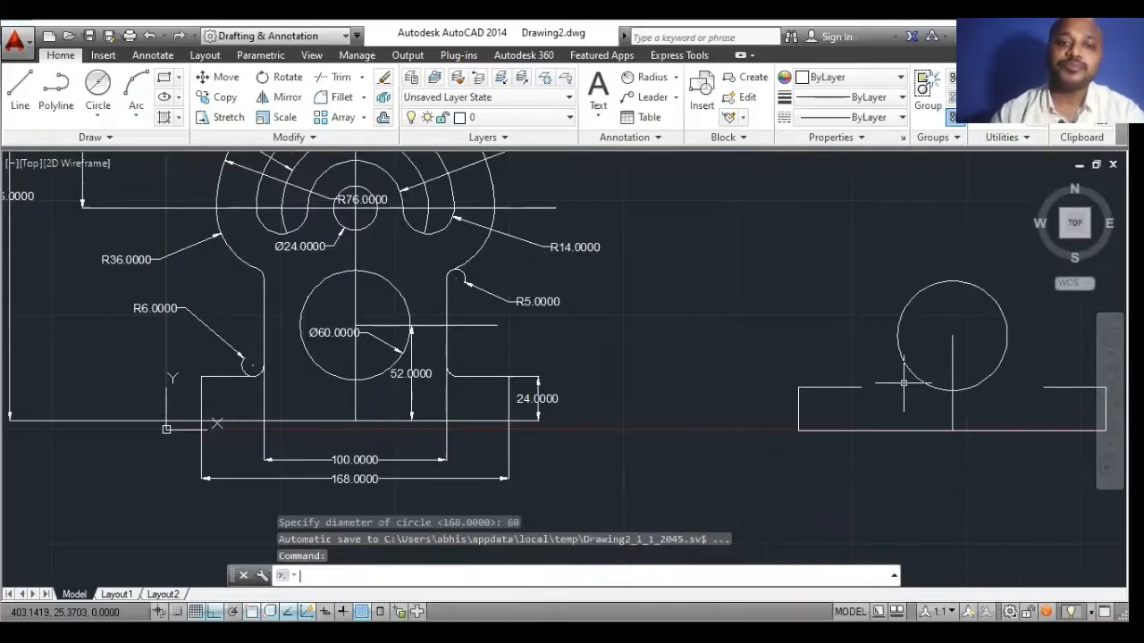
# Examine the reference profile's overall height dimension and the vertical dimension between the 24 and 40 diameter holes.
pyautogui.scroll(-2, 684, 356)
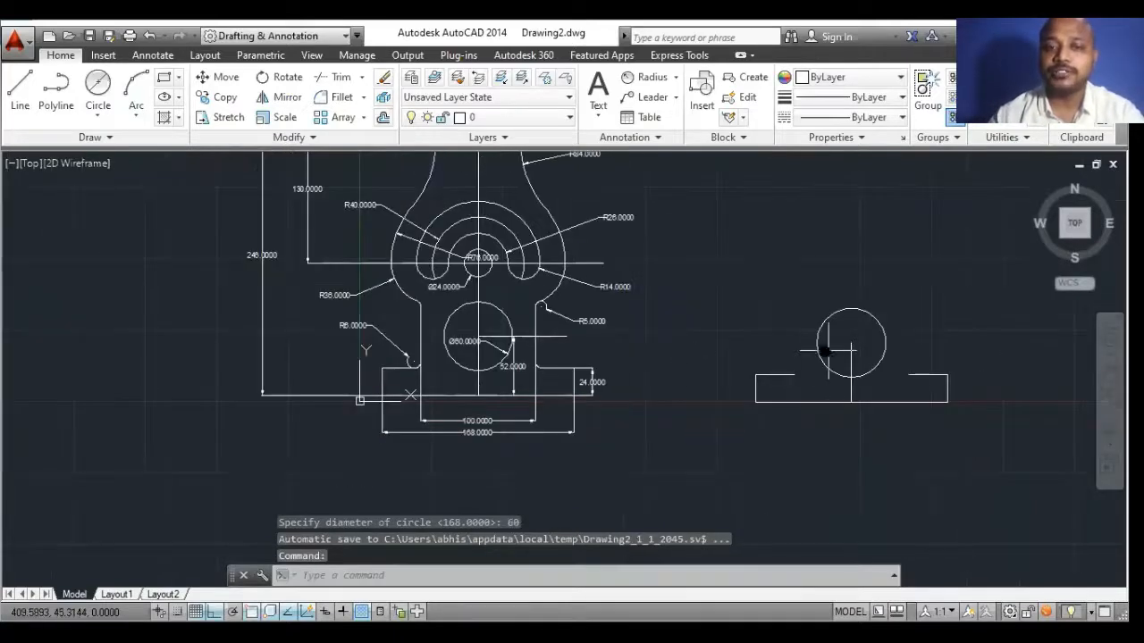
pyautogui.moveTo(826, 351); pyautogui.dragTo(774, 350, button='middle')
pyautogui.scroll(2, 416, 340)
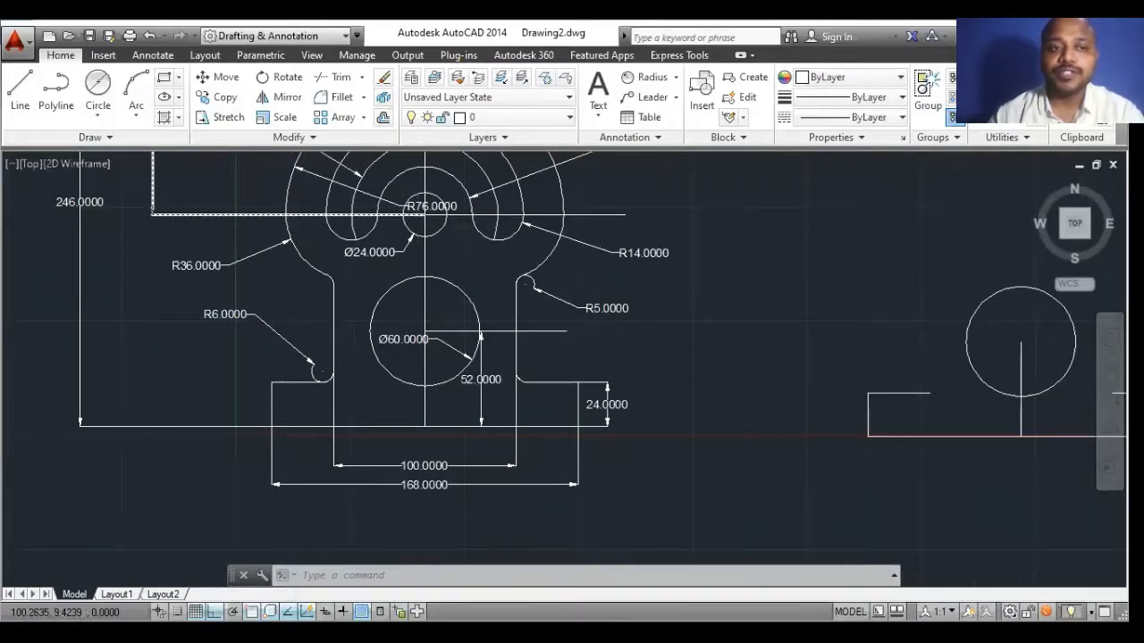
pyautogui.scroll(-2, 418, 417)
pyautogui.scroll(2, 208, 291)
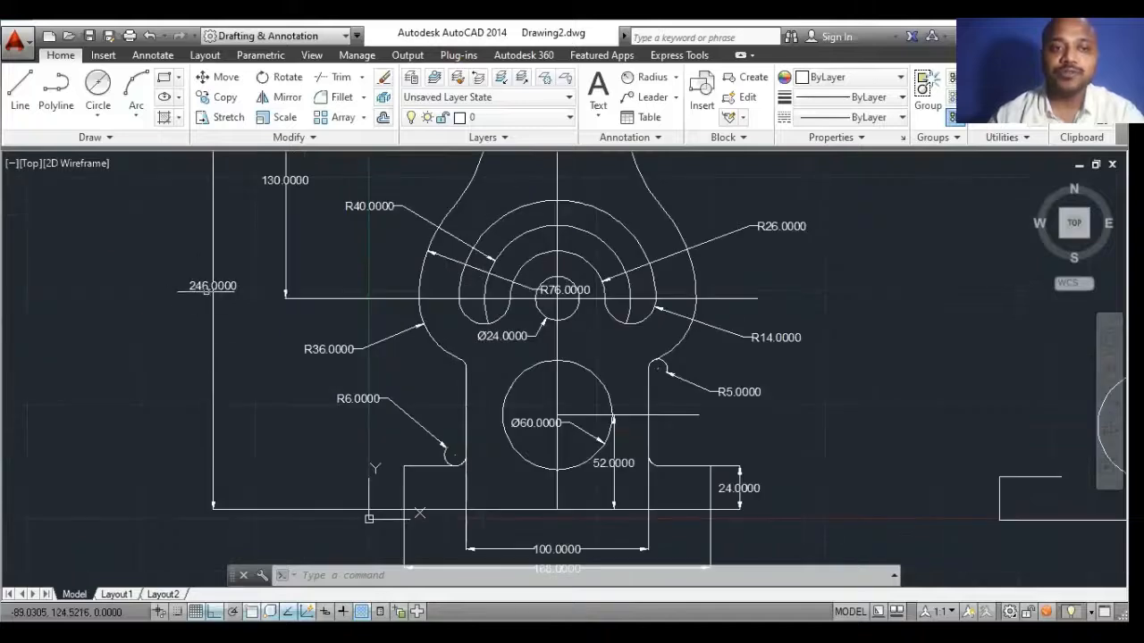
pyautogui.scroll(-4, 213, 429)
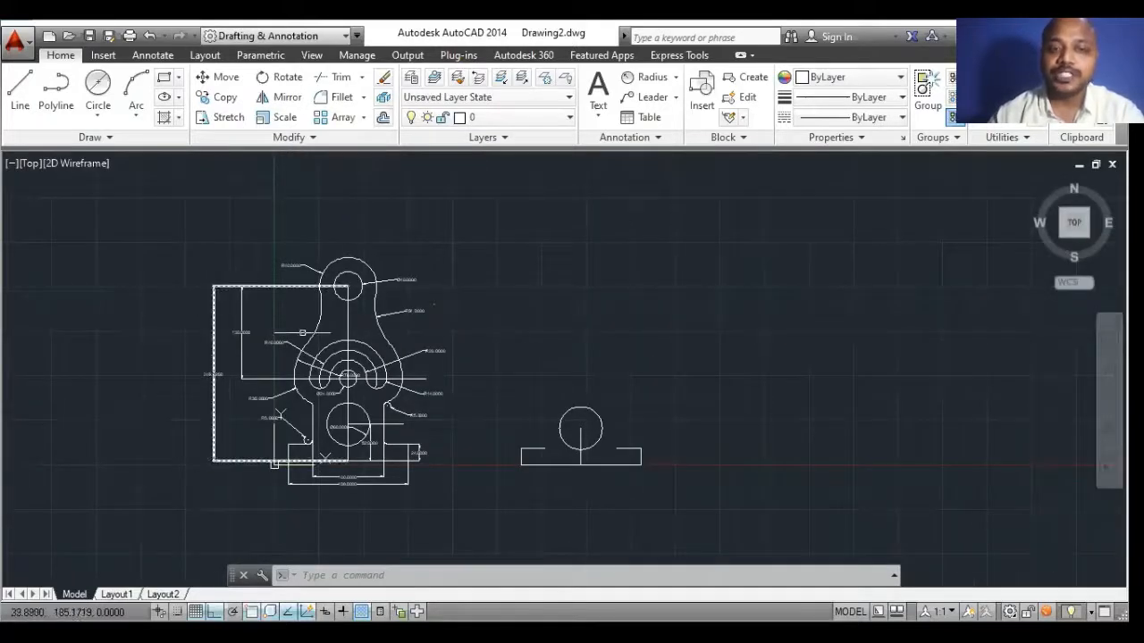
pyautogui.scroll(4, 170, 433)
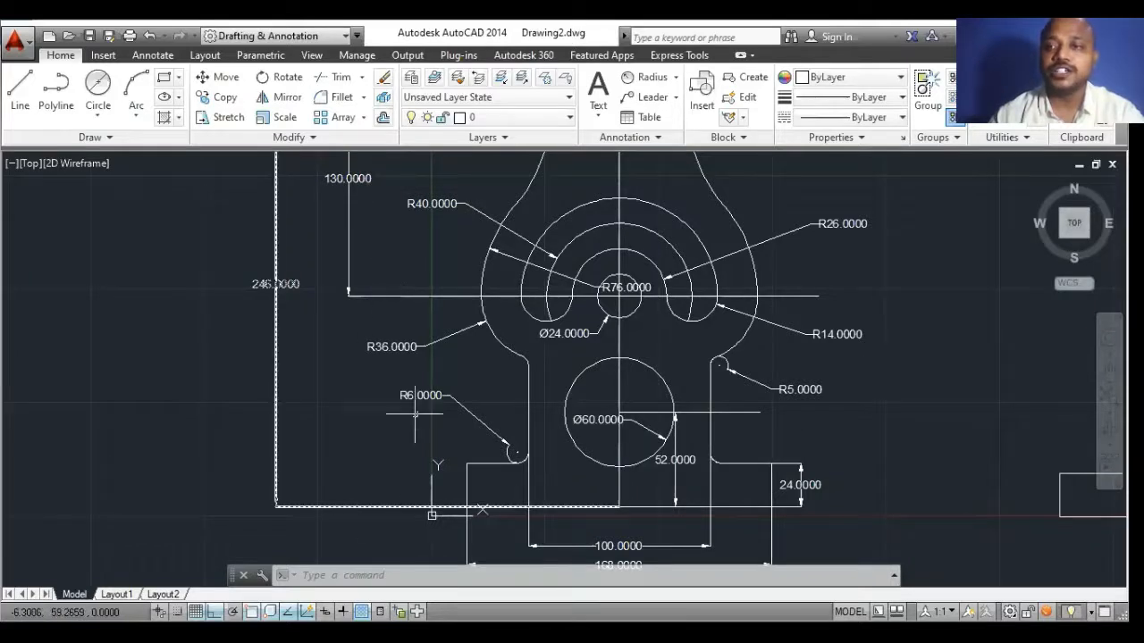
pyautogui.scroll(-2, 420, 407)
pyautogui.moveTo(655, 431); pyautogui.dragTo(539, 423, button='middle')
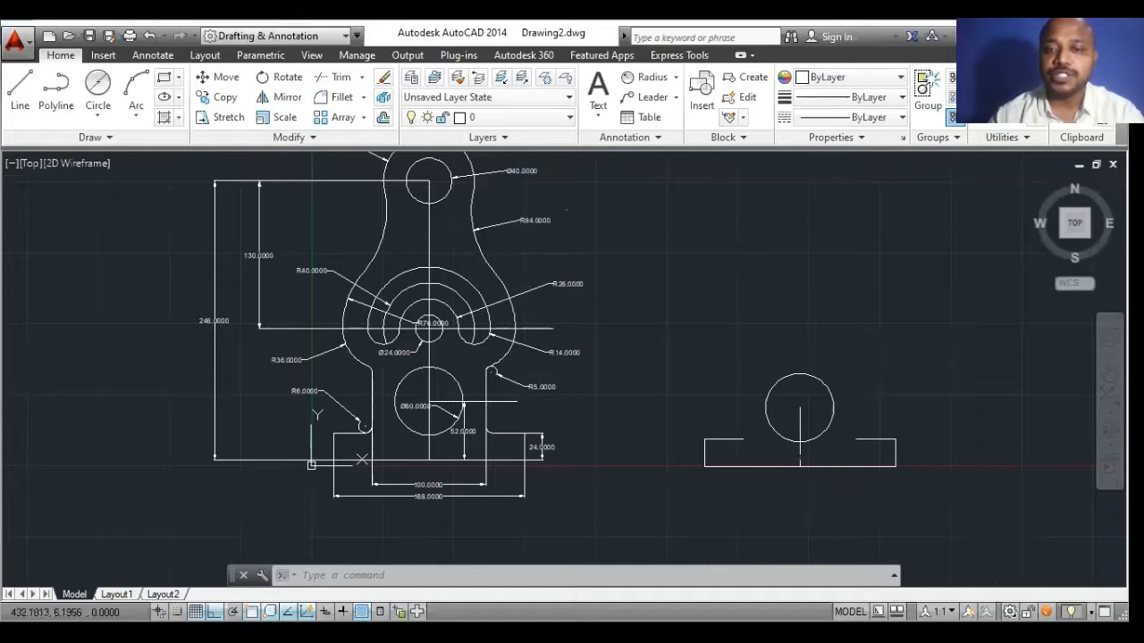
# Erase the new profile's vertical centre line and draw a 116 unit line straight up from the base line's midpoint.
pyautogui.click(799, 456)
pyautogui.press('Delete')
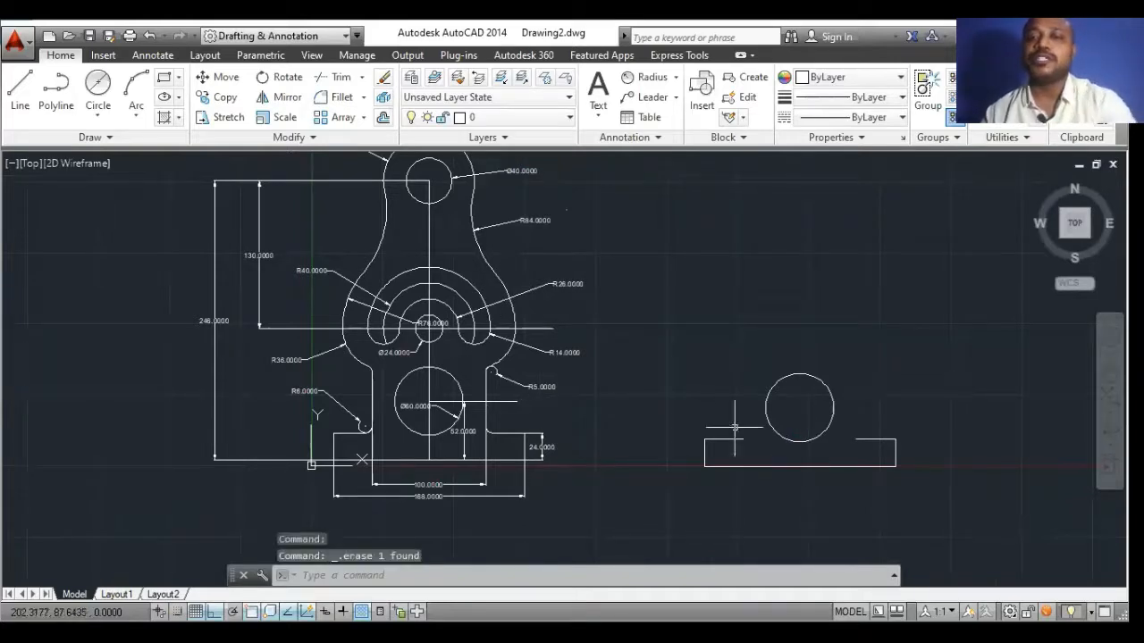
pyautogui.click(19, 90)
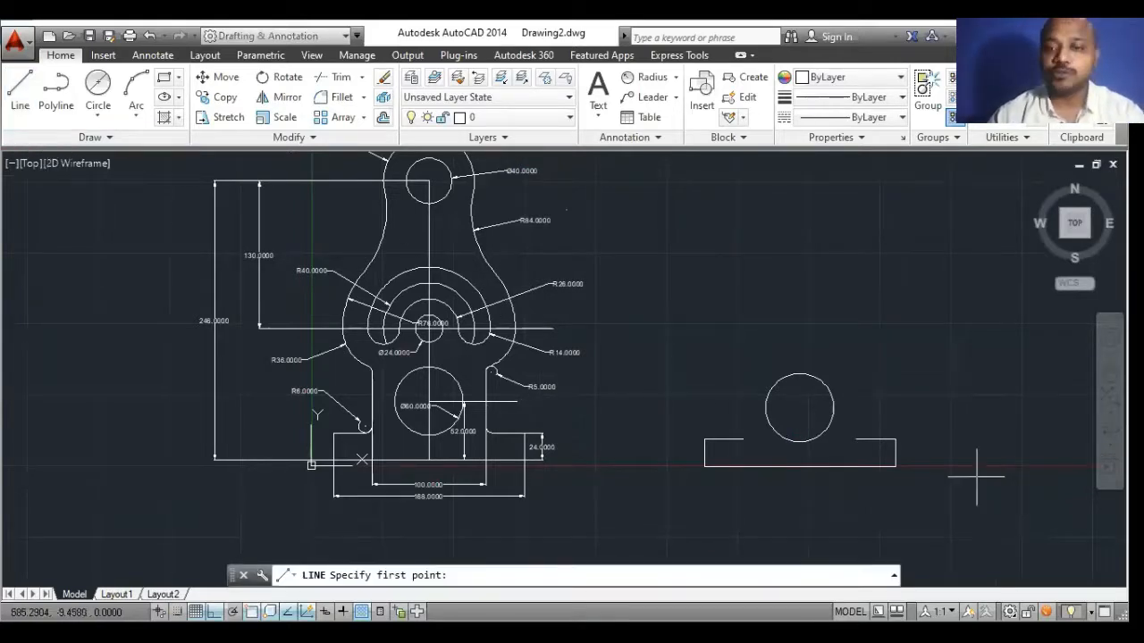
pyautogui.click(800, 467)
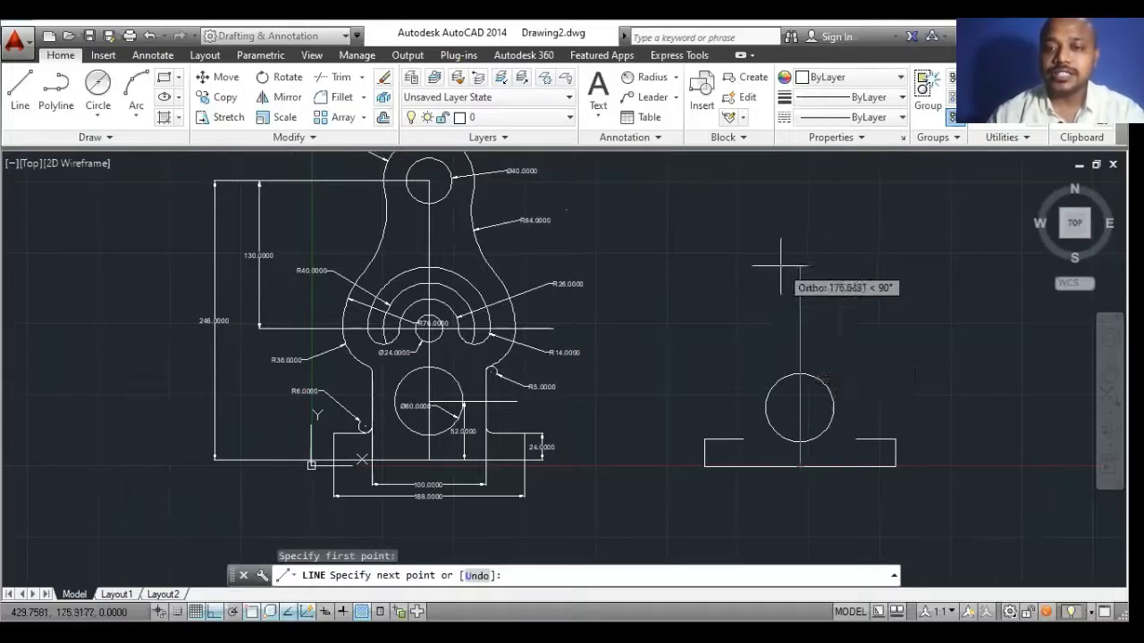
pyautogui.write('116')
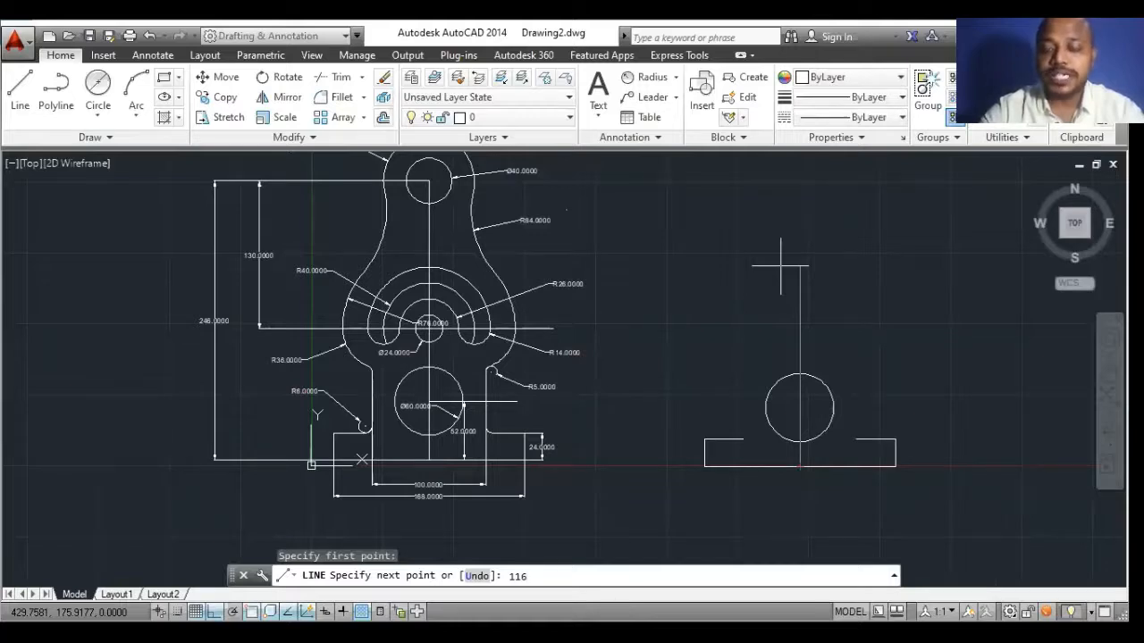
pyautogui.press('Return')
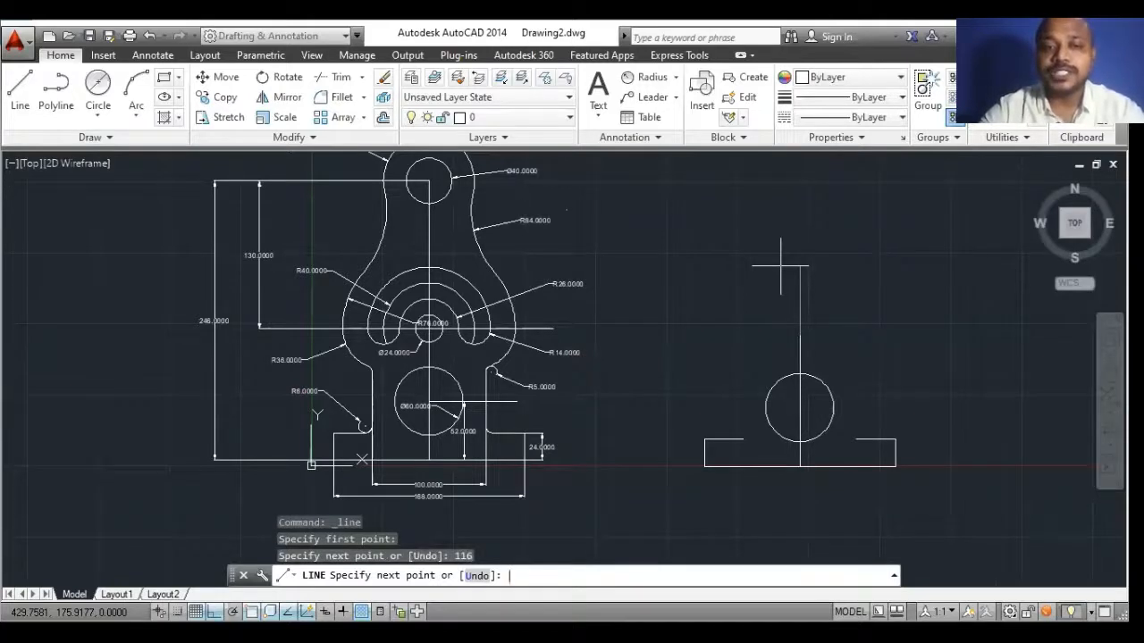
pyautogui.press('Escape')
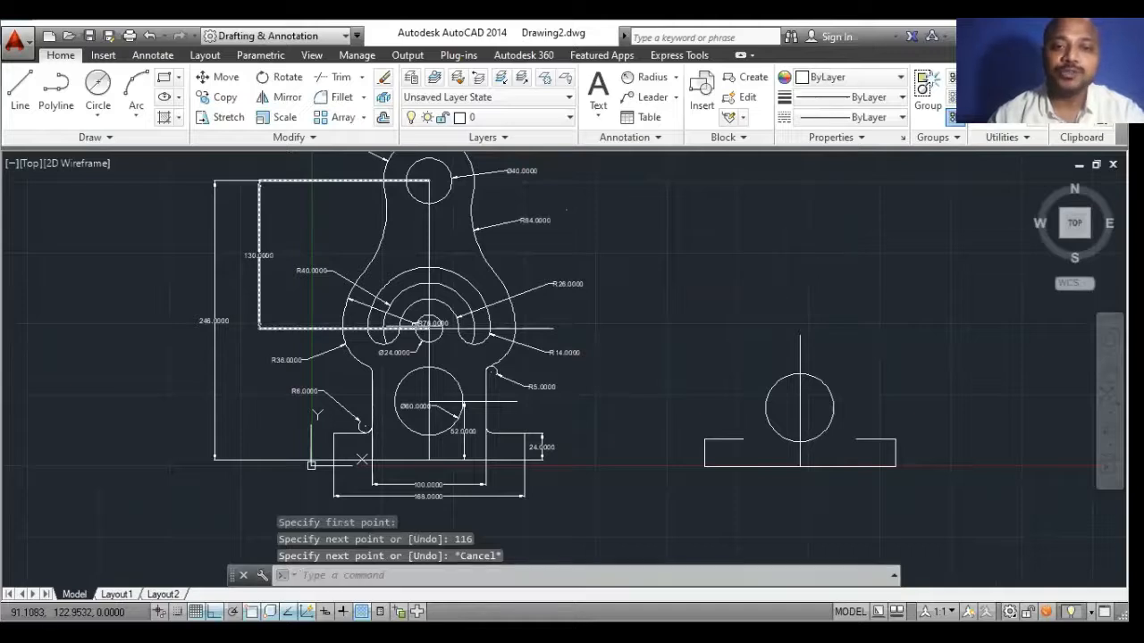
# Draw a circle of diameter 24 centred on the upper end of the new vertical centre line.
pyautogui.scroll(4, 418, 324)
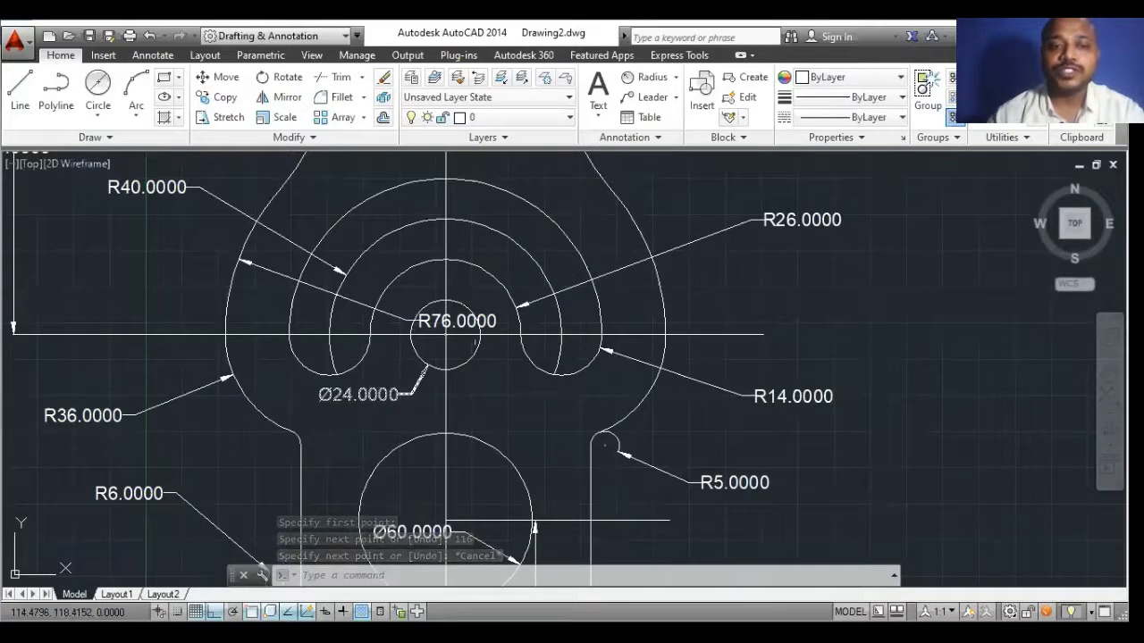
pyautogui.scroll(-4, 405, 411)
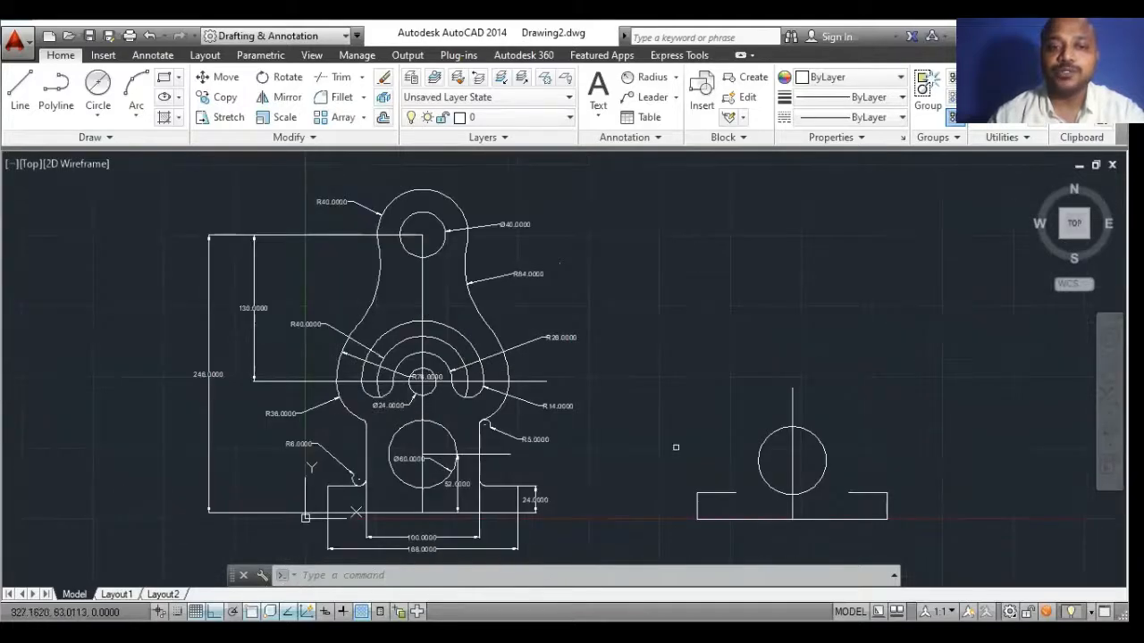
pyautogui.moveTo(633, 429); pyautogui.dragTo(552, 404, button='middle')
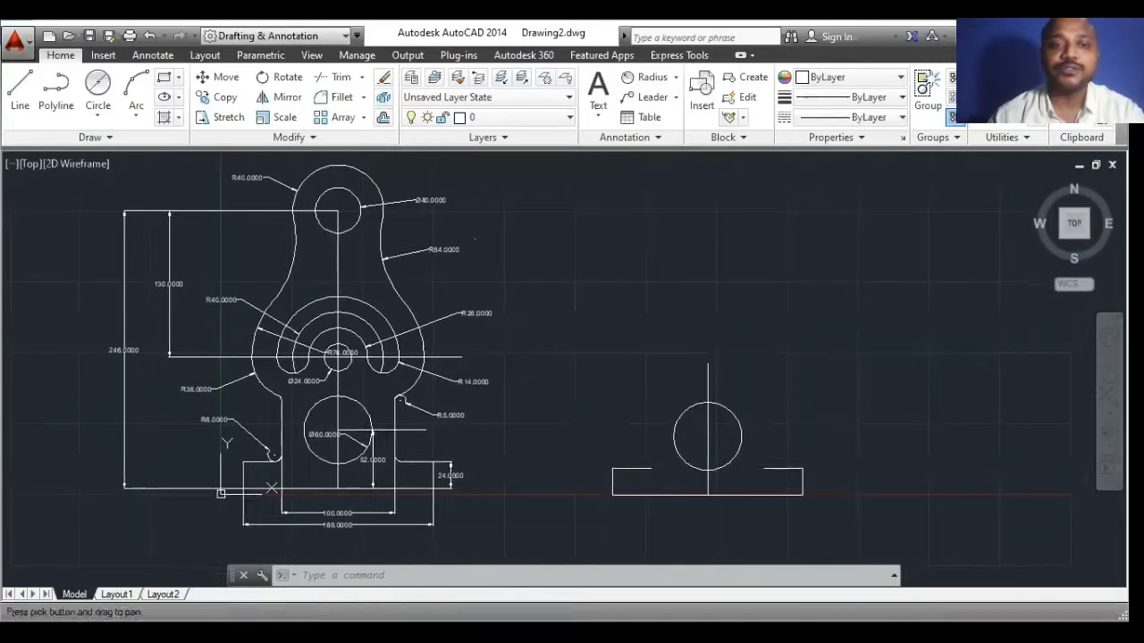
pyautogui.click(104, 116)
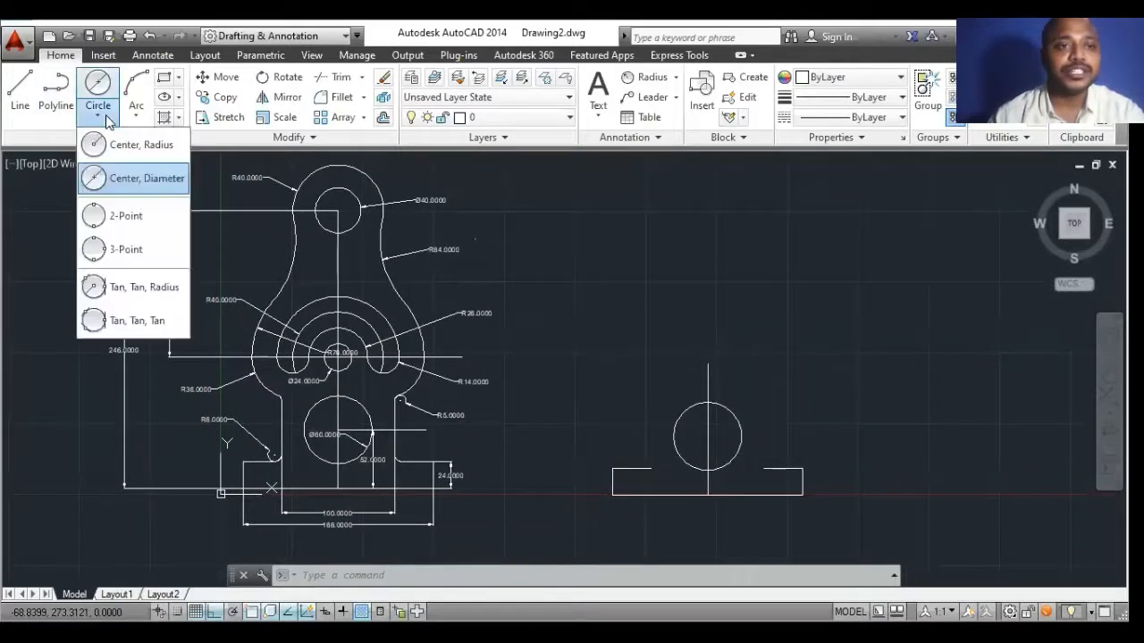
pyautogui.click(127, 179)
pyautogui.scroll(2, 728, 371)
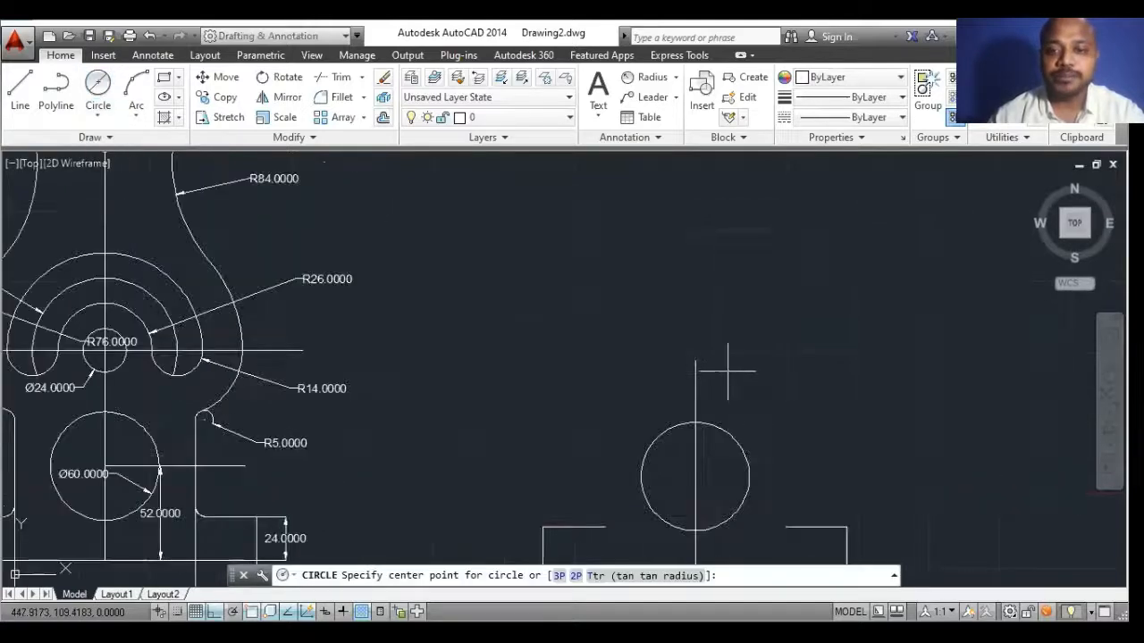
pyautogui.click(695, 360)
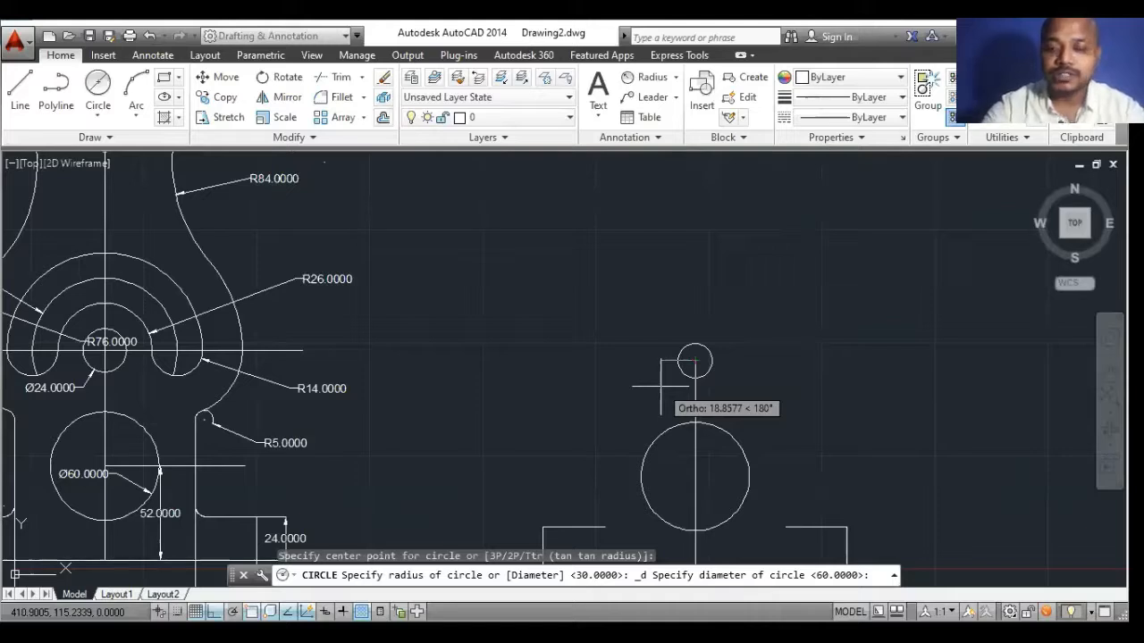
pyautogui.write('d')
pyautogui.press('Return')
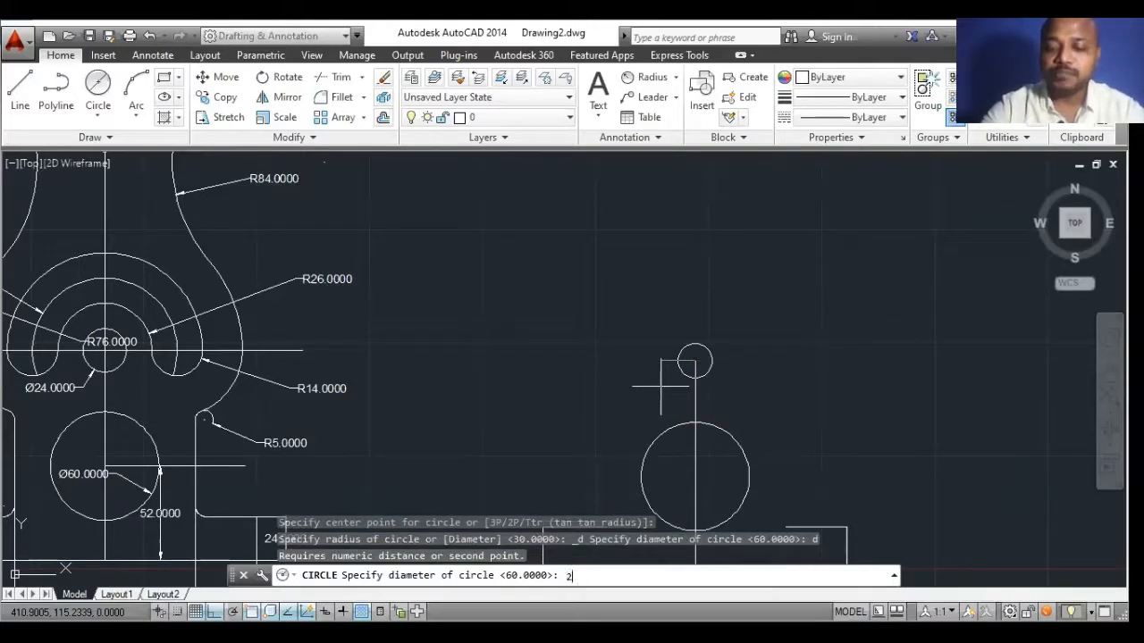
pyautogui.write('24')
pyautogui.press('Return')
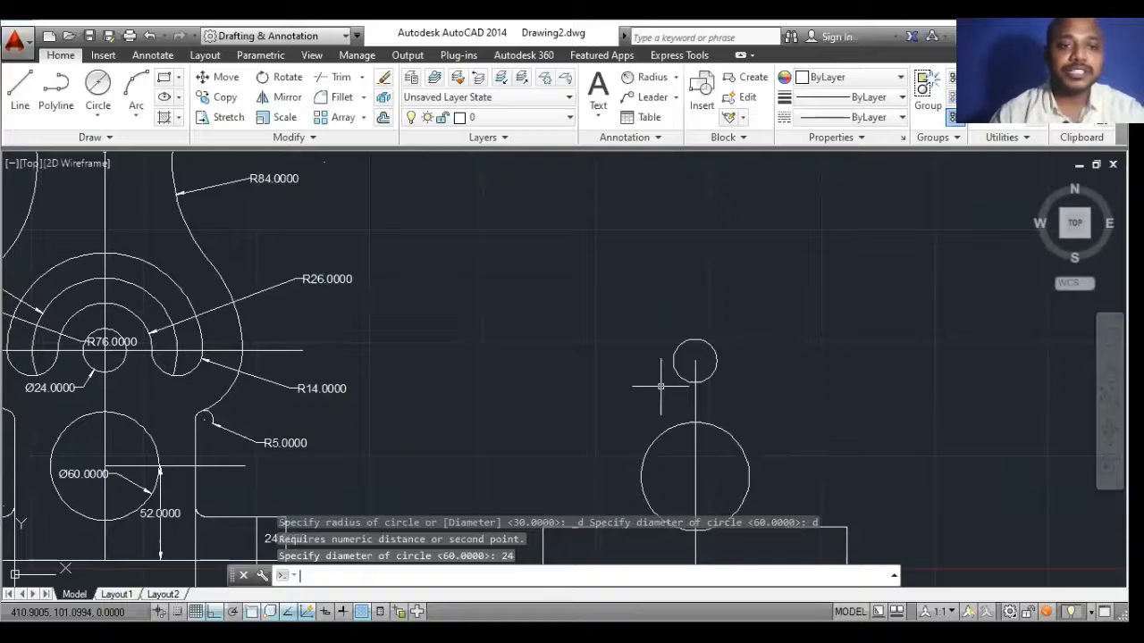
# Check the inner slot arc's radius on the reference and draw a concentric circle of radius 26 around the 24 diameter circle.
pyautogui.scroll(-2, 384, 295)
pyautogui.scroll(4, 322, 321)
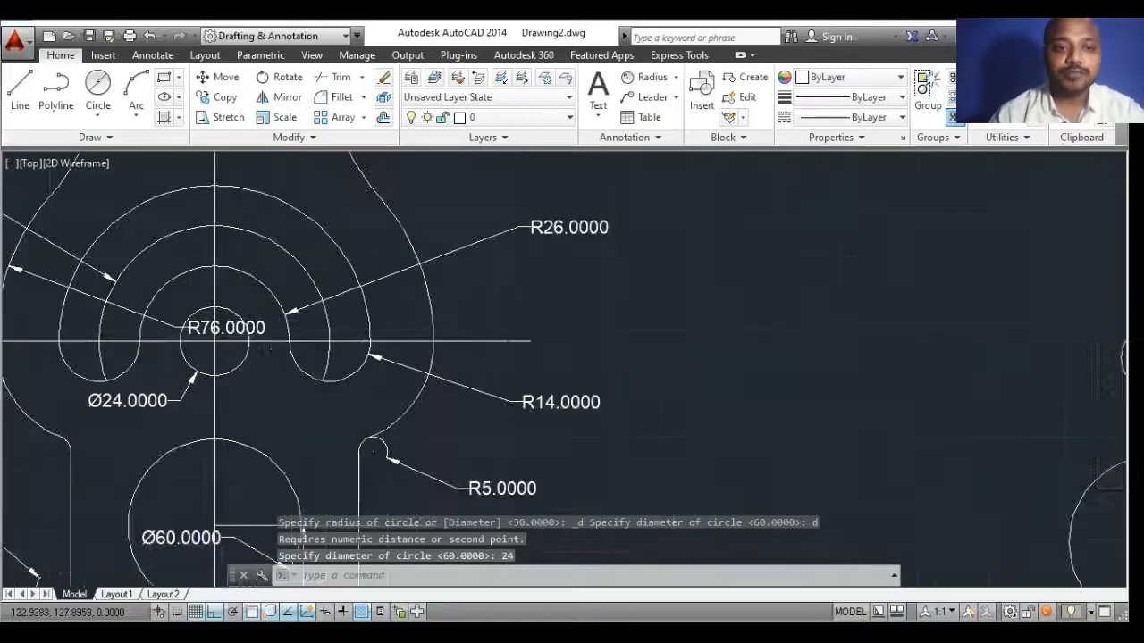
pyautogui.click(279, 301)
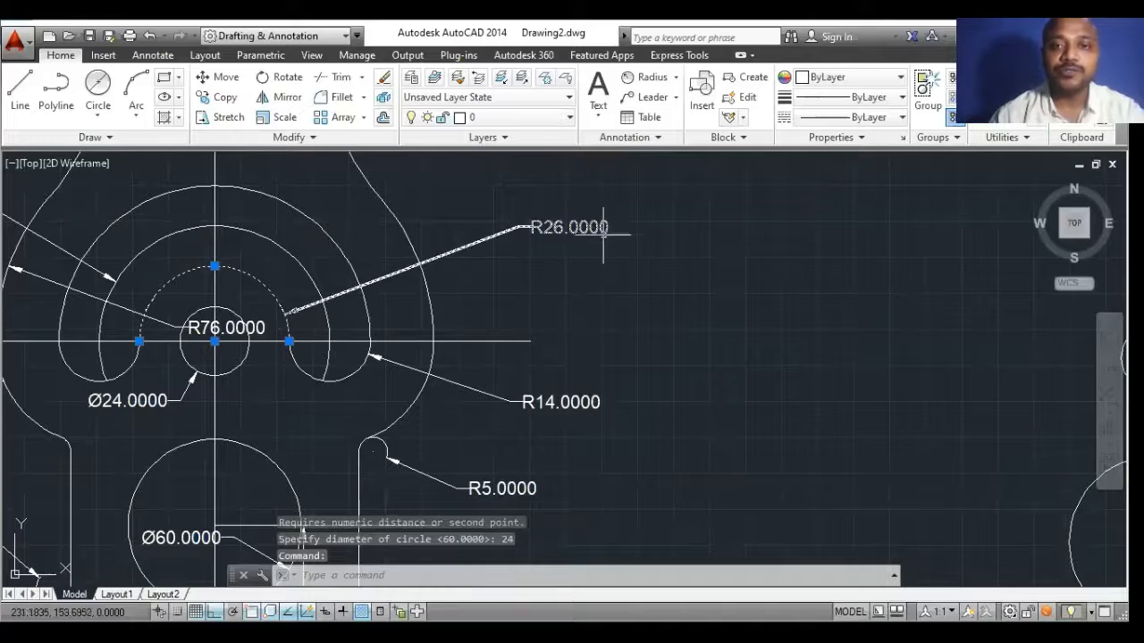
pyautogui.press('Escape')
pyautogui.scroll(-4, 494, 277)
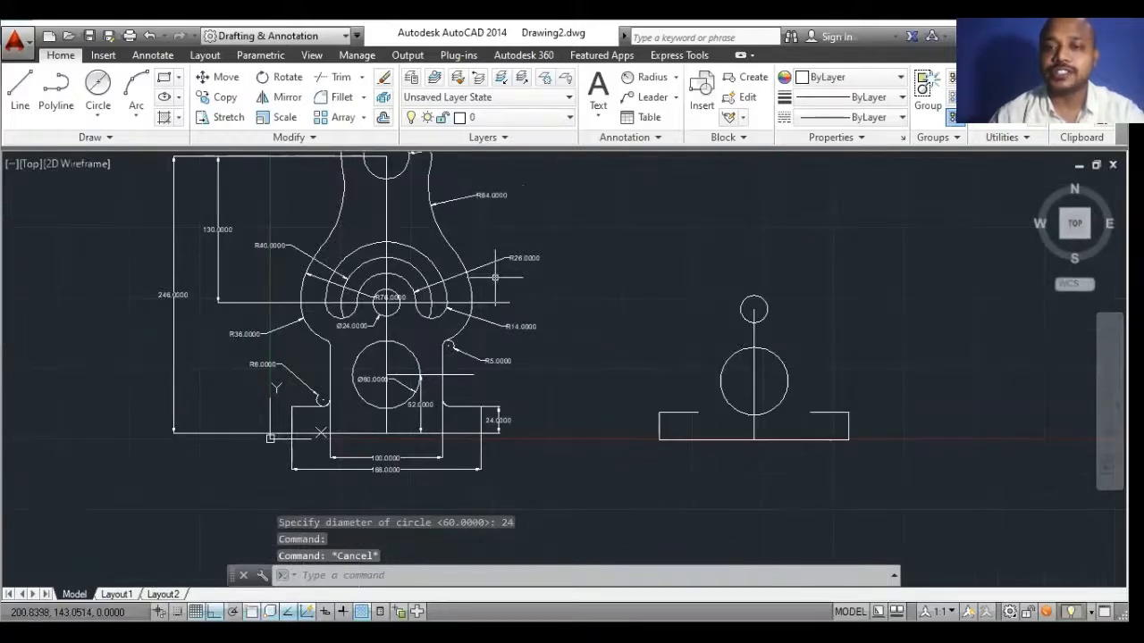
pyautogui.moveTo(738, 343); pyautogui.dragTo(567, 346, button='middle')
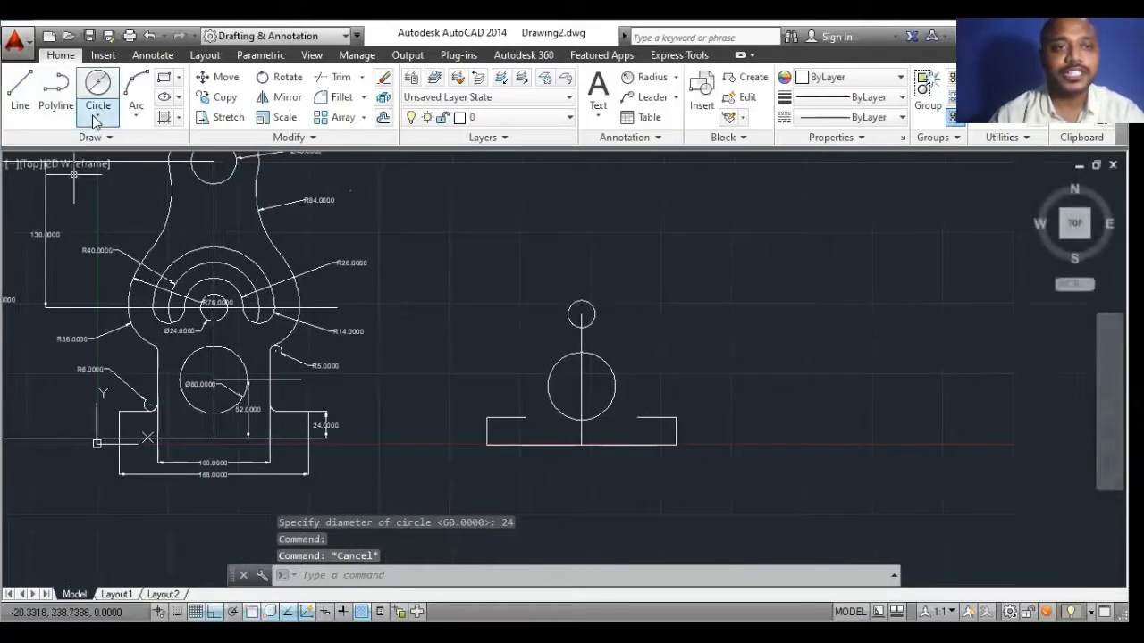
pyautogui.click(98, 110)
pyautogui.click(112, 146)
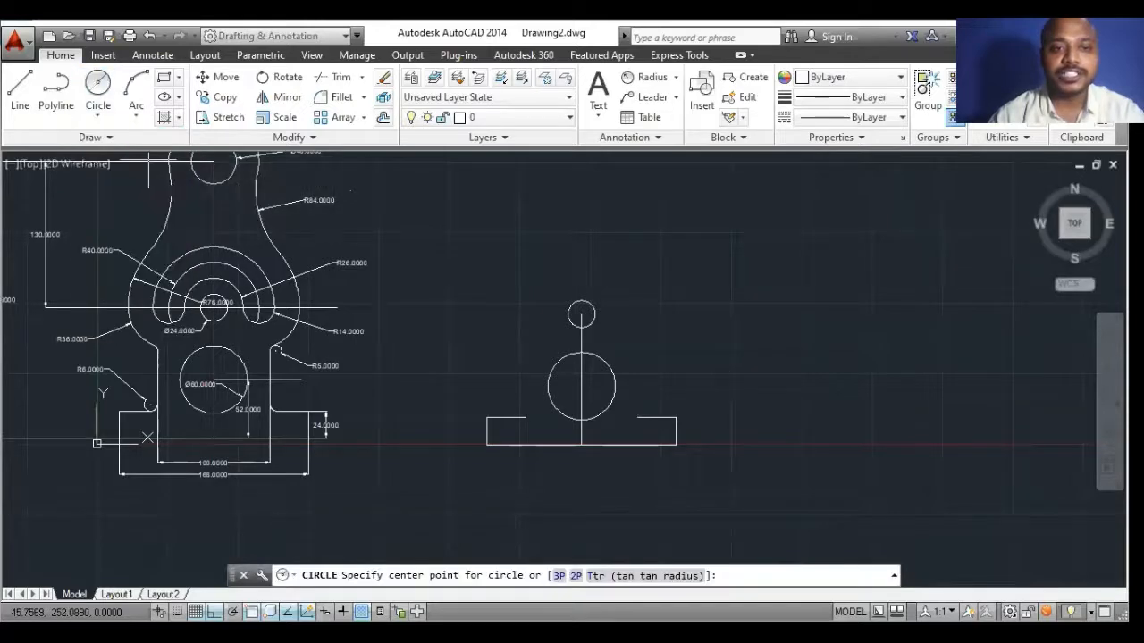
pyautogui.click(581, 314)
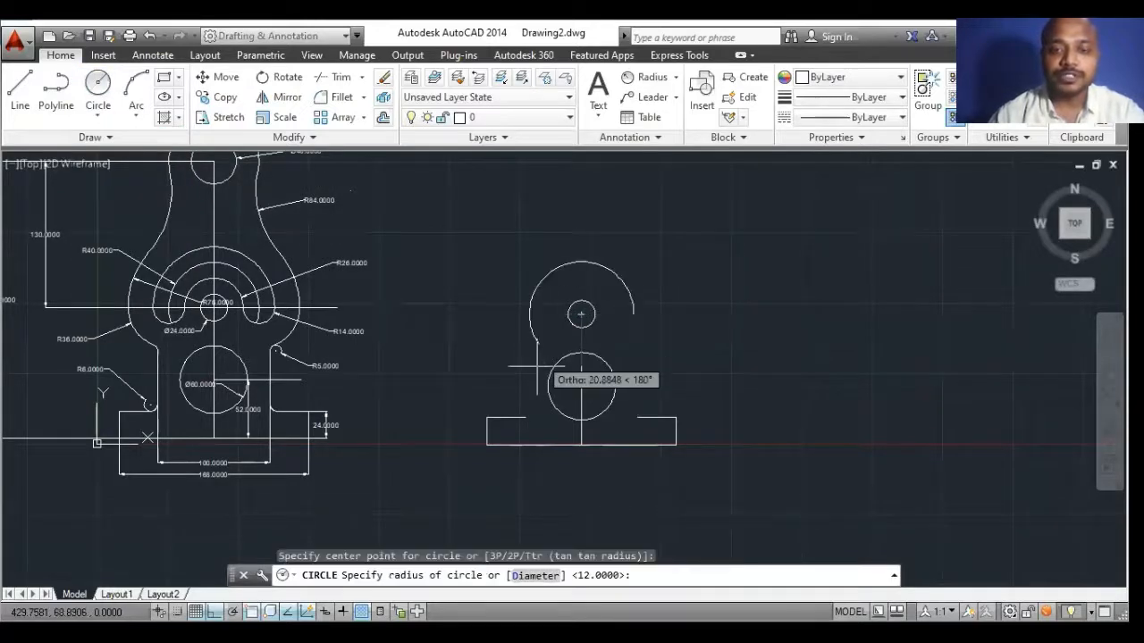
pyautogui.write('26')
pyautogui.press('Return')
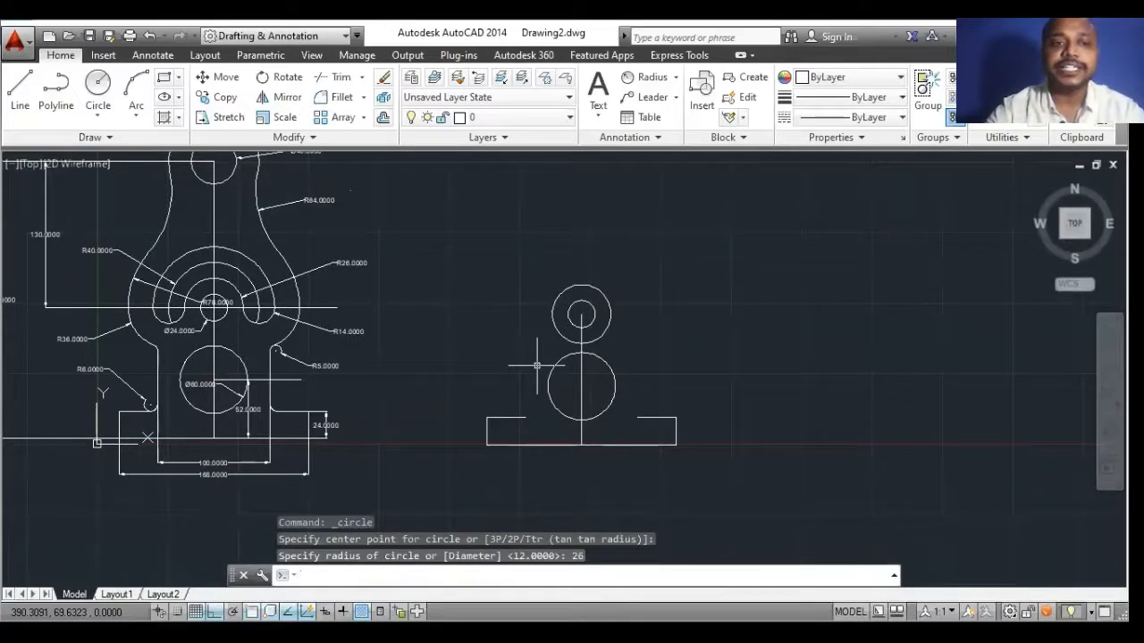
# Check the slot's middle arc on the reference and draw a circle of radius 40 concentric with the radius 26 circle.
pyautogui.scroll(4, 222, 286)
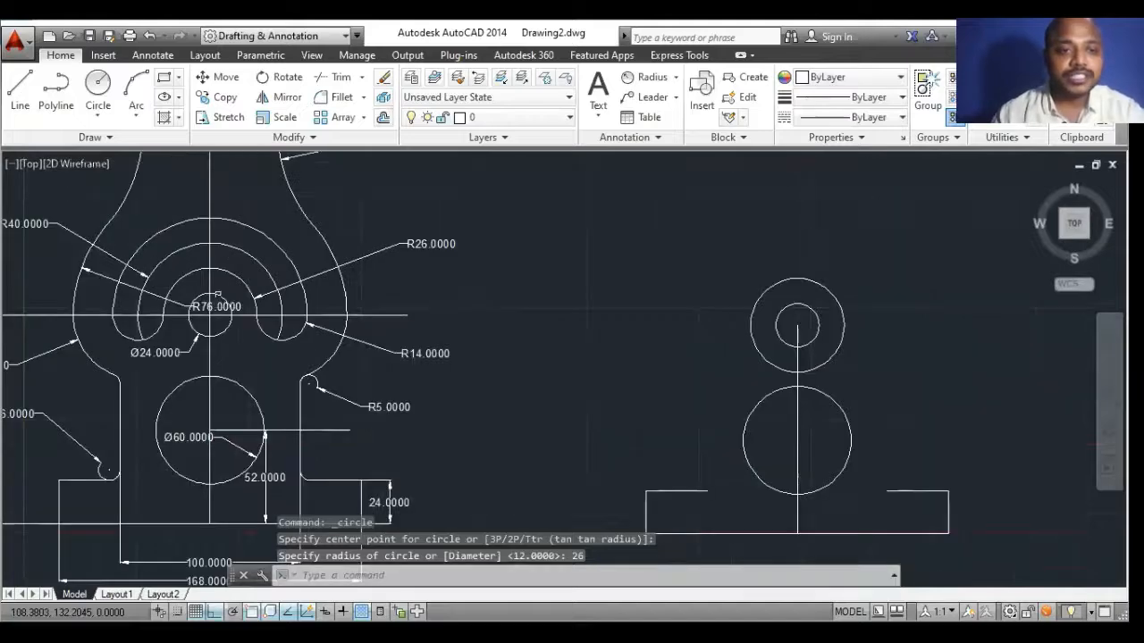
pyautogui.click(298, 263)
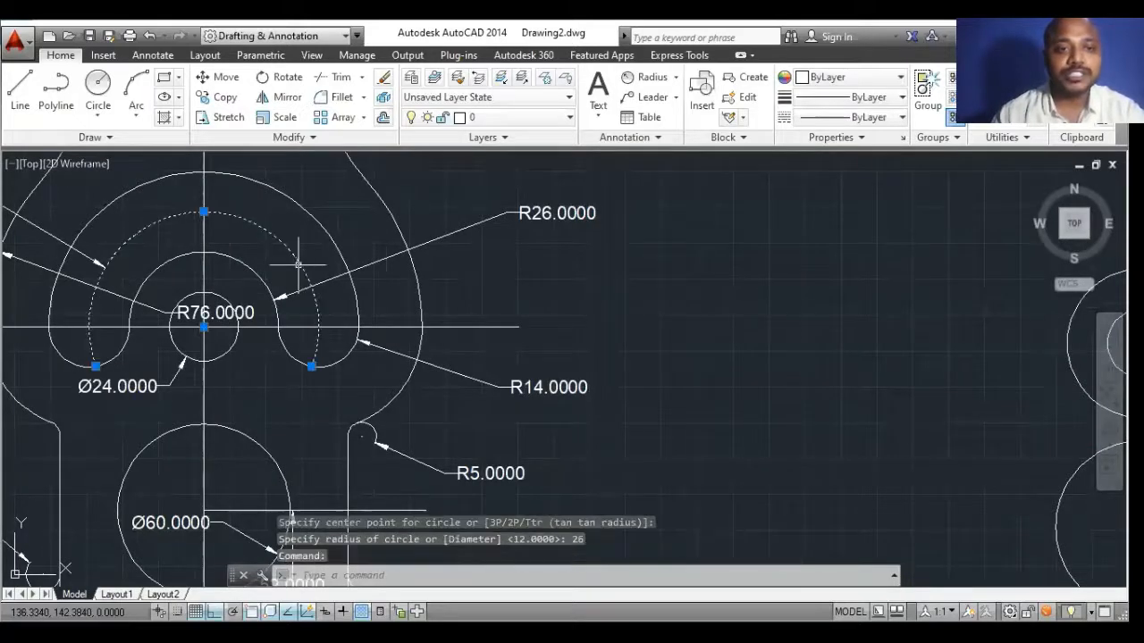
pyautogui.scroll(-2, 301, 259)
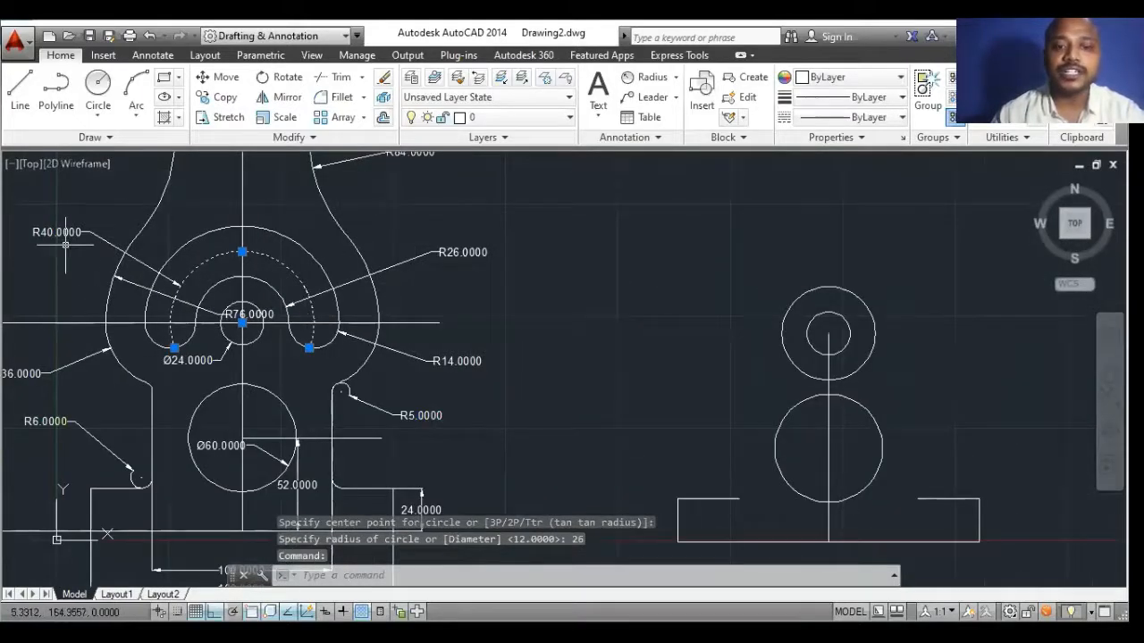
pyautogui.press('Escape')
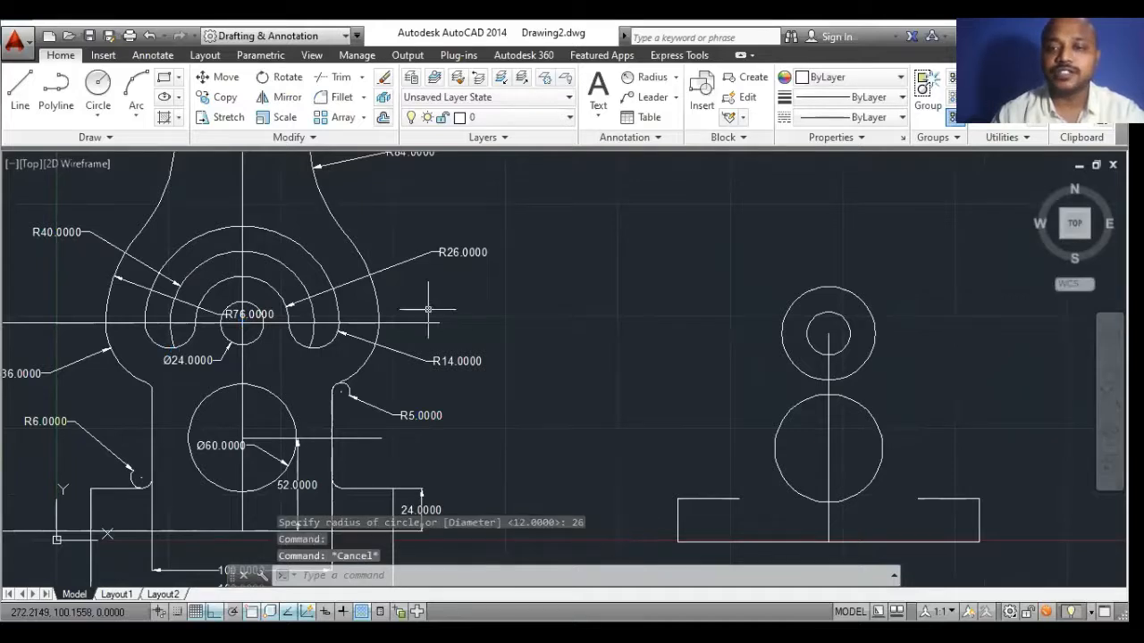
pyautogui.moveTo(494, 362); pyautogui.dragTo(348, 343, button='middle')
pyautogui.click(98, 85)
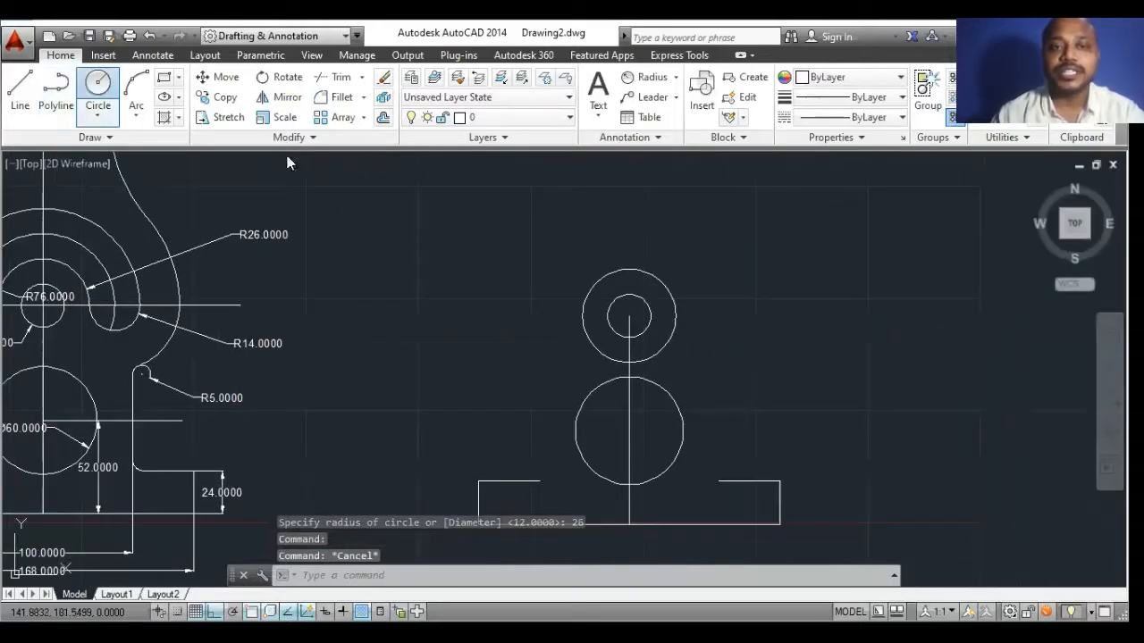
pyautogui.click(629, 316)
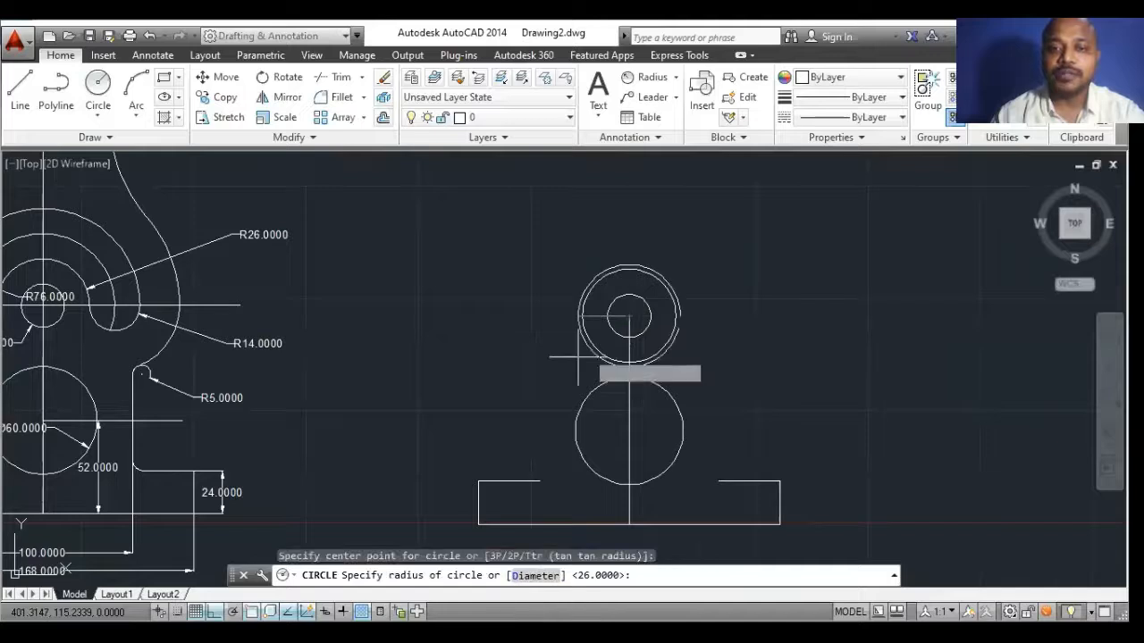
pyautogui.write('40')
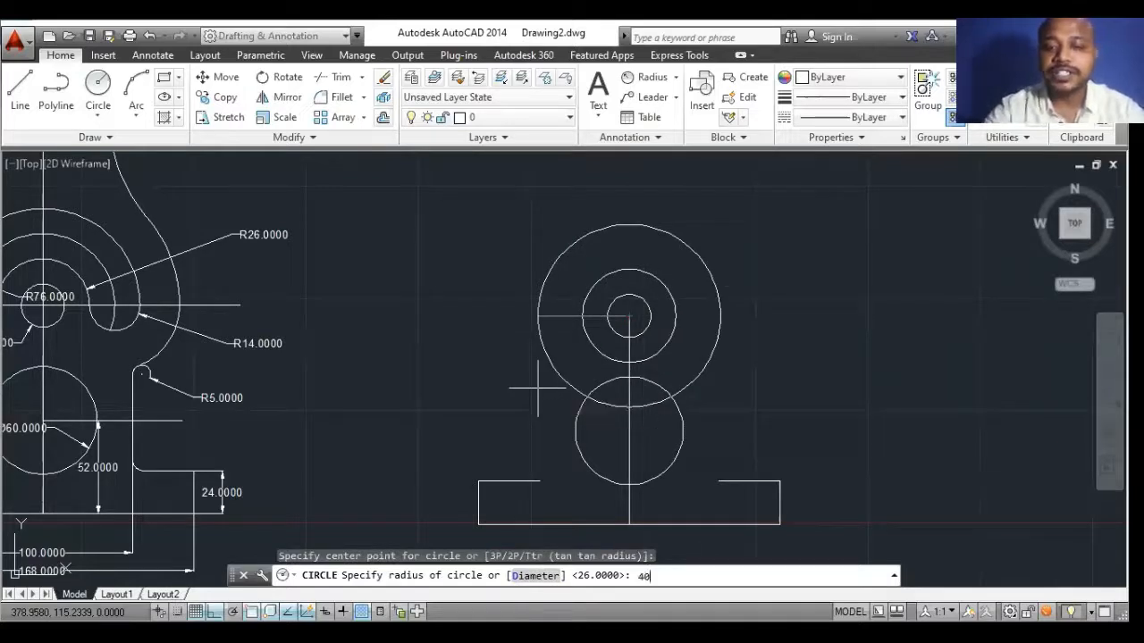
pyautogui.press('Return')
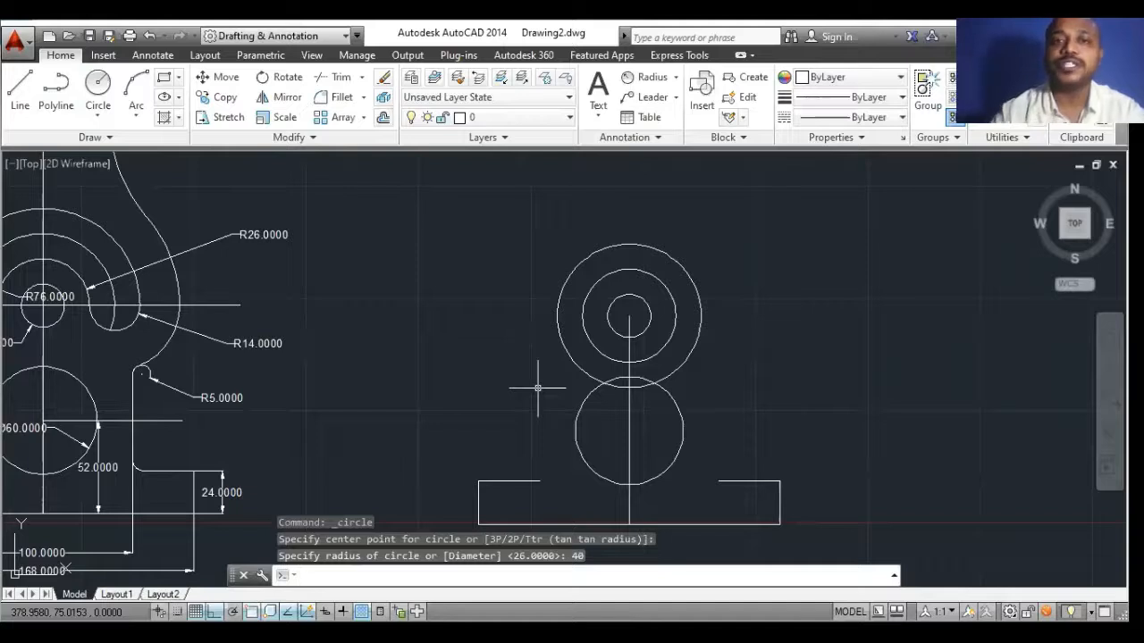
# Add radius dimensions to the outer and middle concentric circles of the new profile.
pyautogui.write('dra')
pyautogui.press('Return')
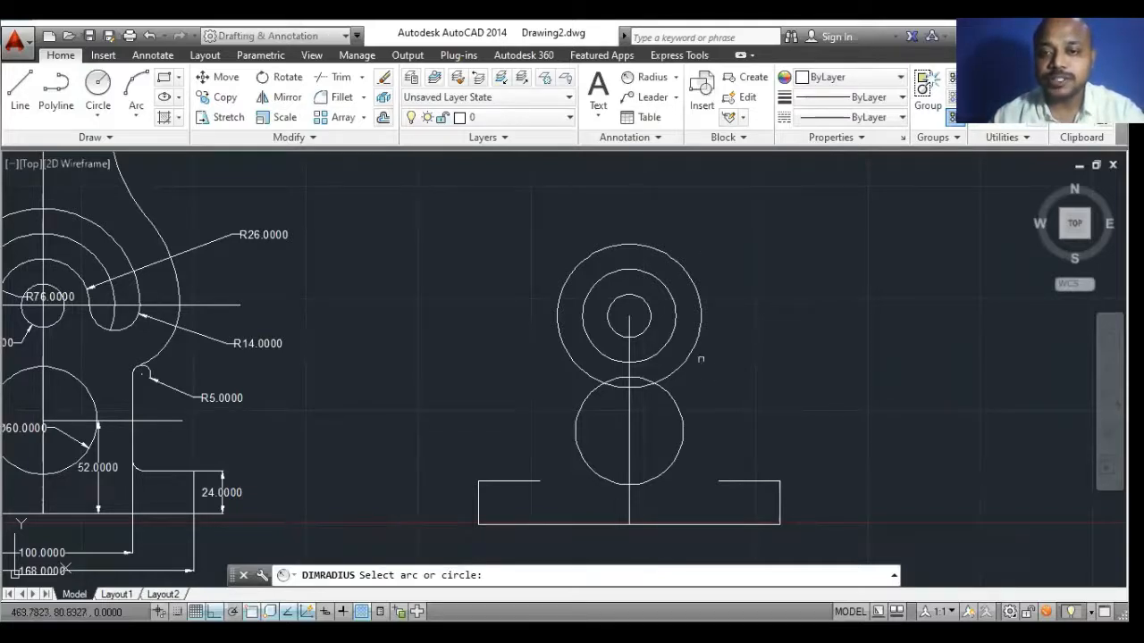
pyautogui.click(696, 351)
pyautogui.click(735, 342)
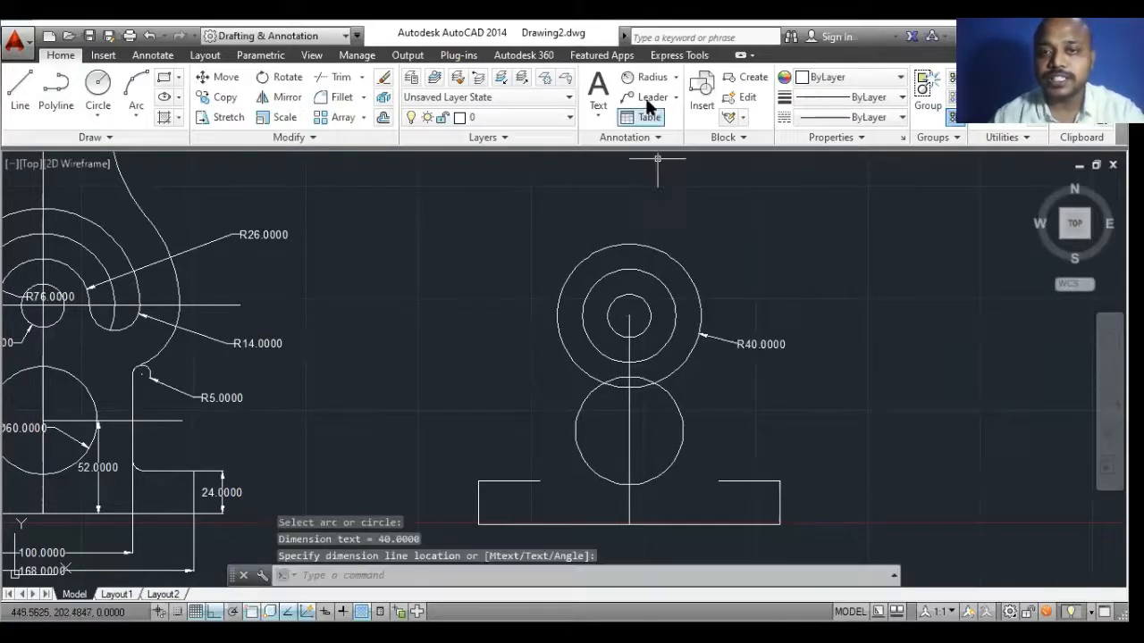
pyautogui.click(644, 77)
pyautogui.click(675, 327)
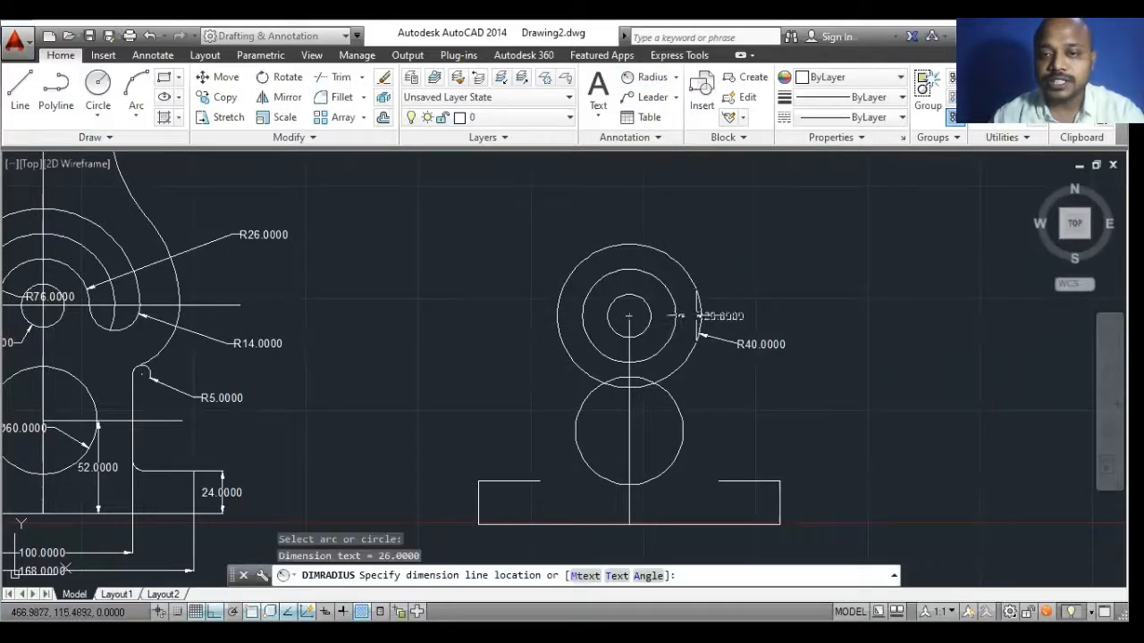
pyautogui.click(743, 305)
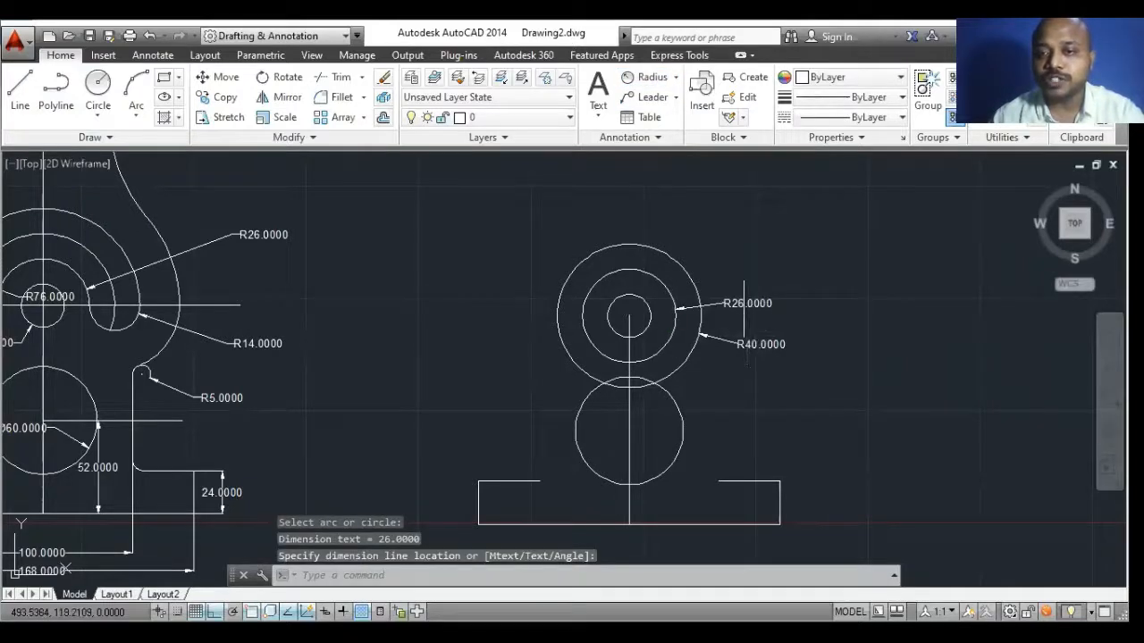
# Erase both radius dimensions from the new concentric circles.
pyautogui.click(743, 304)
pyautogui.click(747, 342)
pyautogui.press('Delete')
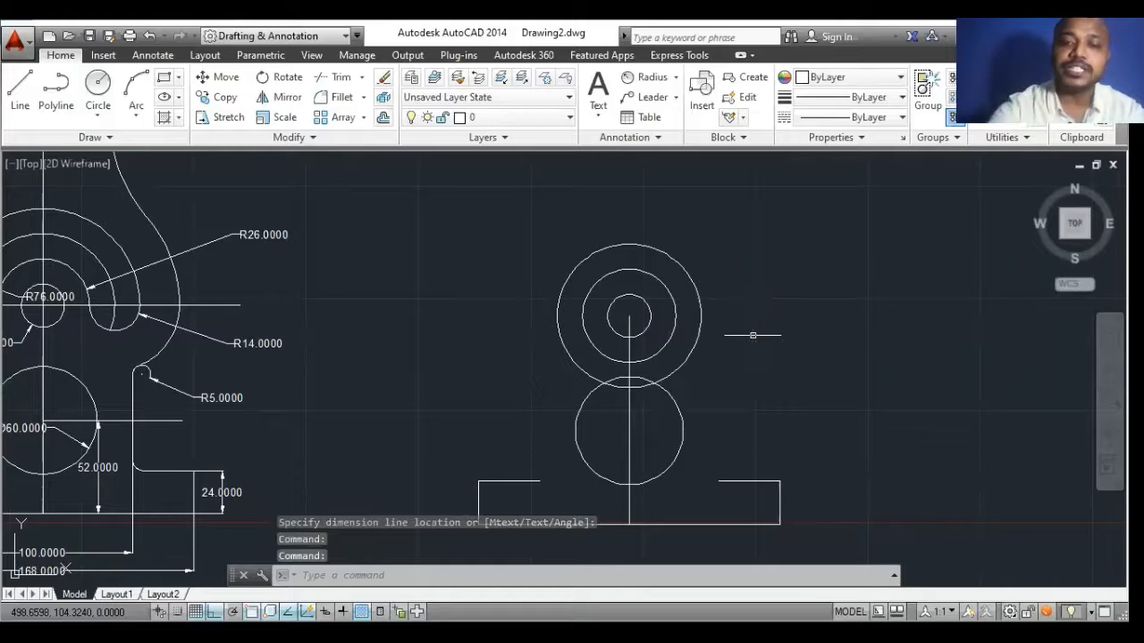
pyautogui.scroll(-2, 739, 380)
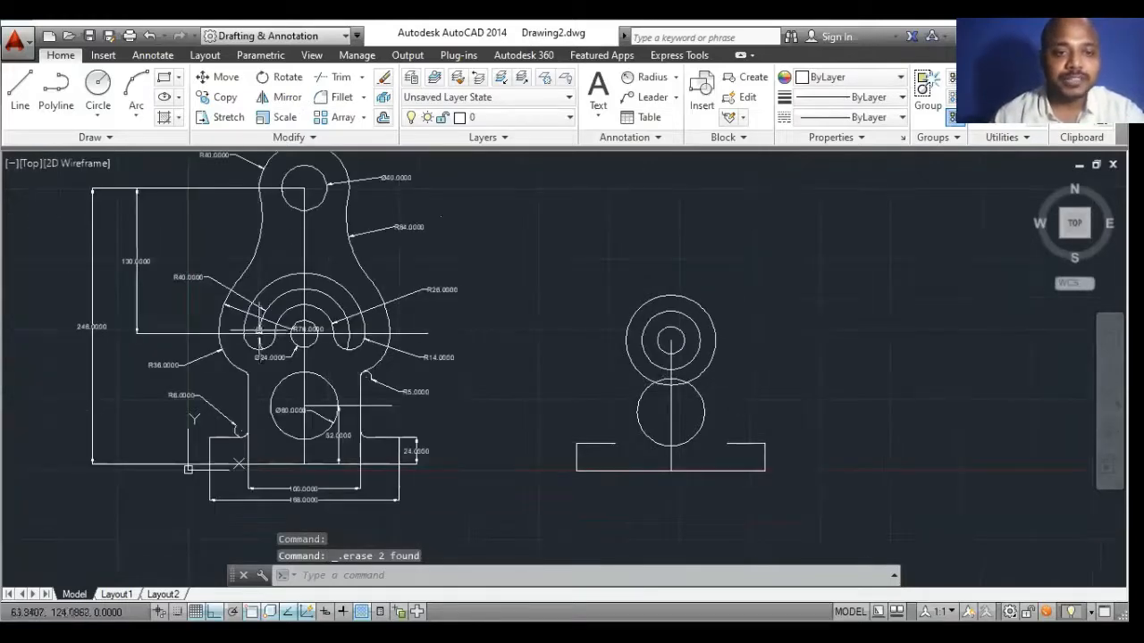
# Draw a horizontal line across the radius 40 circle between its left and right quadrants.
pyautogui.scroll(2, 258, 333)
pyautogui.moveTo(694, 384); pyautogui.dragTo(488, 370, button='middle')
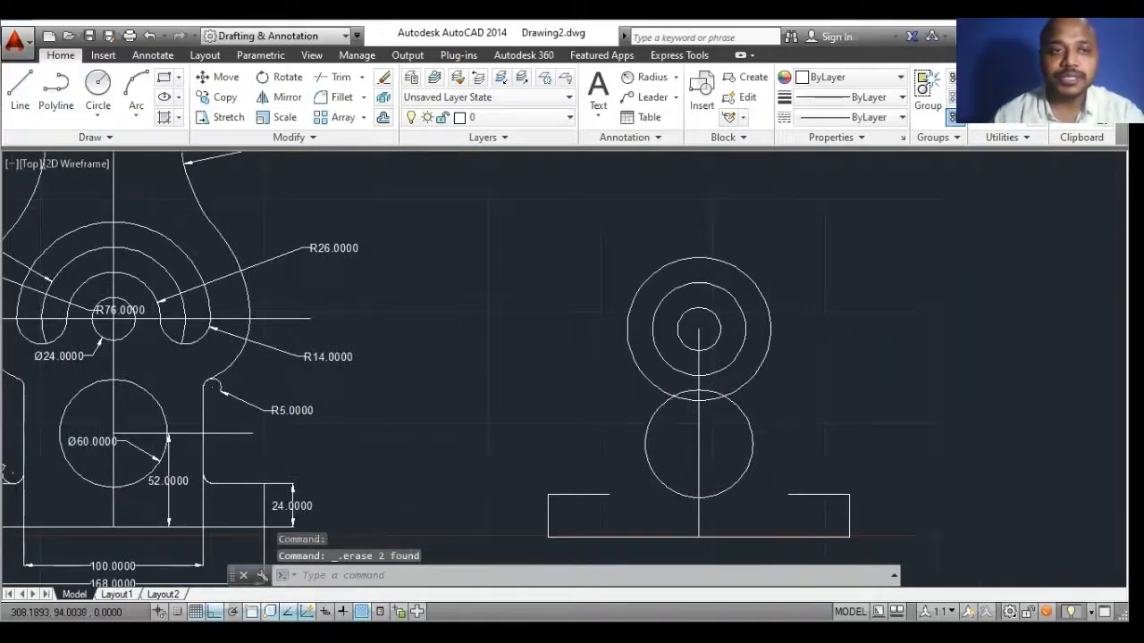
pyautogui.click(19, 89)
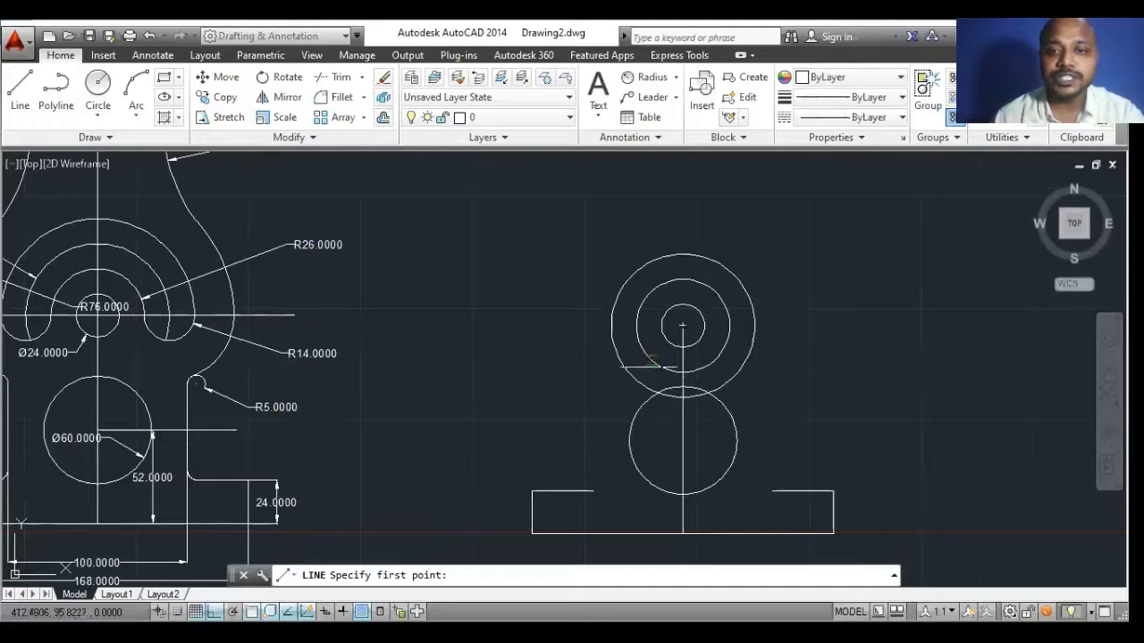
pyautogui.click(611, 326)
pyautogui.click(754, 326)
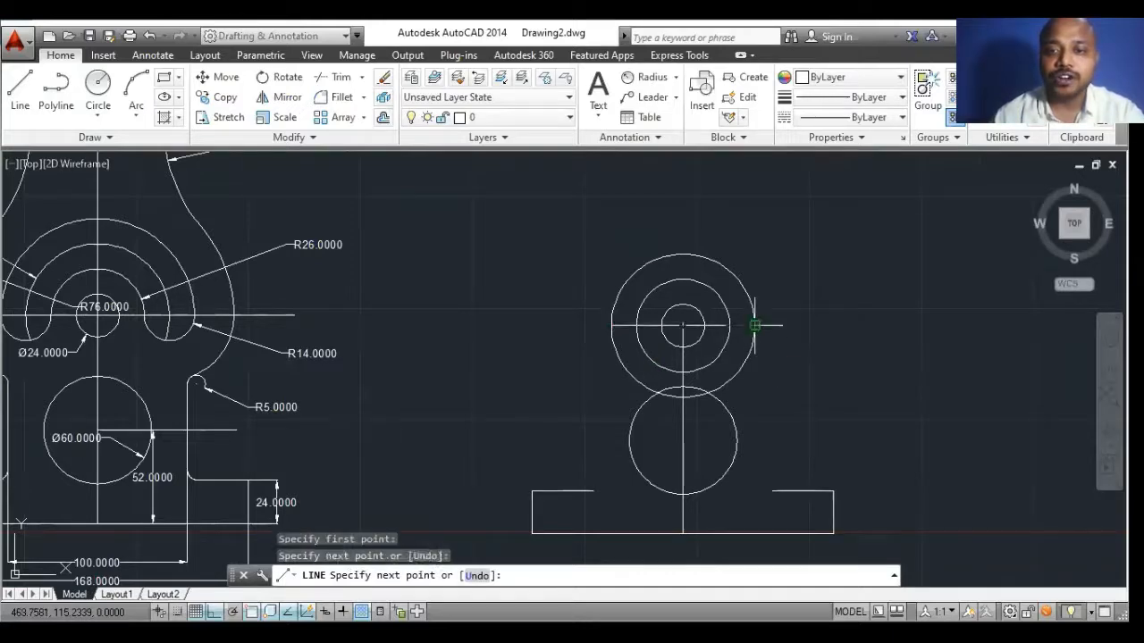
pyautogui.press('Escape')
# Check the slot's end arc on the reference and draw a radius 14 circle centred on the horizontal line's left end.
pyautogui.scroll(-4, 610, 368)
pyautogui.scroll(4, 441, 355)
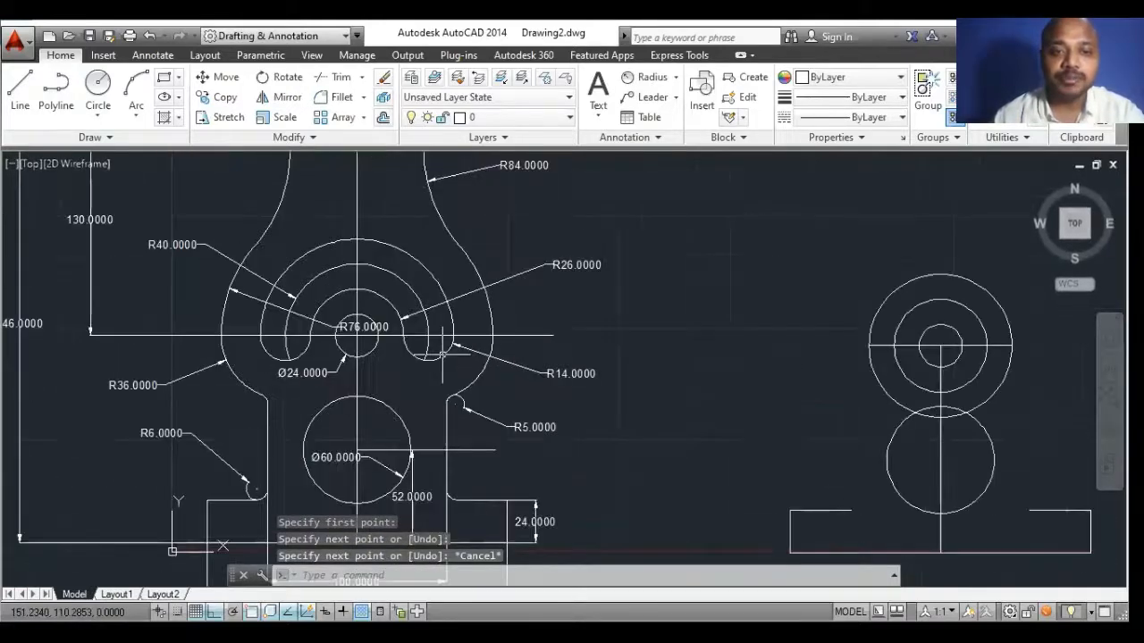
pyautogui.scroll(2, 527, 365)
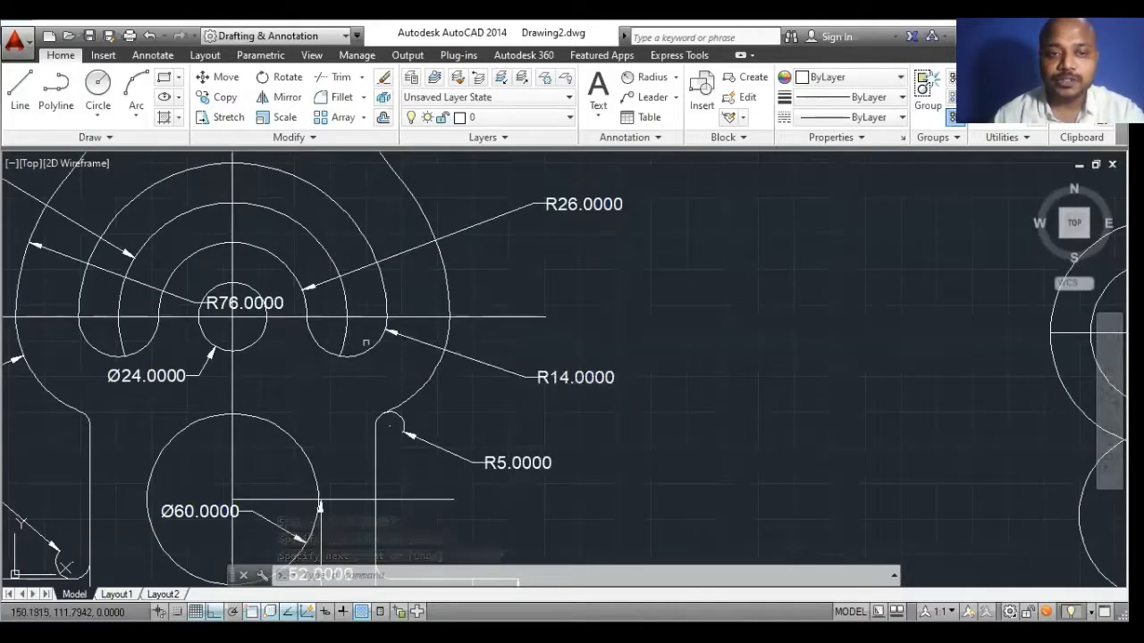
pyautogui.click(369, 349)
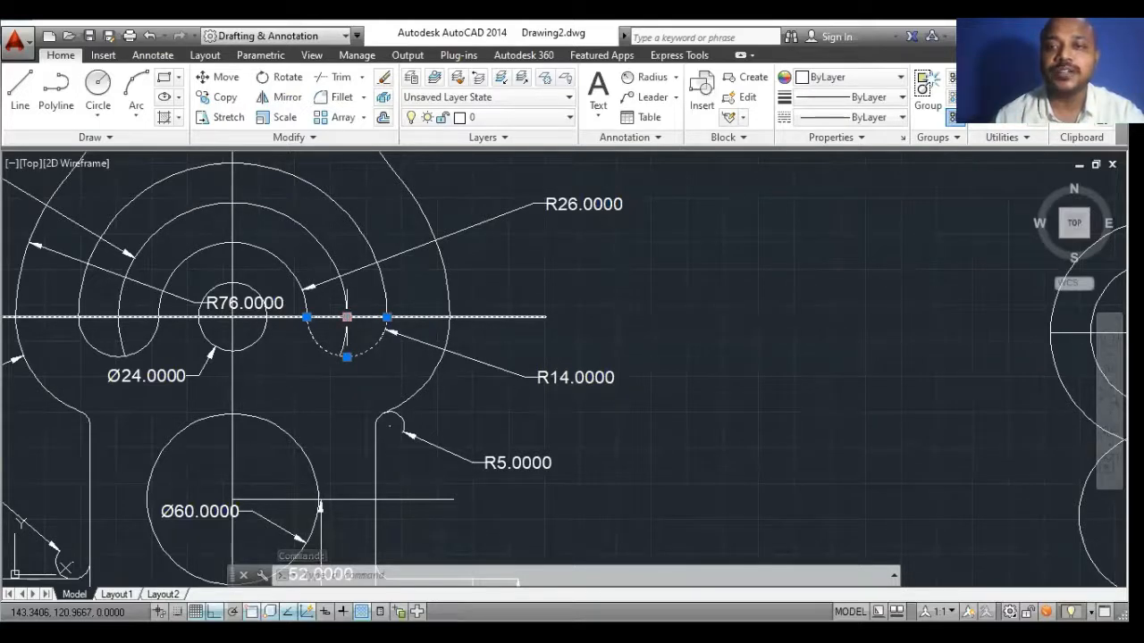
pyautogui.press('Escape')
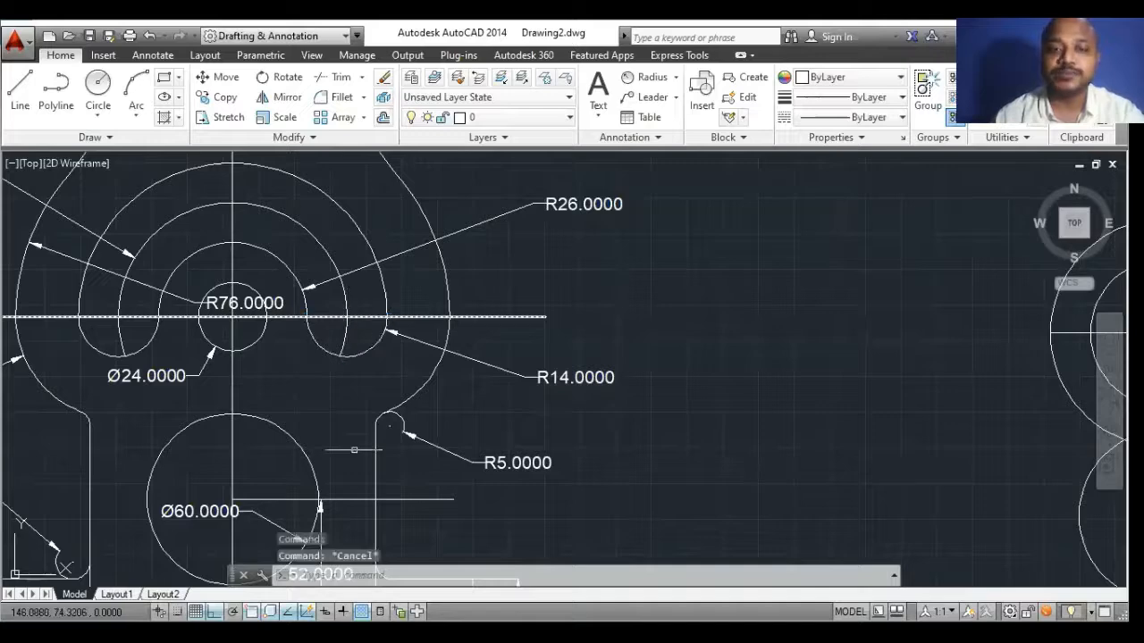
pyautogui.scroll(-3, 347, 317)
pyautogui.scroll(2, 709, 420)
pyautogui.scroll(2, 709, 420)
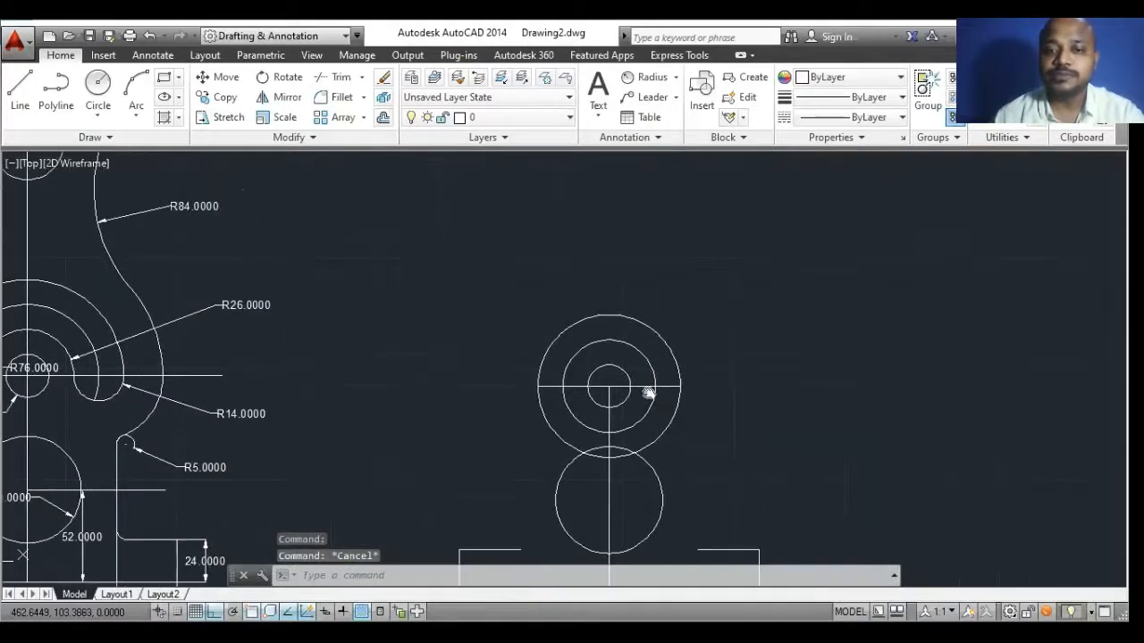
pyautogui.click(105, 88)
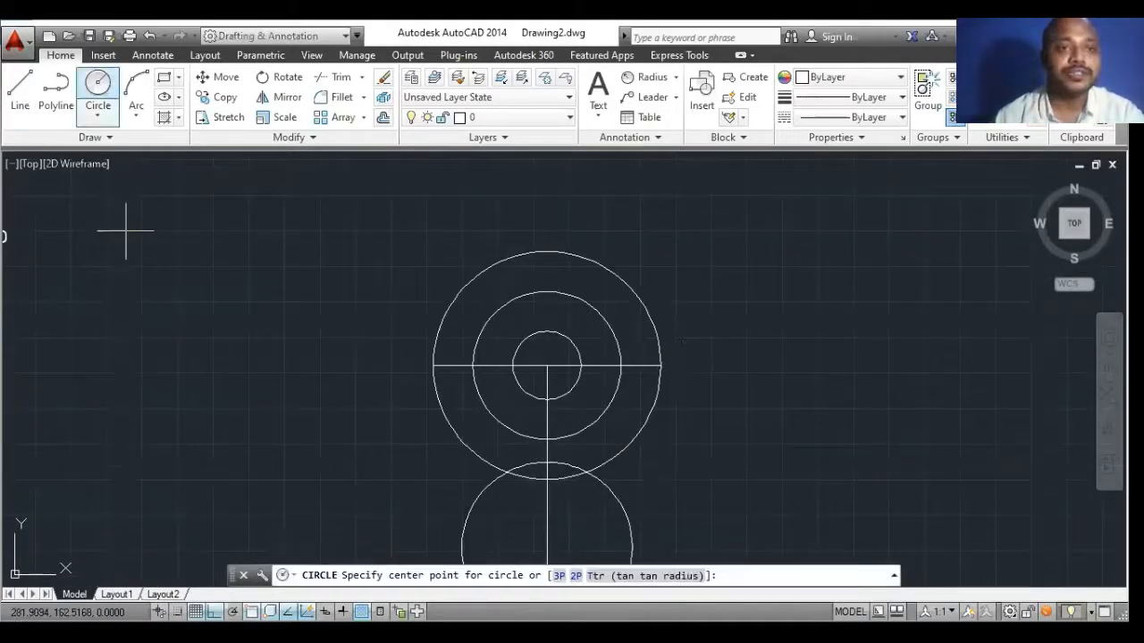
pyautogui.click(434, 365)
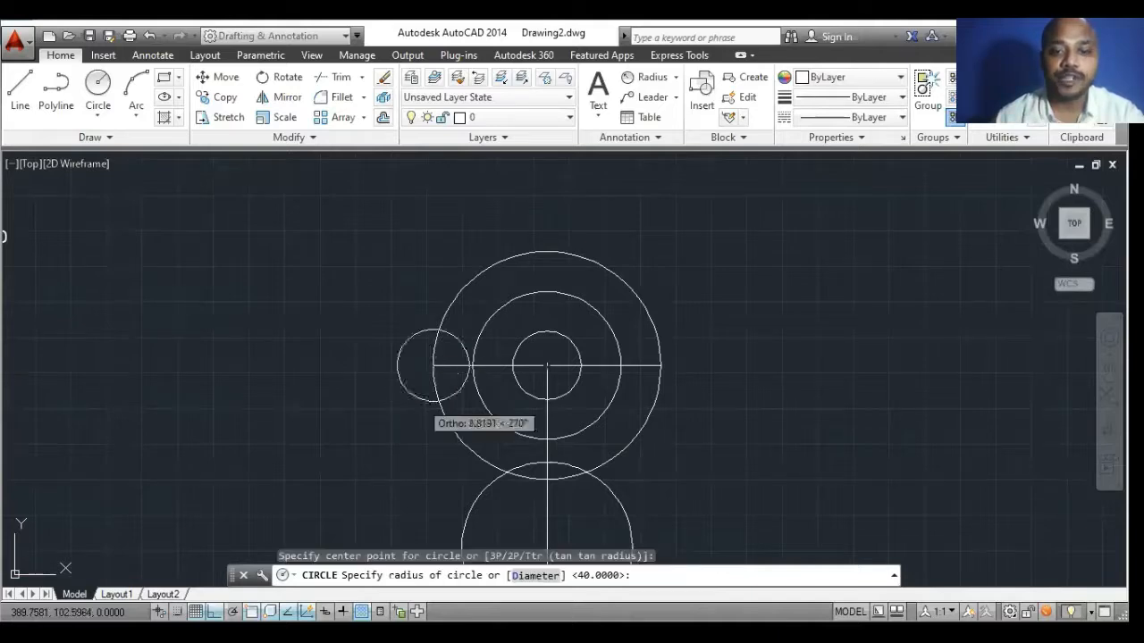
pyautogui.write('14')
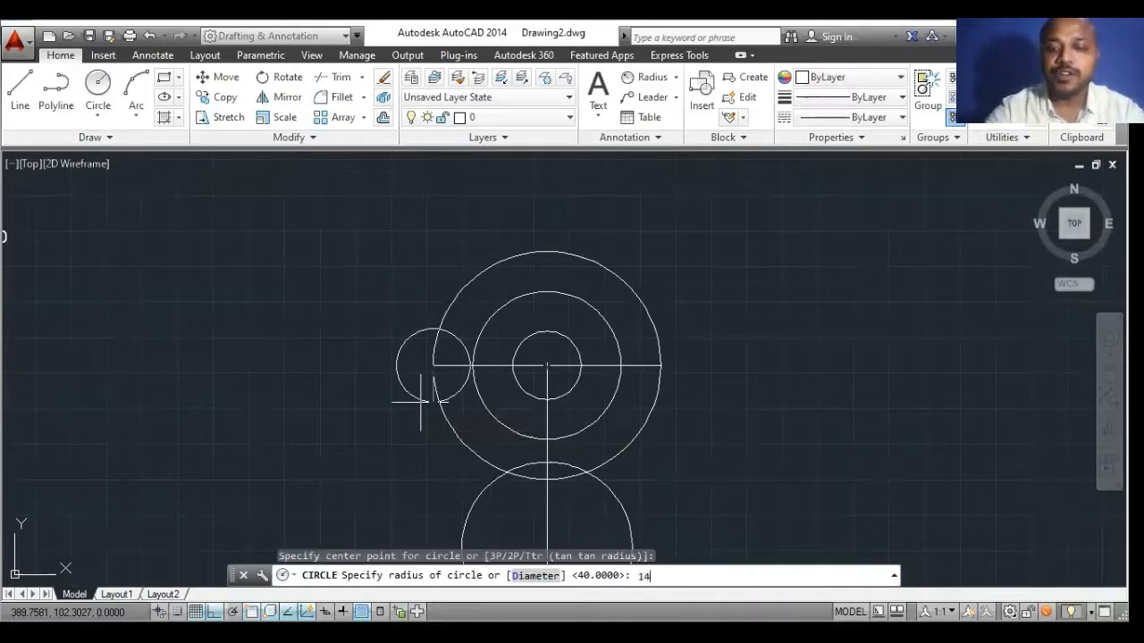
pyautogui.press('Return')
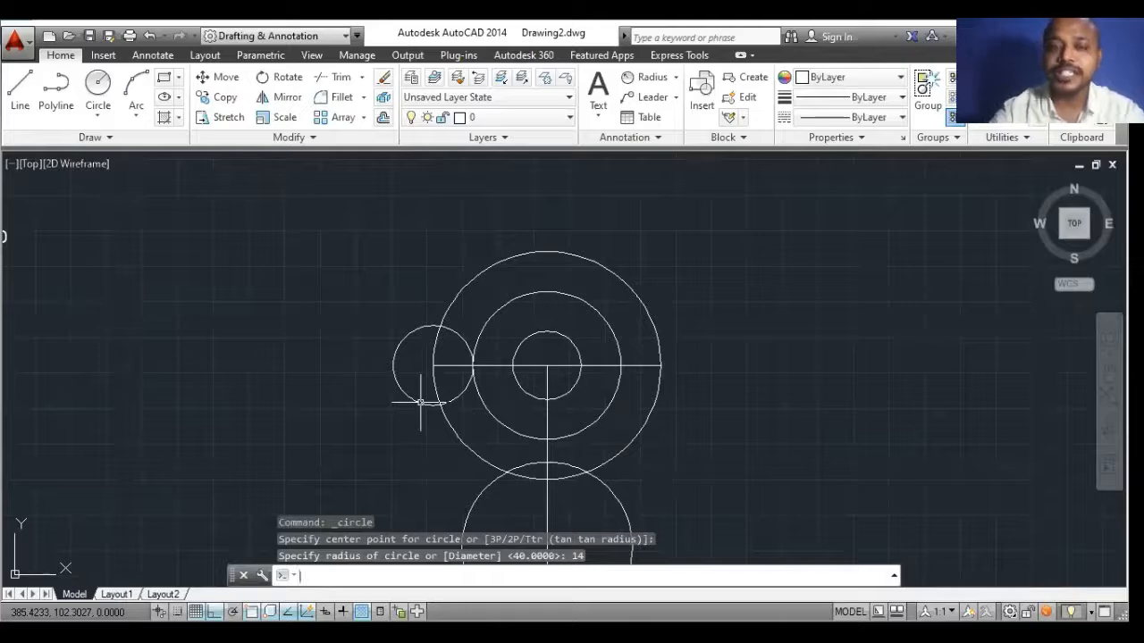
# Draw a matching radius 14 circle centred on the right end of the horizontal line.
pyautogui.scroll(5, 420, 402)
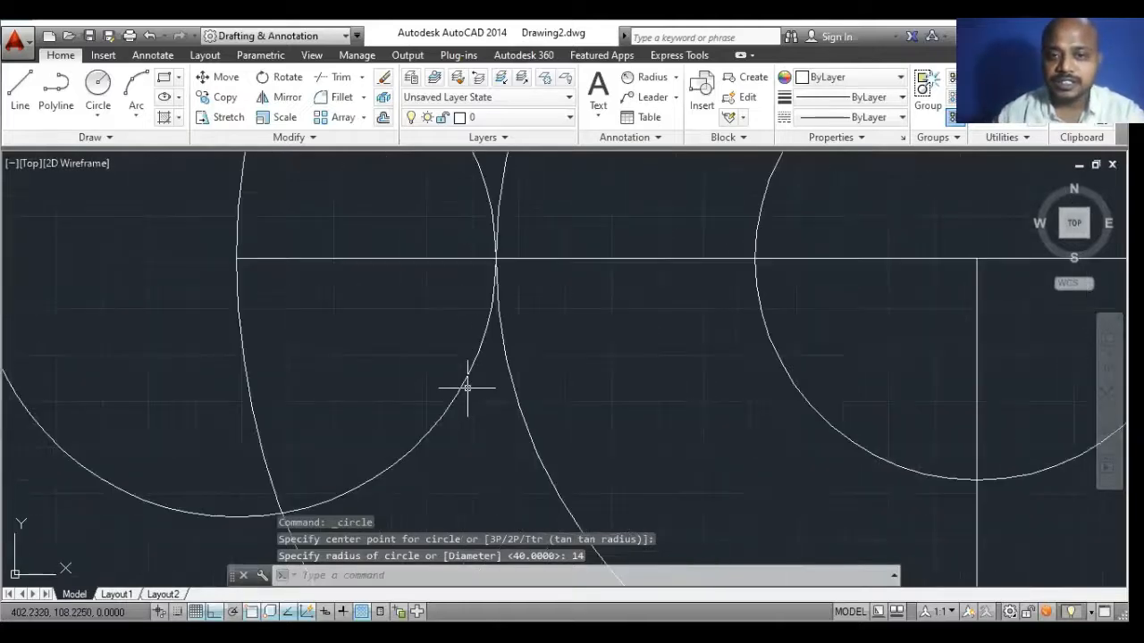
pyautogui.scroll(-5, 443, 395)
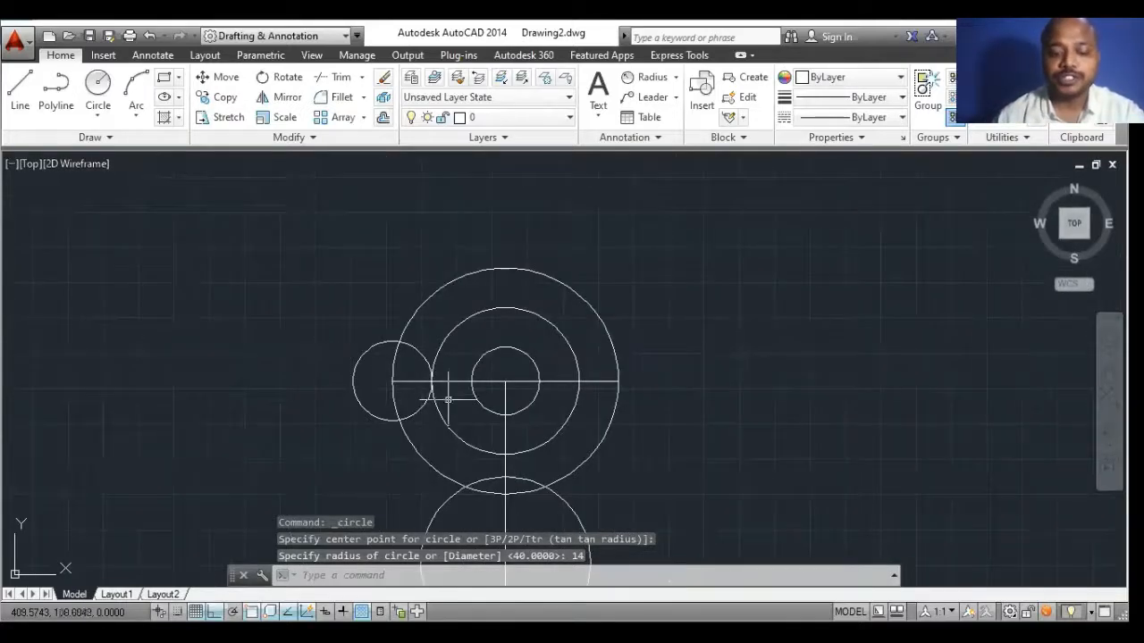
pyautogui.press('Return')
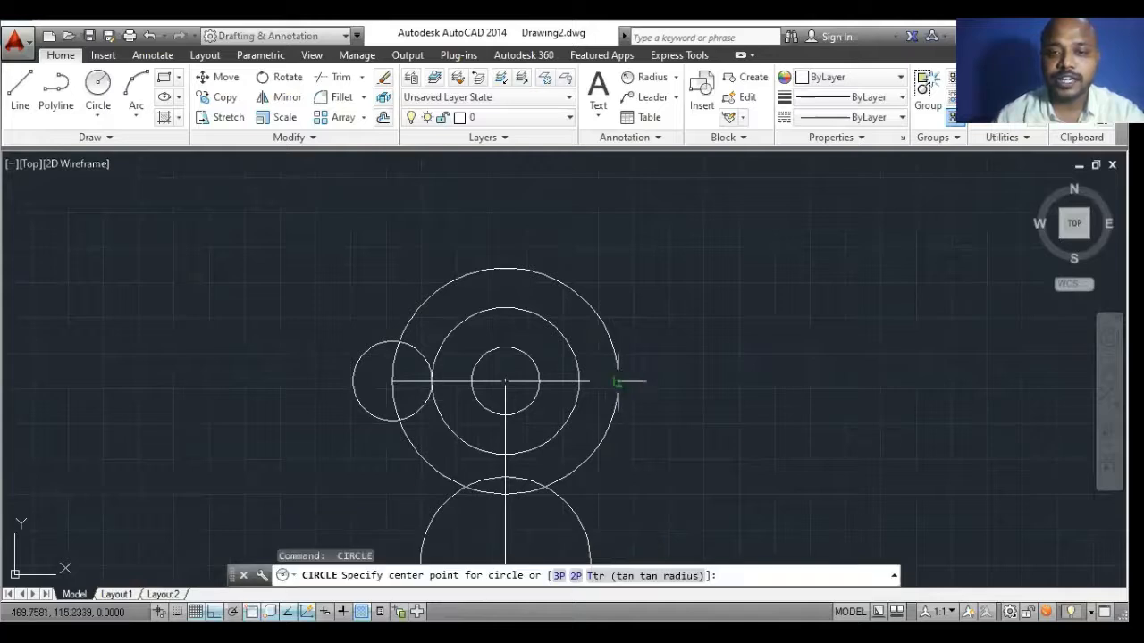
pyautogui.click(616, 381)
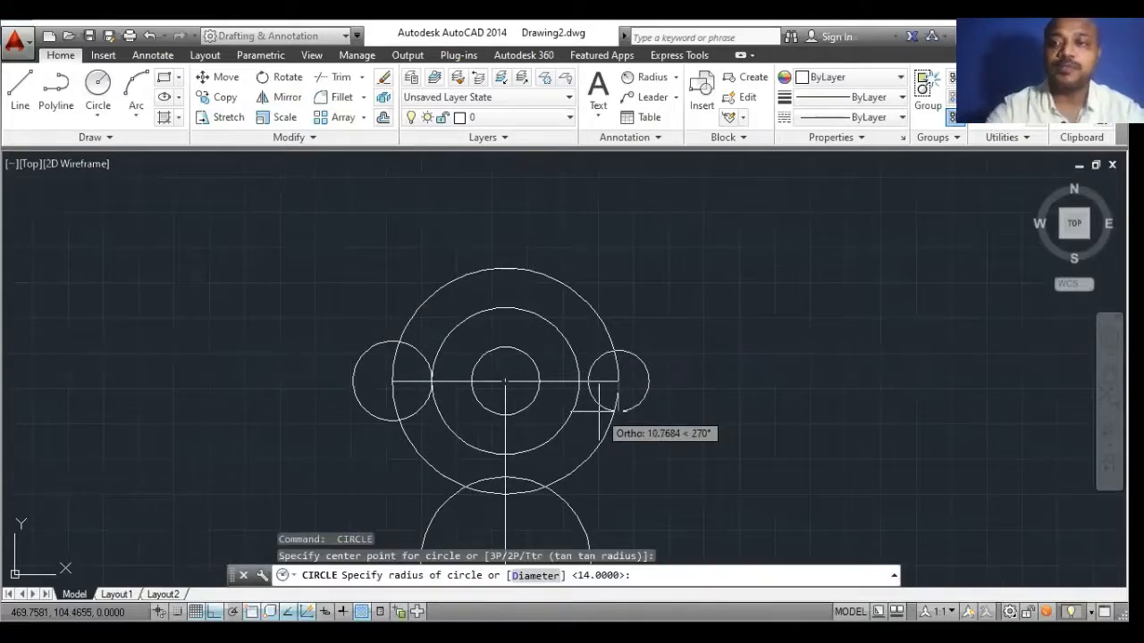
pyautogui.write('14')
pyautogui.press('Return')
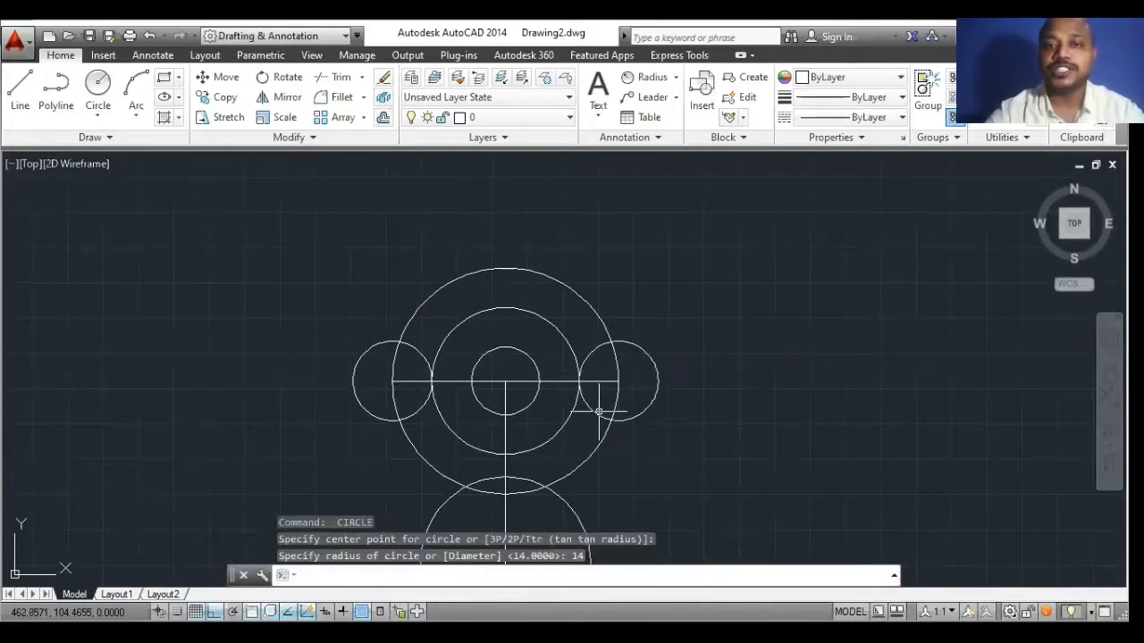
# Draw the slot's outer circle, radius 54, from the shared centre to the outer quadrant of the left radius 14 circle.
pyautogui.scroll(-2, 599, 411)
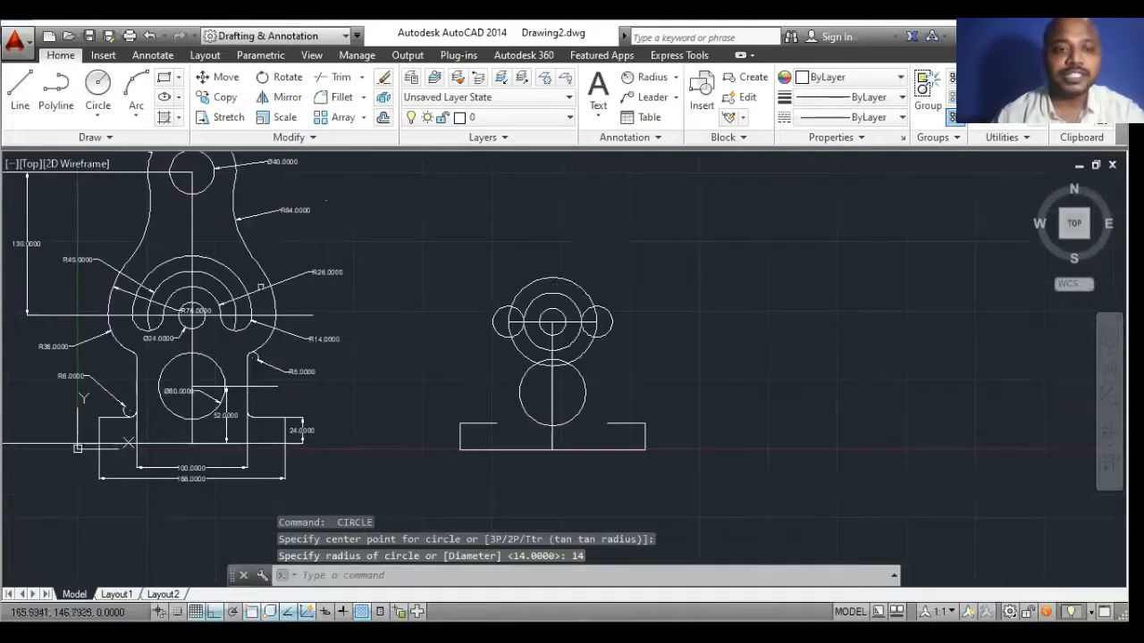
pyautogui.scroll(2, 236, 305)
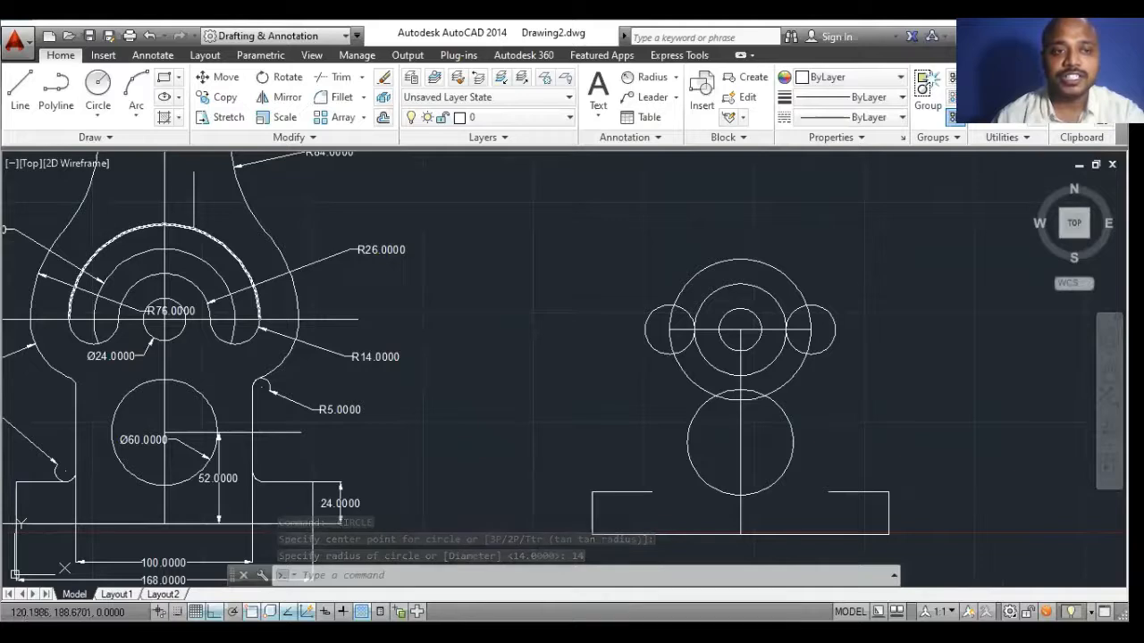
pyautogui.click(97, 87)
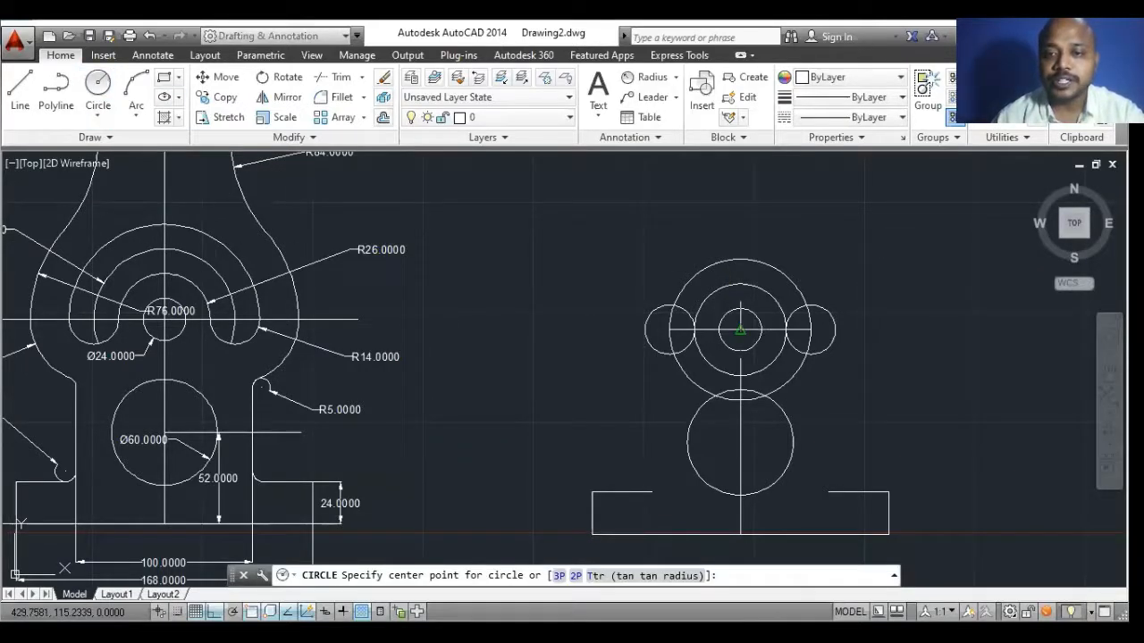
pyautogui.click(740, 331)
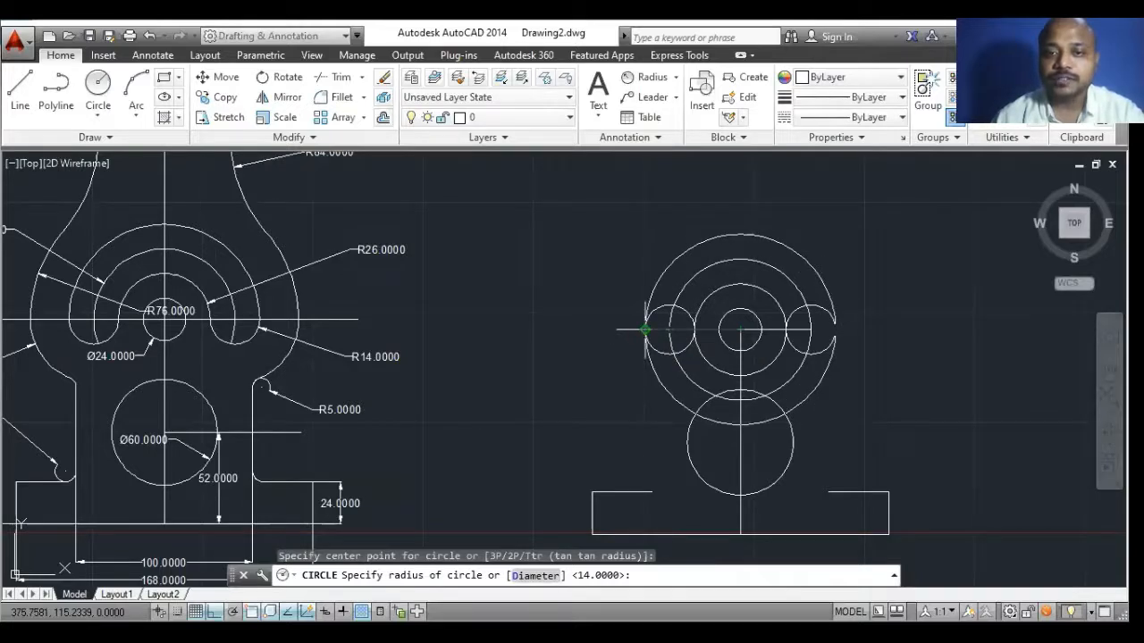
pyautogui.click(645, 330)
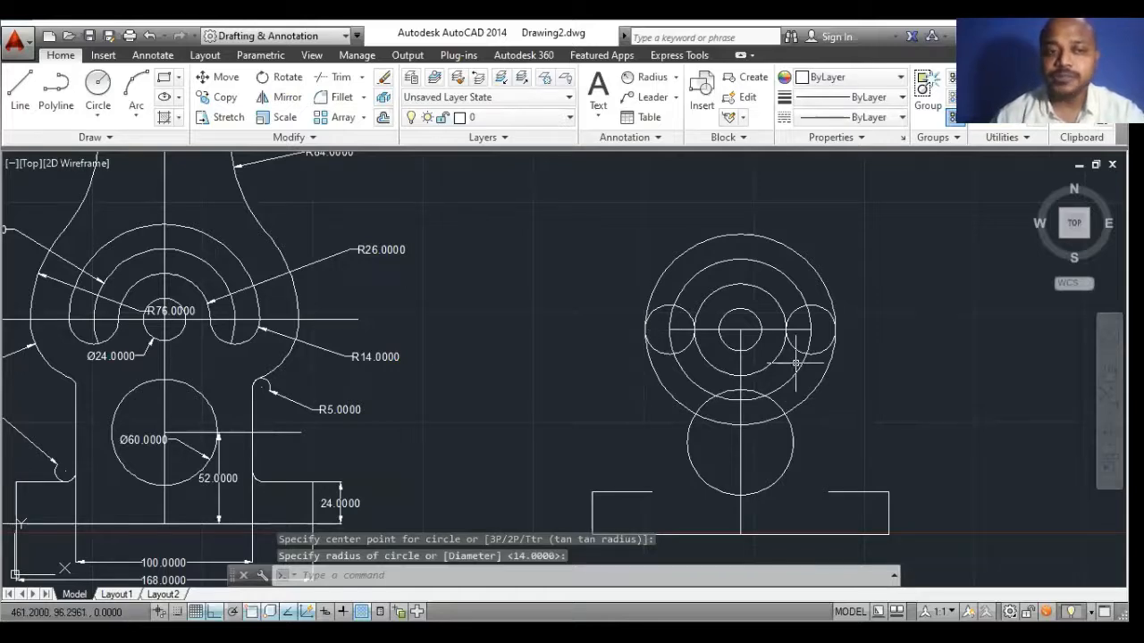
# Check the lower-left outline arc on the reference and draw a radius 36 circle concentric with the left radius 14 circle.
pyautogui.scroll(-3, 733, 367)
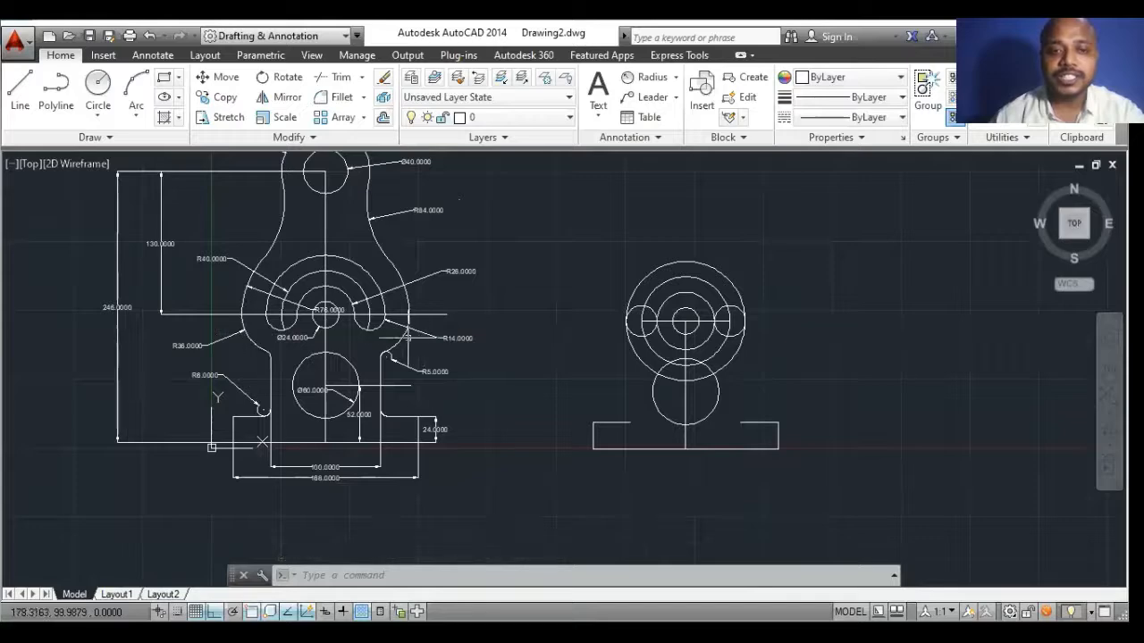
pyautogui.scroll(2, 399, 338)
pyautogui.moveTo(661, 261); pyautogui.dragTo(674, 337, button='middle')
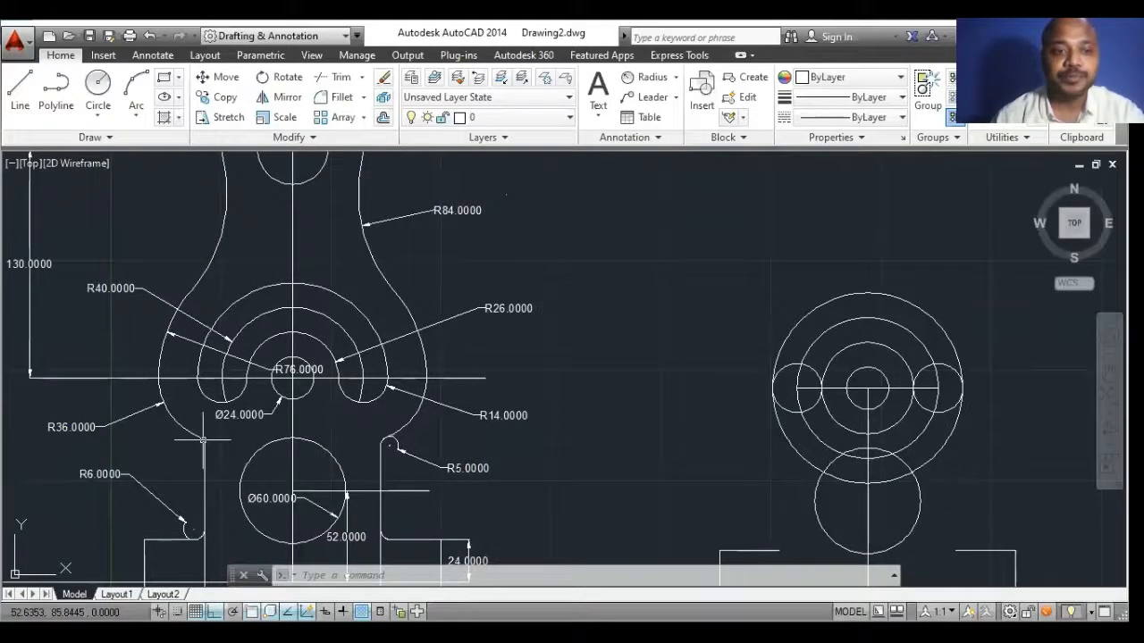
pyautogui.click(174, 416)
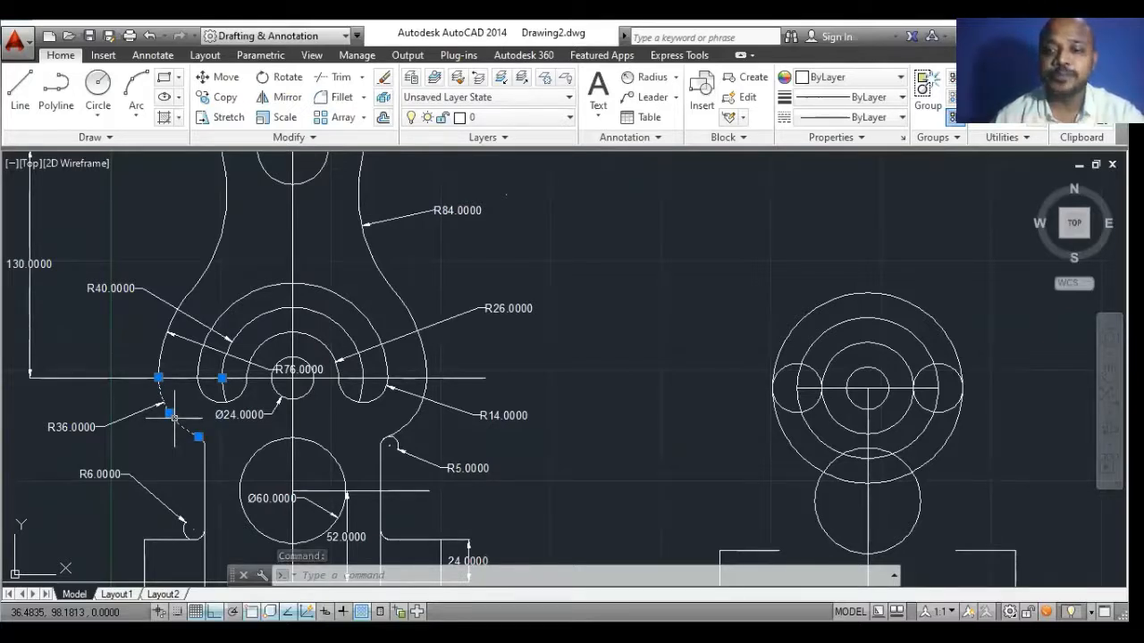
pyautogui.press('Escape')
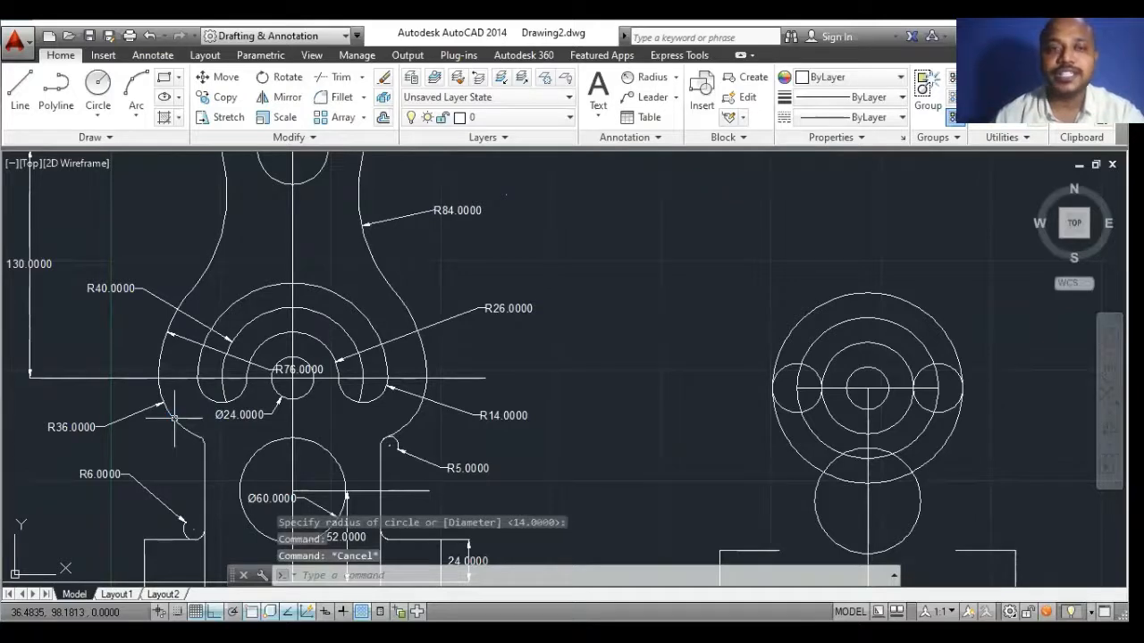
pyautogui.press('Escape')
pyautogui.click(114, 123)
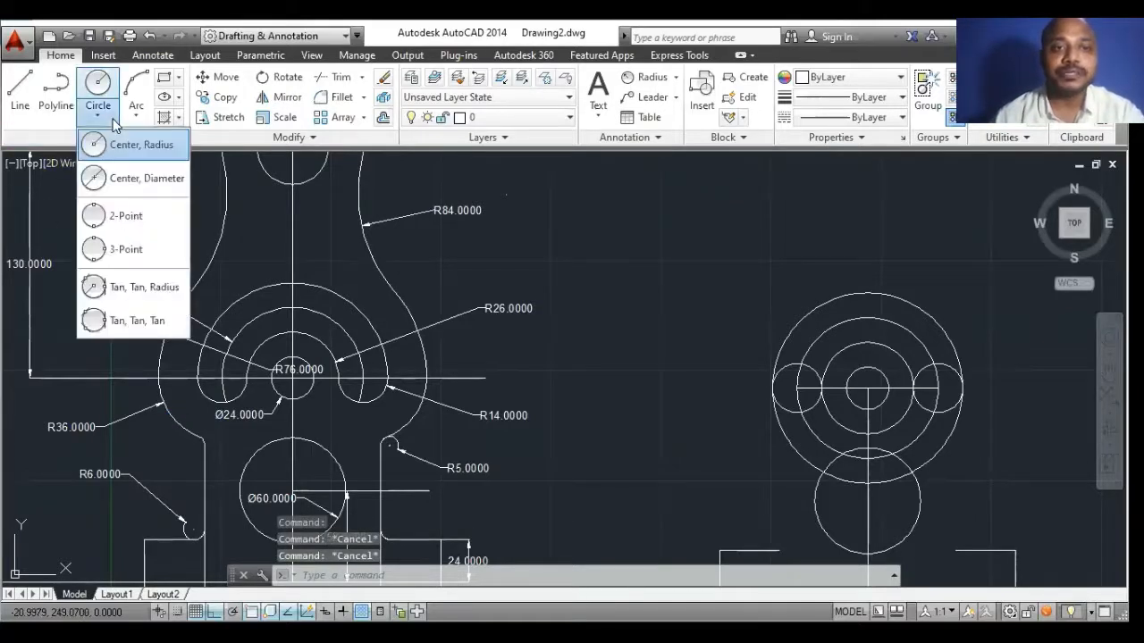
pyautogui.click(180, 148)
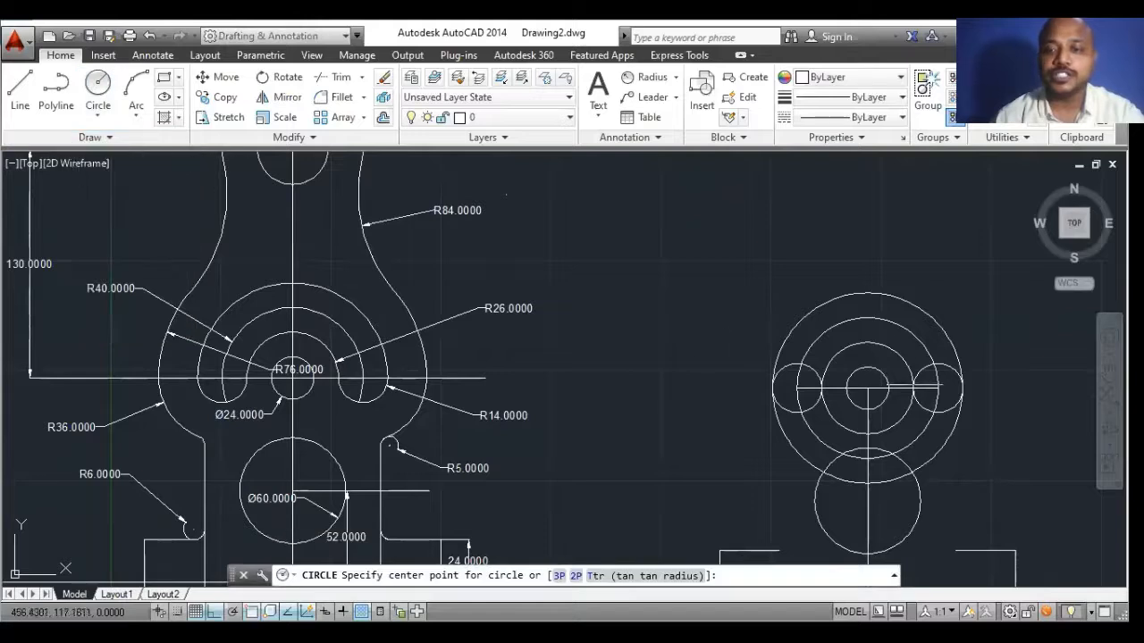
pyautogui.click(797, 387)
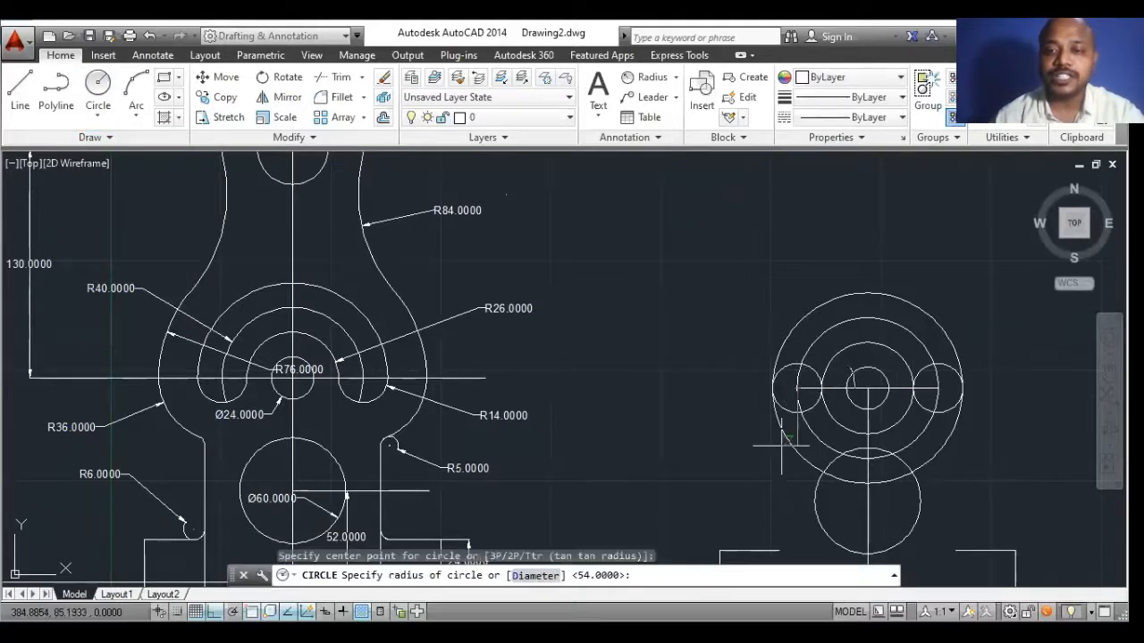
pyautogui.write('36')
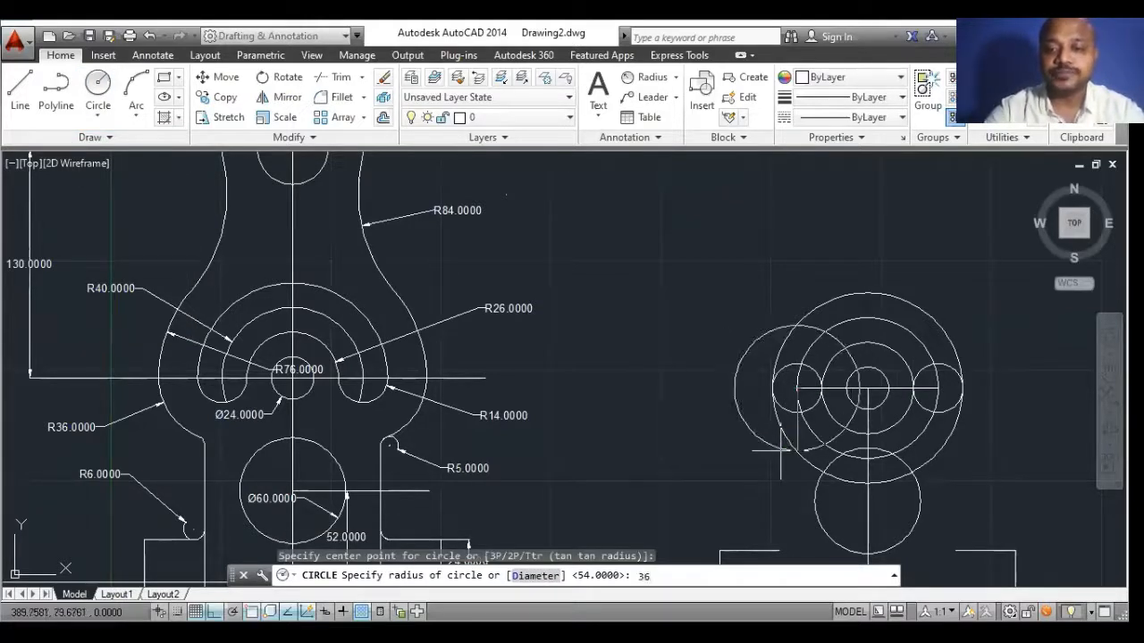
pyautogui.press('Return')
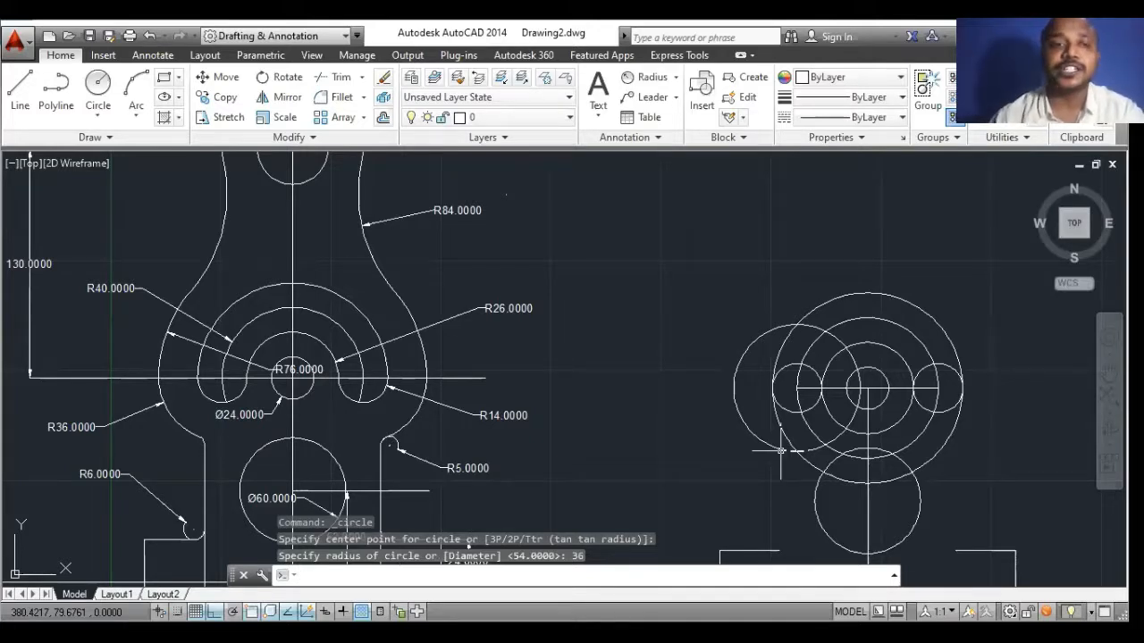
# Draw a radius 36 circle concentric with the right radius 14 circle.
pyautogui.click(98, 85)
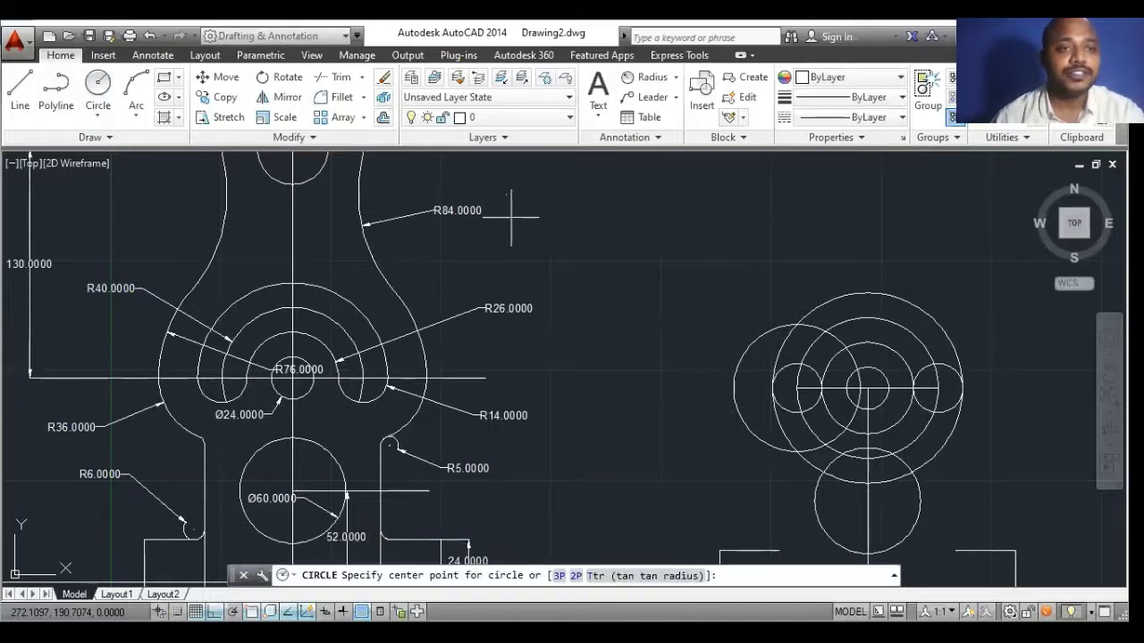
pyautogui.click(938, 387)
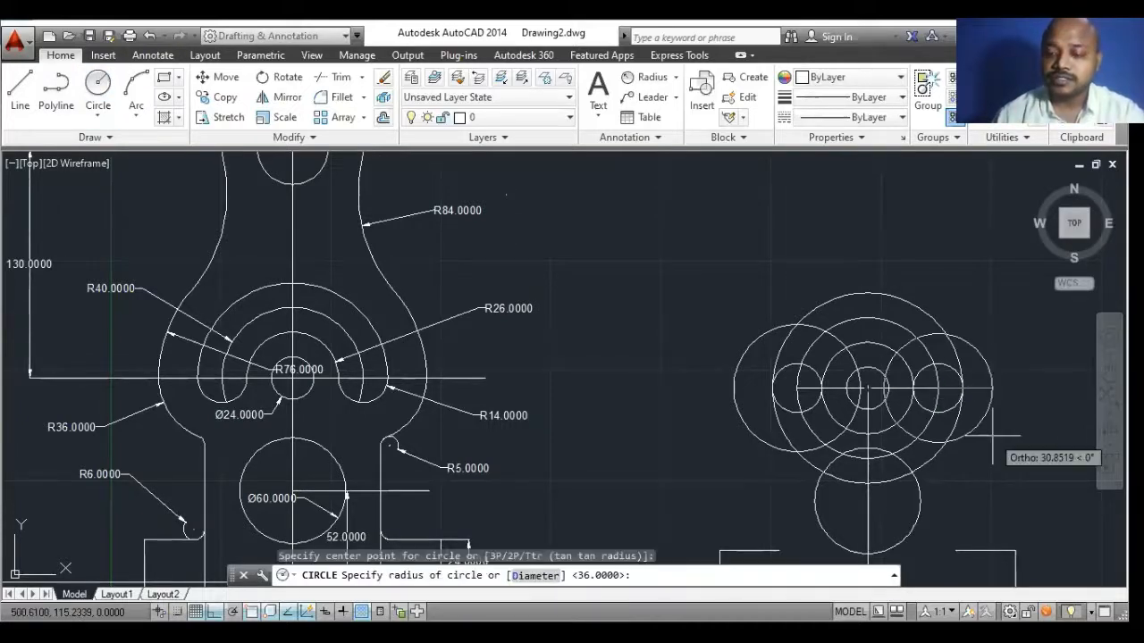
pyautogui.write('36')
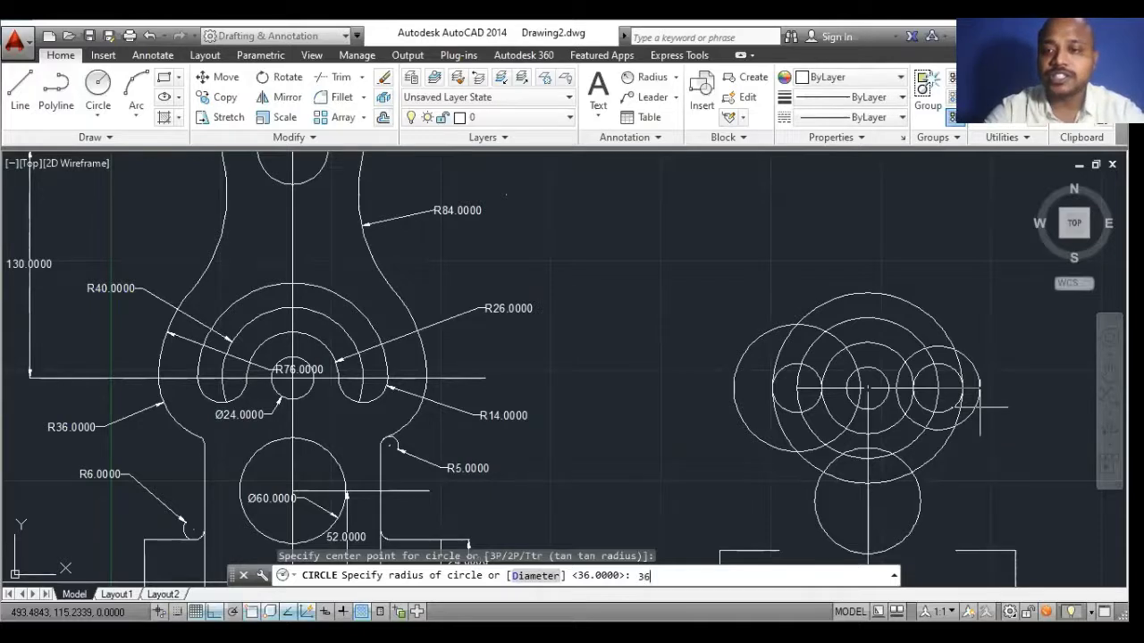
pyautogui.press('Return')
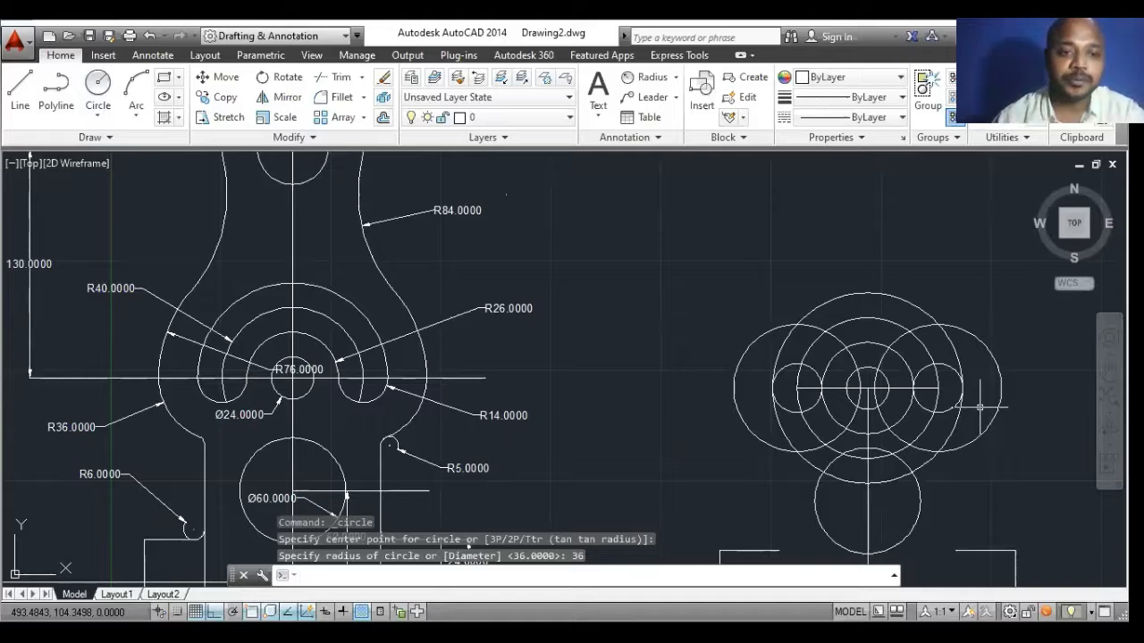
# Check the large outline arc's radius on the reference and draw a radius 76 circle from the slot circles' shared centre.
pyautogui.scroll(-3, 273, 322)
pyautogui.scroll(5, 288, 358)
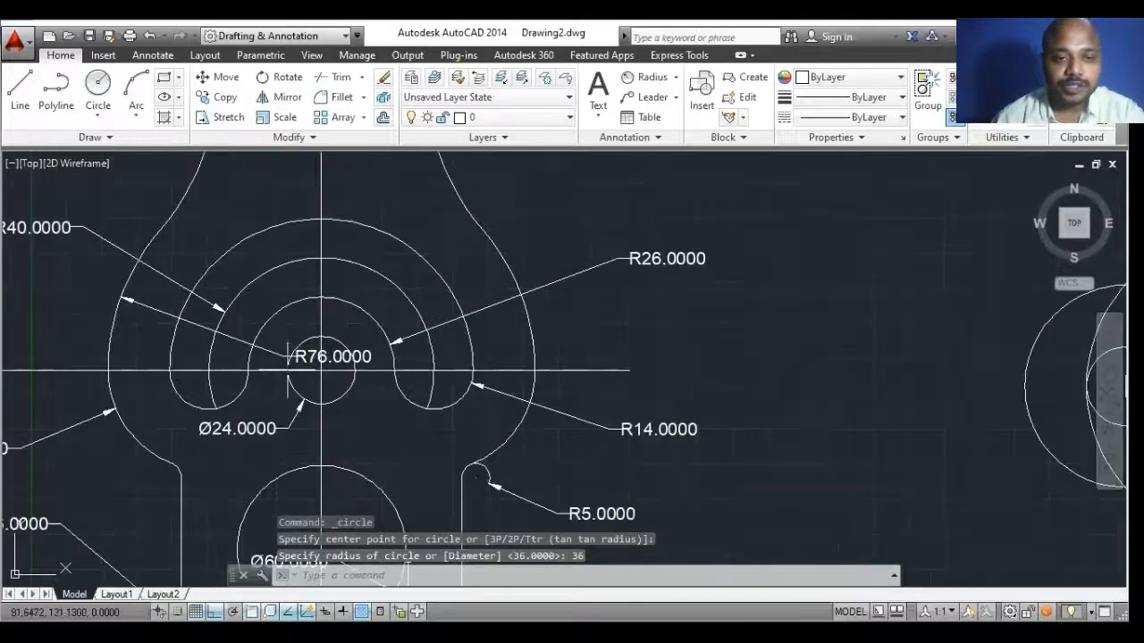
pyautogui.click(305, 360)
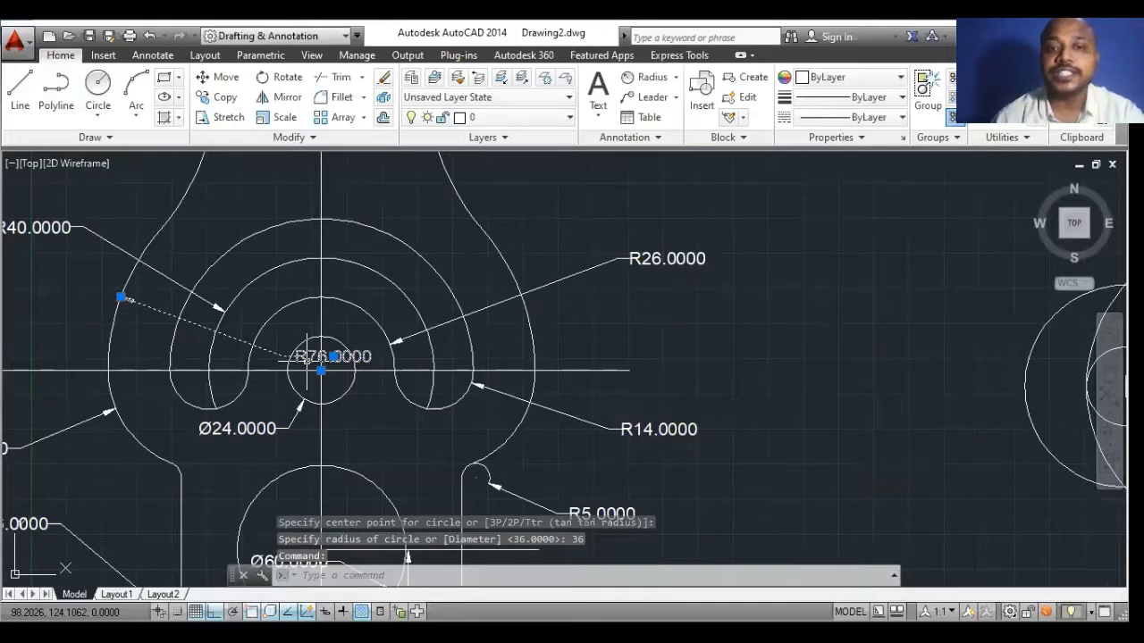
pyautogui.press('Escape')
pyautogui.scroll(-4, 307, 359)
pyautogui.scroll(4, 657, 351)
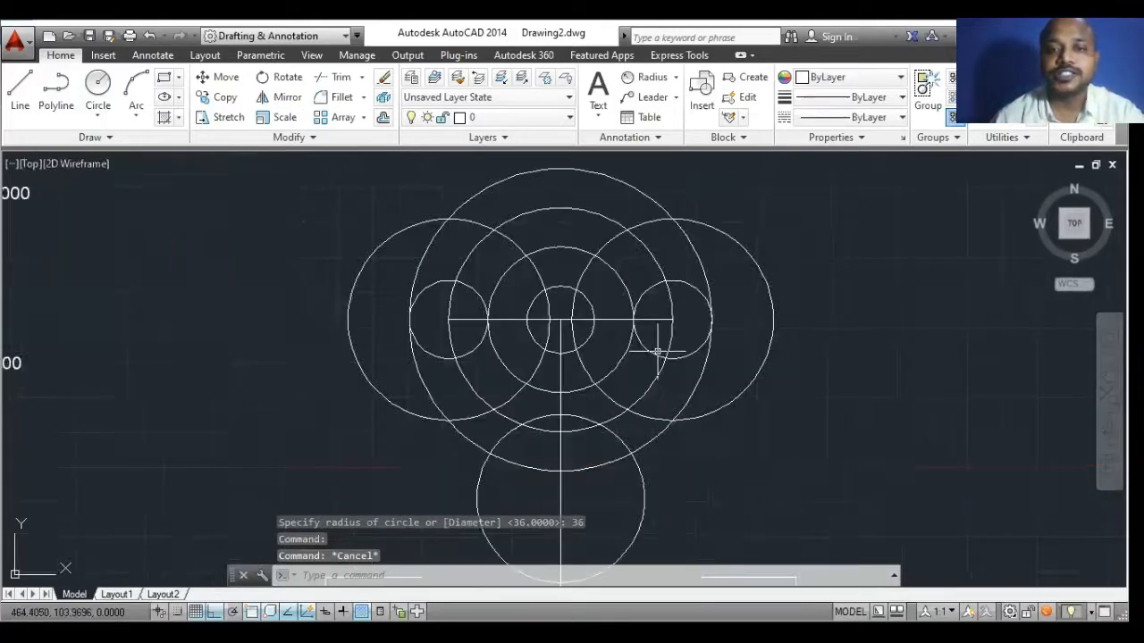
pyautogui.click(97, 85)
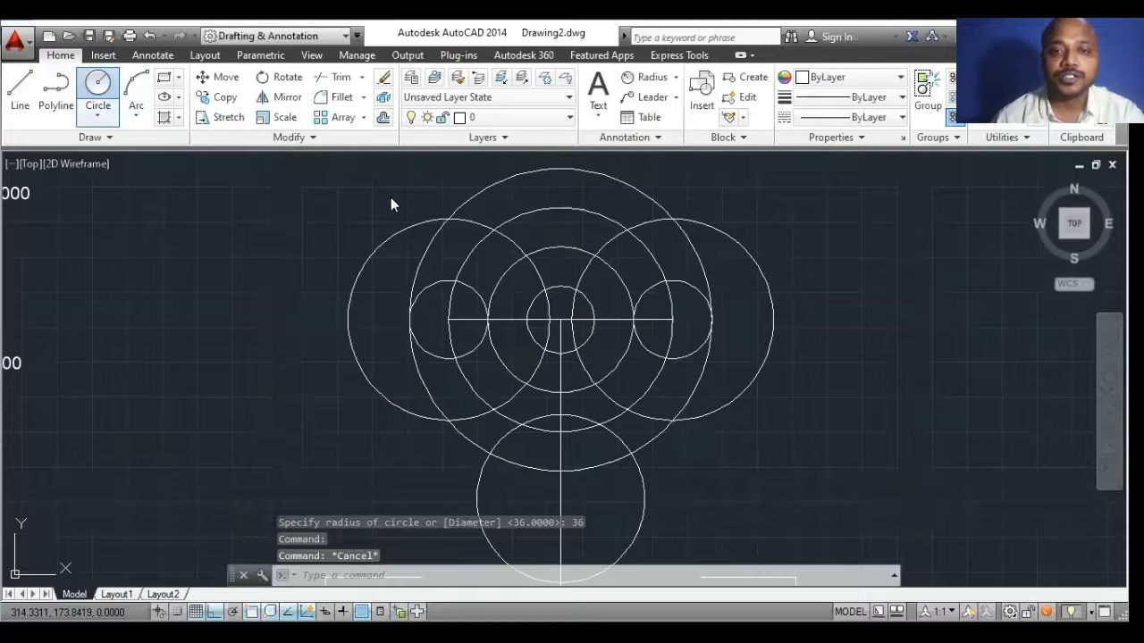
pyautogui.click(560, 319)
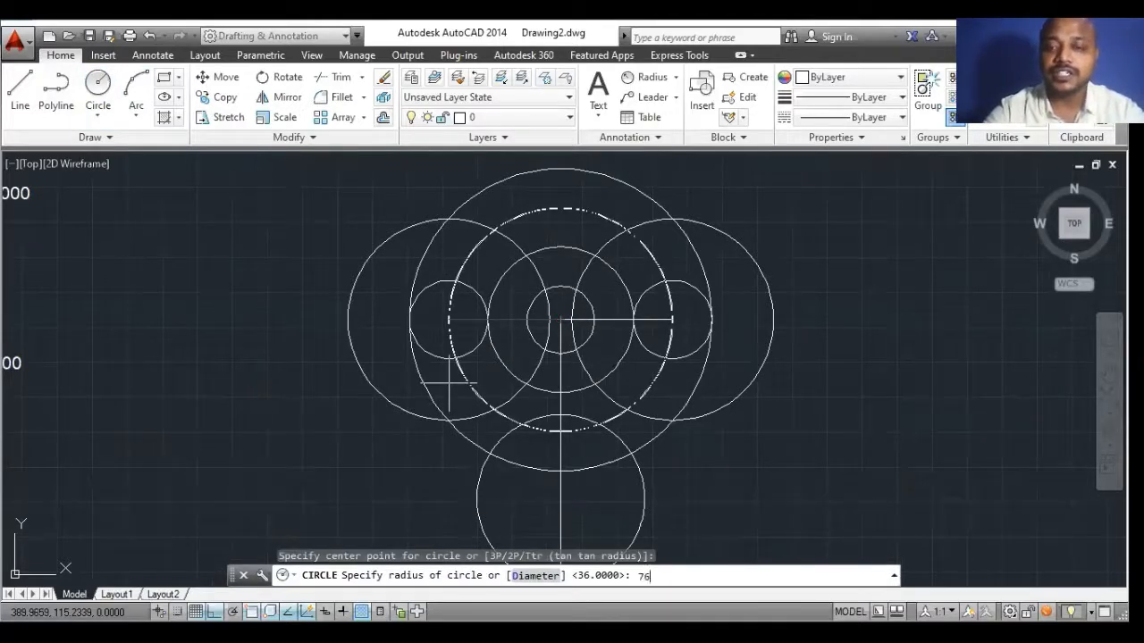
pyautogui.press('Return')
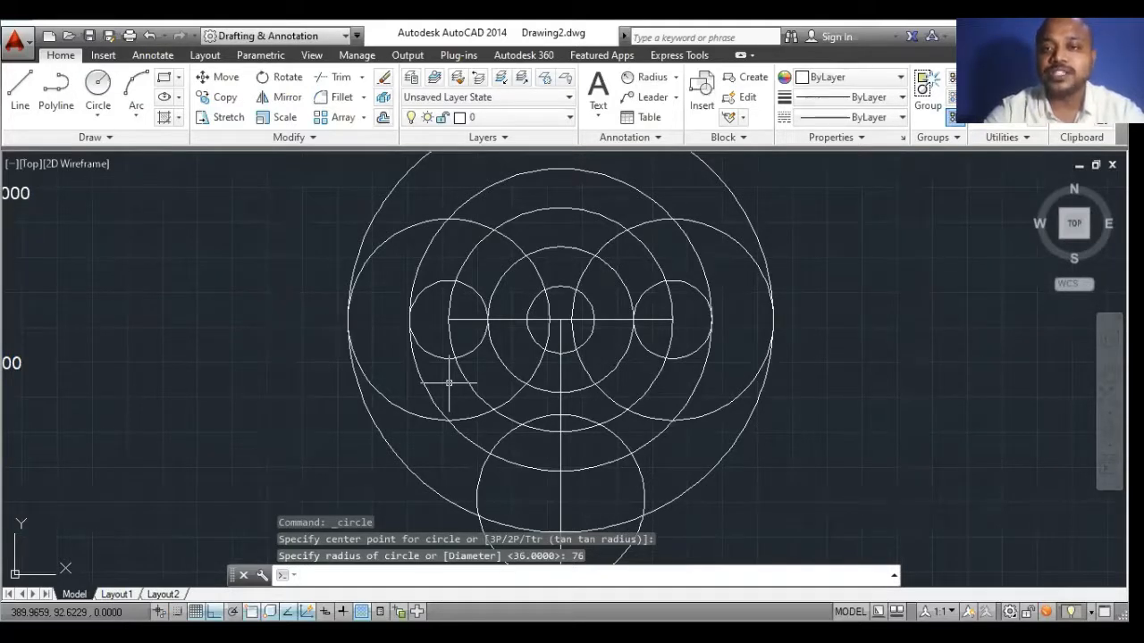
# Draw a vertical line 130 long upward from the shared centre of the slot circles.
pyautogui.scroll(-4, 448, 382)
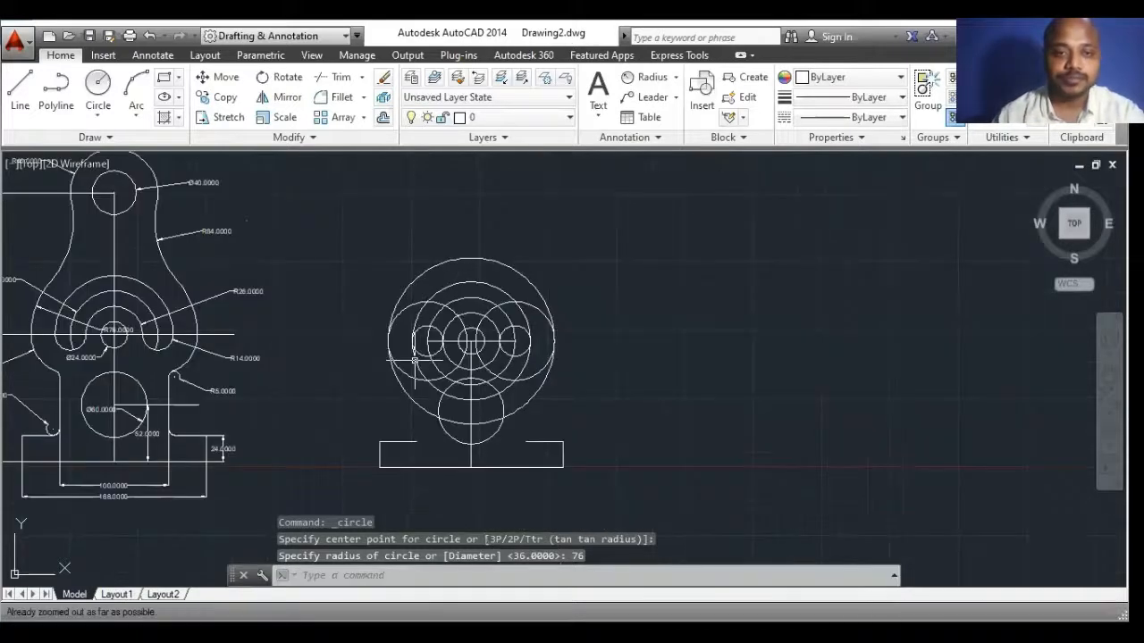
pyautogui.moveTo(358, 332); pyautogui.dragTo(426, 342, button='middle')
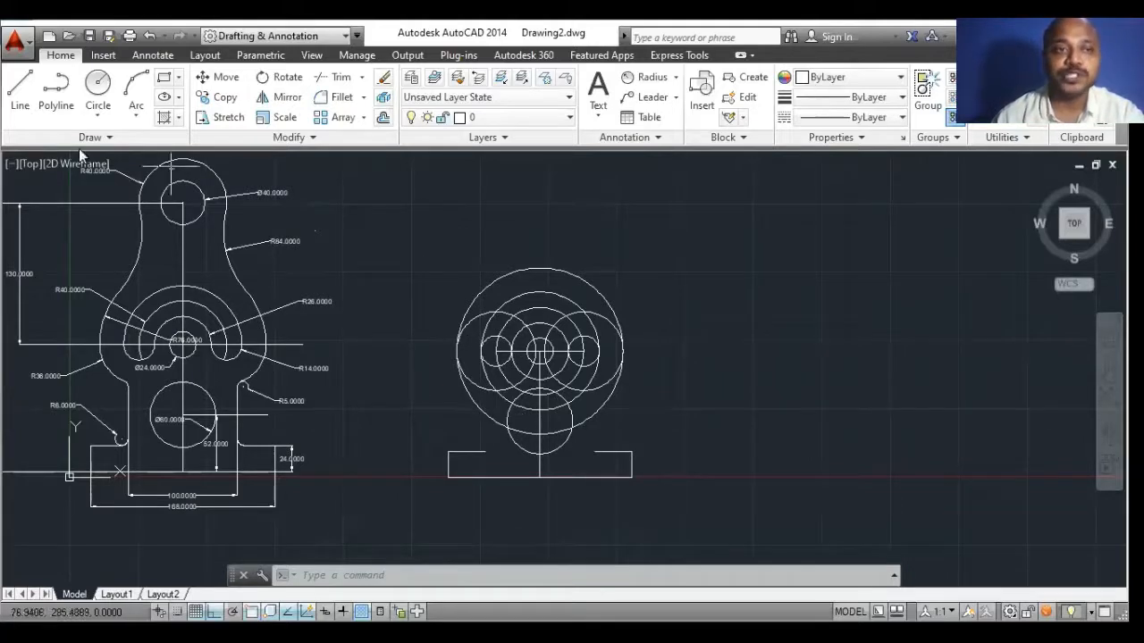
pyautogui.click(19, 89)
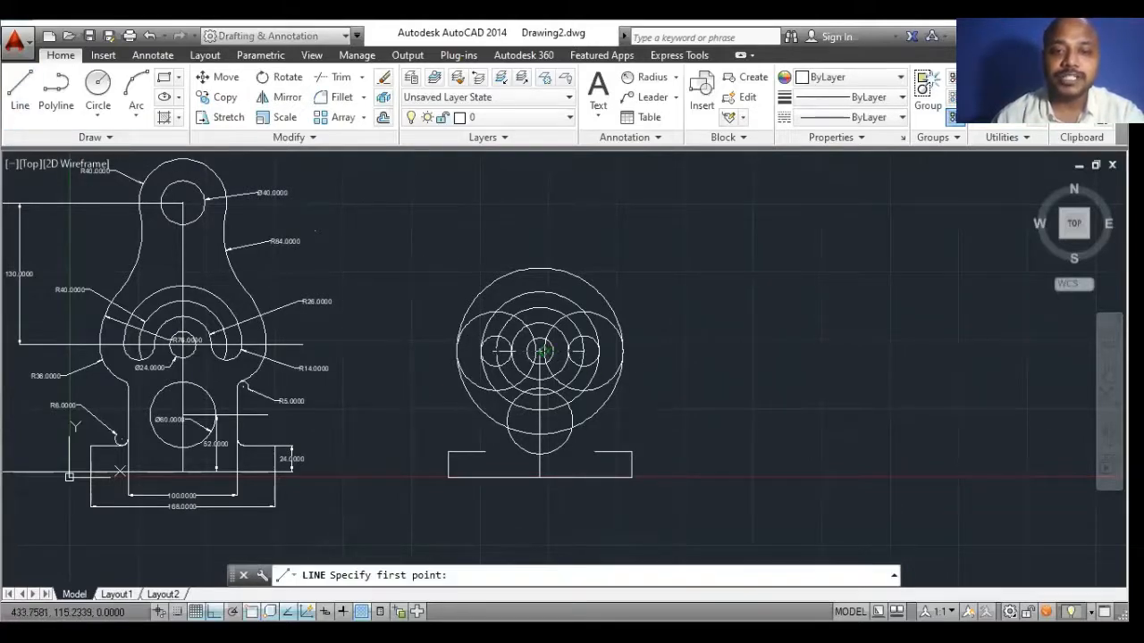
pyautogui.scroll(7, 541, 351)
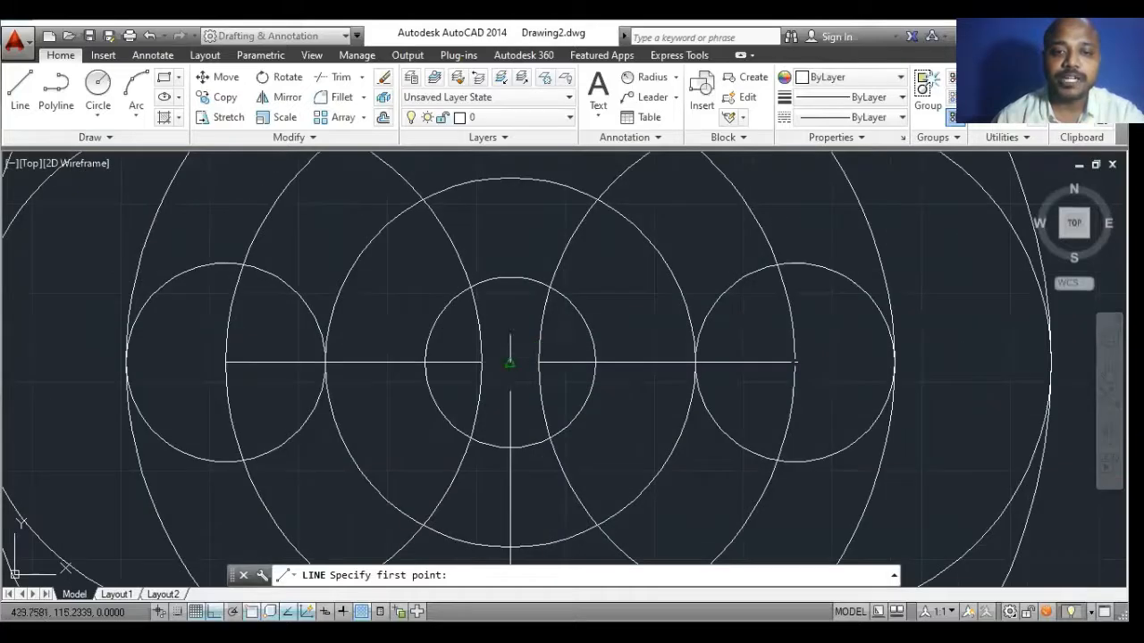
pyautogui.click(509, 362)
pyautogui.scroll(-6, 509, 362)
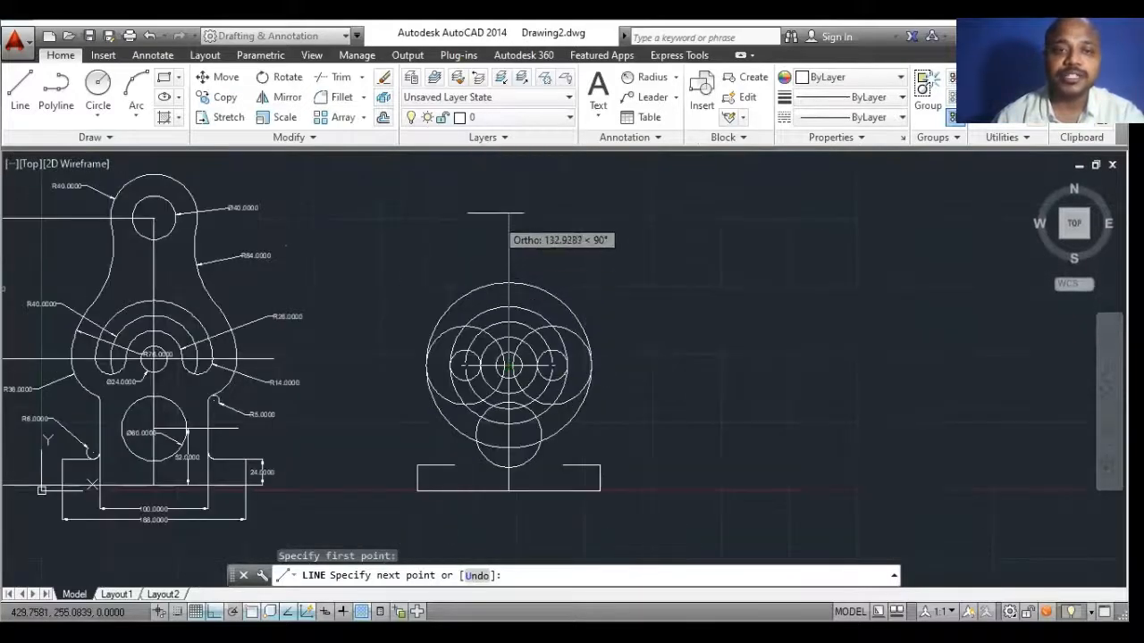
pyautogui.write('130')
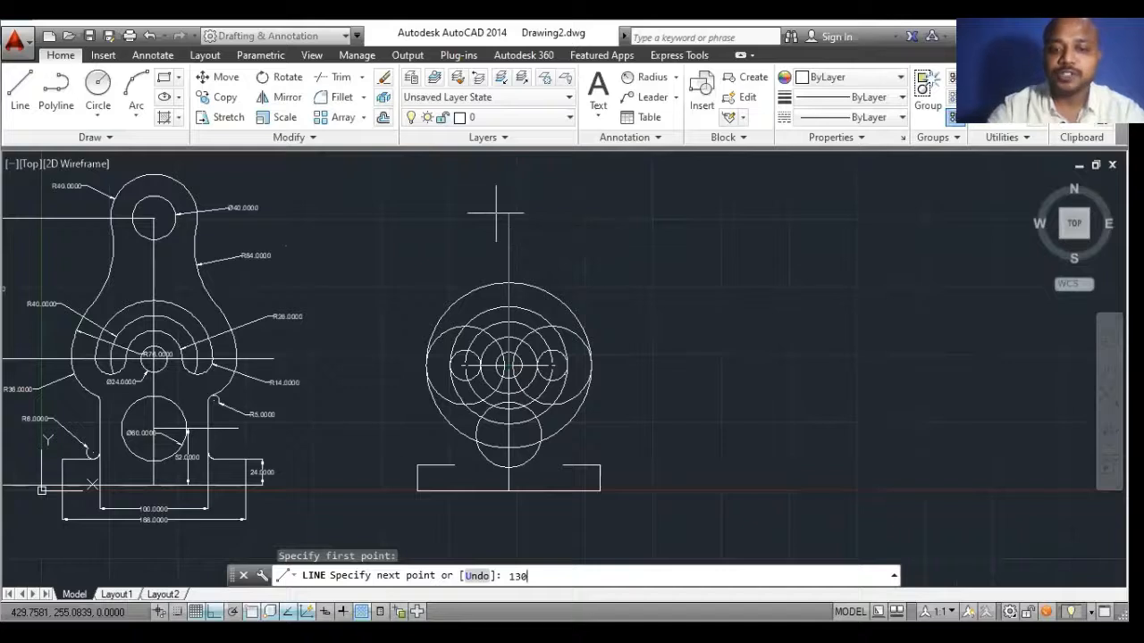
pyautogui.press('Return')
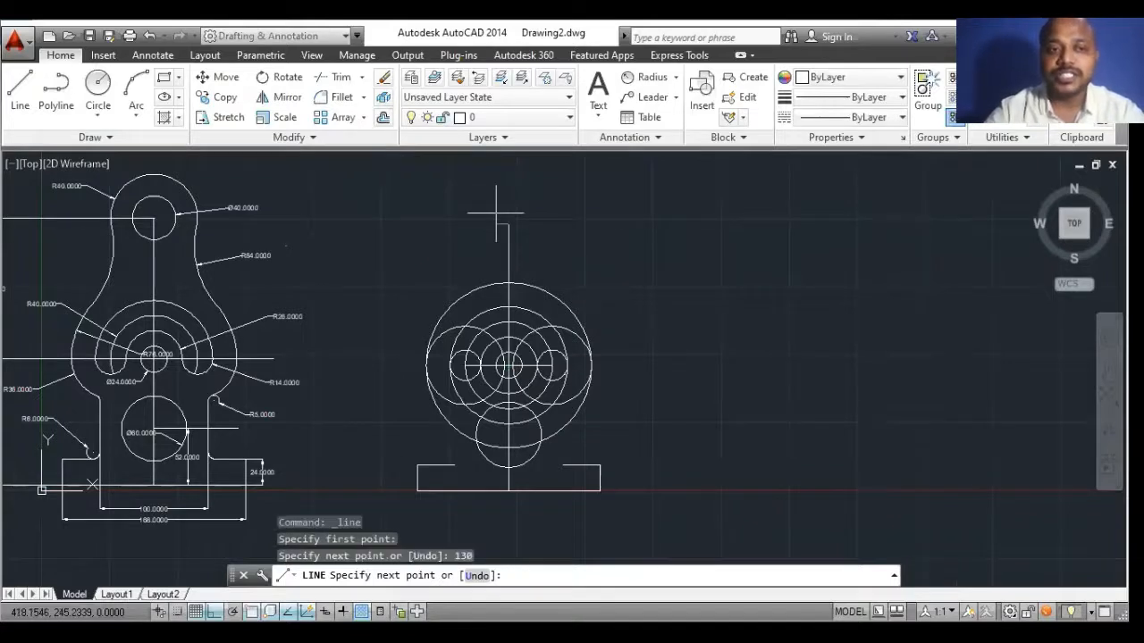
pyautogui.press('Escape')
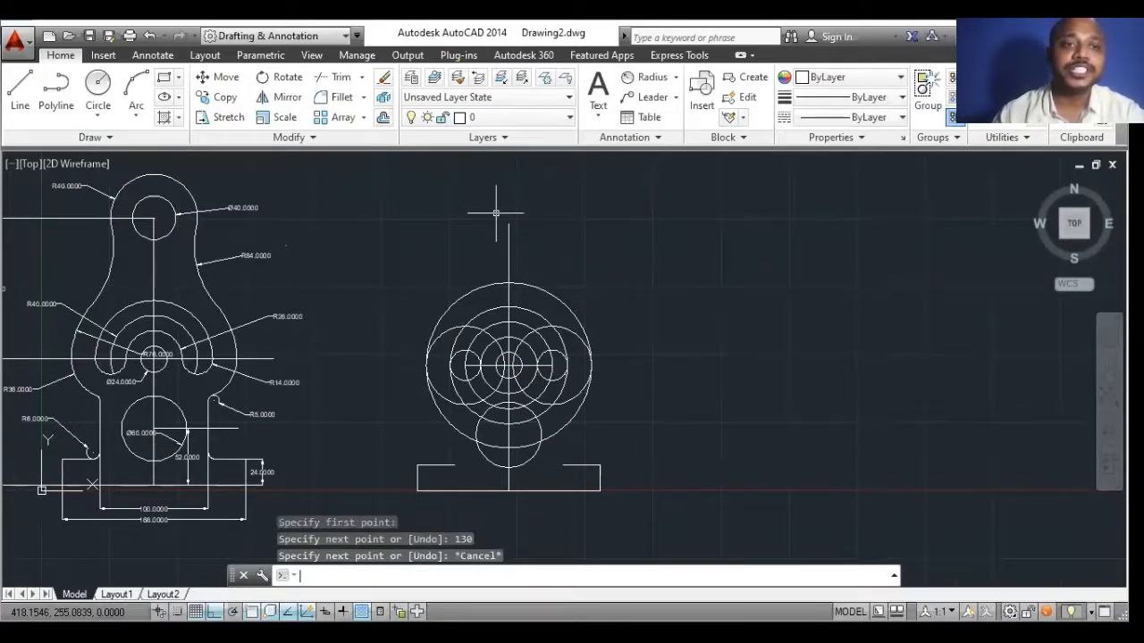
# Check the upper hole on the reference and draw a diameter 40 circle centred on the vertical line's upper end.
pyautogui.scroll(2, 267, 358)
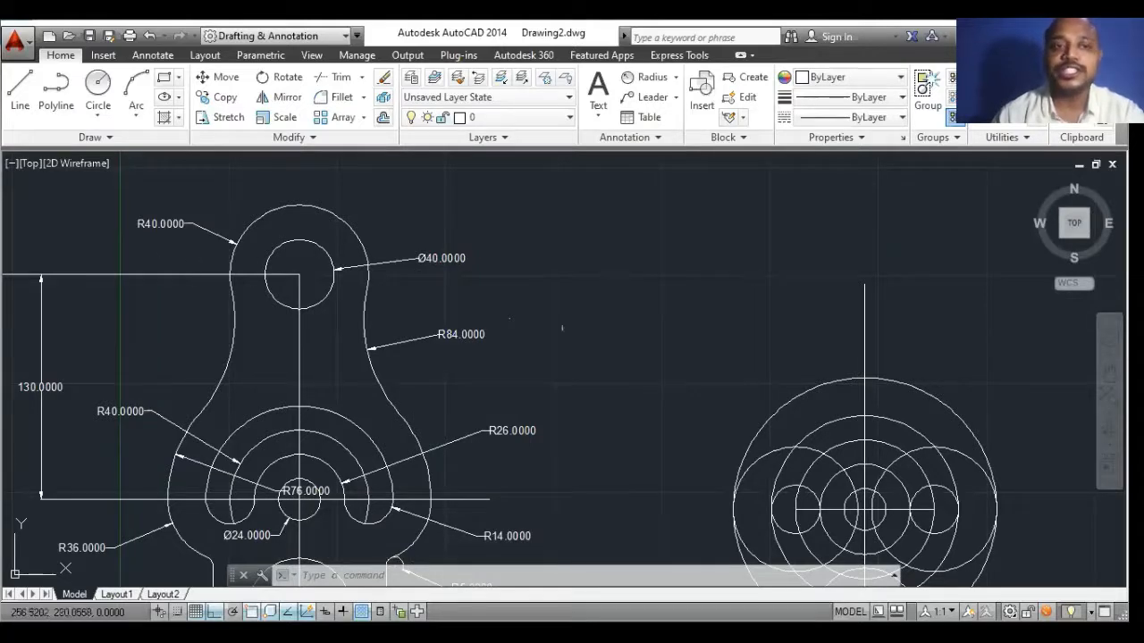
pyautogui.scroll(-2, 414, 329)
pyautogui.moveTo(534, 325); pyautogui.dragTo(399, 279, button='middle')
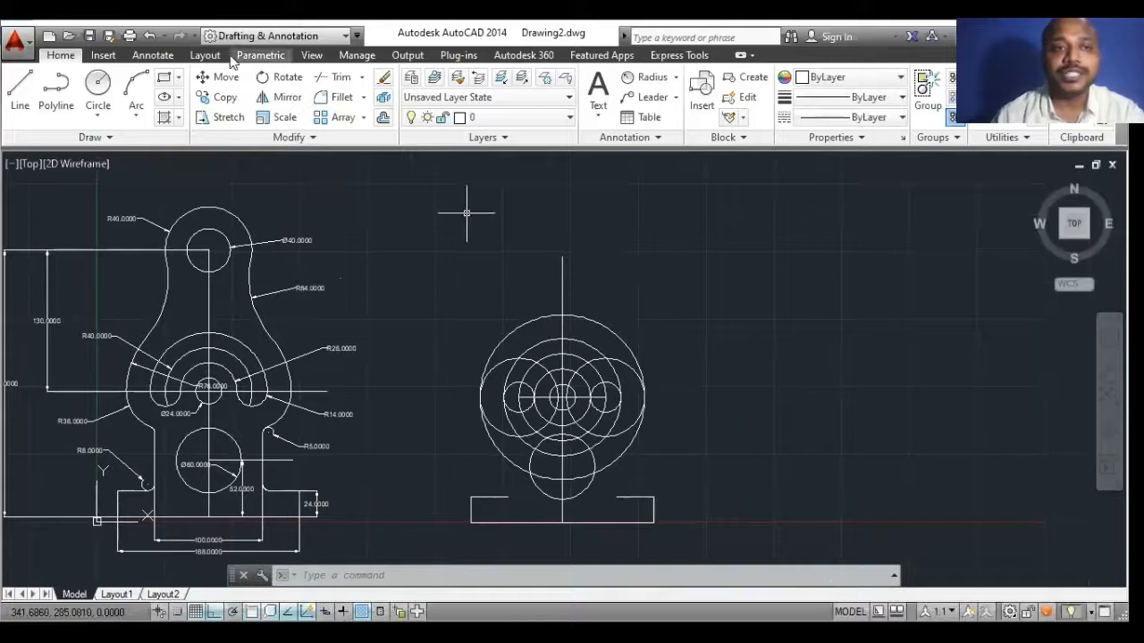
pyautogui.click(103, 112)
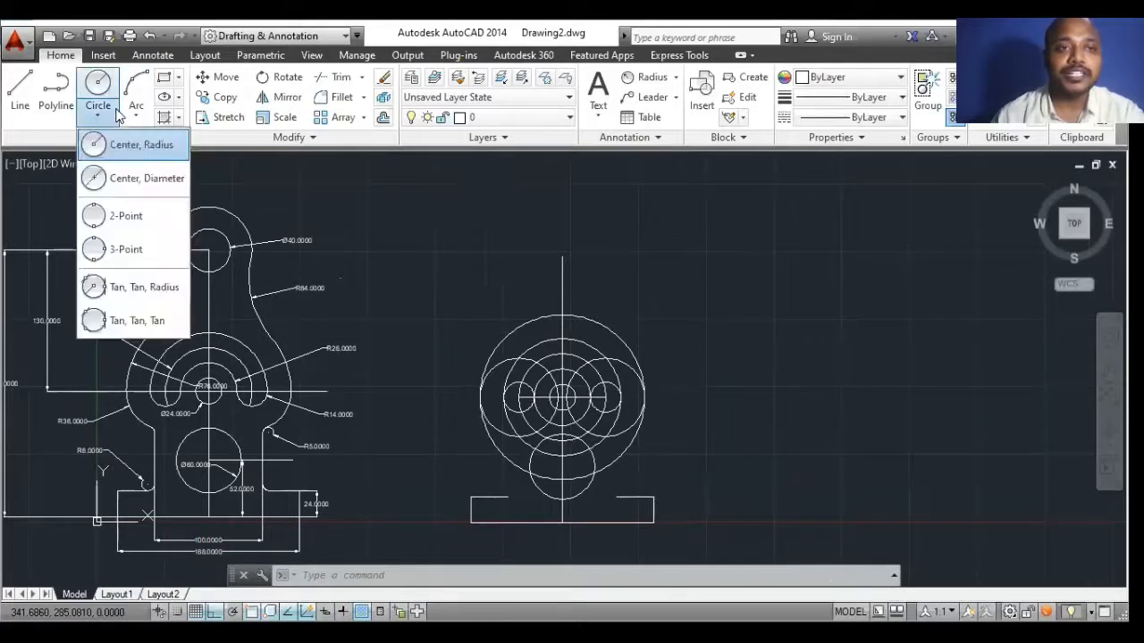
pyautogui.click(123, 178)
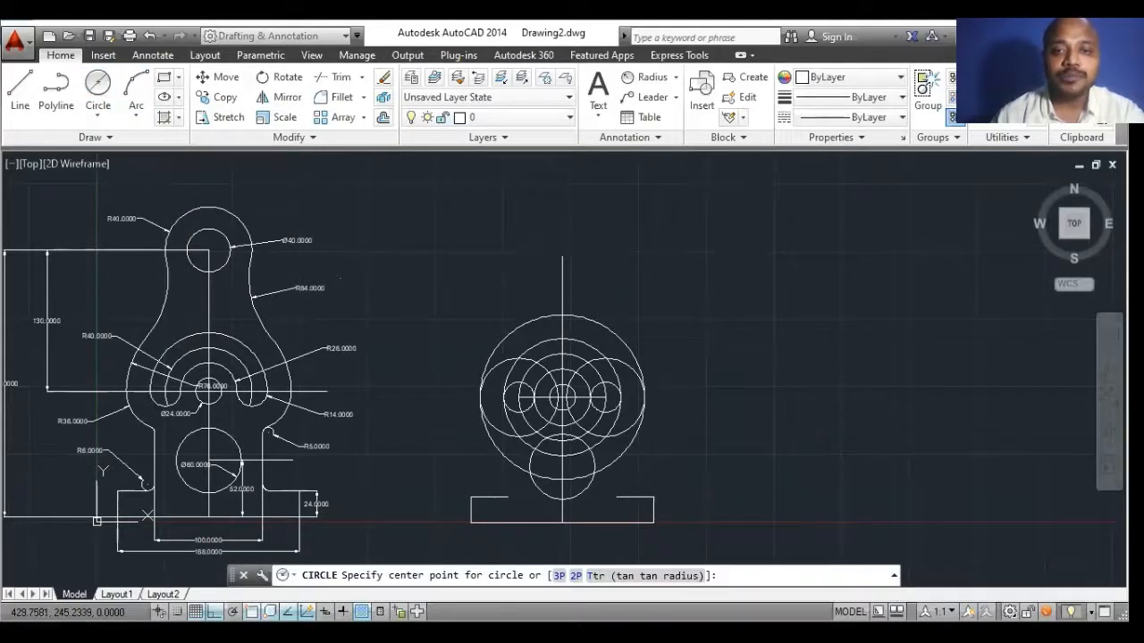
pyautogui.click(563, 257)
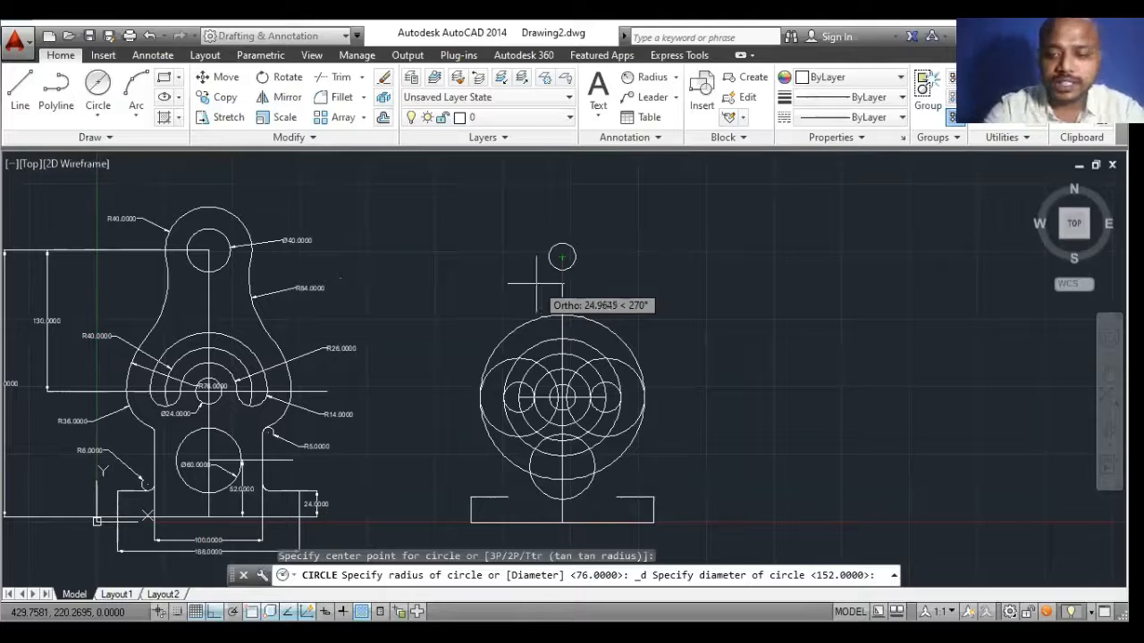
pyautogui.write('d')
pyautogui.press('Return')
pyautogui.write('4')
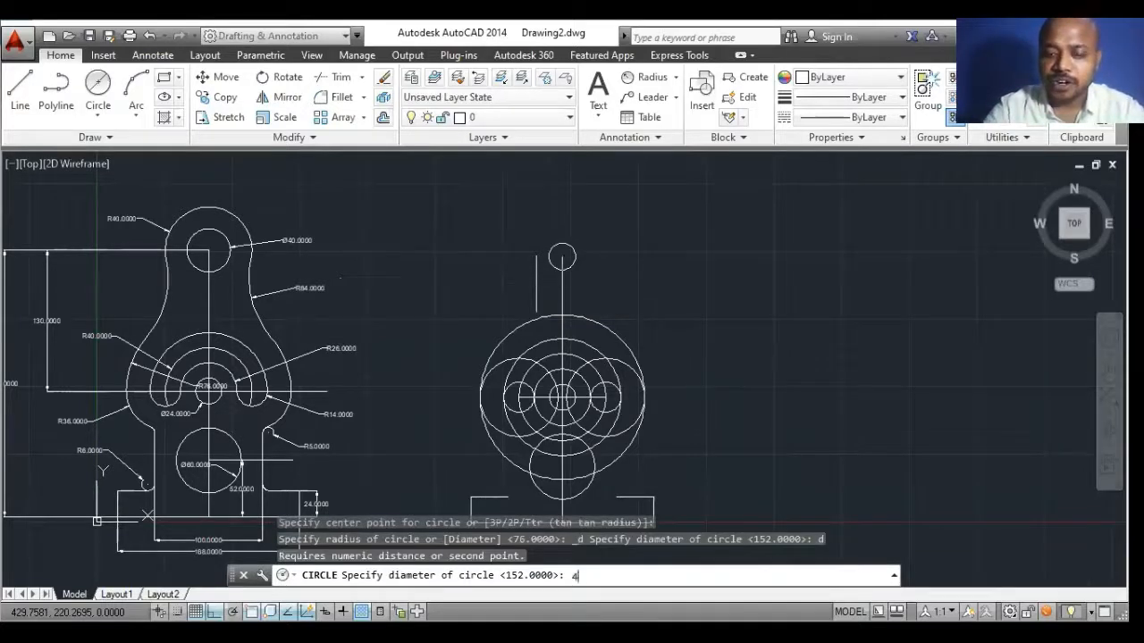
pyautogui.write('0')
pyautogui.press('Return')
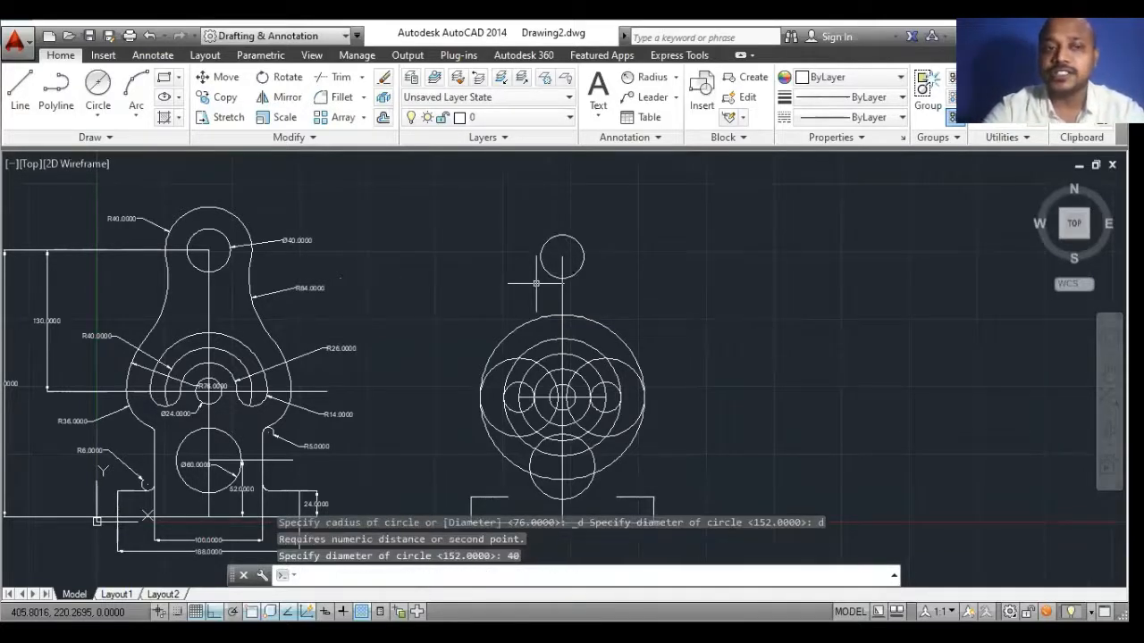
# Draw a radius 40 circle concentric with the upper diameter 40 hole.
pyautogui.press('Return')
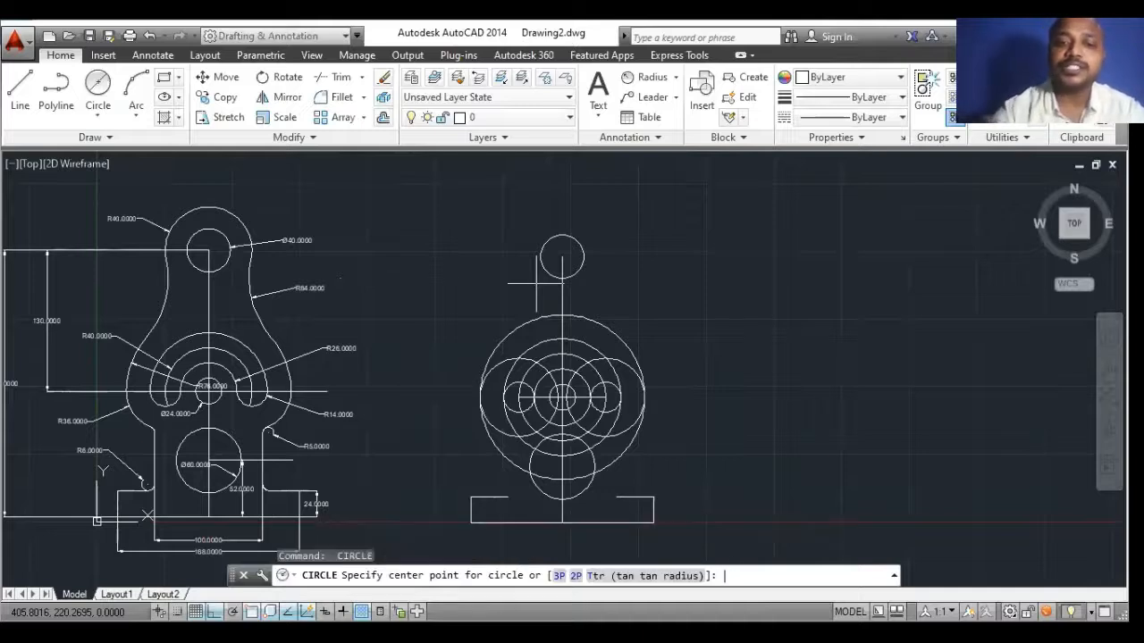
pyautogui.click(562, 258)
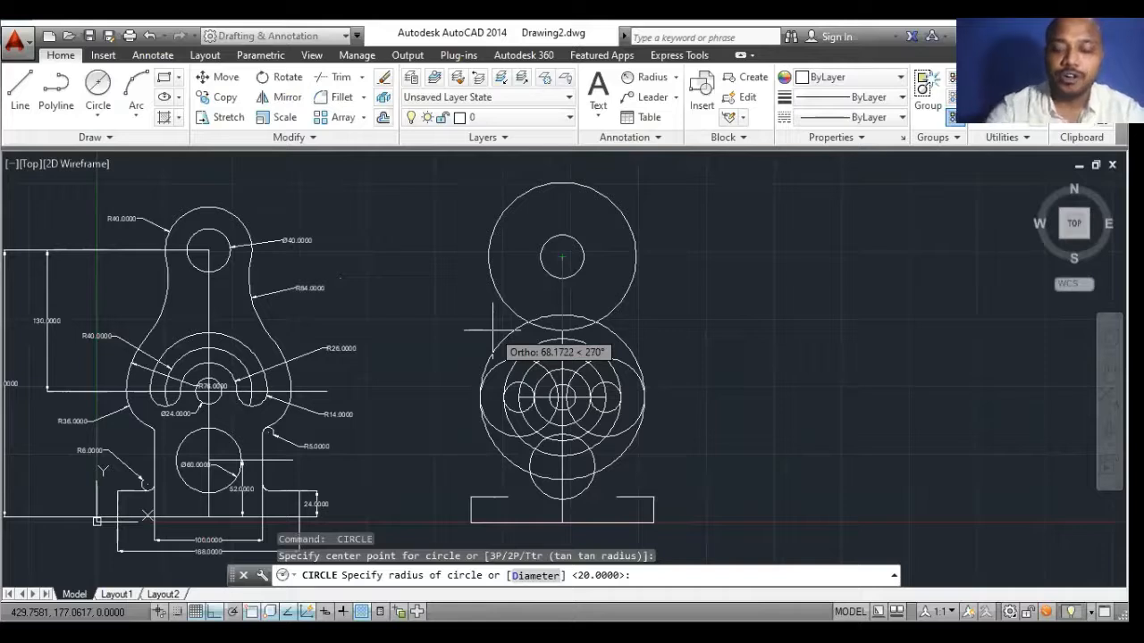
pyautogui.write('40')
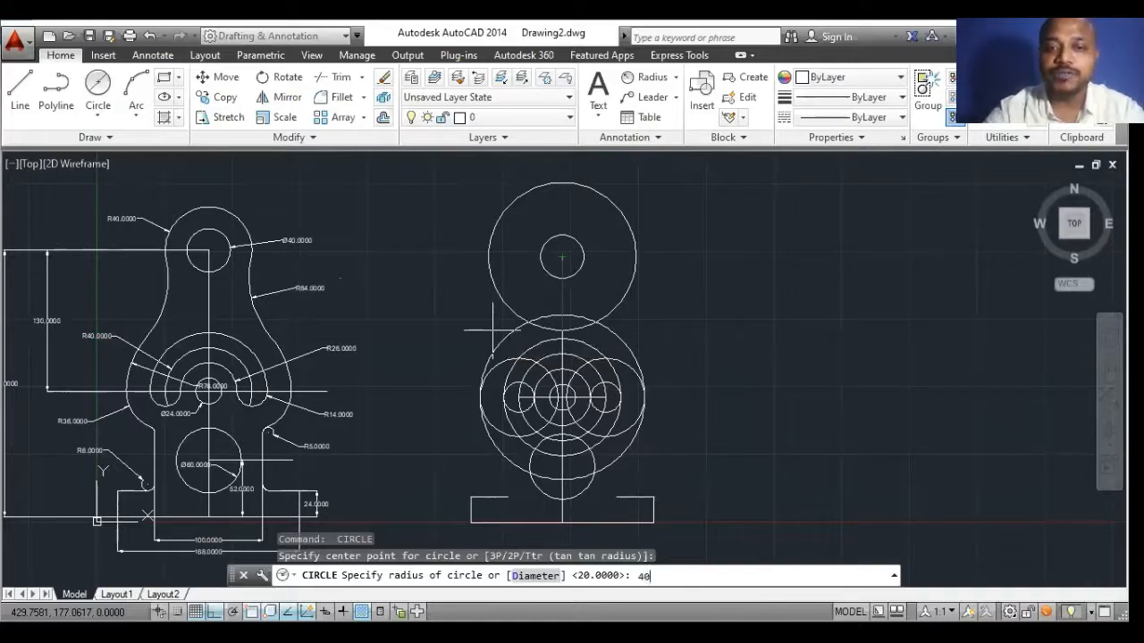
pyautogui.press('Return')
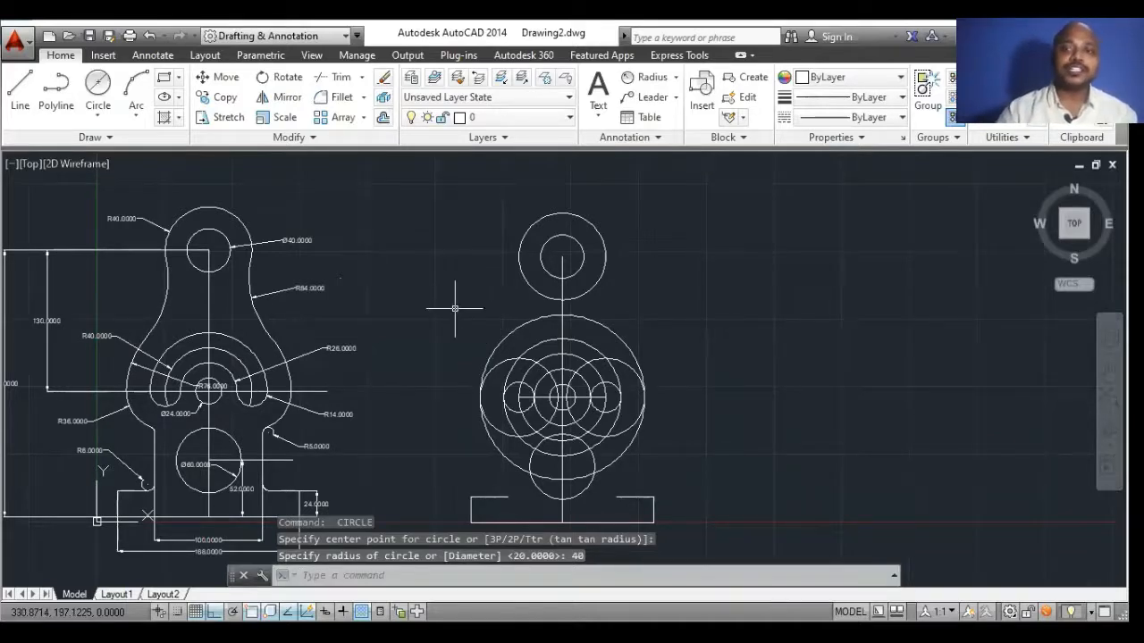
# Check the neck arc on the reference and draw a radius 84 Tan, Tan, Radius circle touching the radius 40 and 76 circles on their left sides.
pyautogui.click(165, 302)
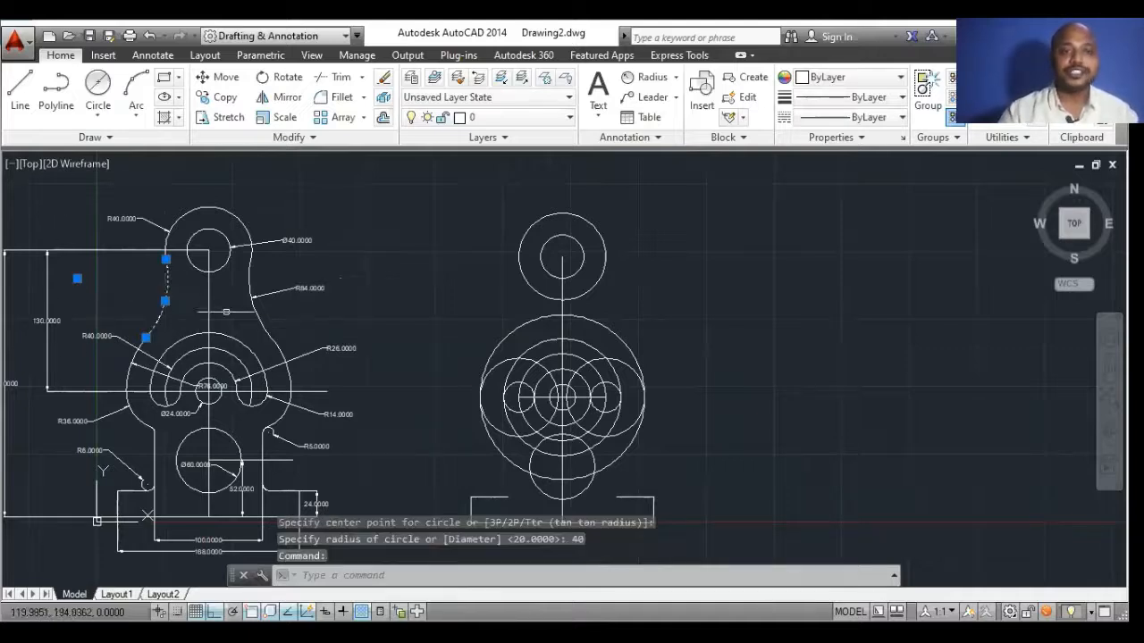
pyautogui.scroll(5, 301, 291)
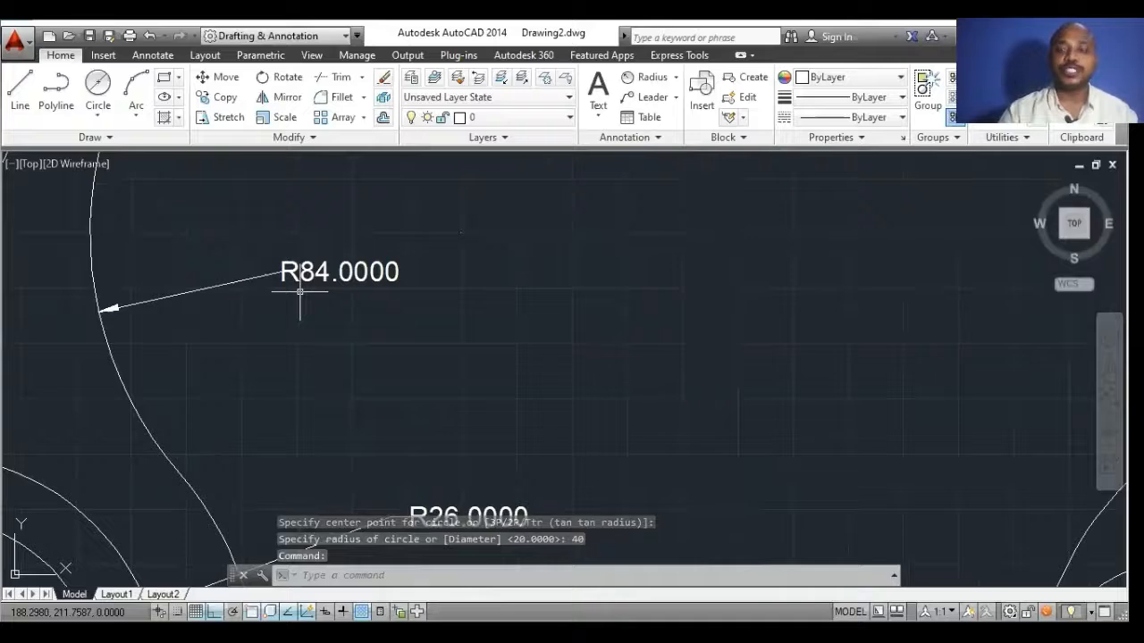
pyautogui.press('Escape')
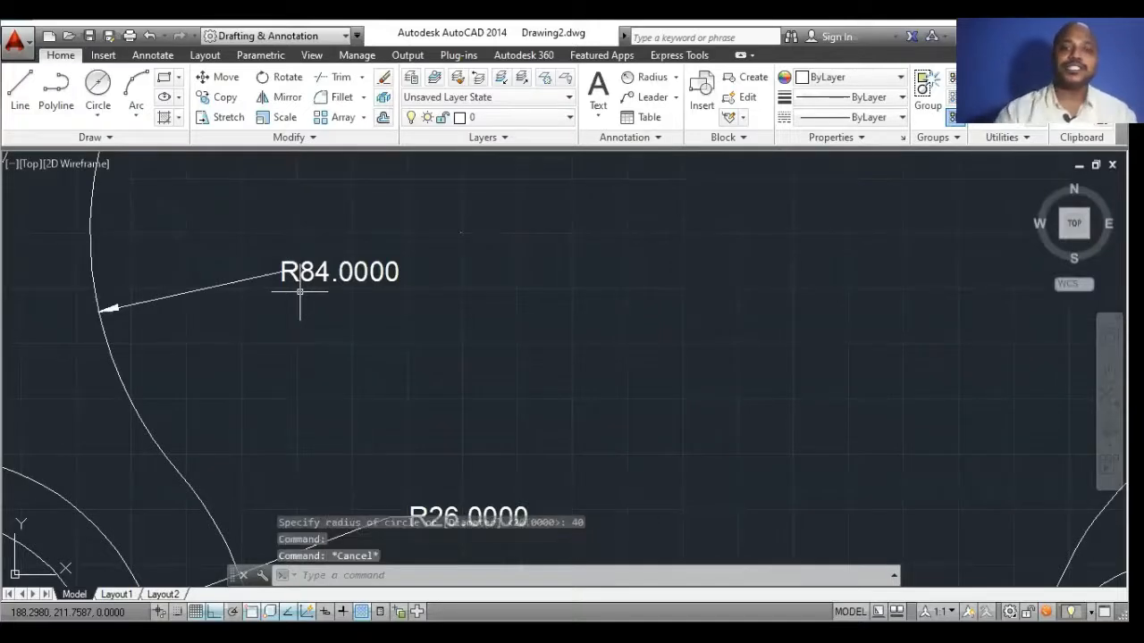
pyautogui.scroll(-5, 438, 308)
pyautogui.scroll(4, 765, 374)
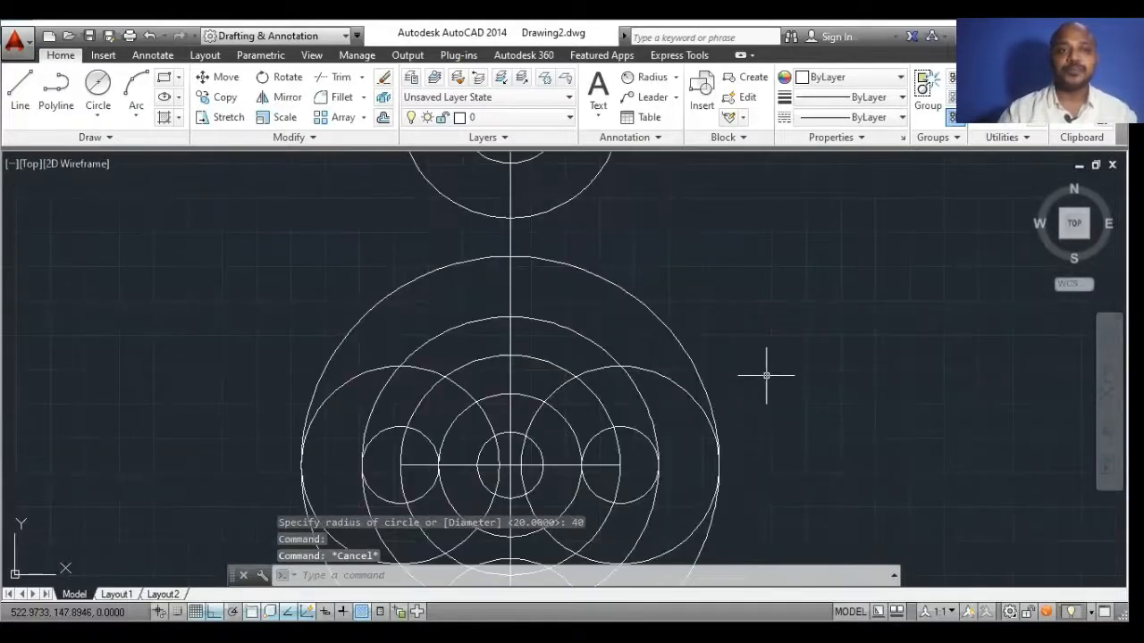
pyautogui.click(97, 115)
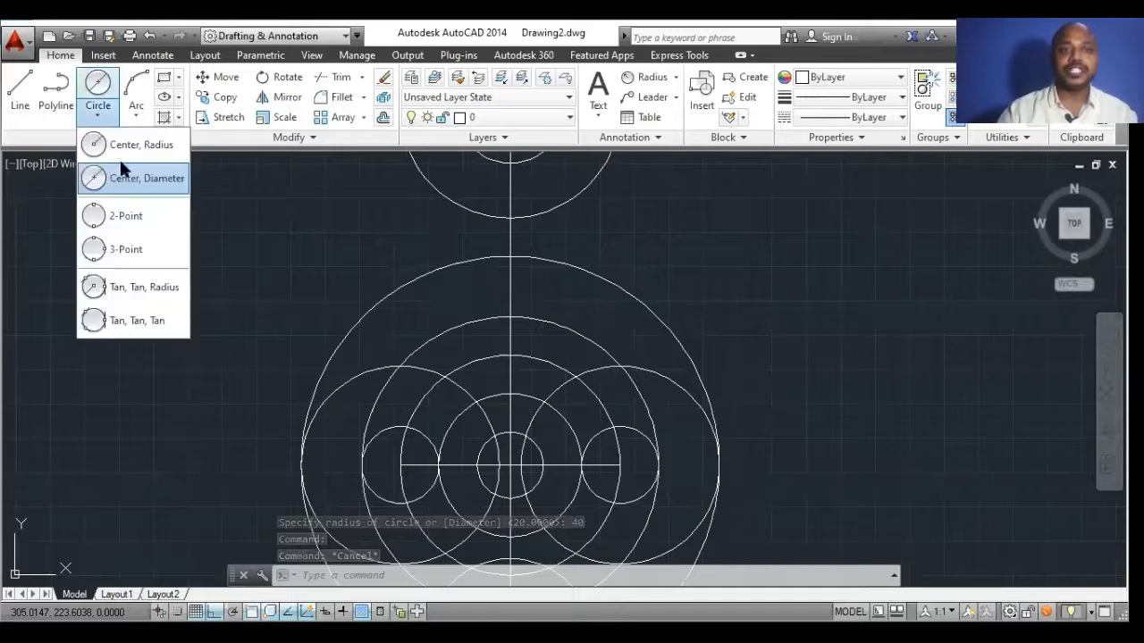
pyautogui.click(120, 287)
pyautogui.scroll(-2, 402, 345)
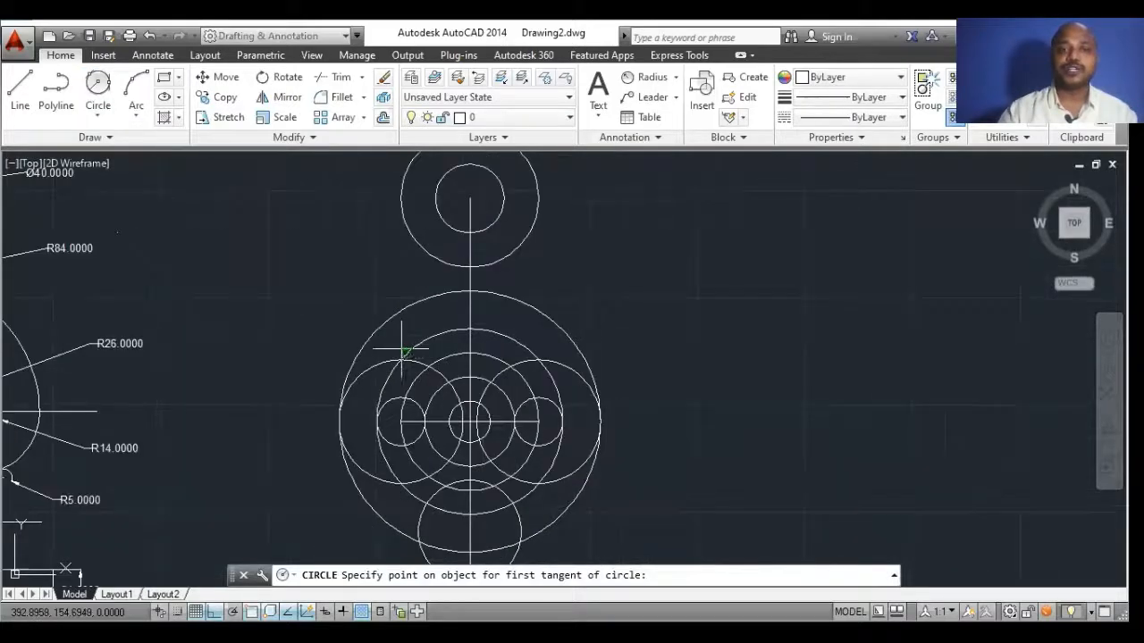
pyautogui.click(406, 224)
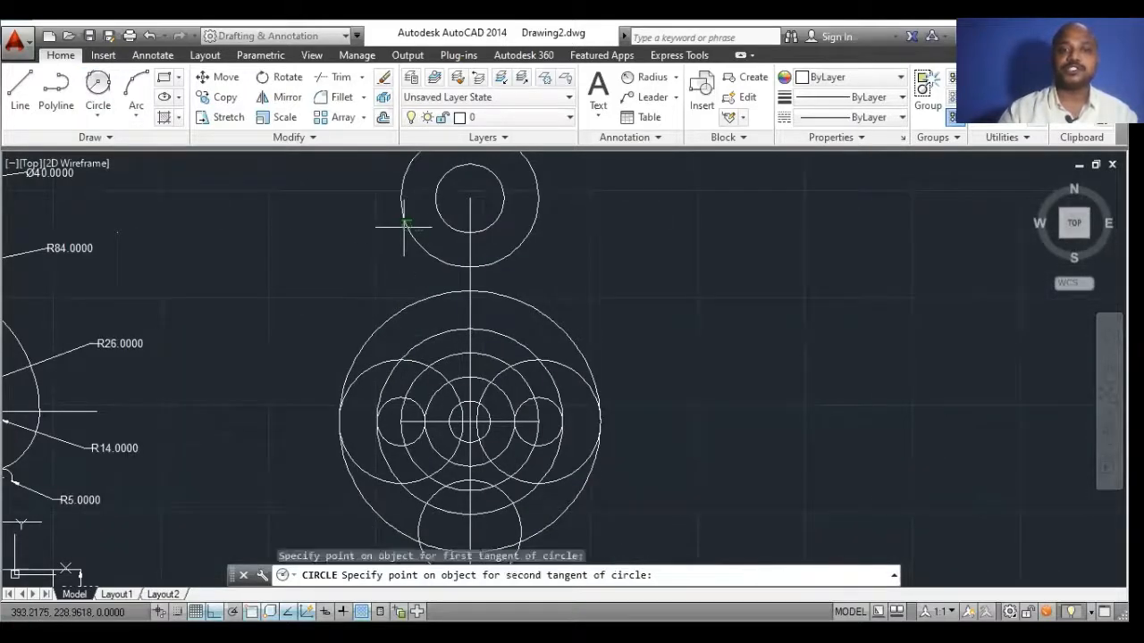
pyautogui.click(353, 359)
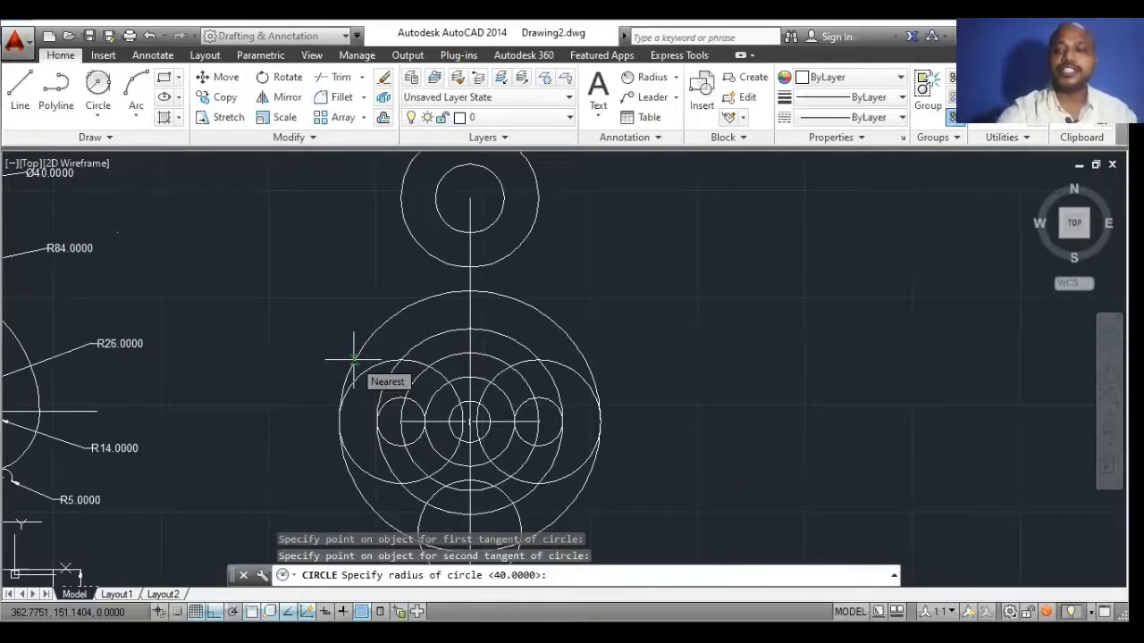
pyautogui.write('84')
pyautogui.press('Return')
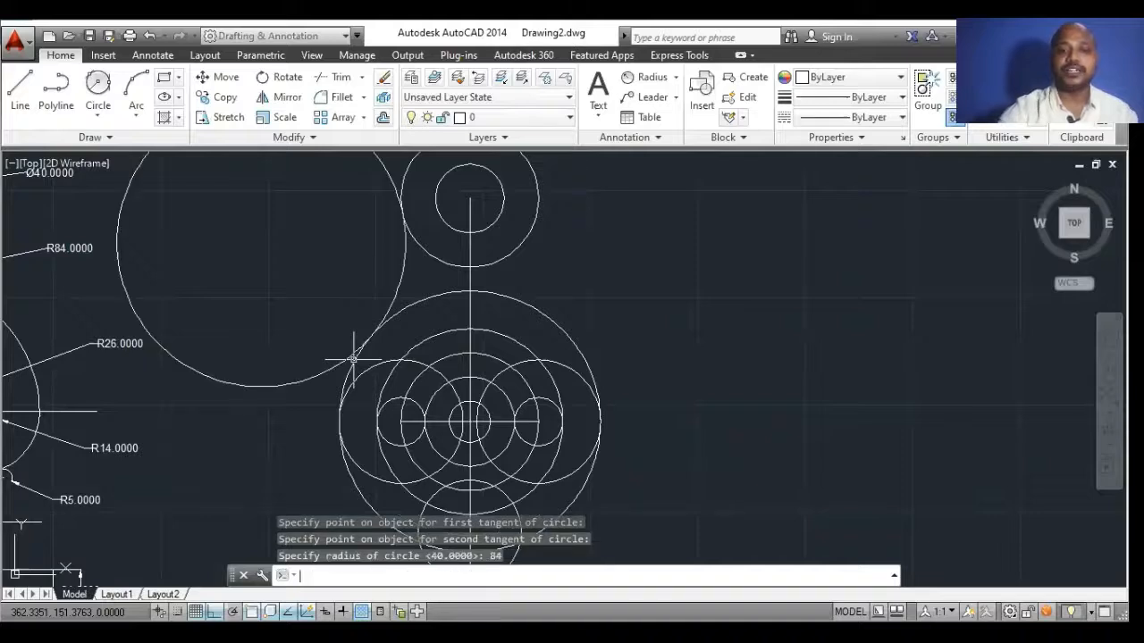
pyautogui.scroll(-3, 358, 357)
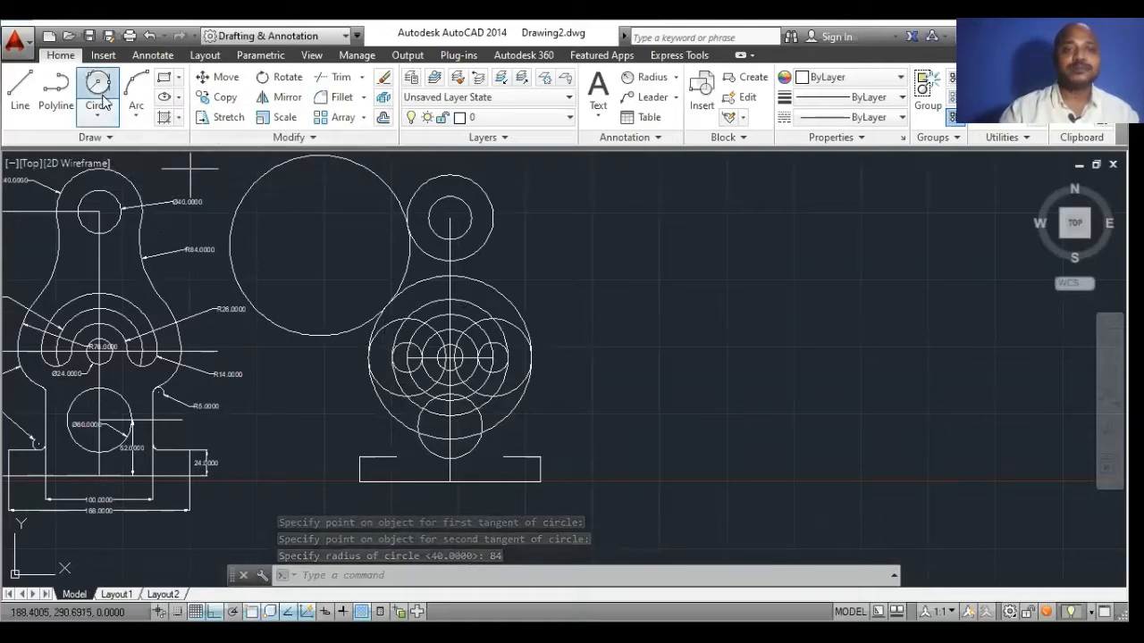
# Draw a radius 84 Tan, Tan, Radius circle touching the radius 40 and 76 circles on their right sides.
pyautogui.click(103, 101)
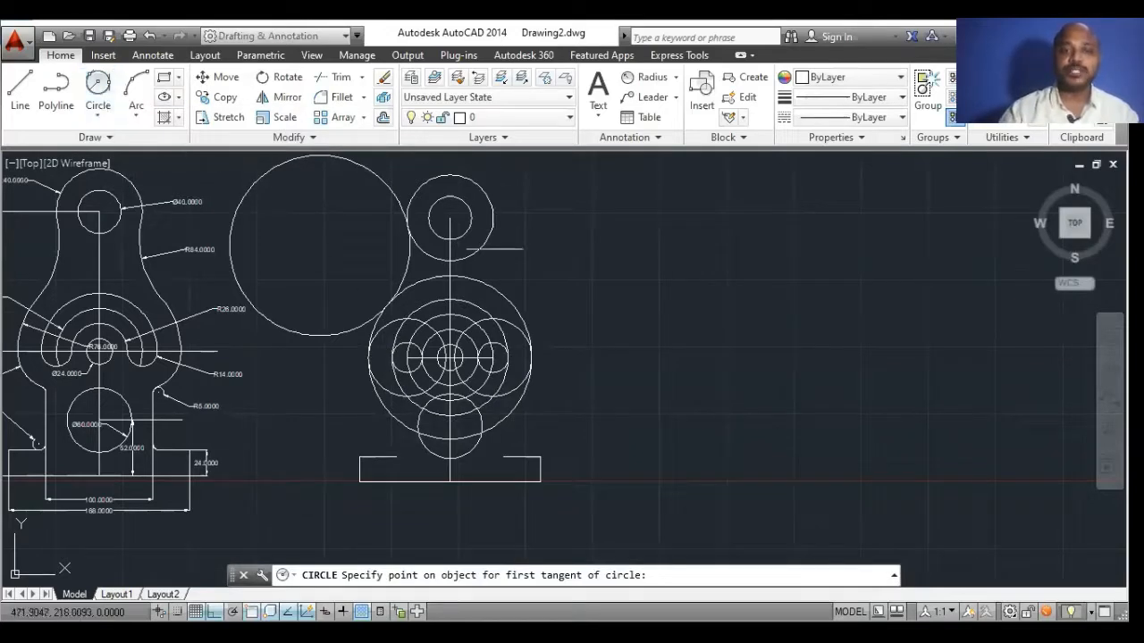
pyautogui.click(488, 237)
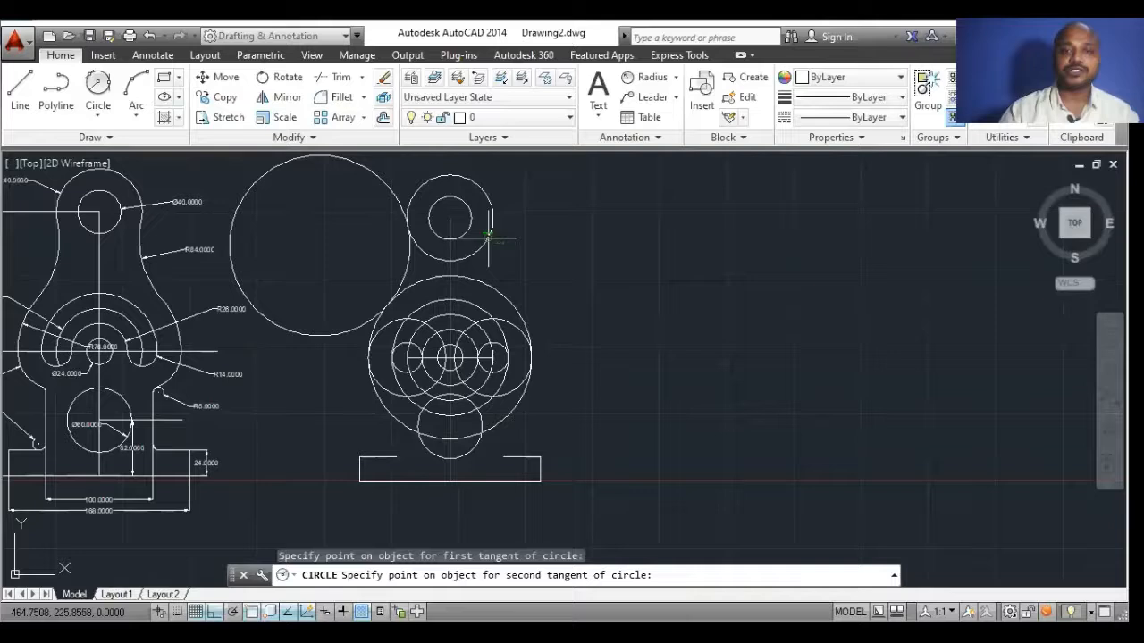
pyautogui.click(504, 298)
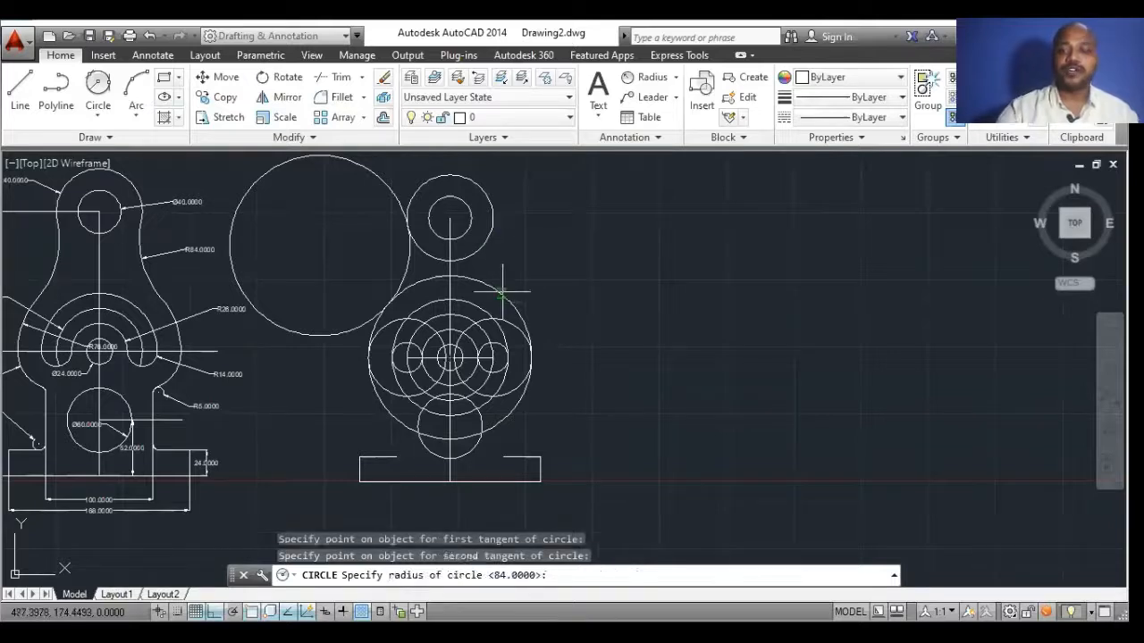
pyautogui.write('84')
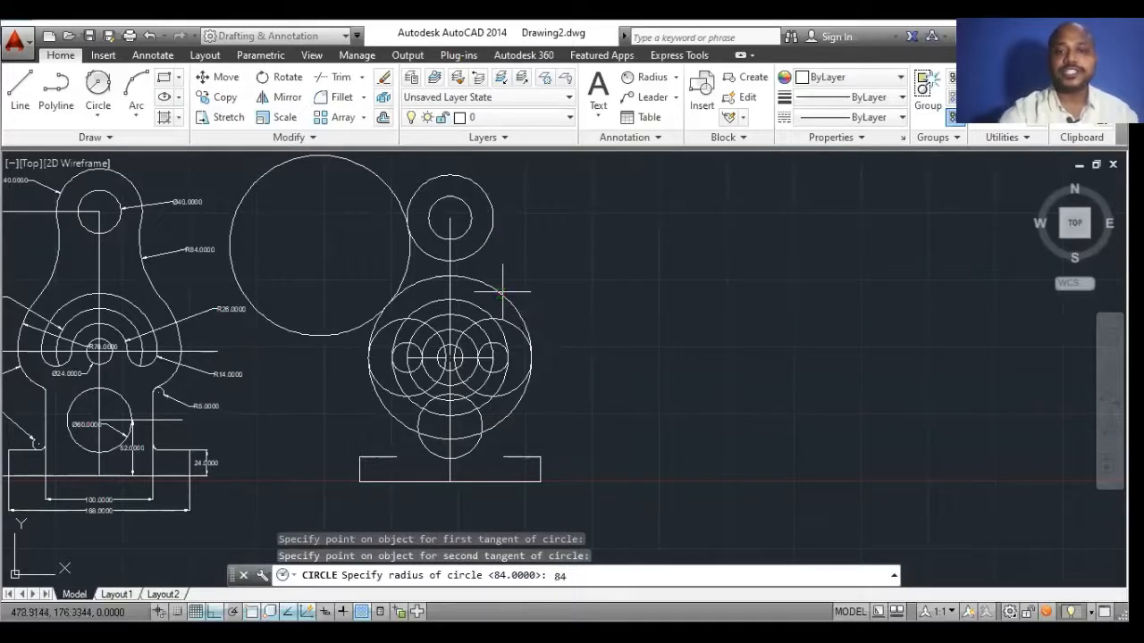
pyautogui.press('Return')
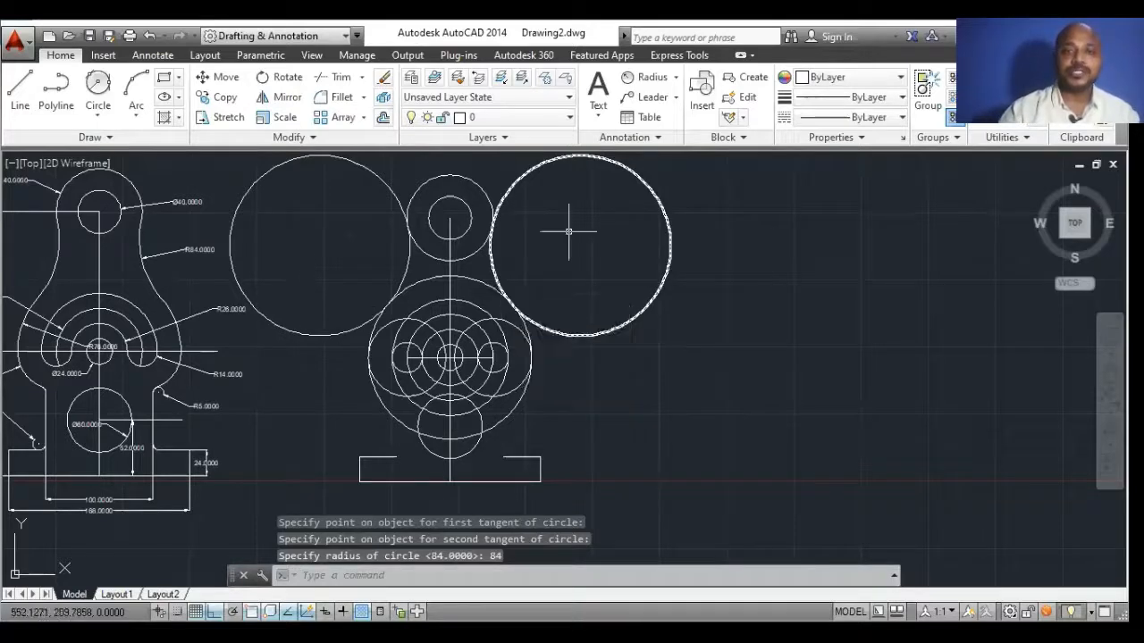
# Trim both radius 84 circles down to their neck arcs and remove the lower part of the radius 40 circle.
pyautogui.moveTo(638, 363); pyautogui.dragTo(700, 385, button='middle')
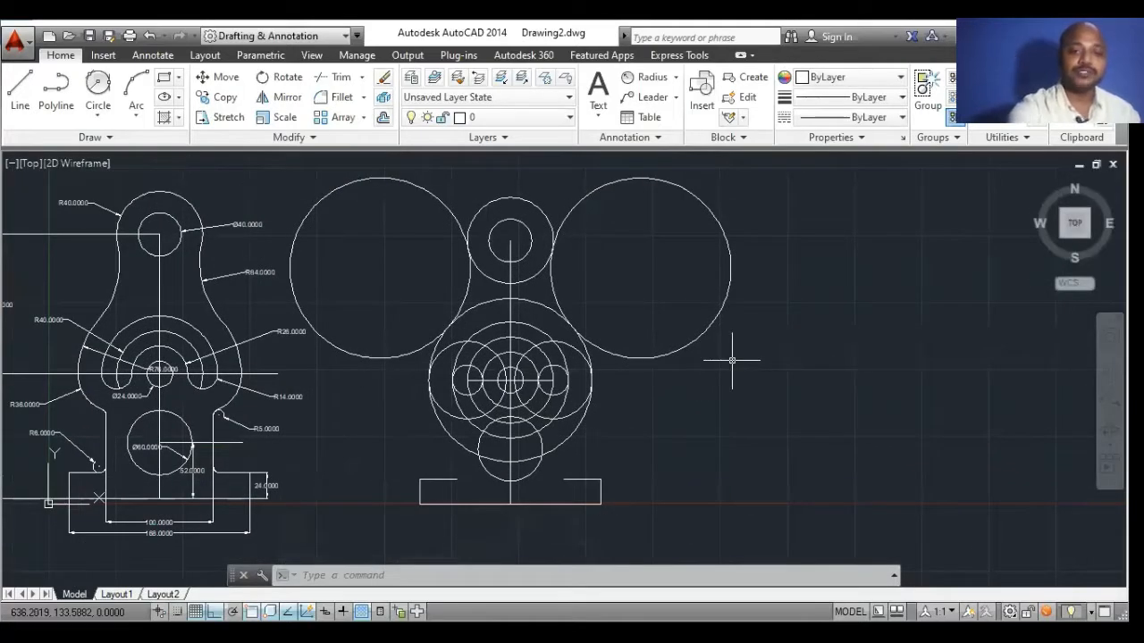
pyautogui.write('TR')
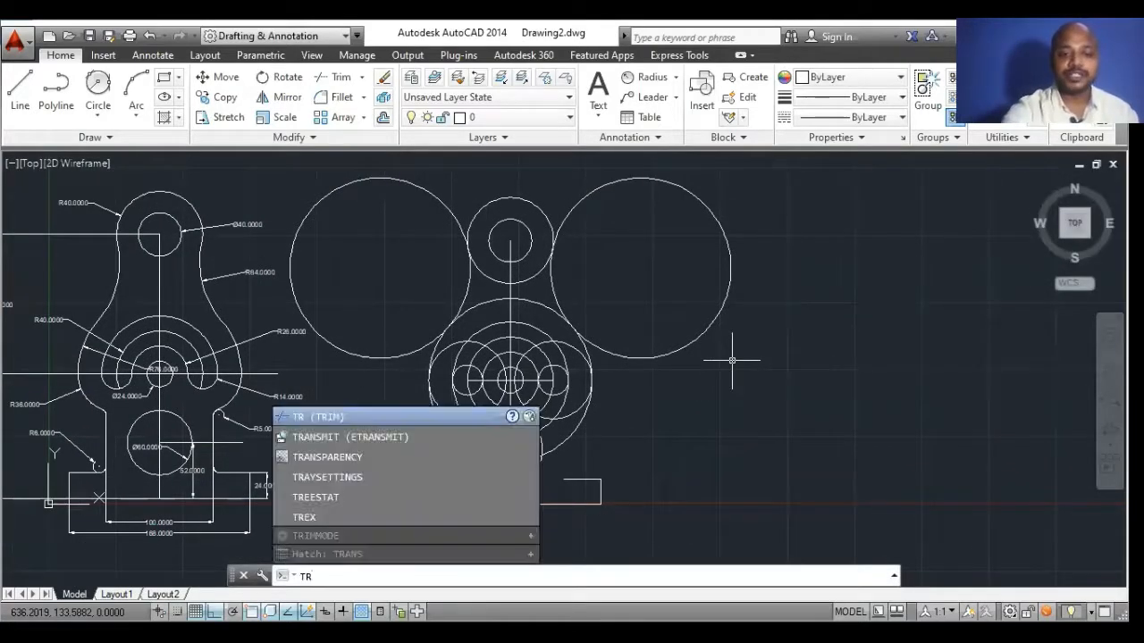
pyautogui.press('Return')
pyautogui.press('Return')
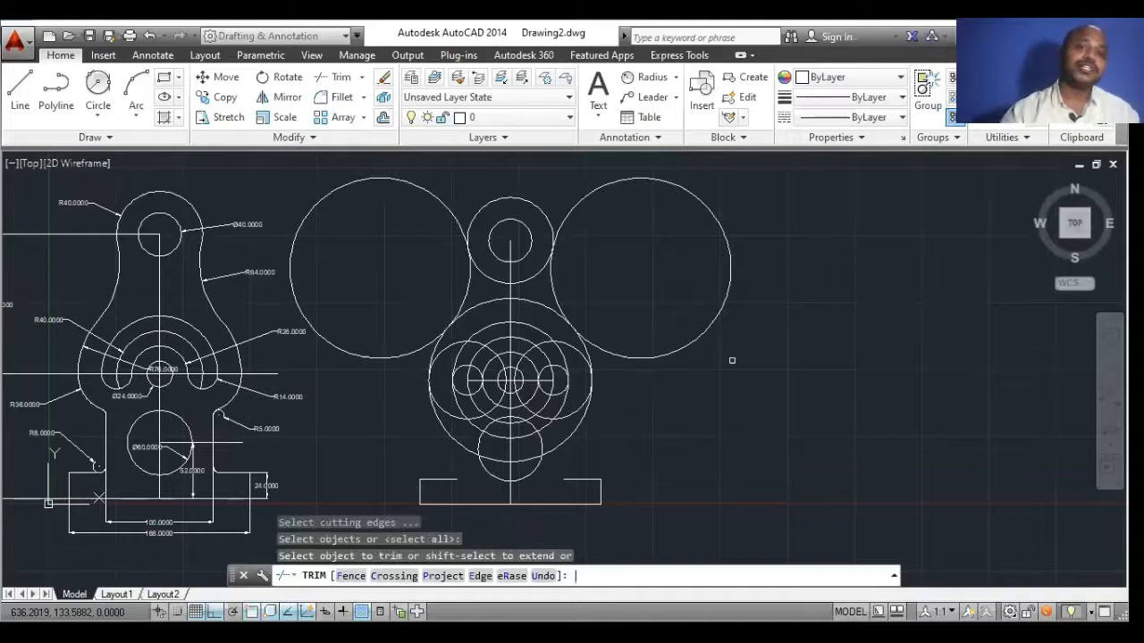
pyautogui.click(330, 194)
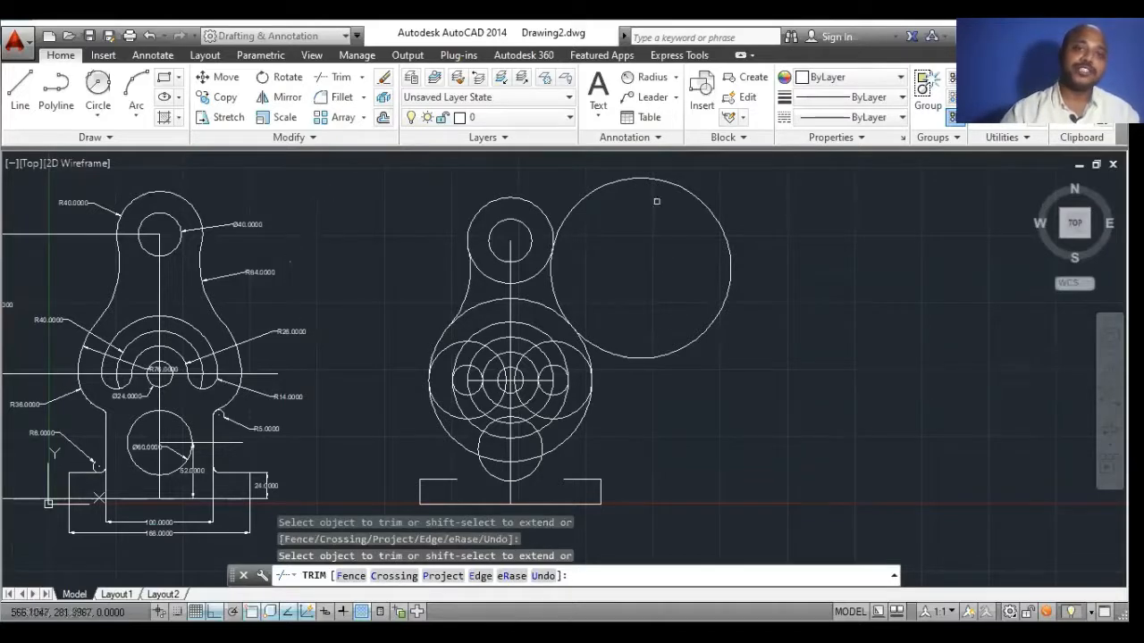
pyautogui.click(627, 180)
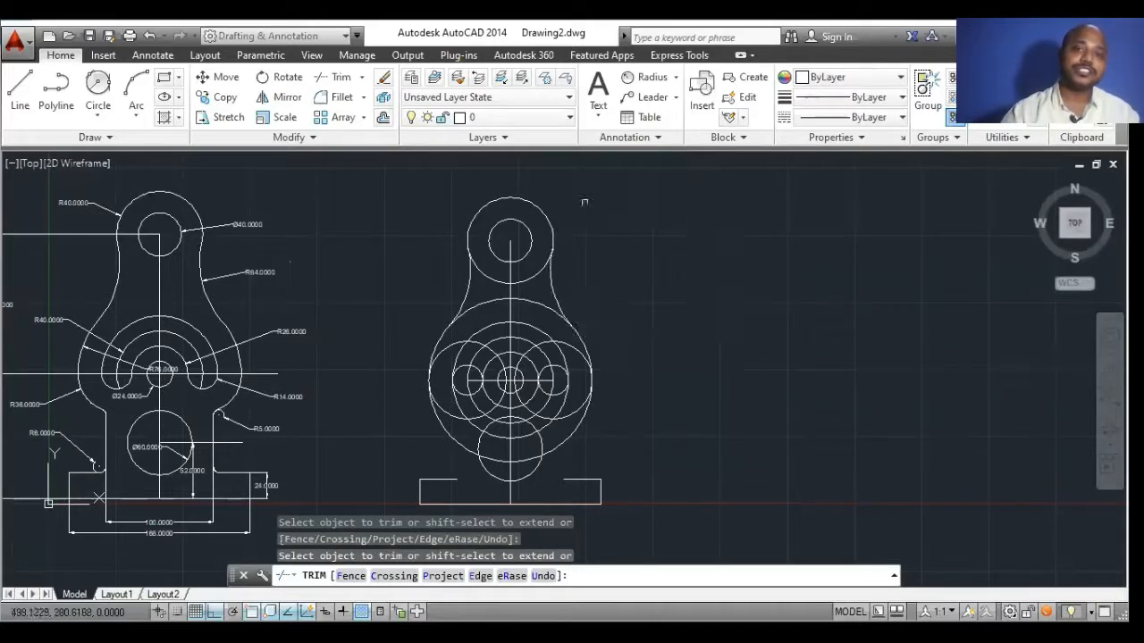
pyautogui.click(513, 280)
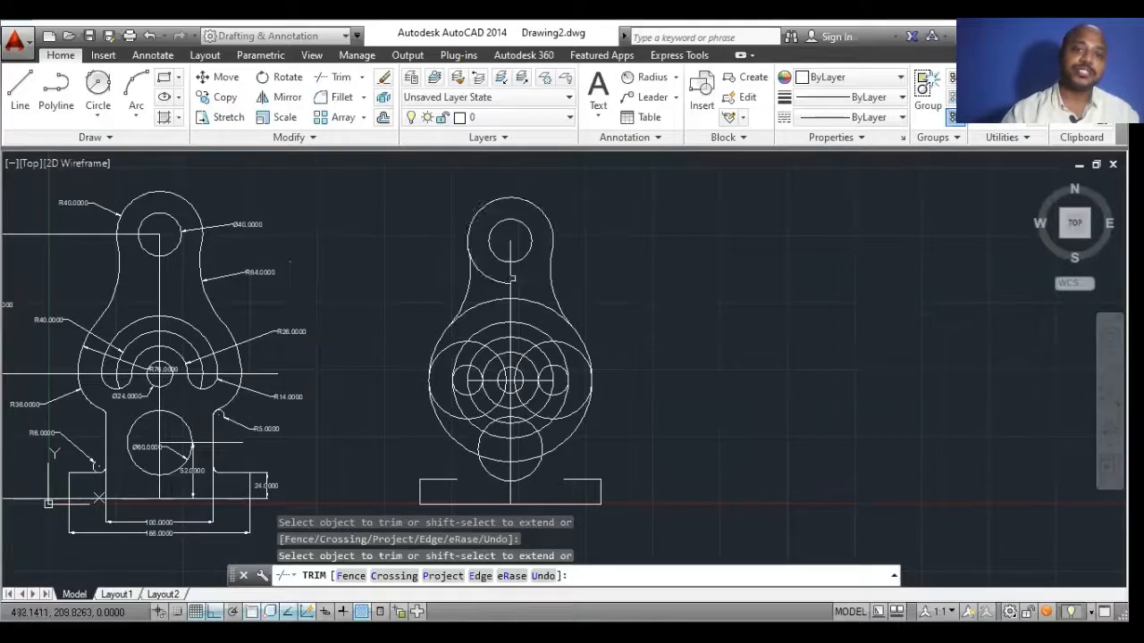
pyautogui.click(495, 279)
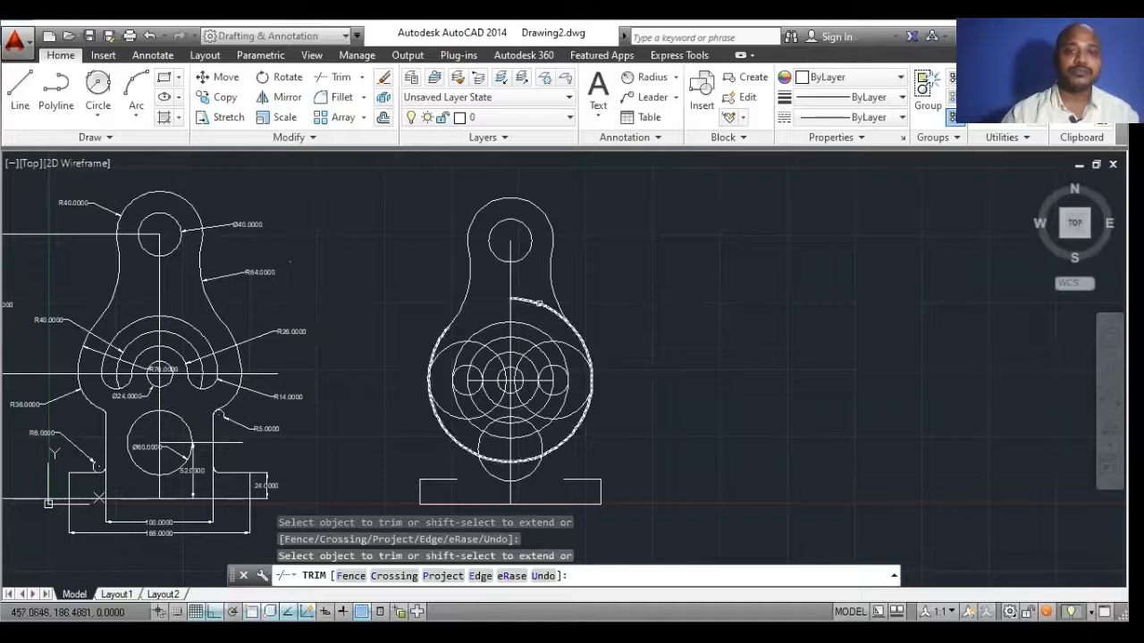
# Trim the lower left and lower right portions of the radius 76 circle outside the diameter 60 hole.
pyautogui.moveTo(537, 463); pyautogui.dragTo(531, 402, button='middle')
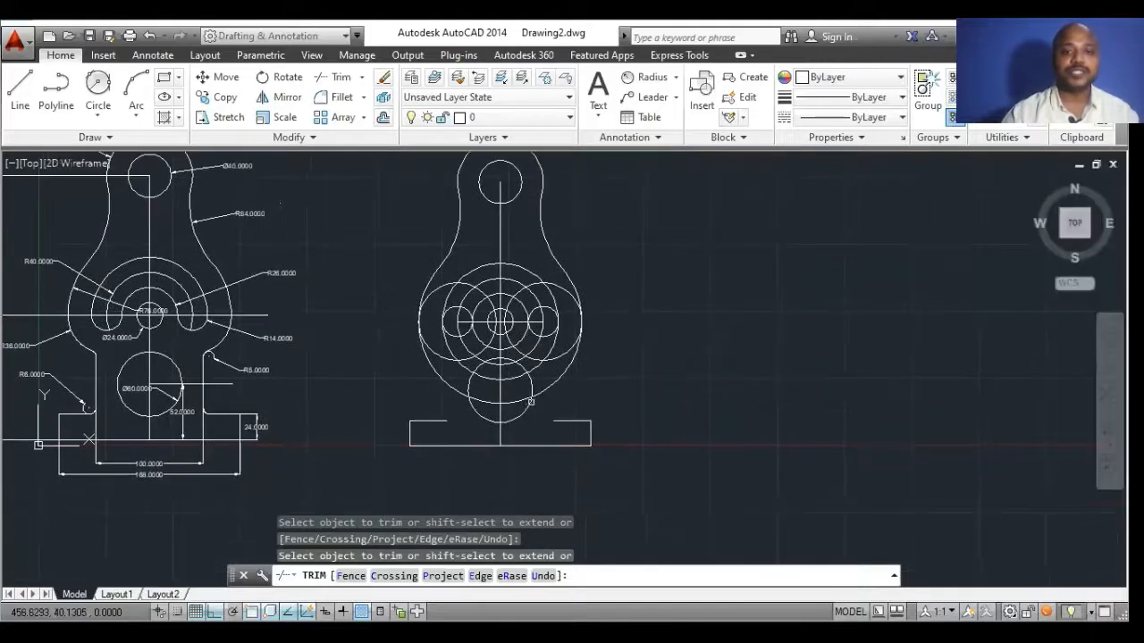
pyautogui.scroll(2, 469, 387)
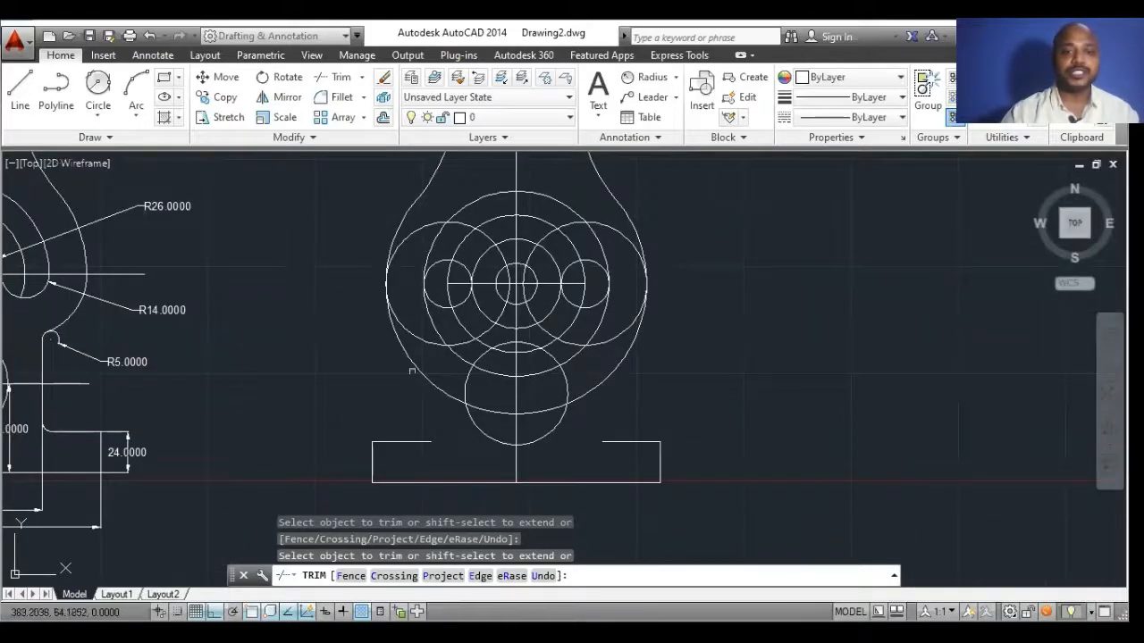
pyautogui.click(400, 344)
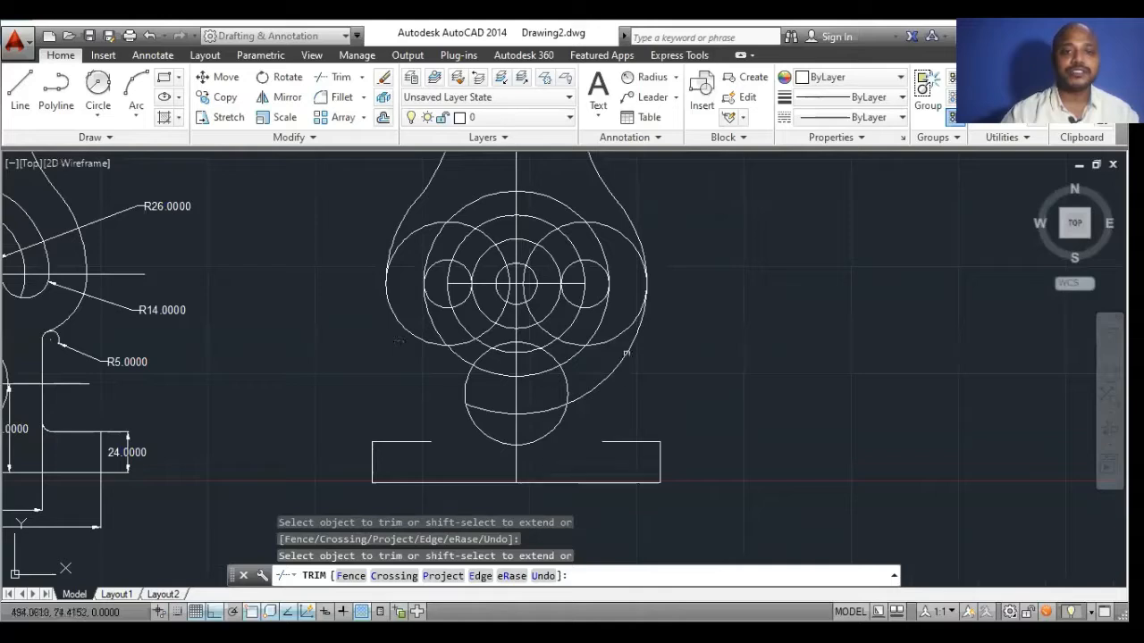
pyautogui.click(627, 352)
pyautogui.scroll(-2, 602, 409)
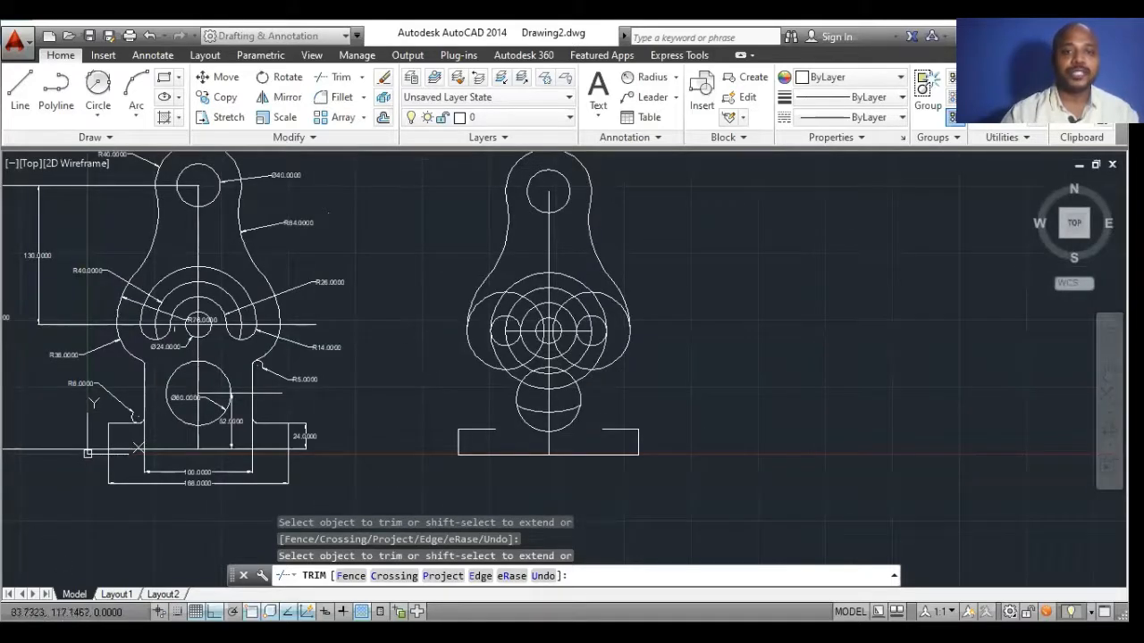
# Draw a short vertical line upward from the inner end of each base ledge.
pyautogui.click(19, 87)
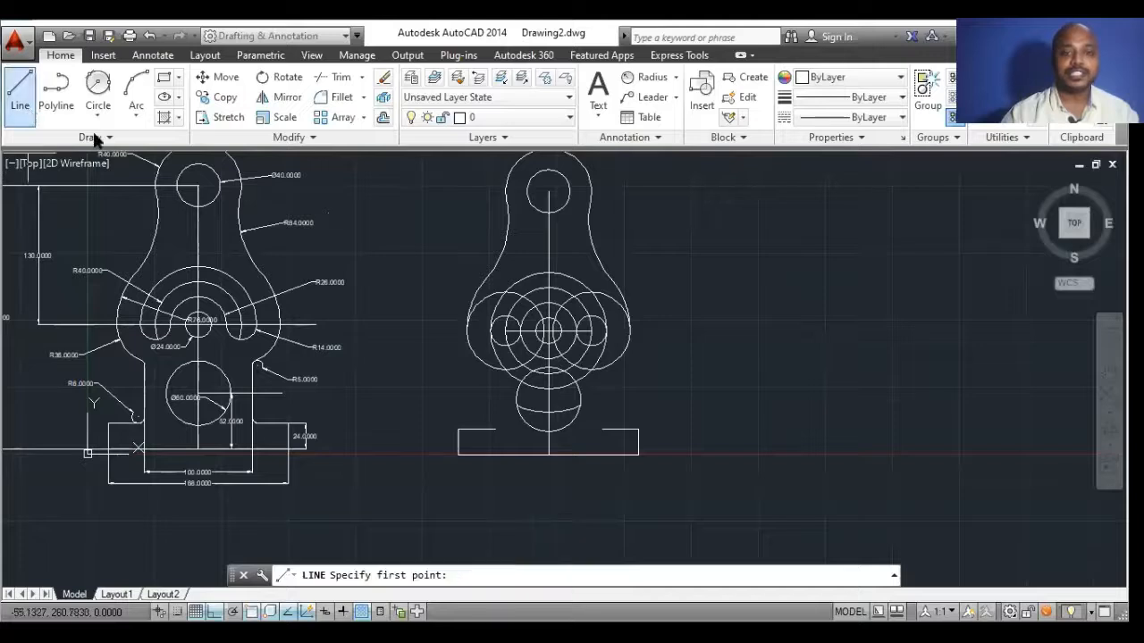
pyautogui.click(496, 429)
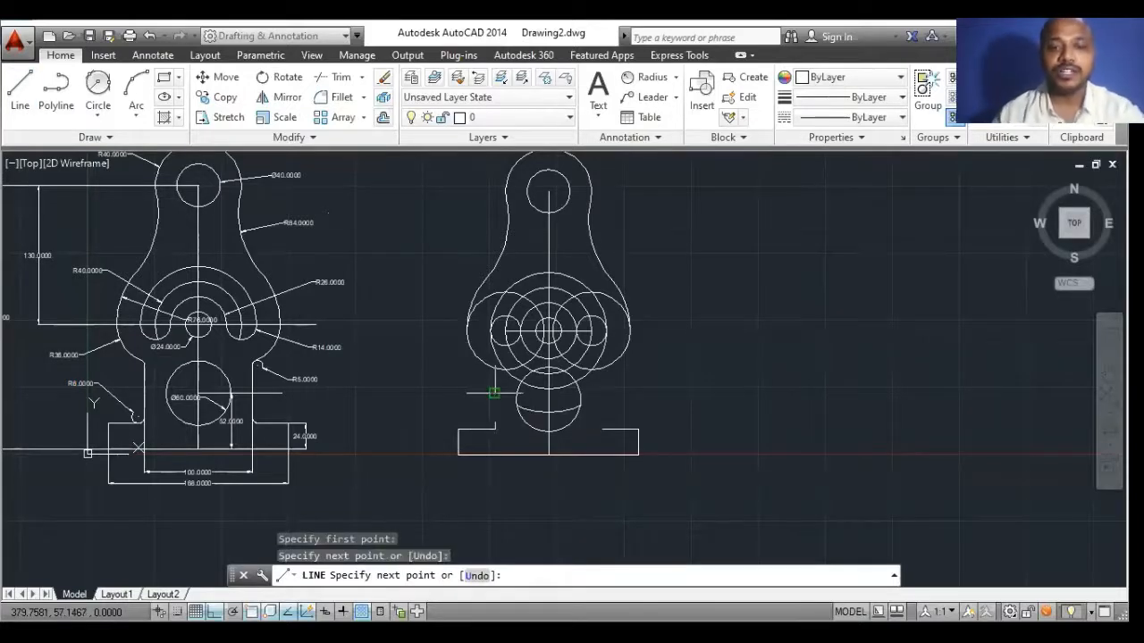
pyautogui.press('Escape')
pyautogui.scroll(2, 615, 438)
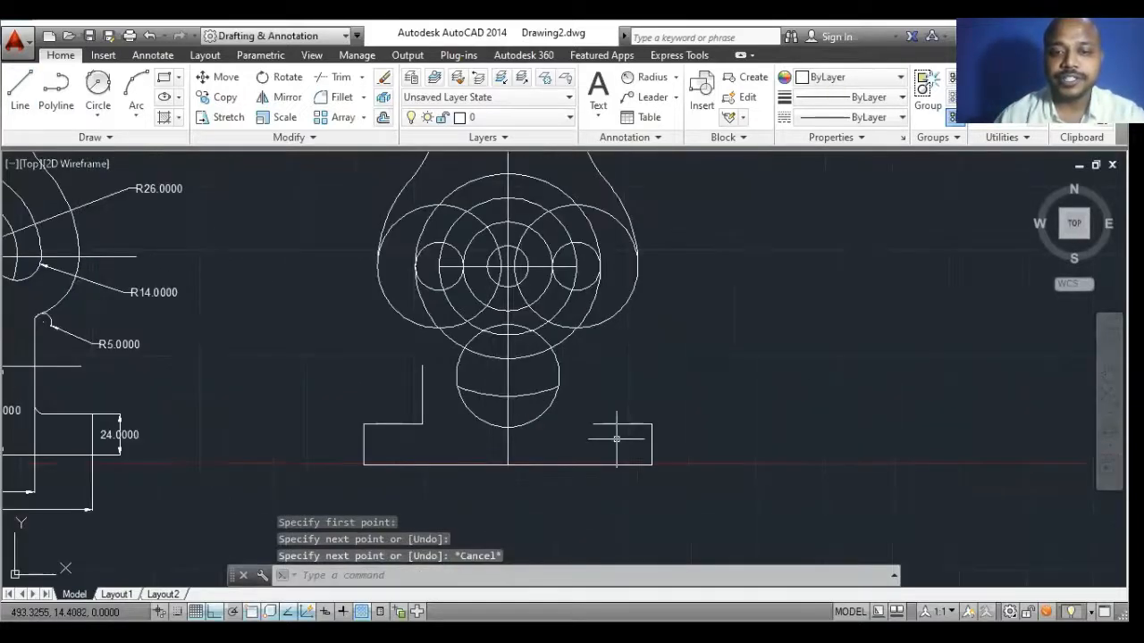
pyautogui.click(18, 90)
pyautogui.click(593, 424)
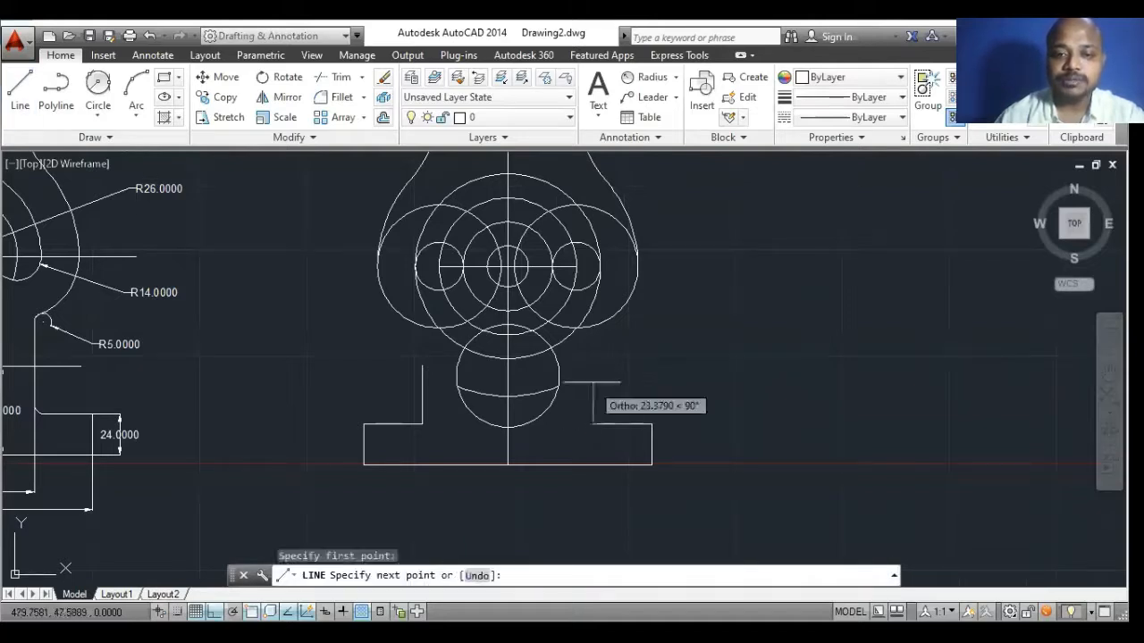
pyautogui.click(593, 376)
pyautogui.press('Escape')
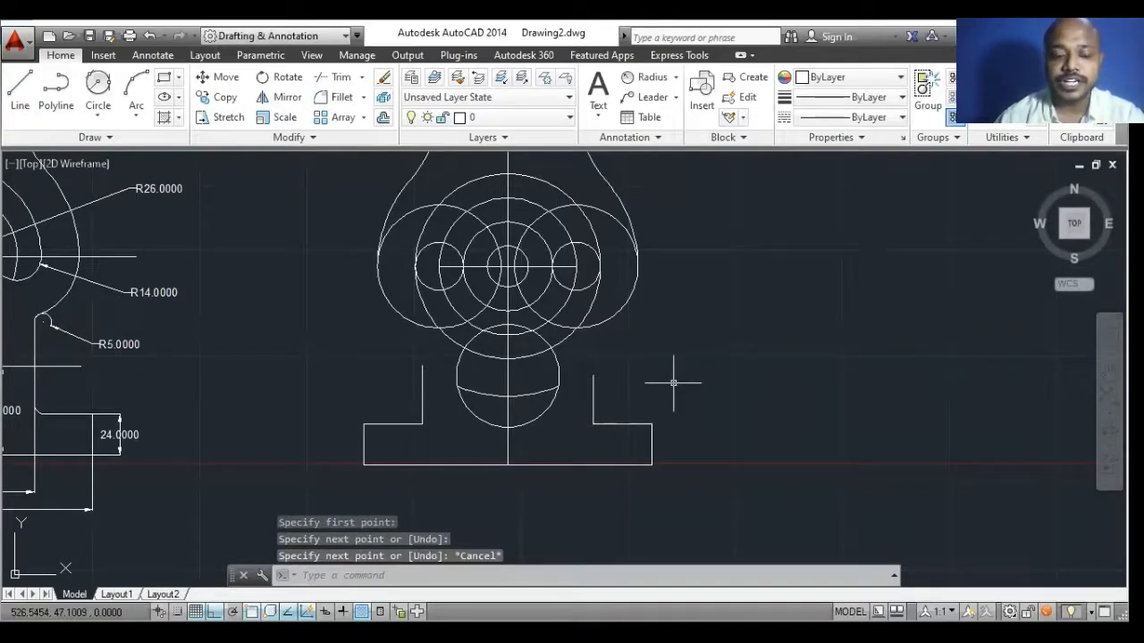
# Extend both vertical web lines up to the lower arcs of the large side circles.
pyautogui.write('ex')
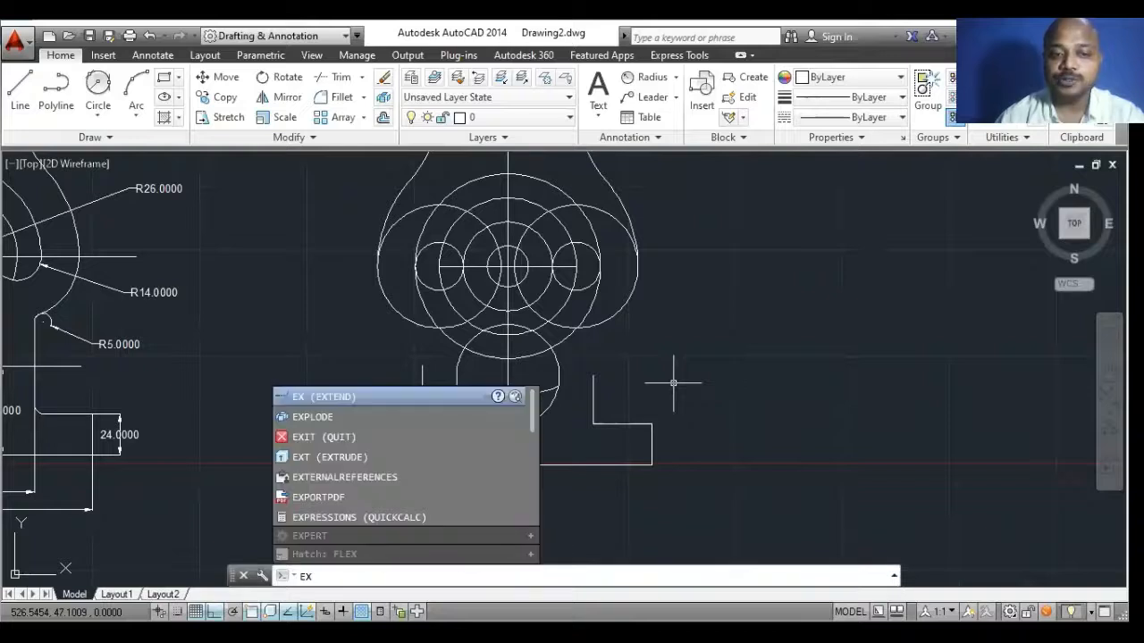
pyautogui.press('Return')
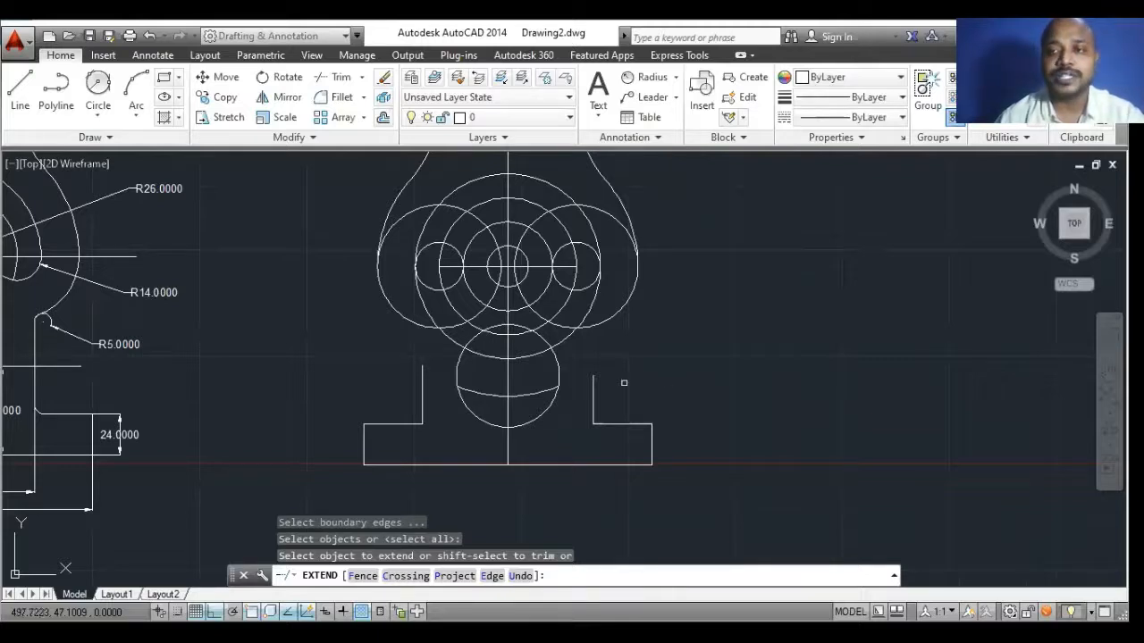
pyautogui.click(422, 381)
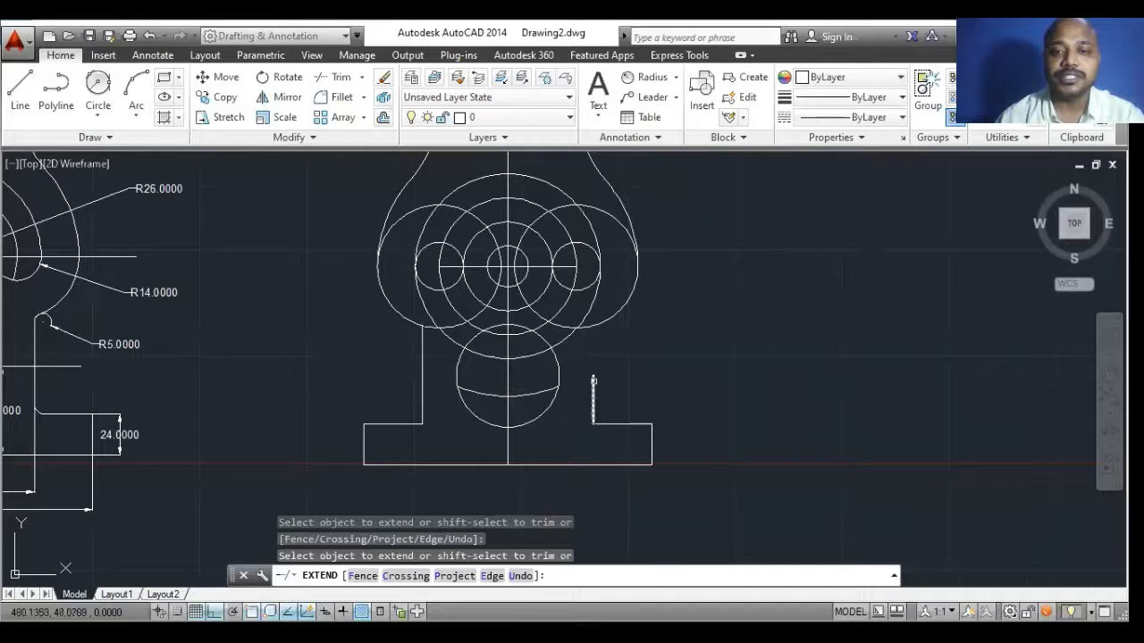
pyautogui.click(594, 381)
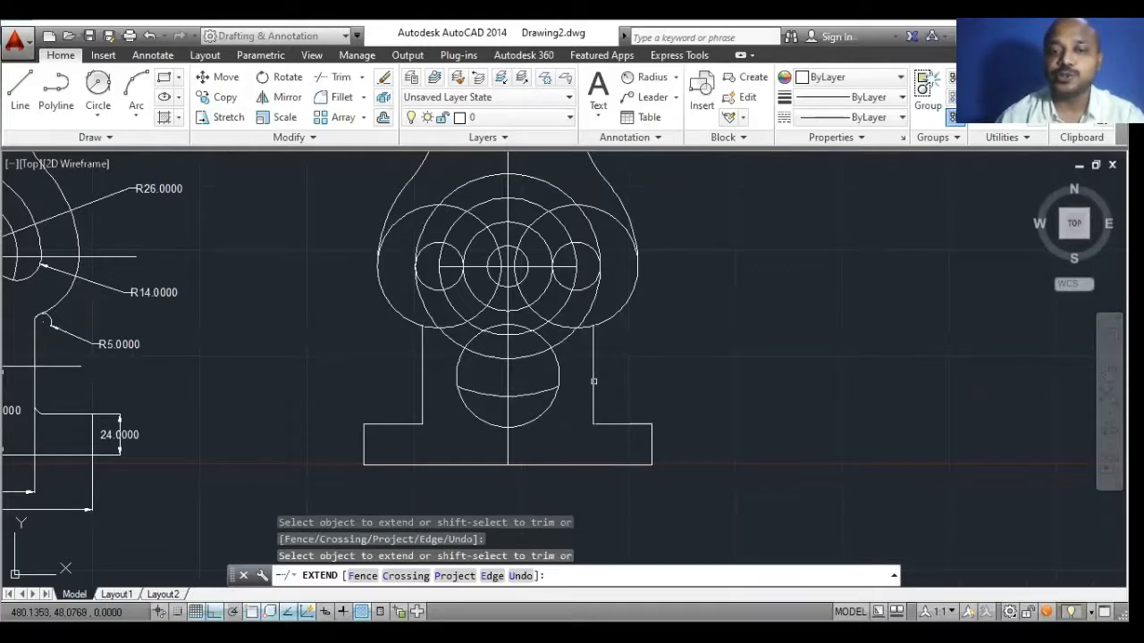
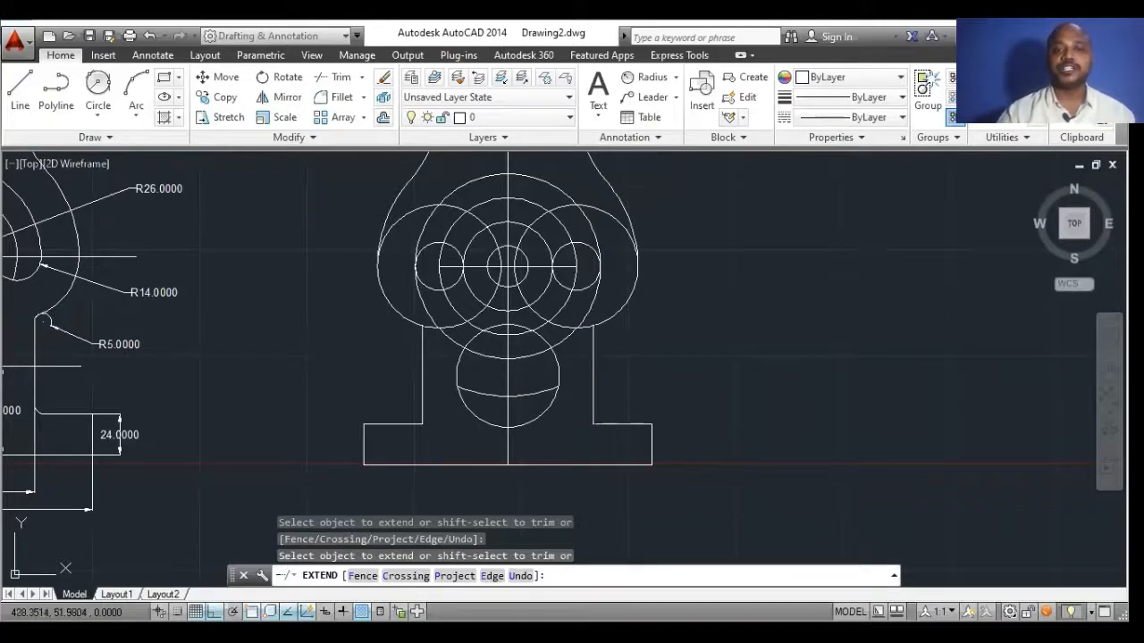
pyautogui.scroll(2, 555, 372)
pyautogui.scroll(-2, 497, 391)
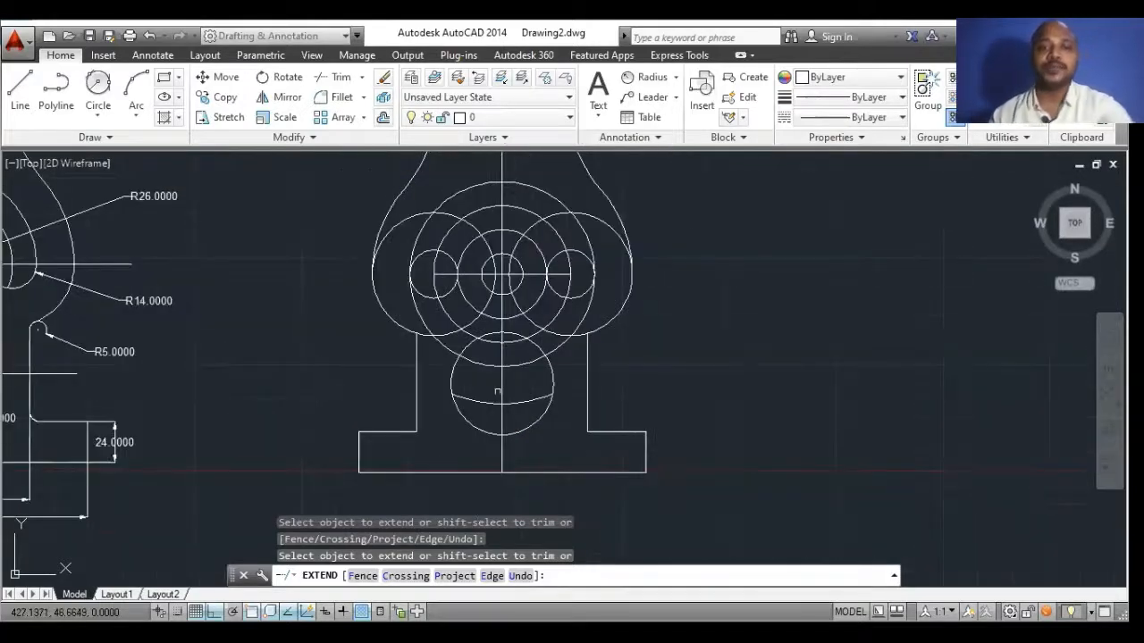
pyautogui.press('Escape')
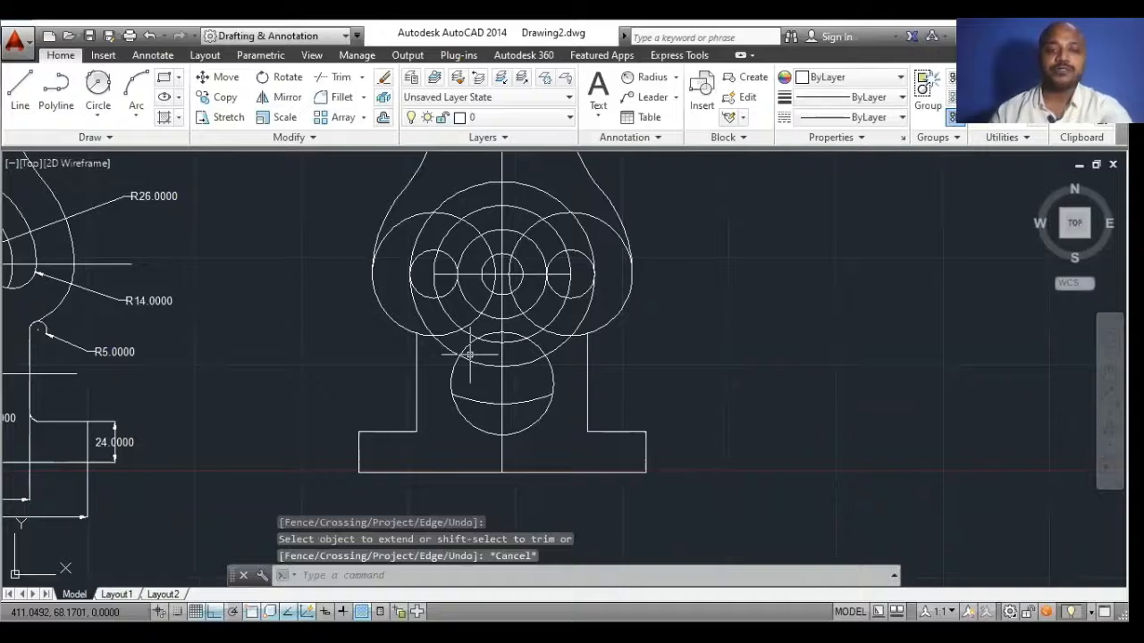
# Trim the two large side circles' lower parts between the web lines and their upper parts inside the outline.
pyautogui.write('tr')
pyautogui.press('Return')
pyautogui.press('Return')
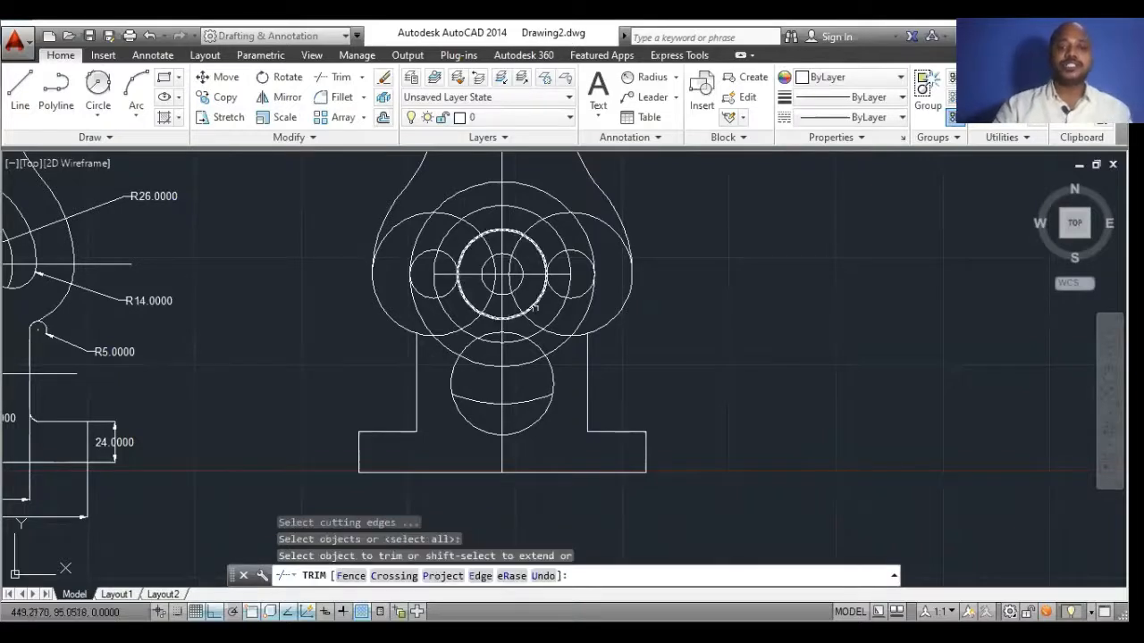
pyautogui.click(577, 335)
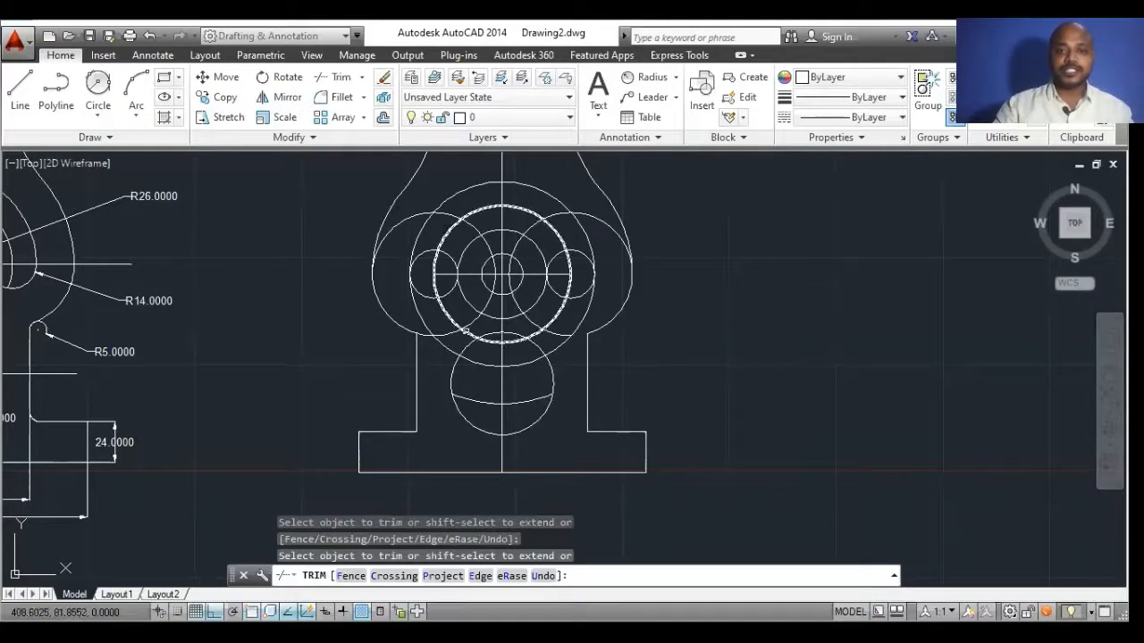
pyautogui.click(429, 336)
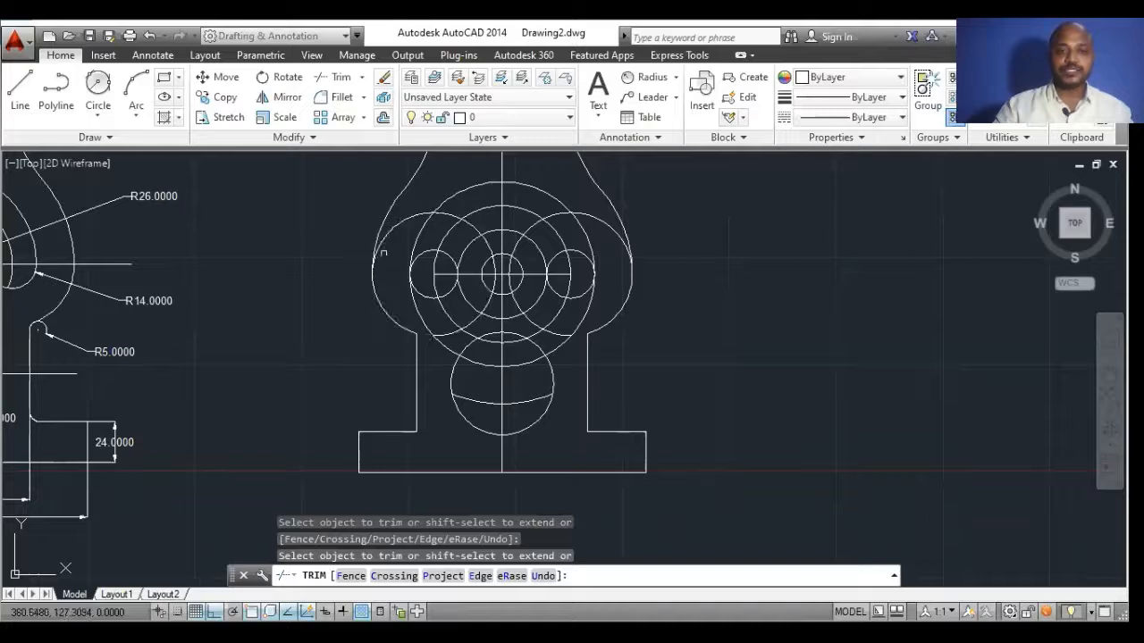
pyautogui.click(382, 247)
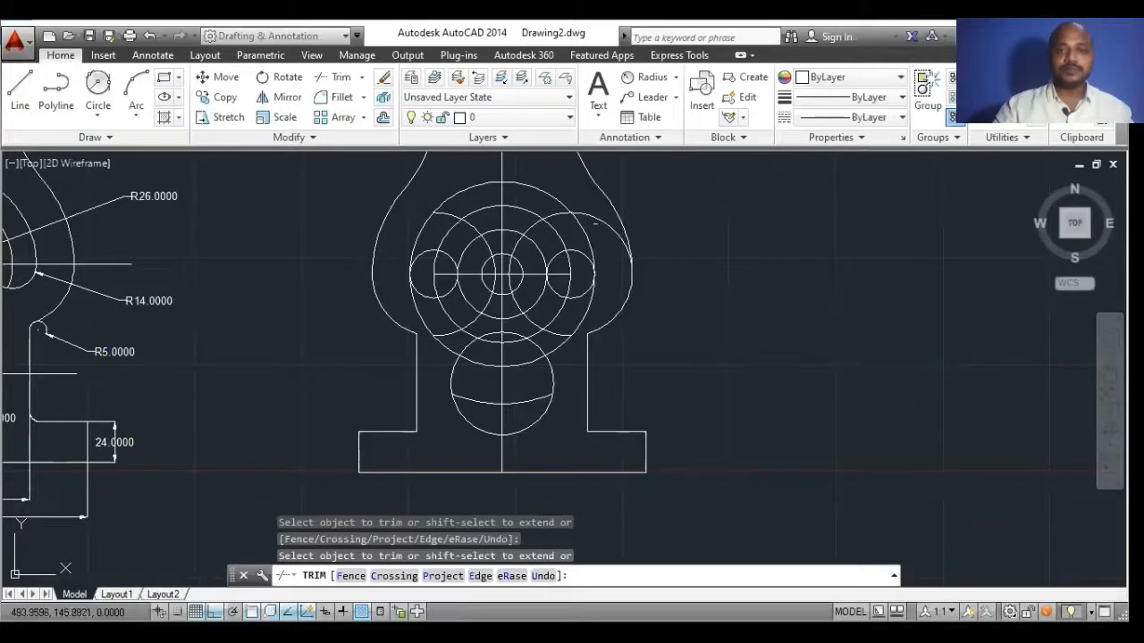
pyautogui.click(613, 223)
pyautogui.click(607, 239)
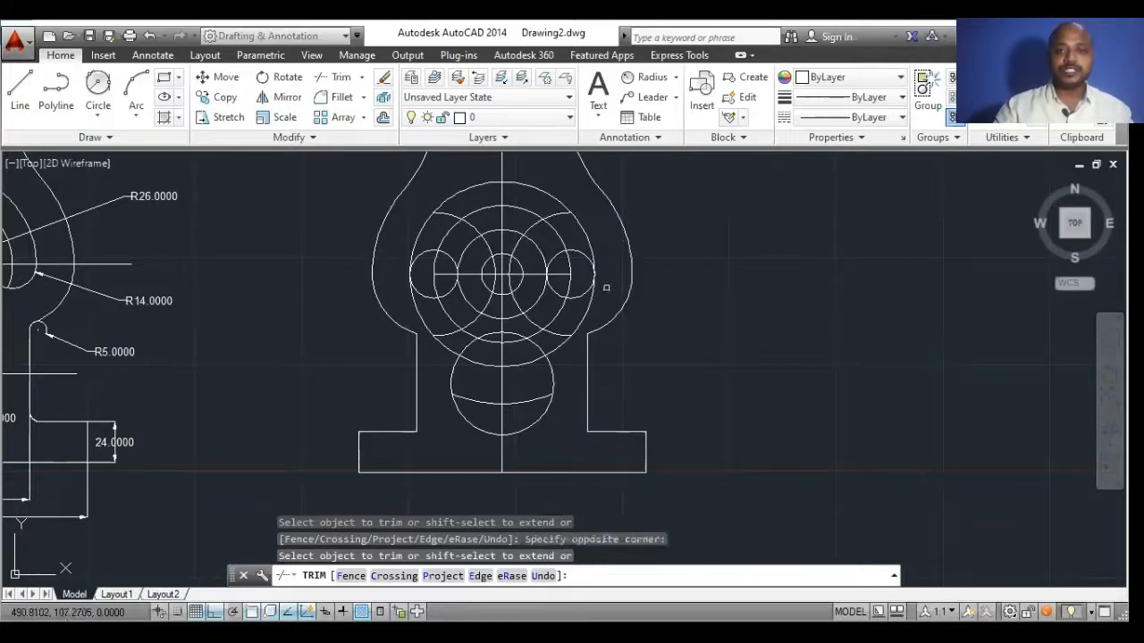
# Trim the lower portions of the concentric slot circles, construction arcs and centre line between the slot ends and the diameter 60 hole.
pyautogui.moveTo(553, 307)
pyautogui.mouseDown(button='middle')
pyautogui.moveTo(549, 278)
pyautogui.moveTo(562, 270)
pyautogui.mouseUp(button='middle')
pyautogui.moveTo(253, 282); pyautogui.dragTo(403, 329, button='middle')
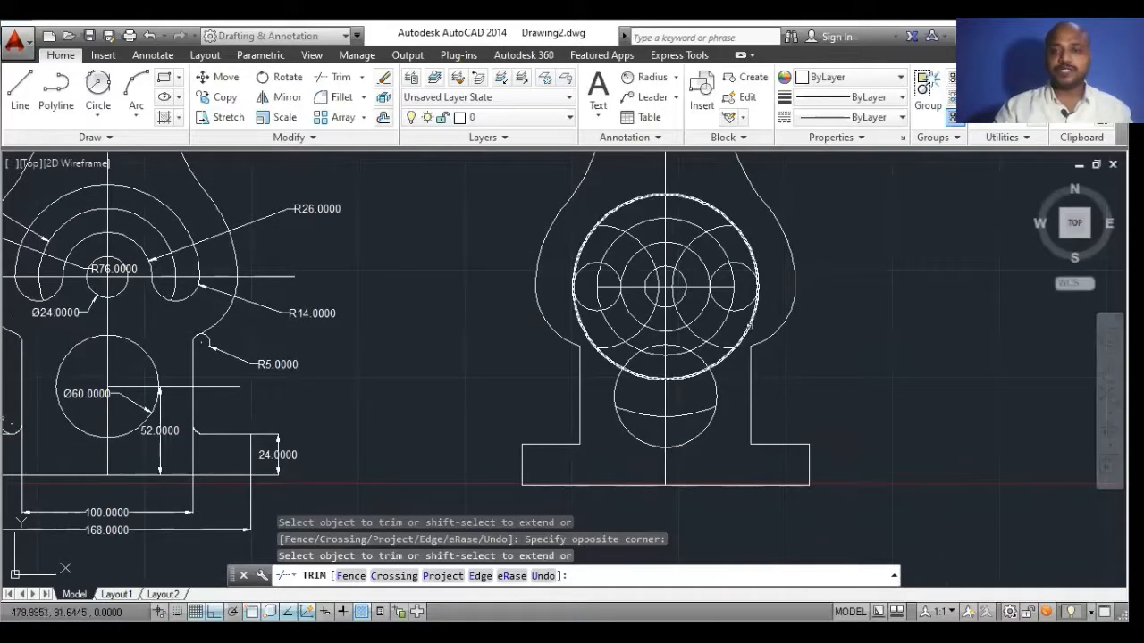
pyautogui.click(764, 322)
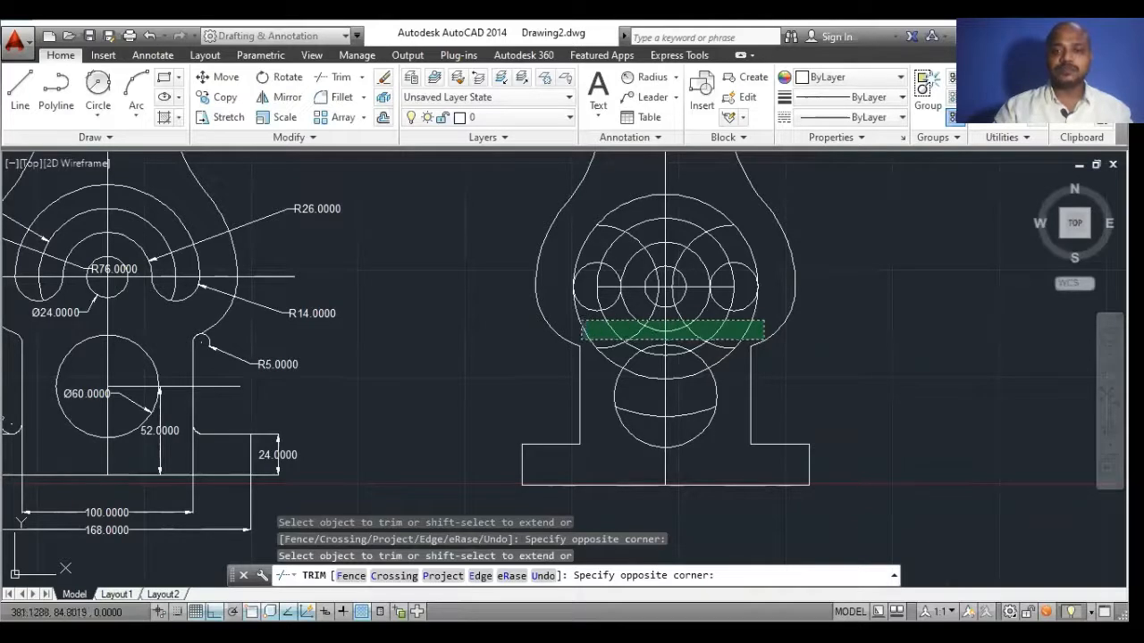
pyautogui.click(581, 339)
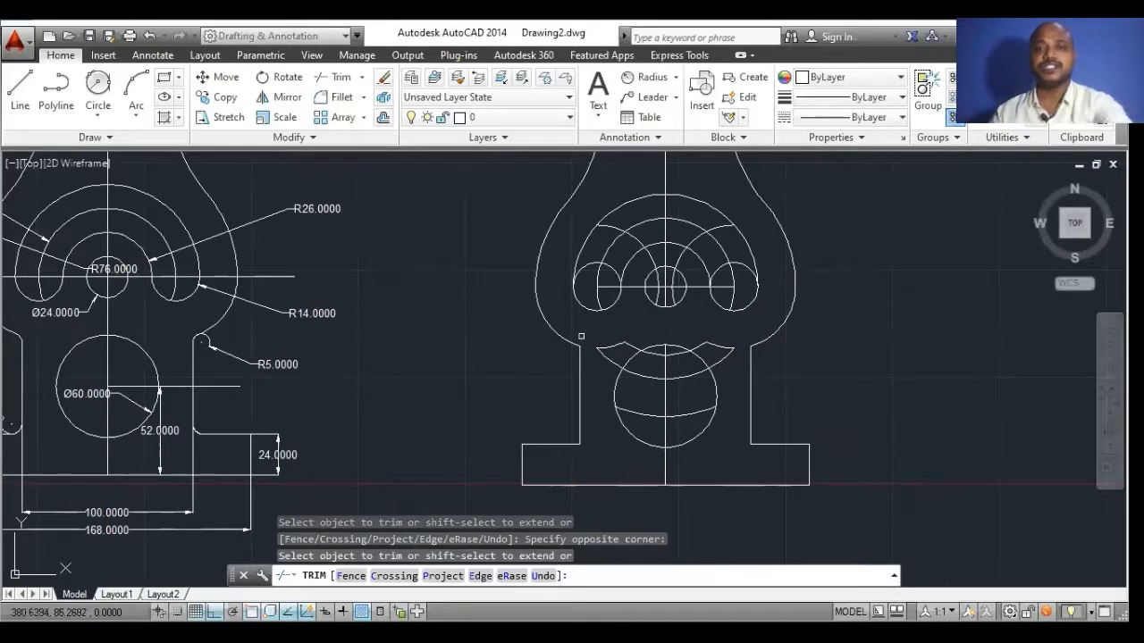
pyautogui.press('Escape')
# Erase the leftover arc pieces below the slot, including the one inside the diameter 60 hole.
pyautogui.click(749, 333)
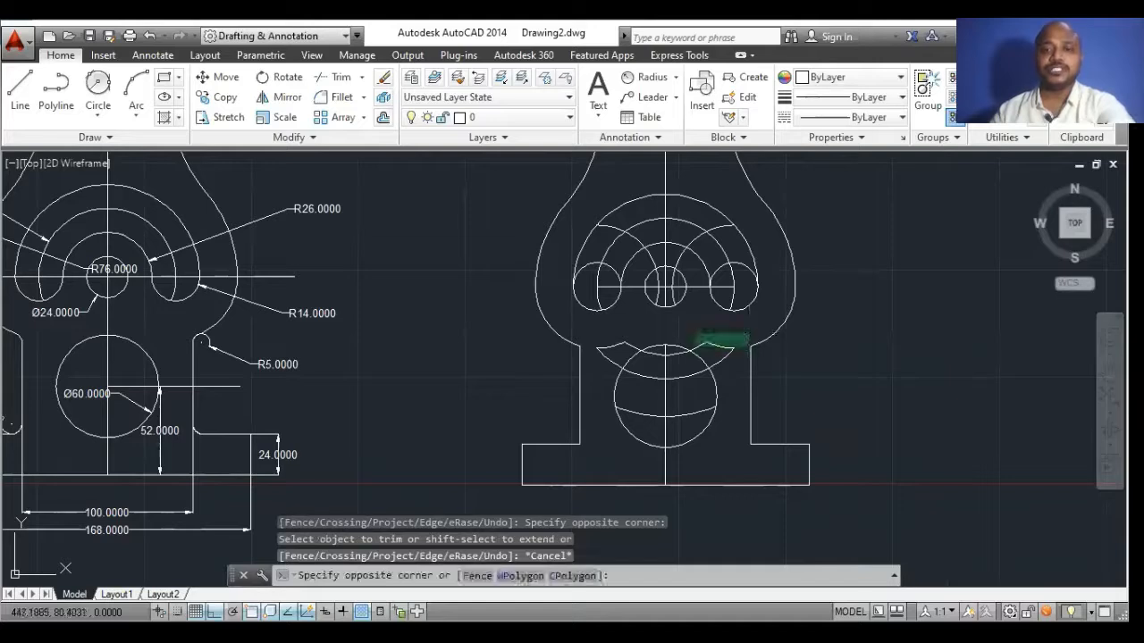
pyautogui.click(696, 349)
pyautogui.click(712, 287)
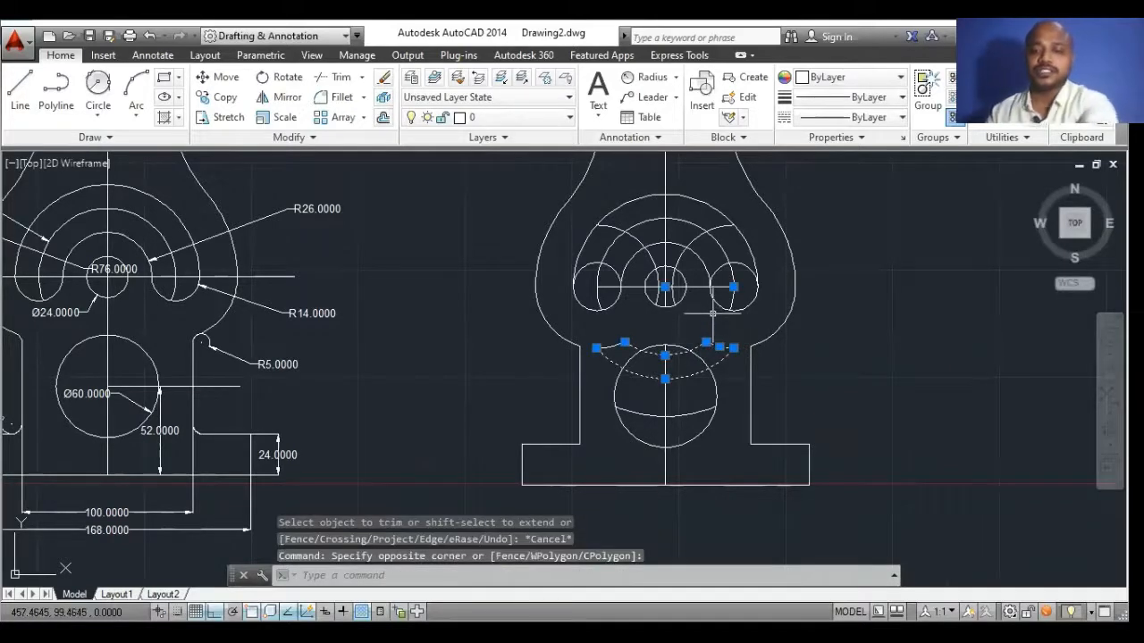
pyautogui.press('Delete')
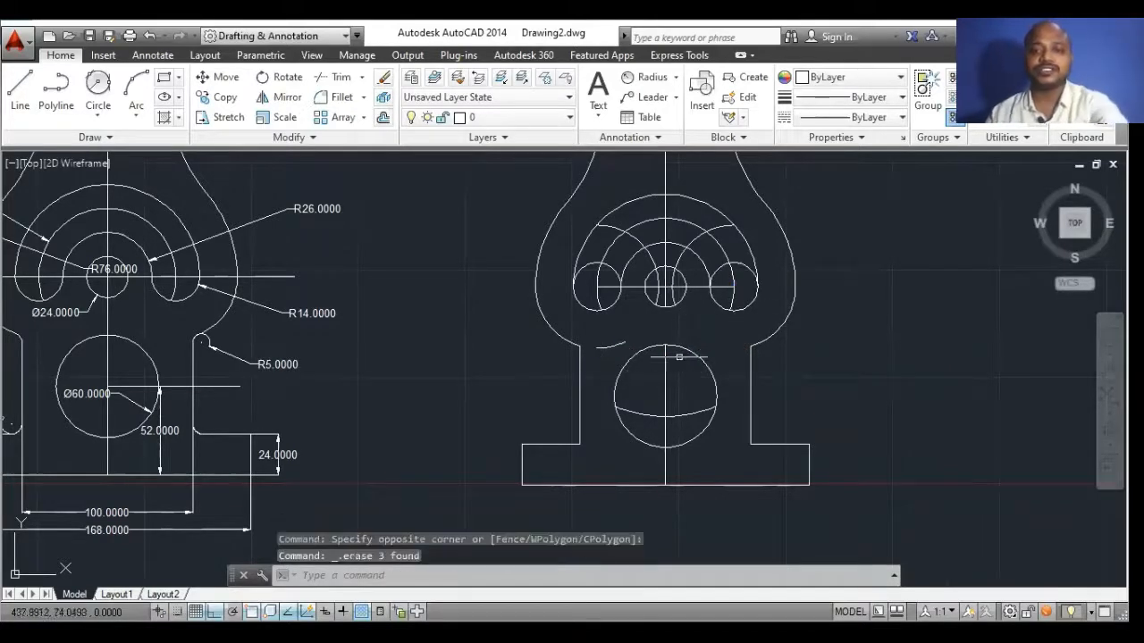
pyautogui.click(645, 414)
pyautogui.click(612, 346)
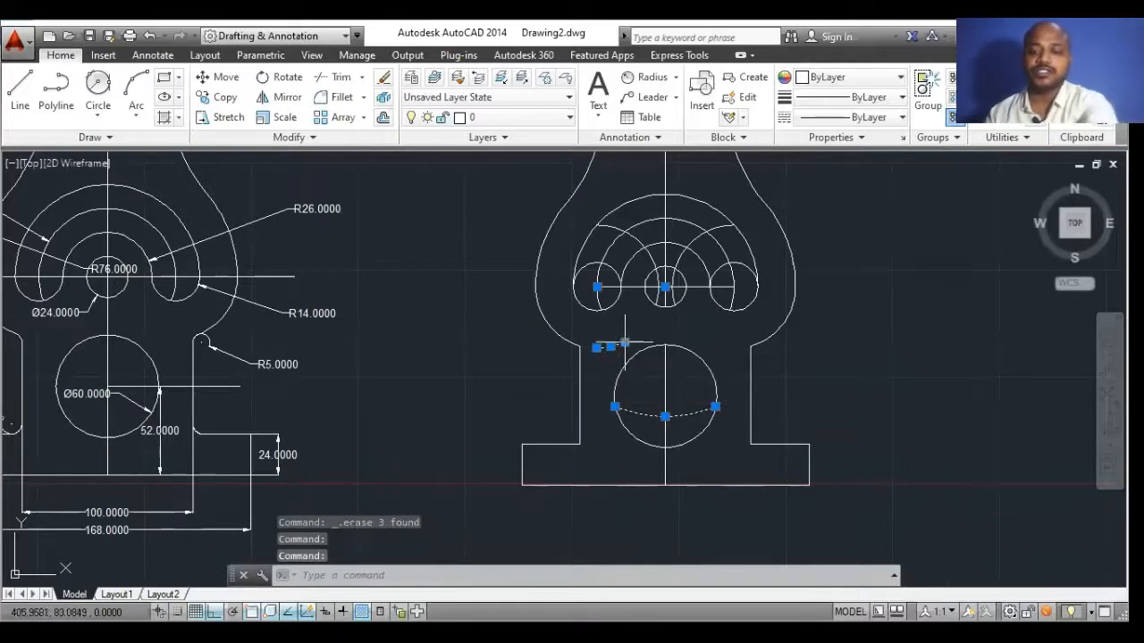
pyautogui.press('Delete')
# Erase the slot's middle arc and the two construction arcs crossing the diameter 24 hole.
pyautogui.click(621, 234)
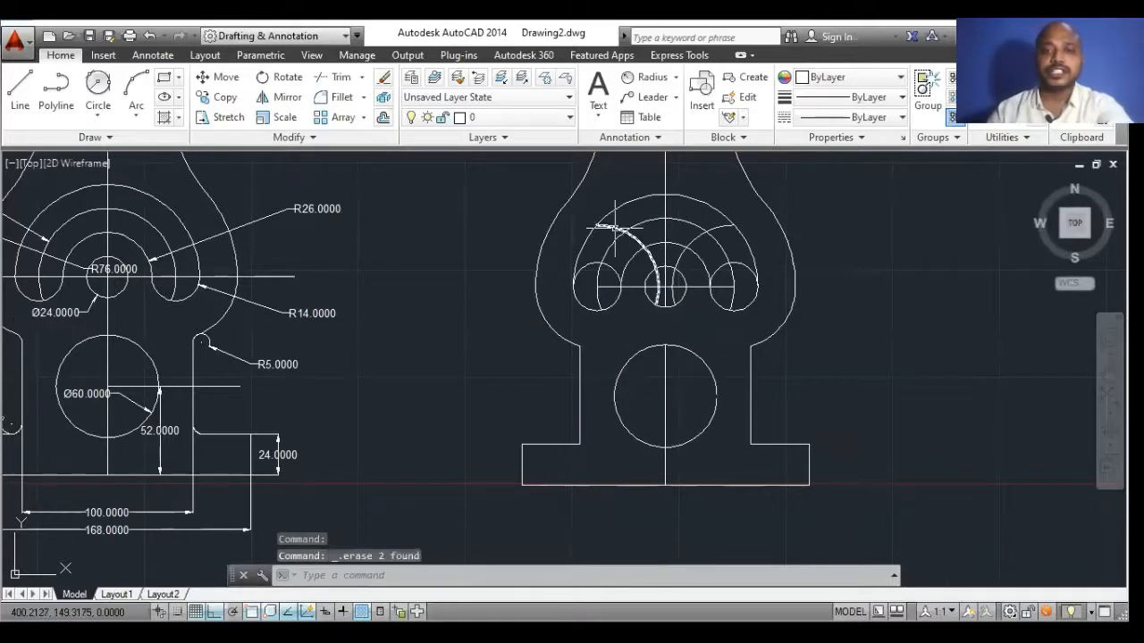
pyautogui.click(642, 222)
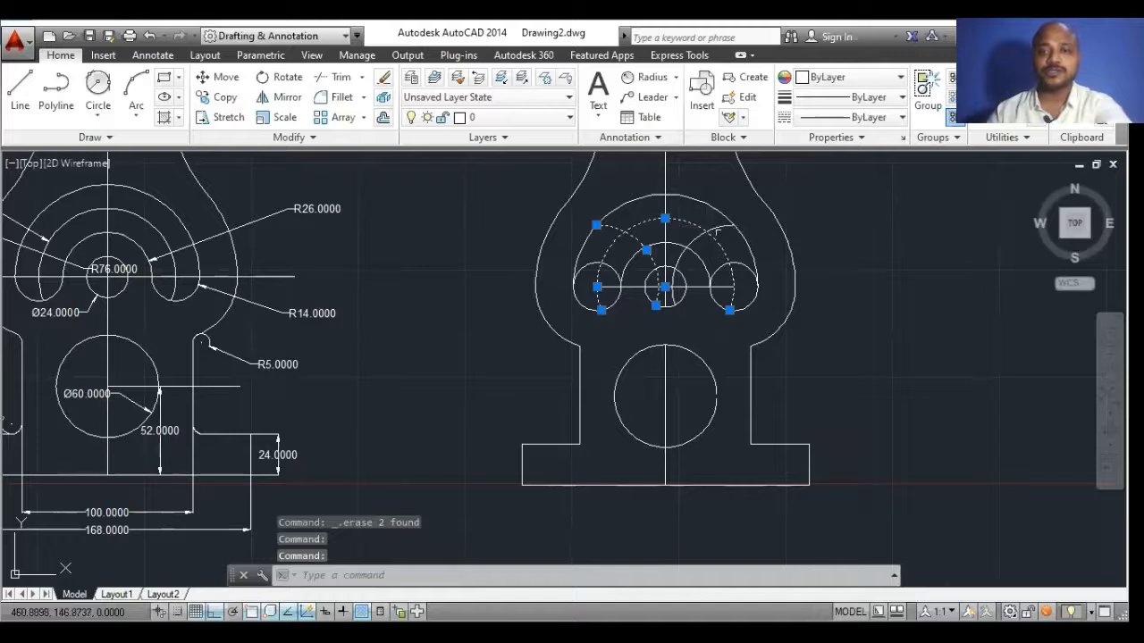
pyautogui.click(716, 228)
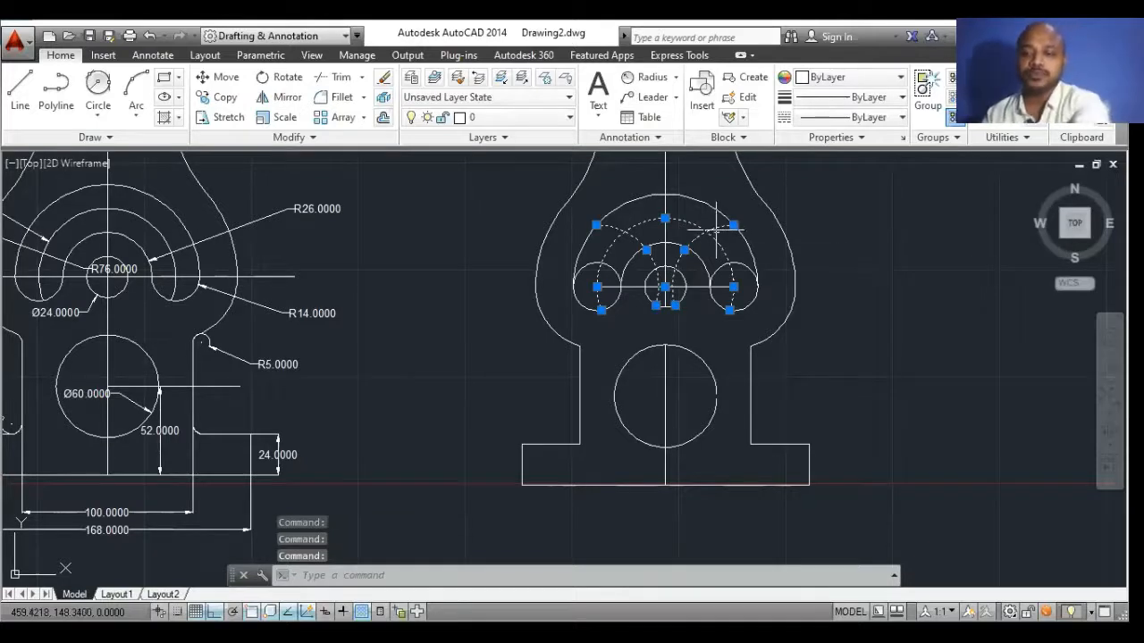
pyautogui.press('Delete')
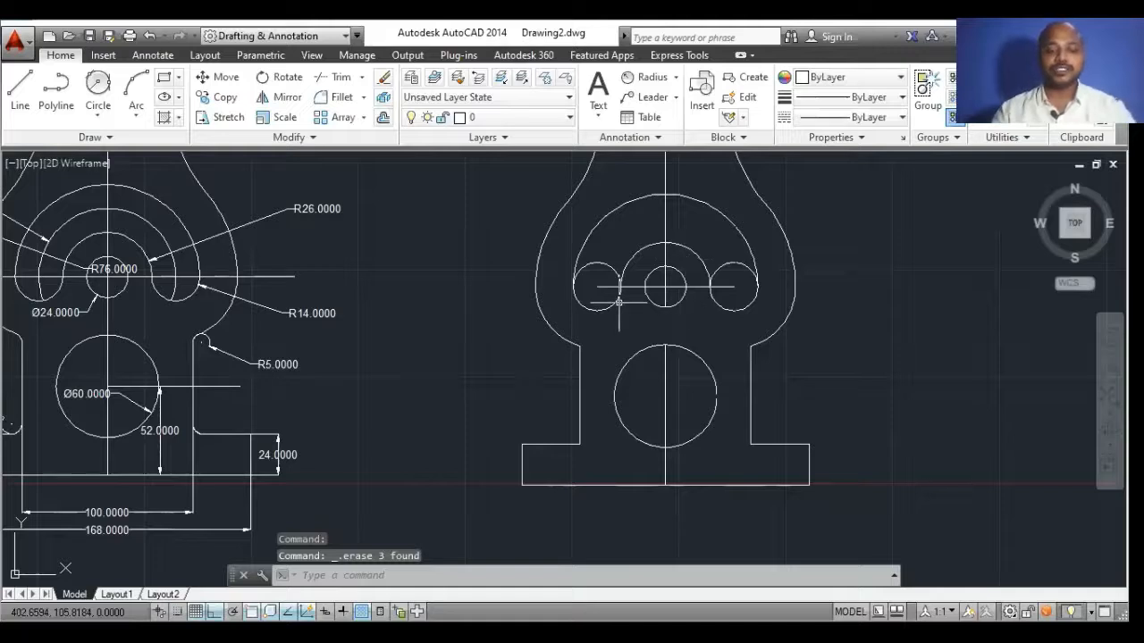
pyautogui.write('tr')
pyautogui.press('Return')
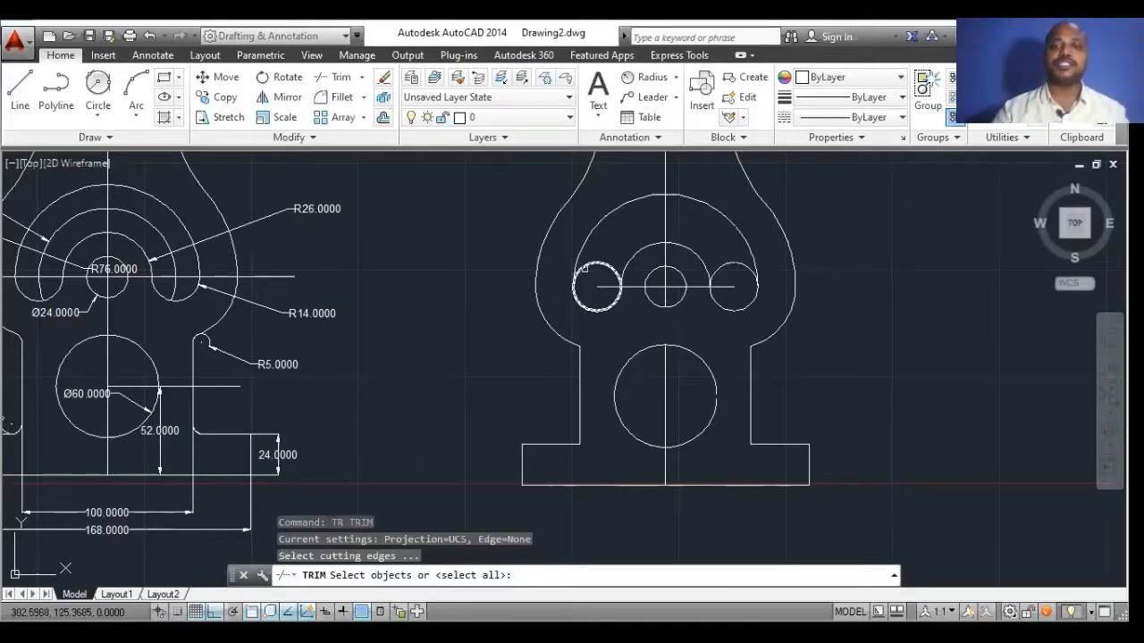
pyautogui.click(584, 268)
pyautogui.press('Escape')
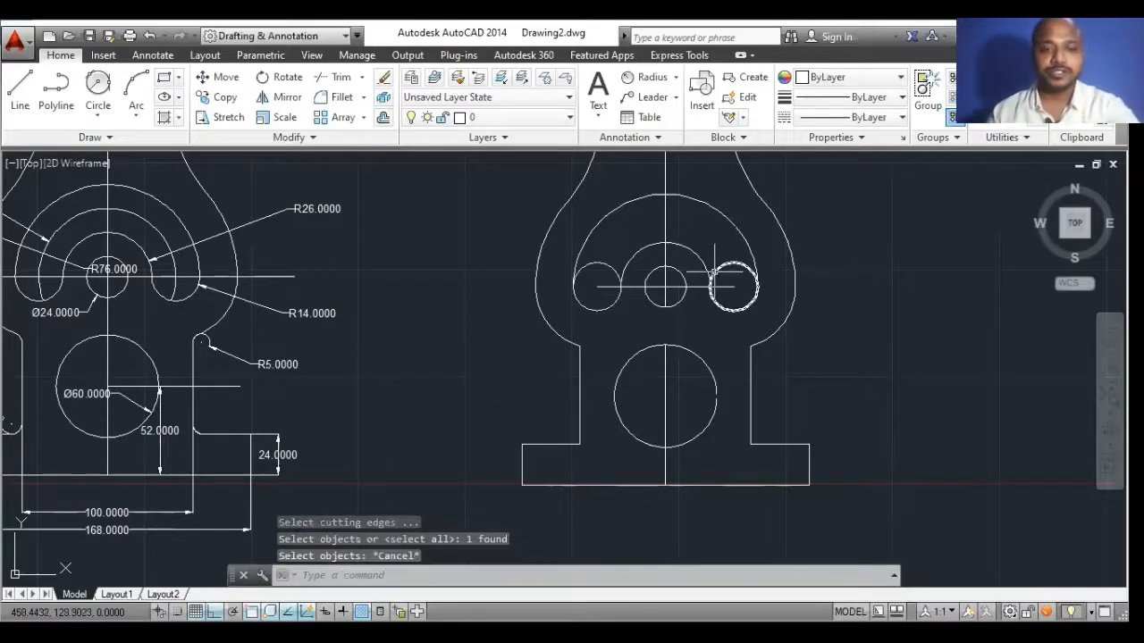
# Trim the upper halves of the two slot end circles to leave an open curved slot with rounded ends.
pyautogui.write('tr')
pyautogui.press('Return')
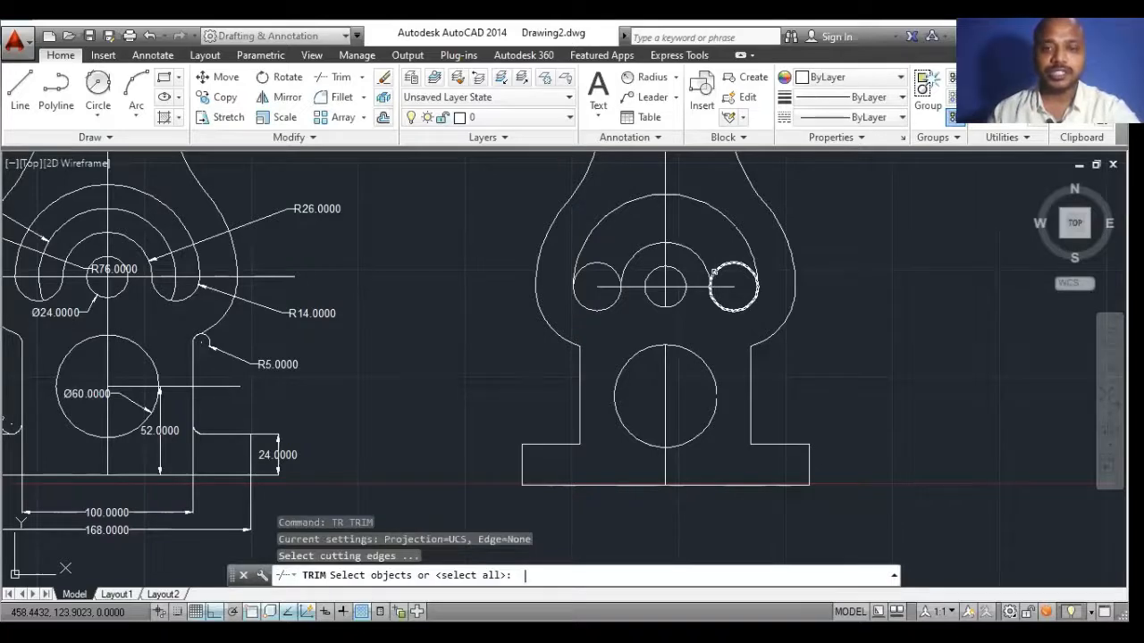
pyautogui.press('Return')
pyautogui.click(596, 264)
pyautogui.click(729, 263)
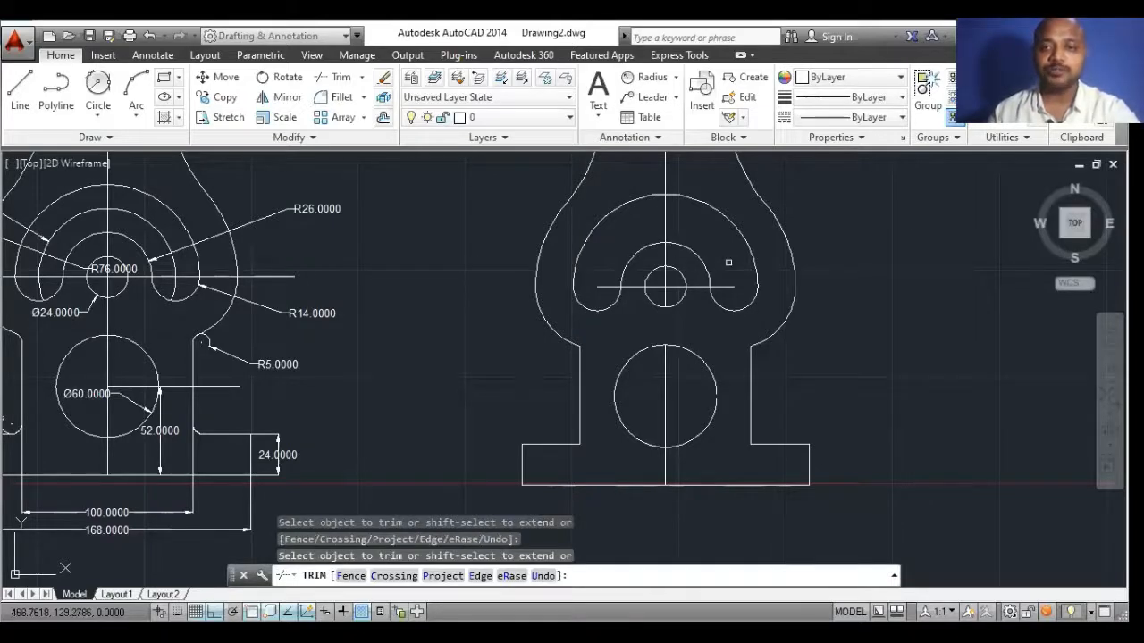
pyautogui.press('Escape')
# Draw a radius 5 circle tangent to the right vertical web line and the lower end of the right side arc.
pyautogui.scroll(-2, 737, 358)
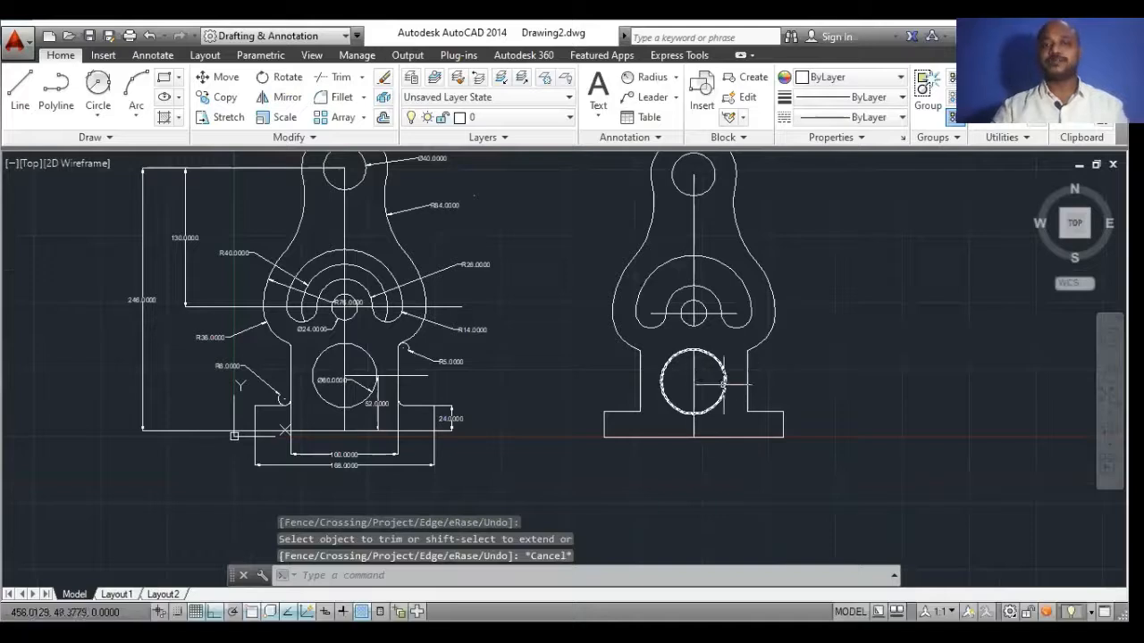
pyautogui.moveTo(723, 385); pyautogui.dragTo(672, 412, button='middle')
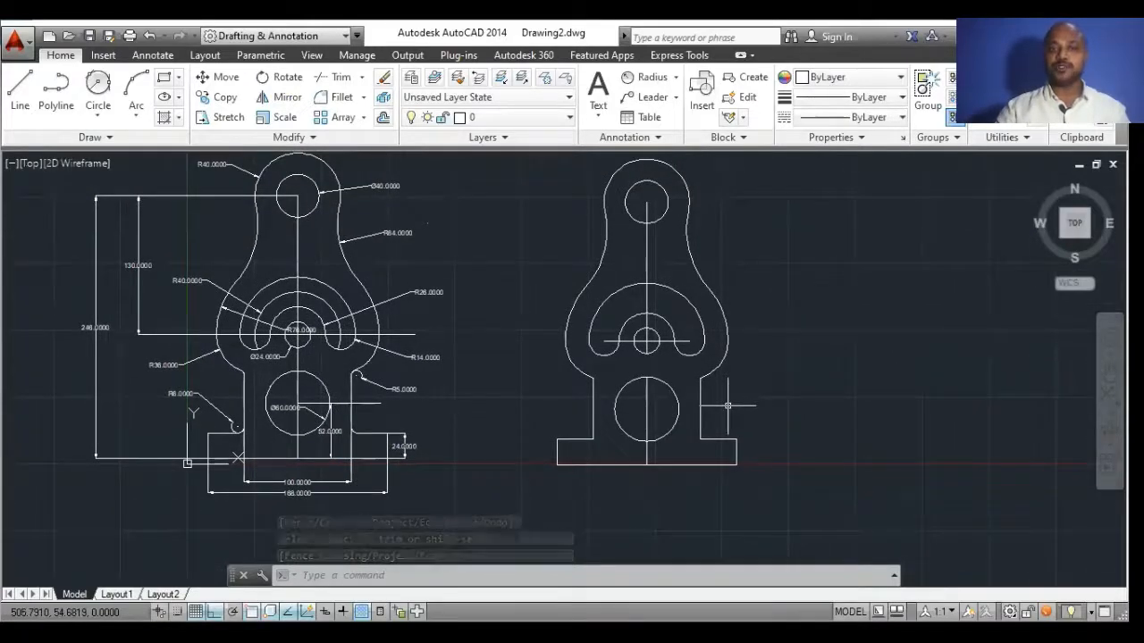
pyautogui.scroll(5, 366, 388)
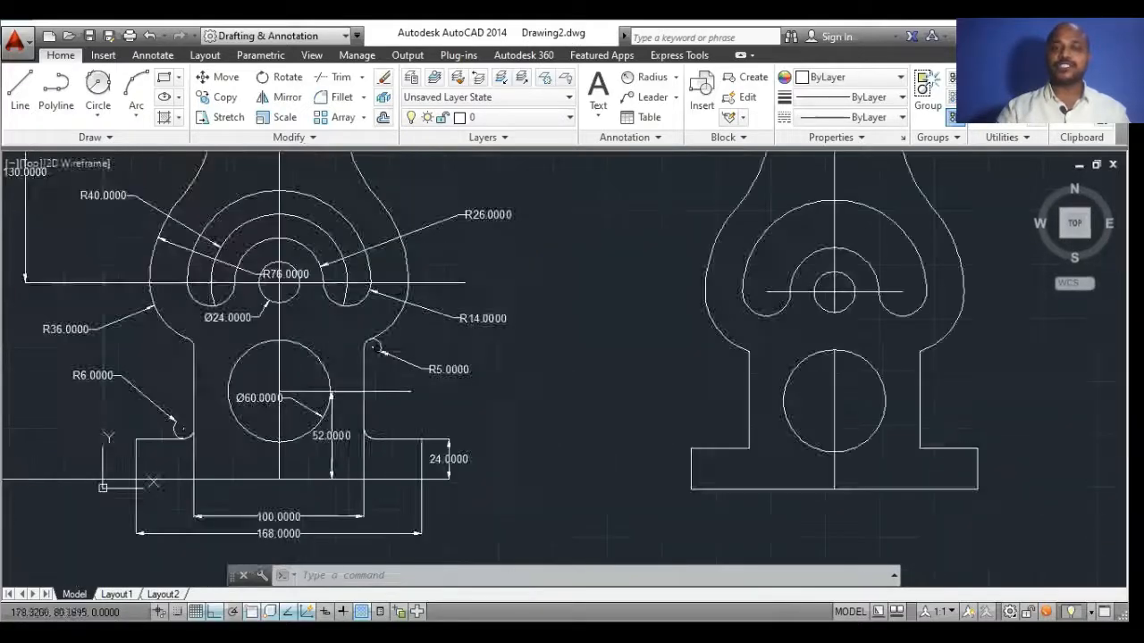
pyautogui.moveTo(817, 408); pyautogui.dragTo(716, 408, button='middle')
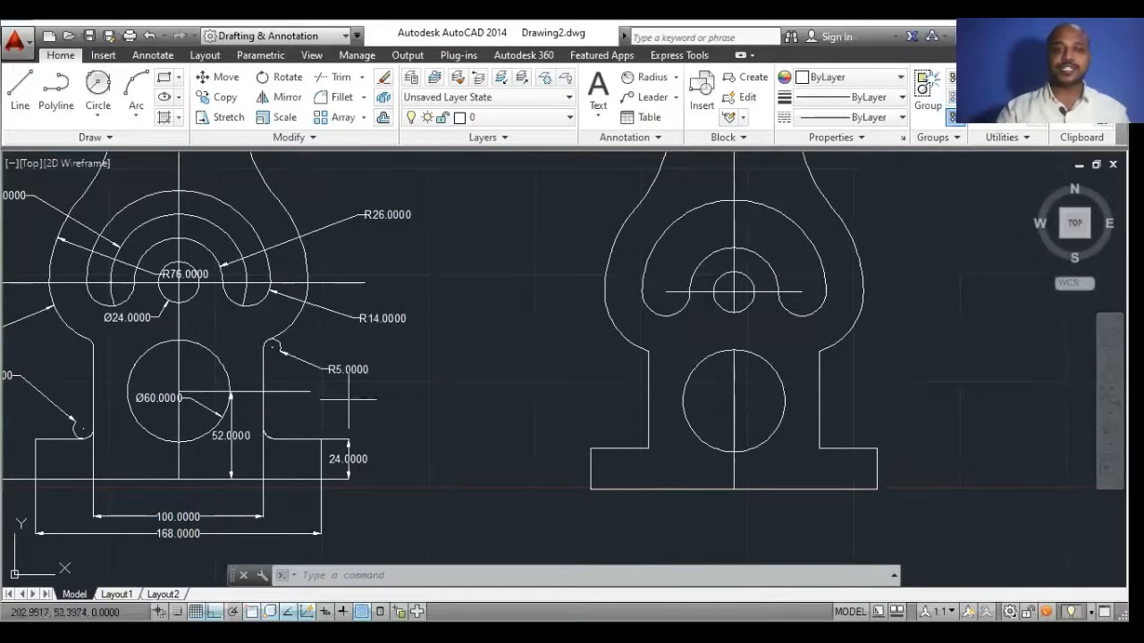
pyautogui.moveTo(296, 361); pyautogui.dragTo(454, 326, button='middle')
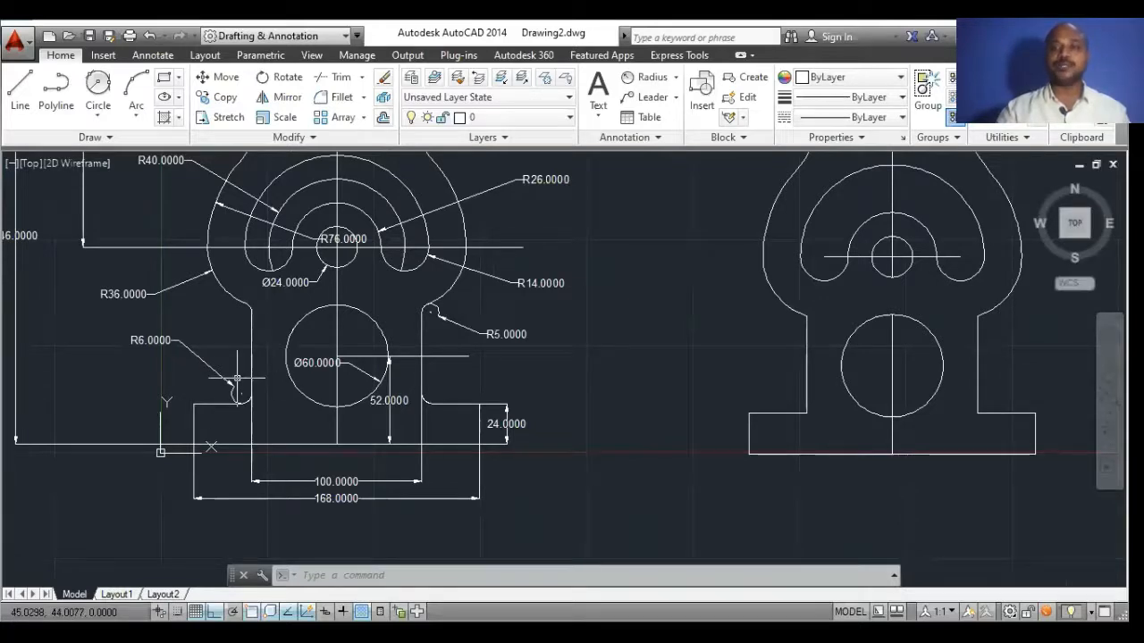
pyautogui.moveTo(661, 430); pyautogui.dragTo(343, 479, button='middle')
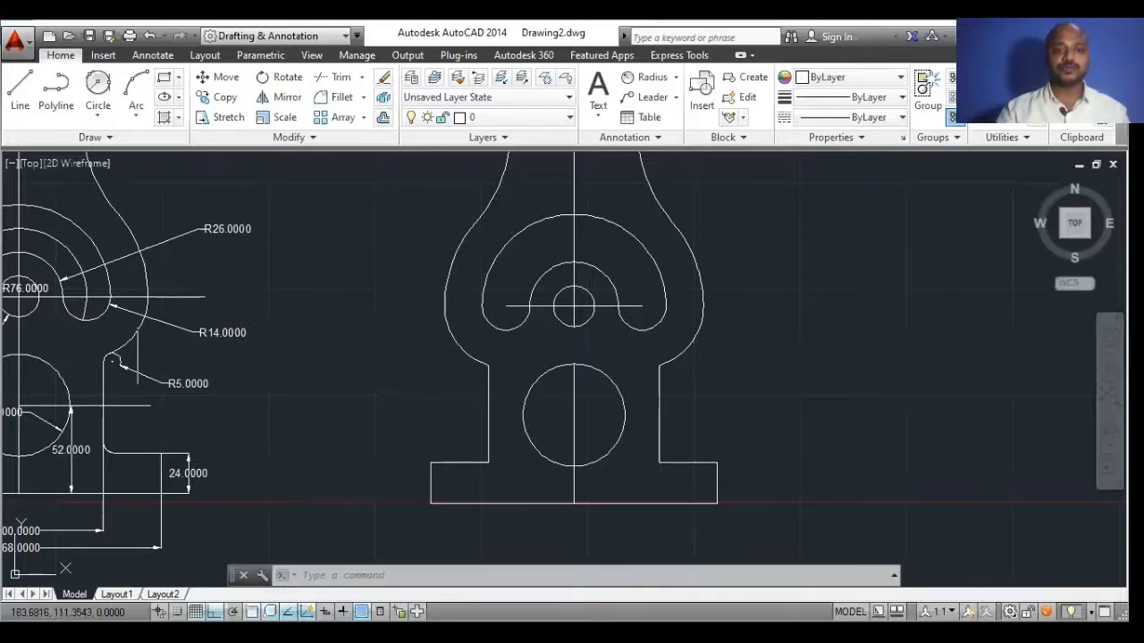
pyautogui.click(98, 114)
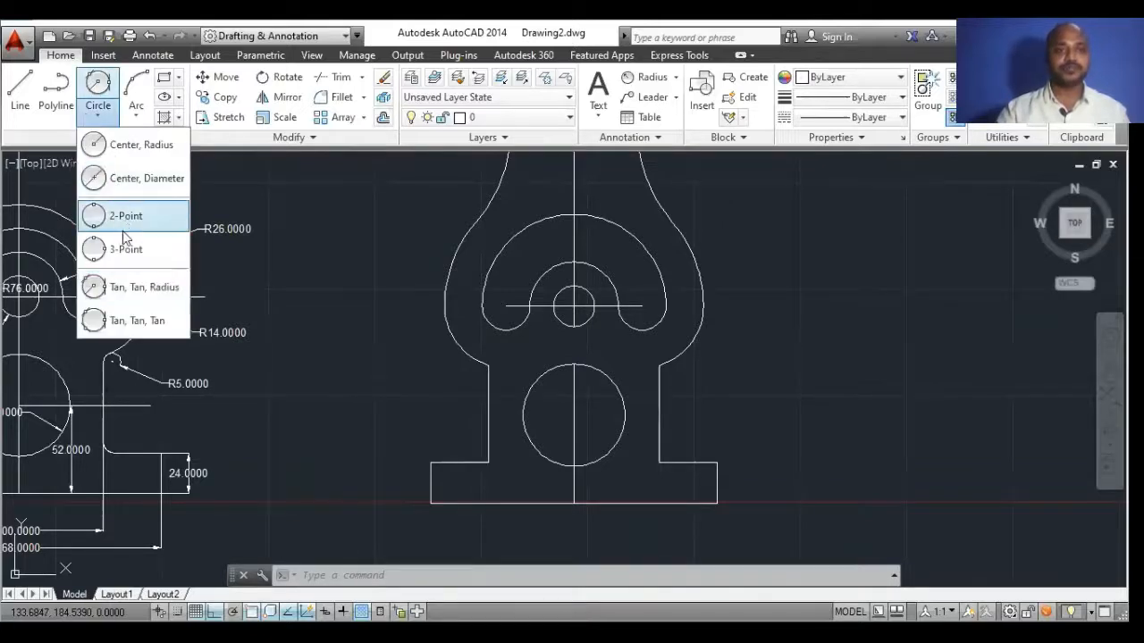
pyautogui.click(132, 288)
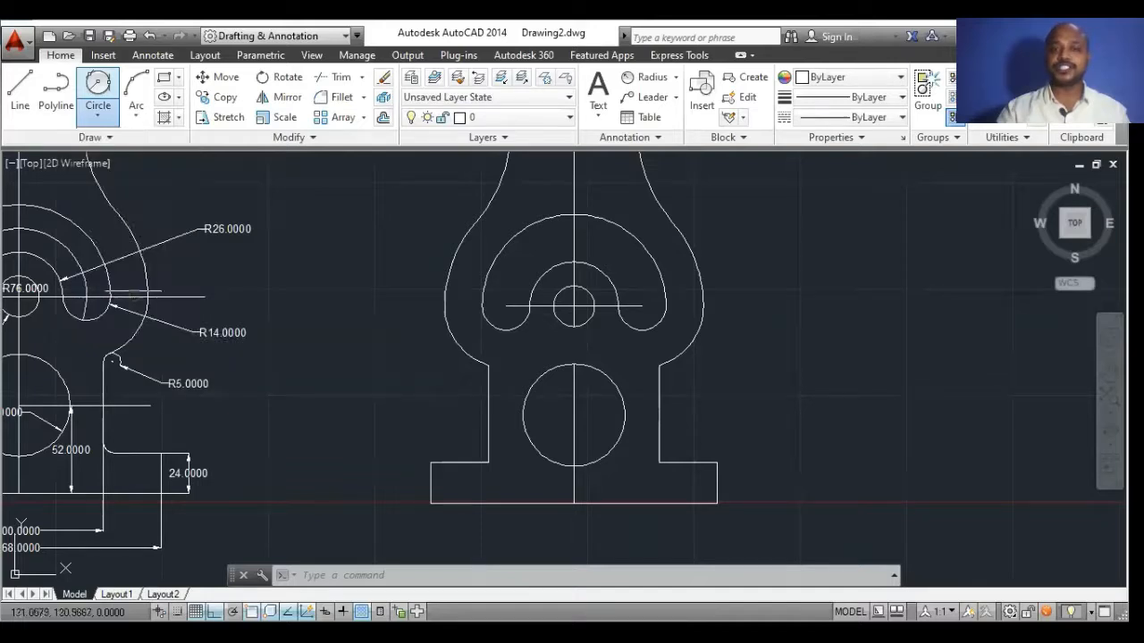
pyautogui.click(661, 387)
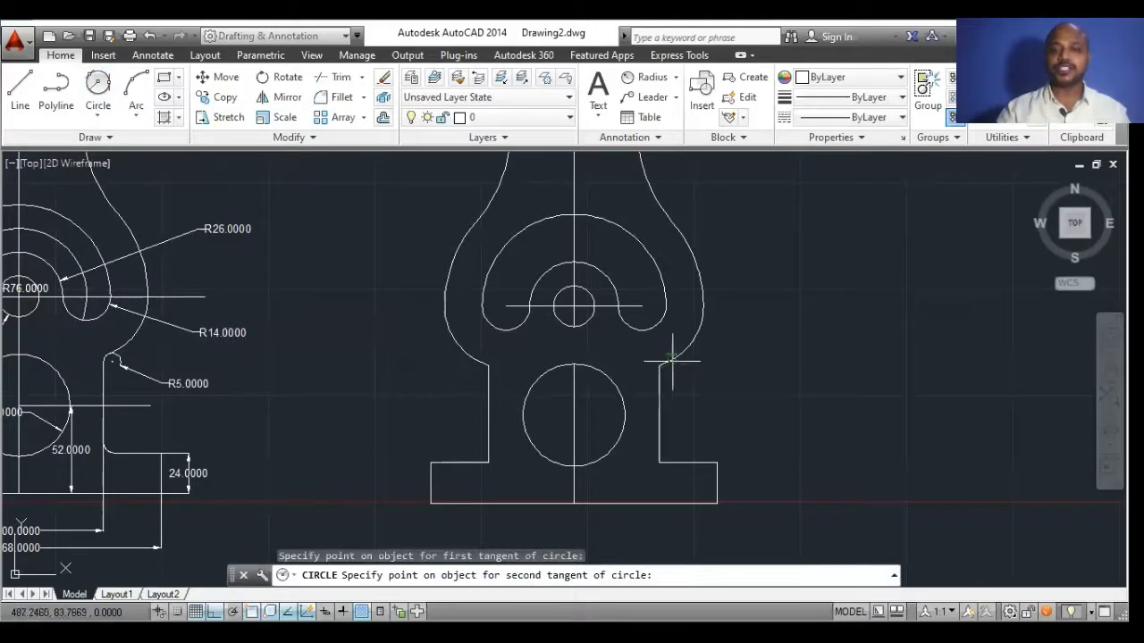
pyautogui.click(671, 361)
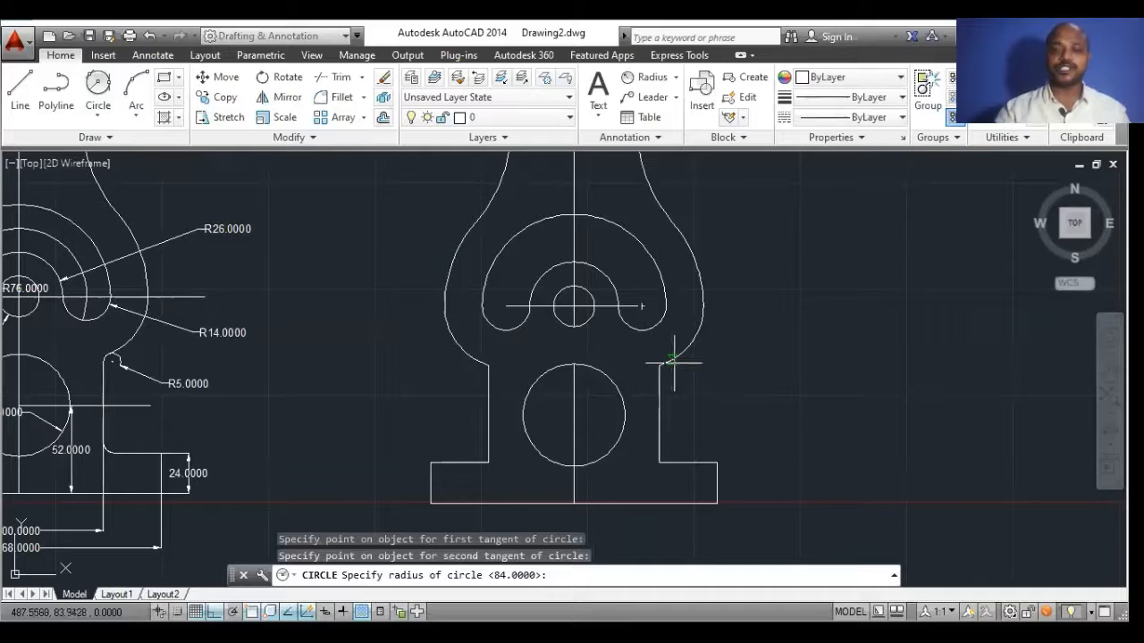
pyautogui.write('5')
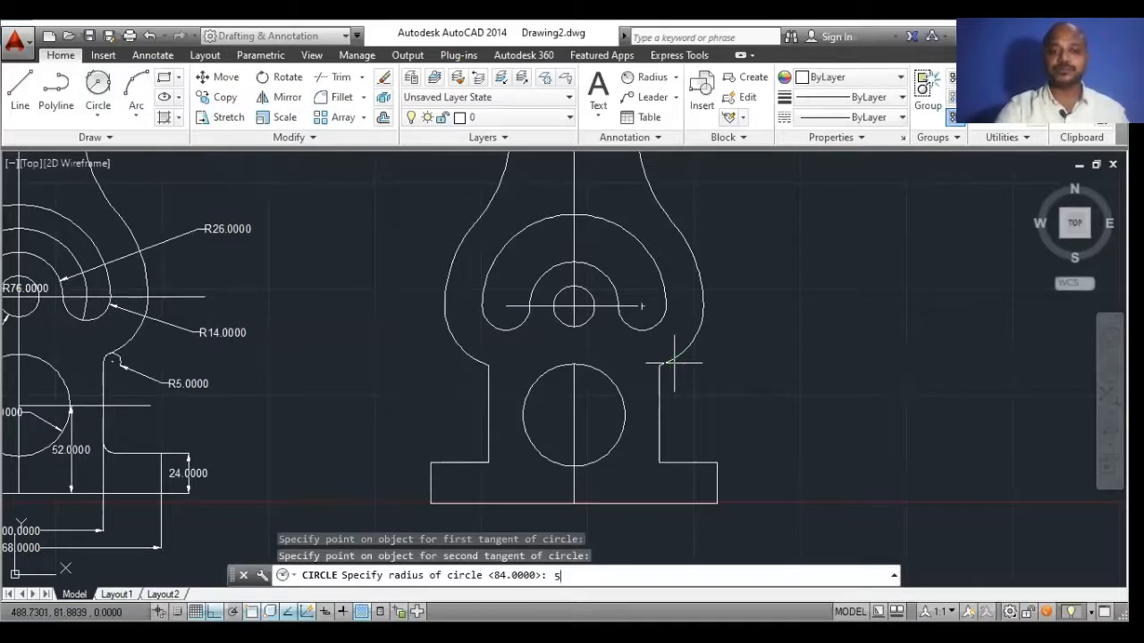
pyautogui.press('Return')
# Draw a radius 5 tan-tan-radius circle touching the left side arc's lower end and the left vertical web line.
pyautogui.scroll(5, 674, 364)
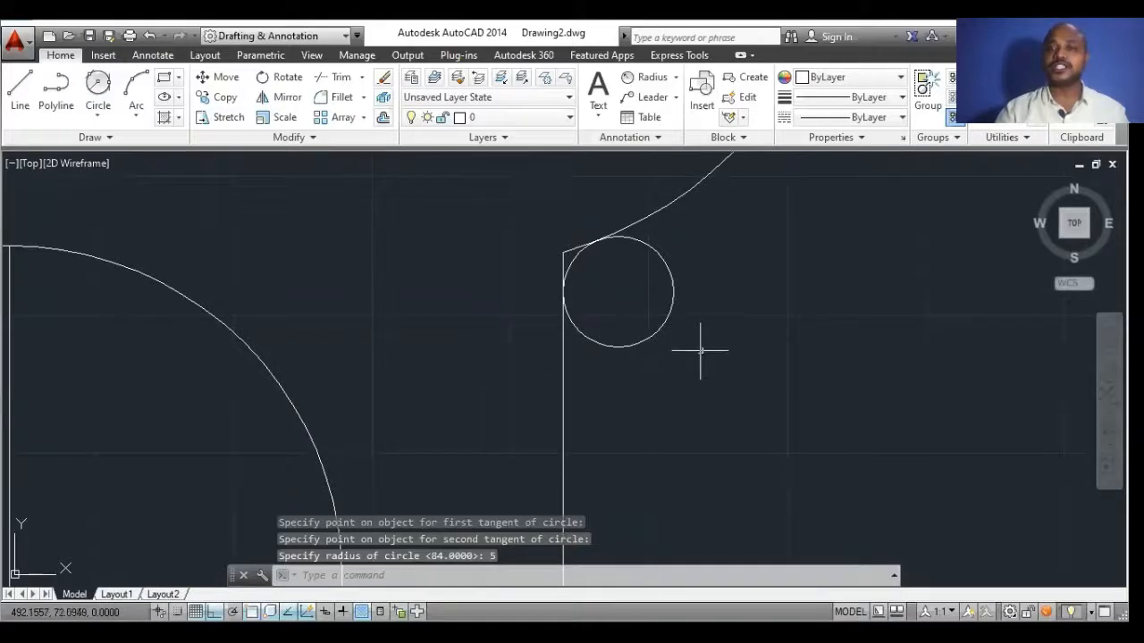
pyautogui.scroll(-3, 700, 344)
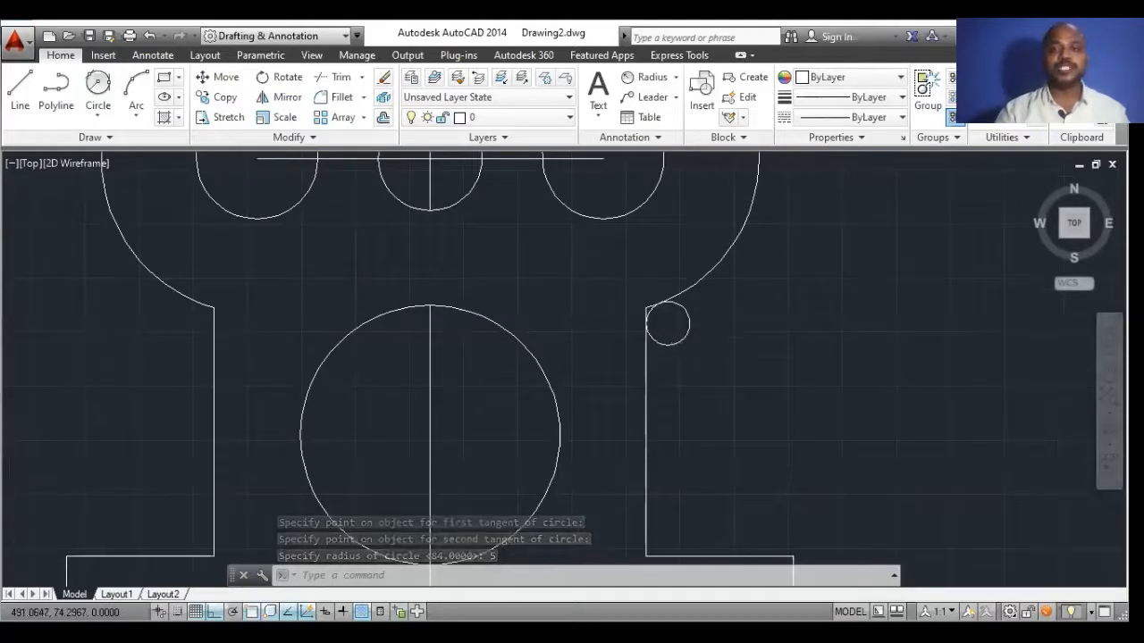
pyautogui.scroll(-4, 693, 338)
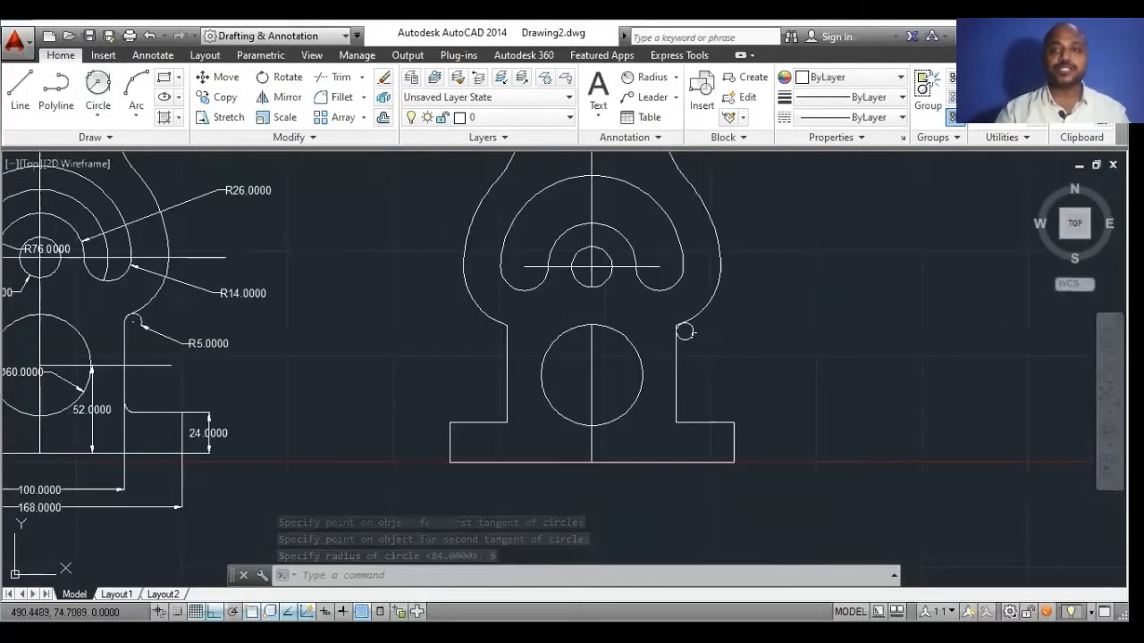
pyautogui.click(369, 576)
pyautogui.write('c')
pyautogui.press('Return')
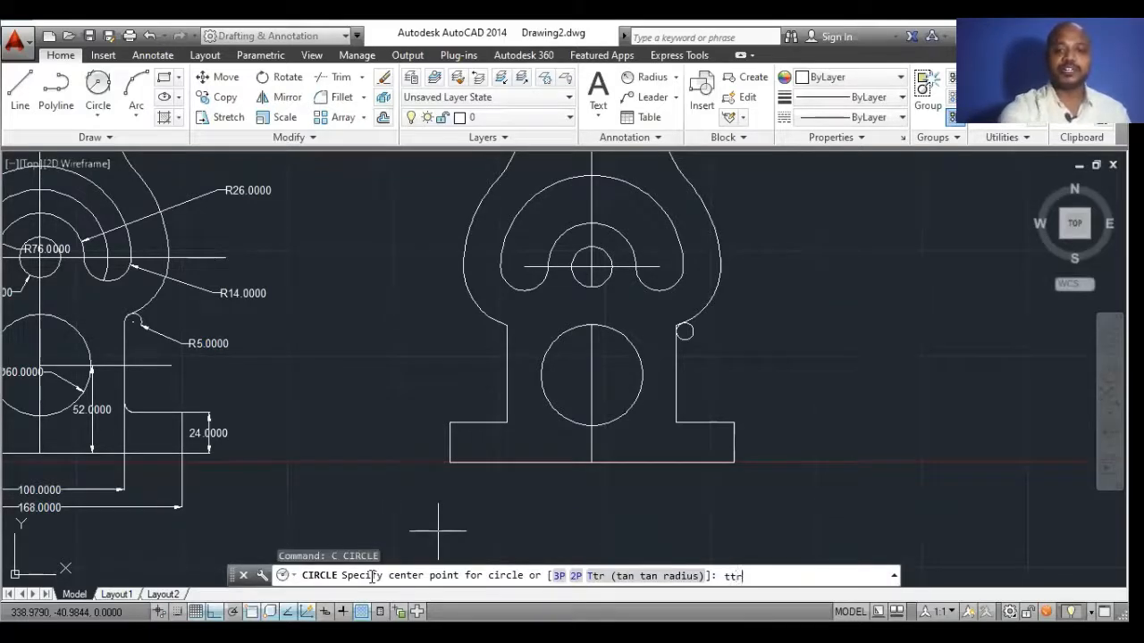
pyautogui.press('Return')
pyautogui.scroll(6, 503, 317)
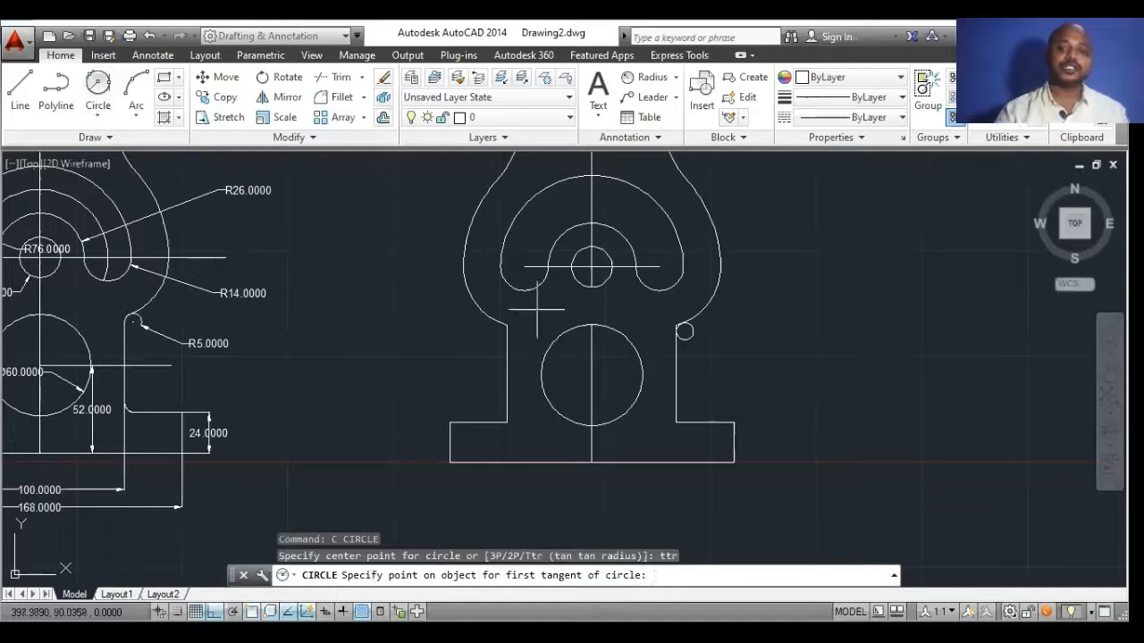
pyautogui.click(485, 324)
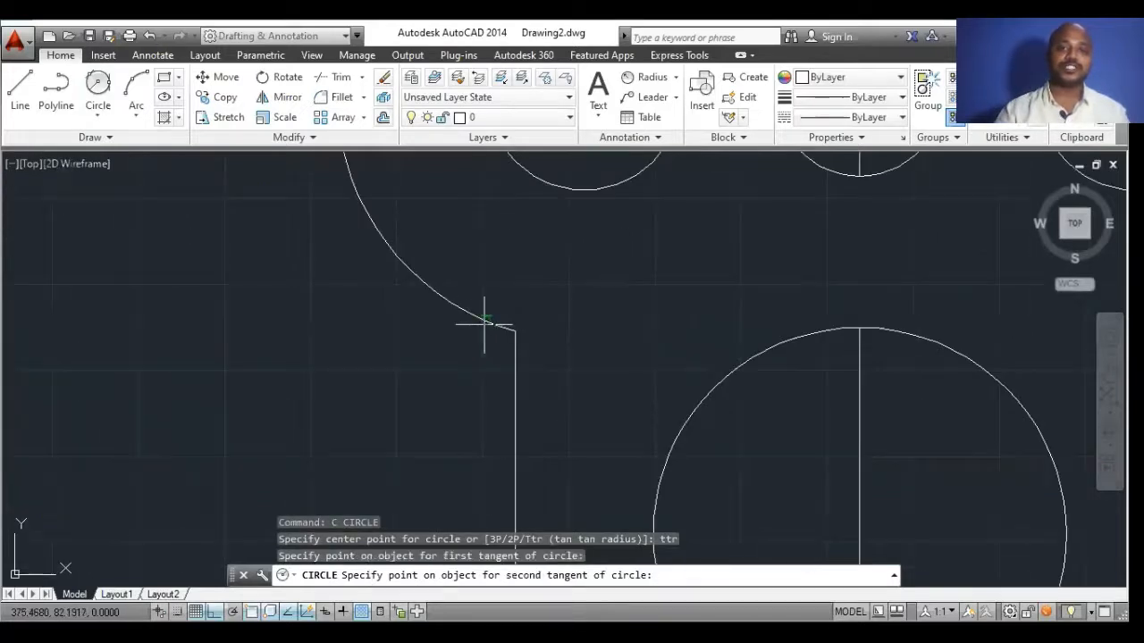
pyautogui.click(513, 366)
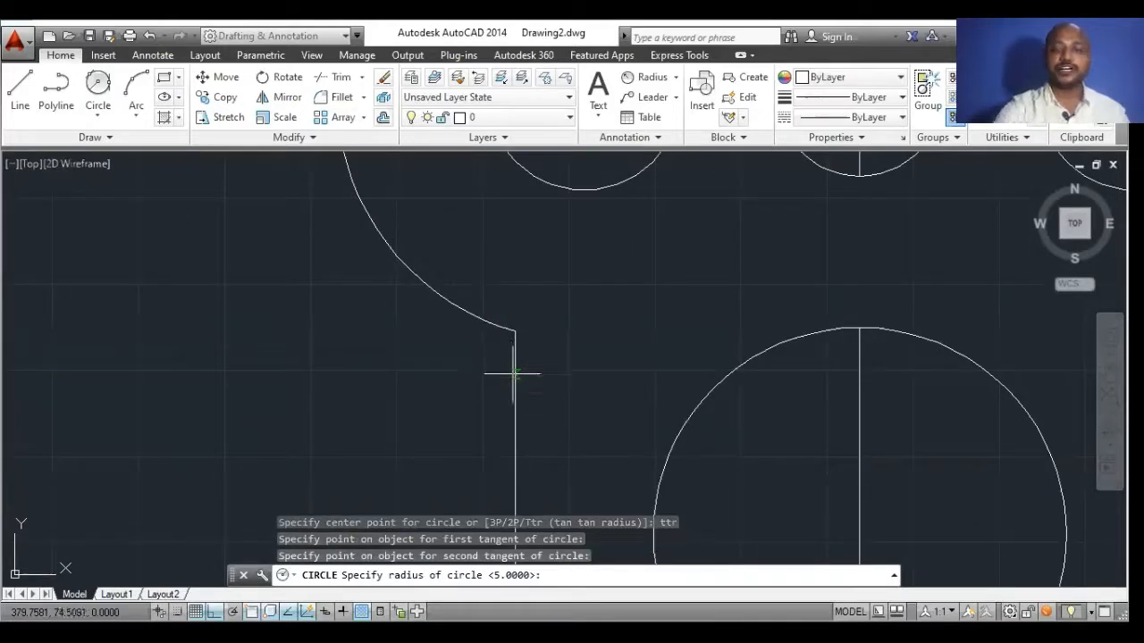
pyautogui.write('5')
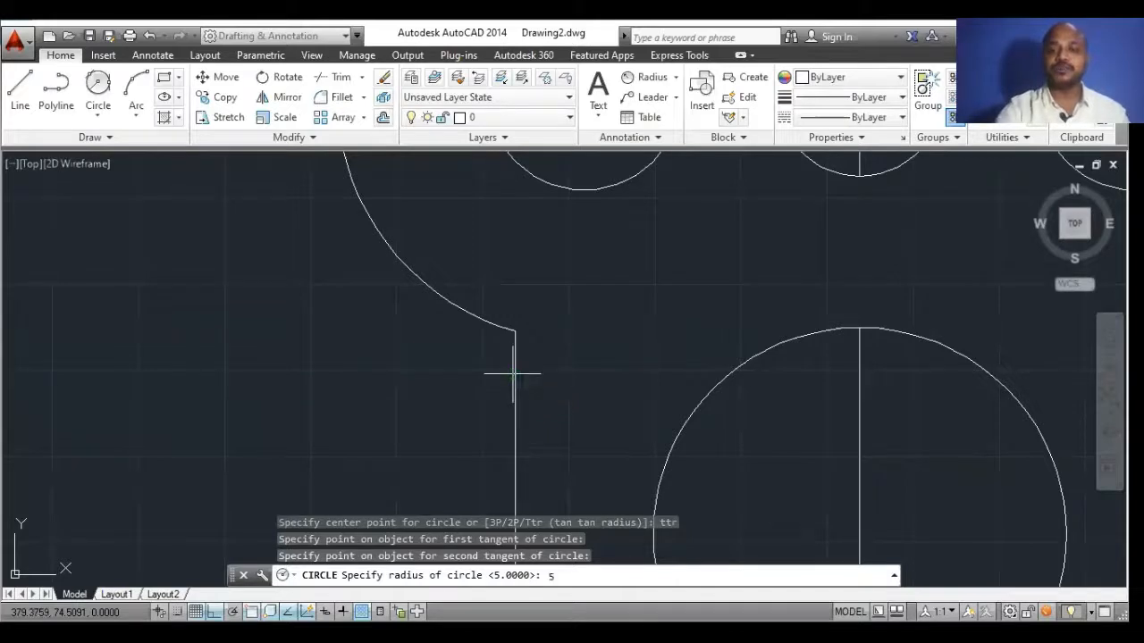
pyautogui.press('Return')
pyautogui.scroll(-3, 805, 340)
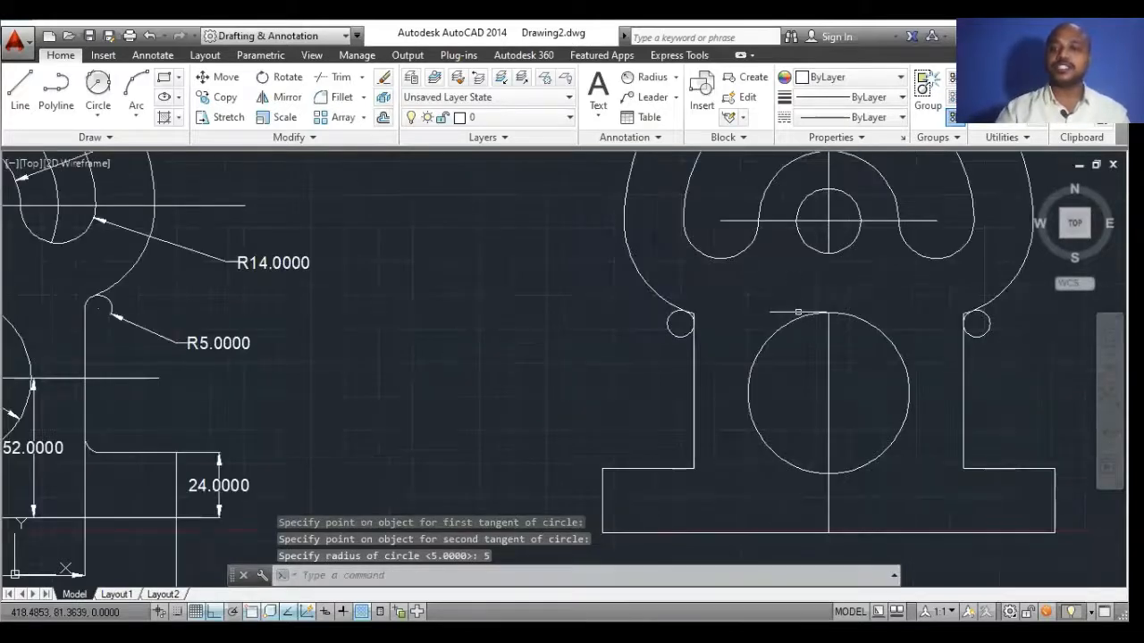
# Draw a radius 6 circle tangent to the left vertical web line and the top edge of the base's left flange.
pyautogui.moveTo(889, 421); pyautogui.dragTo(805, 370, button='middle')
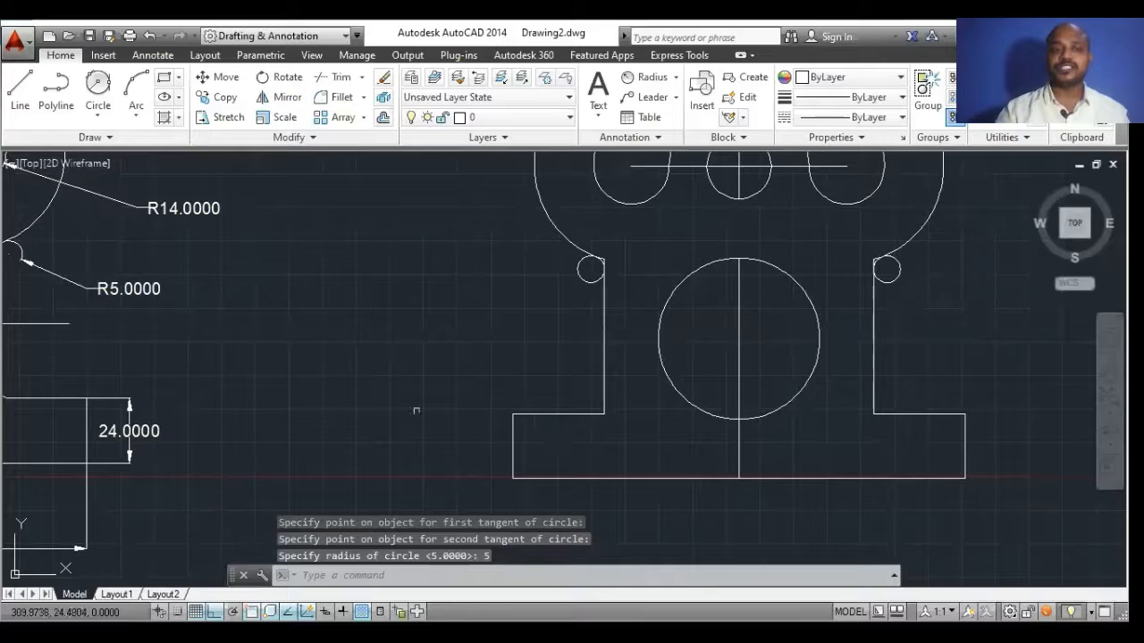
pyautogui.scroll(2, 416, 409)
pyautogui.moveTo(486, 404)
pyautogui.mouseDown(button='middle')
pyautogui.moveTo(608, 366)
pyautogui.moveTo(726, 366)
pyautogui.mouseUp(button='middle')
pyautogui.scroll(-4, 664, 370)
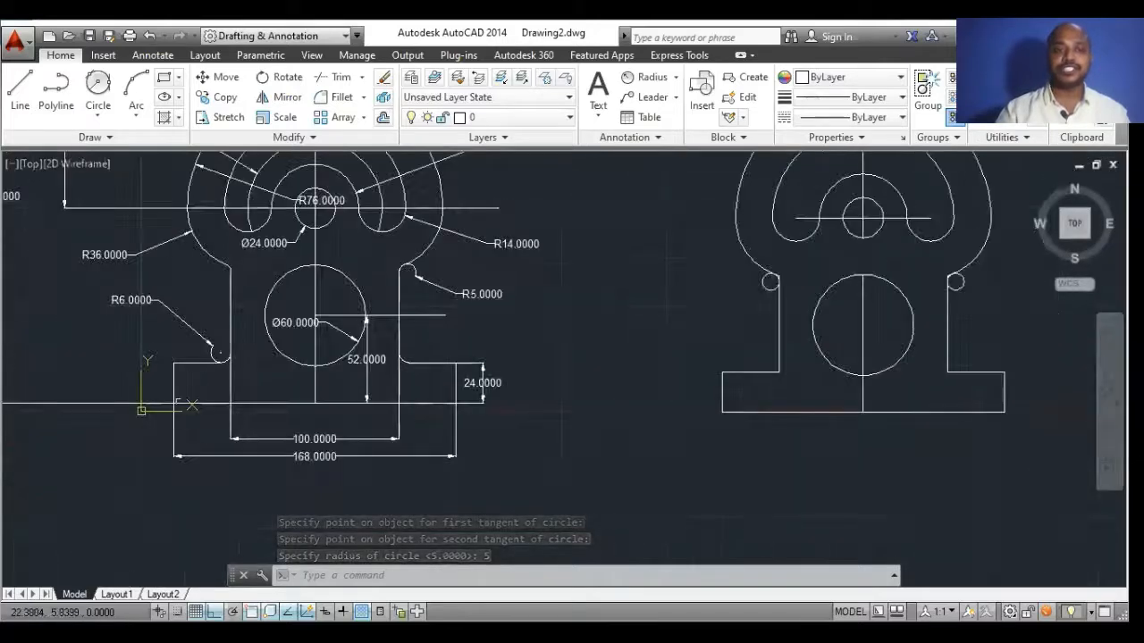
pyautogui.scroll(4, 186, 369)
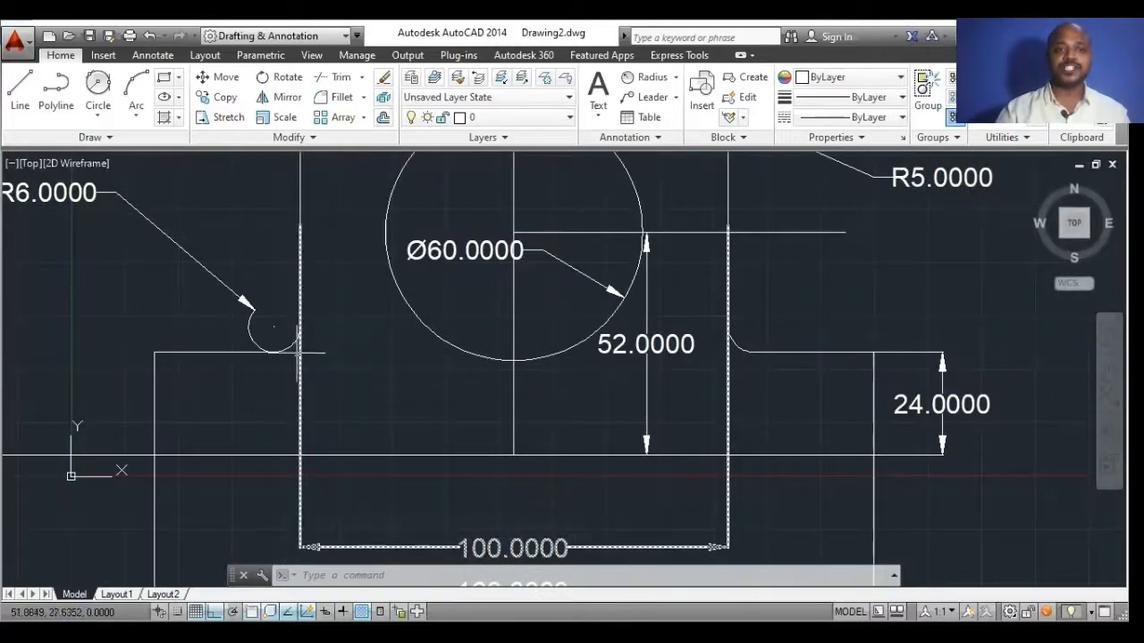
pyautogui.scroll(-4, 173, 409)
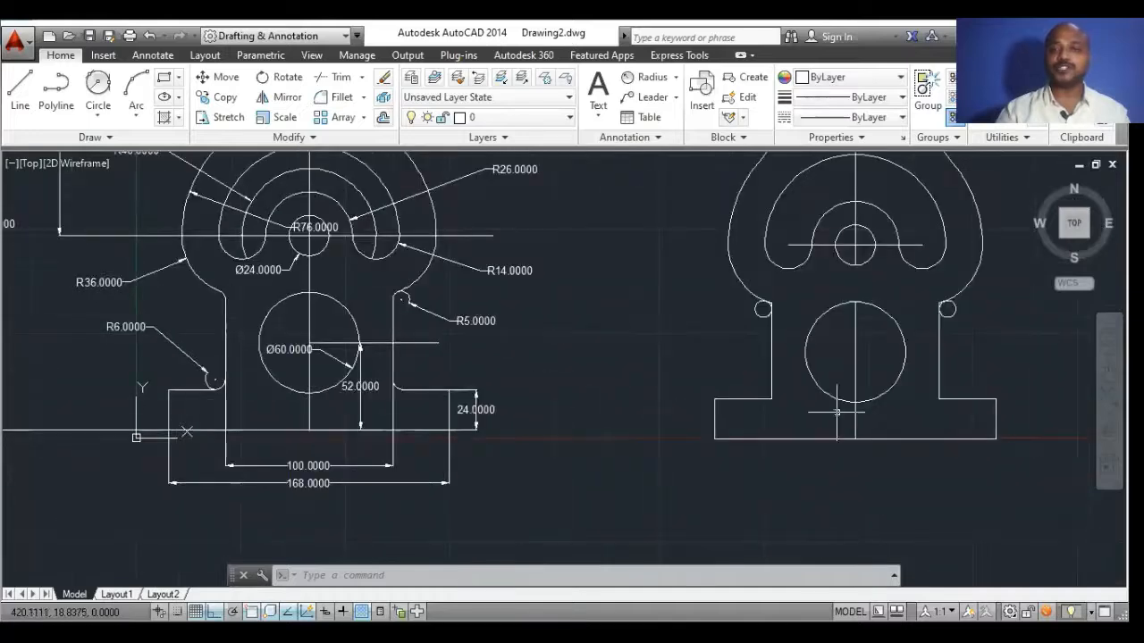
pyautogui.scroll(4, 830, 411)
pyautogui.moveTo(831, 414); pyautogui.dragTo(631, 489, button='middle')
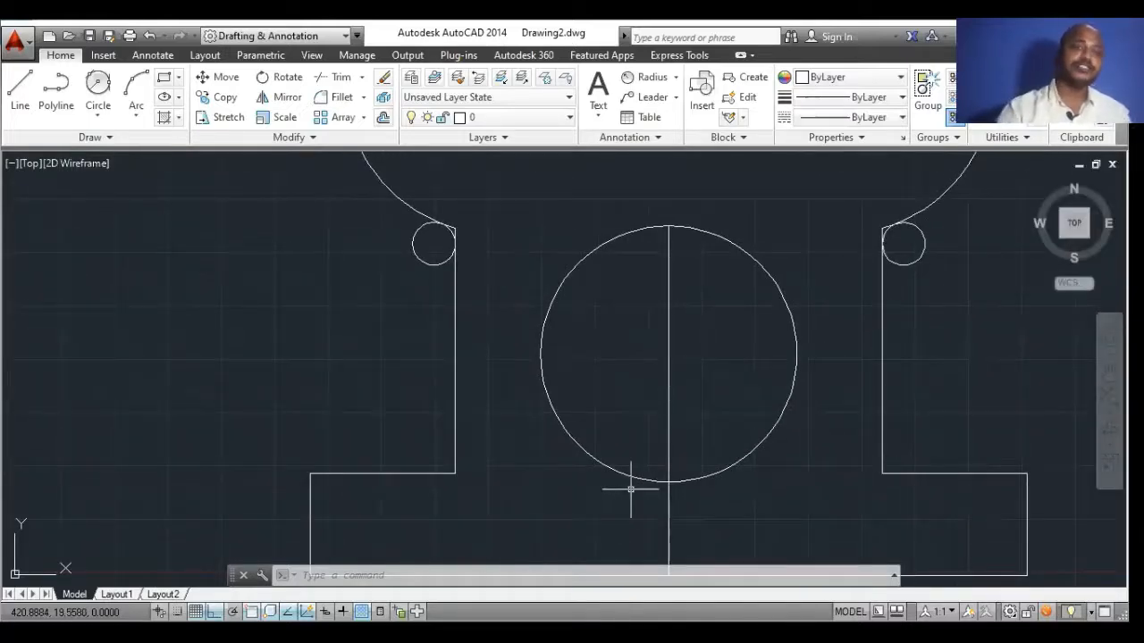
pyautogui.click(100, 111)
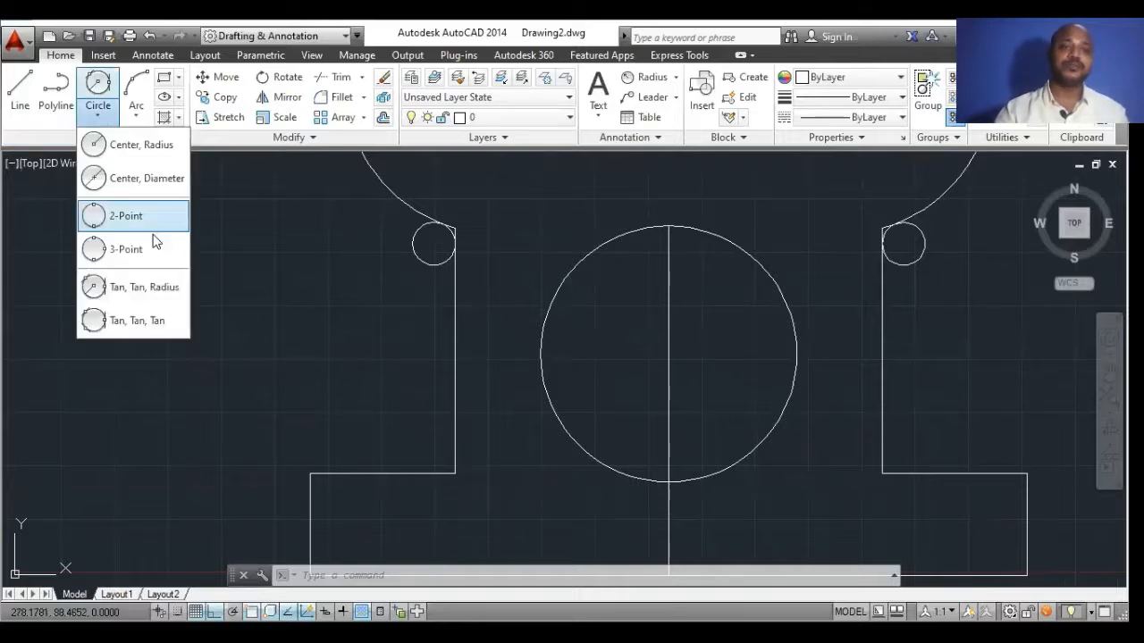
pyautogui.click(152, 300)
pyautogui.click(452, 438)
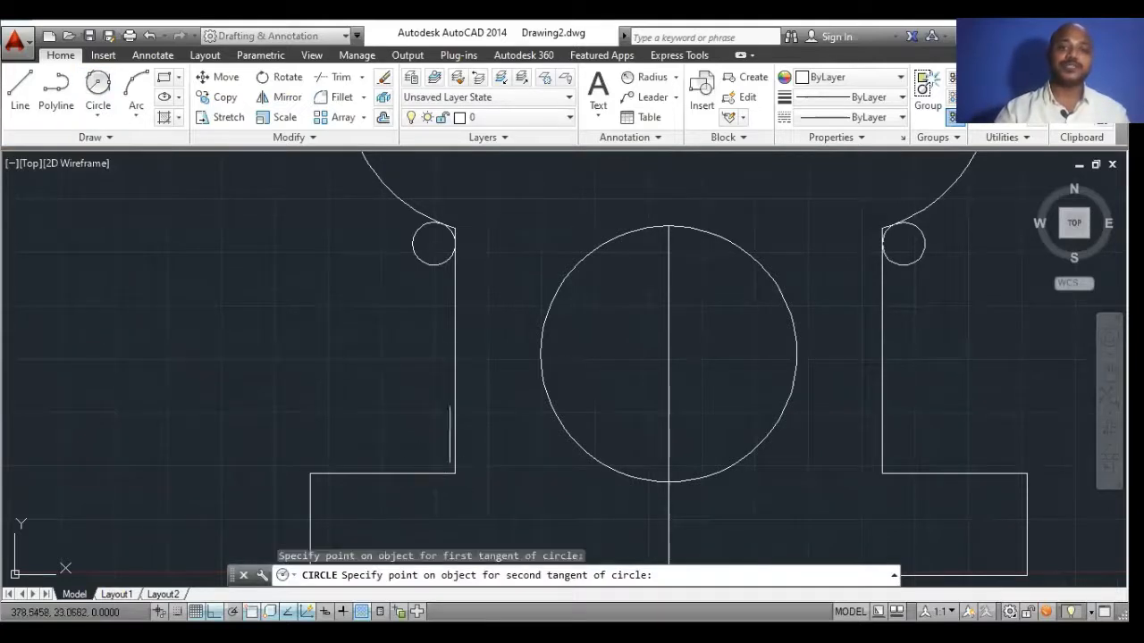
pyautogui.click(454, 430)
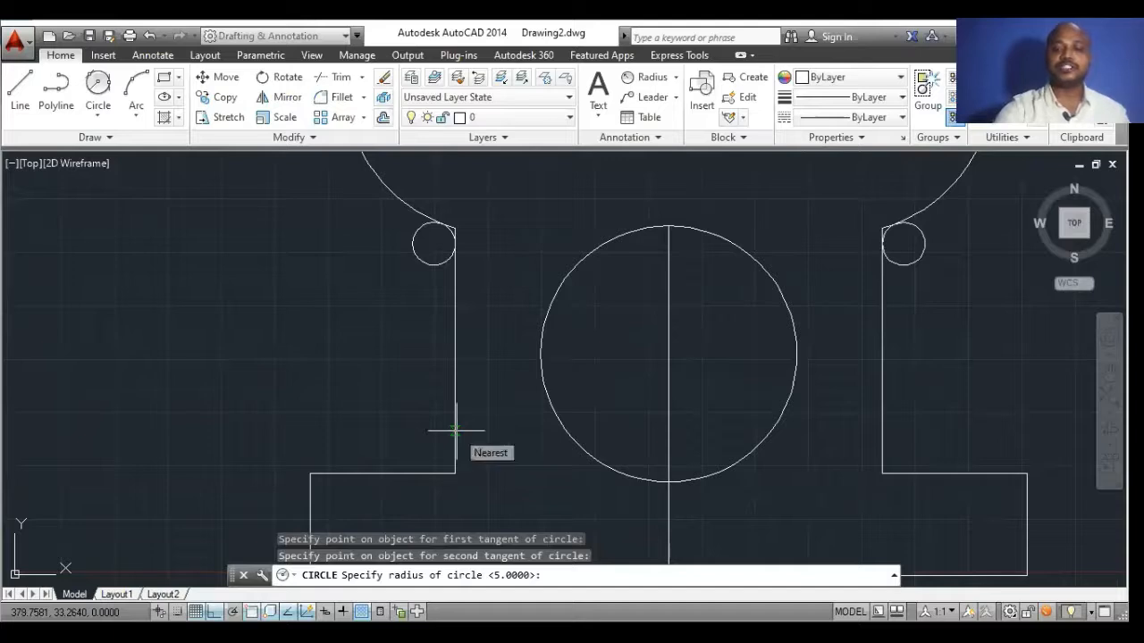
pyautogui.write('6')
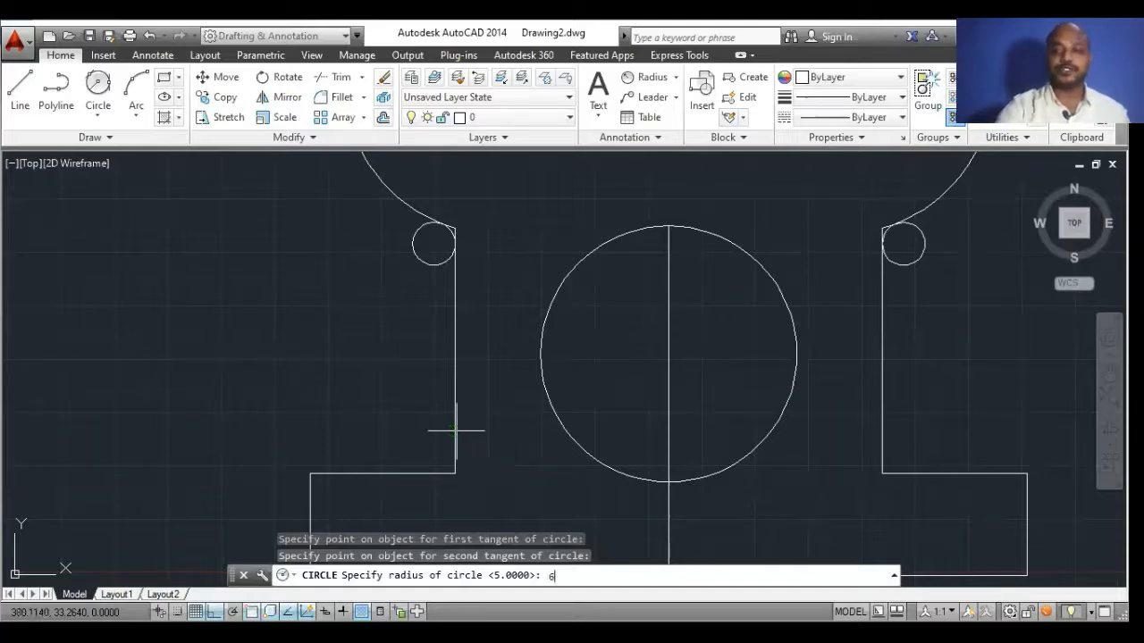
pyautogui.press('Return')
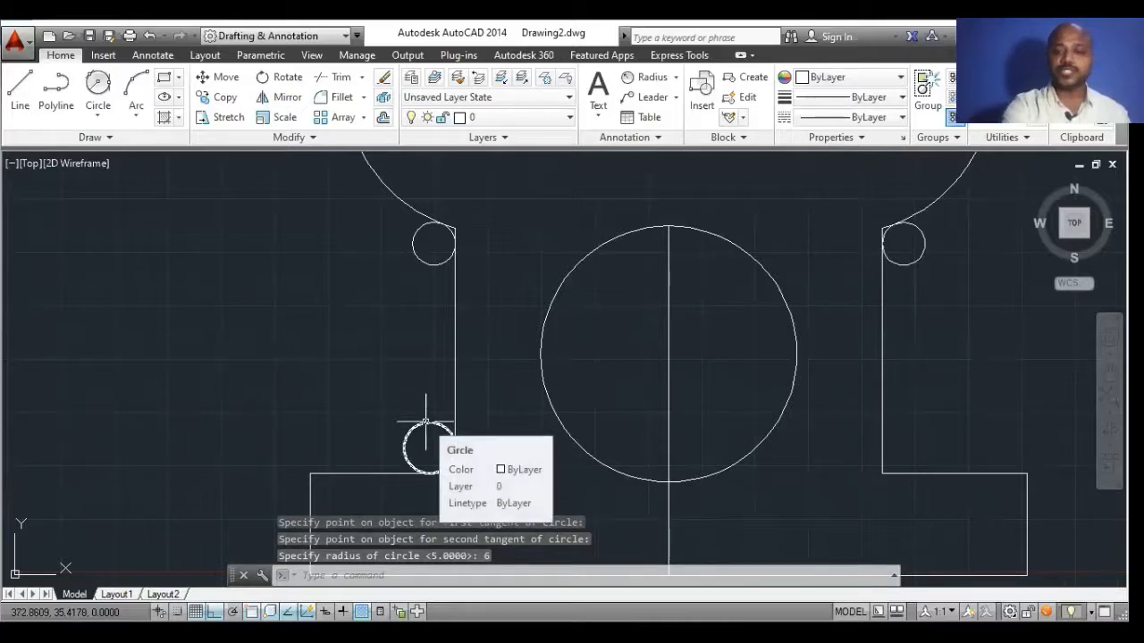
# Draw a matching radius 6 tan-tan-radius circle between the right vertical web line and the base's right flange.
pyautogui.press('Return')
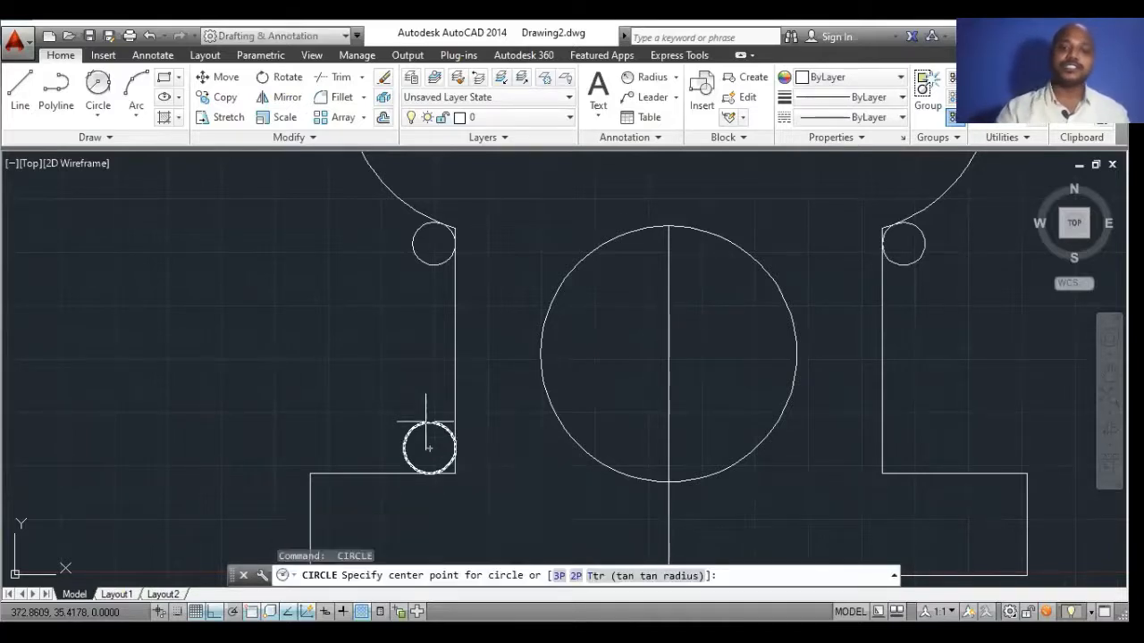
pyautogui.click(675, 577)
pyautogui.click(882, 432)
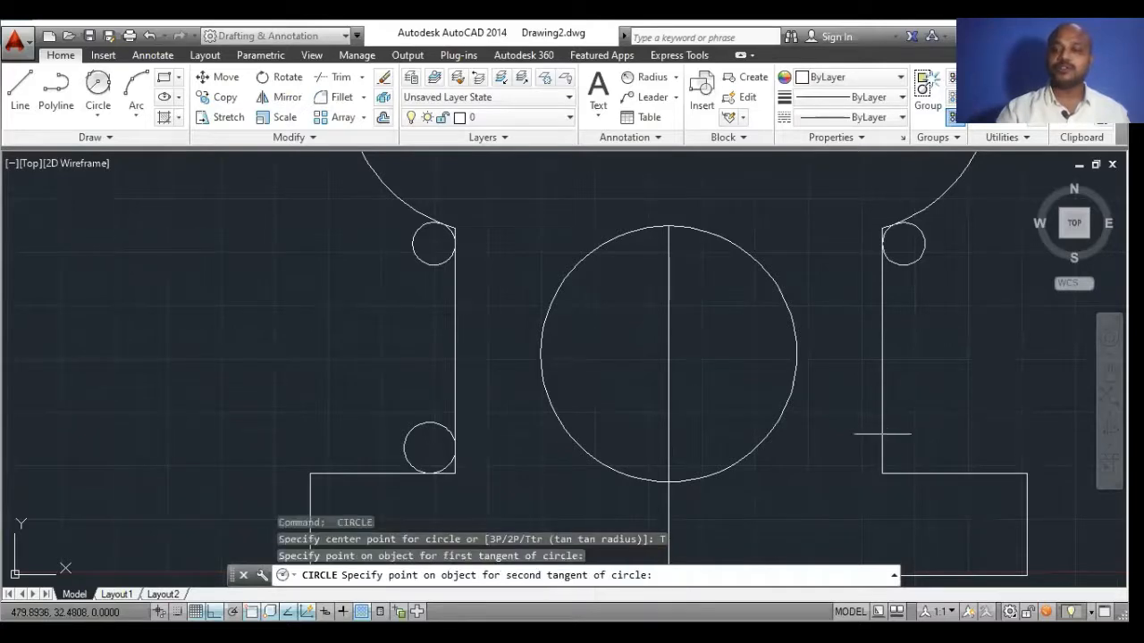
pyautogui.click(934, 474)
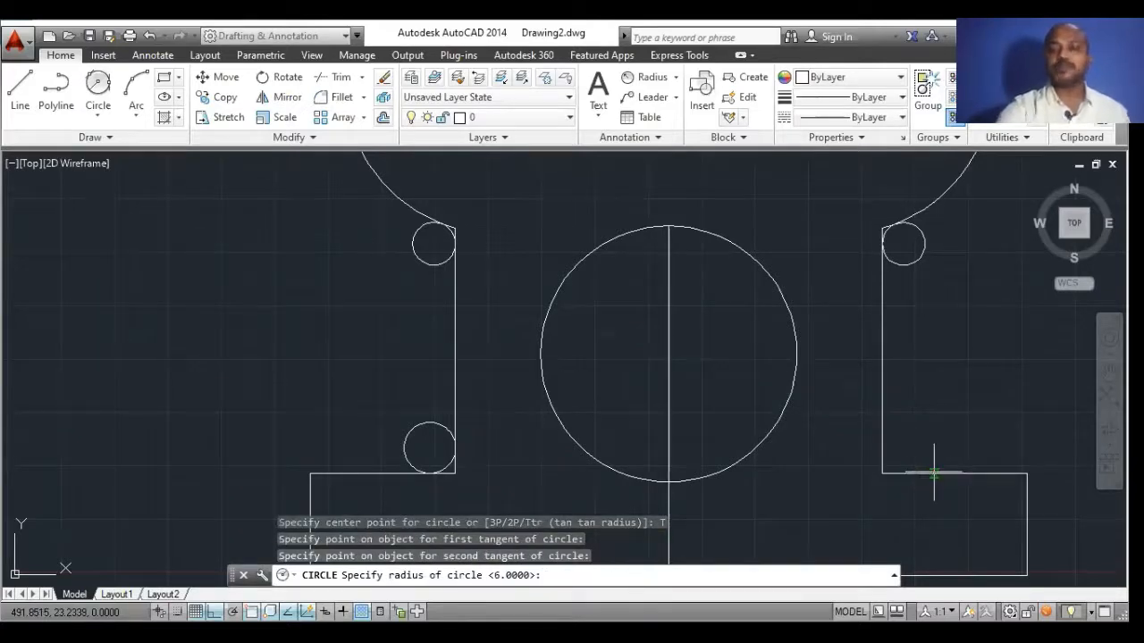
pyautogui.press('Return')
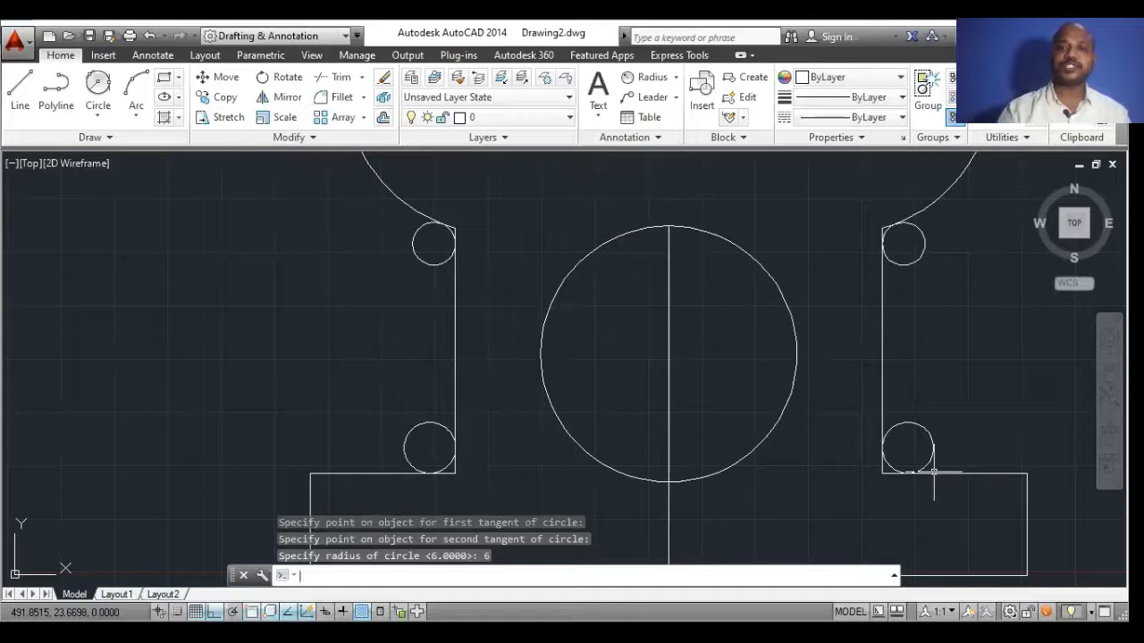
# Trim the sharp corner lines and the outer part of the lower-left radius 6 circle to leave a rounded corner.
pyautogui.moveTo(894, 480); pyautogui.dragTo(754, 437, button='middle')
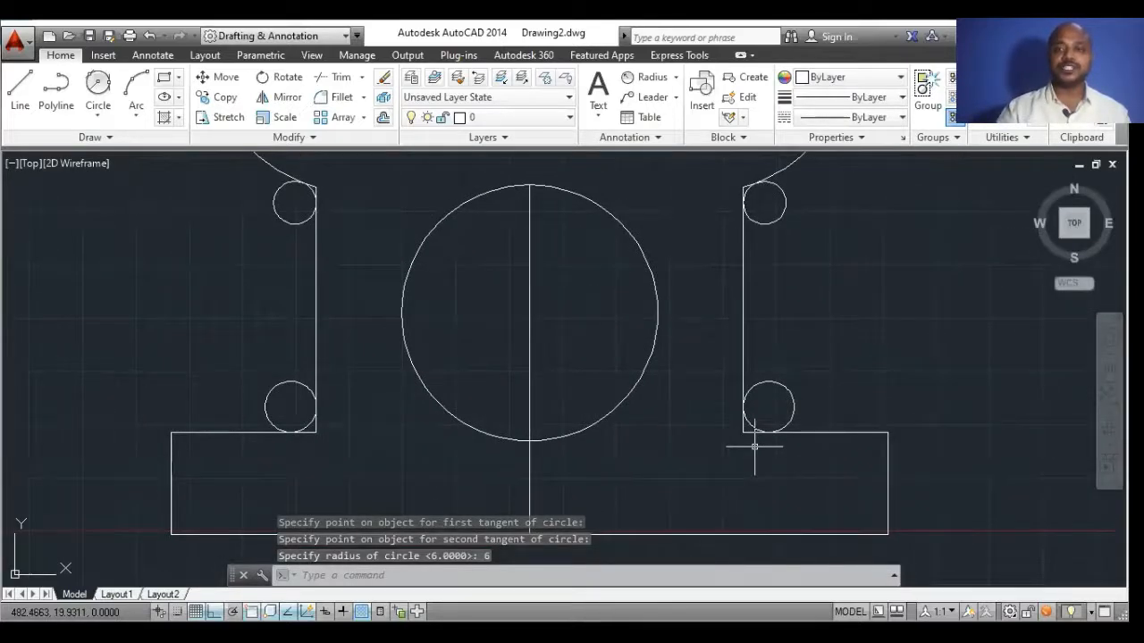
pyautogui.scroll(2, 320, 475)
pyautogui.moveTo(320, 476); pyautogui.dragTo(327, 488, button='middle')
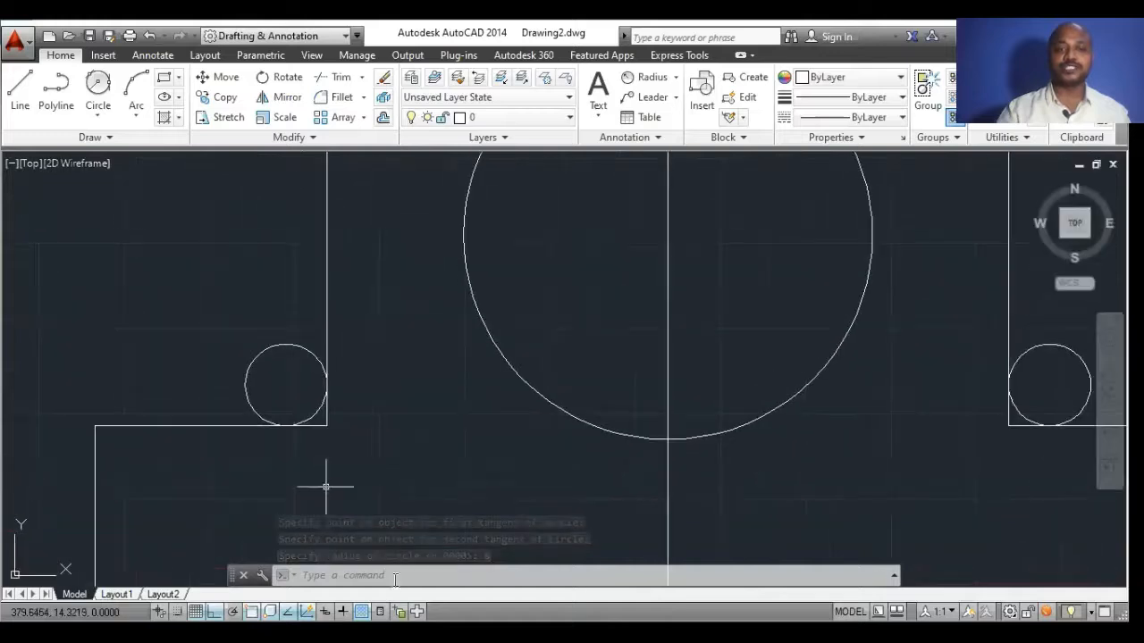
pyautogui.click(393, 579)
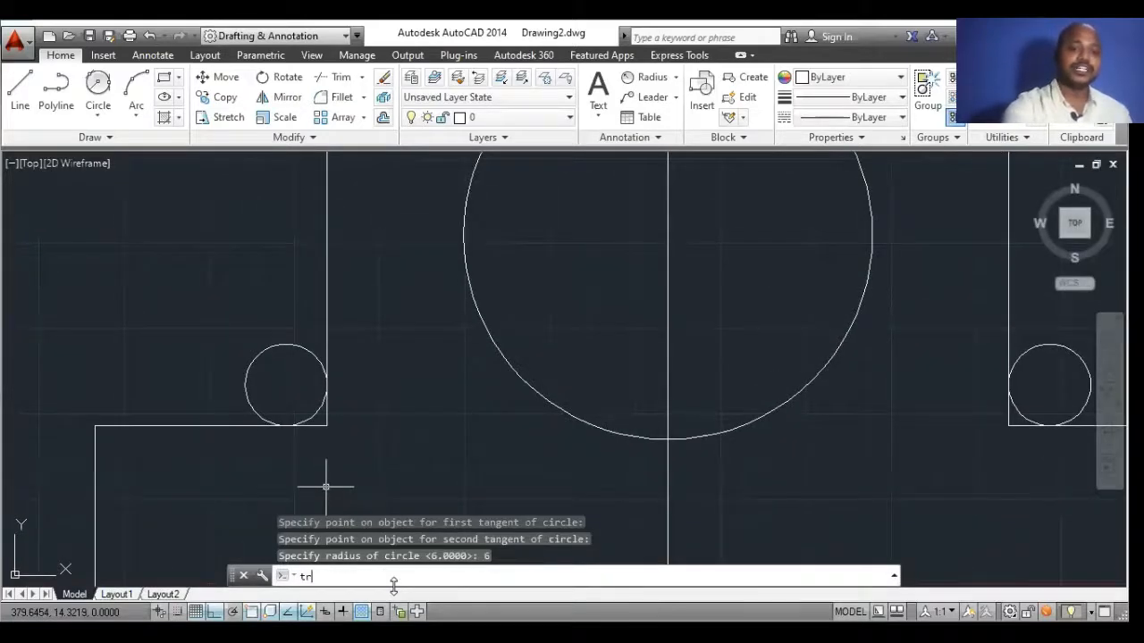
pyautogui.write('tr')
pyautogui.press('Return')
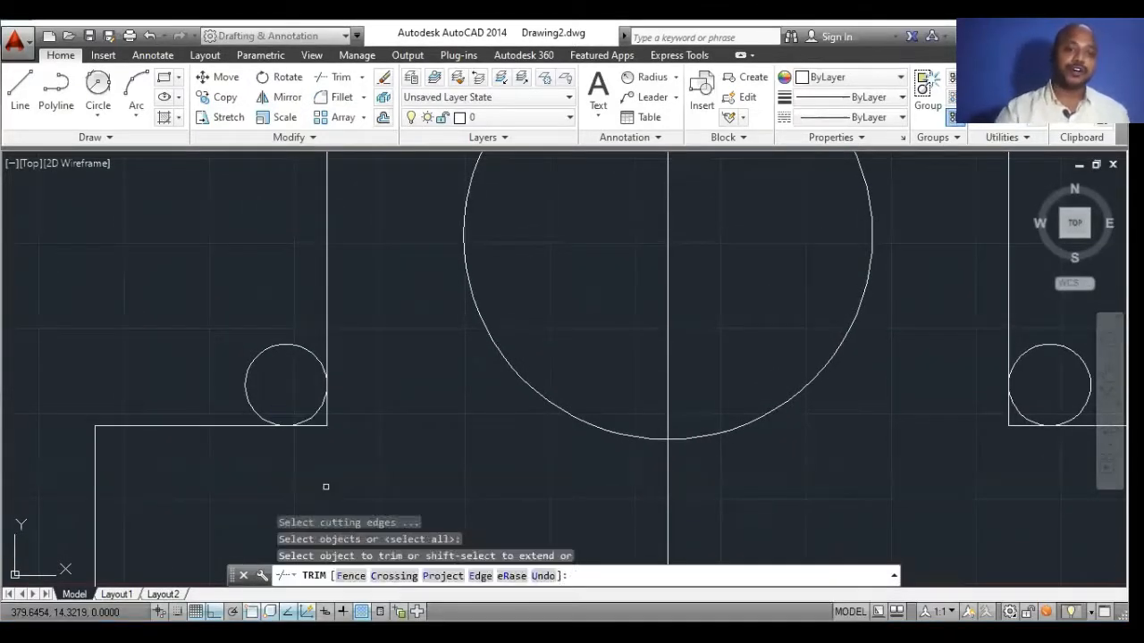
pyautogui.scroll(4, 303, 427)
pyautogui.click(401, 394)
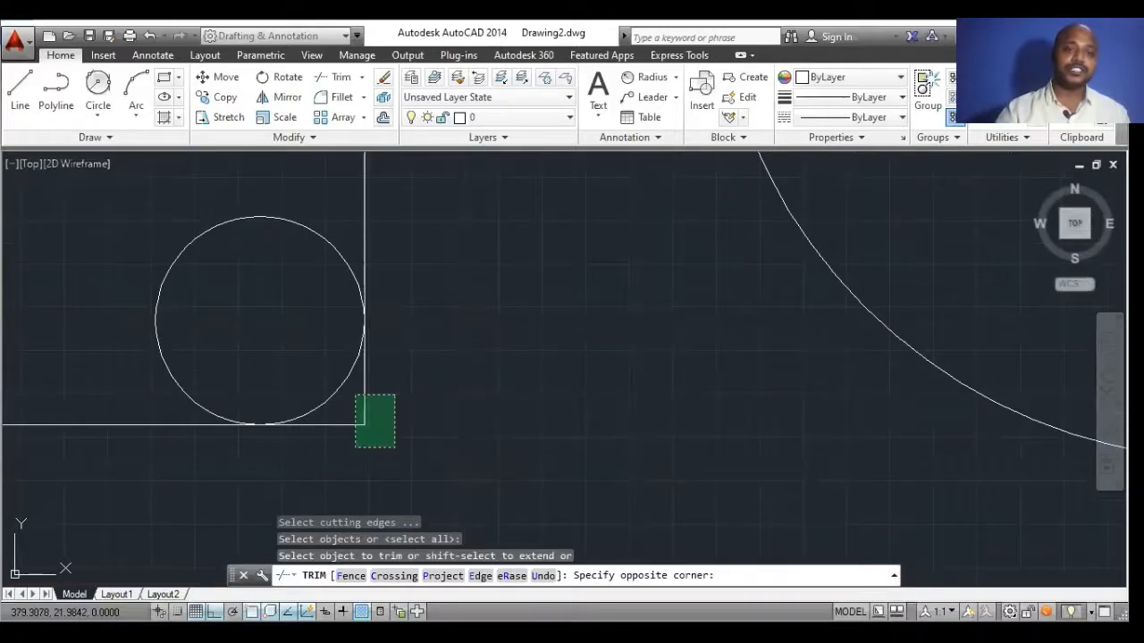
pyautogui.click(355, 452)
pyautogui.click(271, 217)
# Trim the lower-right web corner and the excess of its radius 6 circle down to the fillet arc.
pyautogui.scroll(-6, 236, 420)
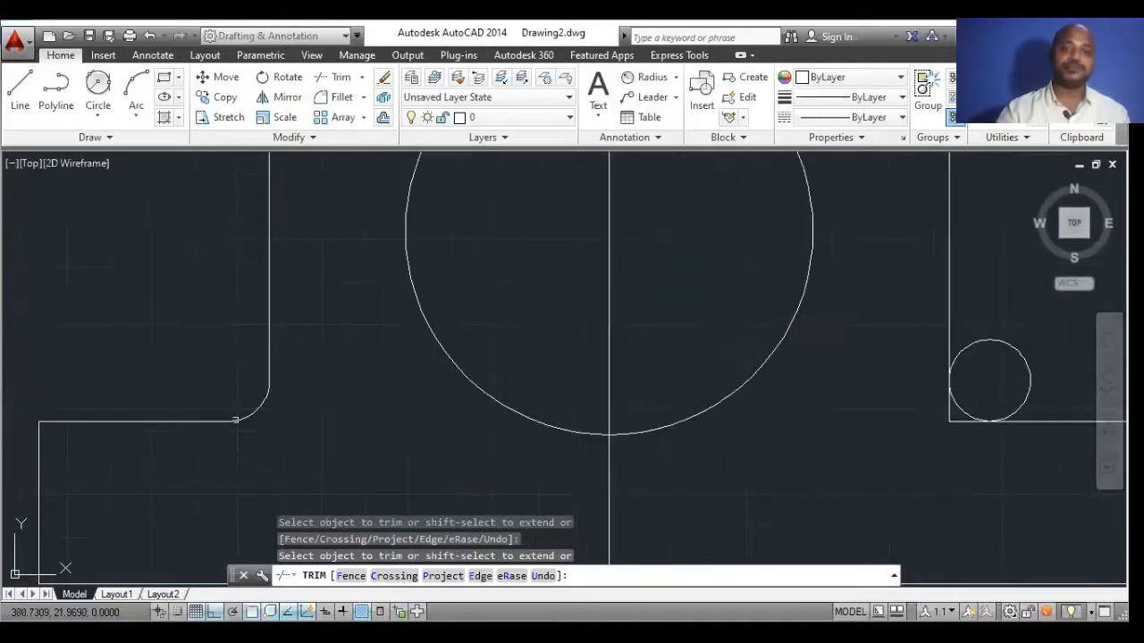
pyautogui.scroll(4, 981, 425)
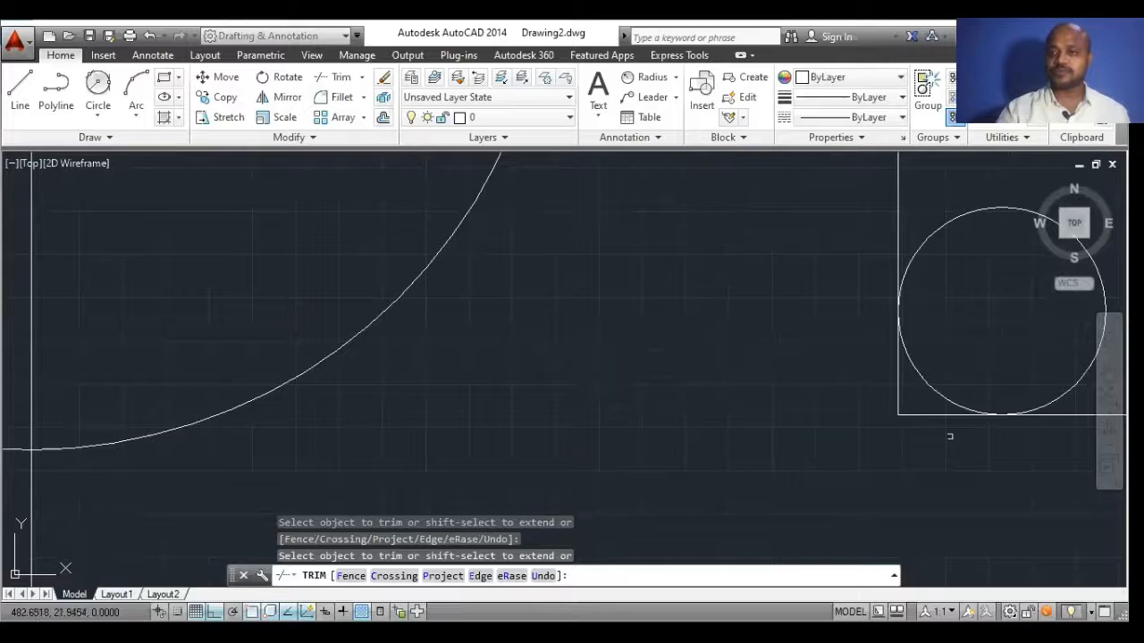
pyautogui.click(920, 443)
pyautogui.click(878, 407)
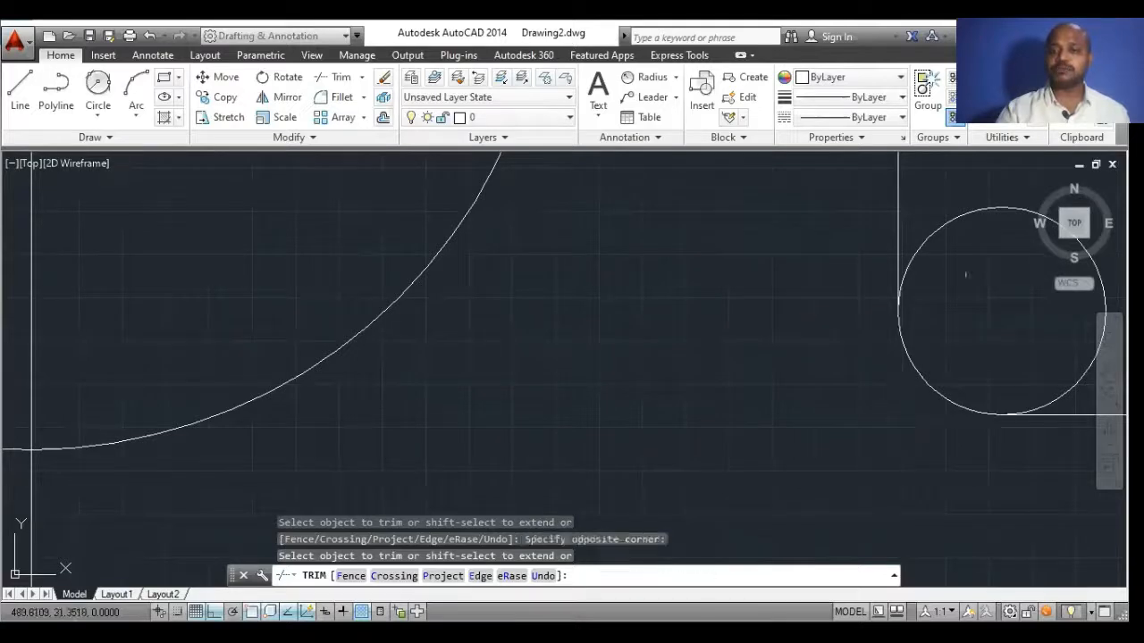
pyautogui.click(929, 228)
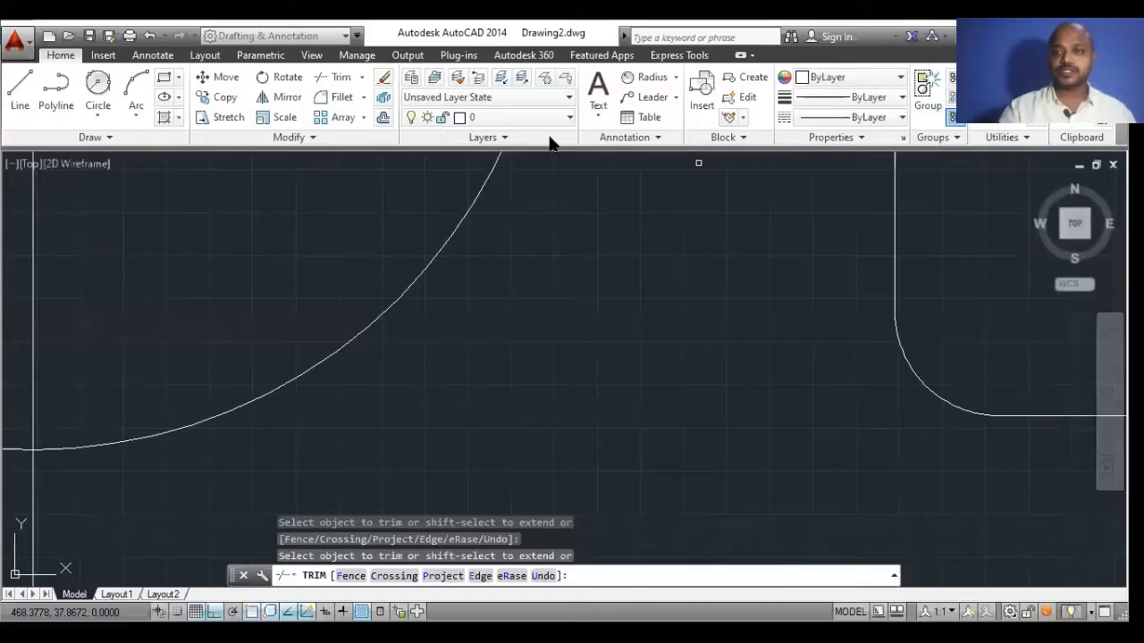
# Trim the upper-right web corner and its radius 5 circle so only the arc joining the side arc and web line remains.
pyautogui.scroll(-5, 832, 324)
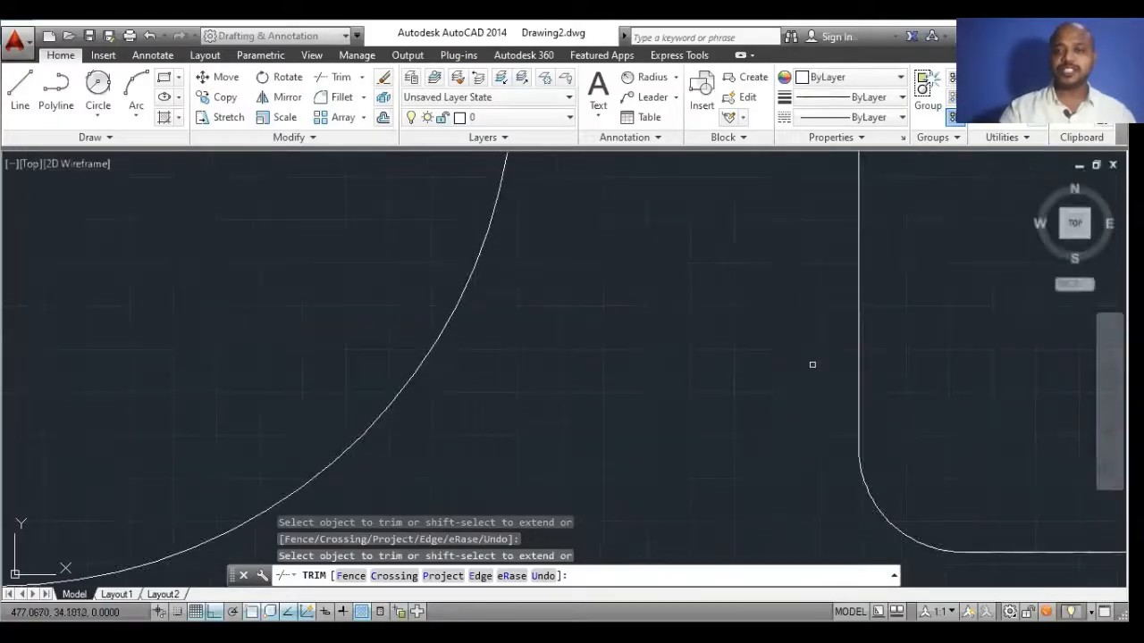
pyautogui.scroll(2, 838, 200)
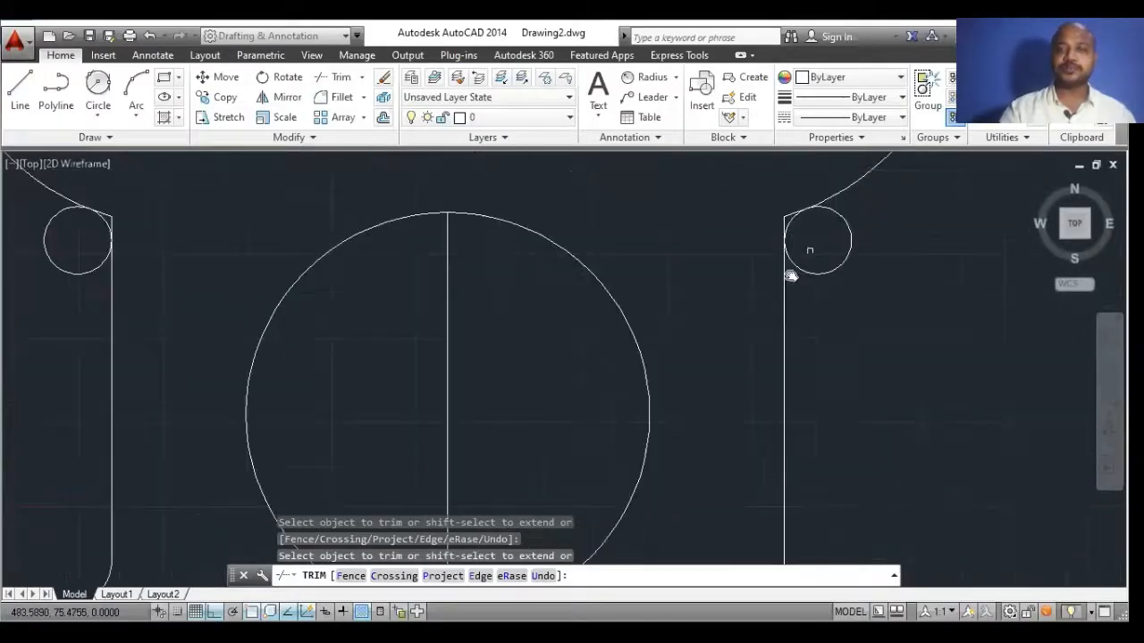
pyautogui.scroll(3, 784, 277)
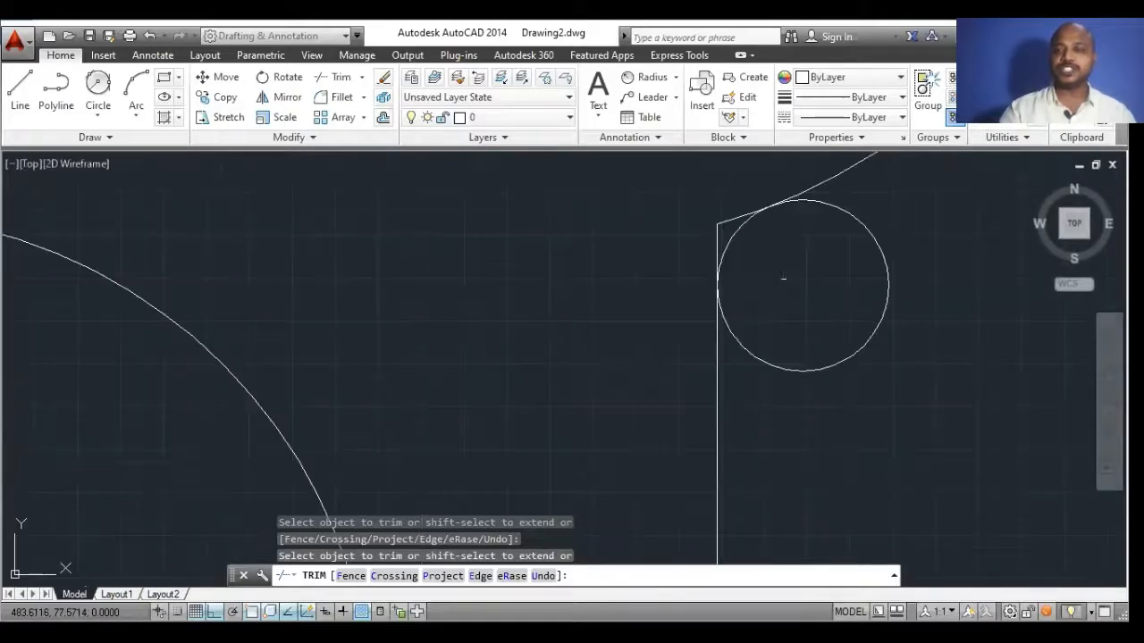
pyautogui.click(734, 216)
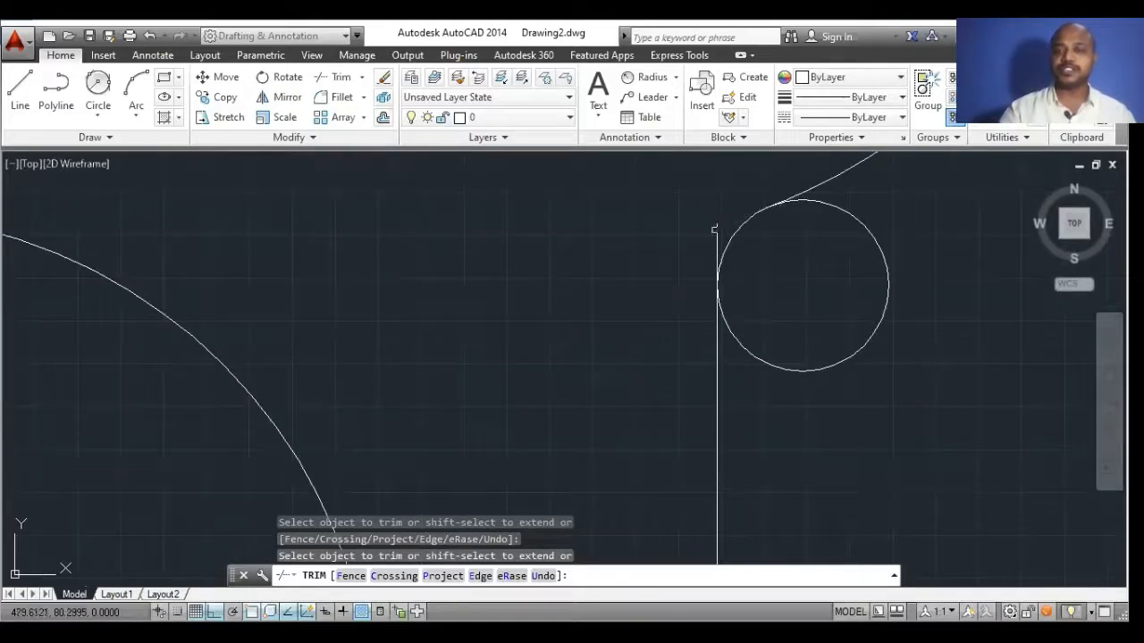
pyautogui.click(775, 362)
# Trim the side arc end, web line end and outer part of the radius 5 circle at the upper-left web corner.
pyautogui.scroll(-3, 806, 336)
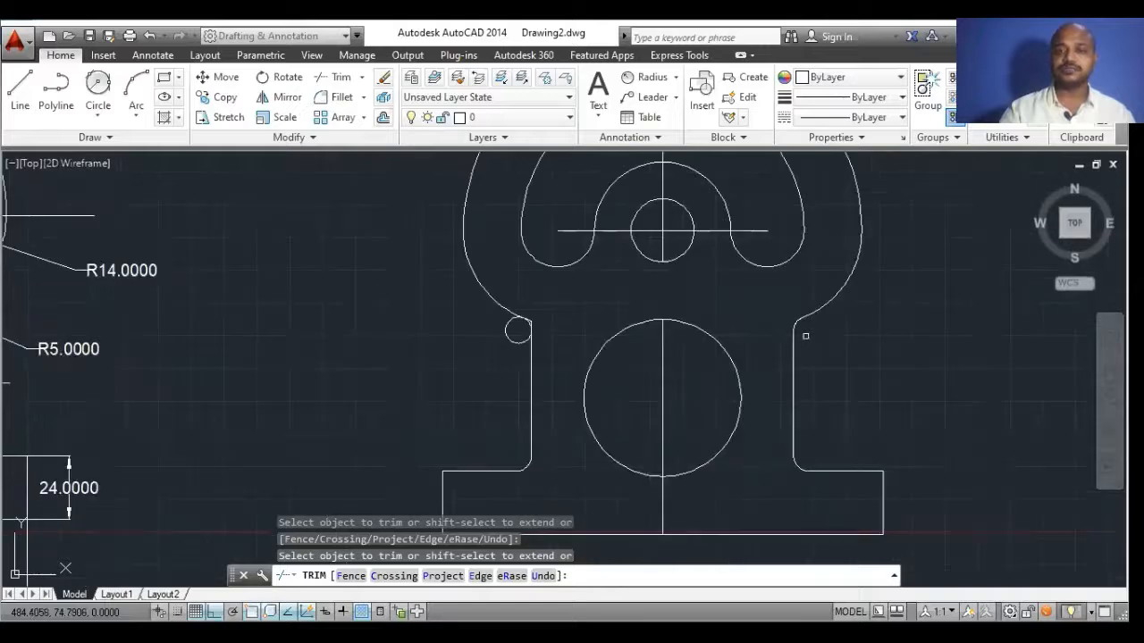
pyautogui.scroll(5, 483, 330)
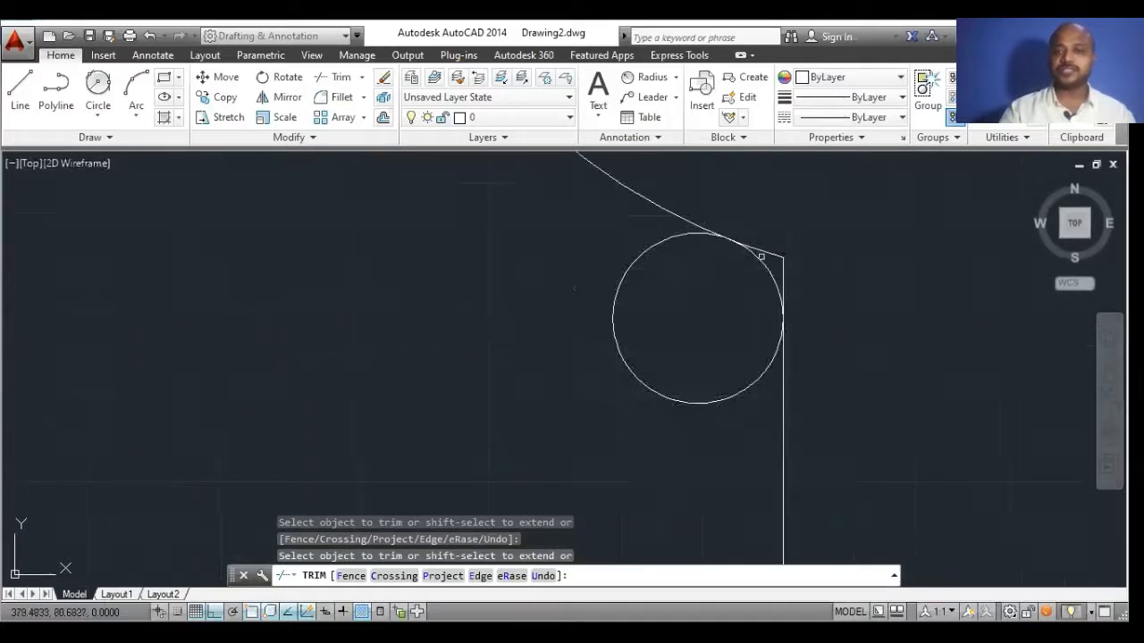
pyautogui.click(761, 256)
pyautogui.click(783, 268)
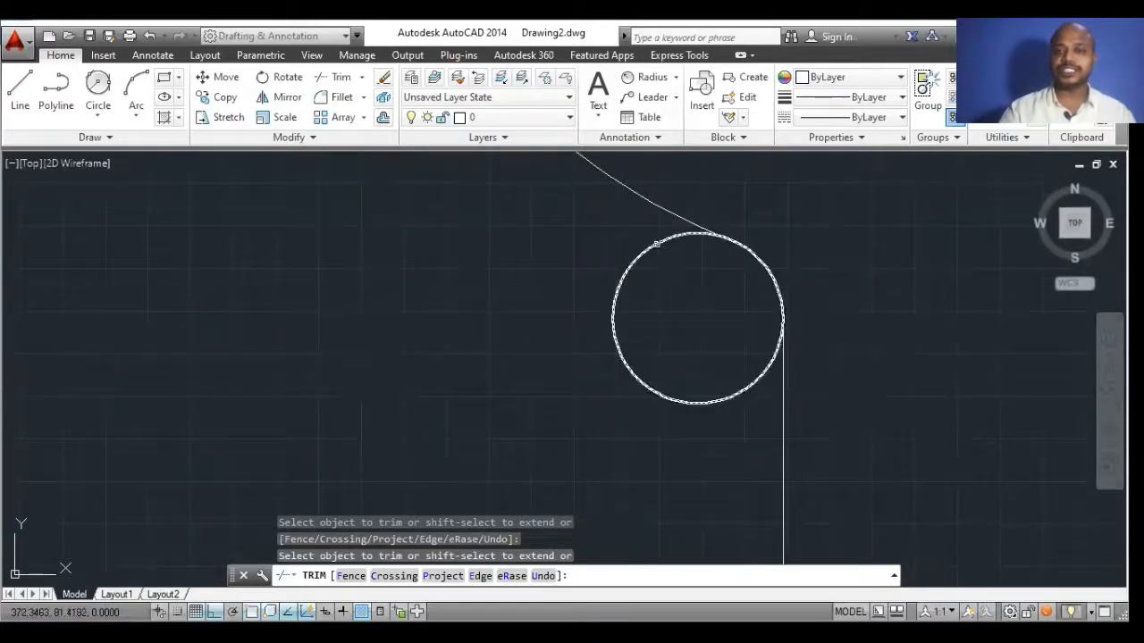
pyautogui.click(656, 243)
# Add a diameter dimension to the top hole of the new profile, with its text outside the outline.
pyautogui.scroll(-6, 618, 332)
pyautogui.scroll(2, 721, 368)
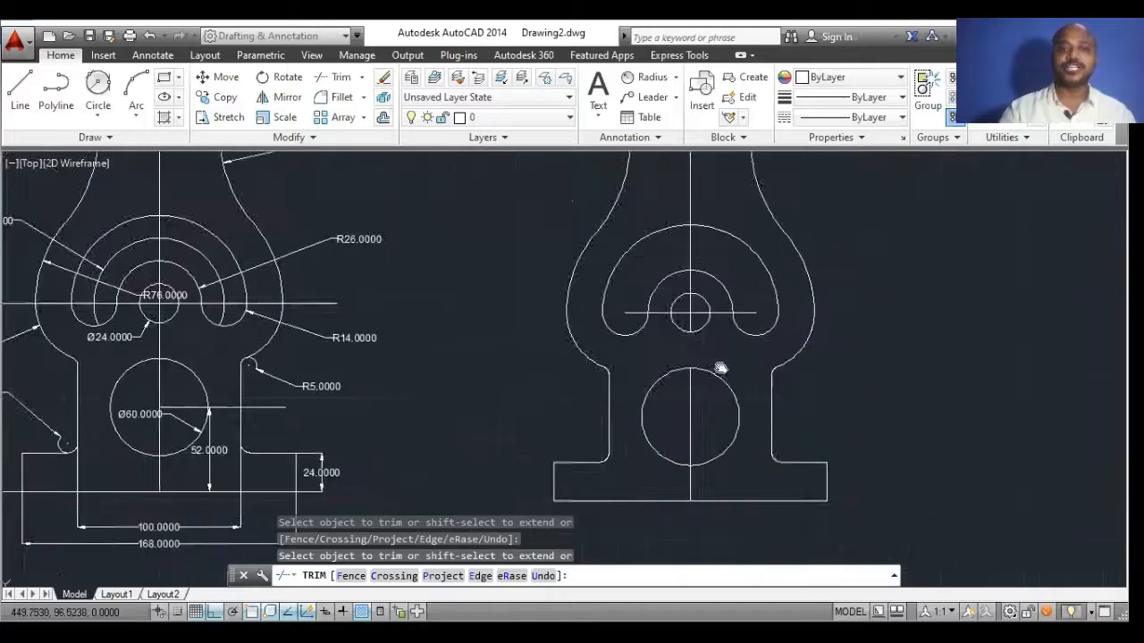
pyautogui.scroll(-3, 720, 368)
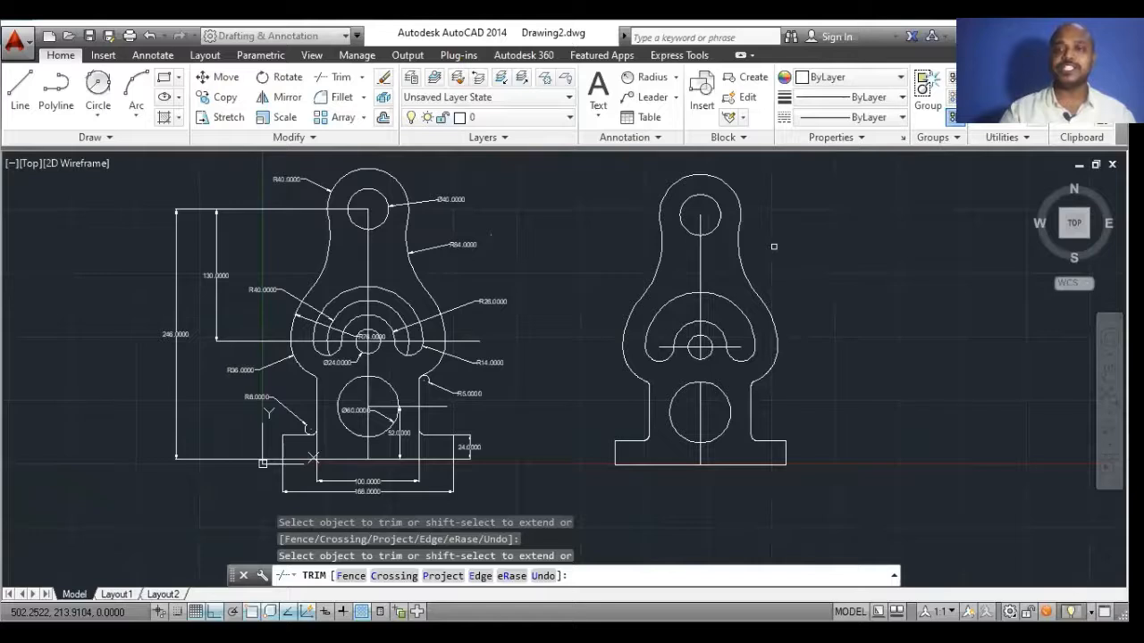
pyautogui.click(676, 79)
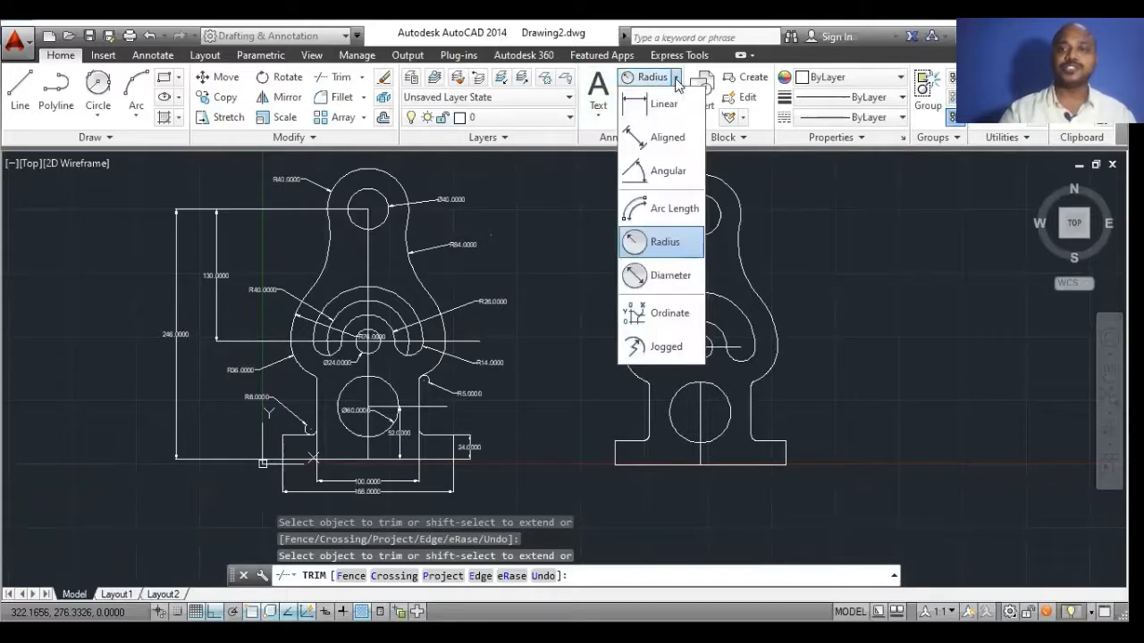
pyautogui.click(661, 277)
pyautogui.scroll(4, 200, 197)
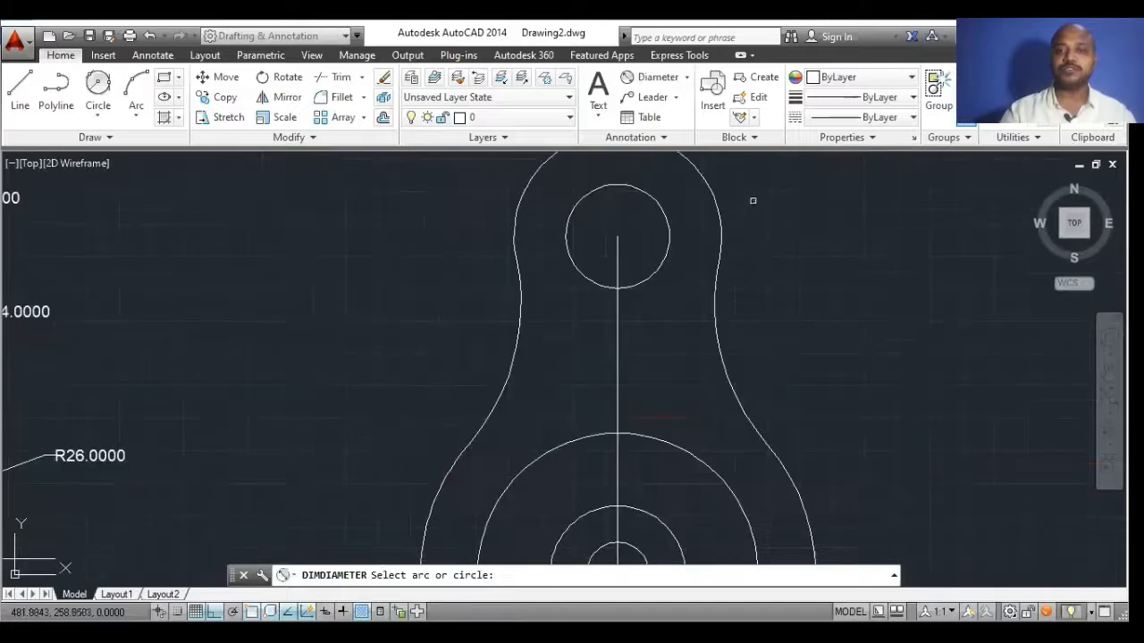
pyautogui.click(661, 216)
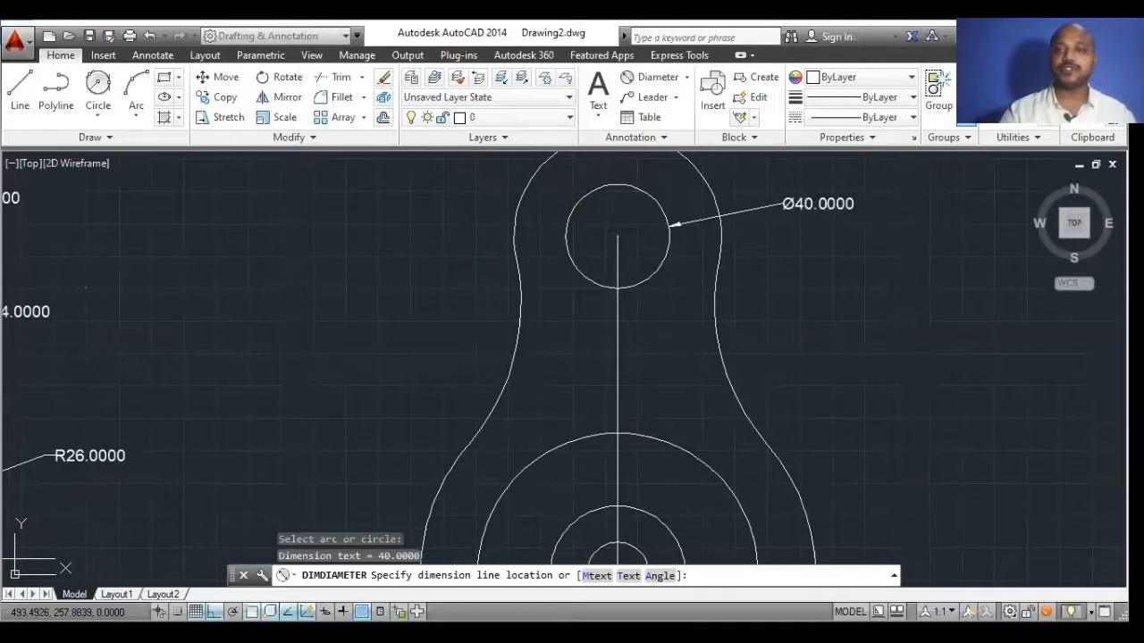
pyautogui.click(784, 204)
# Add a diameter dimension to the small circle at the centre of the new profile's curved slot, placed just below it.
pyautogui.scroll(-3, 784, 204)
pyautogui.scroll(4, 710, 467)
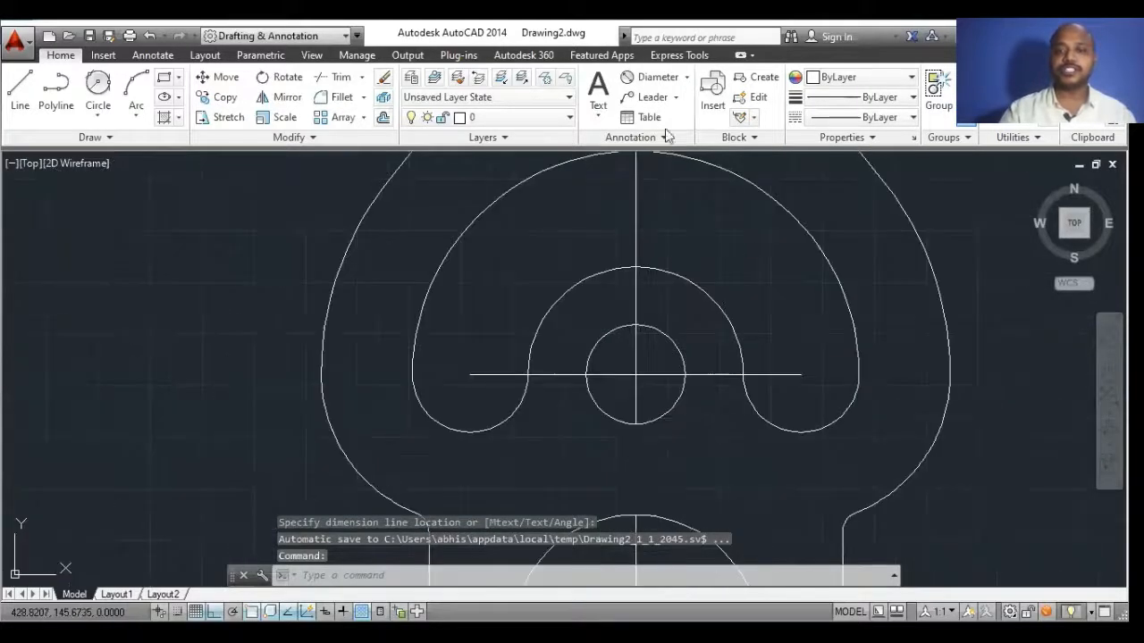
pyautogui.click(648, 77)
pyautogui.click(683, 361)
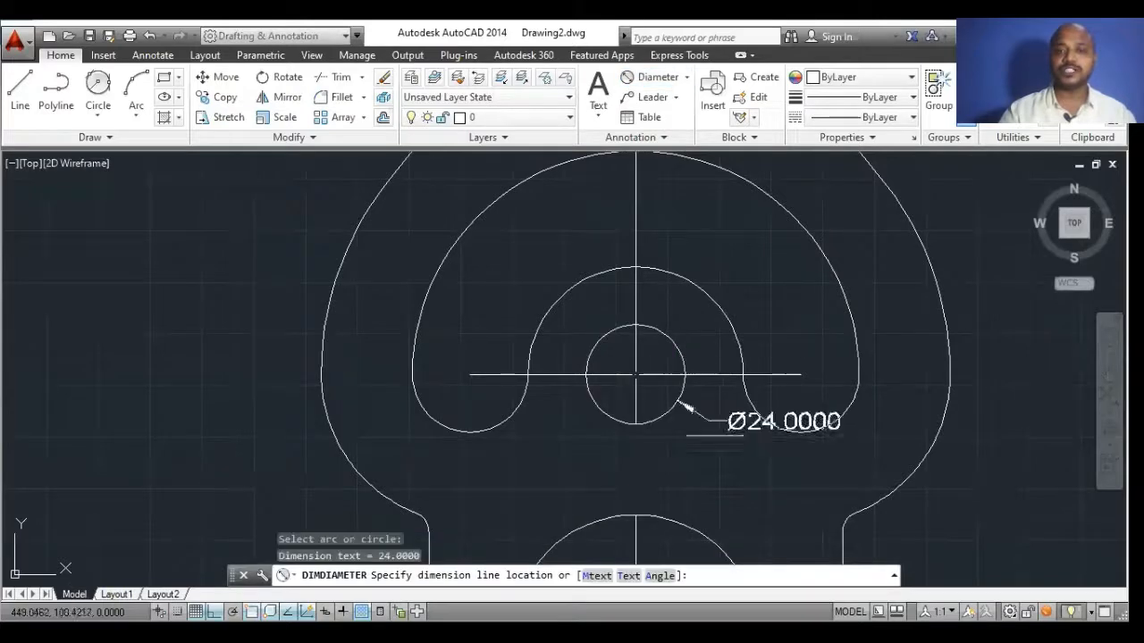
pyautogui.click(679, 413)
pyautogui.scroll(-5, 715, 460)
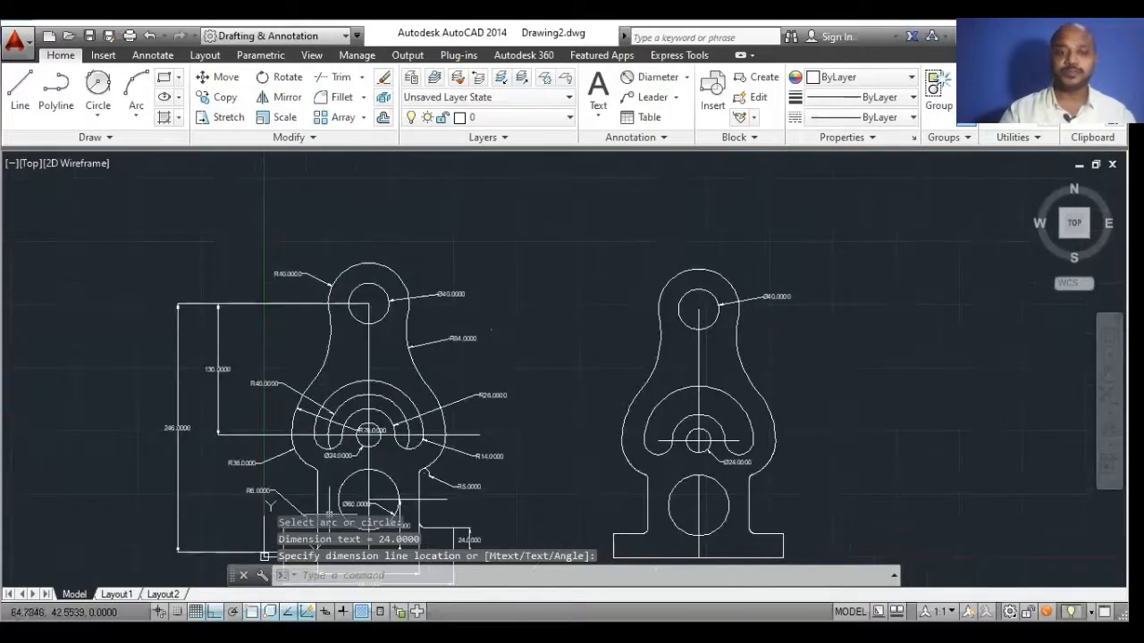
# Add a radius dimension to the outer arc at the new profile's head, placed to the upper left as in the original.
pyautogui.moveTo(329, 514); pyautogui.dragTo(324, 434, button='middle')
pyautogui.scroll(6, 352, 425)
pyautogui.moveTo(368, 313); pyautogui.dragTo(370, 480, button='middle')
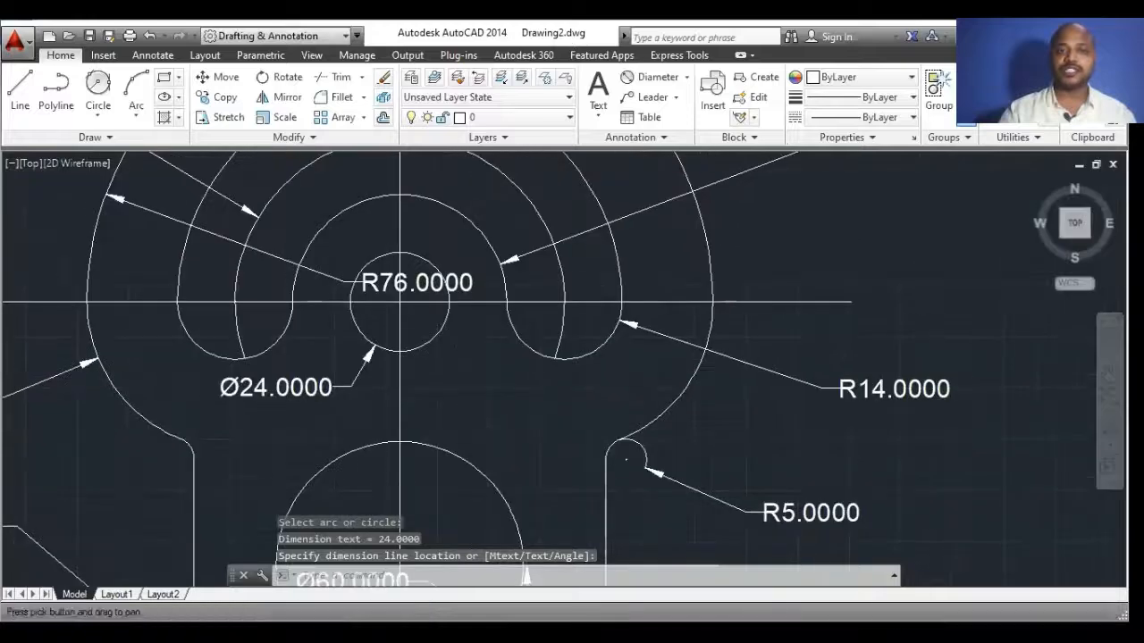
pyautogui.scroll(-6, 418, 336)
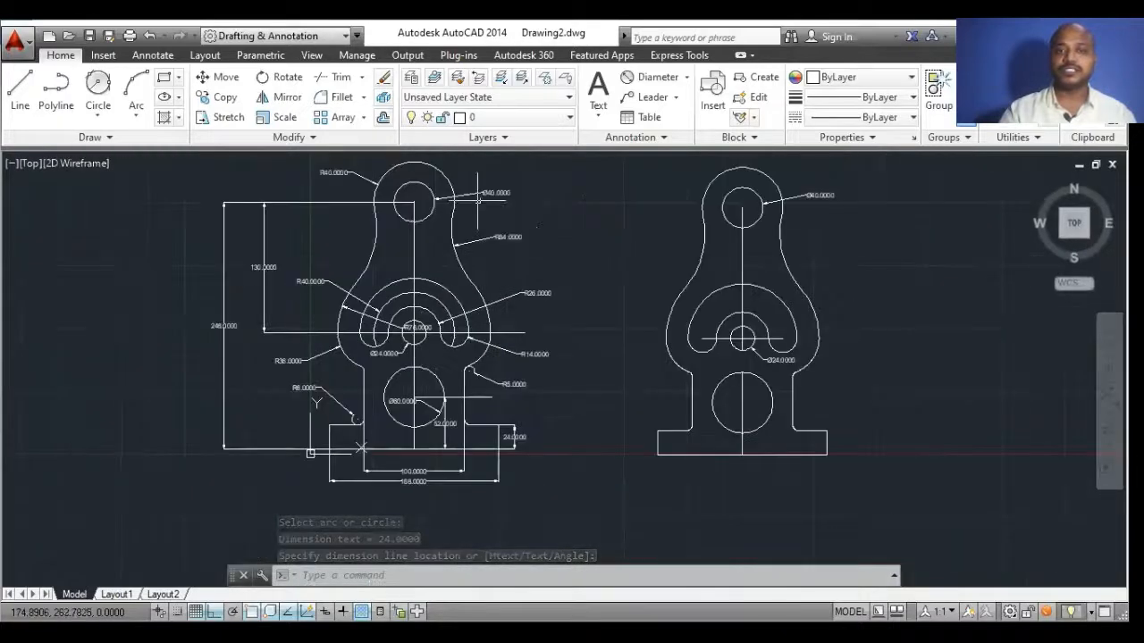
pyautogui.scroll(4, 478, 201)
pyautogui.scroll(-4, 478, 201)
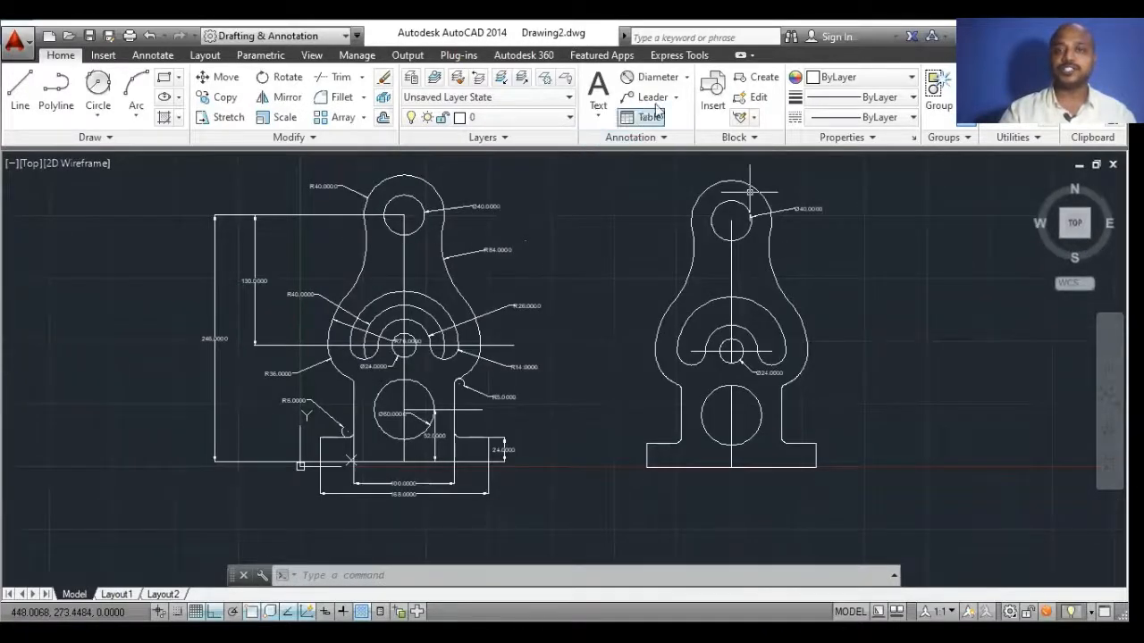
pyautogui.click(686, 77)
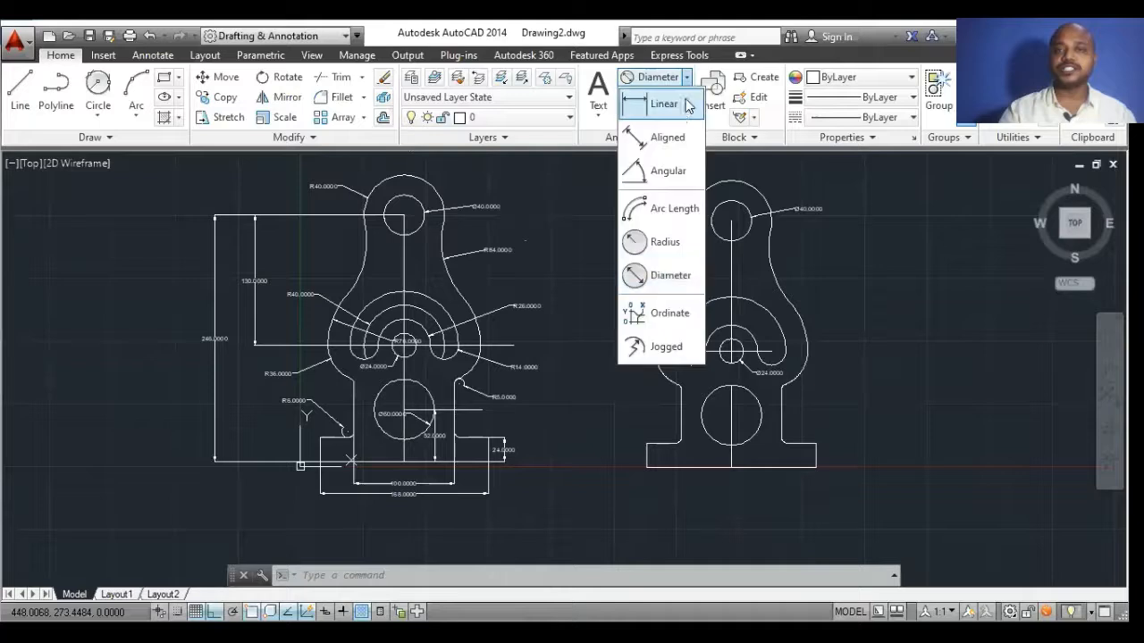
pyautogui.click(662, 243)
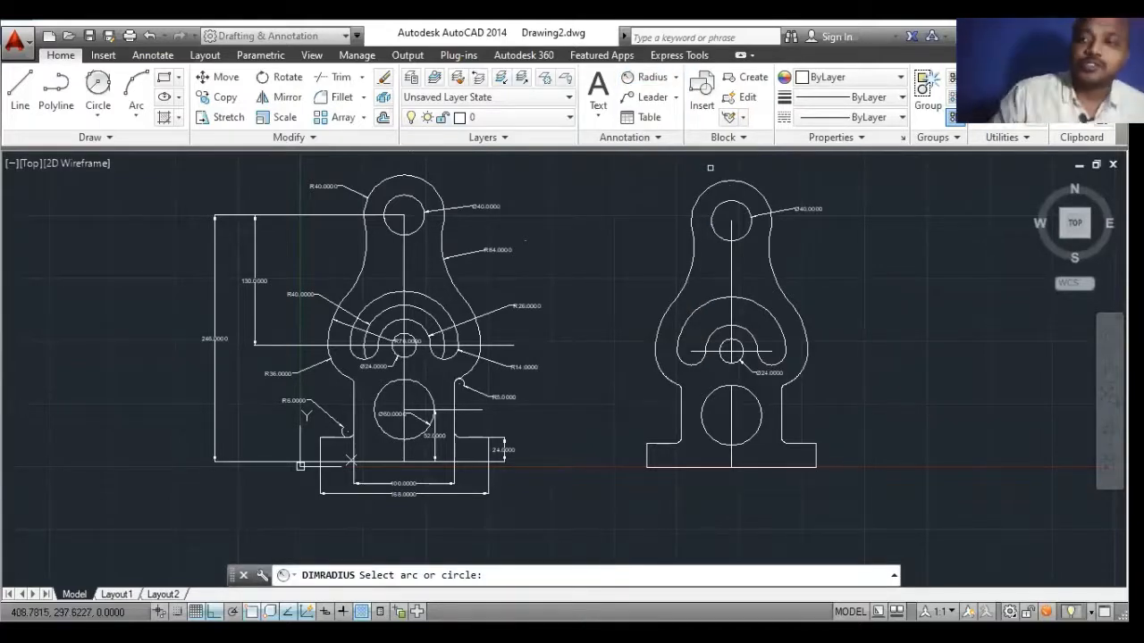
pyautogui.click(709, 184)
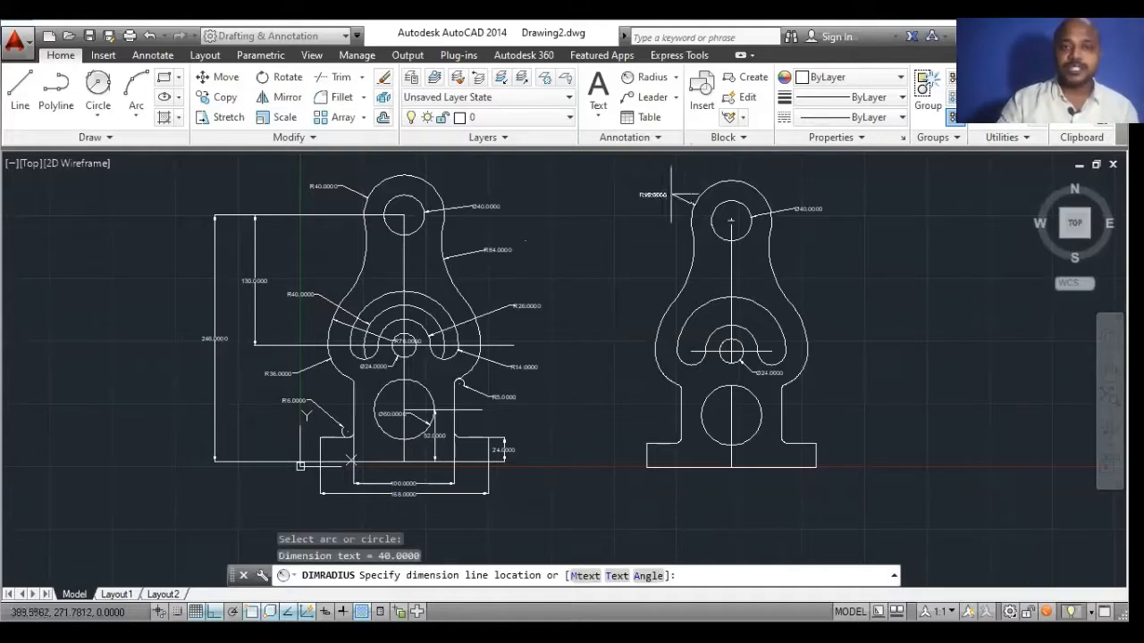
pyautogui.click(666, 194)
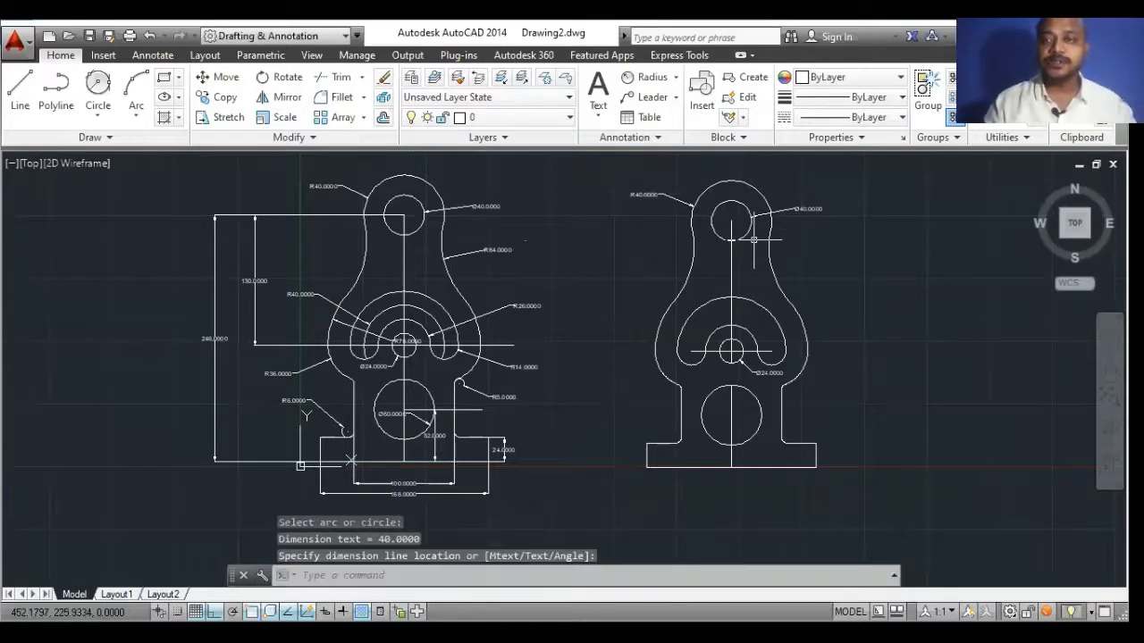
# Add a radius dimension to the concave neck arc on the new profile's right side, placed outside the outline.
pyautogui.moveTo(747, 396); pyautogui.dragTo(695, 350, button='middle')
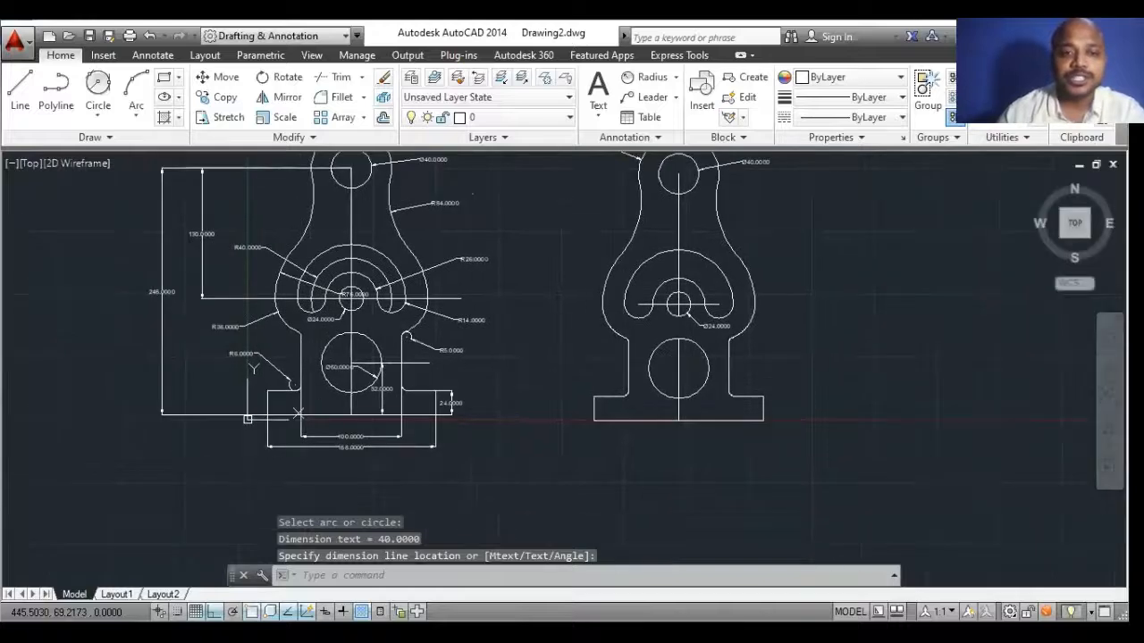
pyautogui.scroll(4, 693, 344)
pyautogui.scroll(-2, 678, 332)
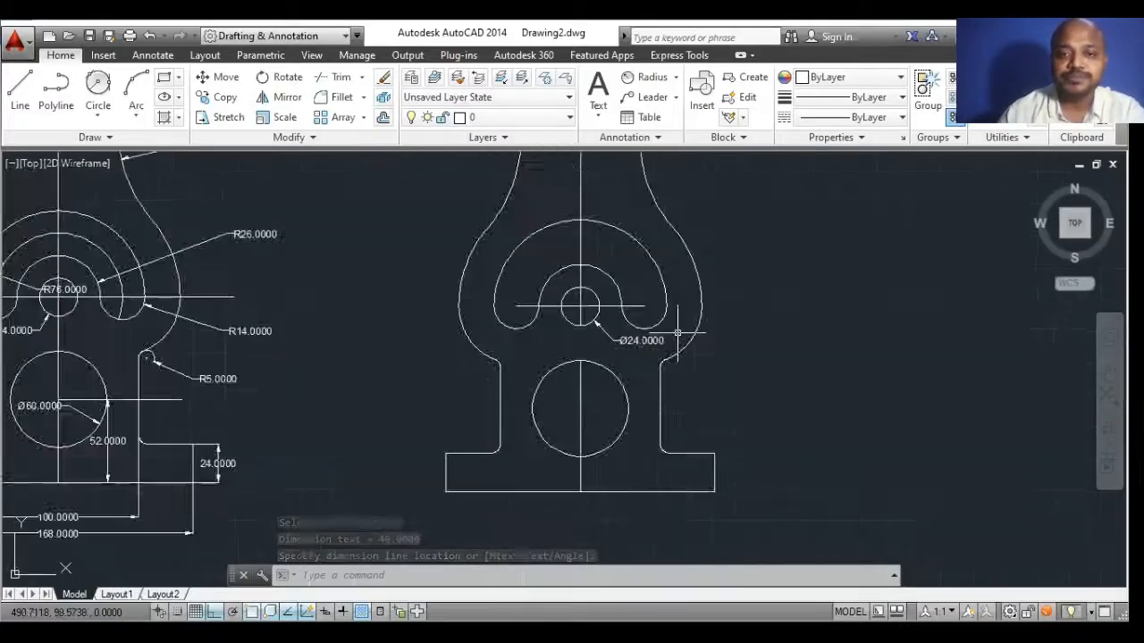
pyautogui.scroll(-2, 677, 333)
pyautogui.click(645, 77)
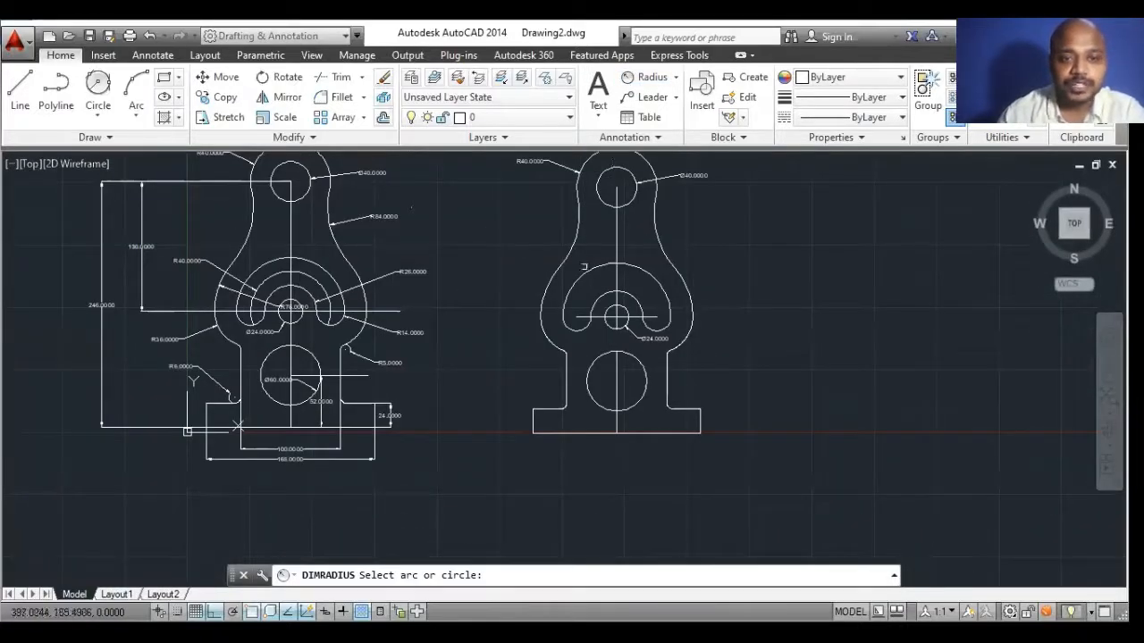
pyautogui.click(658, 224)
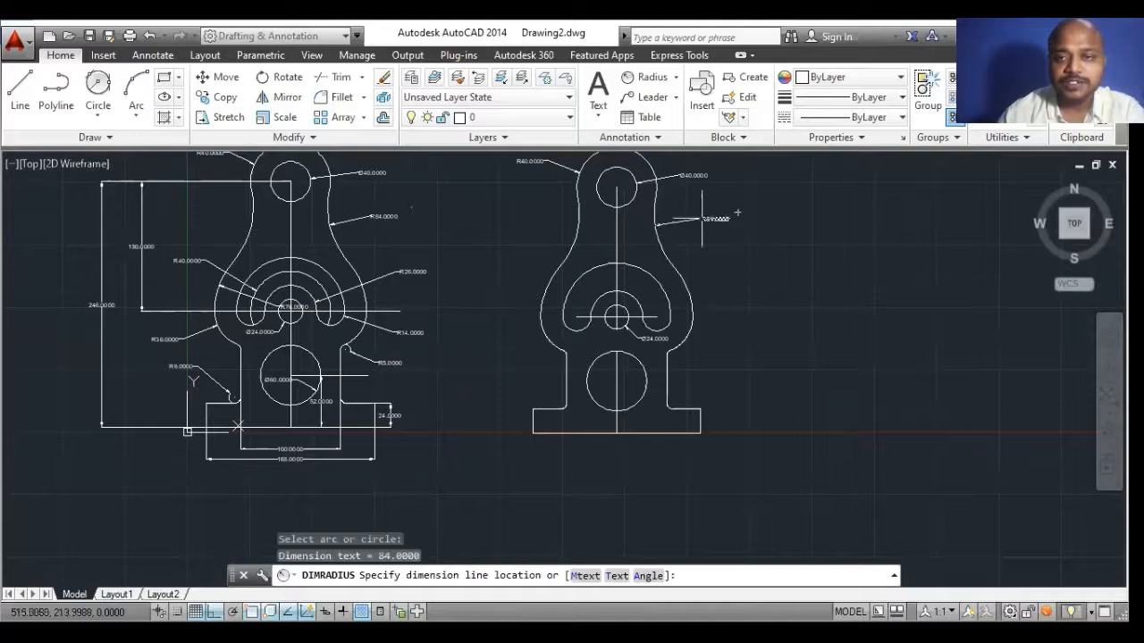
pyautogui.click(738, 212)
# Add a radius dimension to the rounded right end of the new profile's curved slot, with its text outside the outline.
pyautogui.scroll(3, 703, 225)
pyautogui.scroll(-2, 631, 242)
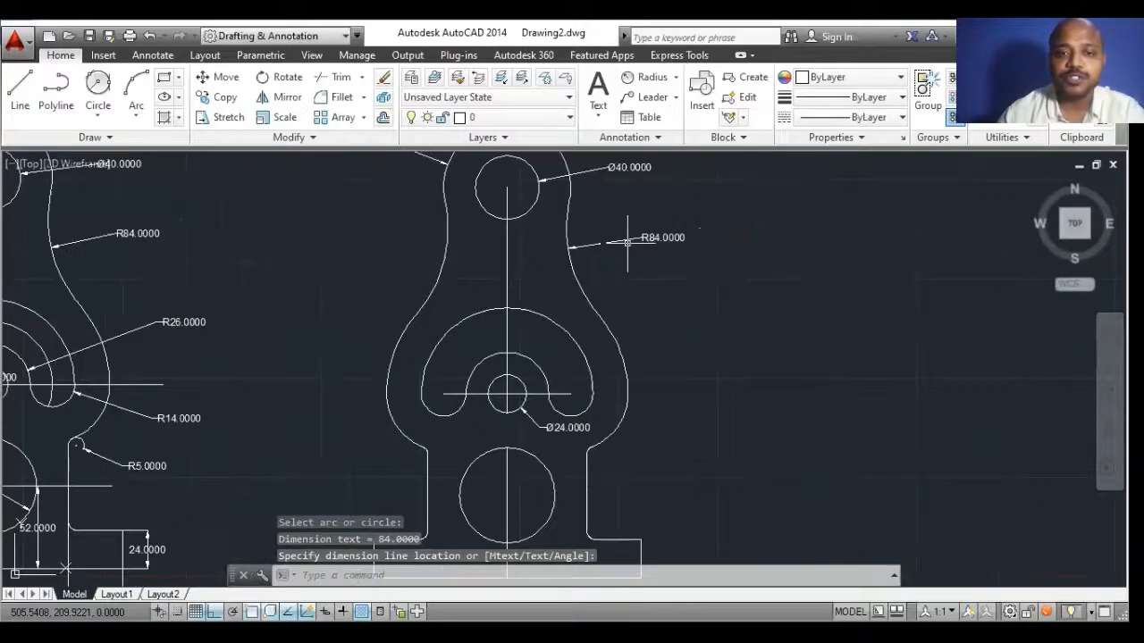
pyautogui.scroll(-2, 627, 241)
pyautogui.click(645, 77)
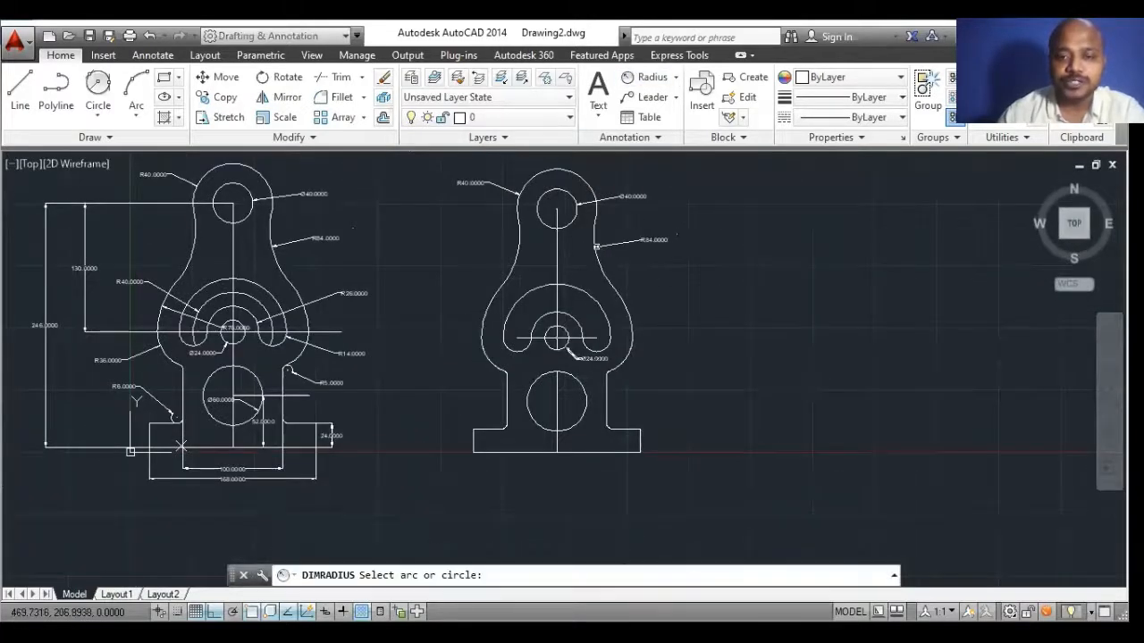
pyautogui.scroll(5, 586, 358)
pyautogui.click(650, 284)
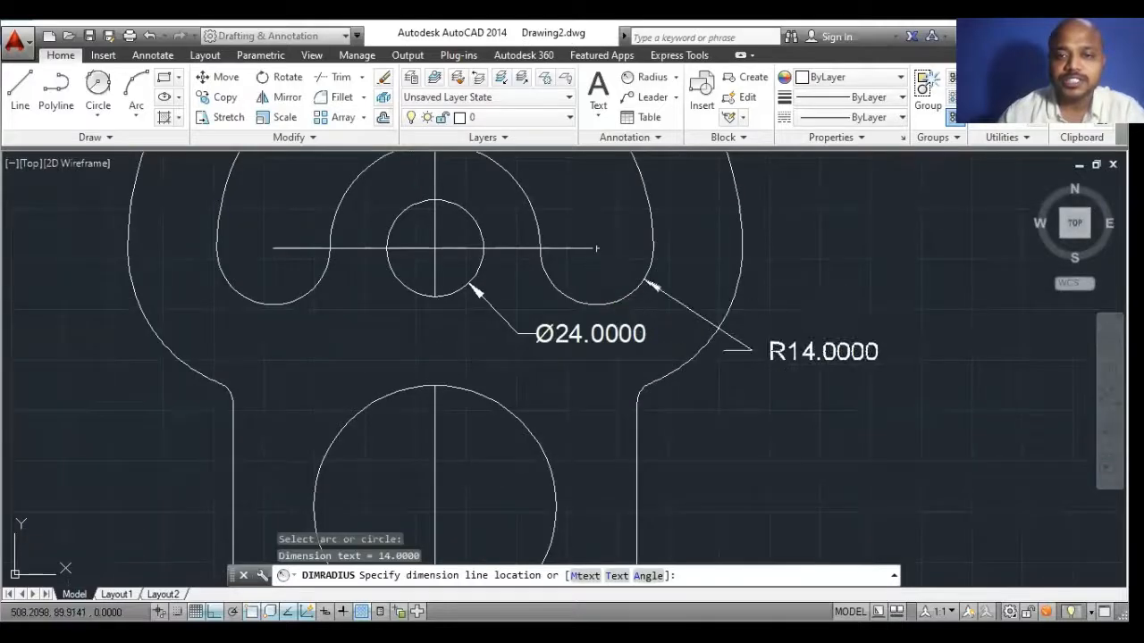
pyautogui.click(751, 356)
# Add a horizontal linear dimension across the full width of the new profile's base, placed below it.
pyautogui.scroll(-4, 745, 375)
pyautogui.scroll(2, 738, 403)
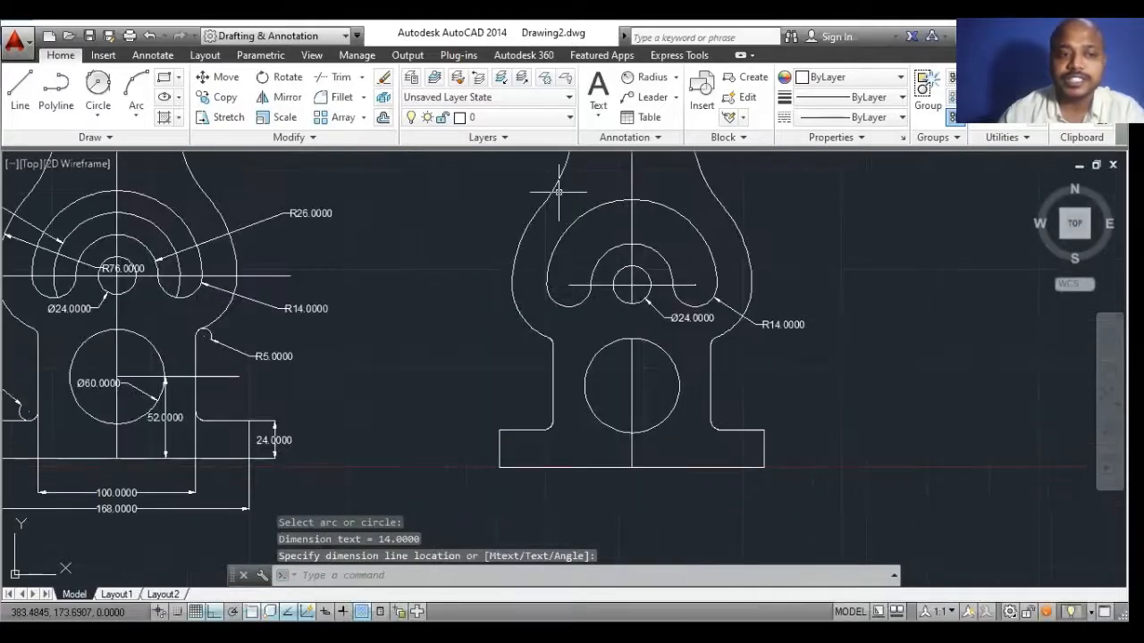
pyautogui.scroll(-3, 655, 400)
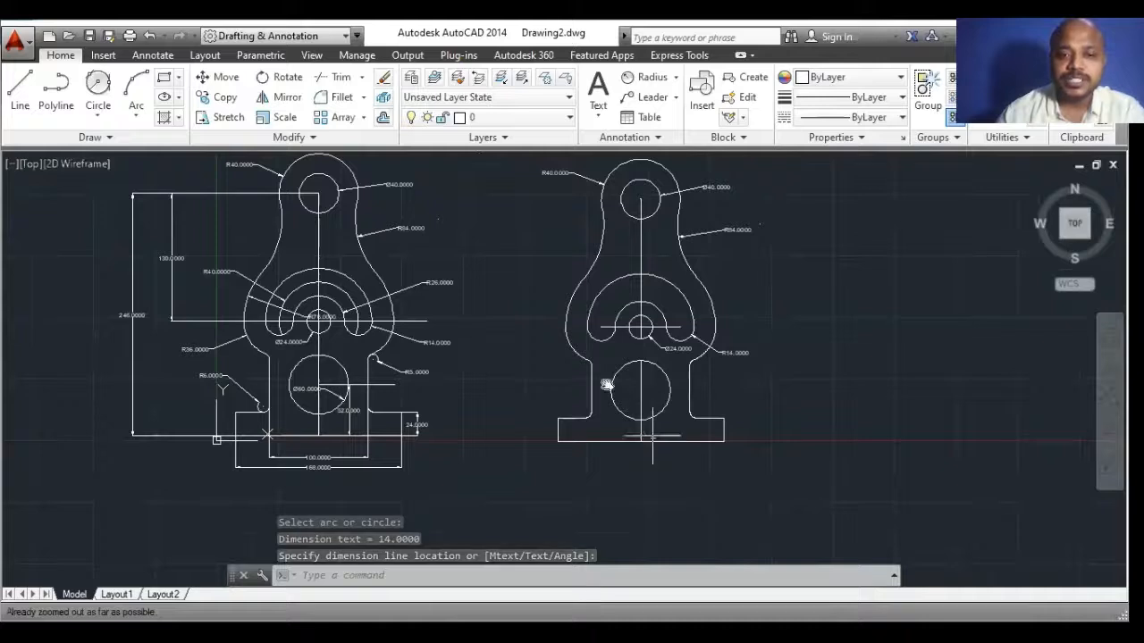
pyautogui.moveTo(606, 384); pyautogui.dragTo(563, 313, button='middle')
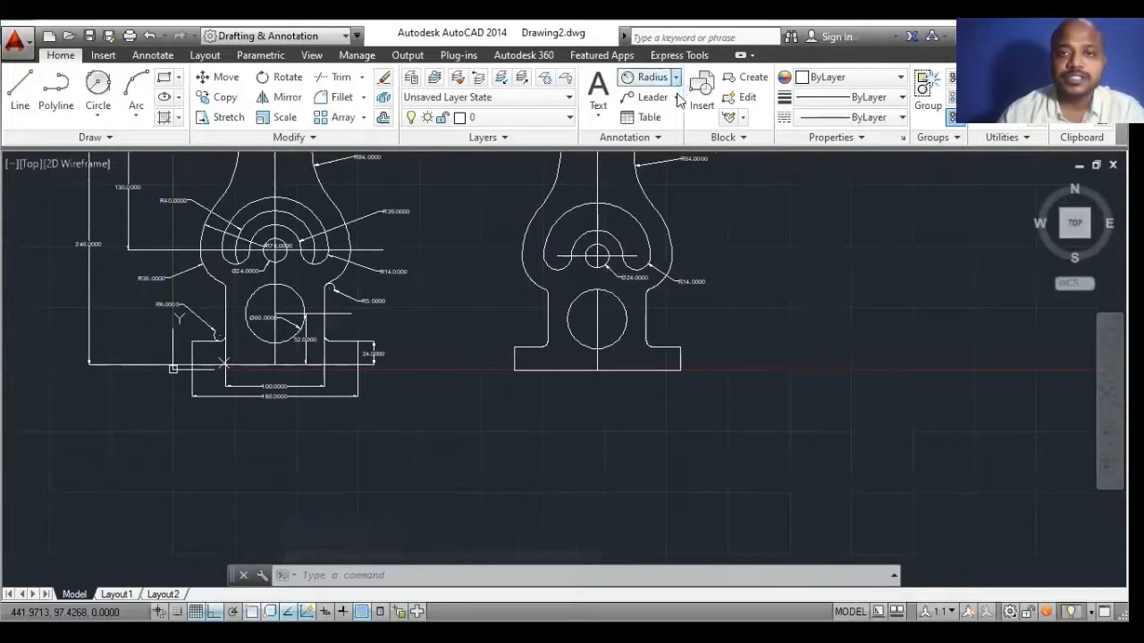
pyautogui.click(677, 77)
pyautogui.click(666, 104)
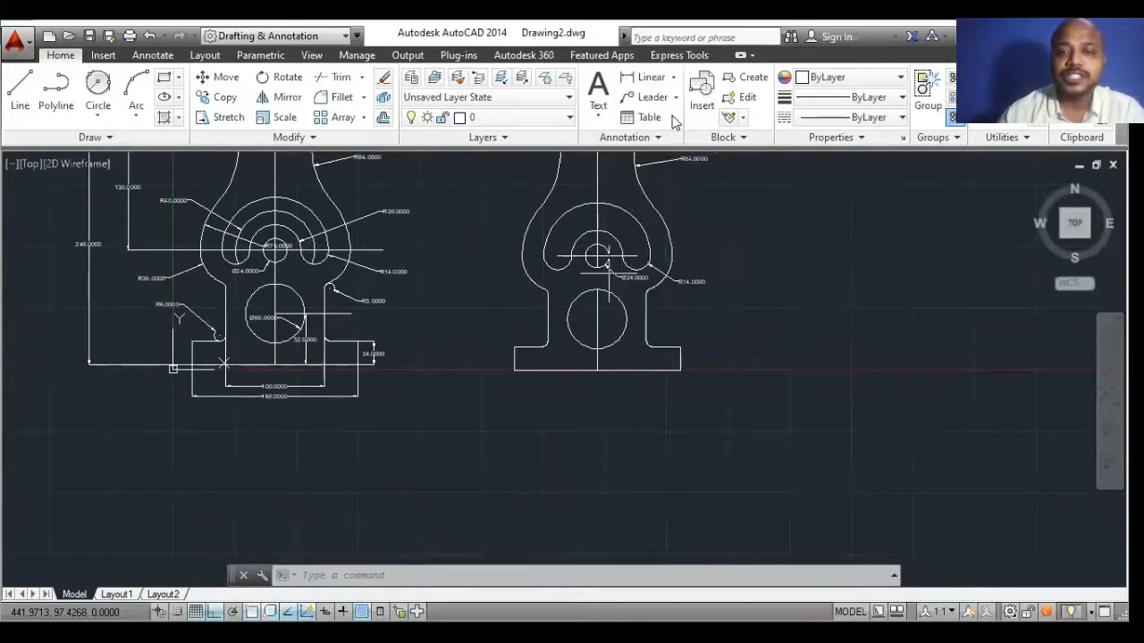
pyautogui.click(514, 370)
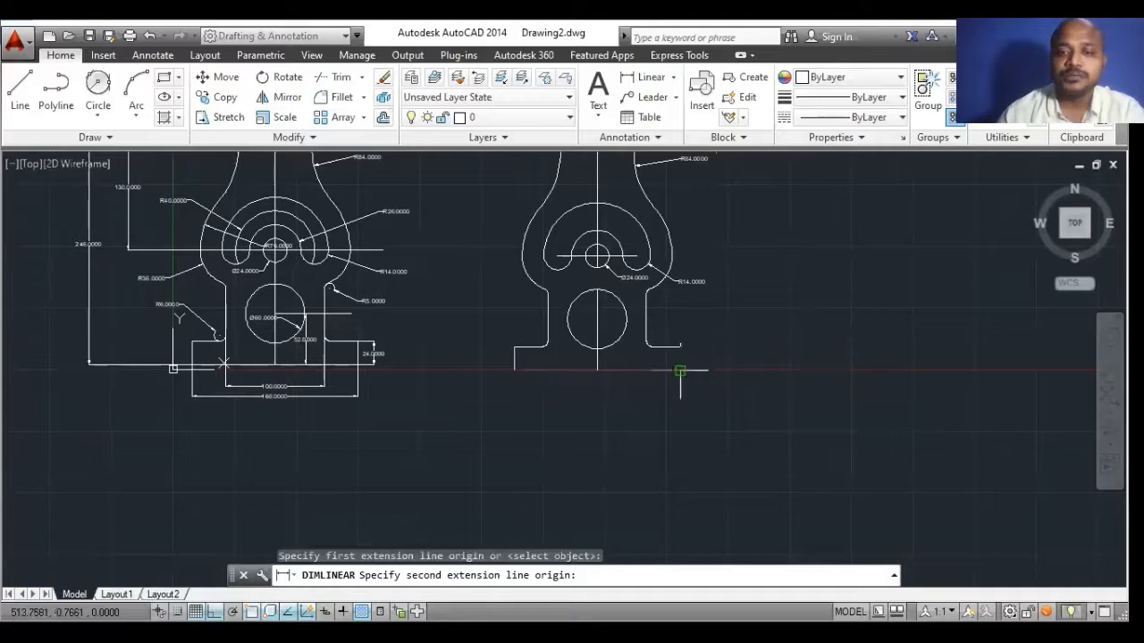
pyautogui.click(680, 370)
pyautogui.click(609, 402)
pyautogui.scroll(5, 610, 405)
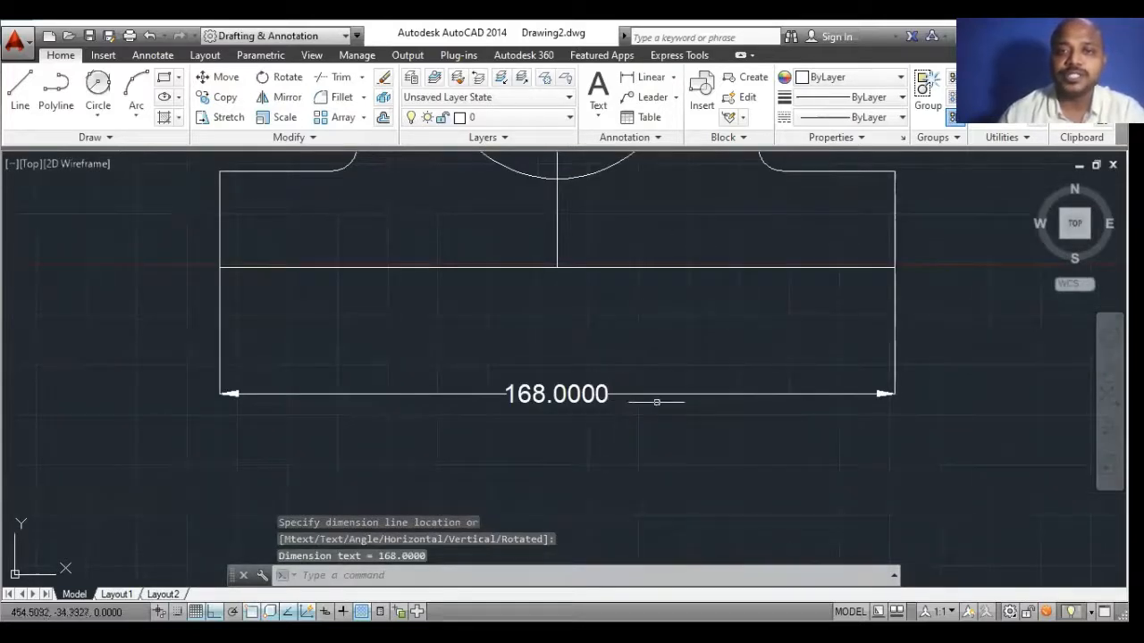
# Add a horizontal linear dimension between the two vertical web sides, placed between the base and the overall width dimension.
pyautogui.scroll(-5, 610, 412)
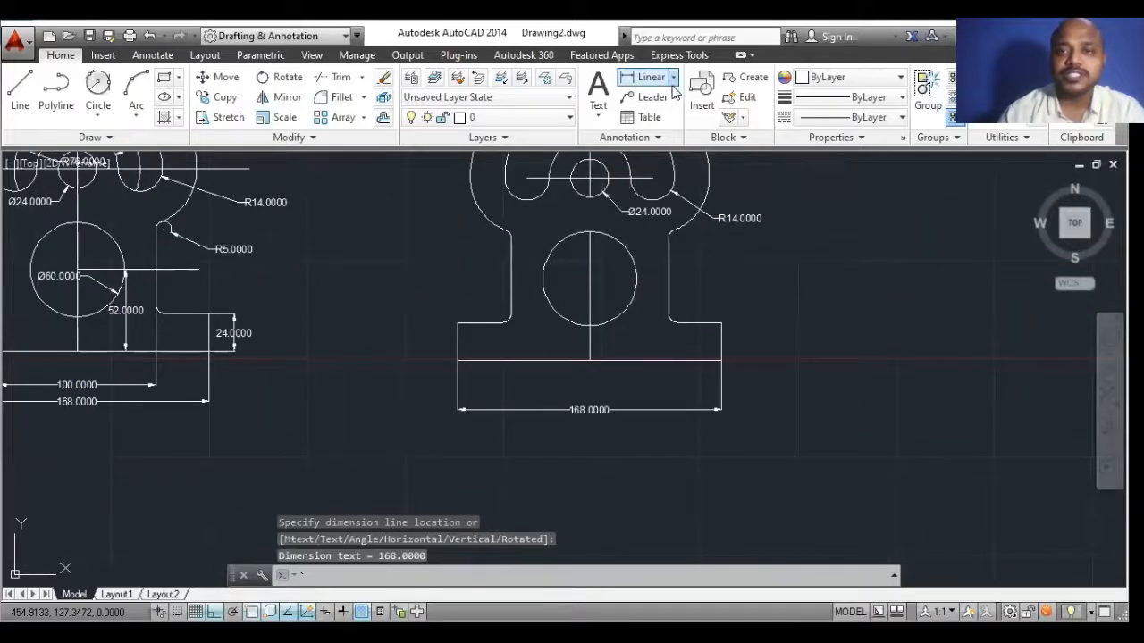
pyautogui.click(673, 78)
pyautogui.click(655, 105)
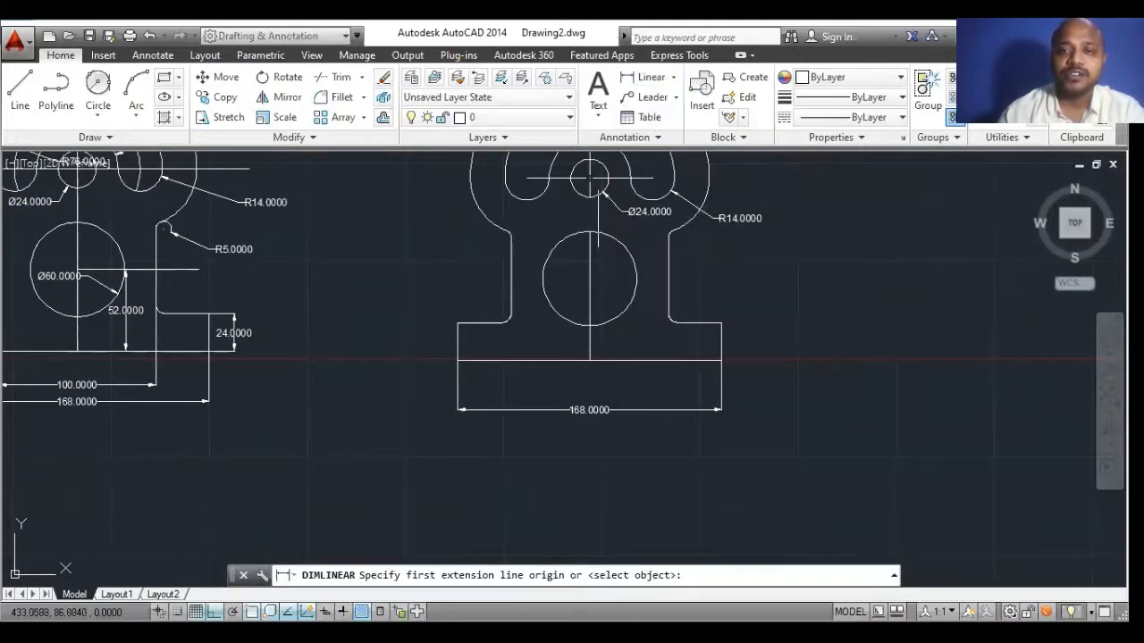
pyautogui.click(512, 274)
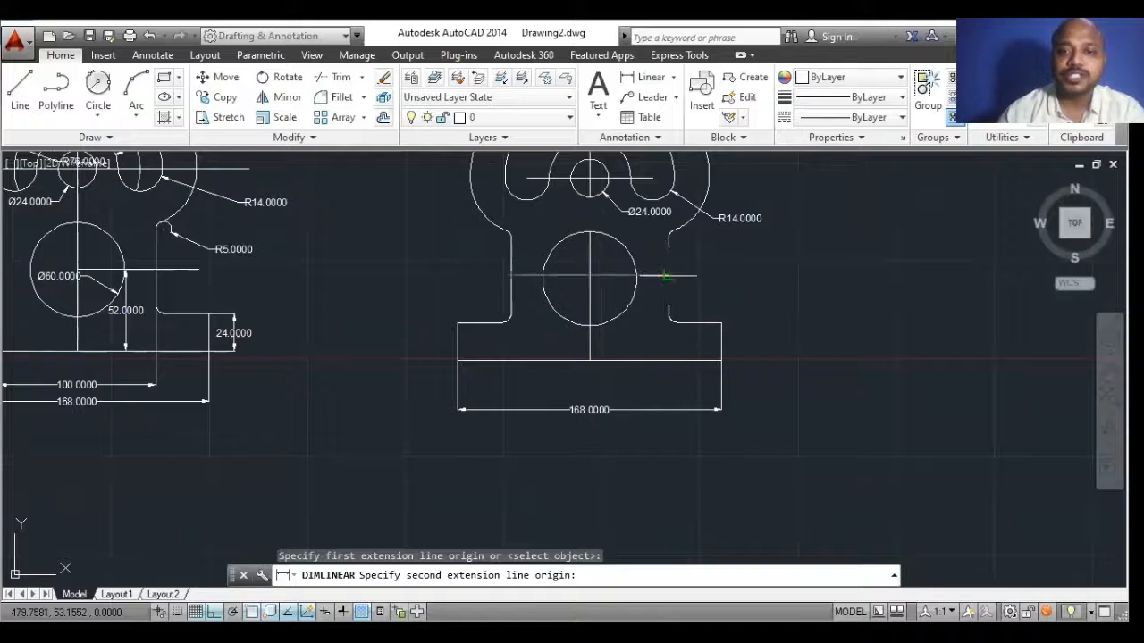
pyautogui.click(665, 275)
pyautogui.click(615, 388)
pyautogui.scroll(-2, 616, 420)
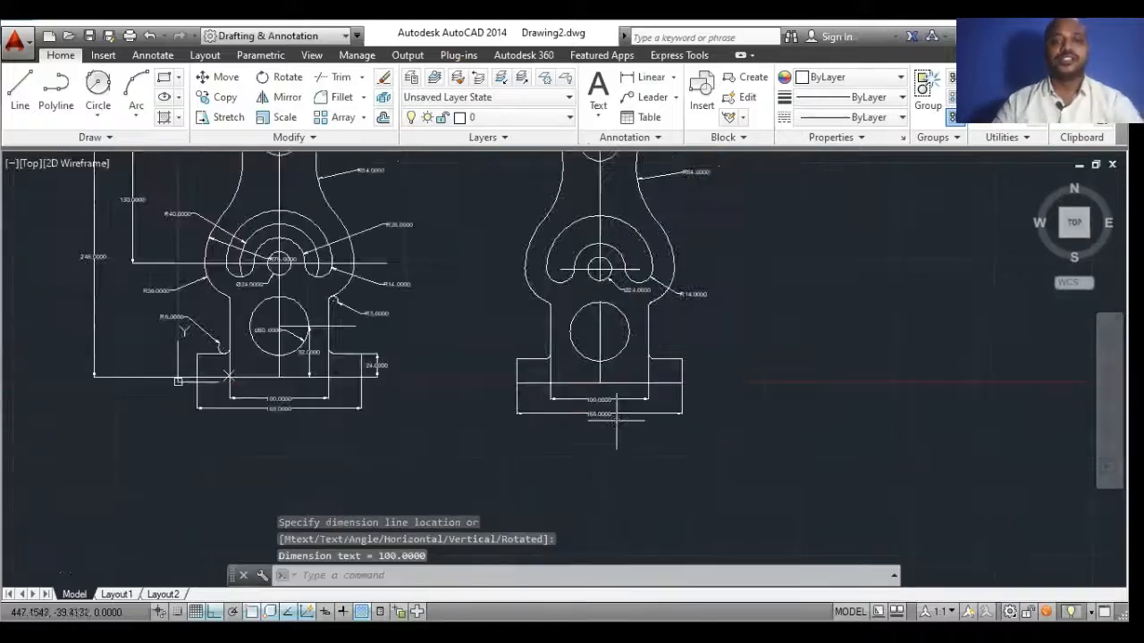